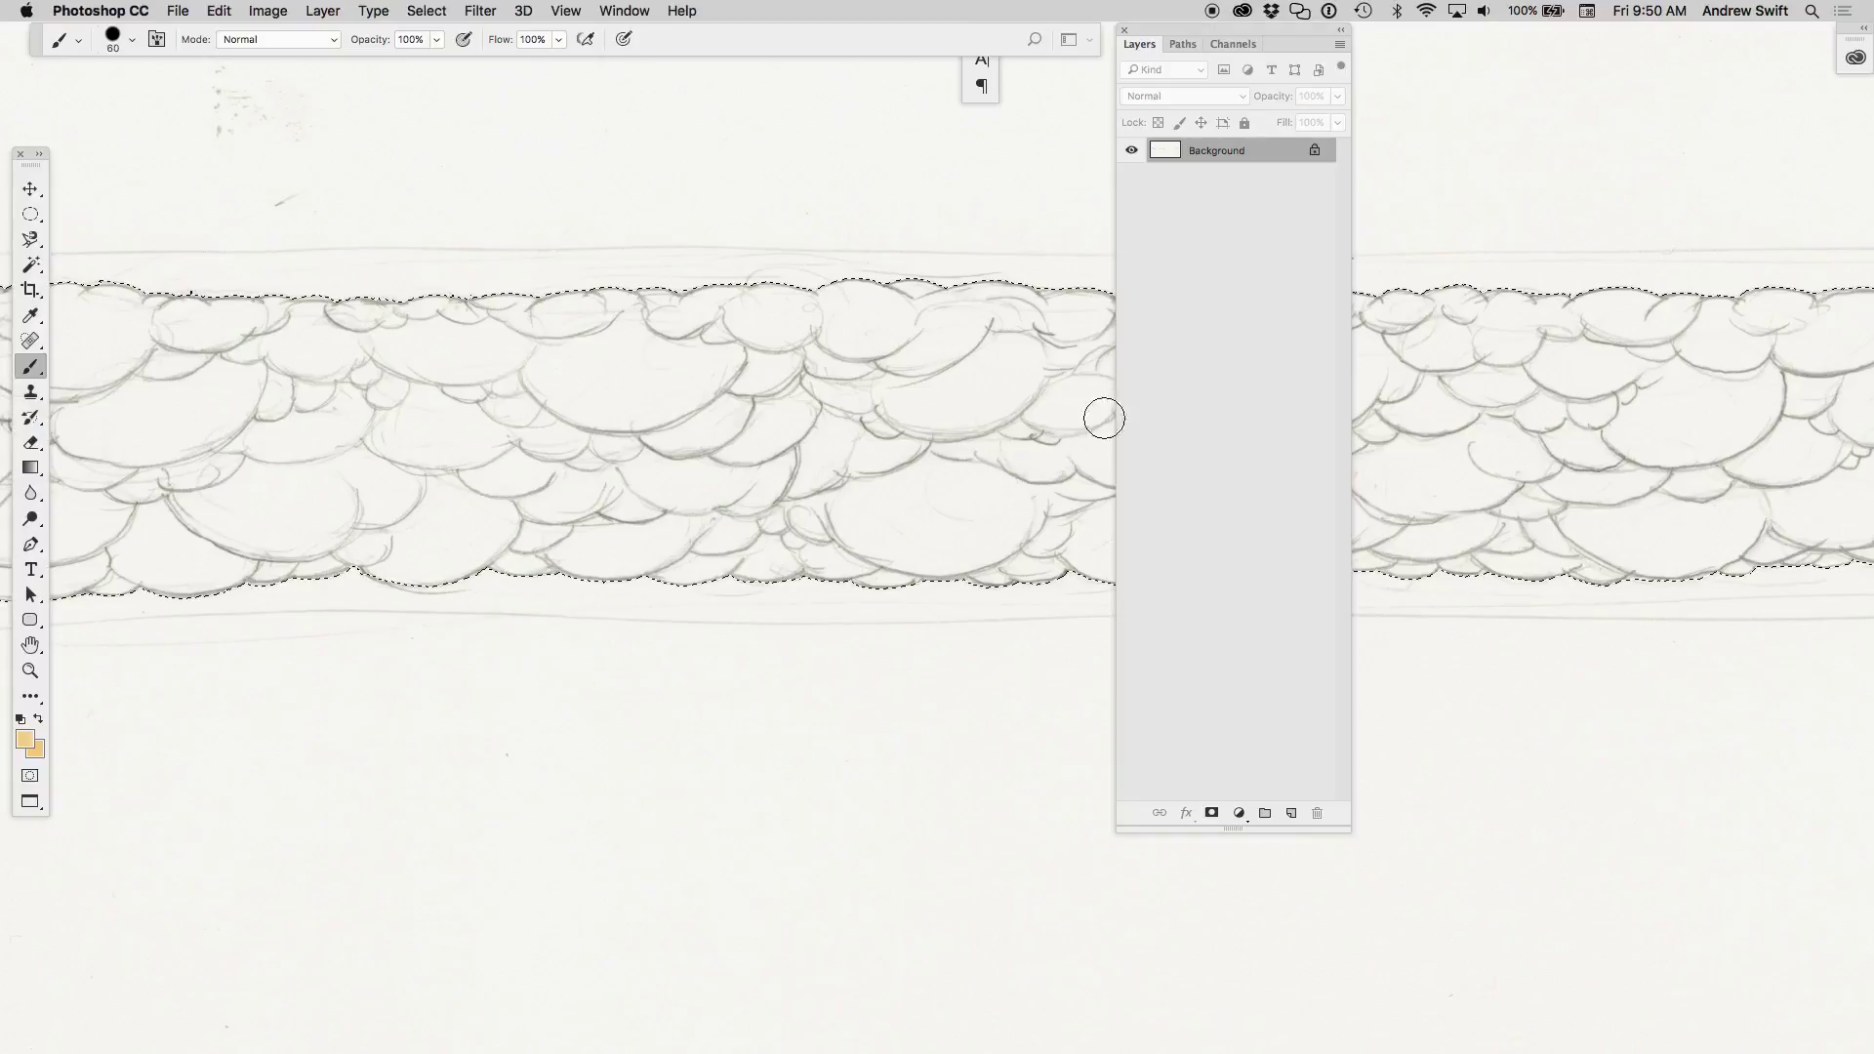
- Select the cloud band by inverting a Magic Wand sky selection and copy it to a new layer
{"action": "key", "text": "w"}
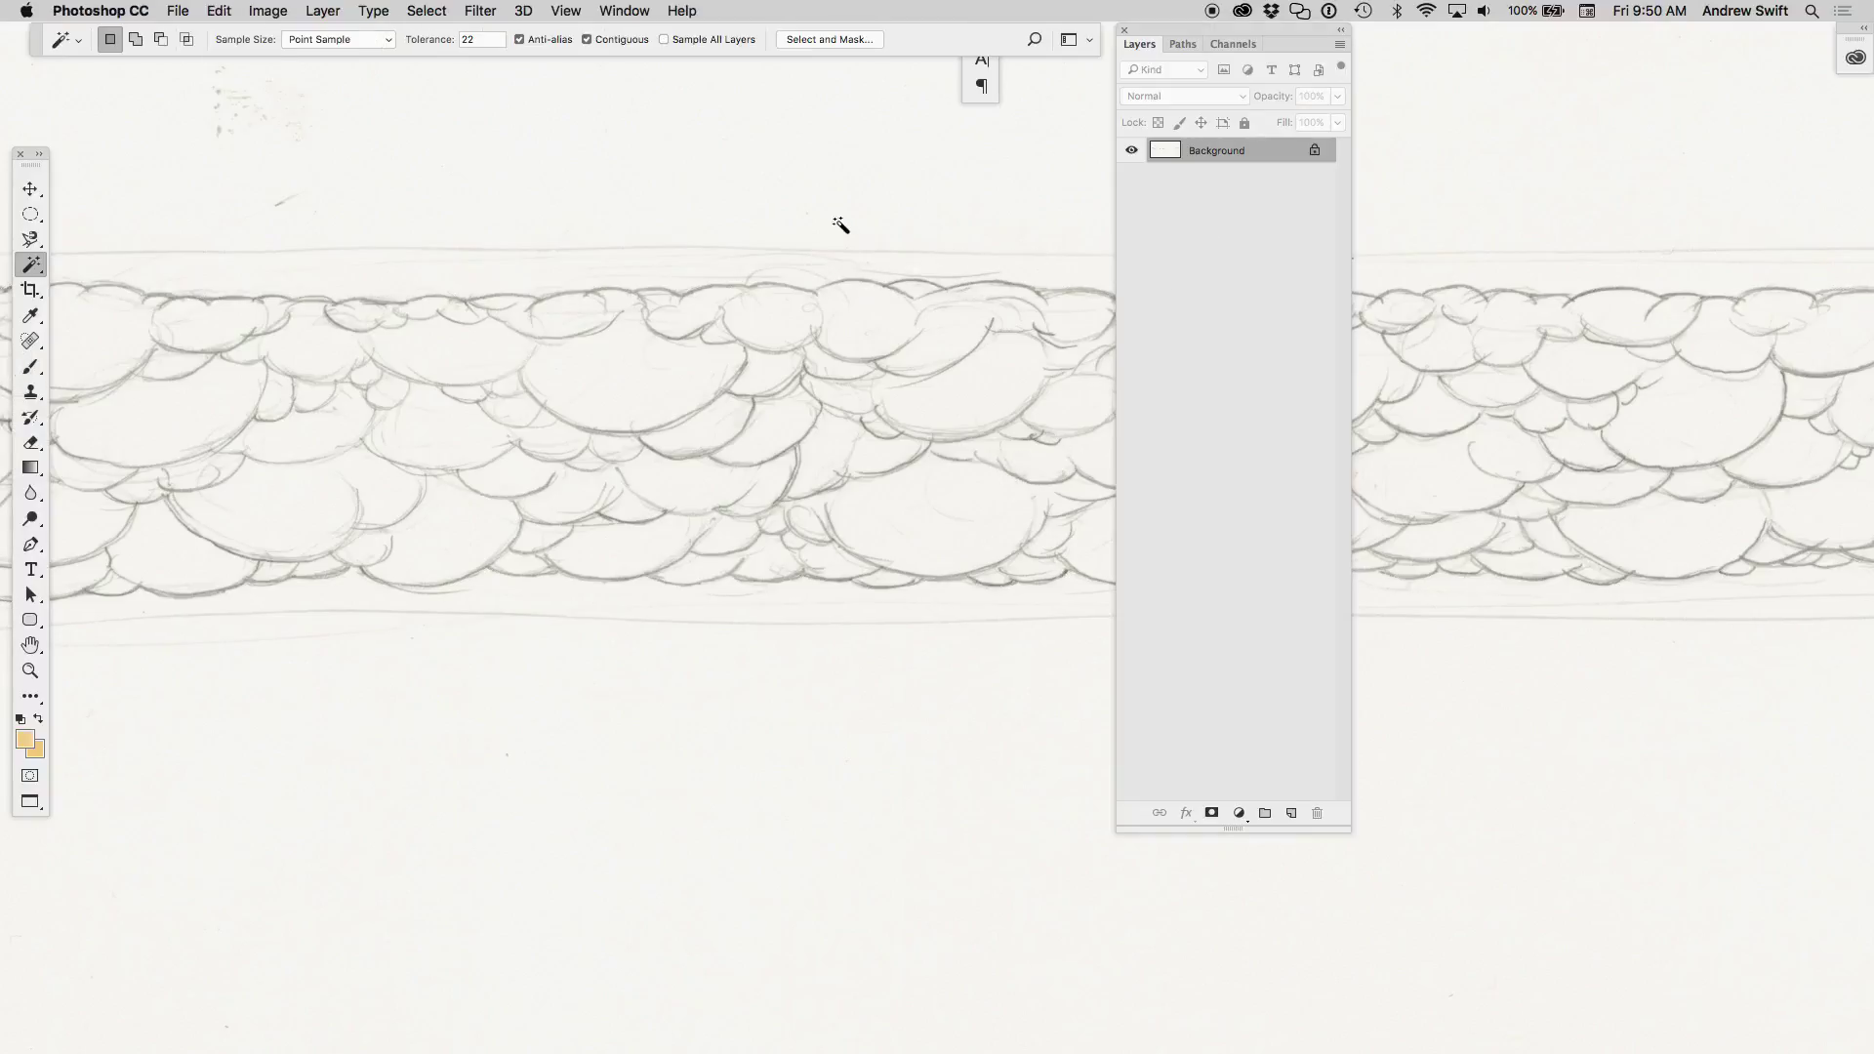
{"action": "left_click", "coordinate": [845, 232]}
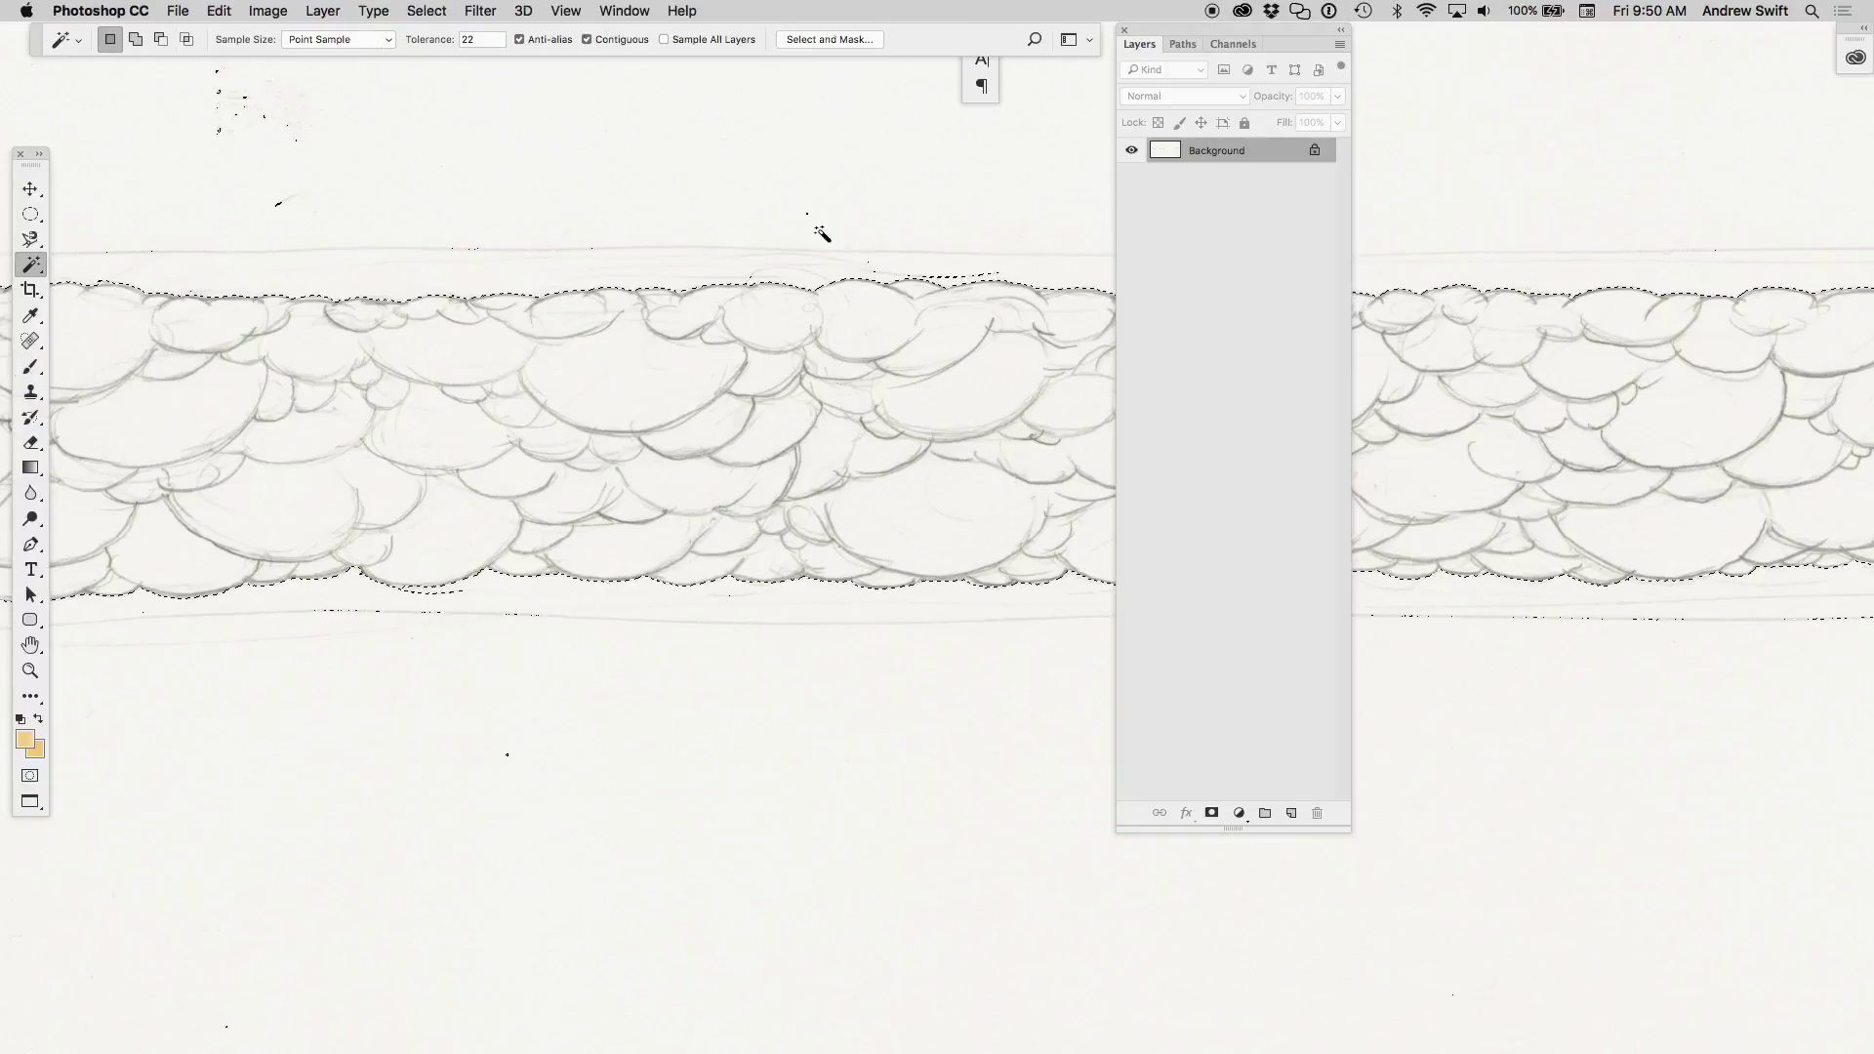
{"action": "key", "text": "q"}
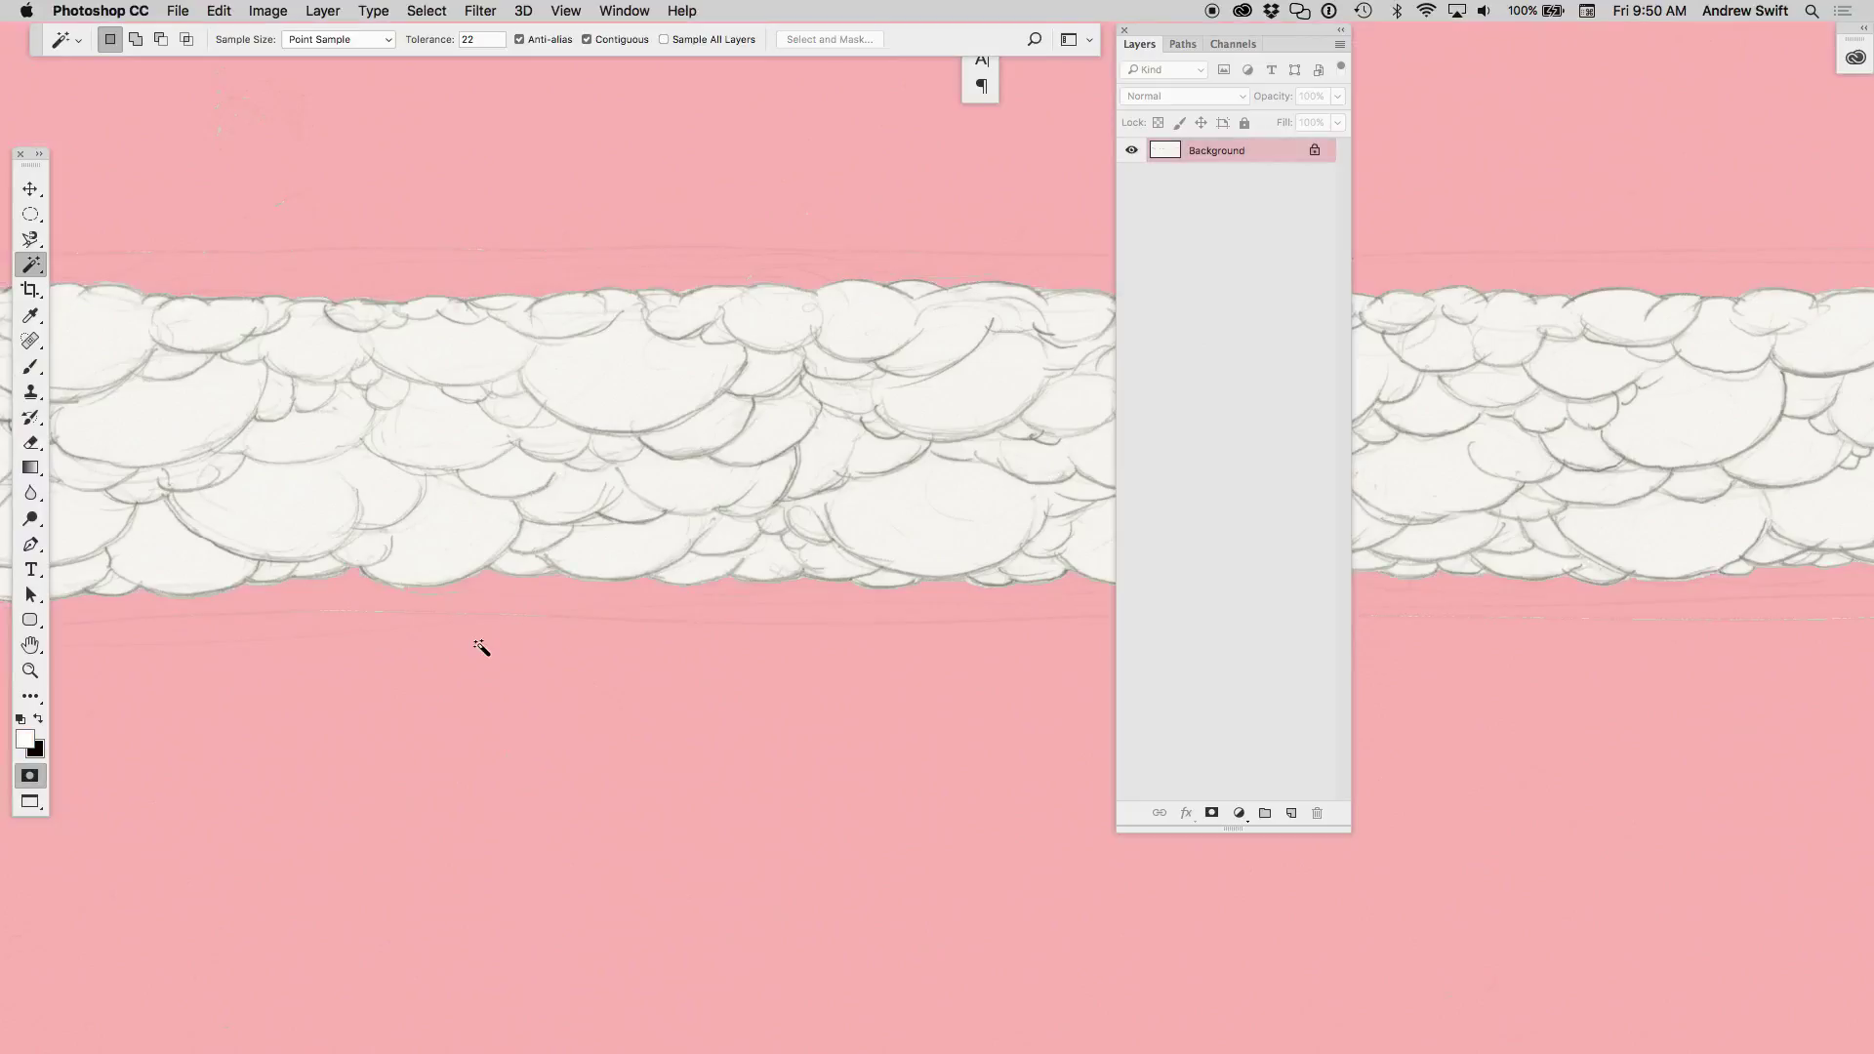
{"action": "key", "text": "super+i"}
{"action": "left_click", "coordinate": [626, 395]}
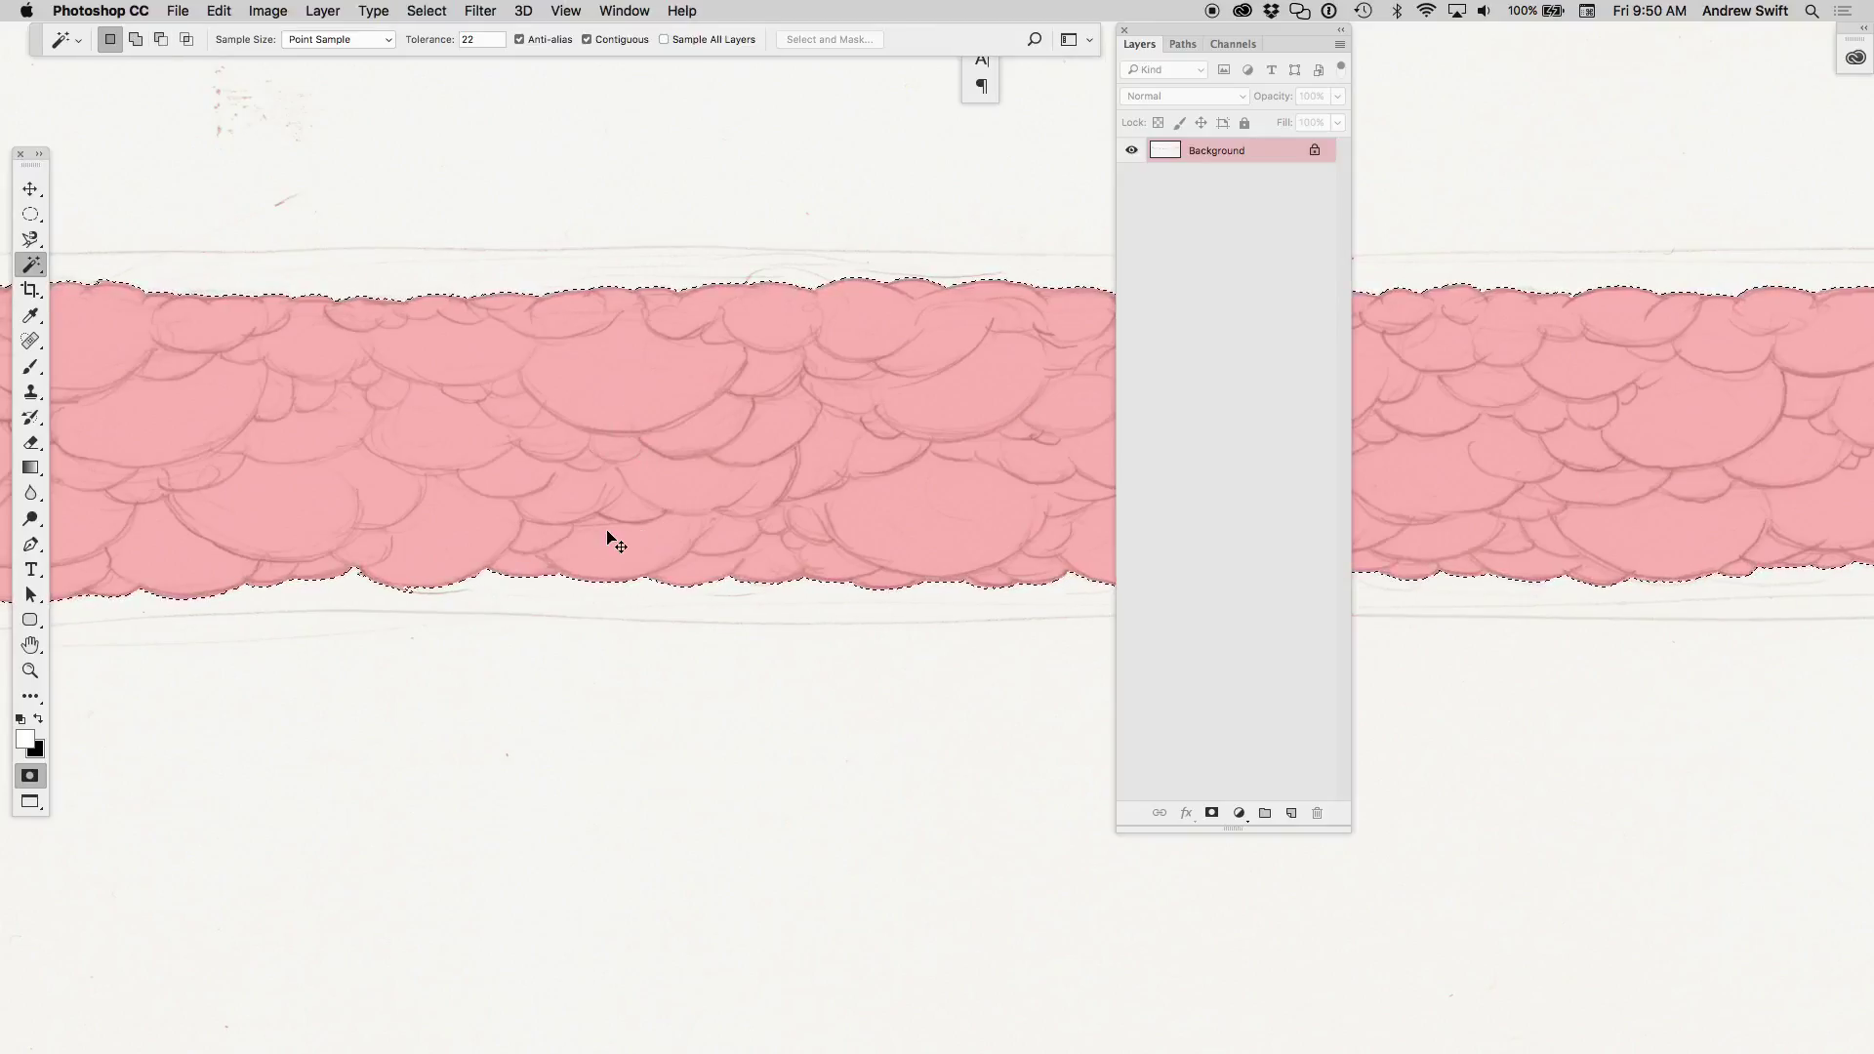
{"action": "key", "text": "super+d"}
{"action": "key", "text": "q"}
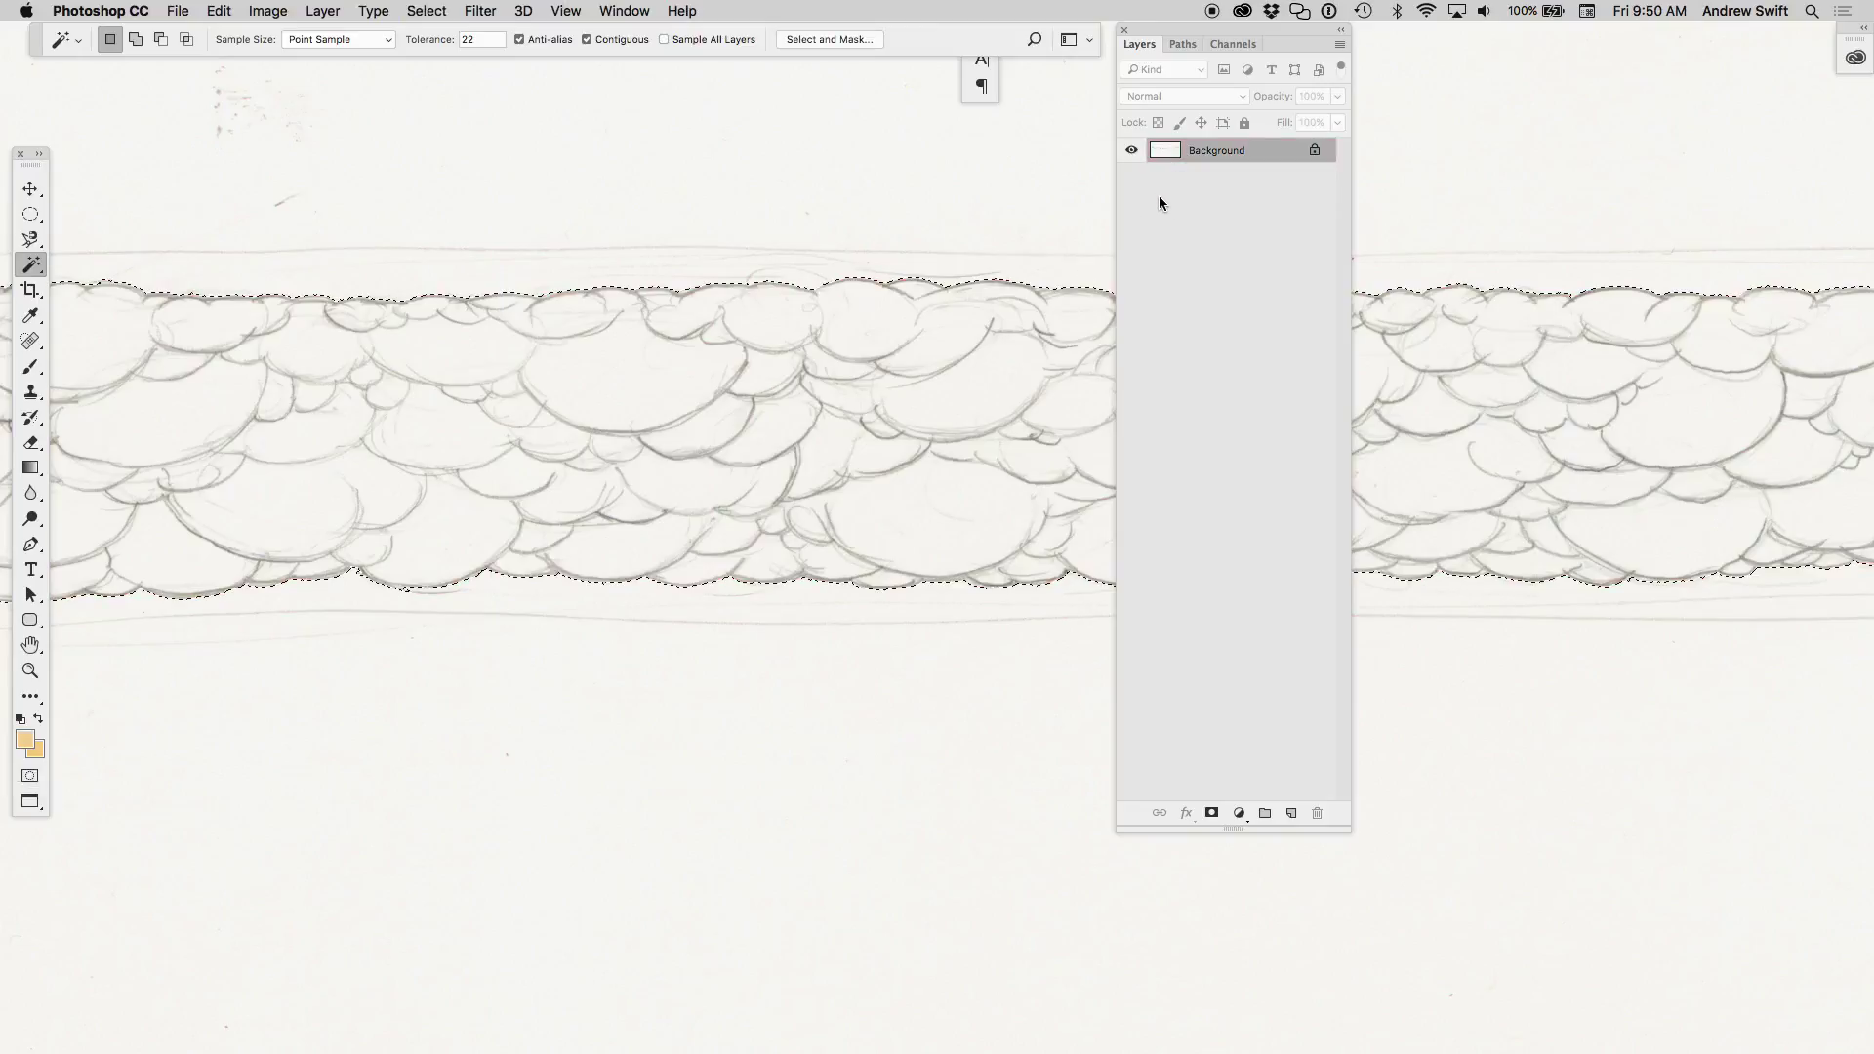
{"action": "key", "text": "super+j"}
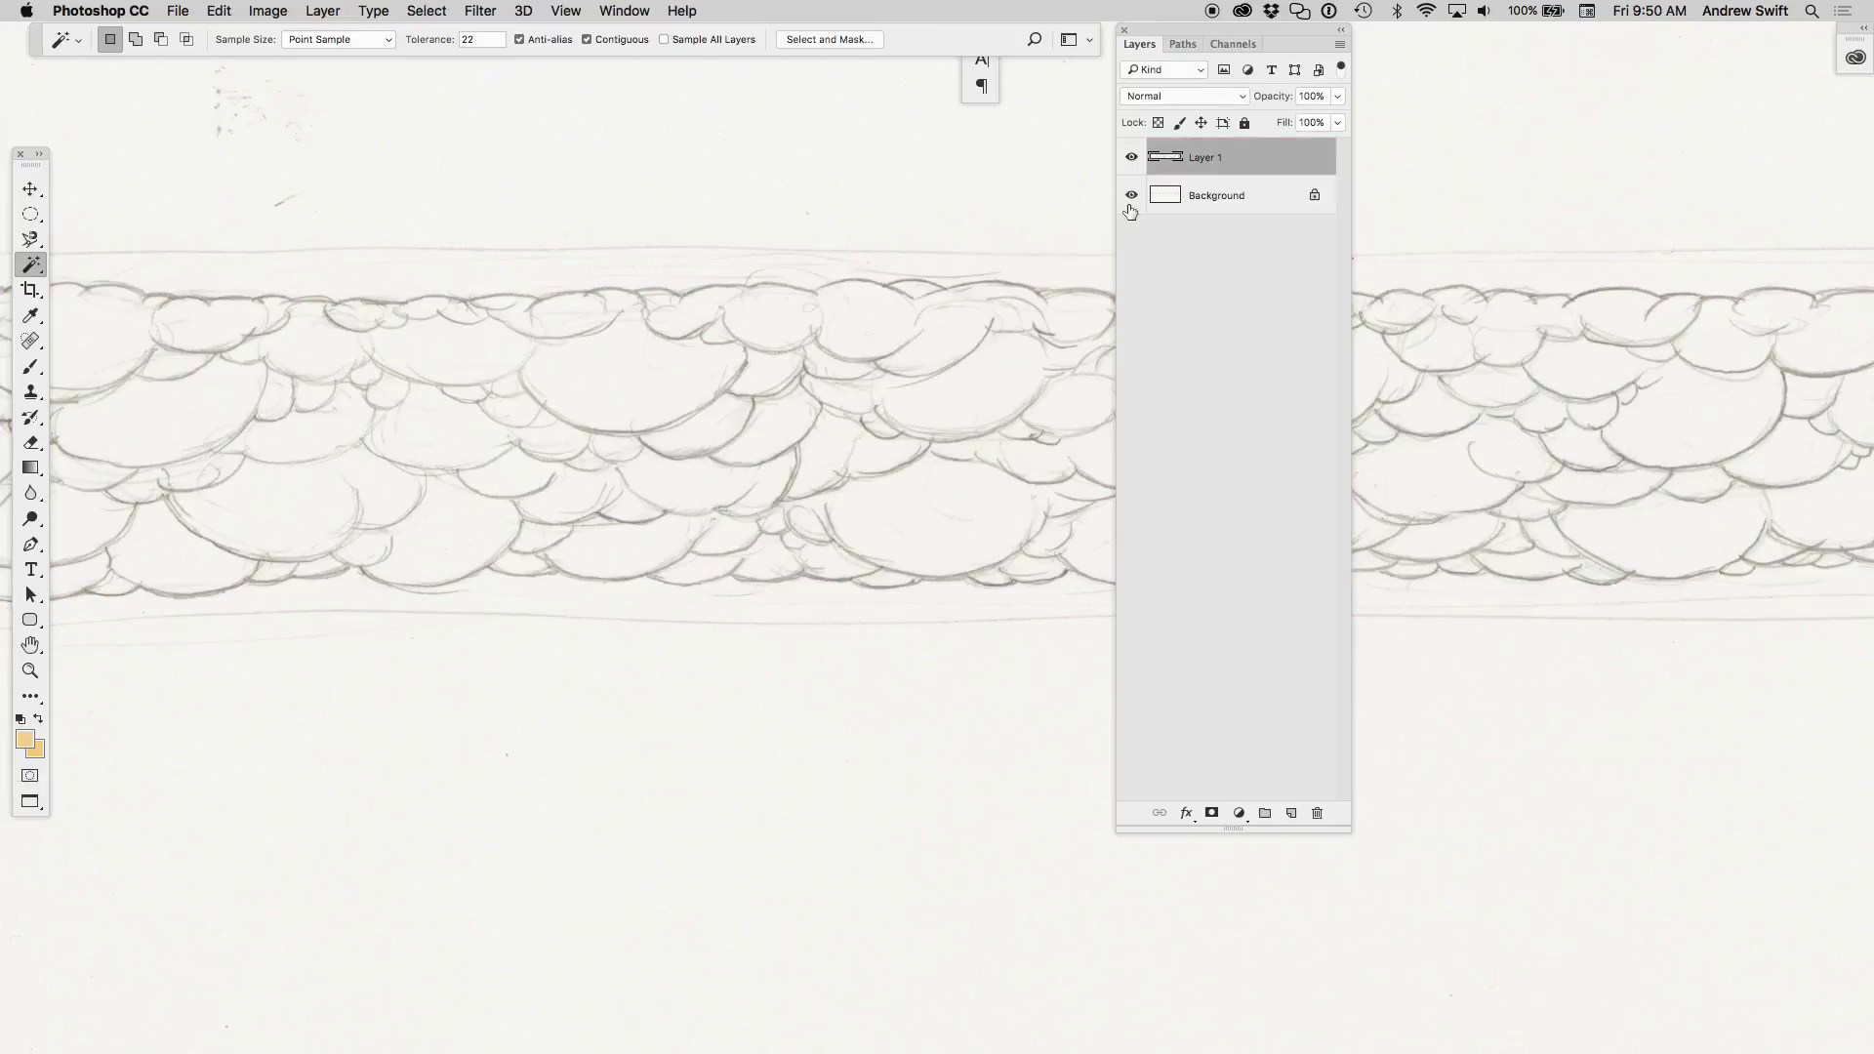
- Add a white-filled layer directly above the Background layer
{"action": "left_click", "coordinate": [1221, 195]}
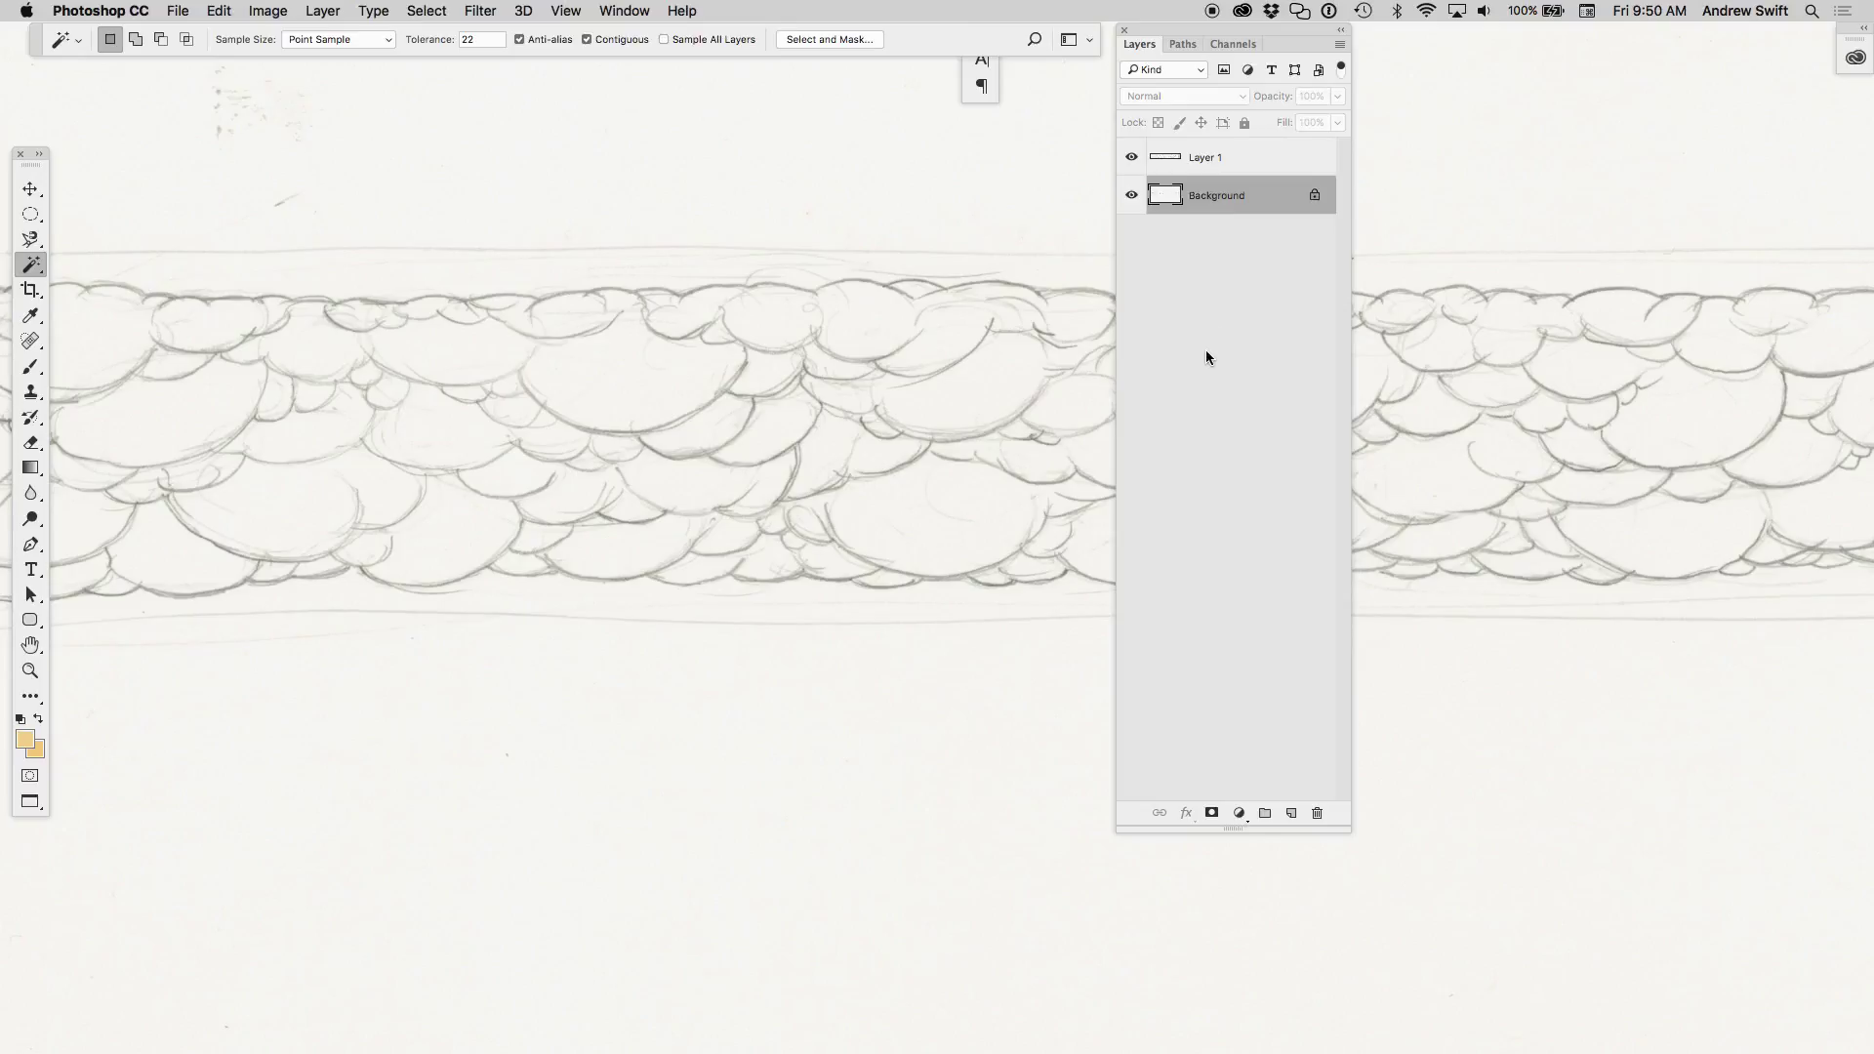
{"action": "key", "text": "d"}
{"action": "key", "text": "super+shift+alt+n"}
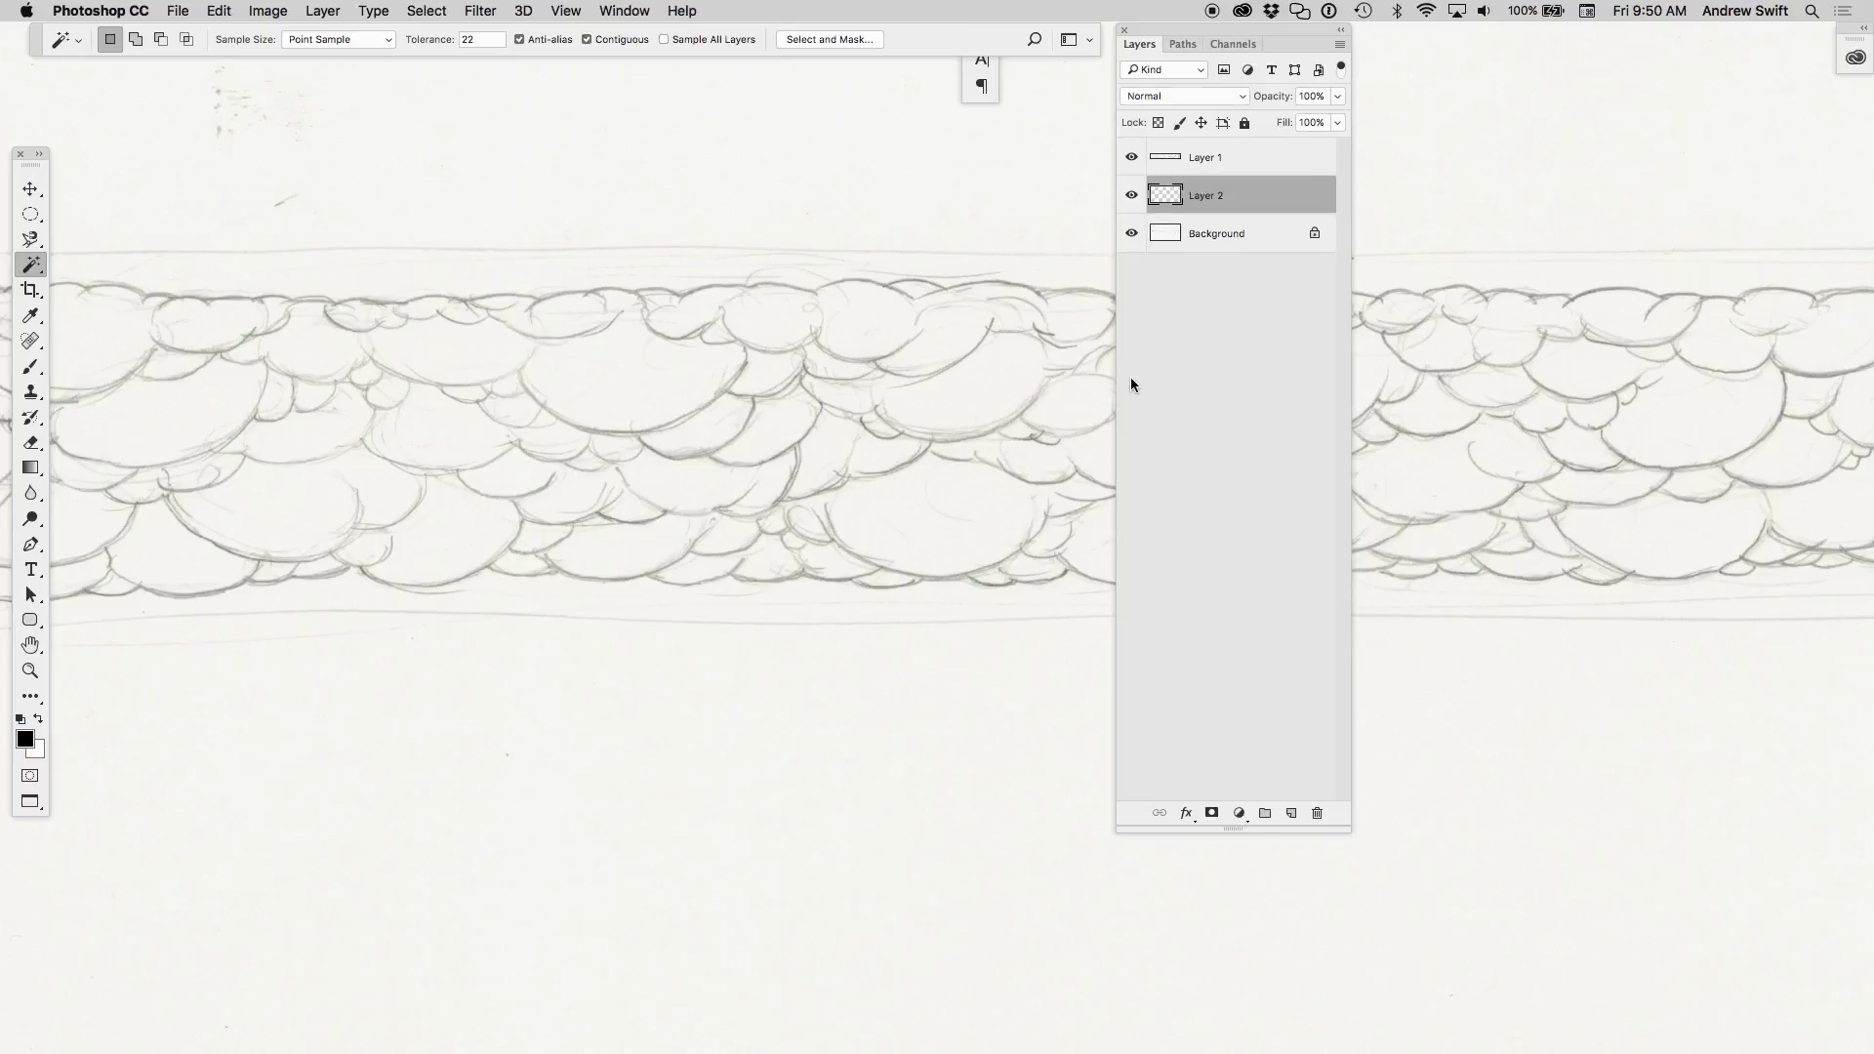
{"action": "key", "text": "super+BackSpace"}
- On Layer 1, Magic Wand select all the pencil outlines with Contiguous turned off
{"action": "scroll", "coordinate": [782, 620], "scroll_direction": "down", "scroll_amount": 5}
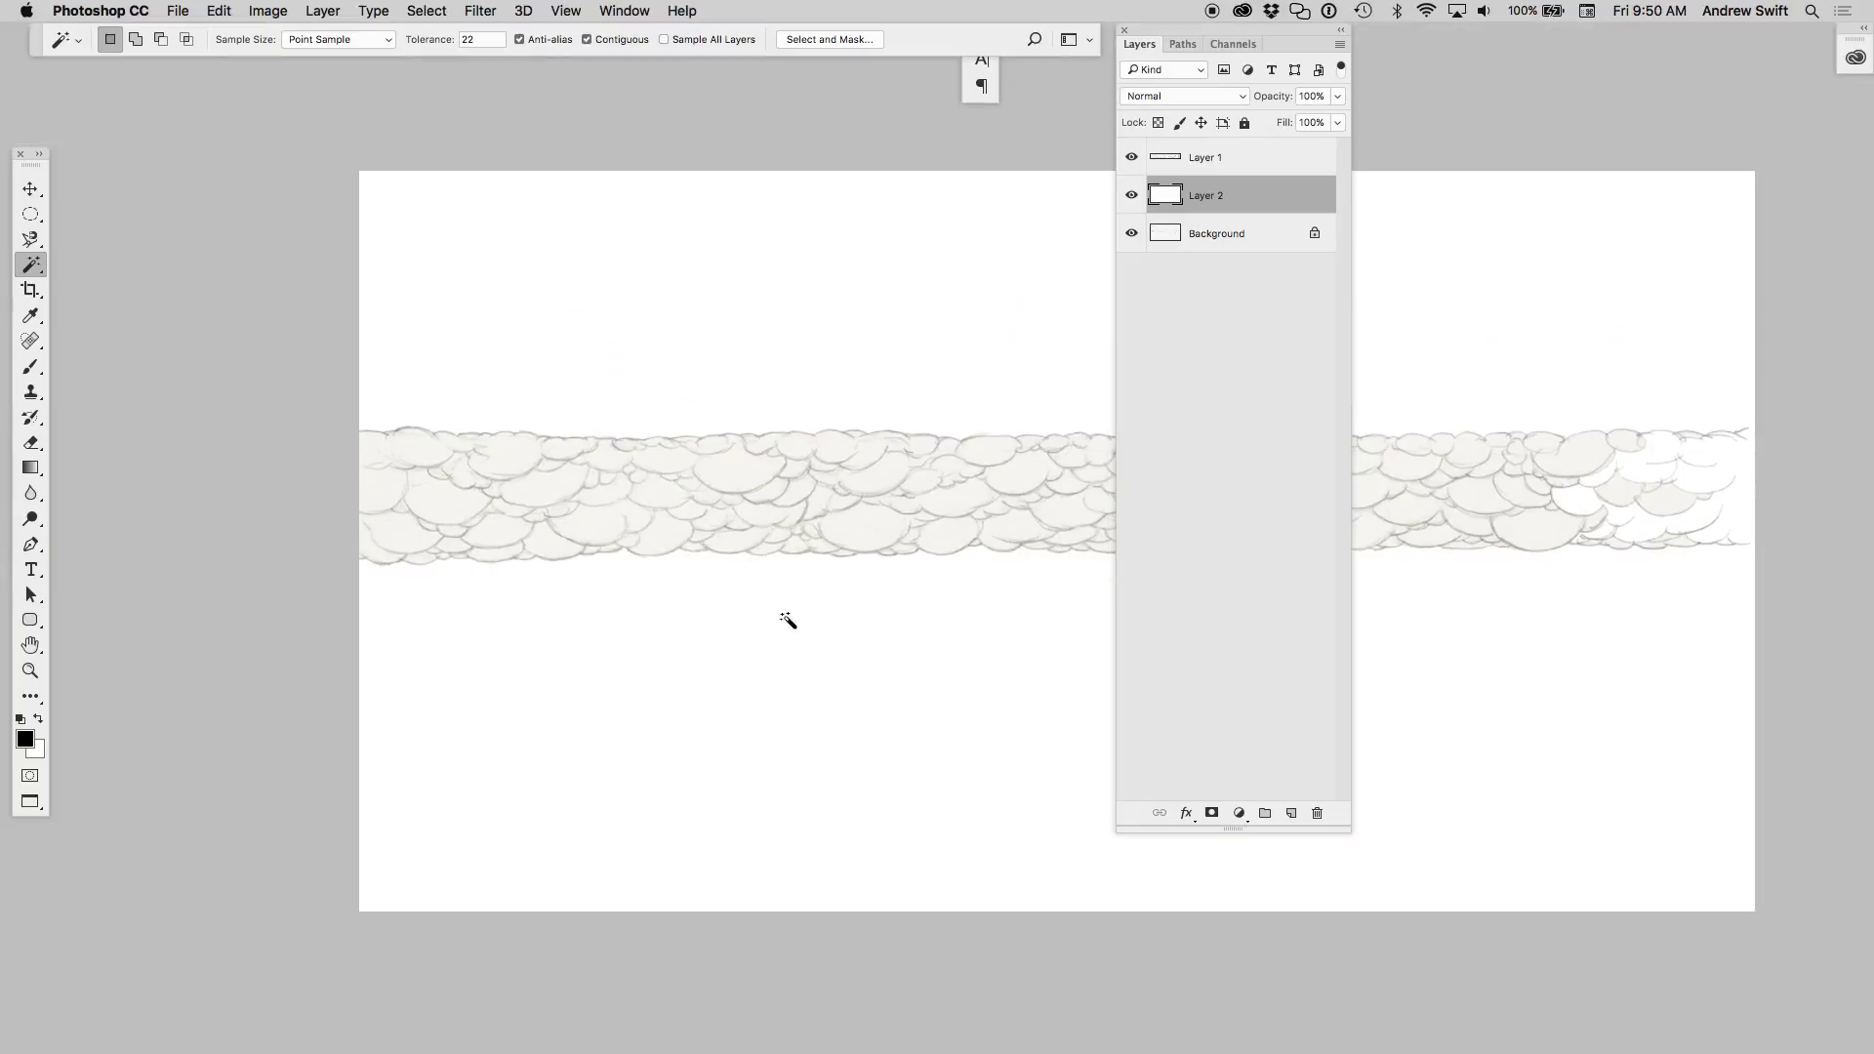
{"action": "scroll", "coordinate": [684, 566], "scroll_direction": "up", "scroll_amount": 5}
{"action": "scroll", "coordinate": [751, 586], "scroll_direction": "up", "scroll_amount": 3}
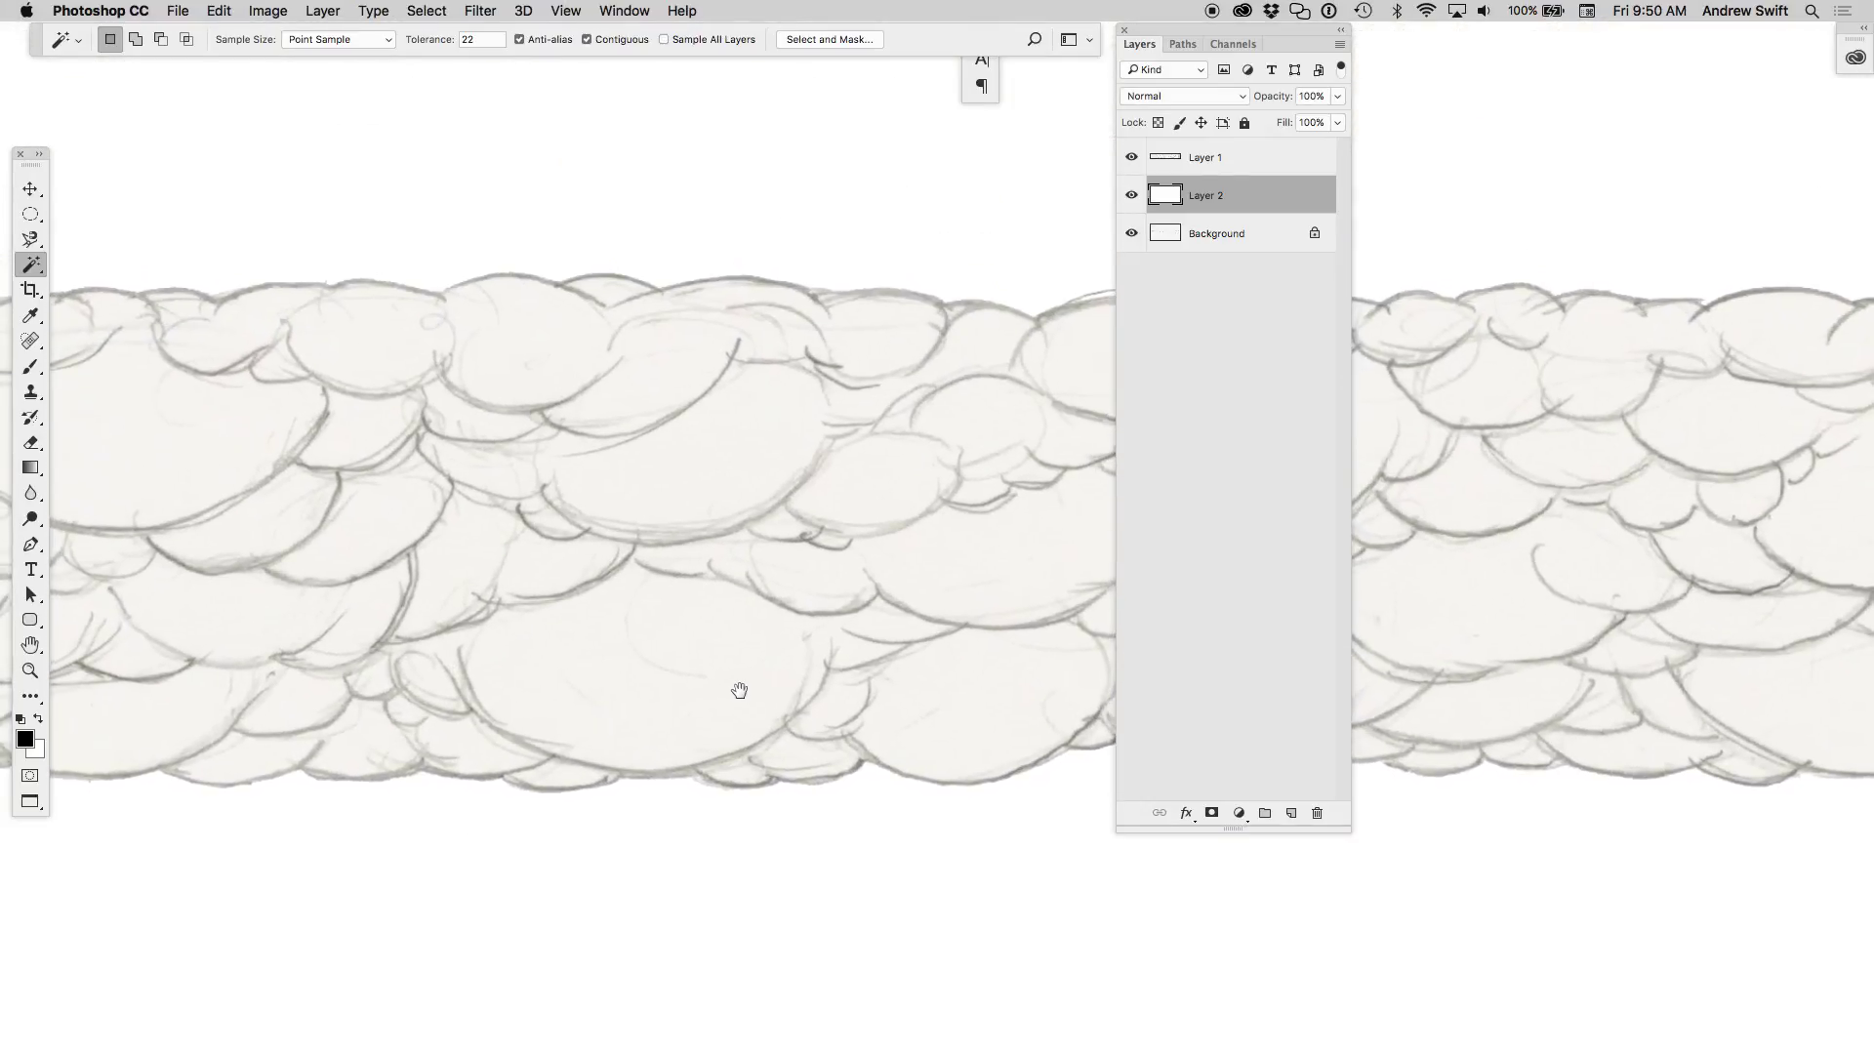
{"action": "left_click_drag", "start_coordinate": [713, 686], "coordinate": [736, 660]}
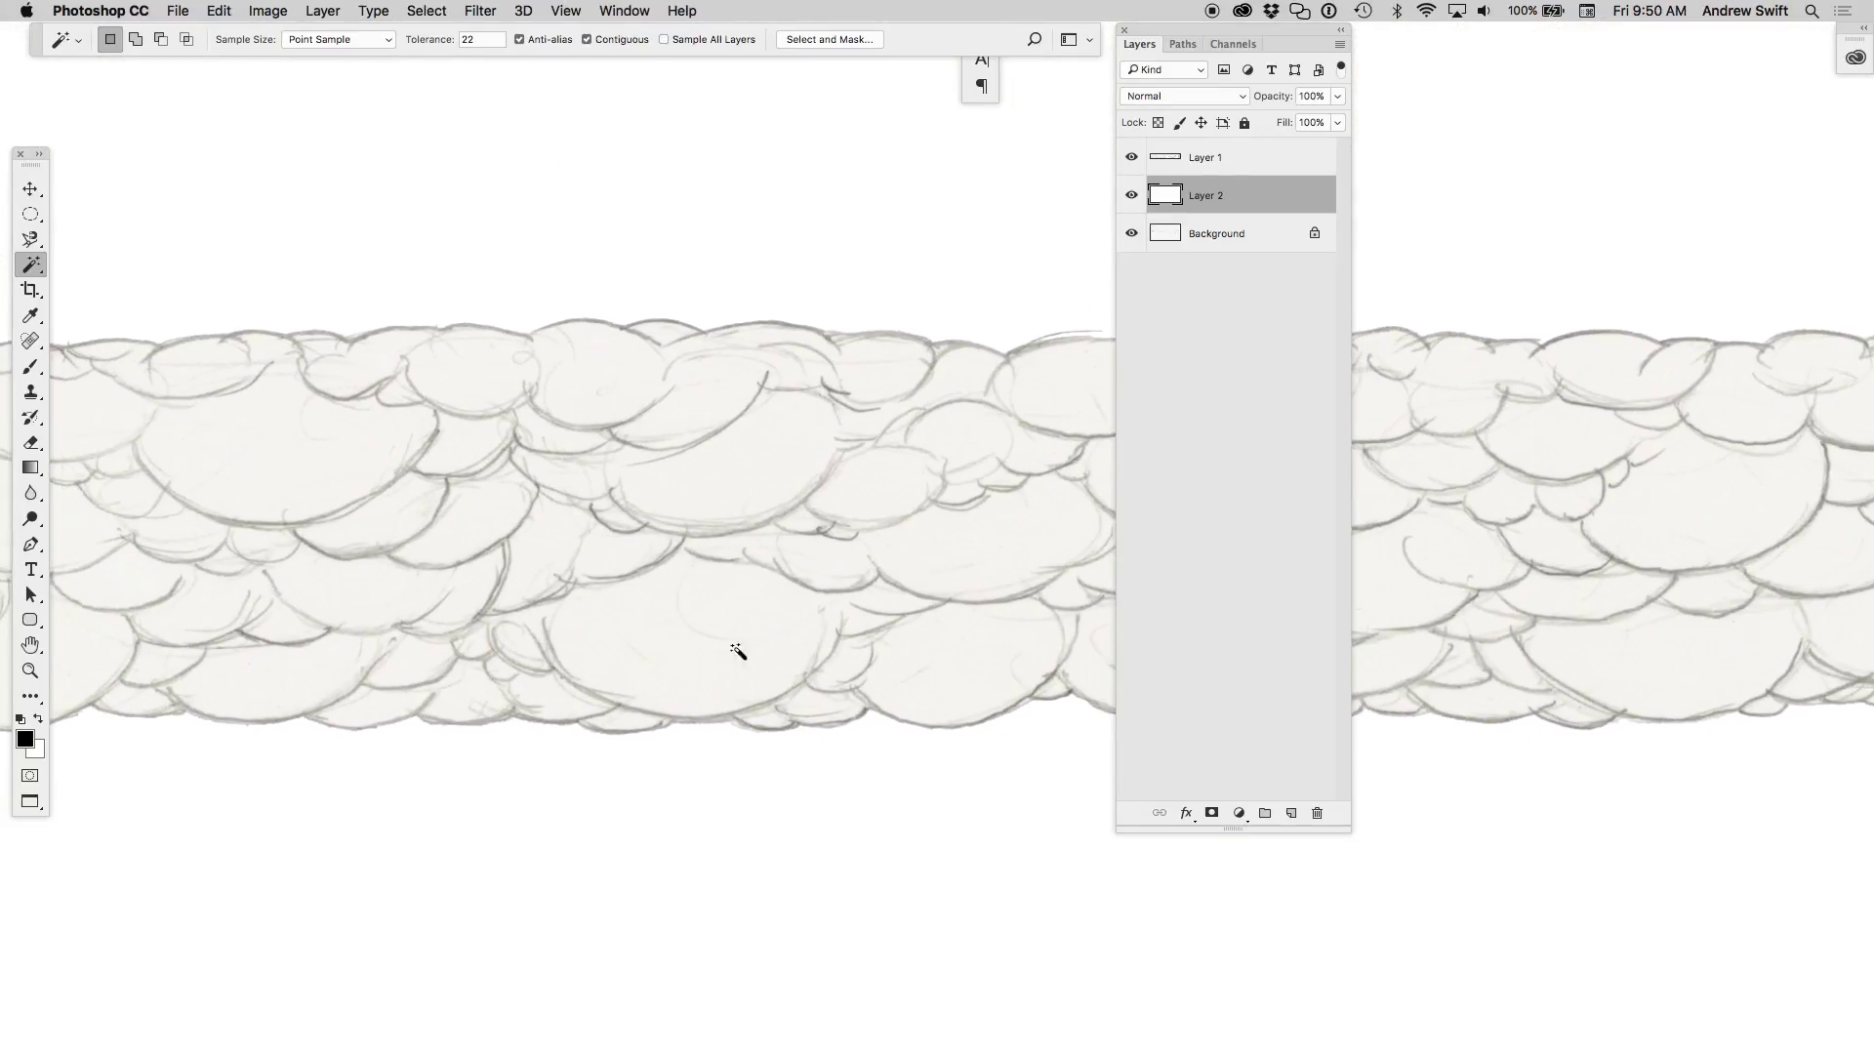
{"action": "left_click", "coordinate": [1252, 170]}
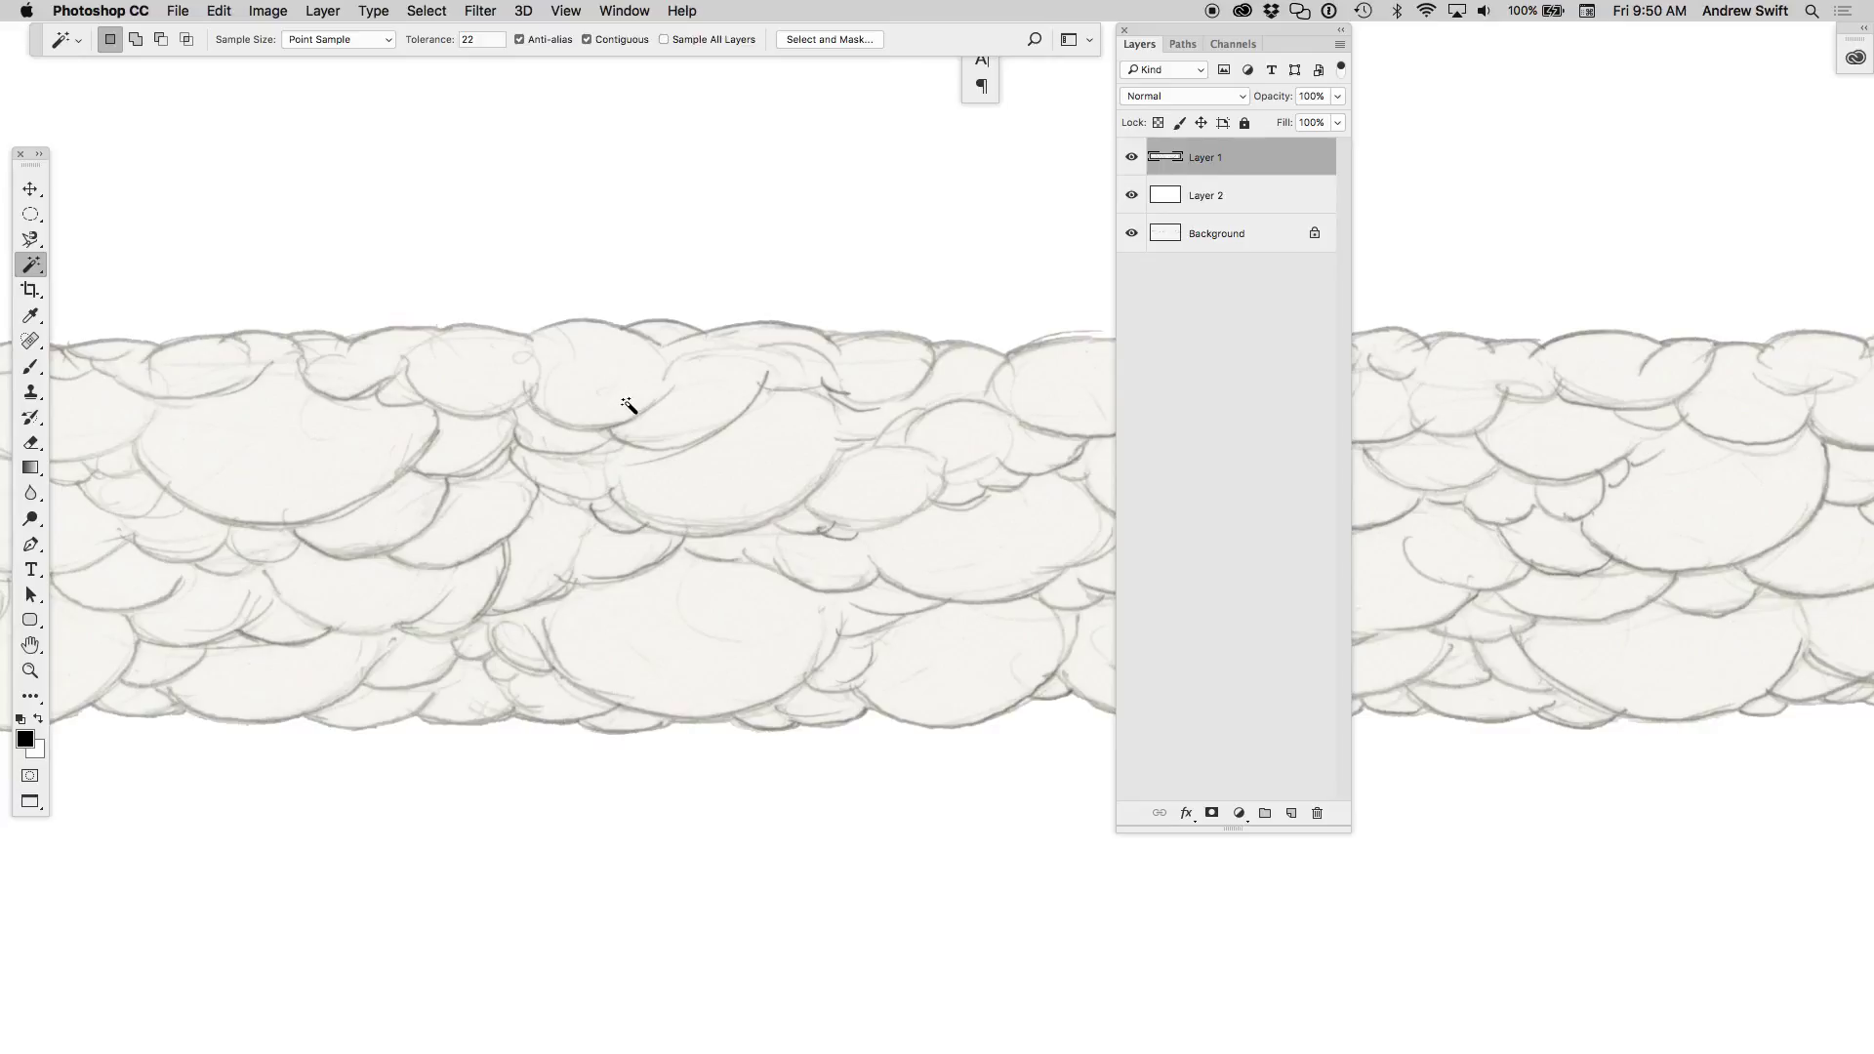
{"action": "left_click", "coordinate": [612, 43]}
{"action": "left_click", "coordinate": [586, 390]}
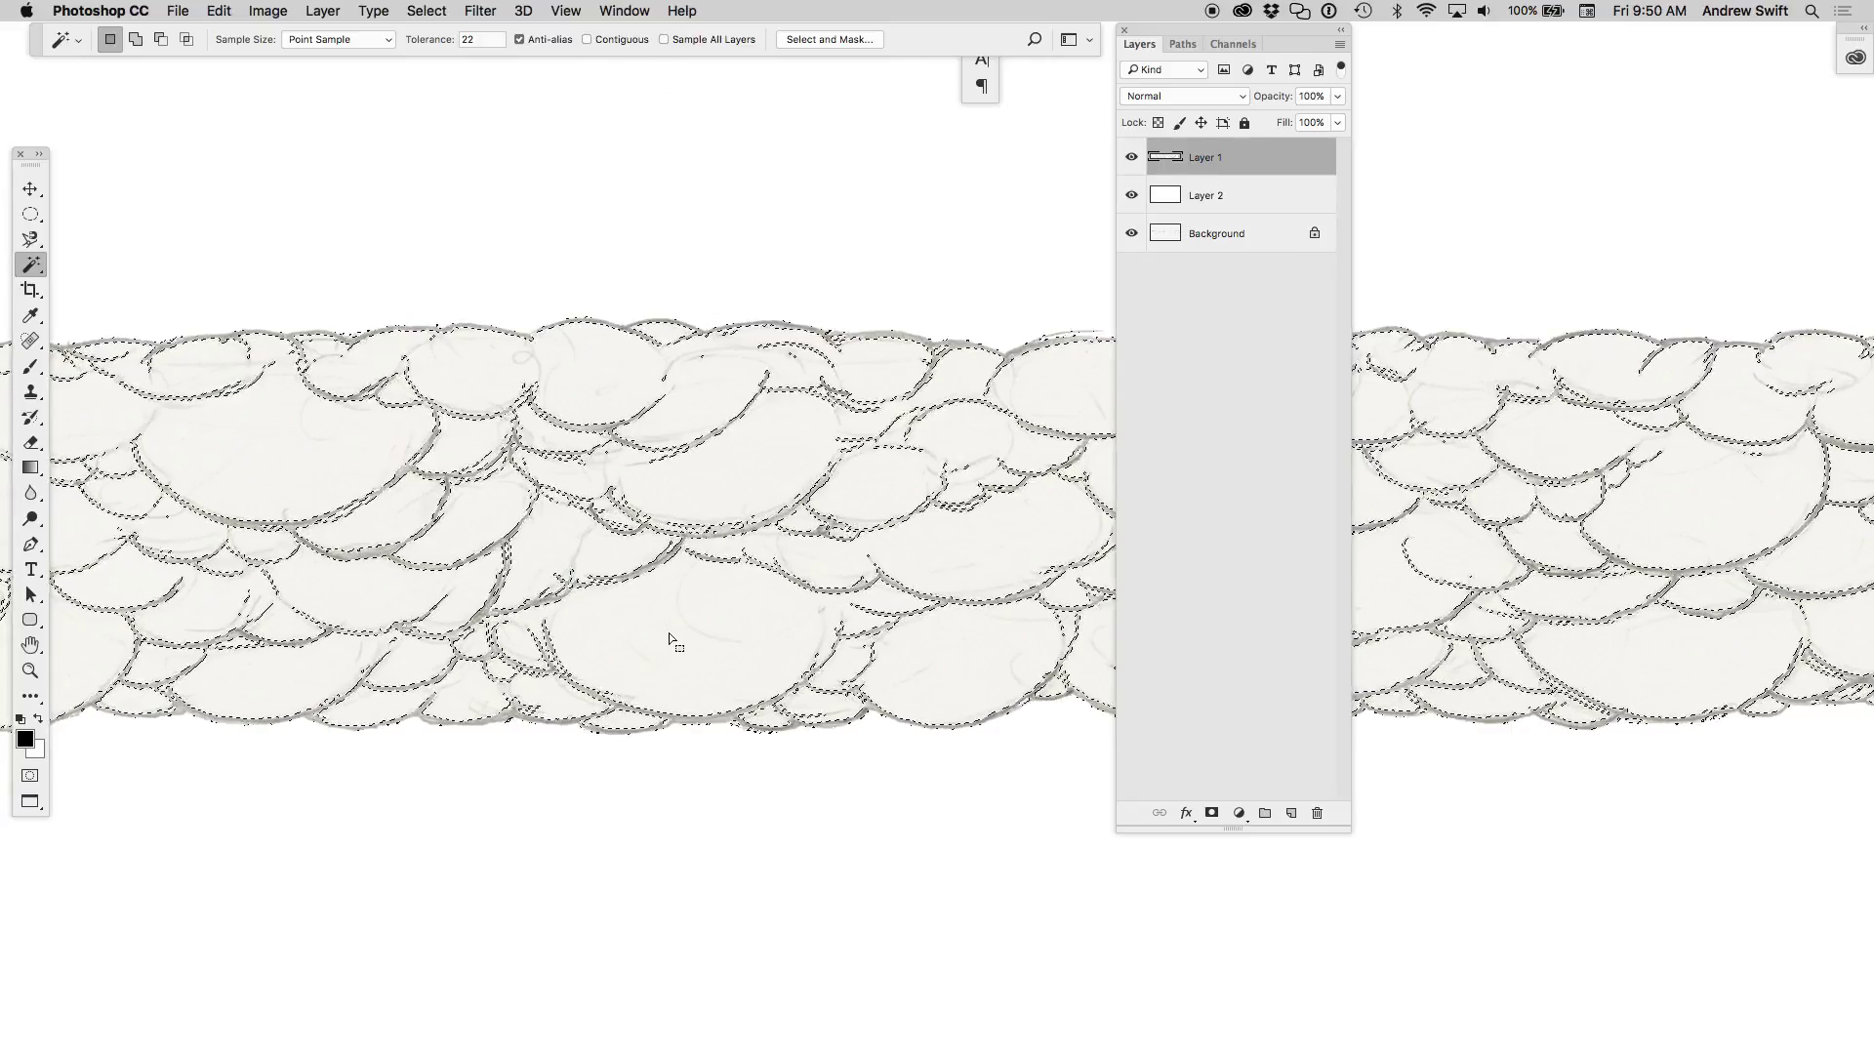
{"action": "key", "text": "shift"}
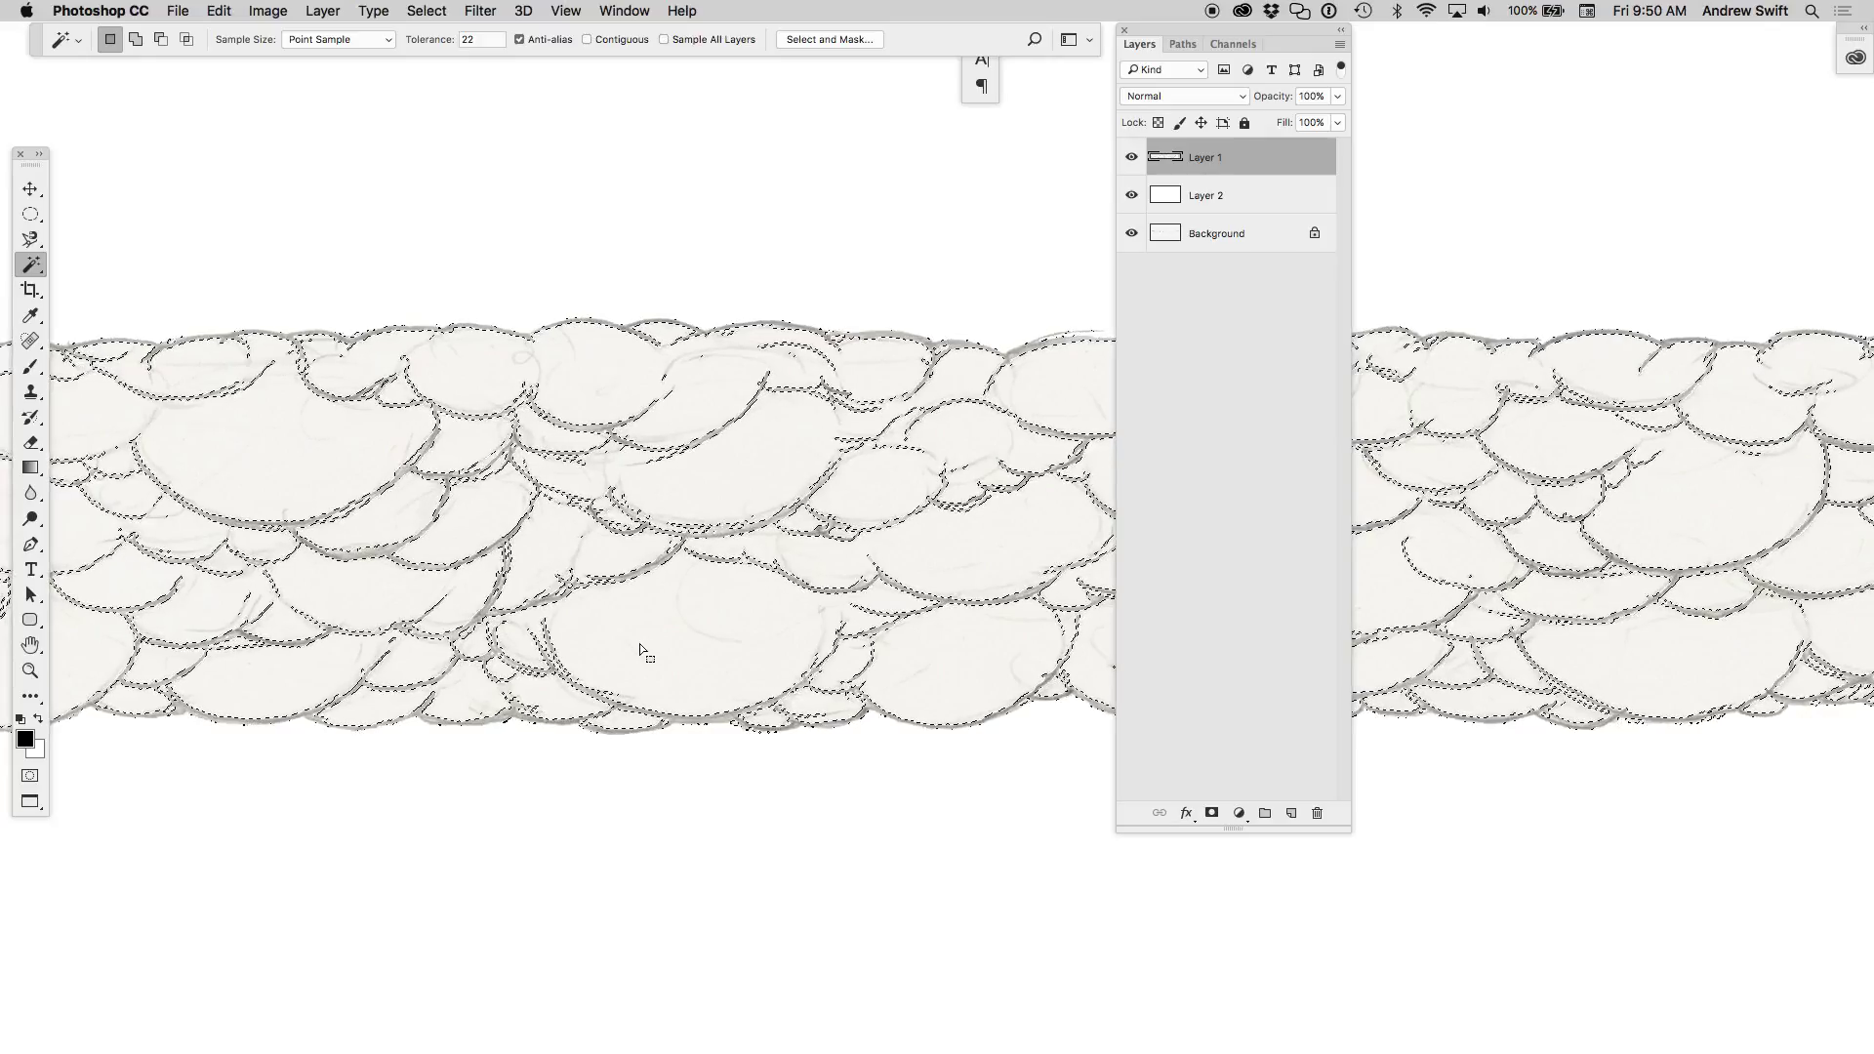
- Expand the outline selection by 12 px twice
{"action": "left_click", "coordinate": [427, 10]}
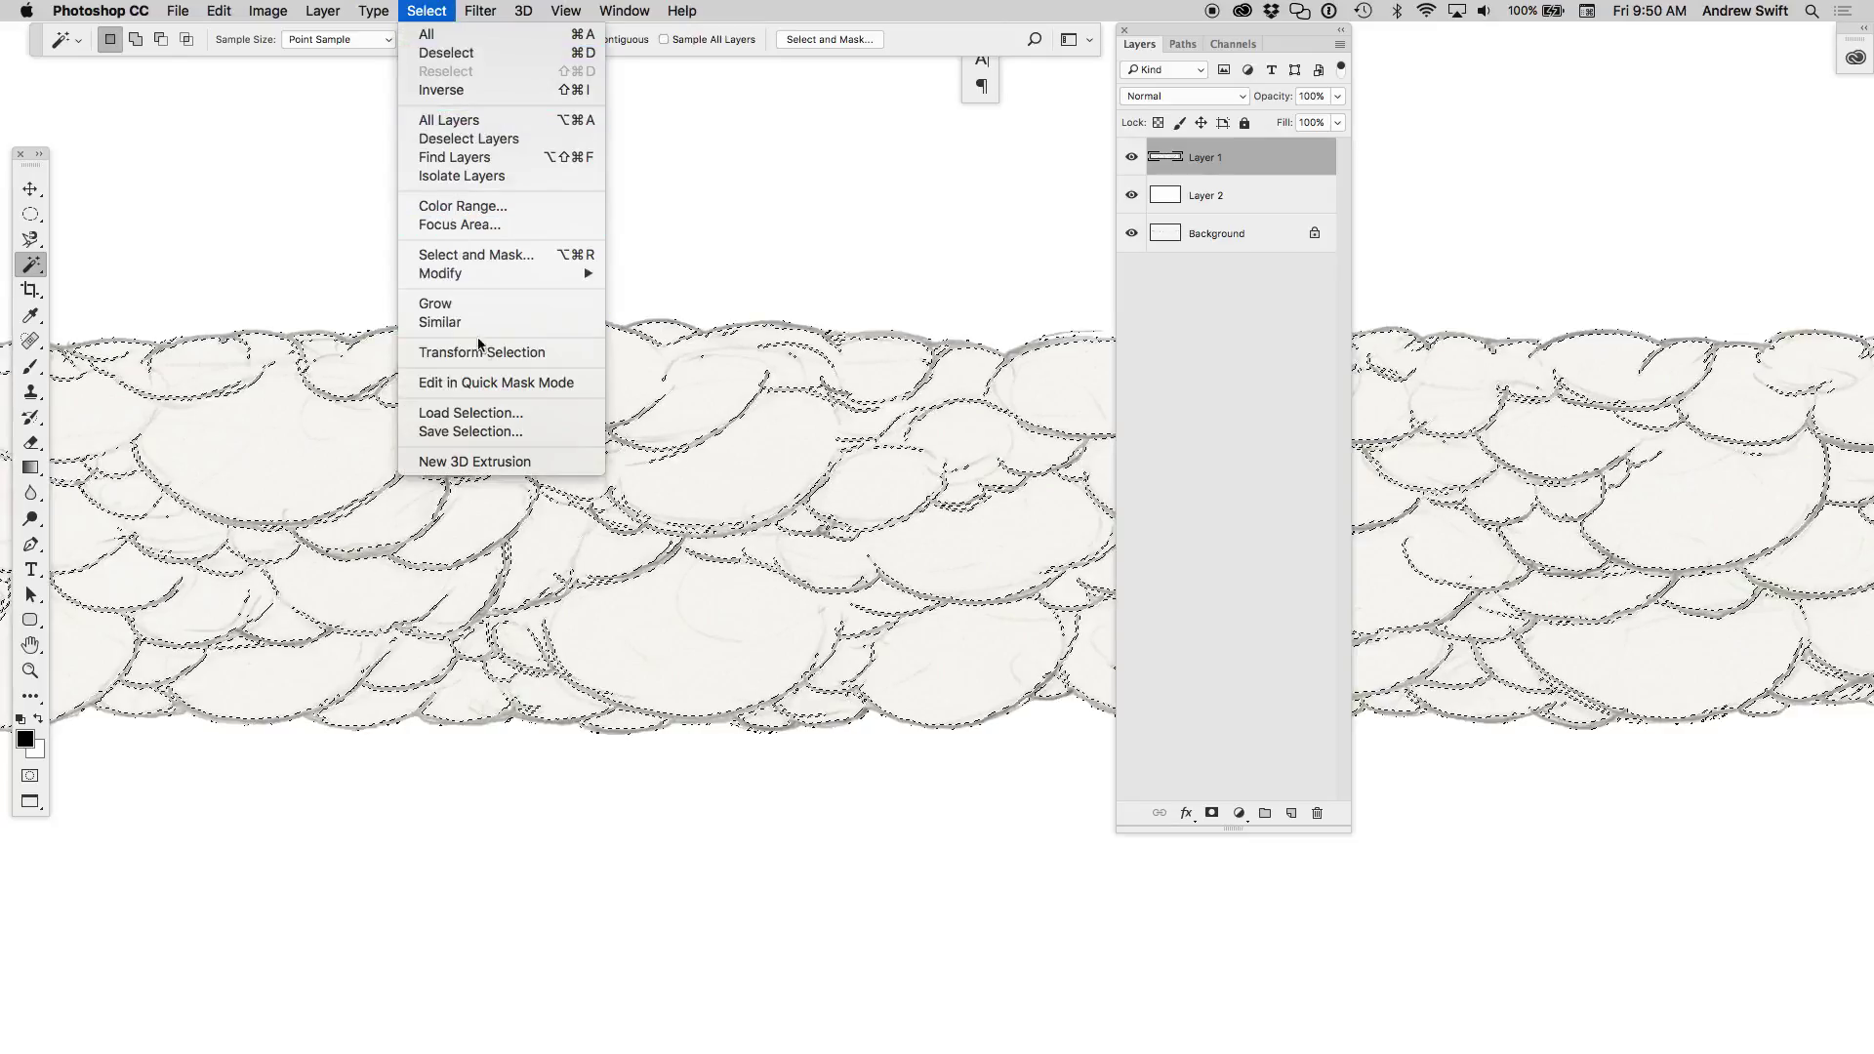
{"action": "mouse_move", "coordinate": [439, 273]}
{"action": "left_click", "coordinate": [702, 322]}
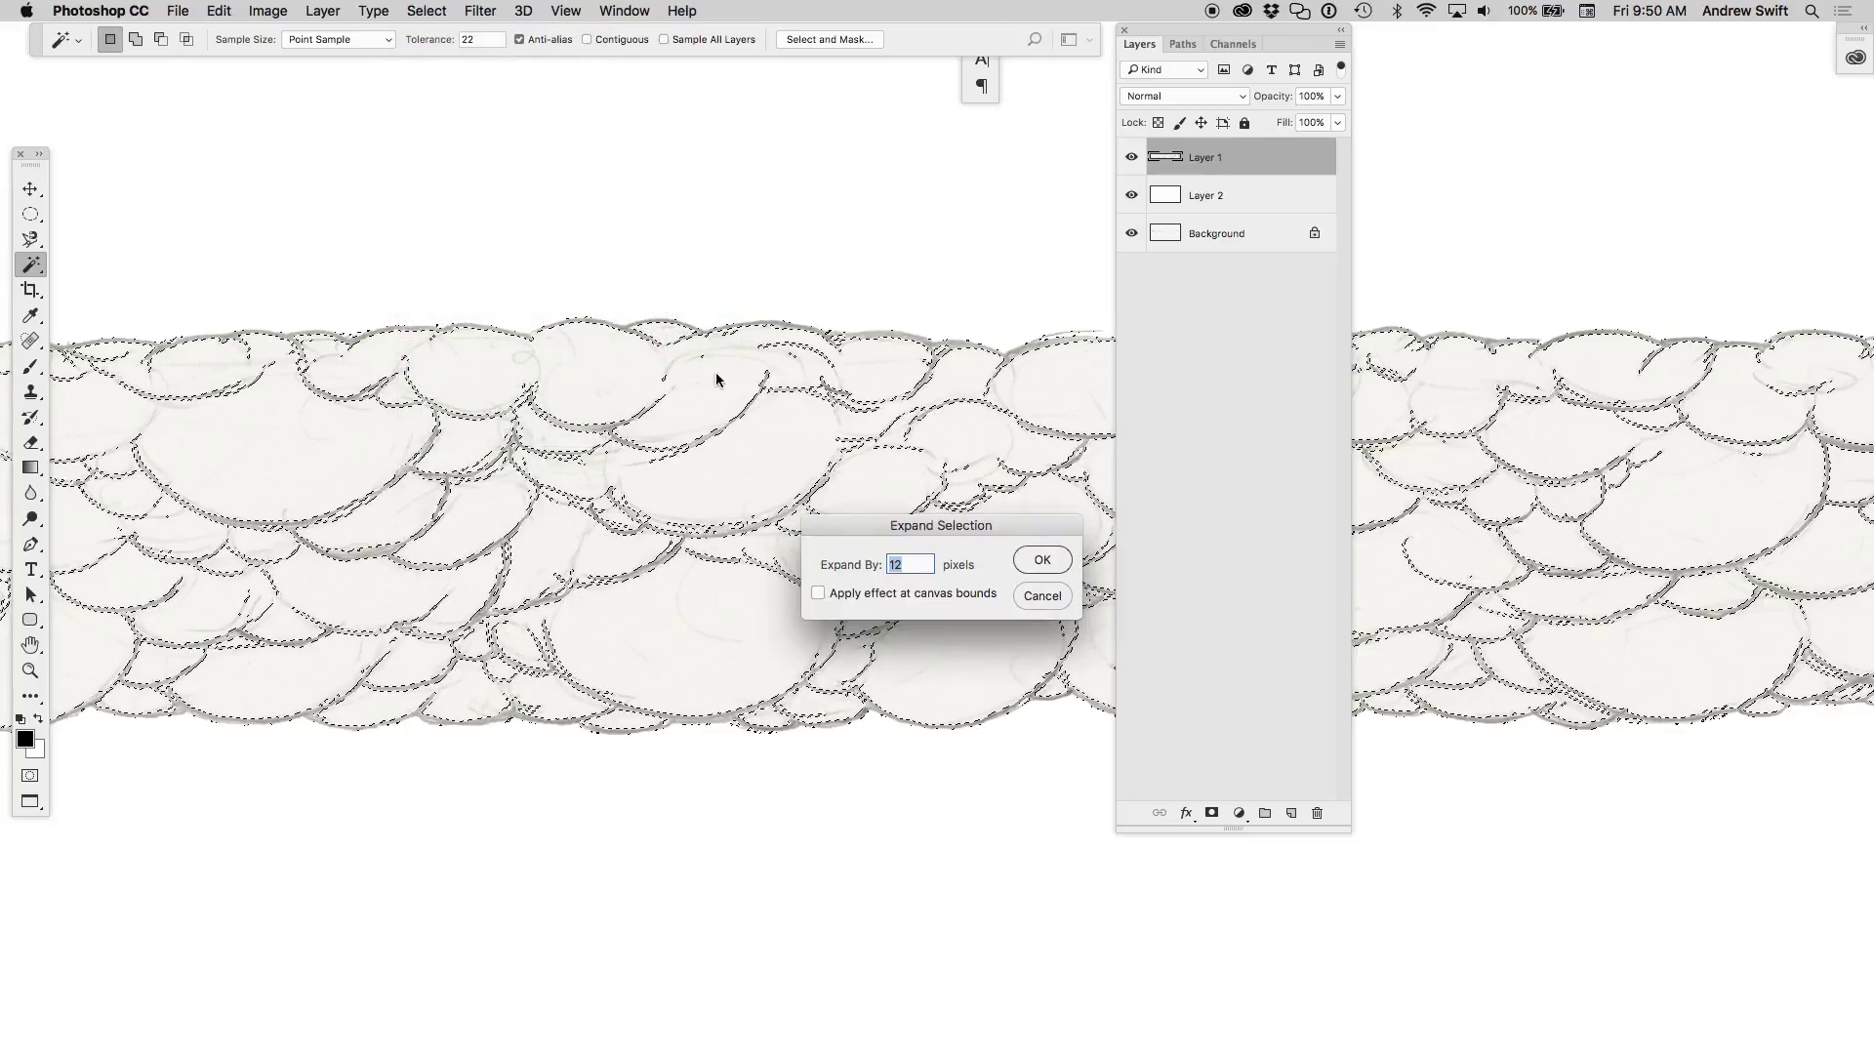
{"action": "key", "text": "Return"}
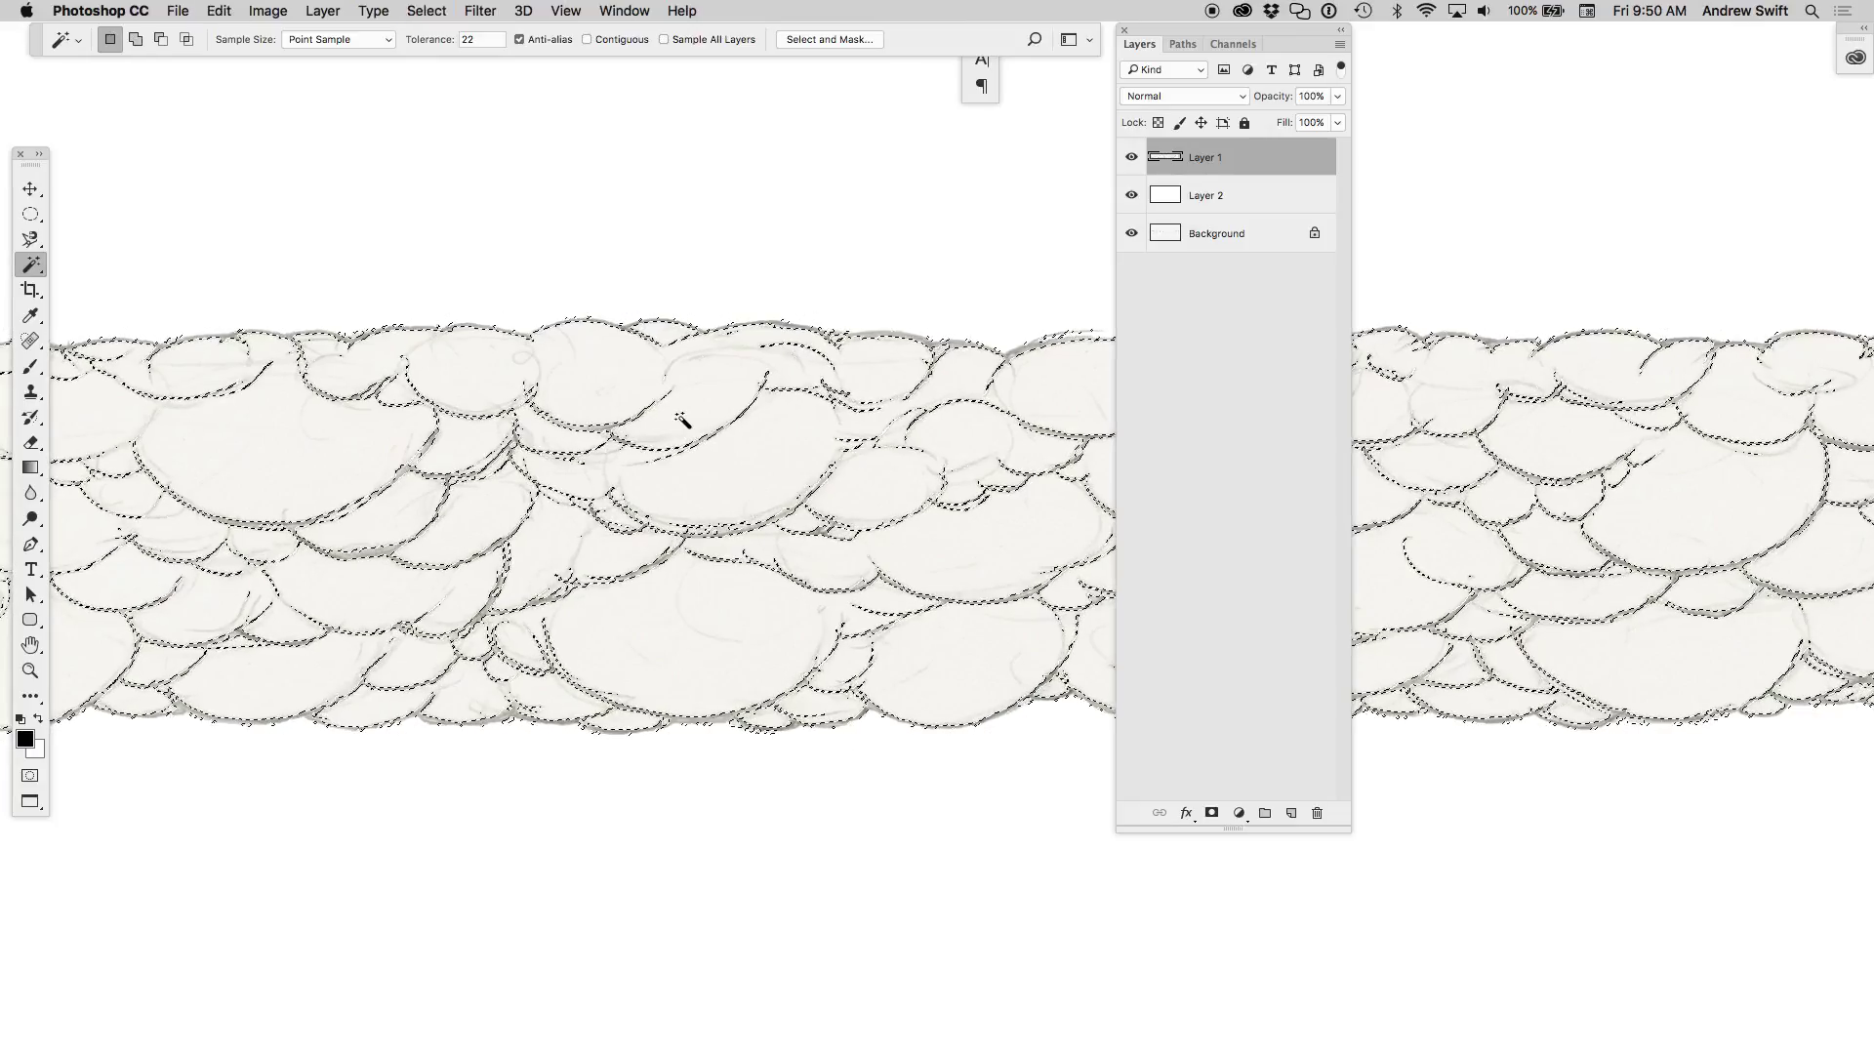
{"action": "left_click", "coordinate": [427, 11]}
{"action": "mouse_move", "coordinate": [439, 274]}
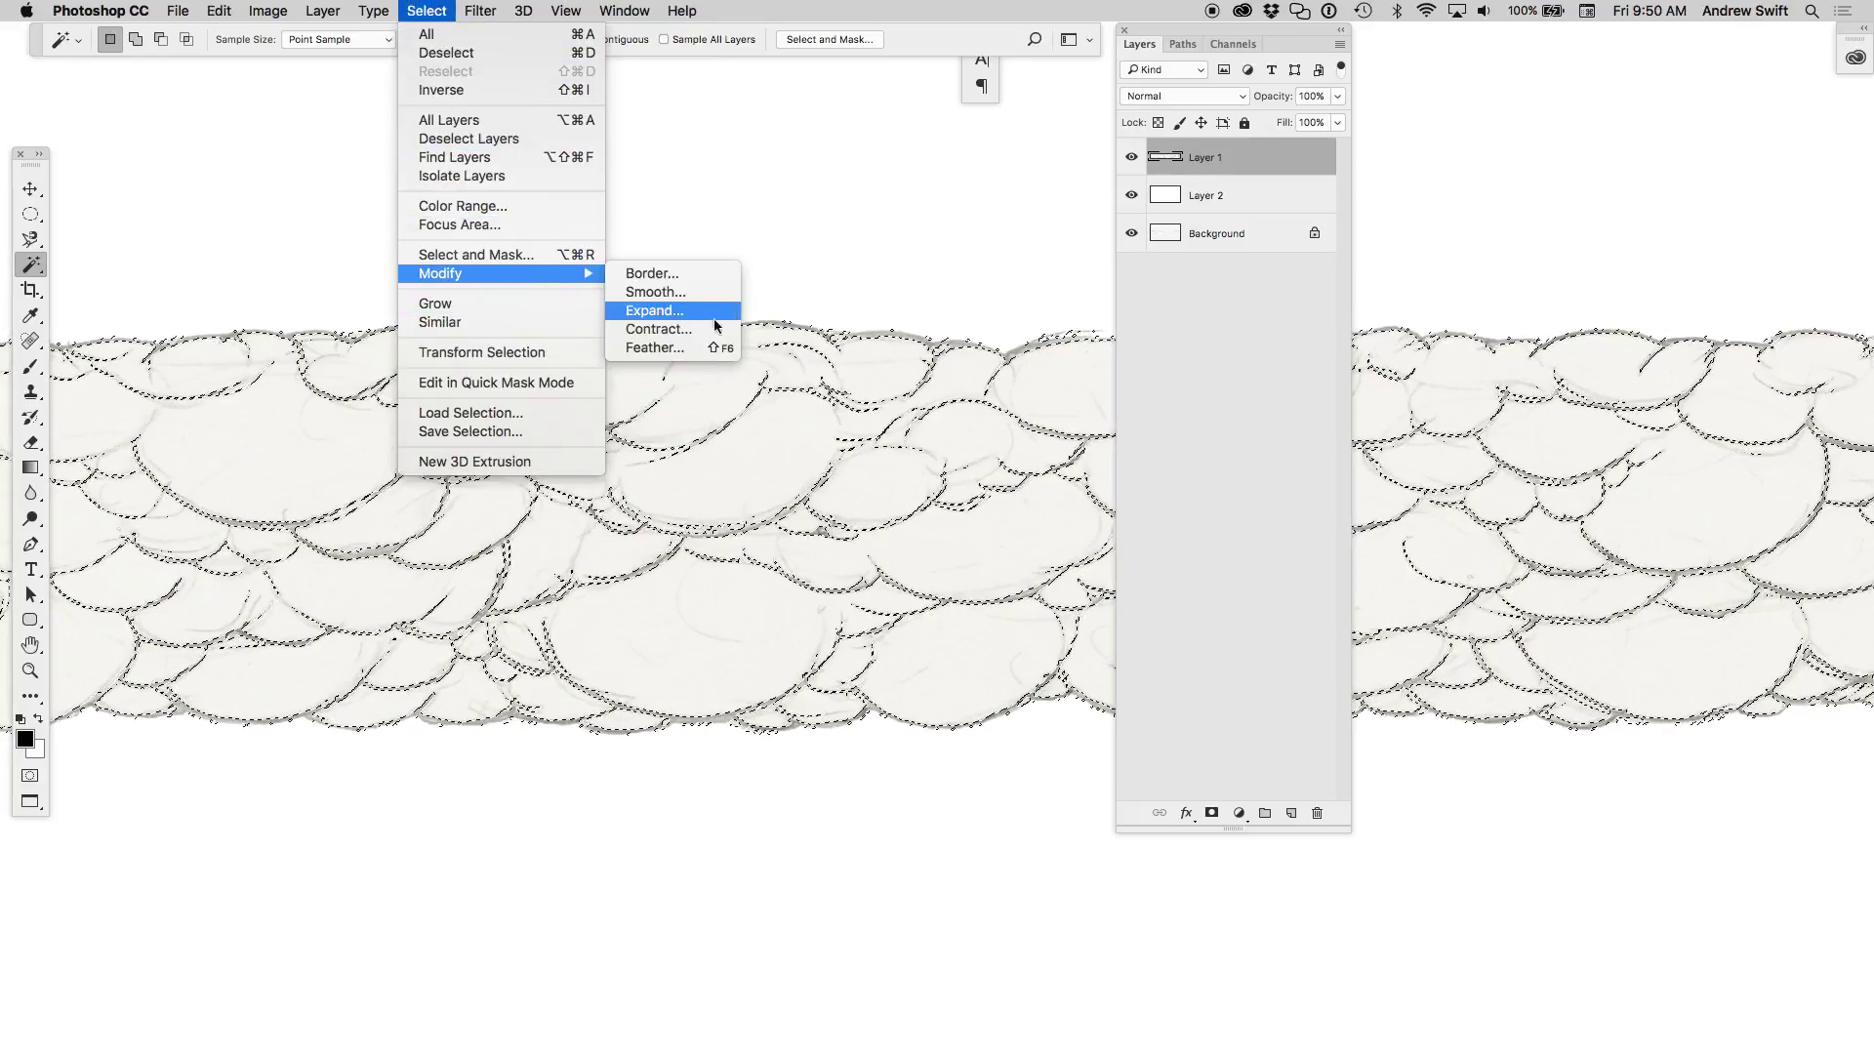
{"action": "left_click", "coordinate": [711, 310]}
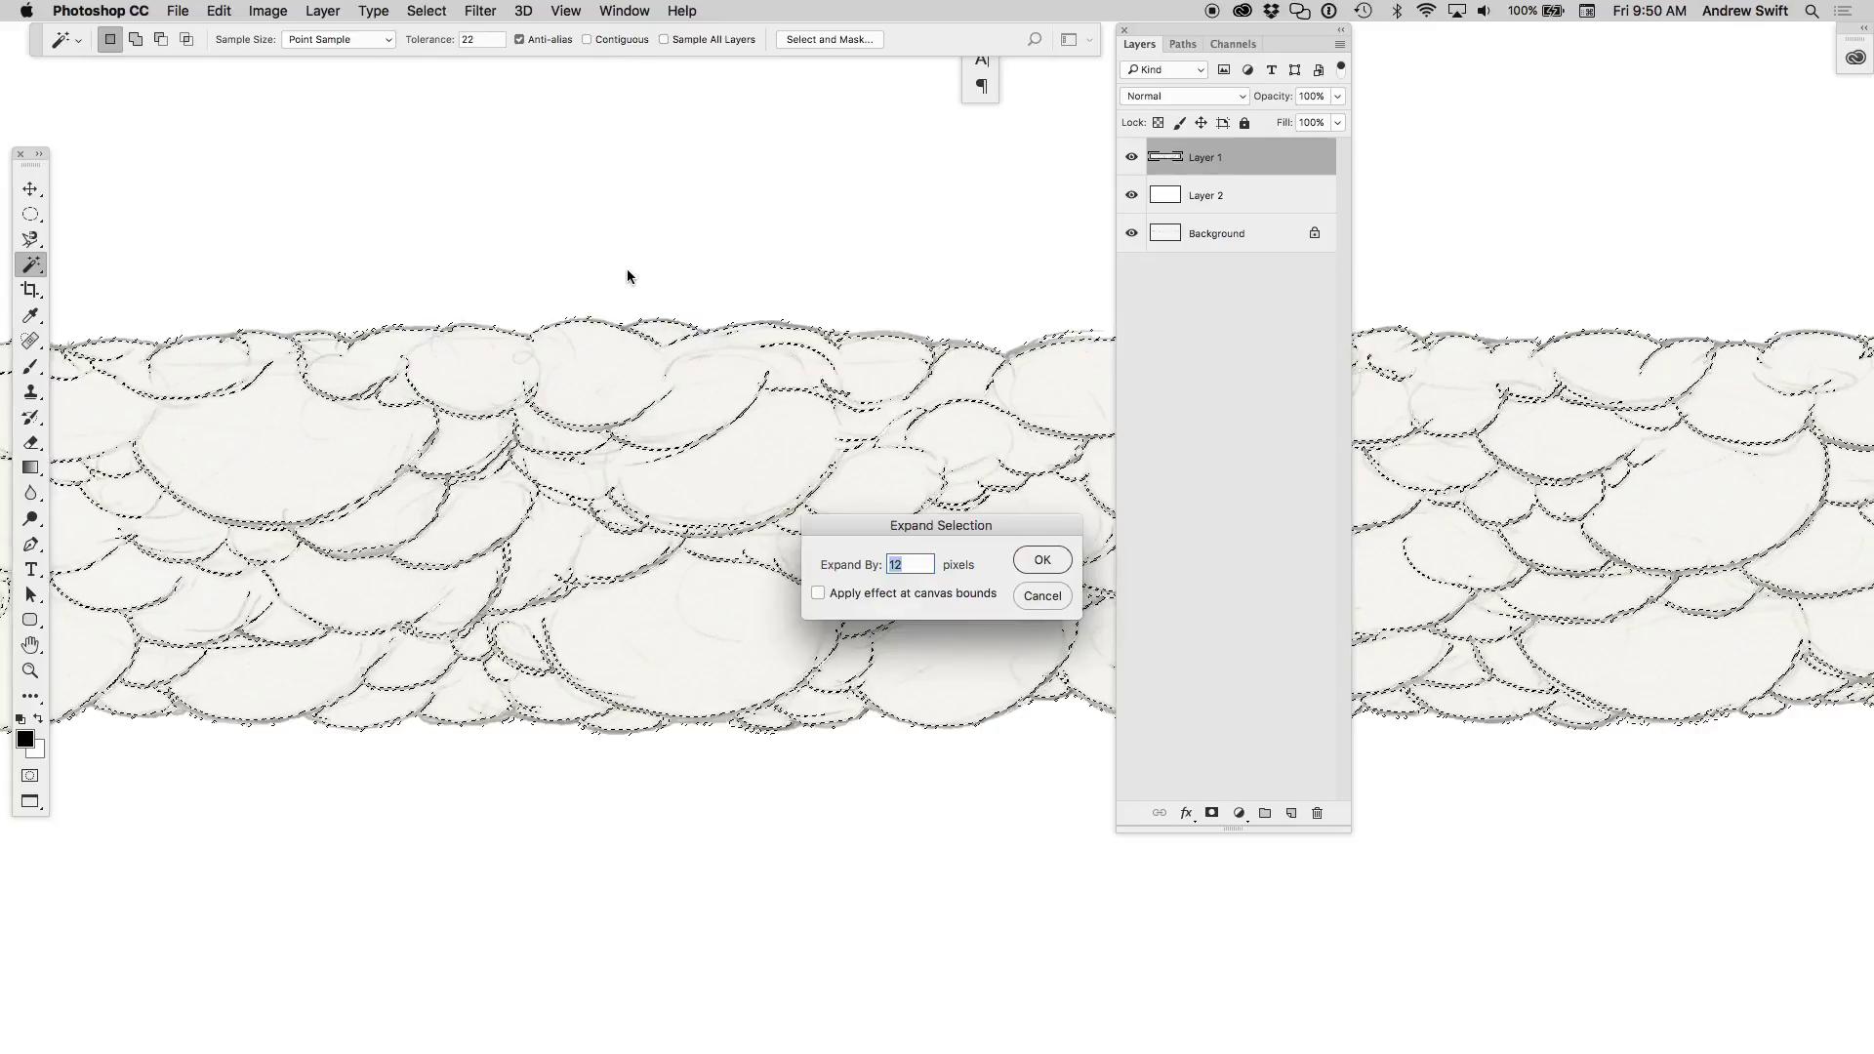
{"action": "key", "text": "Return"}
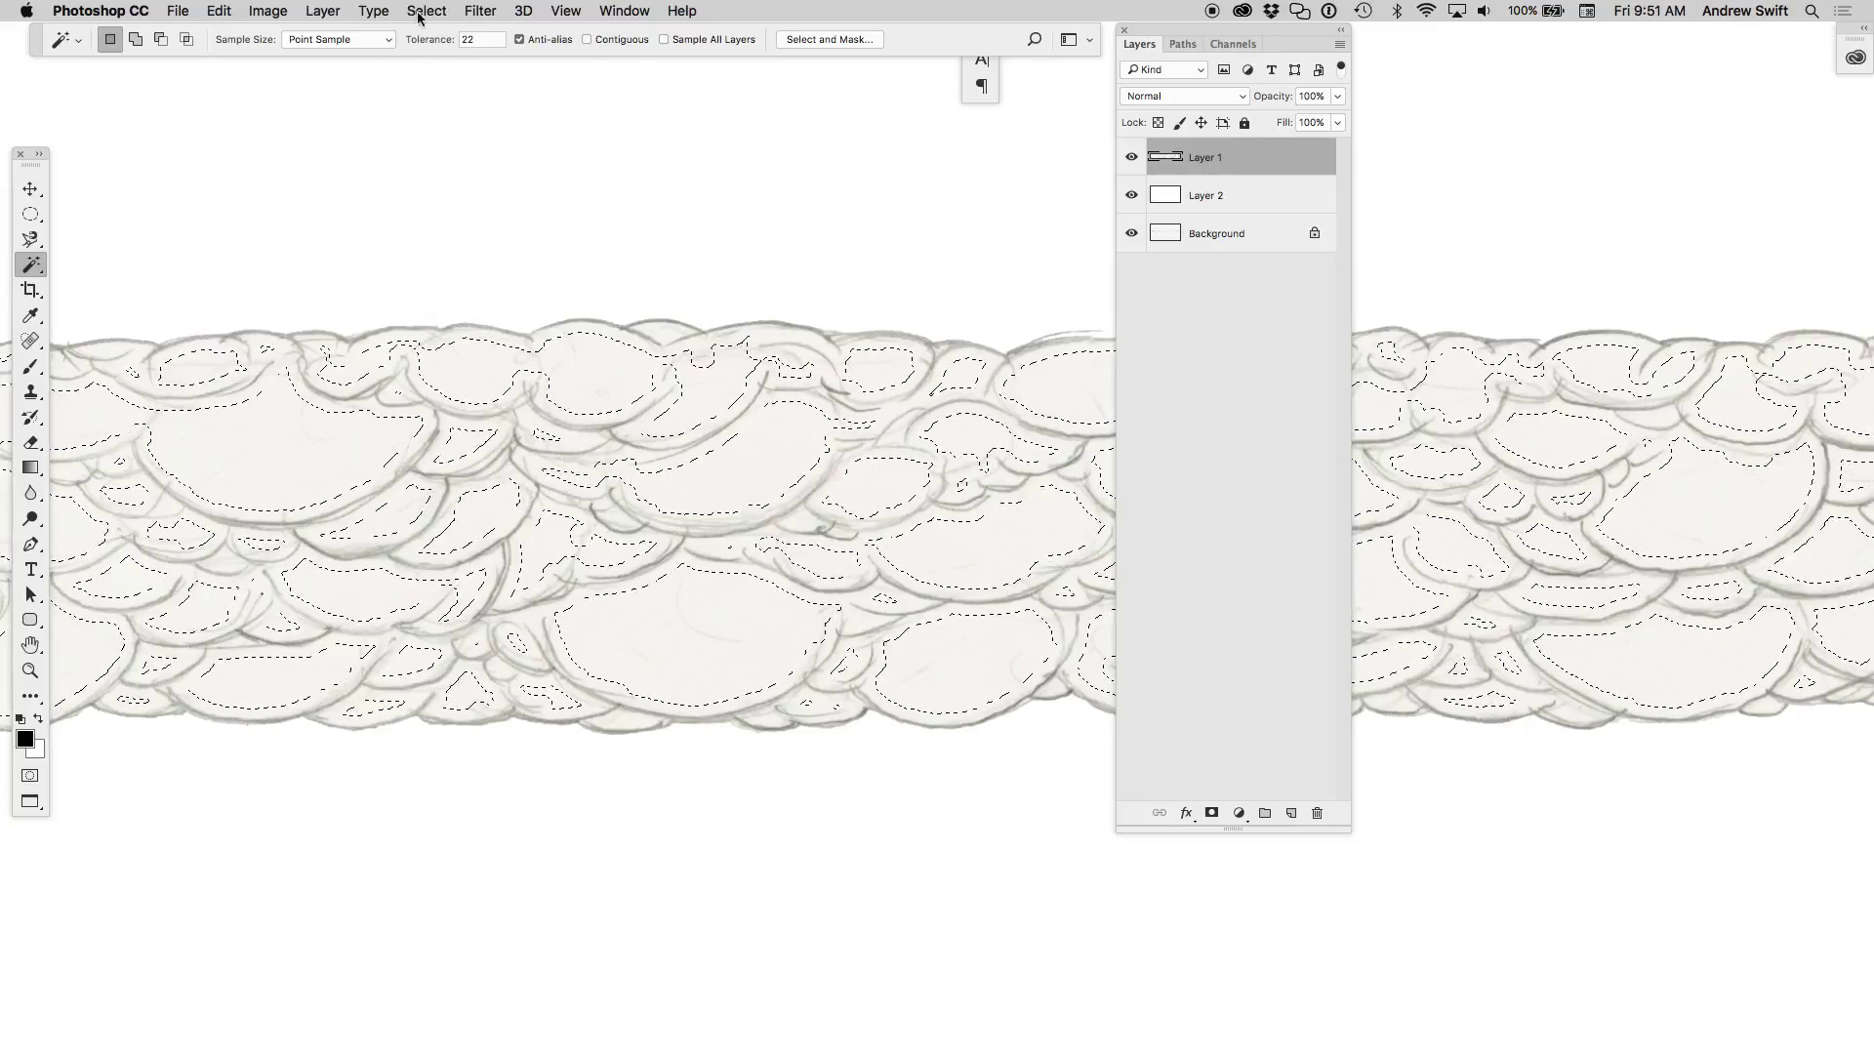
- Smooth the selection, then expand it by 12 pixels
{"action": "left_click", "coordinate": [427, 11]}
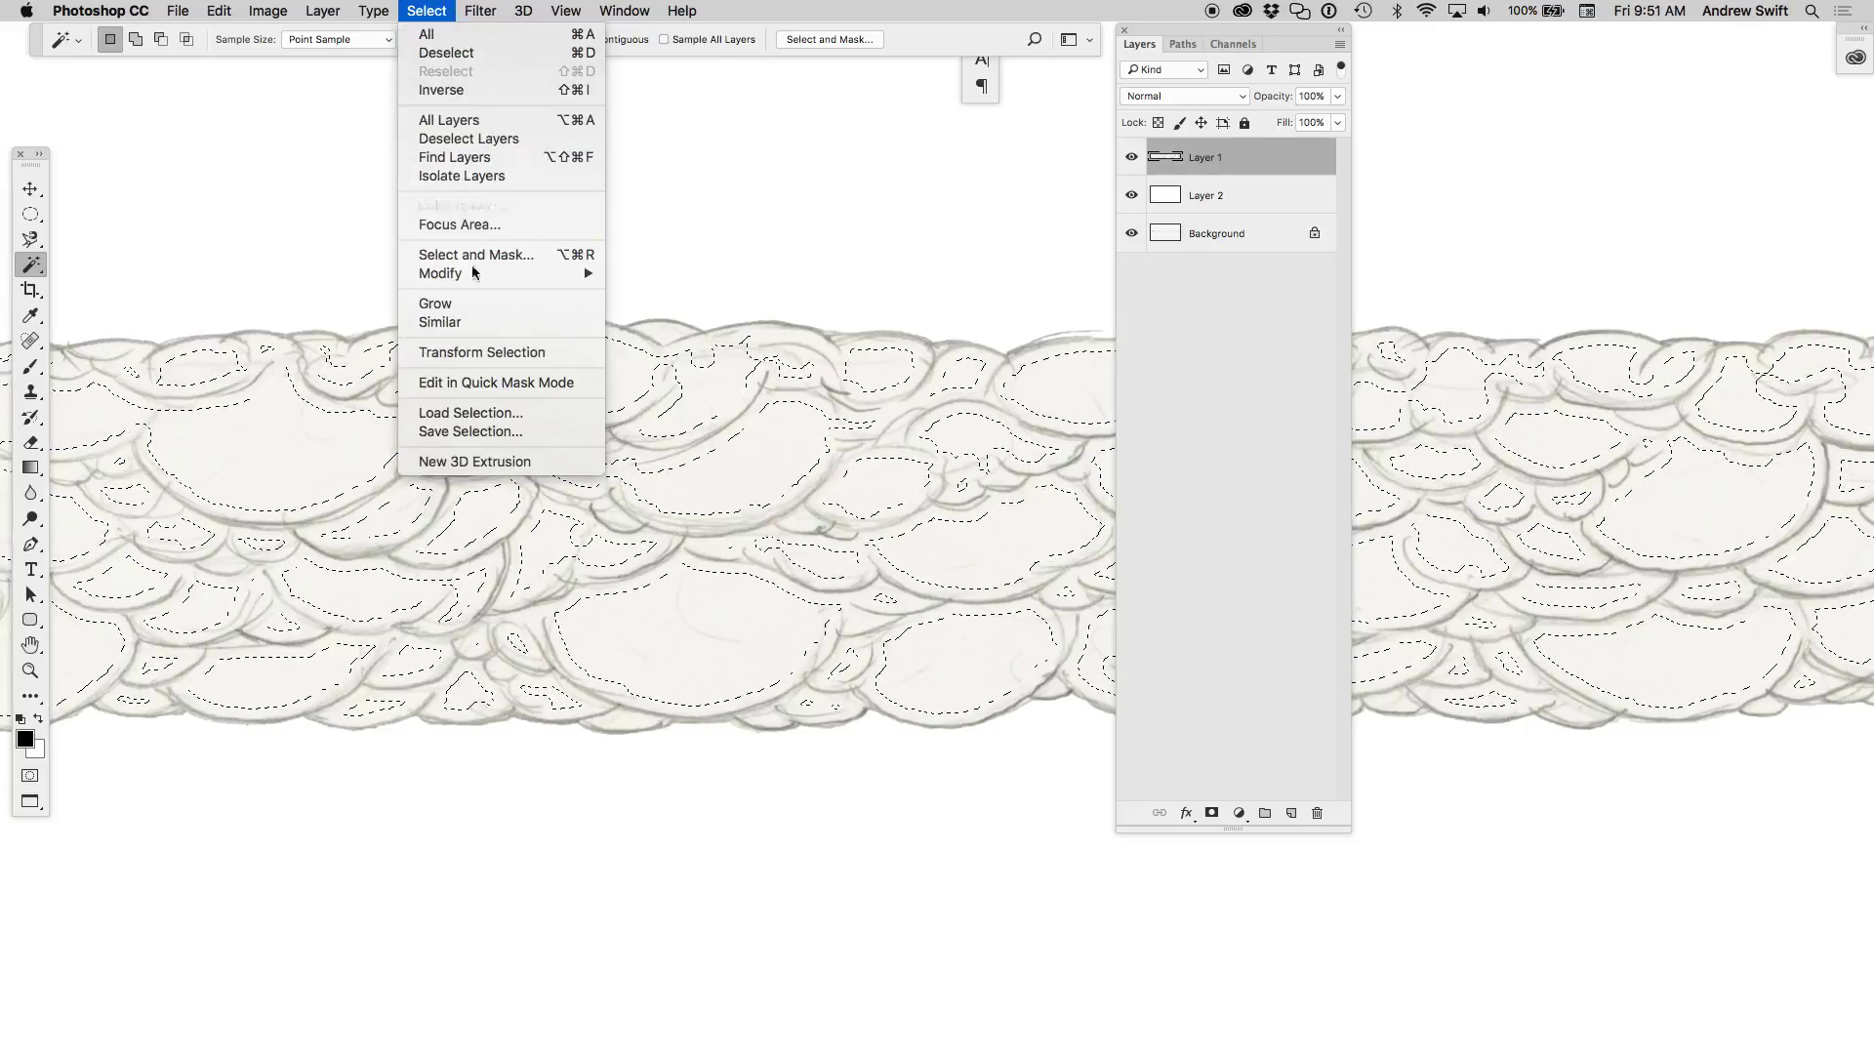
{"action": "mouse_move", "coordinate": [439, 273]}
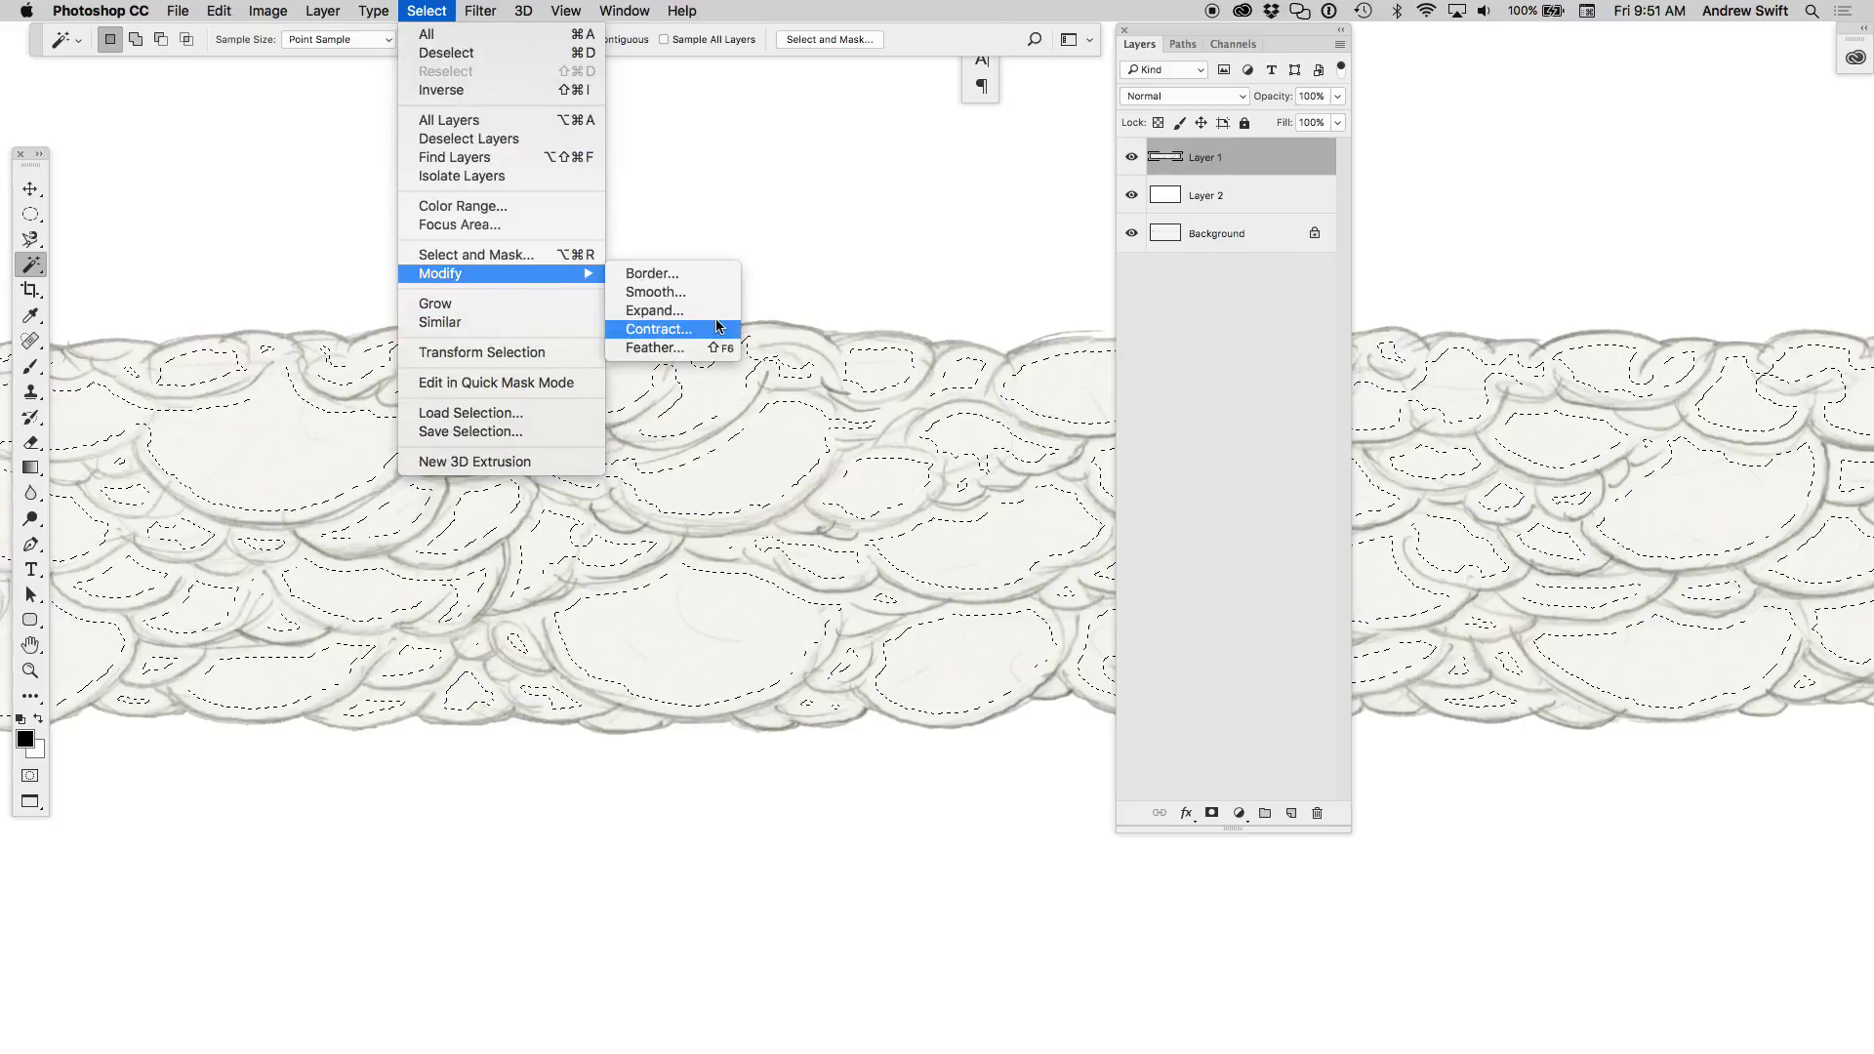
{"action": "left_click", "coordinate": [724, 292]}
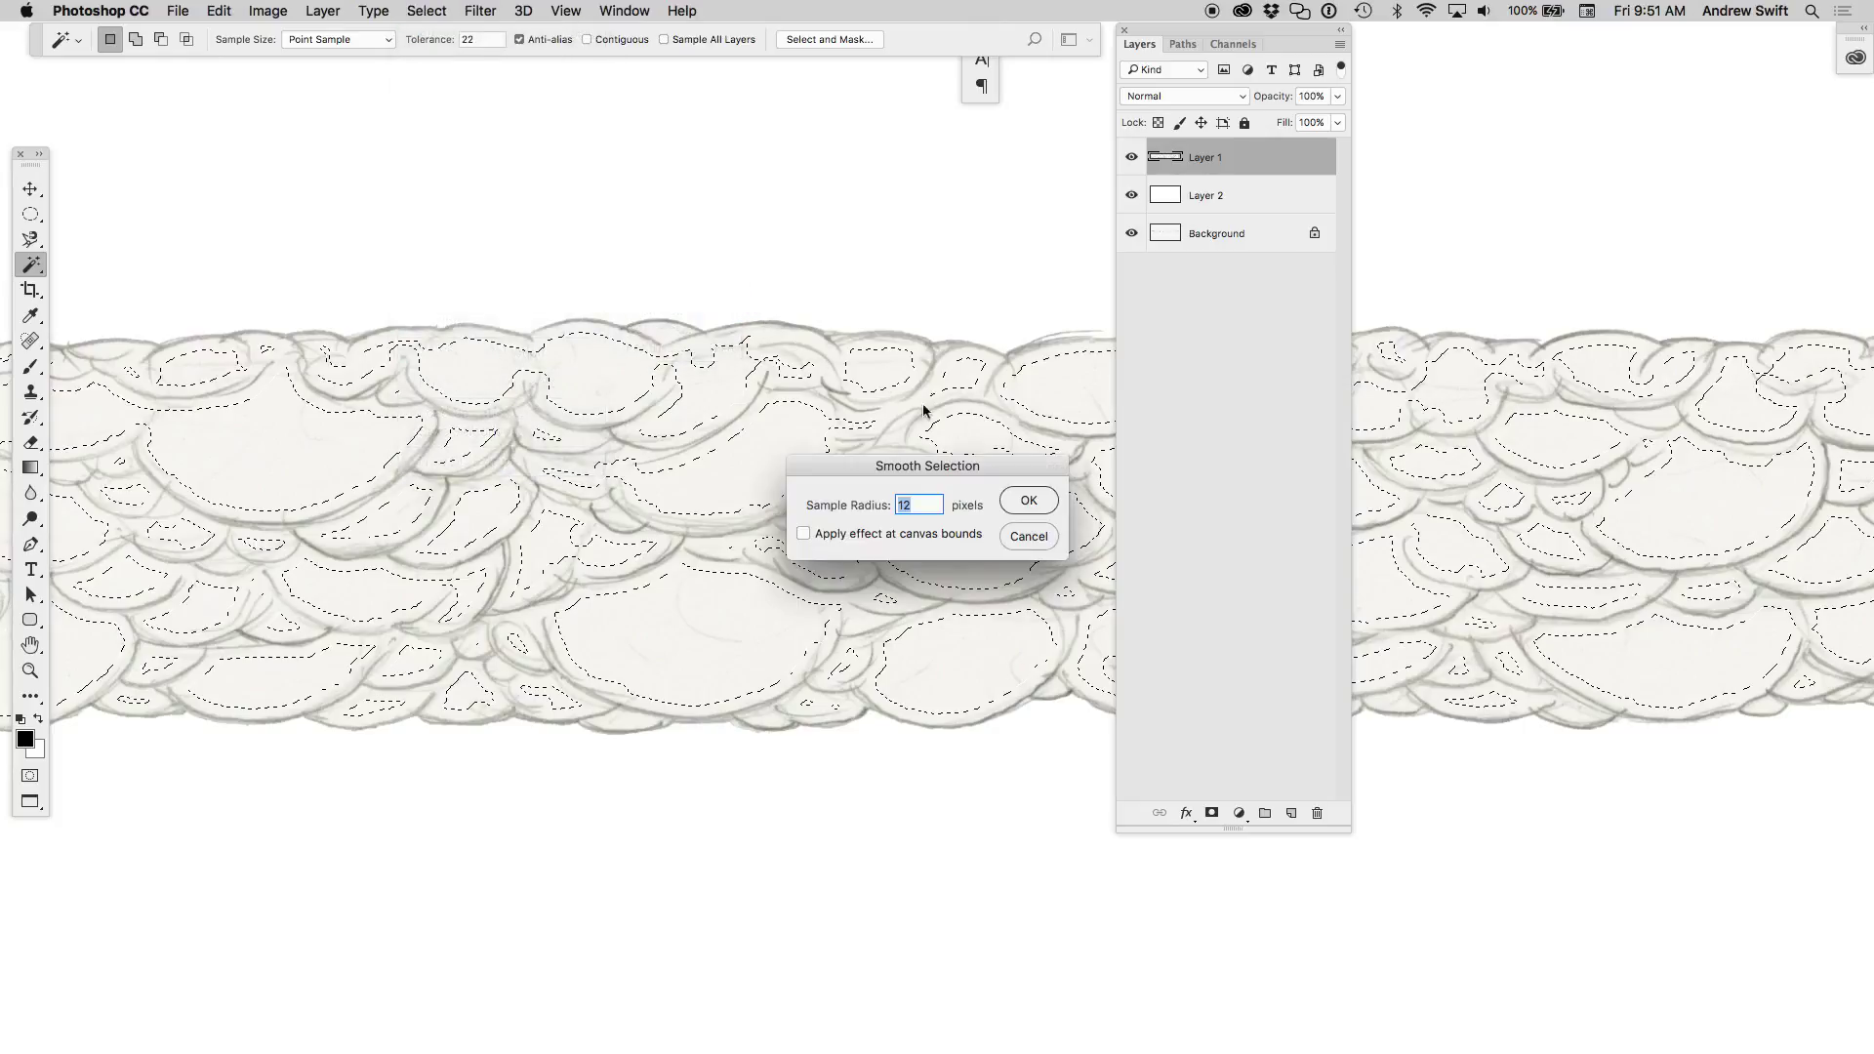
{"action": "left_click", "coordinate": [1028, 501]}
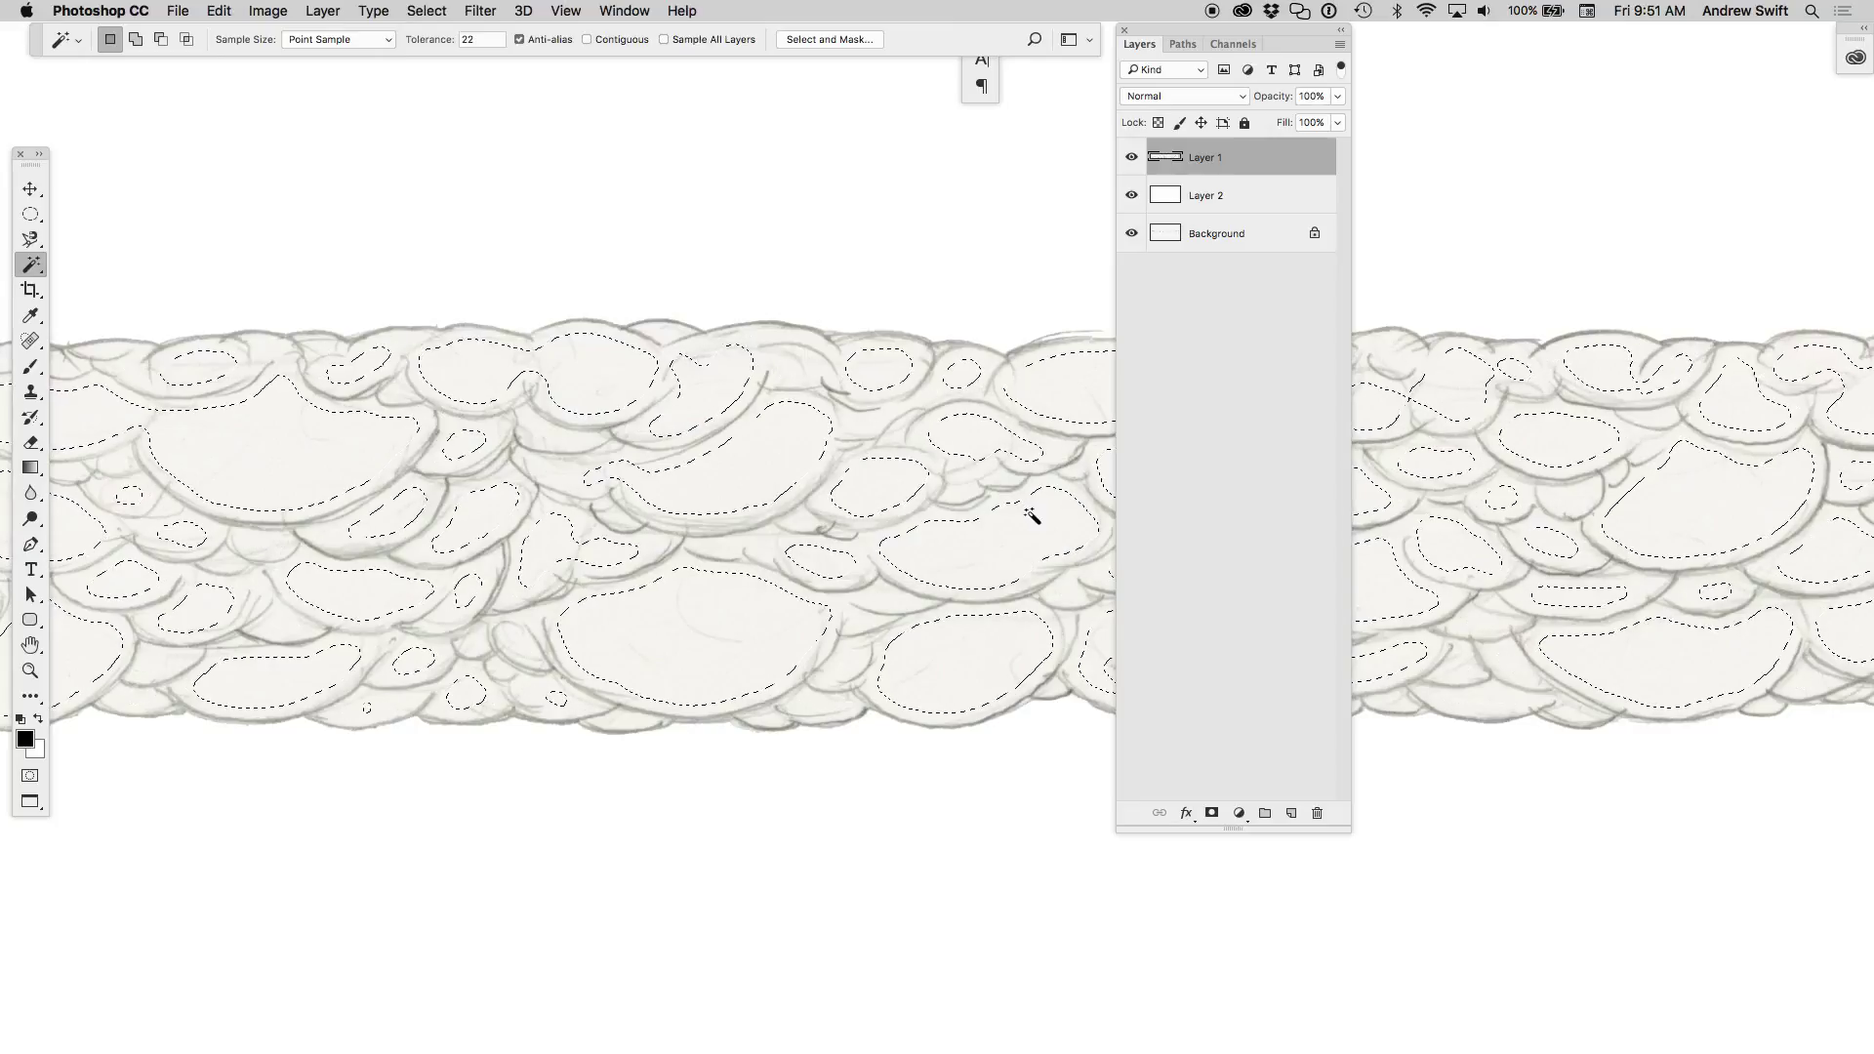
{"action": "left_click", "coordinate": [426, 11]}
{"action": "mouse_move", "coordinate": [440, 272]}
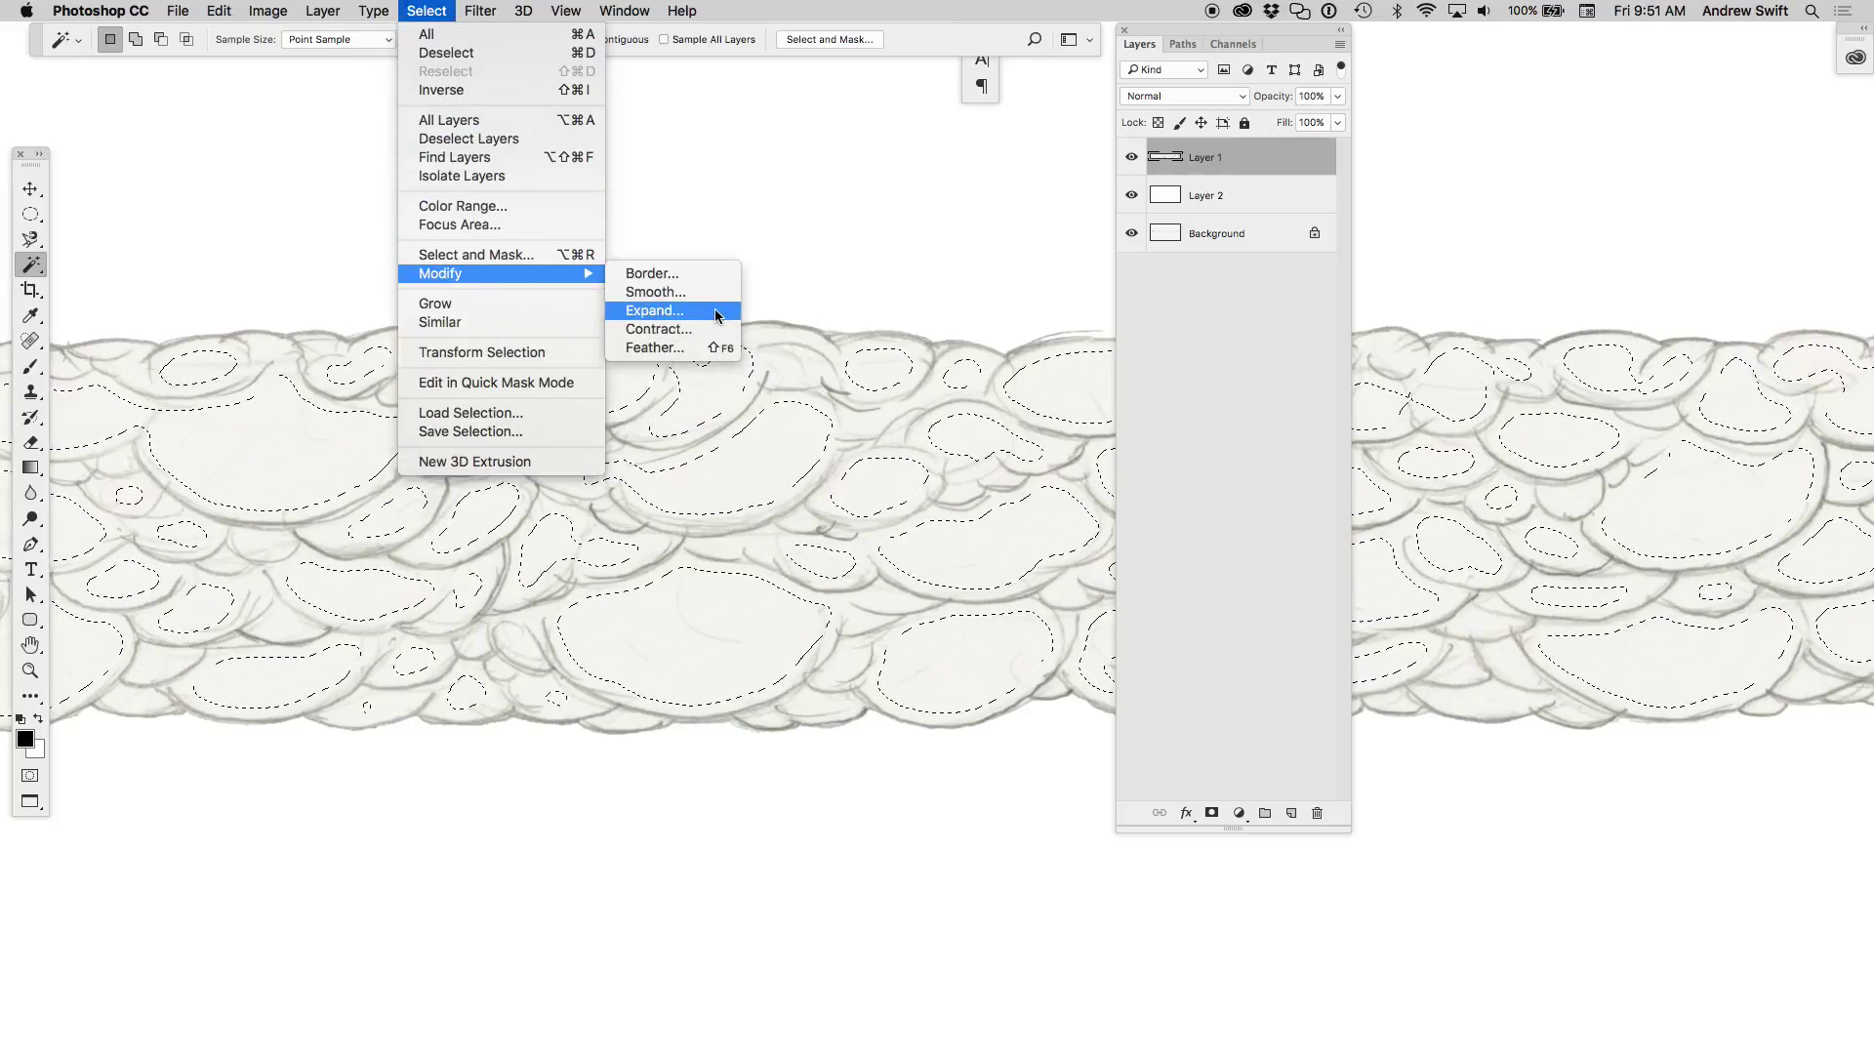
{"action": "left_click", "coordinate": [717, 312]}
{"action": "left_click", "coordinate": [1040, 560]}
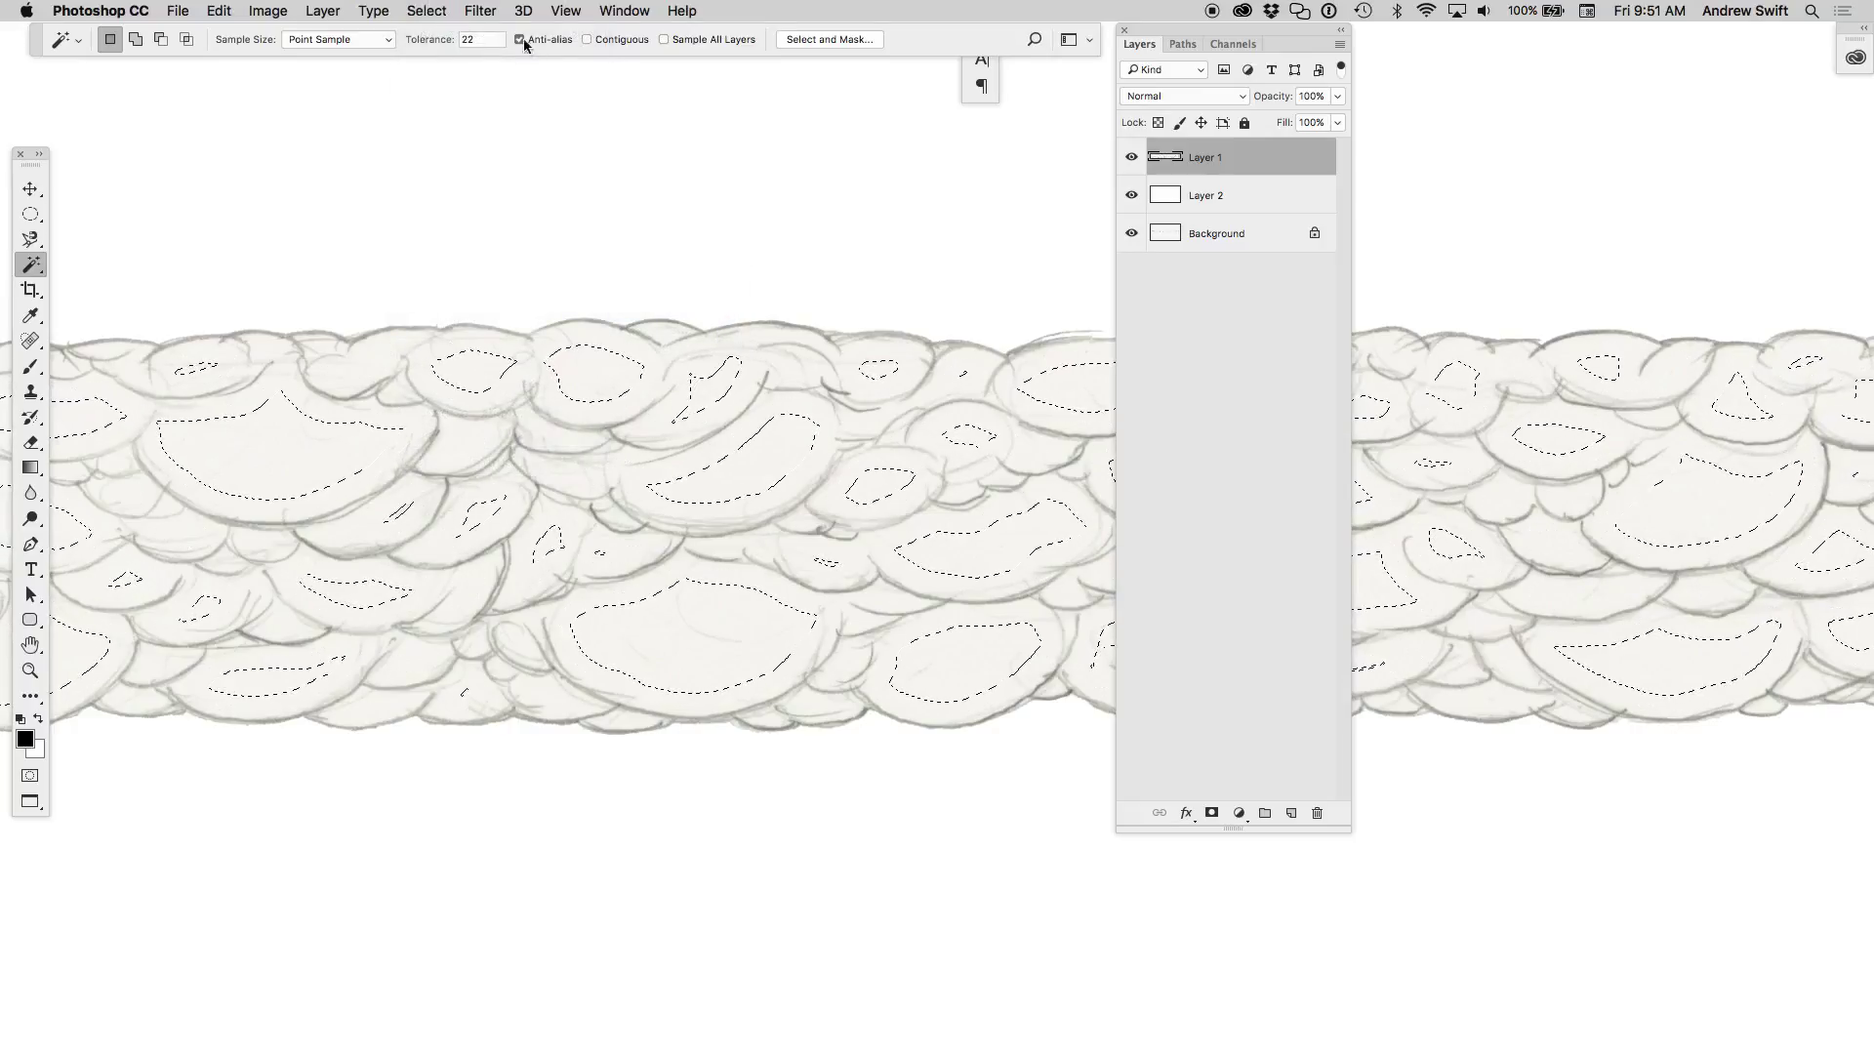
- Smooth the selection again with a 22-pixel radius
{"action": "left_click", "coordinate": [467, 12]}
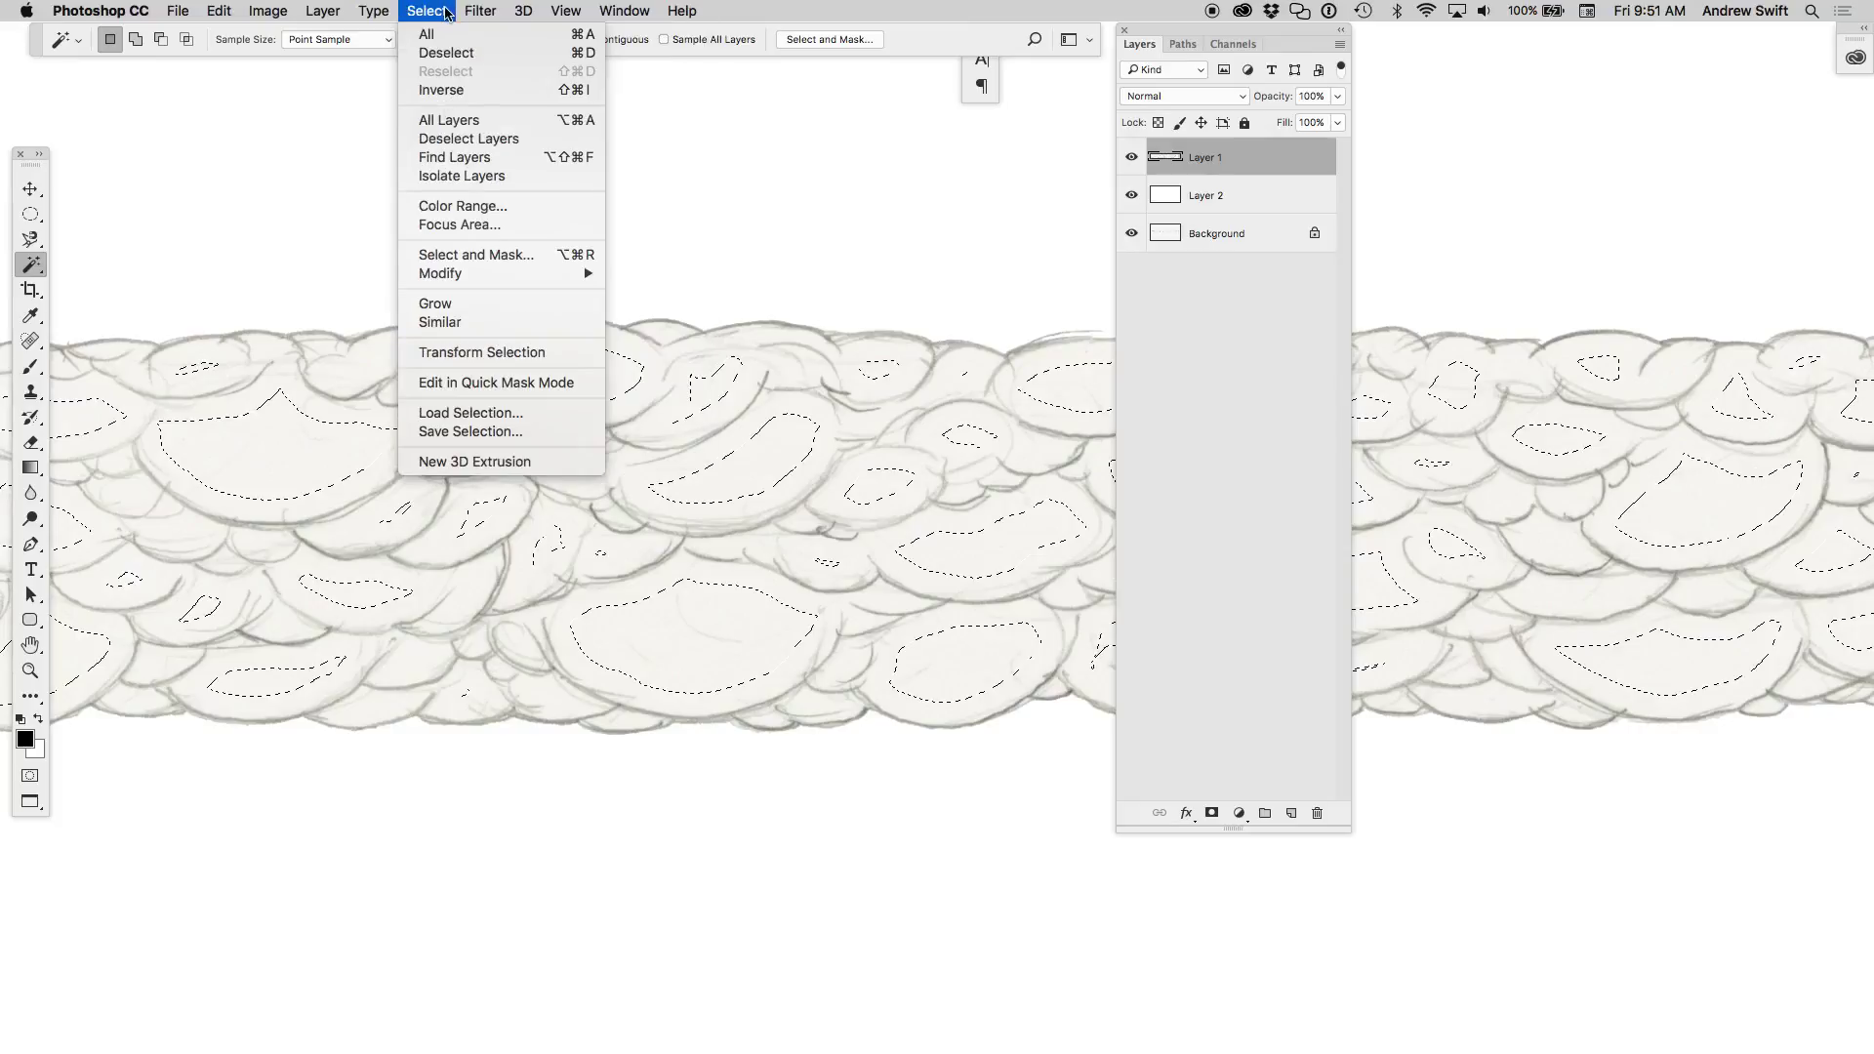
{"action": "mouse_move", "coordinate": [439, 273]}
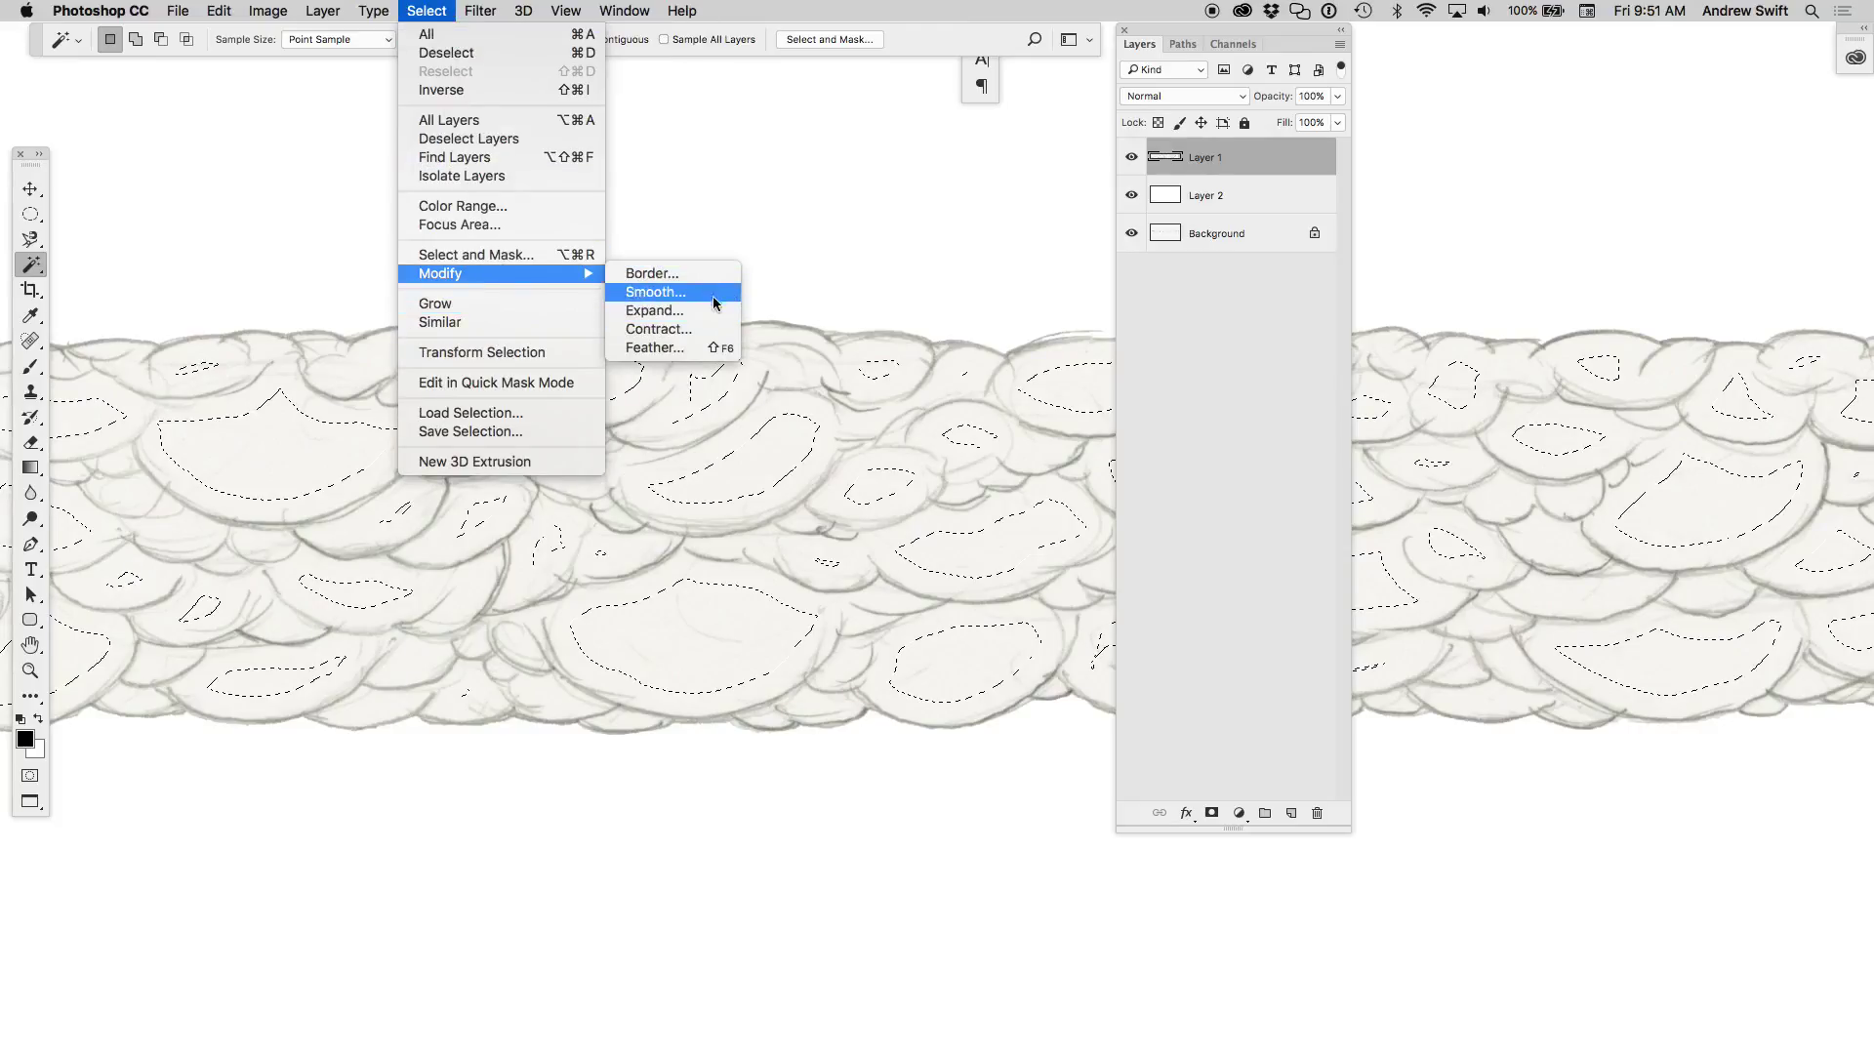
{"action": "left_click", "coordinate": [716, 292]}
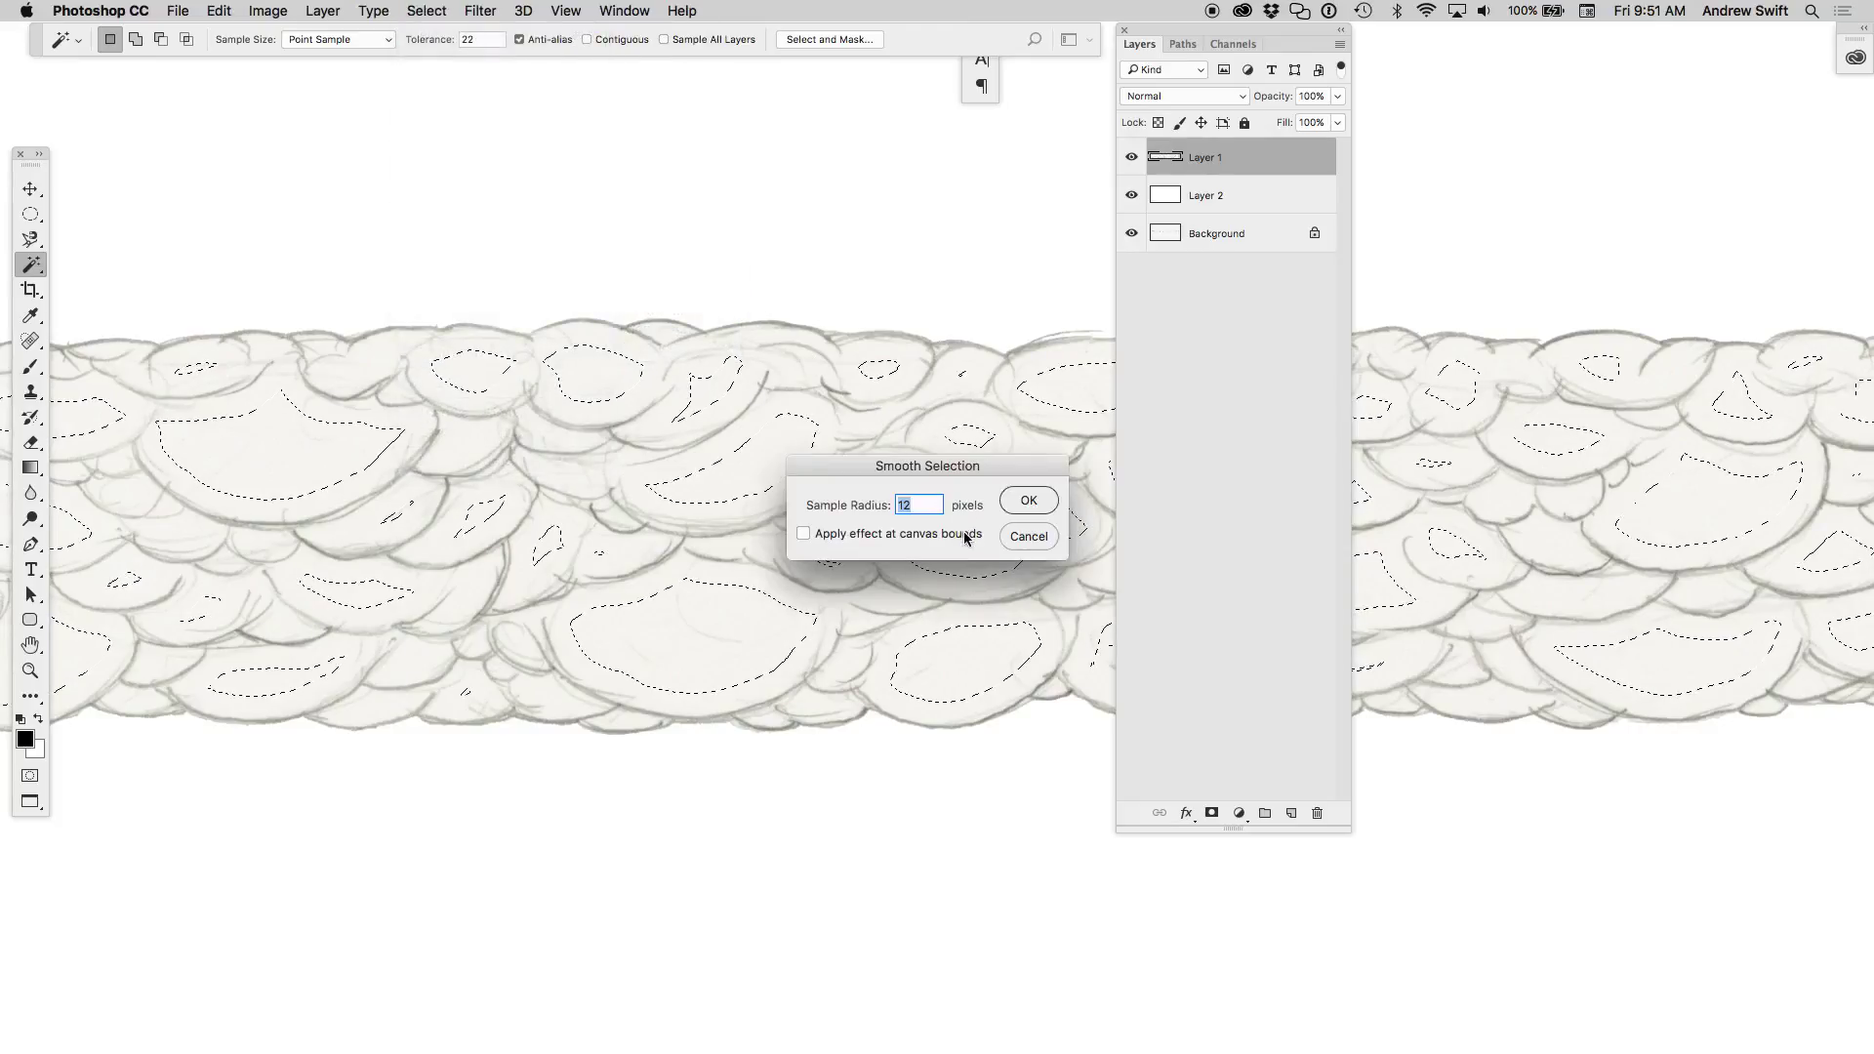
{"action": "type", "text": "22"}
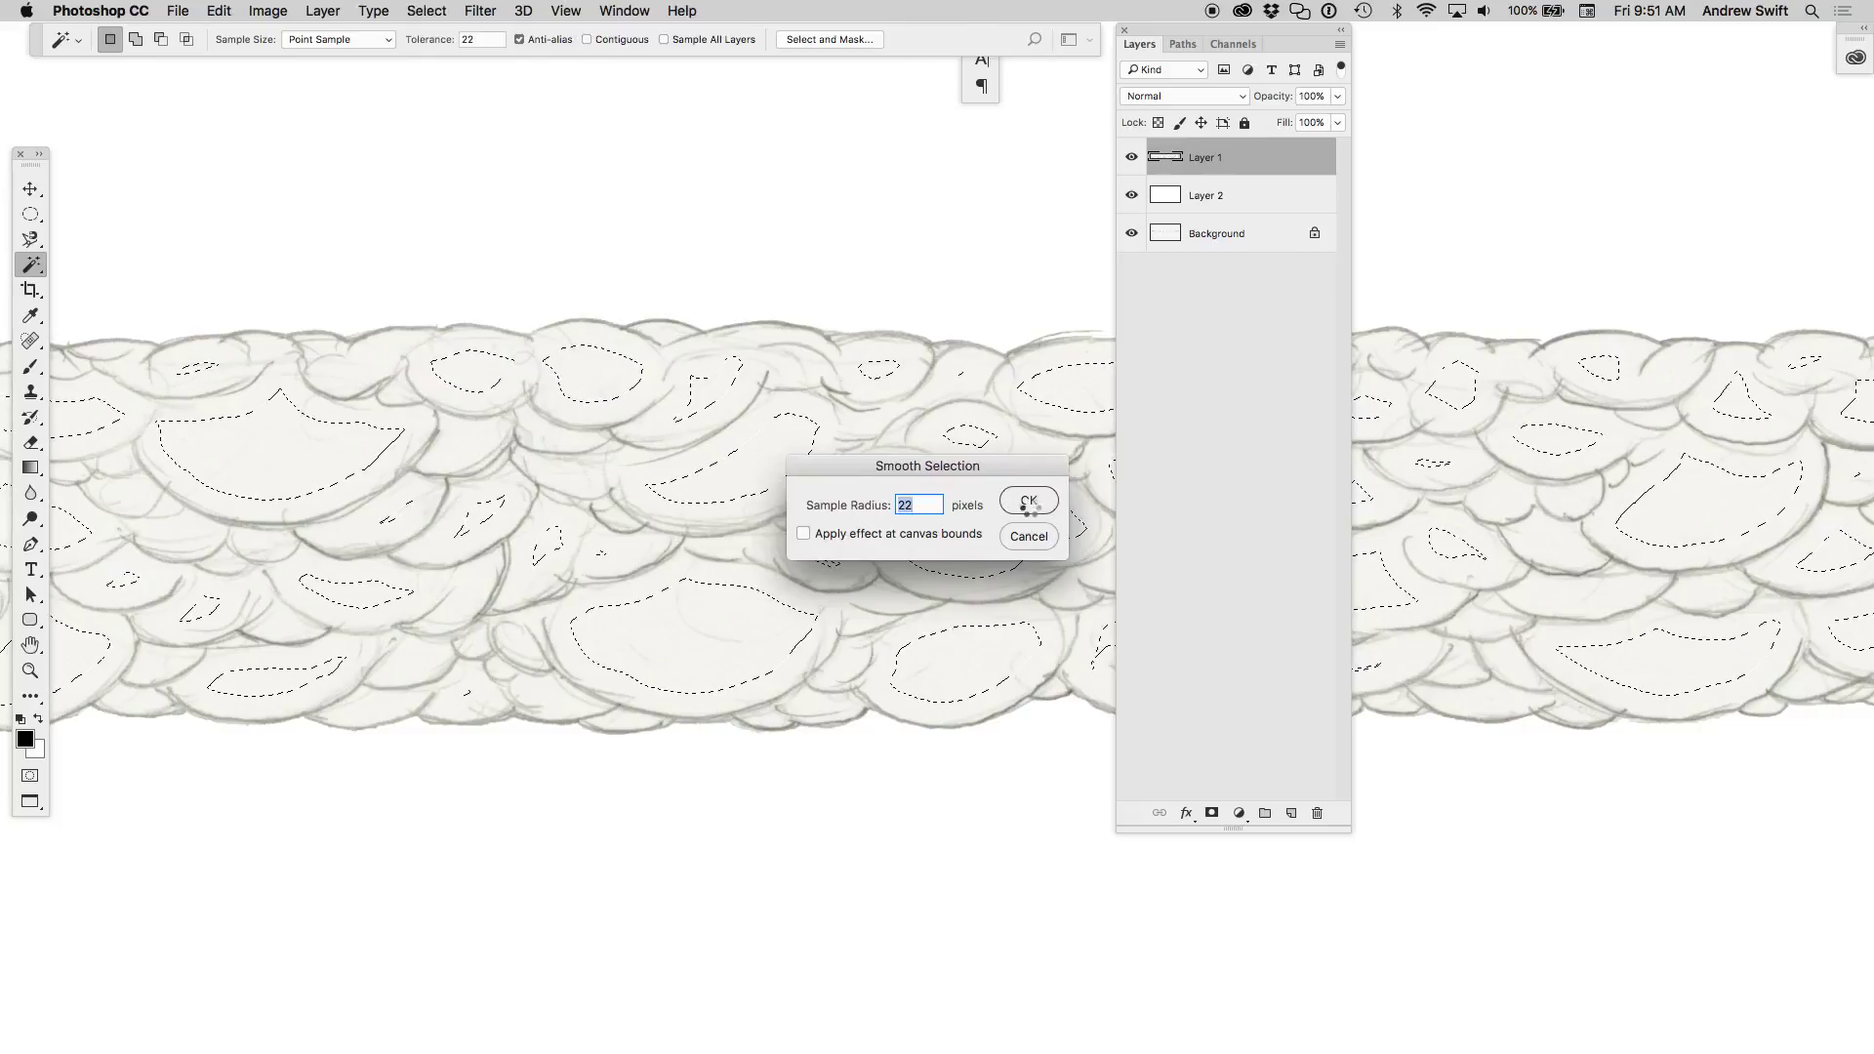
{"action": "left_click", "coordinate": [1029, 506]}
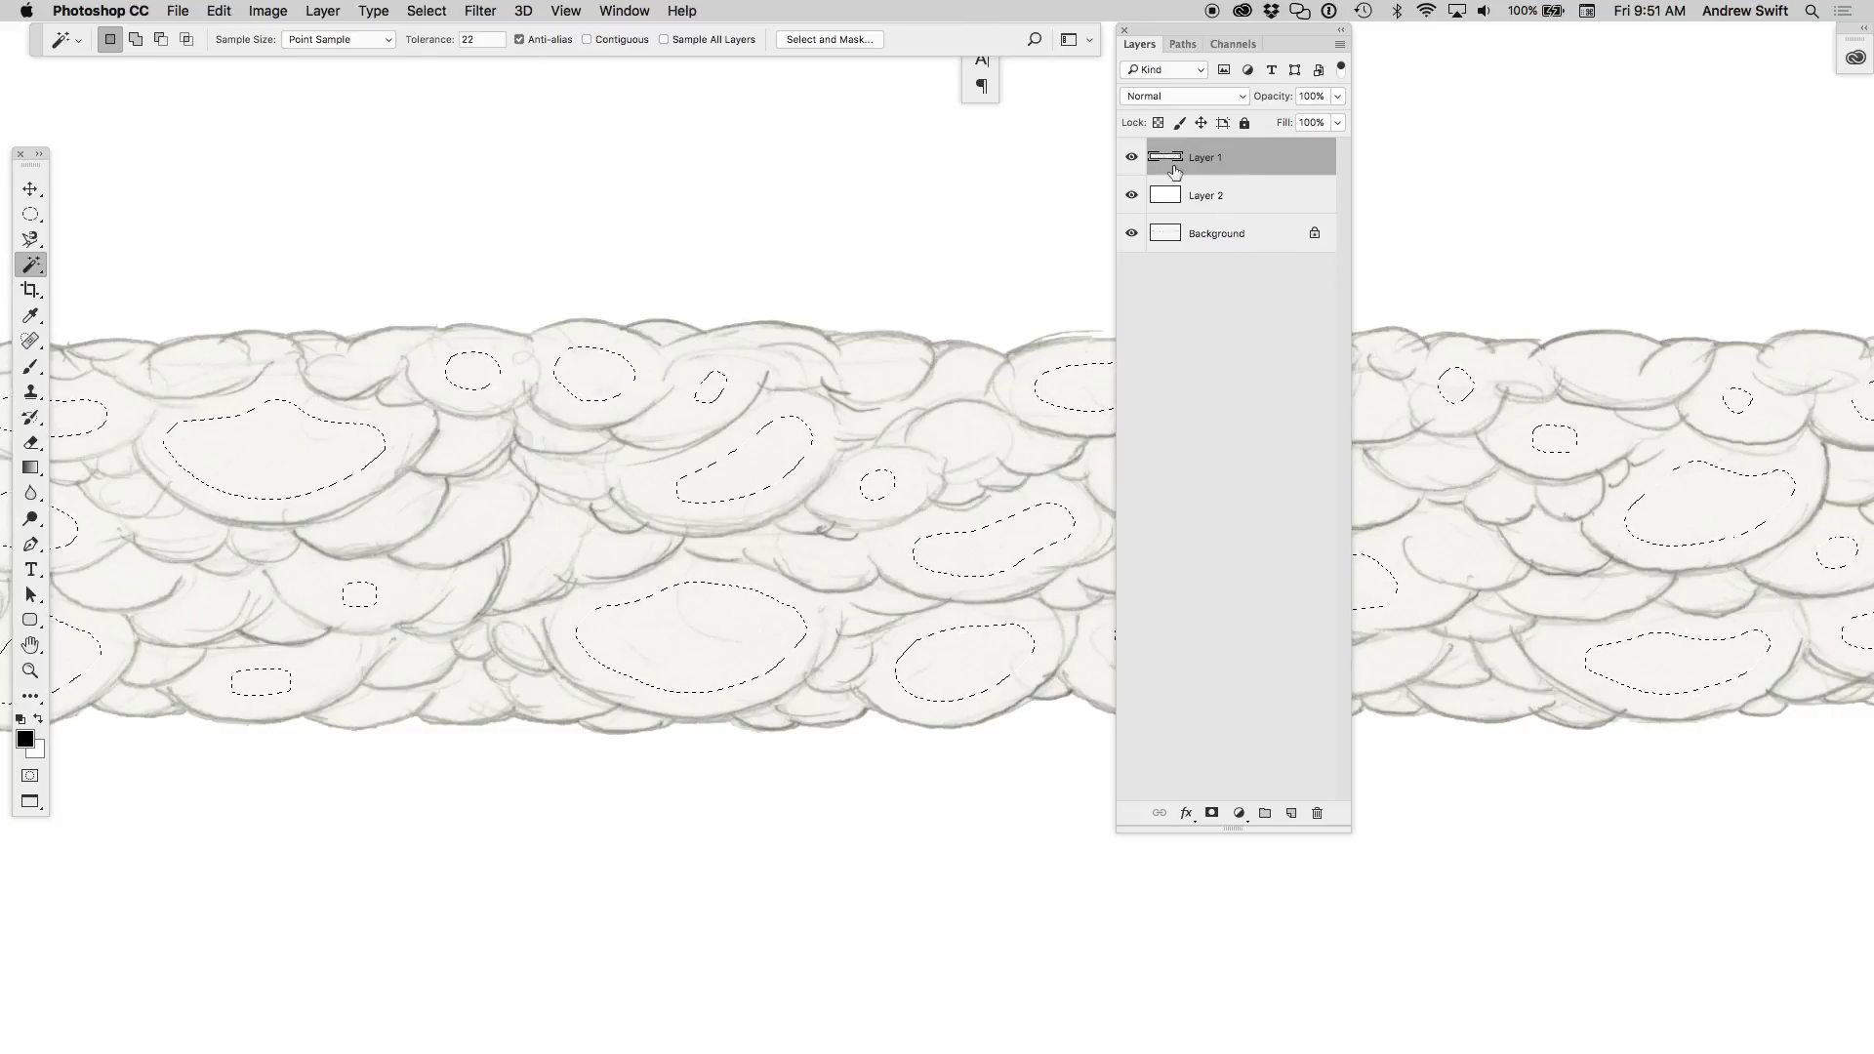
- On a new layer above Layer 1, fill the inverted hole selection with black
{"action": "key", "text": "ctrl+shift+alt+n"}
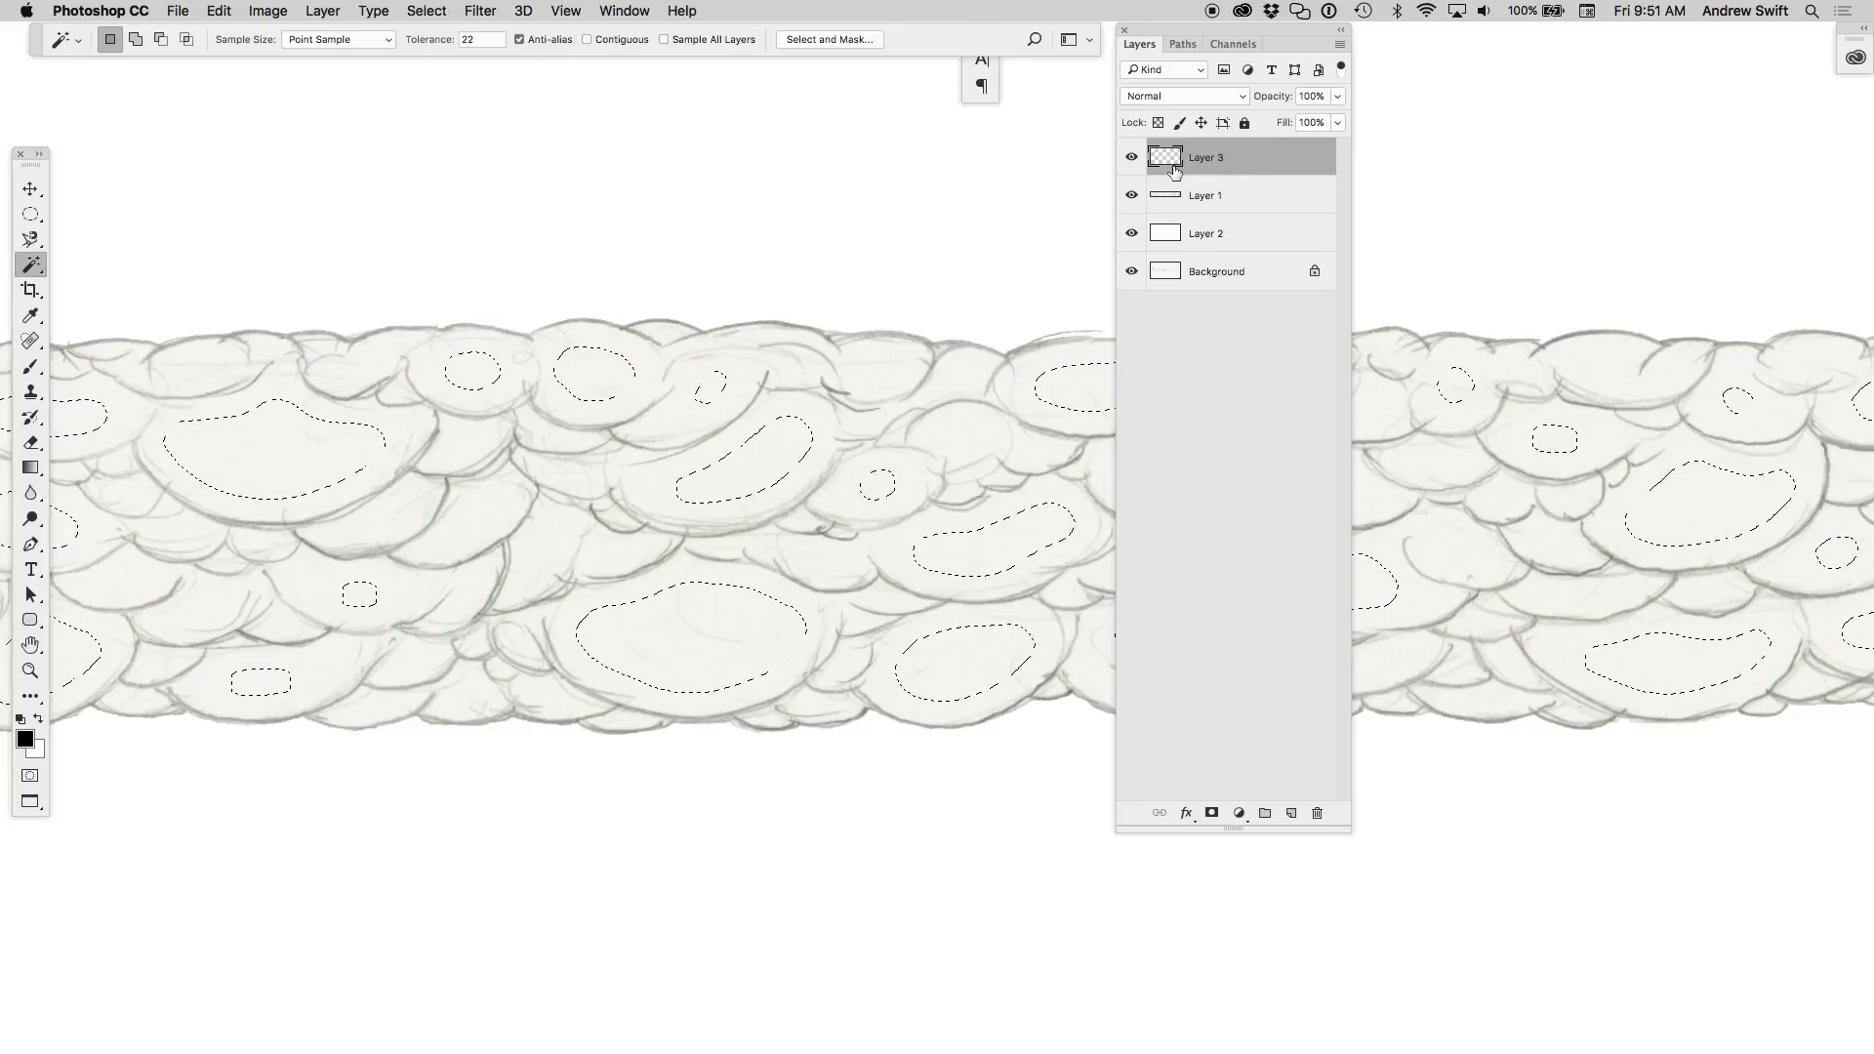
{"action": "key", "text": "alt+BackSpace"}
{"action": "key", "text": "ctrl+z"}
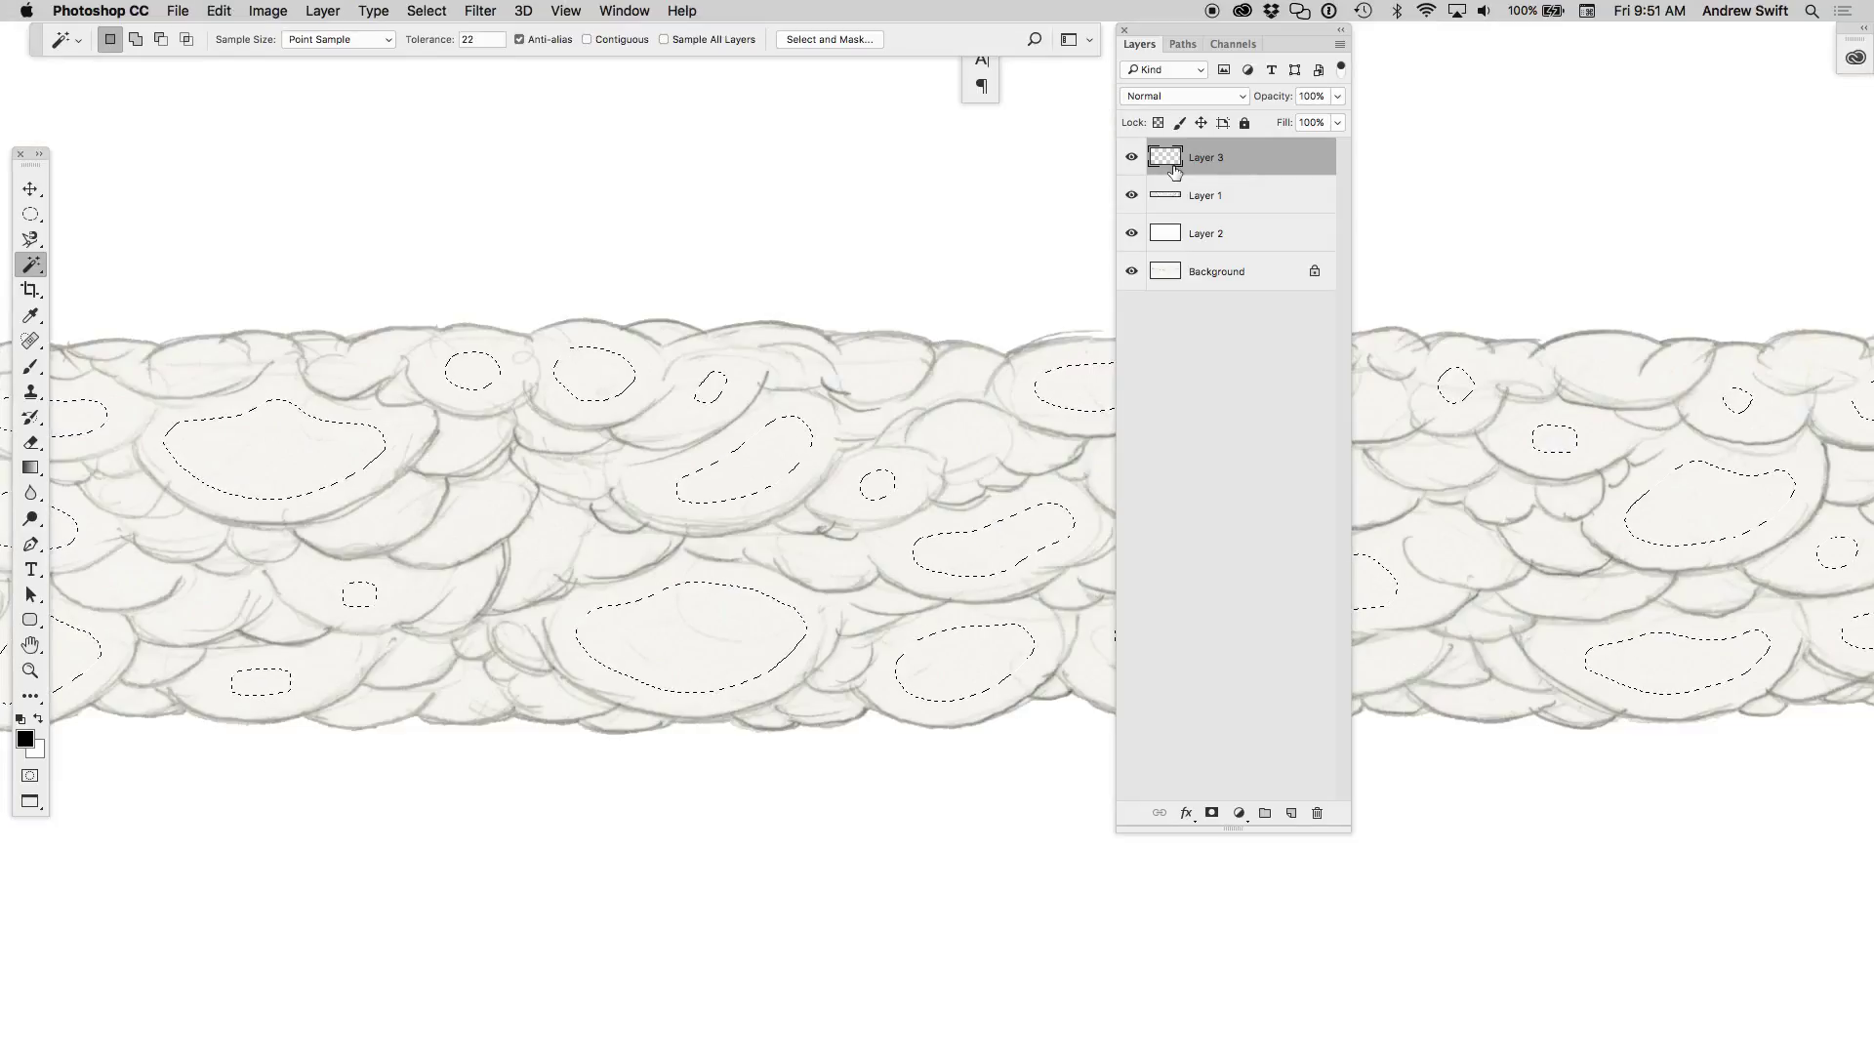
{"action": "key", "text": "ctrl+shift+i"}
{"action": "key", "text": "alt+BackSpace"}
- Deselect, then load the brush with yellow sampled from the anatomy illustration's fat tissue
{"action": "key", "text": "ctrl+d"}
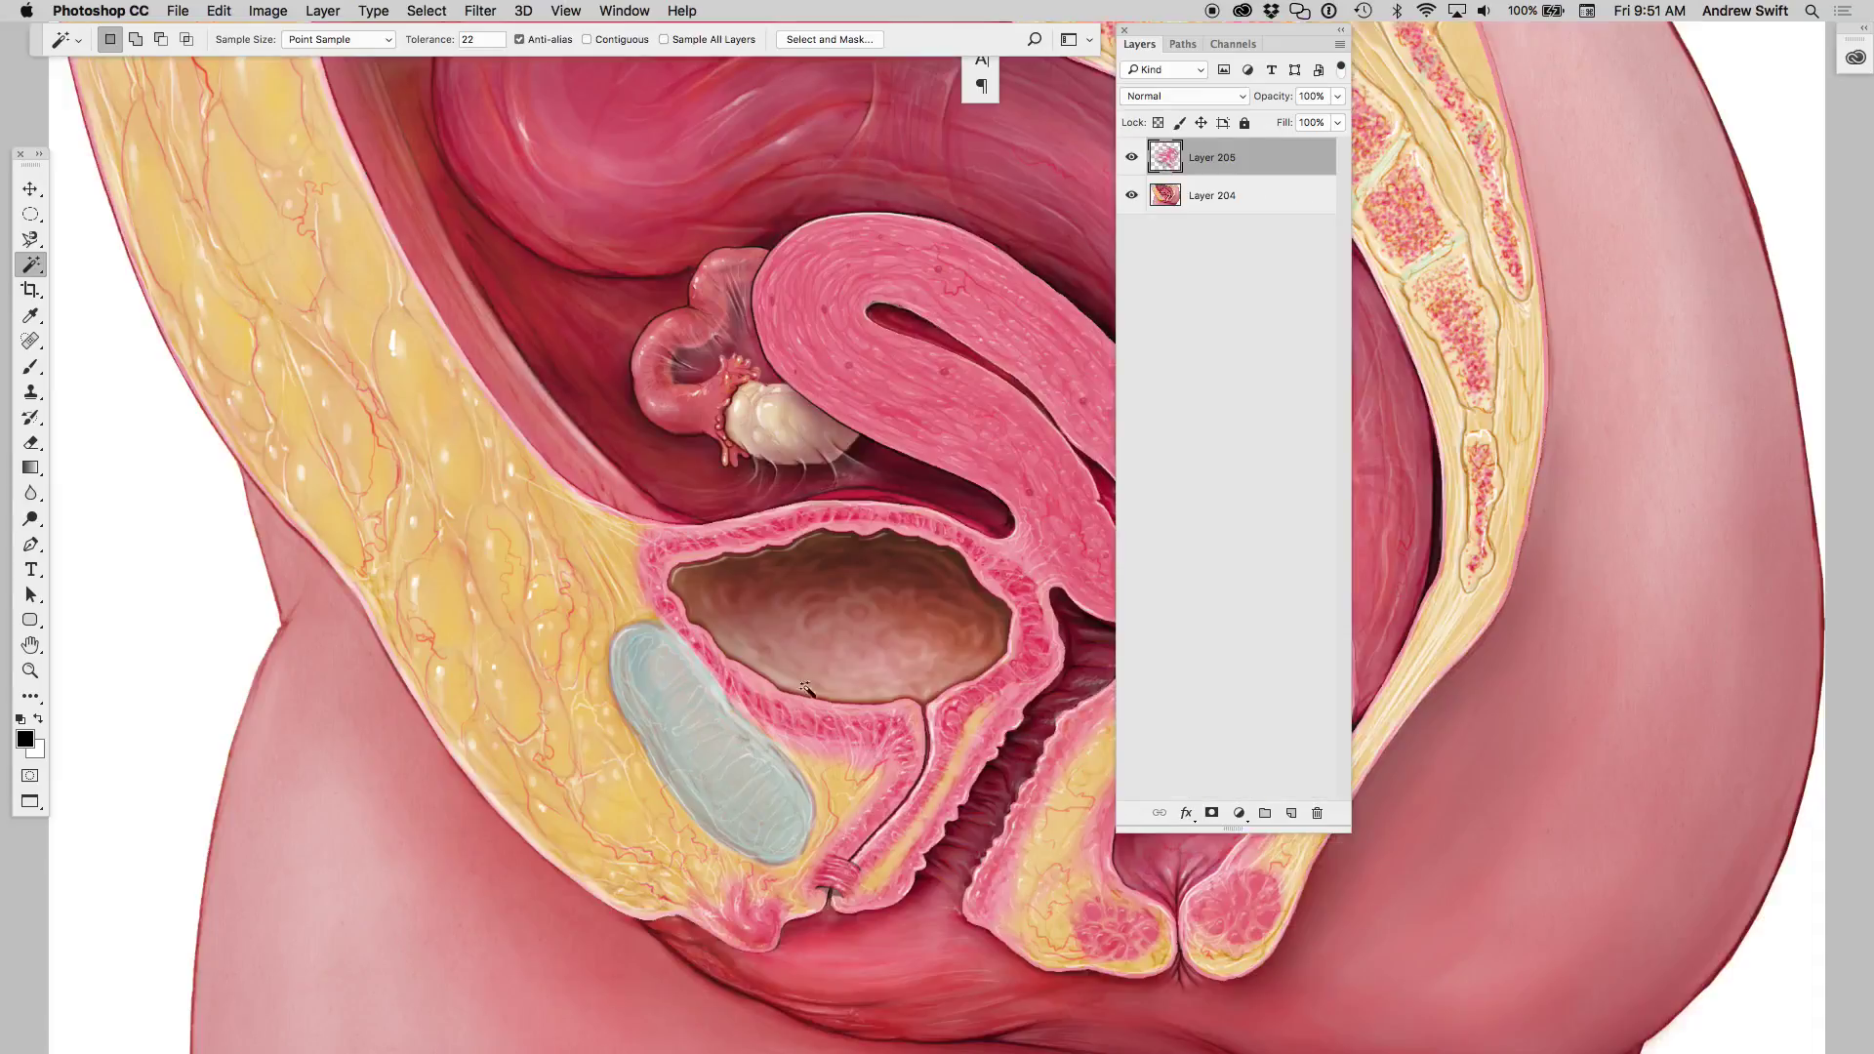
{"action": "scroll", "coordinate": [422, 459], "scroll_direction": "up", "scroll_amount": 5}
{"action": "left_click_drag", "start_coordinate": [581, 512], "coordinate": [571, 531]}
{"action": "key", "text": "b"}
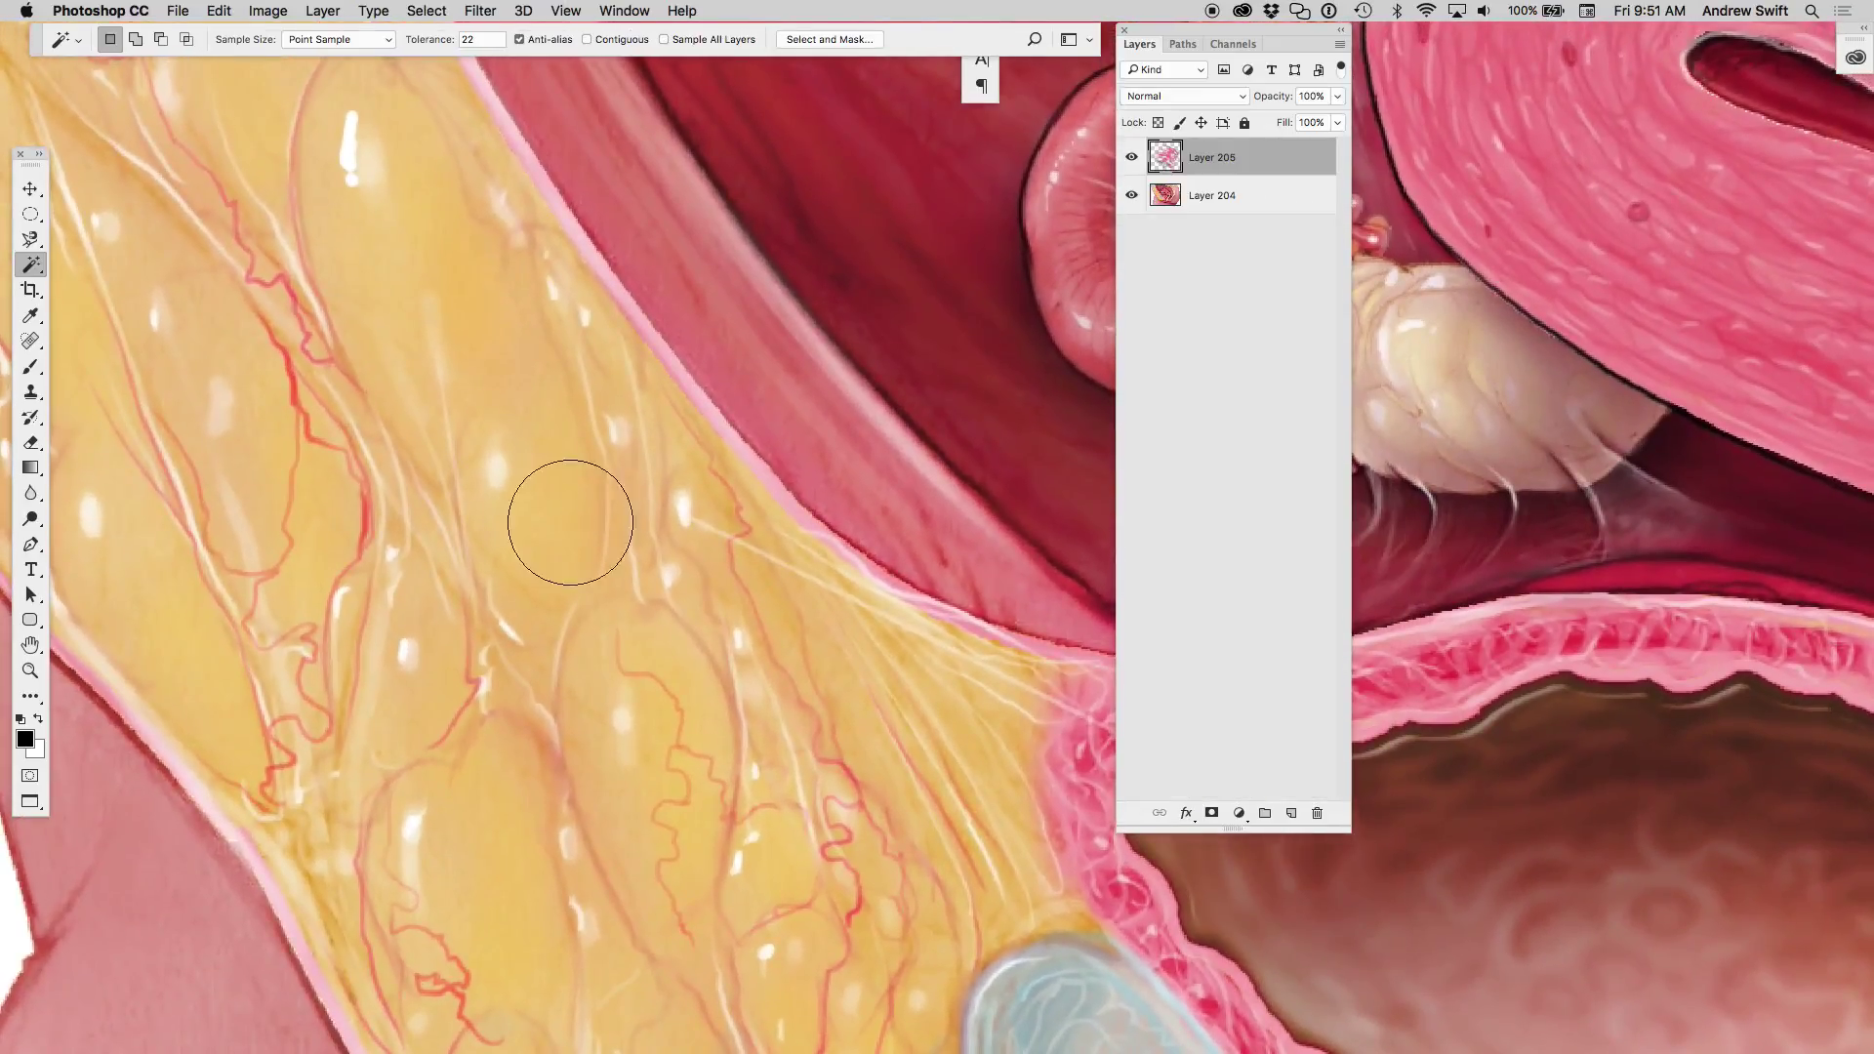
{"action": "left_click", "coordinate": [558, 483], "text": "alt"}
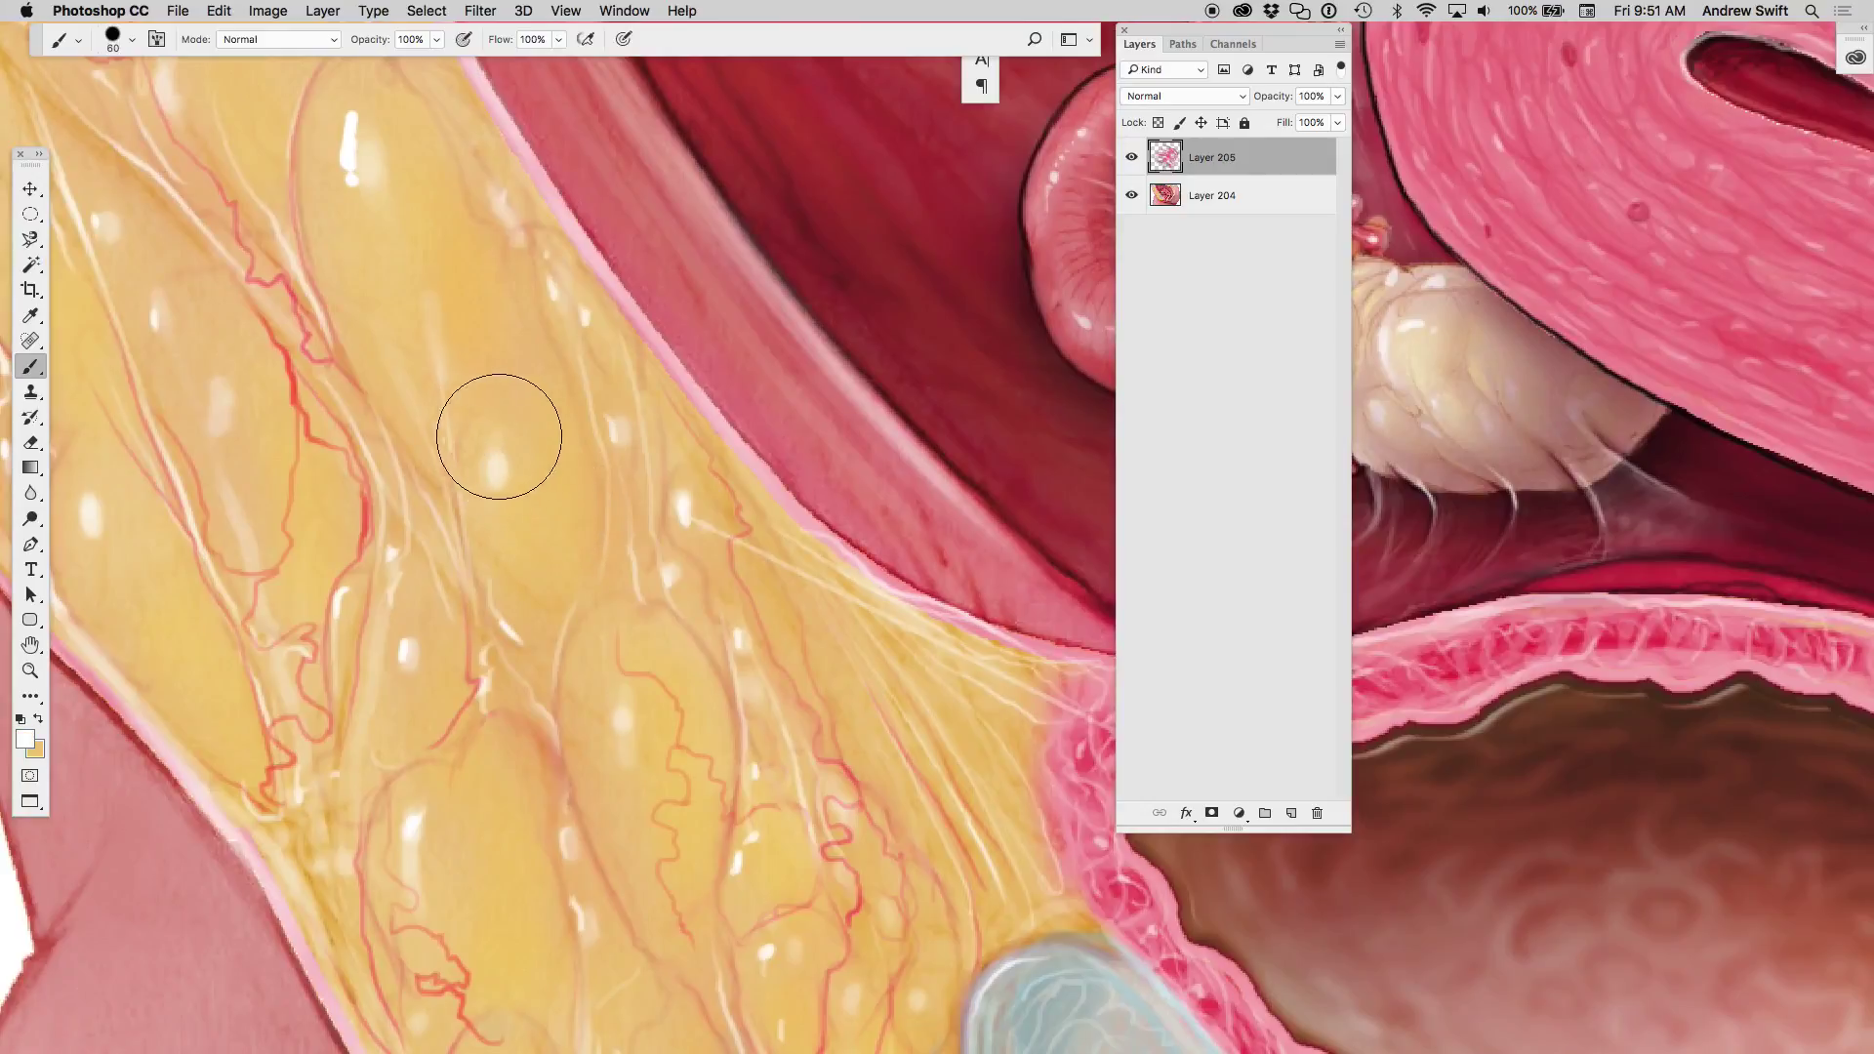
{"action": "key", "text": "x"}
{"action": "left_click", "coordinate": [343, 189], "text": "alt"}
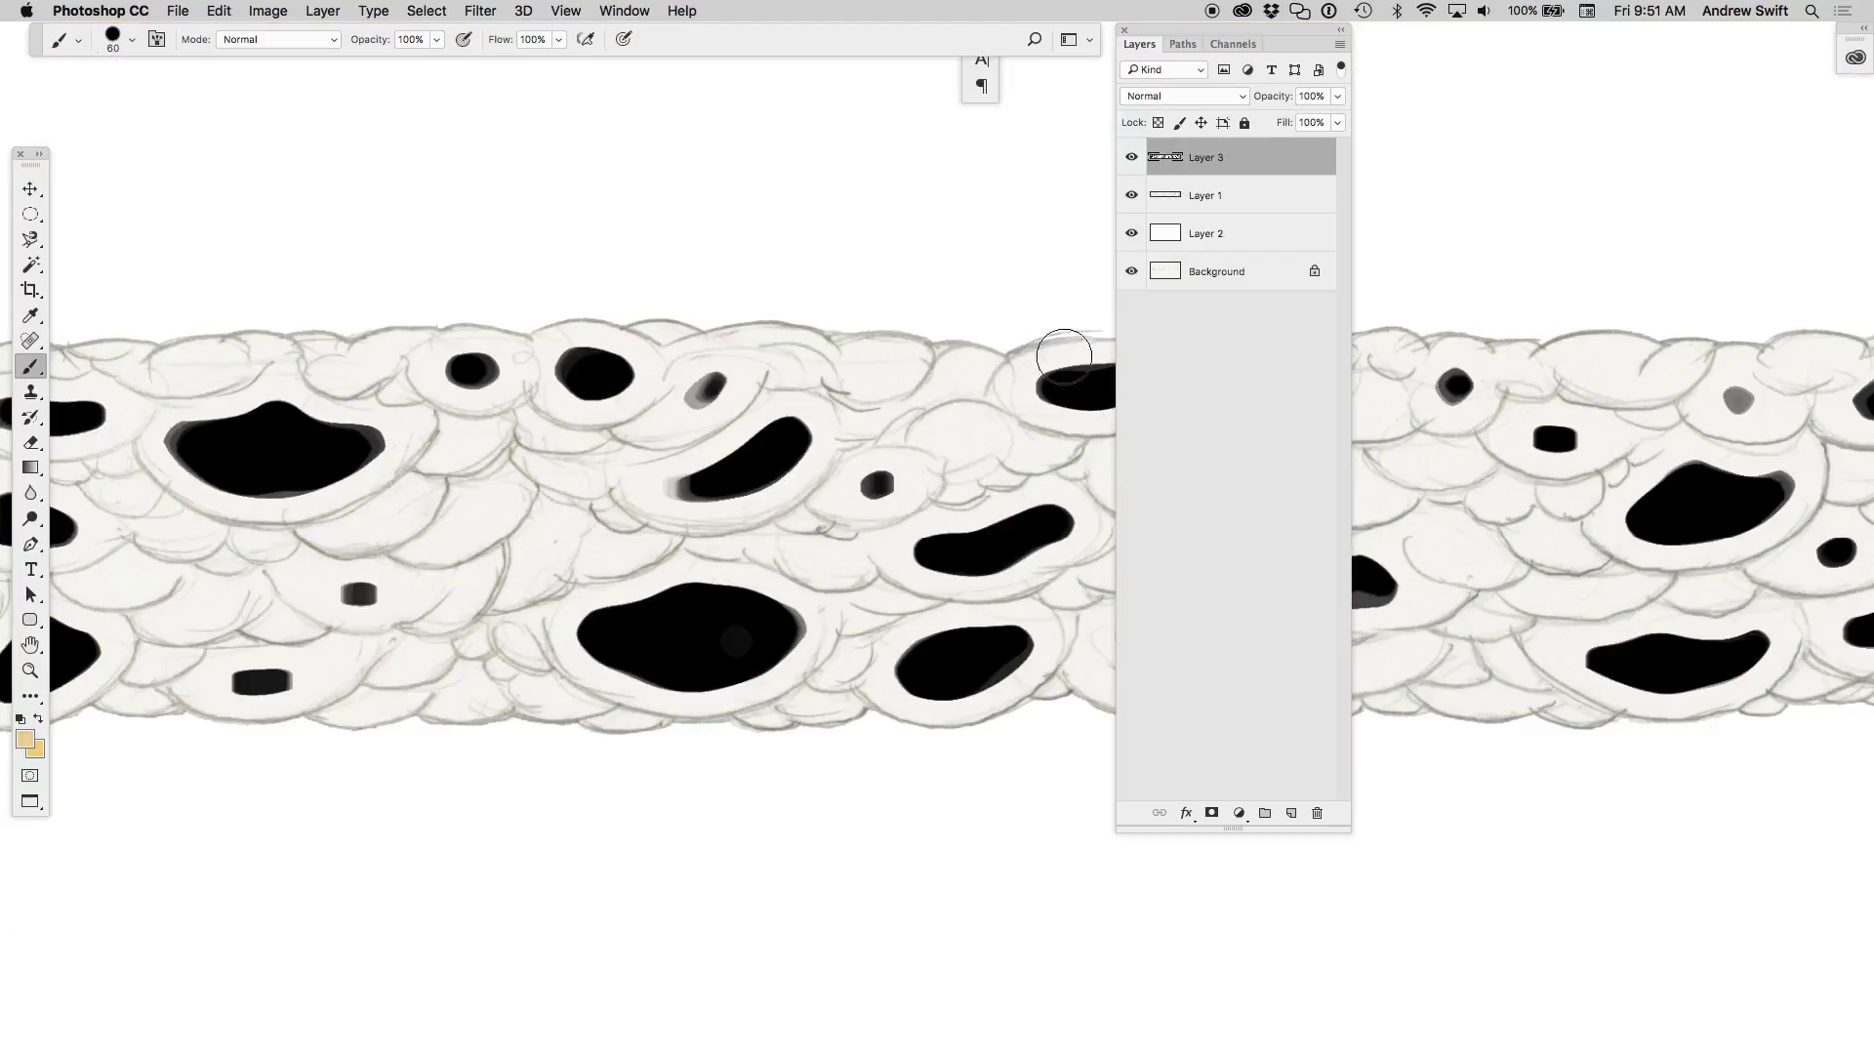
- Make Layer 1 active and add a new empty Layer 4 at the top
{"action": "left_click", "coordinate": [1170, 200], "text": "shift"}
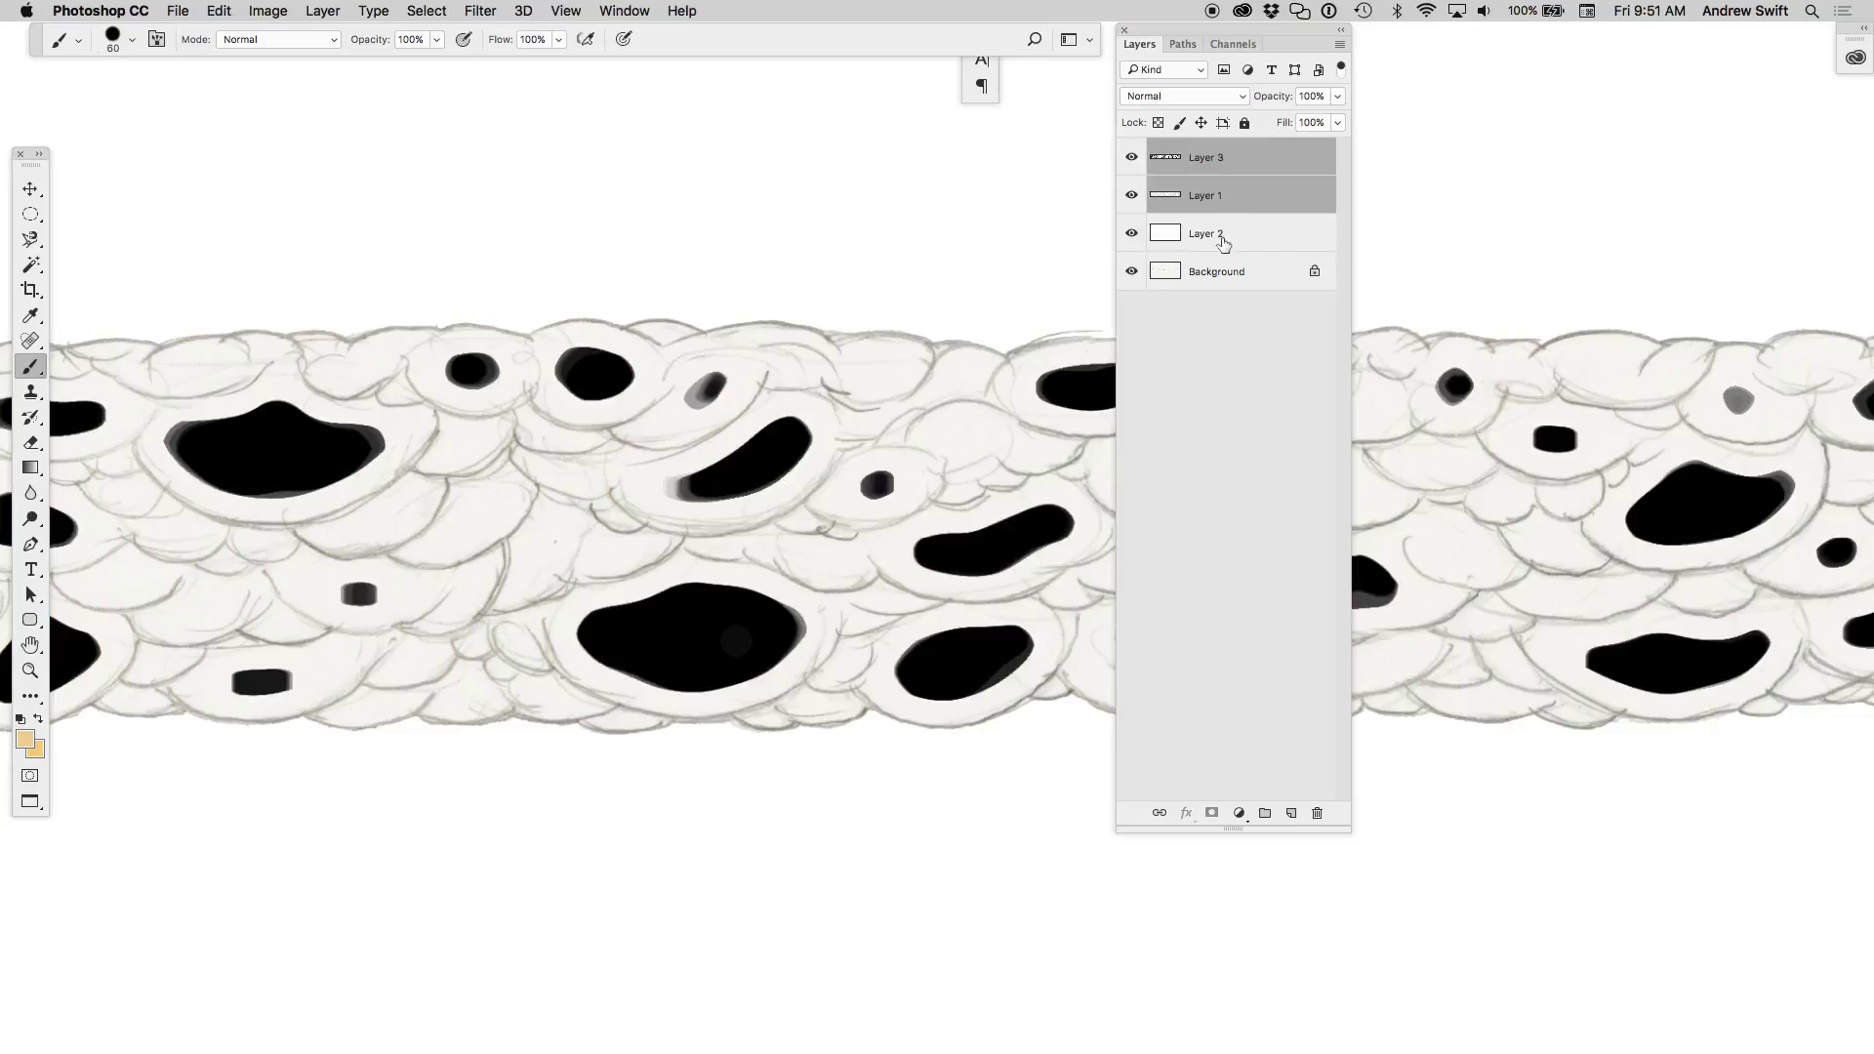
{"action": "left_click", "coordinate": [1217, 239]}
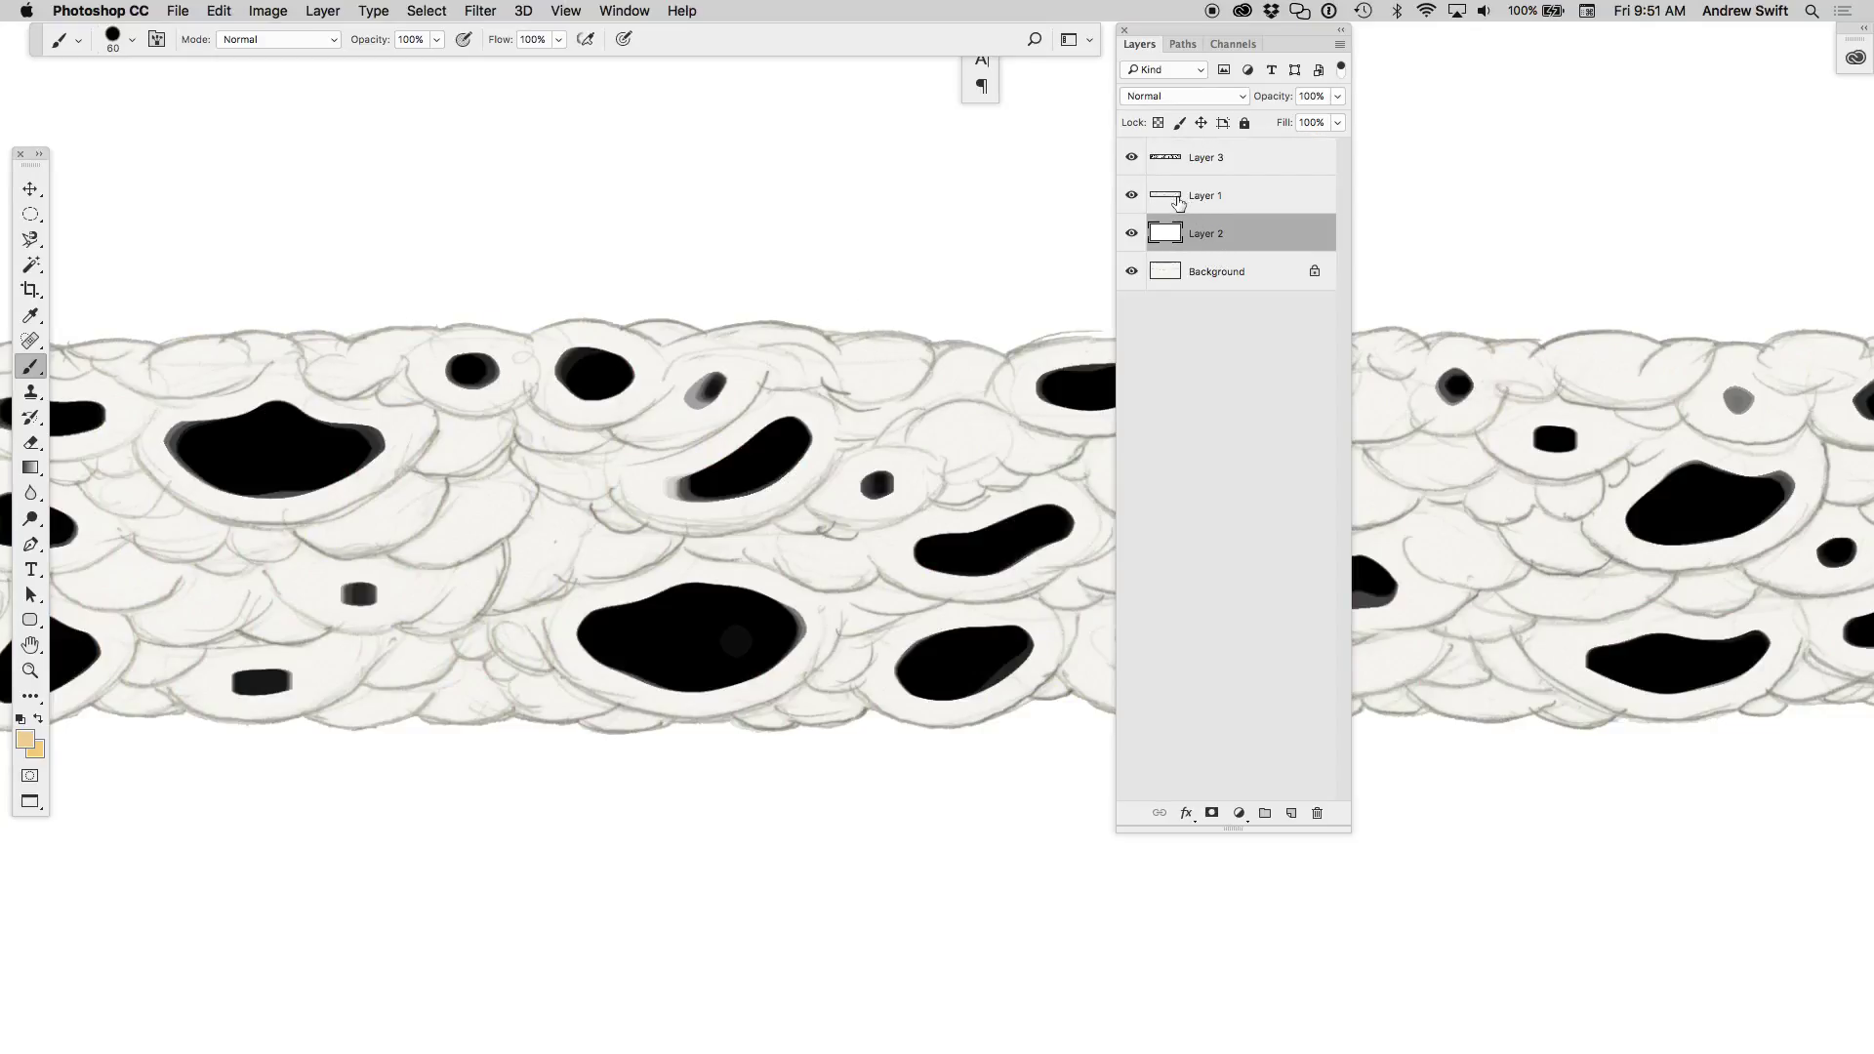
{"action": "left_click", "coordinate": [1176, 199]}
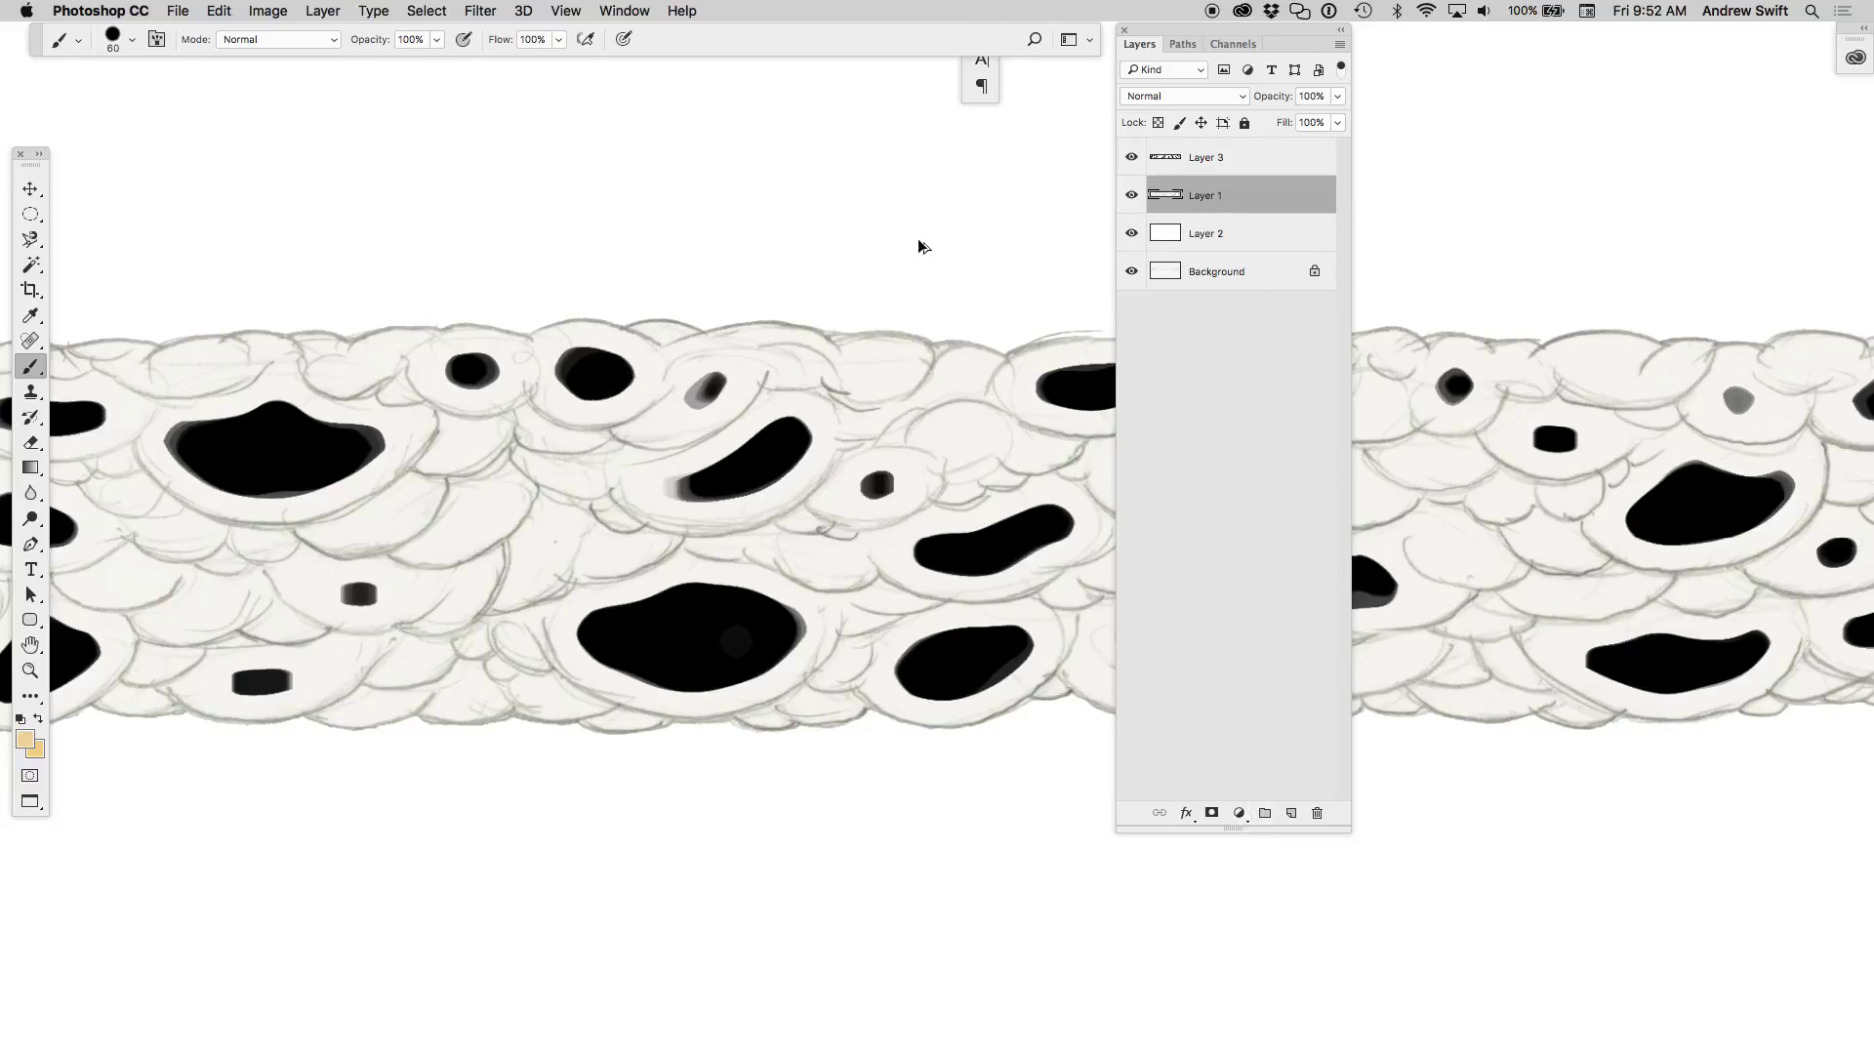
{"action": "key", "text": "ctrl+shift+alt+n"}
- Paint a beige swatch blob above the cloud band on Layer 4
{"action": "left_click_drag", "start_coordinate": [426, 185], "coordinate": [511, 210]}
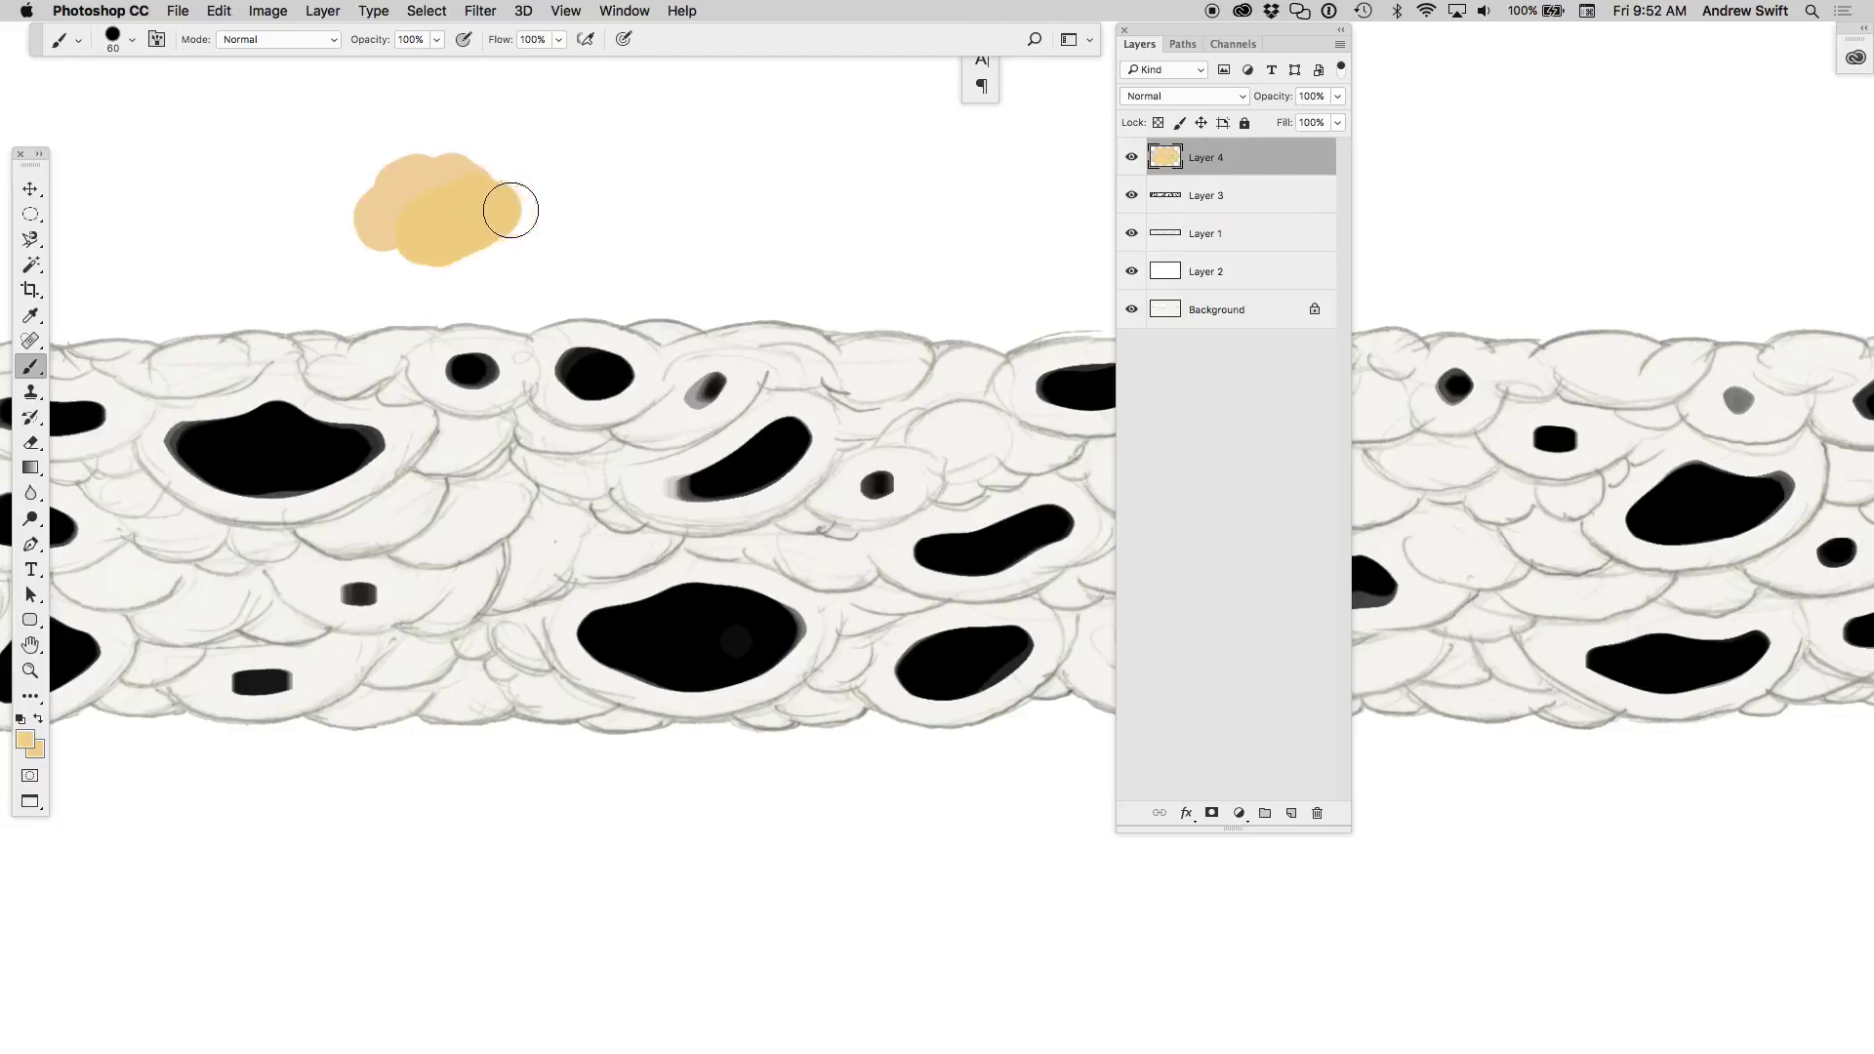
{"action": "scroll", "coordinate": [460, 188], "scroll_direction": "up", "scroll_amount": 5}
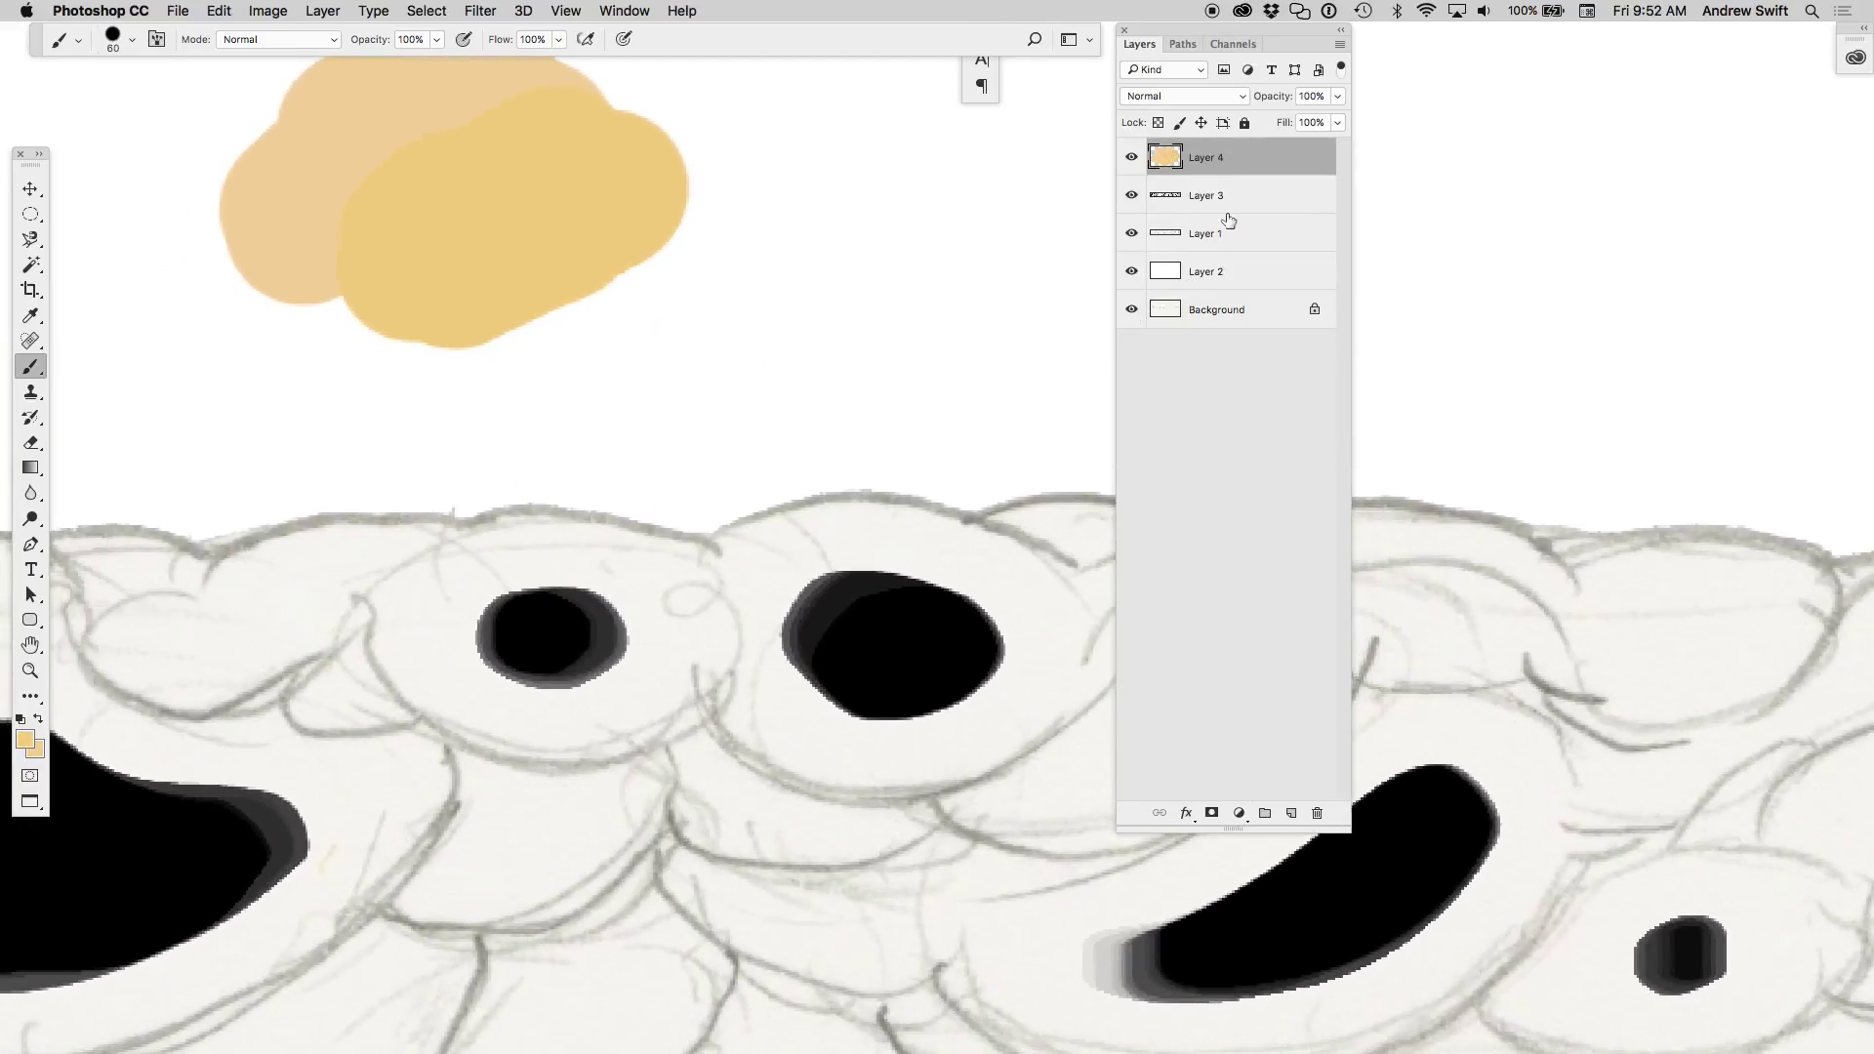
{"action": "left_click", "coordinate": [1217, 224]}
{"action": "left_click", "coordinate": [1132, 238], "text": "alt"}
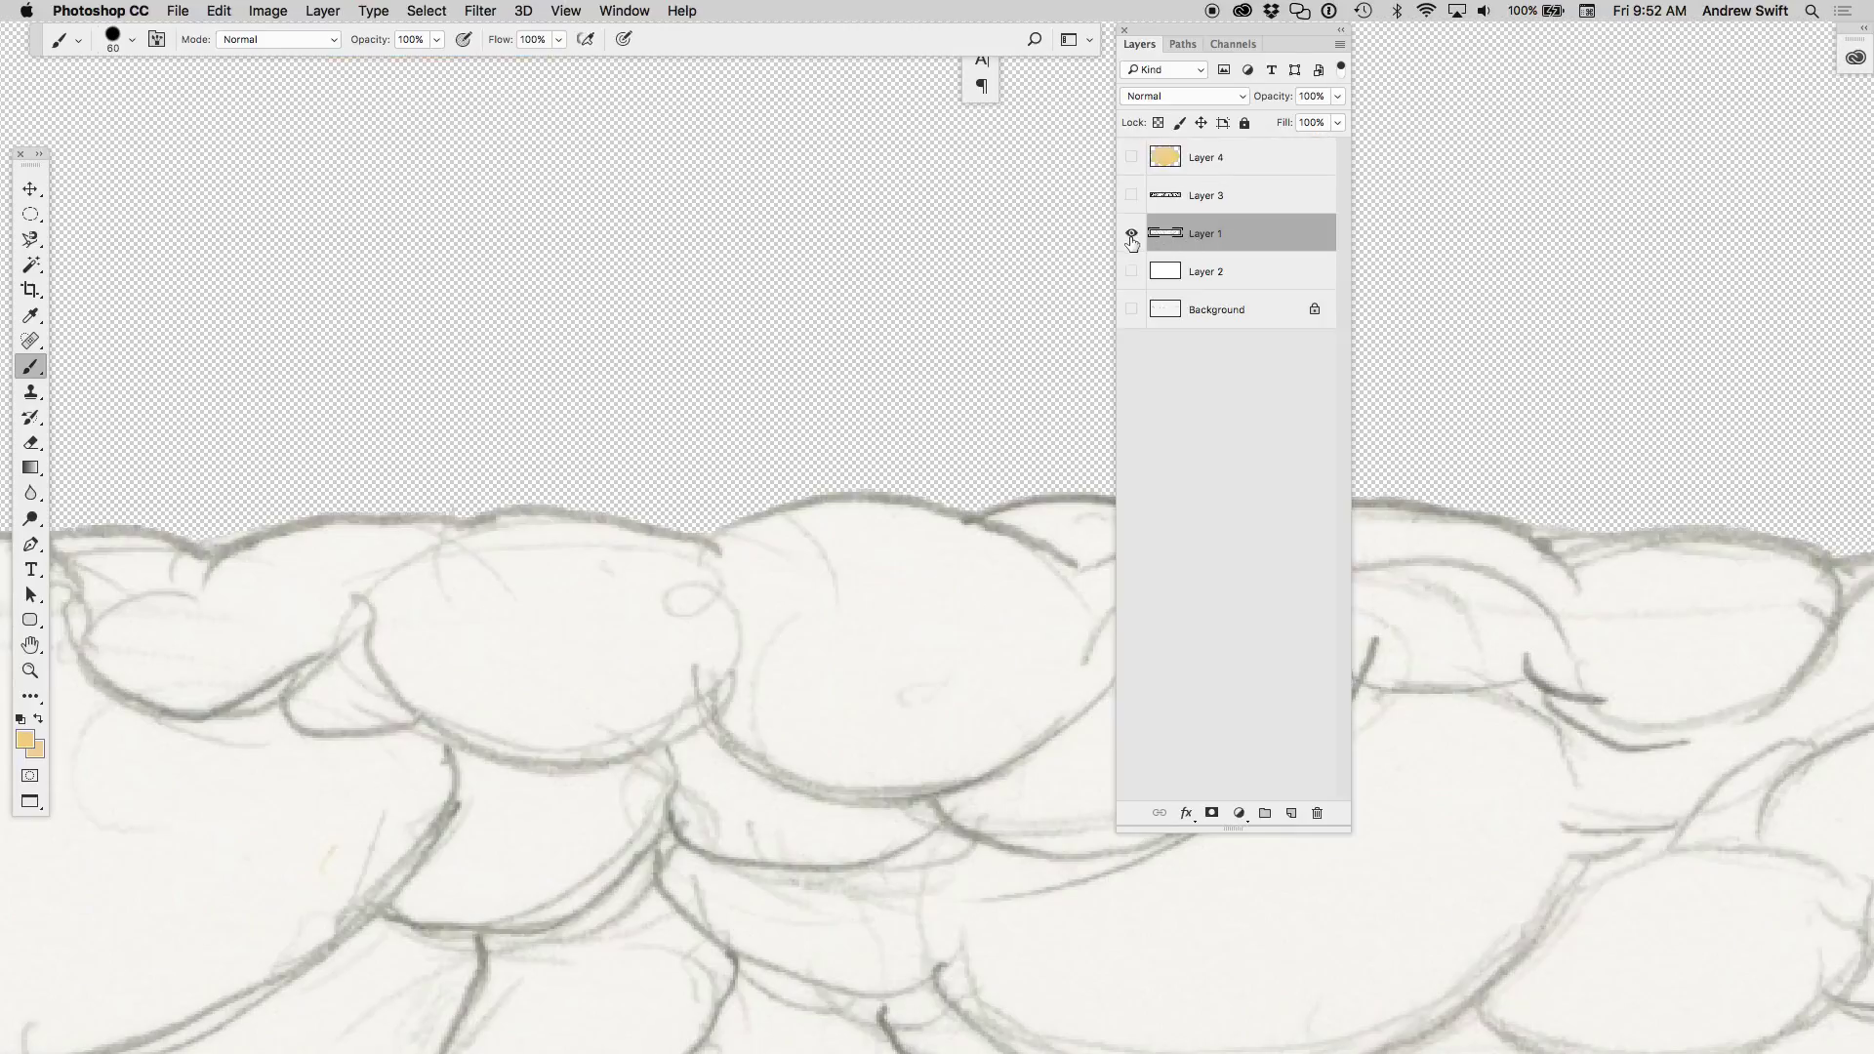
{"action": "left_click", "coordinate": [1132, 240], "text": "alt"}
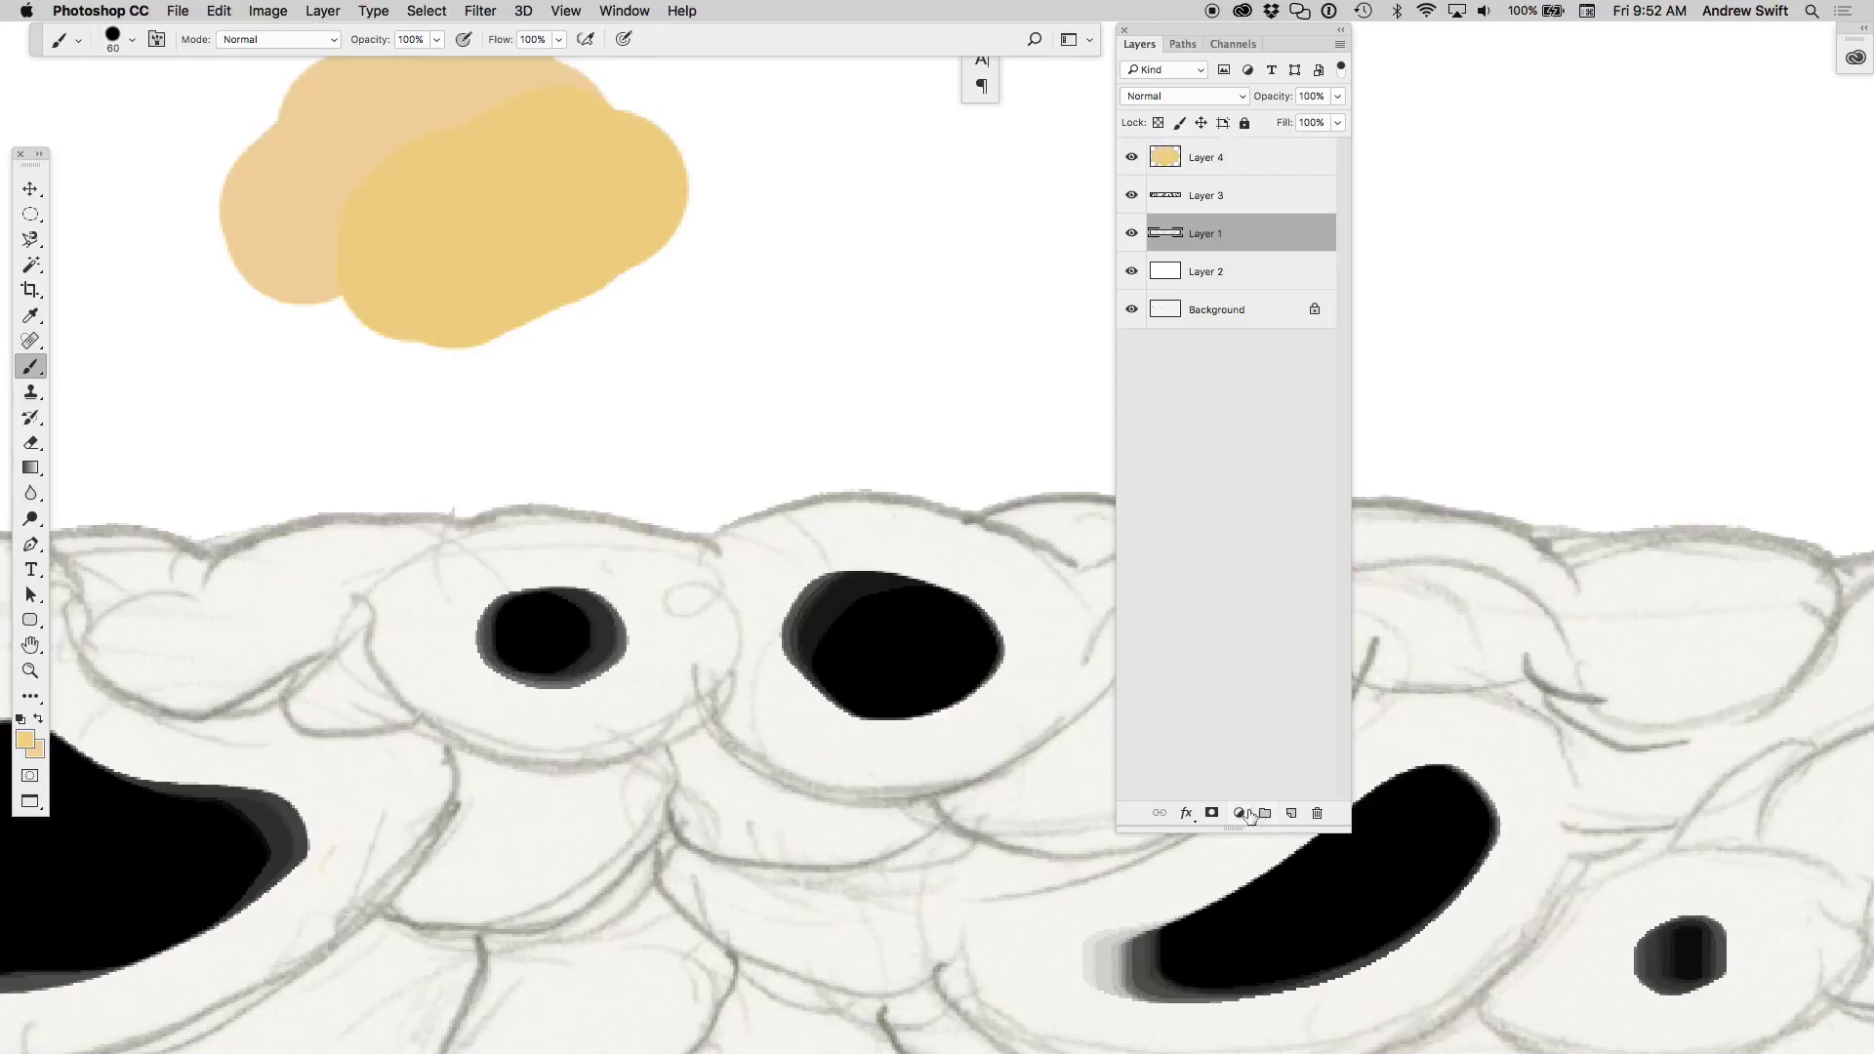
- Add a clipped Colorize Hue/Saturation (Hue 41, Saturation 78) to Layer 1 and hide Layer 3
{"action": "left_click", "coordinate": [1249, 814]}
{"action": "left_click", "coordinate": [1291, 895]}
{"action": "left_click", "coordinate": [1132, 195]}
{"action": "left_click", "coordinate": [945, 667]}
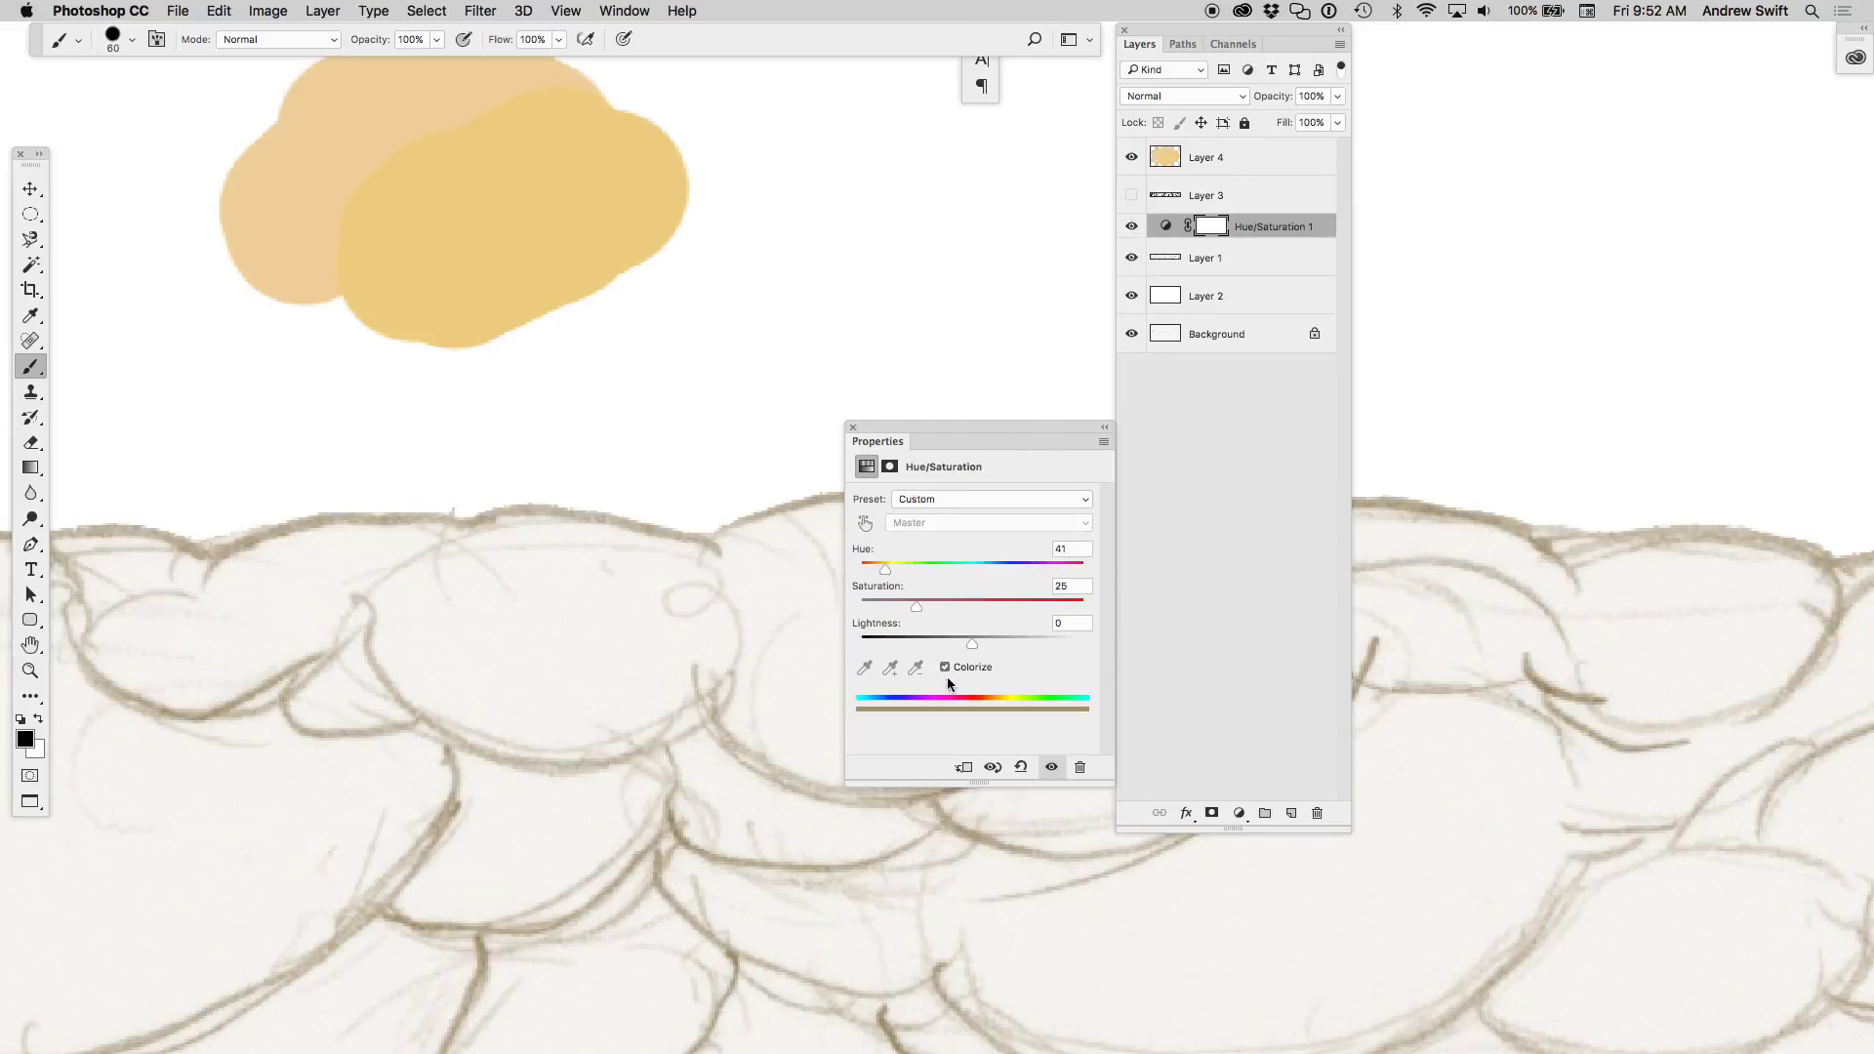
{"action": "left_click", "coordinate": [951, 642]}
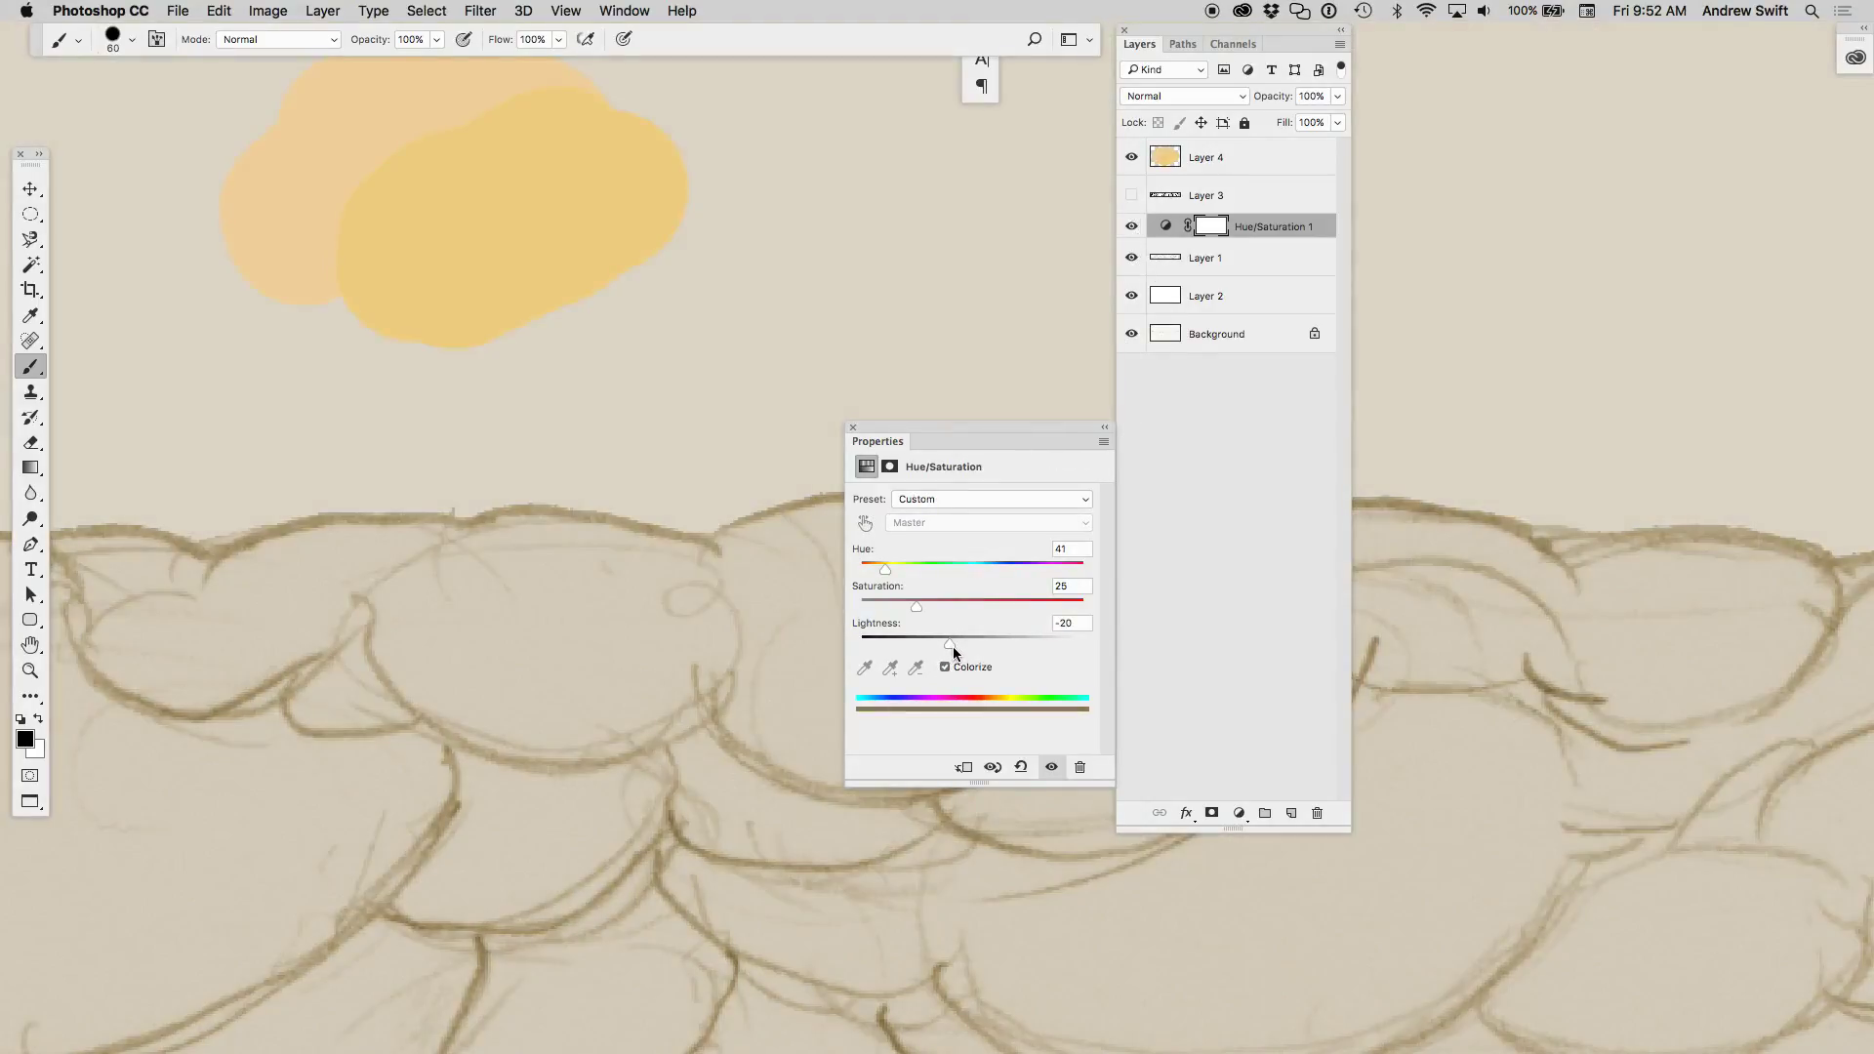
{"action": "left_click", "coordinate": [1166, 246], "text": "alt"}
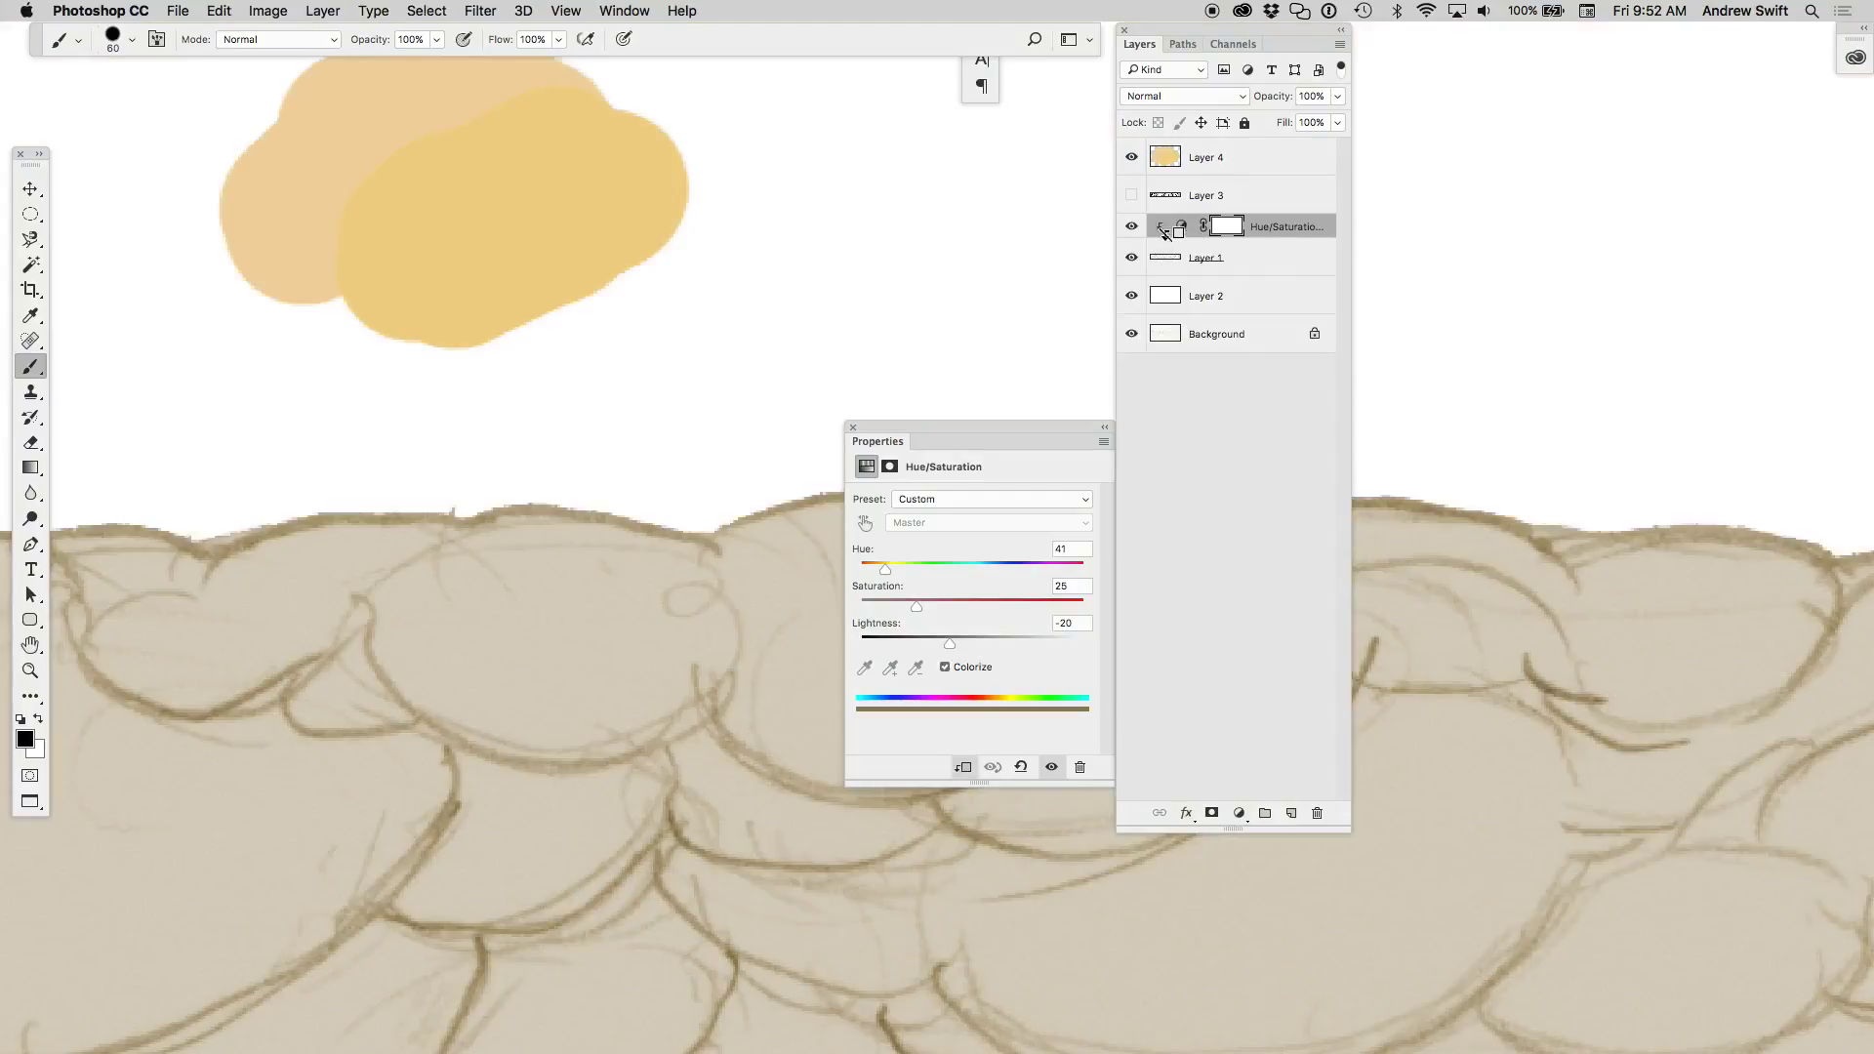
{"action": "mouse_move", "coordinate": [947, 644]}
{"action": "left_mouse_down"}
{"action": "mouse_move", "coordinate": [983, 602]}
{"action": "mouse_move", "coordinate": [949, 645]}
{"action": "mouse_move", "coordinate": [1021, 611]}
{"action": "left_mouse_up"}
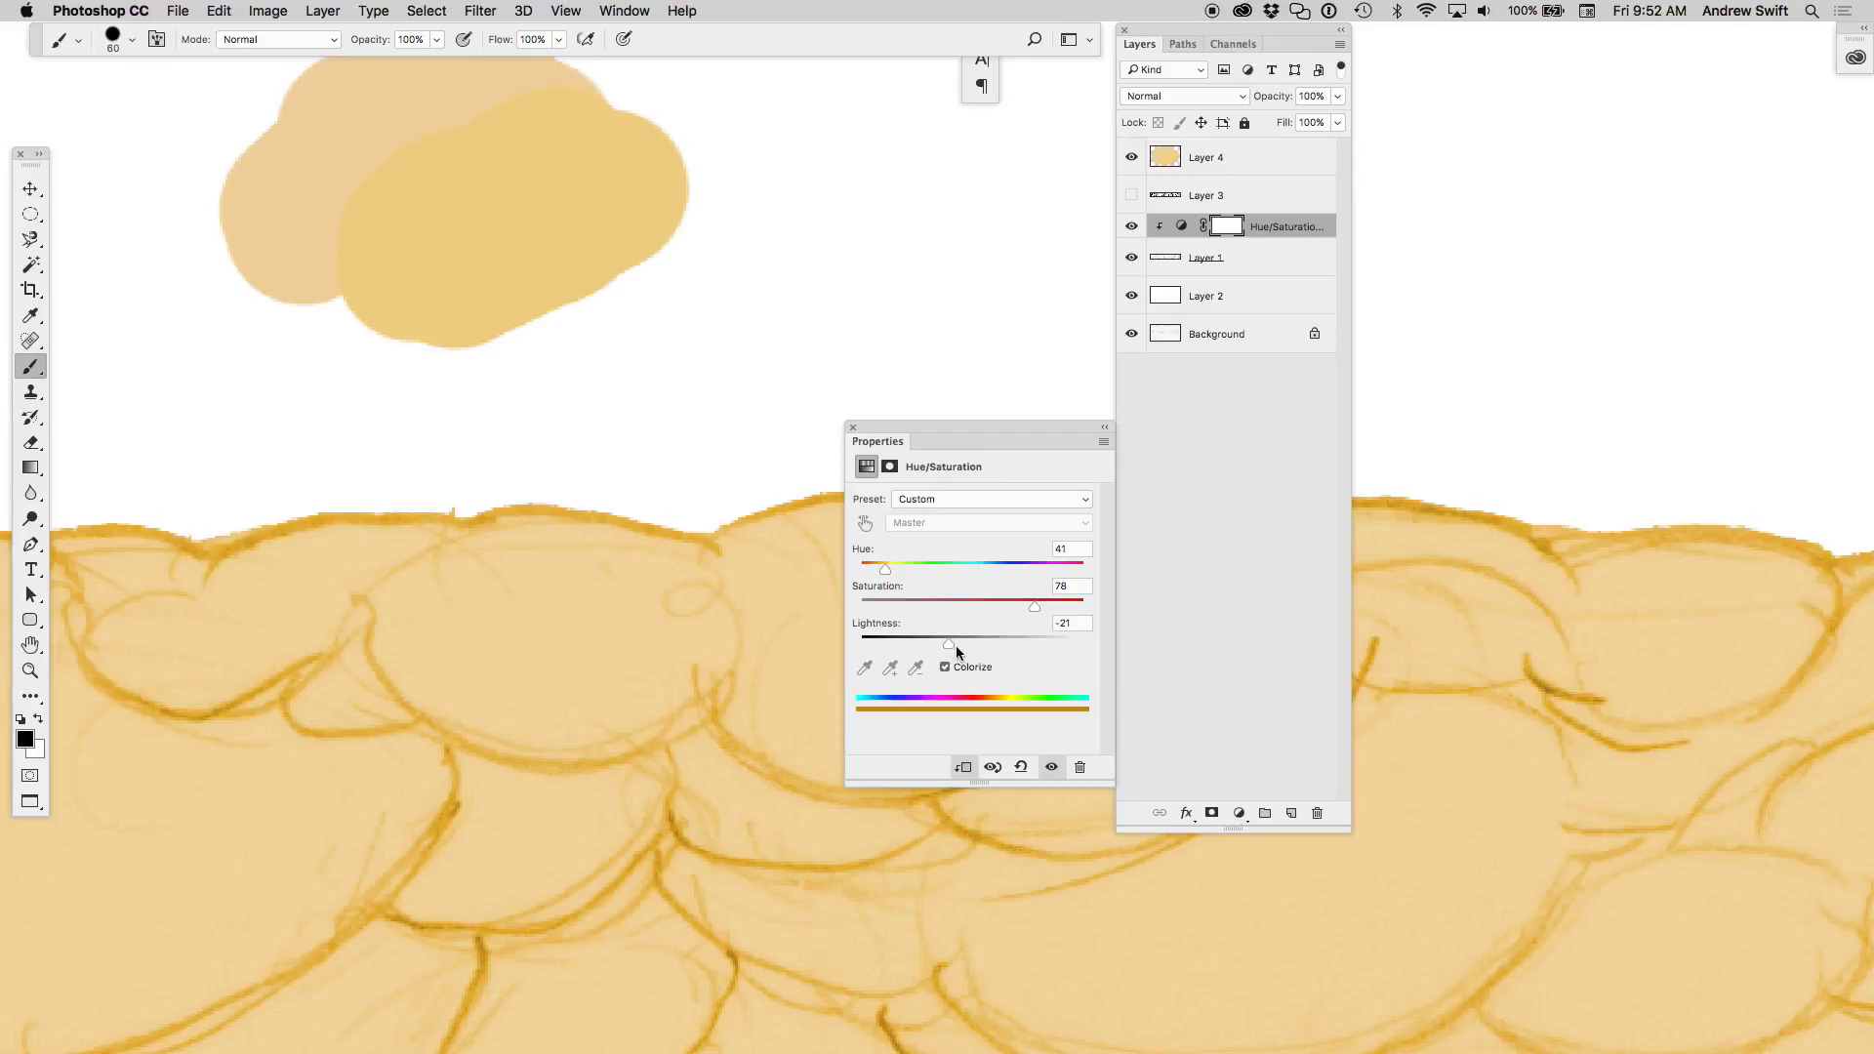
{"action": "left_click_drag", "start_coordinate": [950, 644], "coordinate": [957, 654]}
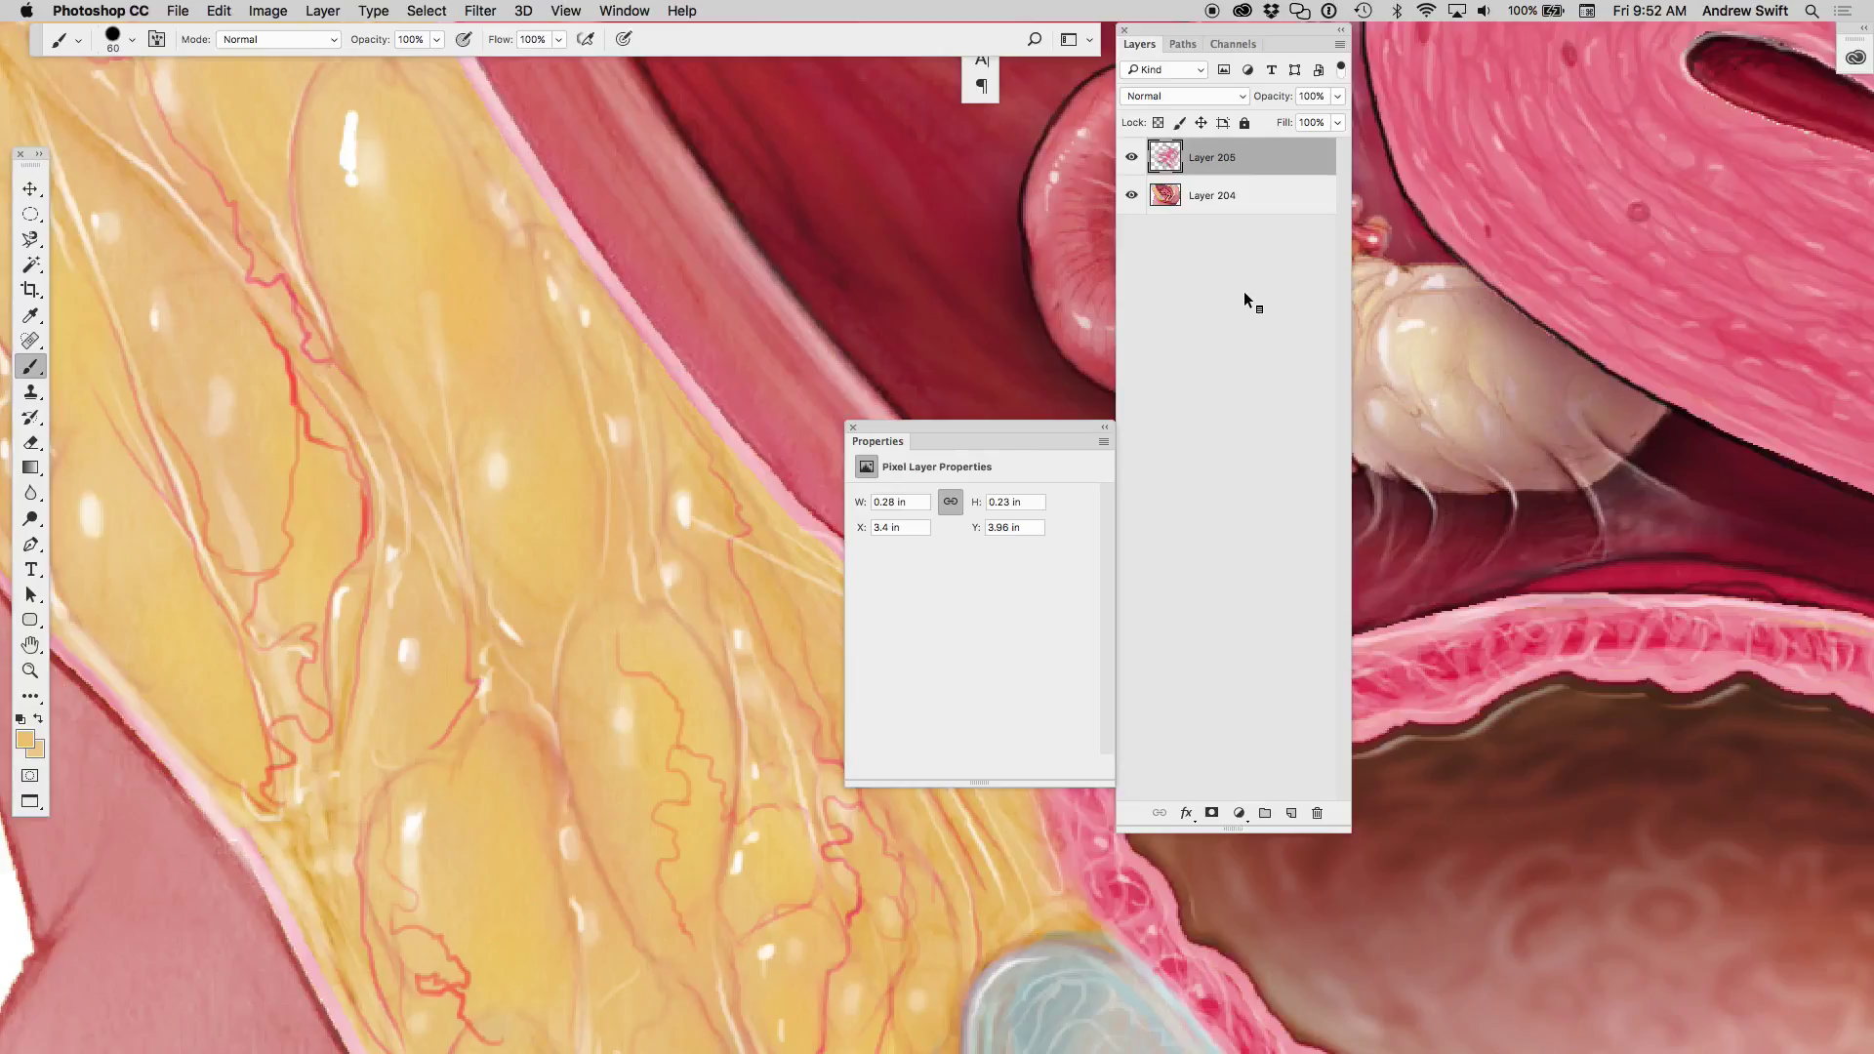
- Sample a darker orange colour and choose a small 4 px brush
{"action": "left_click", "coordinate": [551, 747], "text": "alt"}
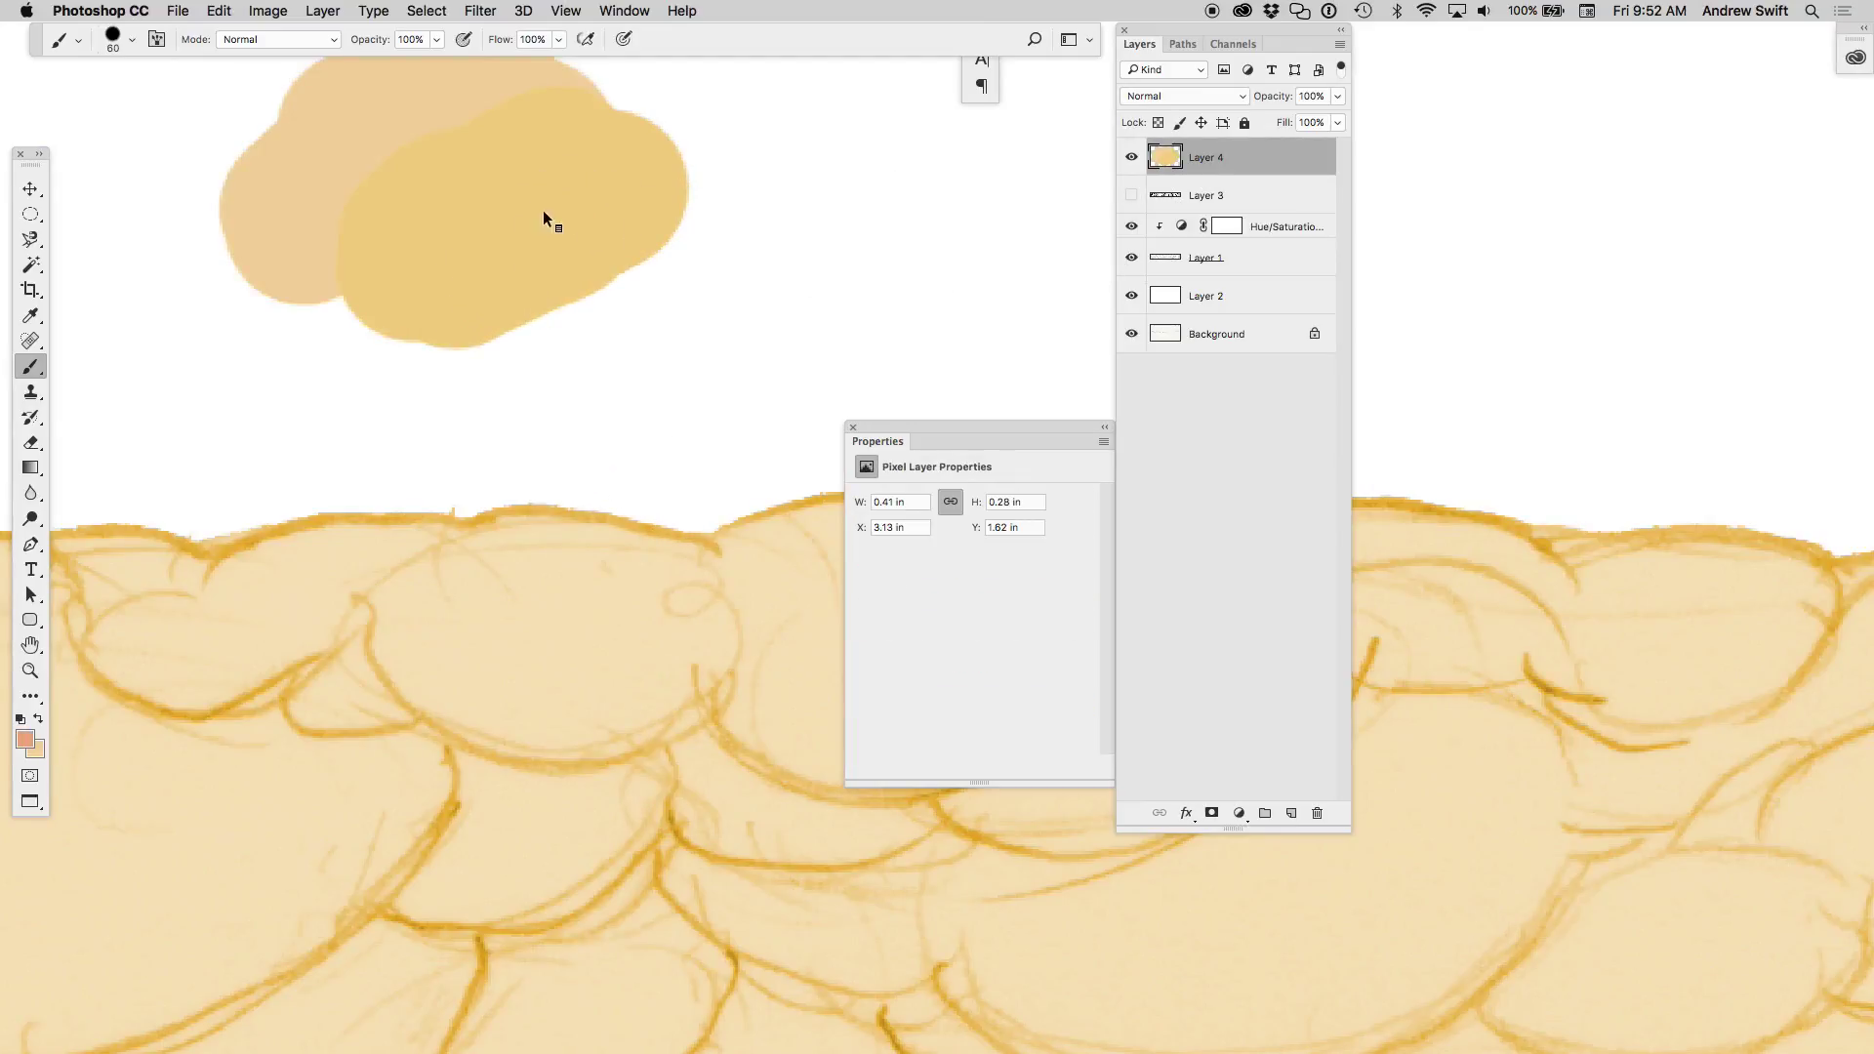
{"action": "right_click", "coordinate": [544, 217]}
{"action": "left_click", "coordinate": [586, 390]}
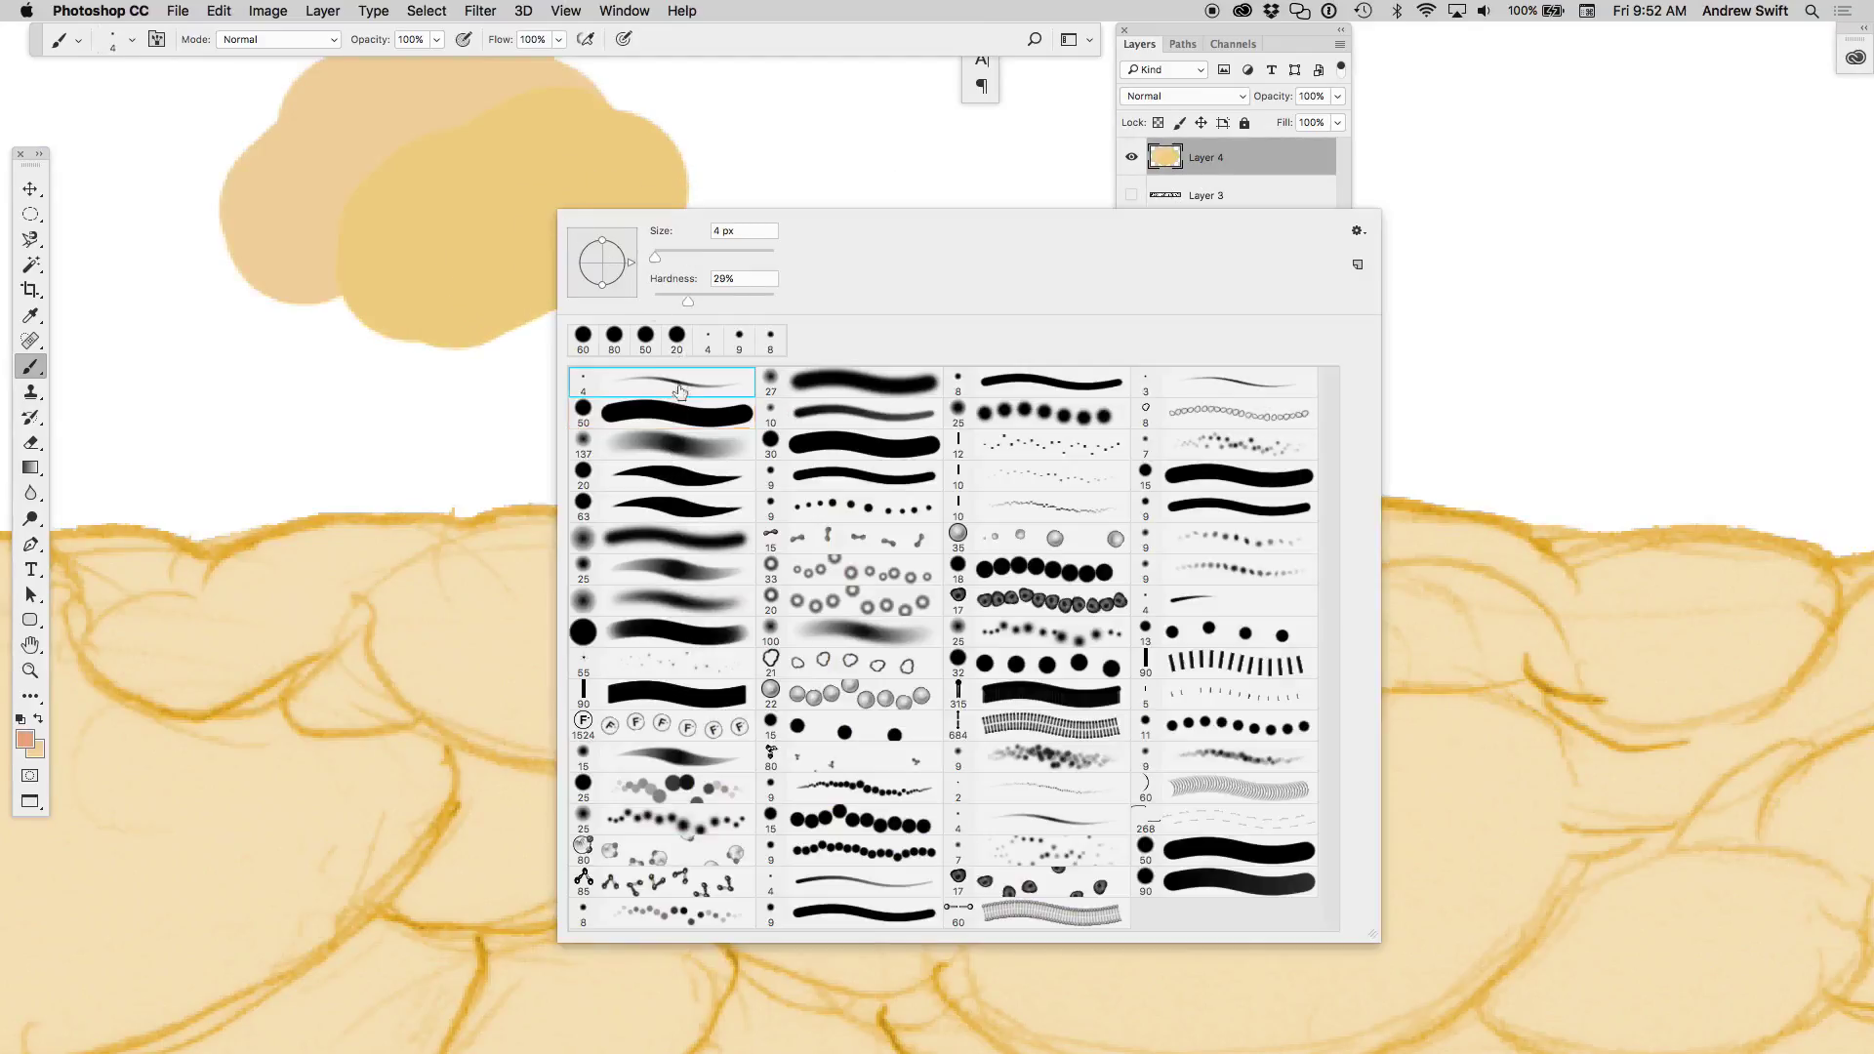
{"action": "key", "text": "Return"}
- Paint thin outline strokes along the bottom and right edges of the peach blobs
{"action": "left_click_drag", "start_coordinate": [327, 298], "coordinate": [558, 280]}
{"action": "key", "text": "ctrl+z"}
{"action": "left_click_drag", "start_coordinate": [344, 310], "coordinate": [688, 181]}
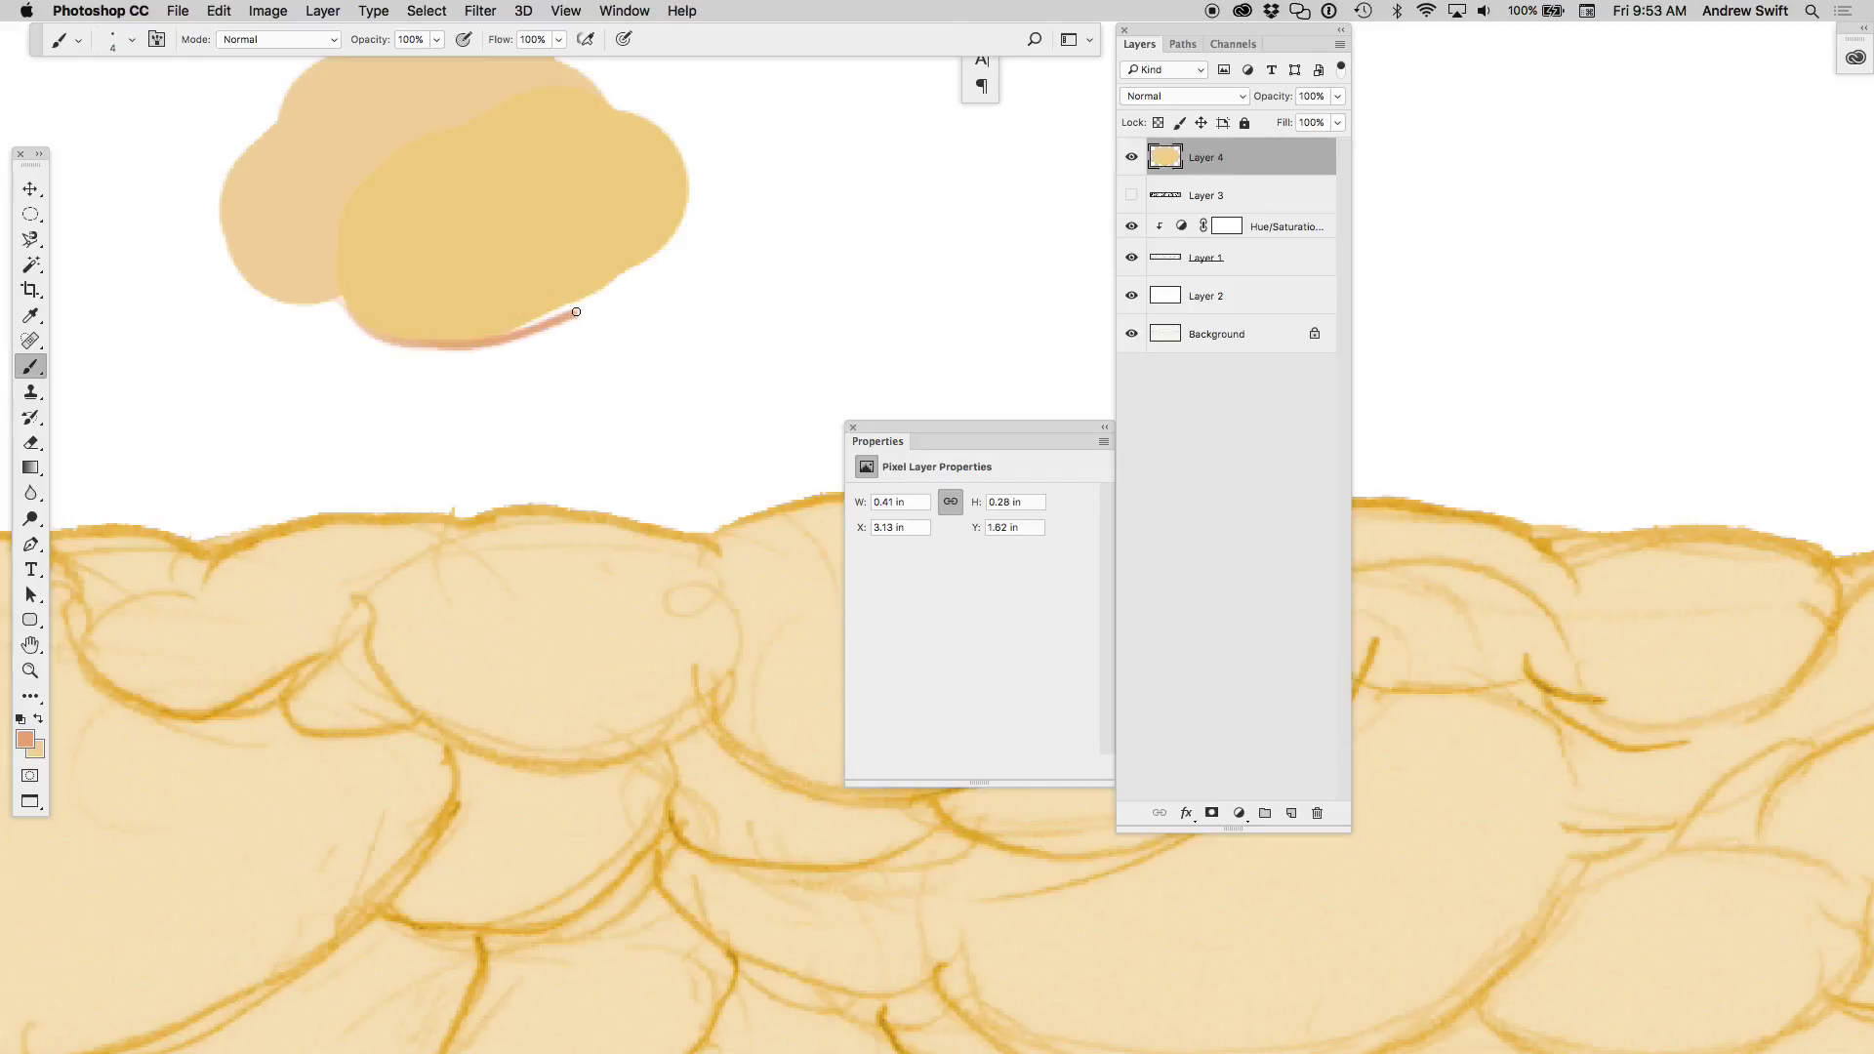
{"action": "left_click_drag", "start_coordinate": [571, 300], "coordinate": [649, 227]}
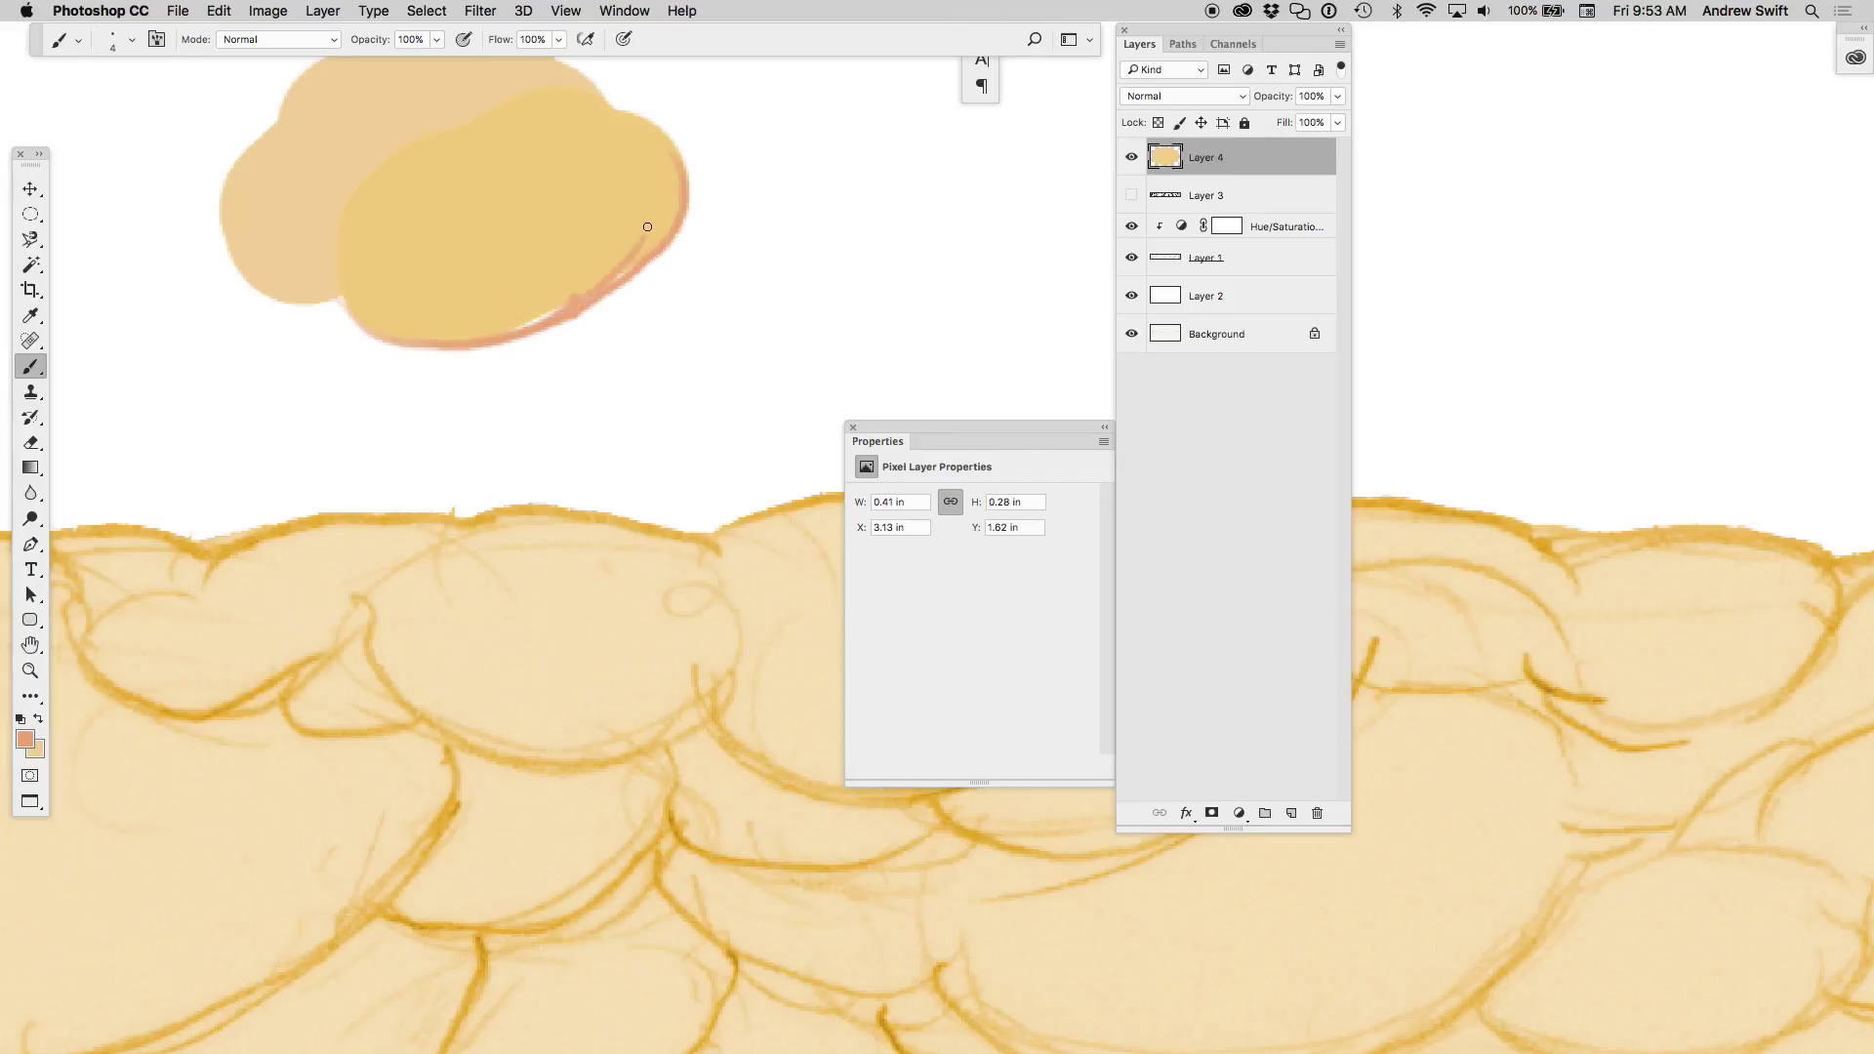
{"action": "left_click_drag", "start_coordinate": [440, 343], "coordinate": [244, 226]}
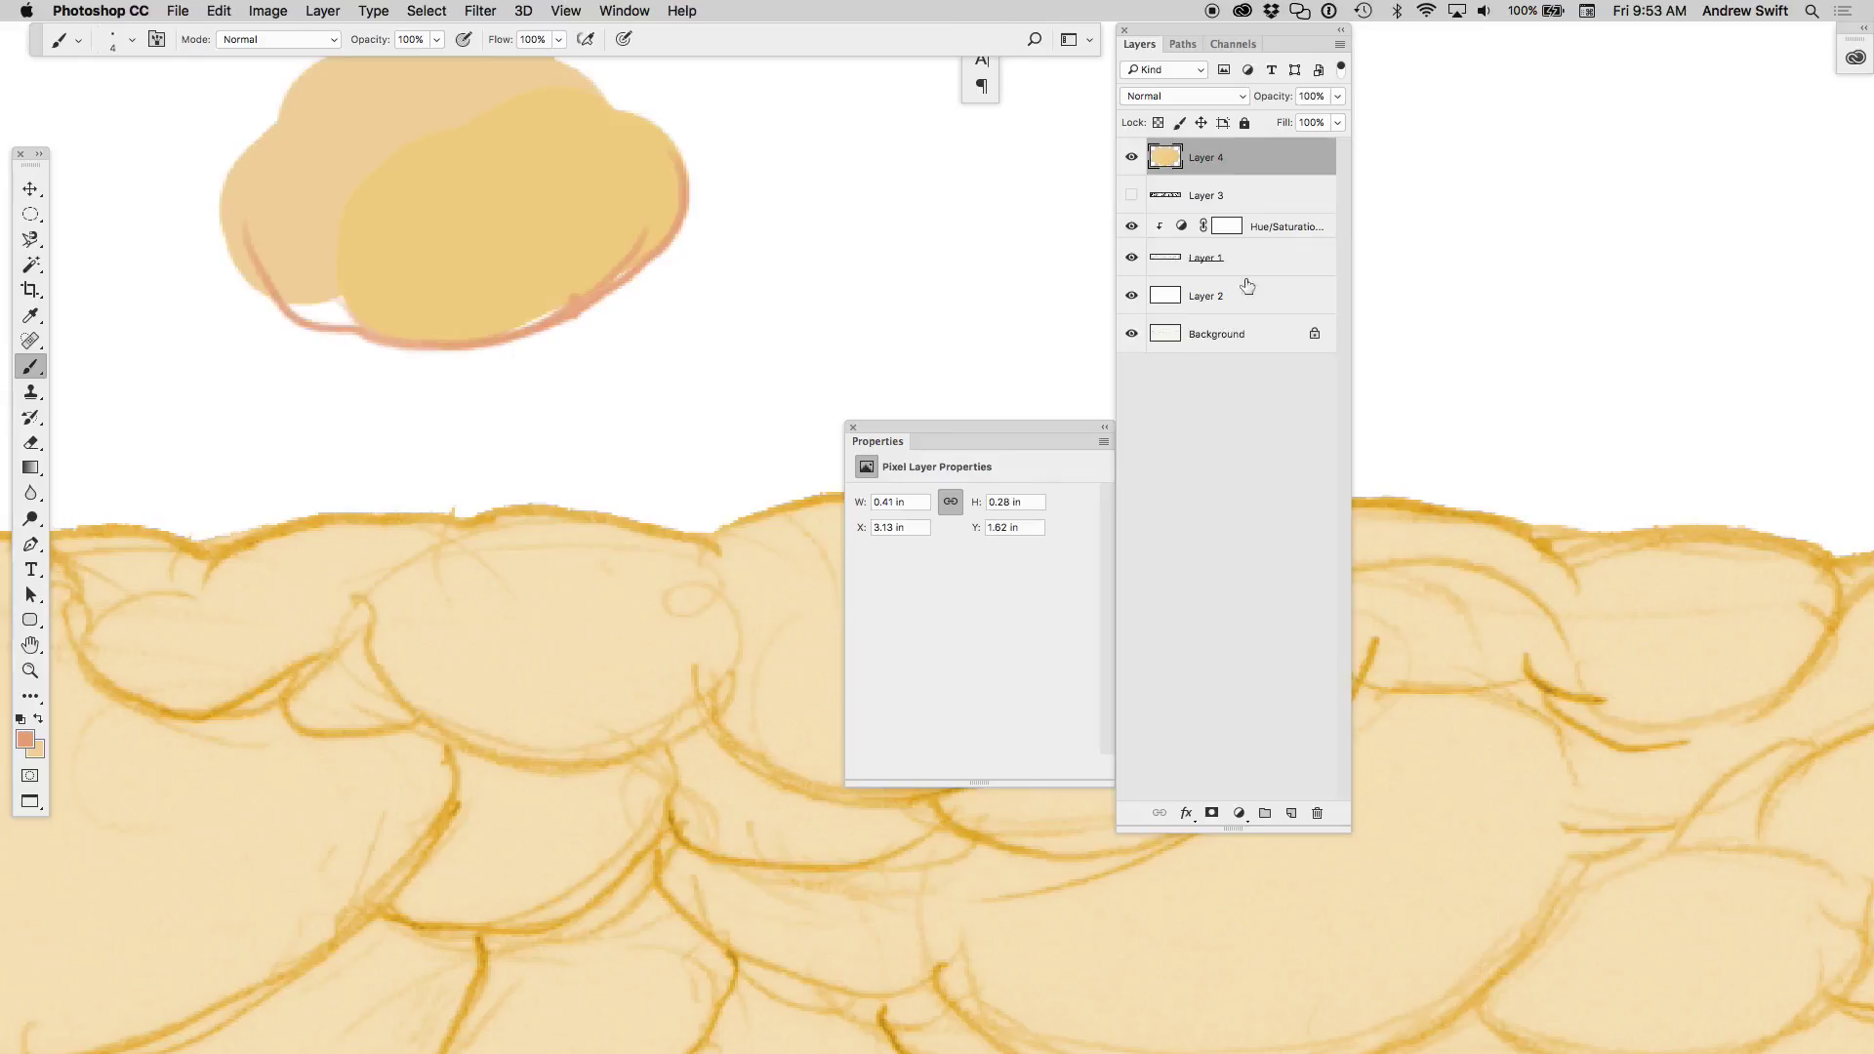
{"action": "left_click", "coordinate": [1201, 262]}
{"action": "left_click", "coordinate": [1131, 258]}
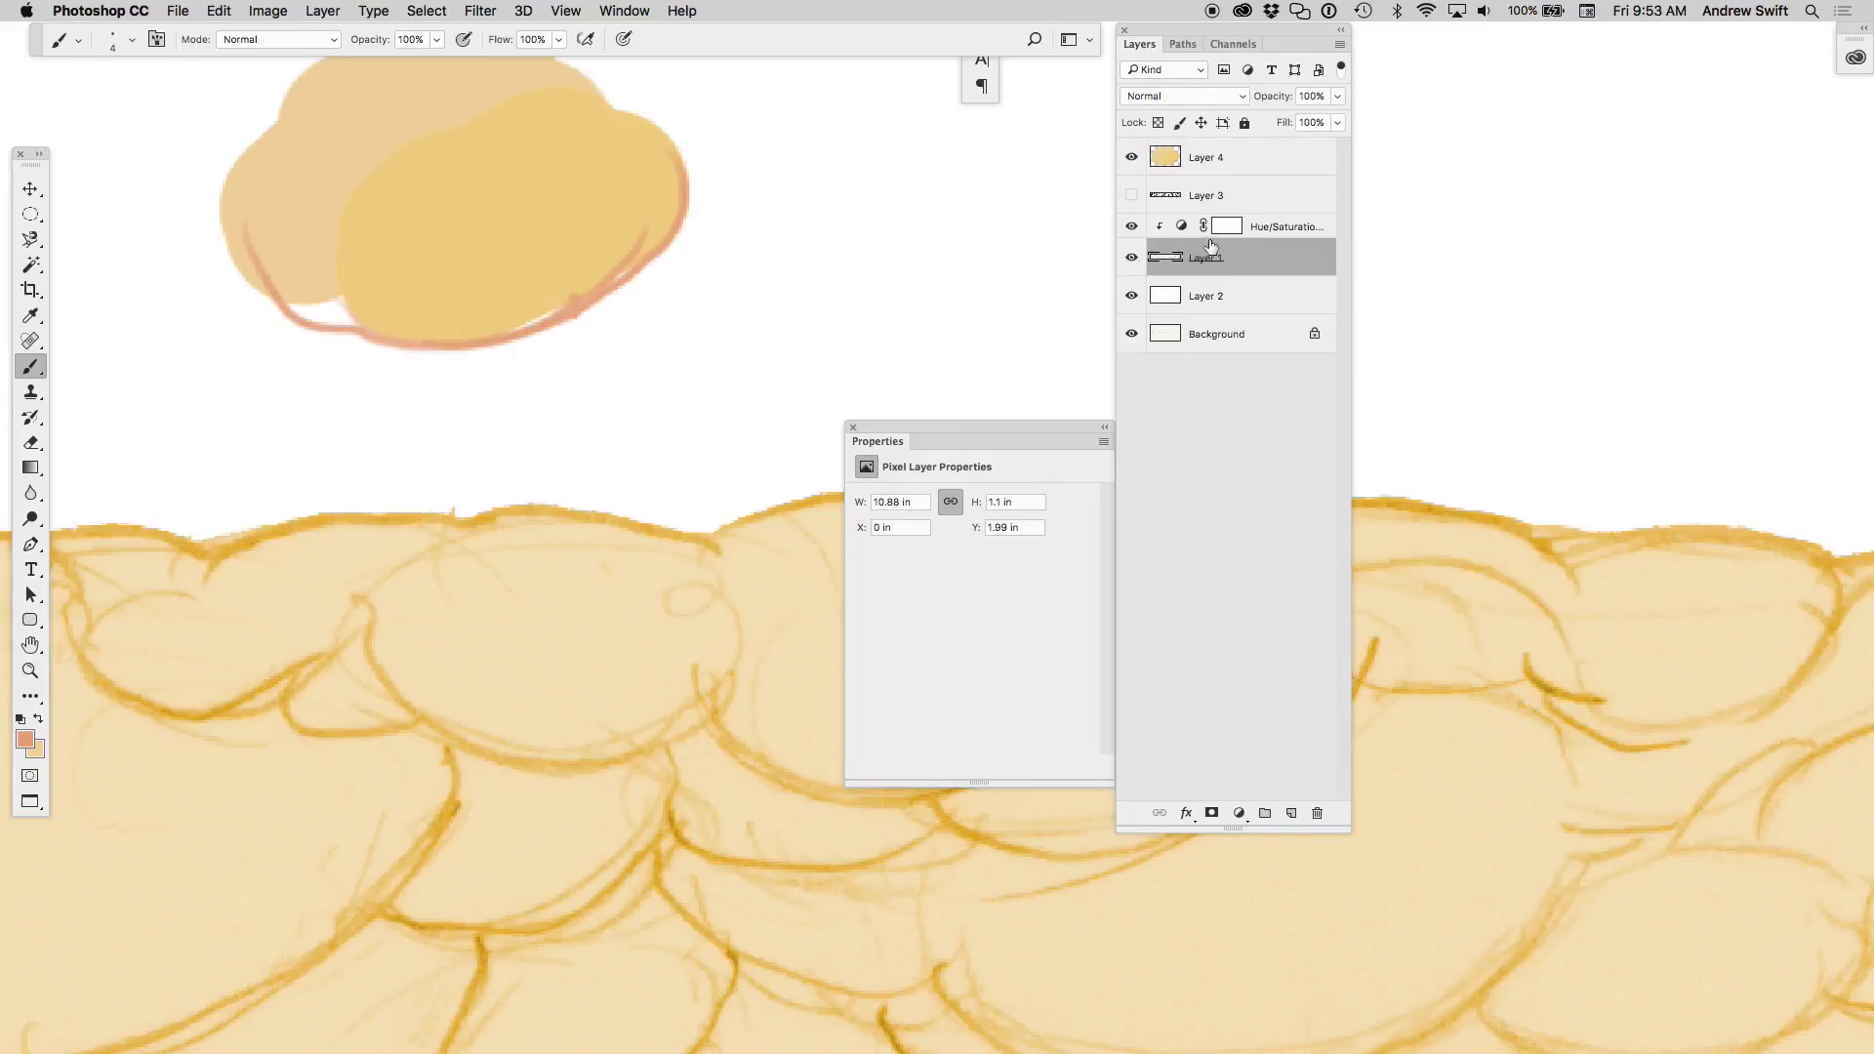
- Duplicate Layer 1 and give the copy its own clipped Hue/Saturation adjustment
{"action": "key", "text": "ctrl+j"}
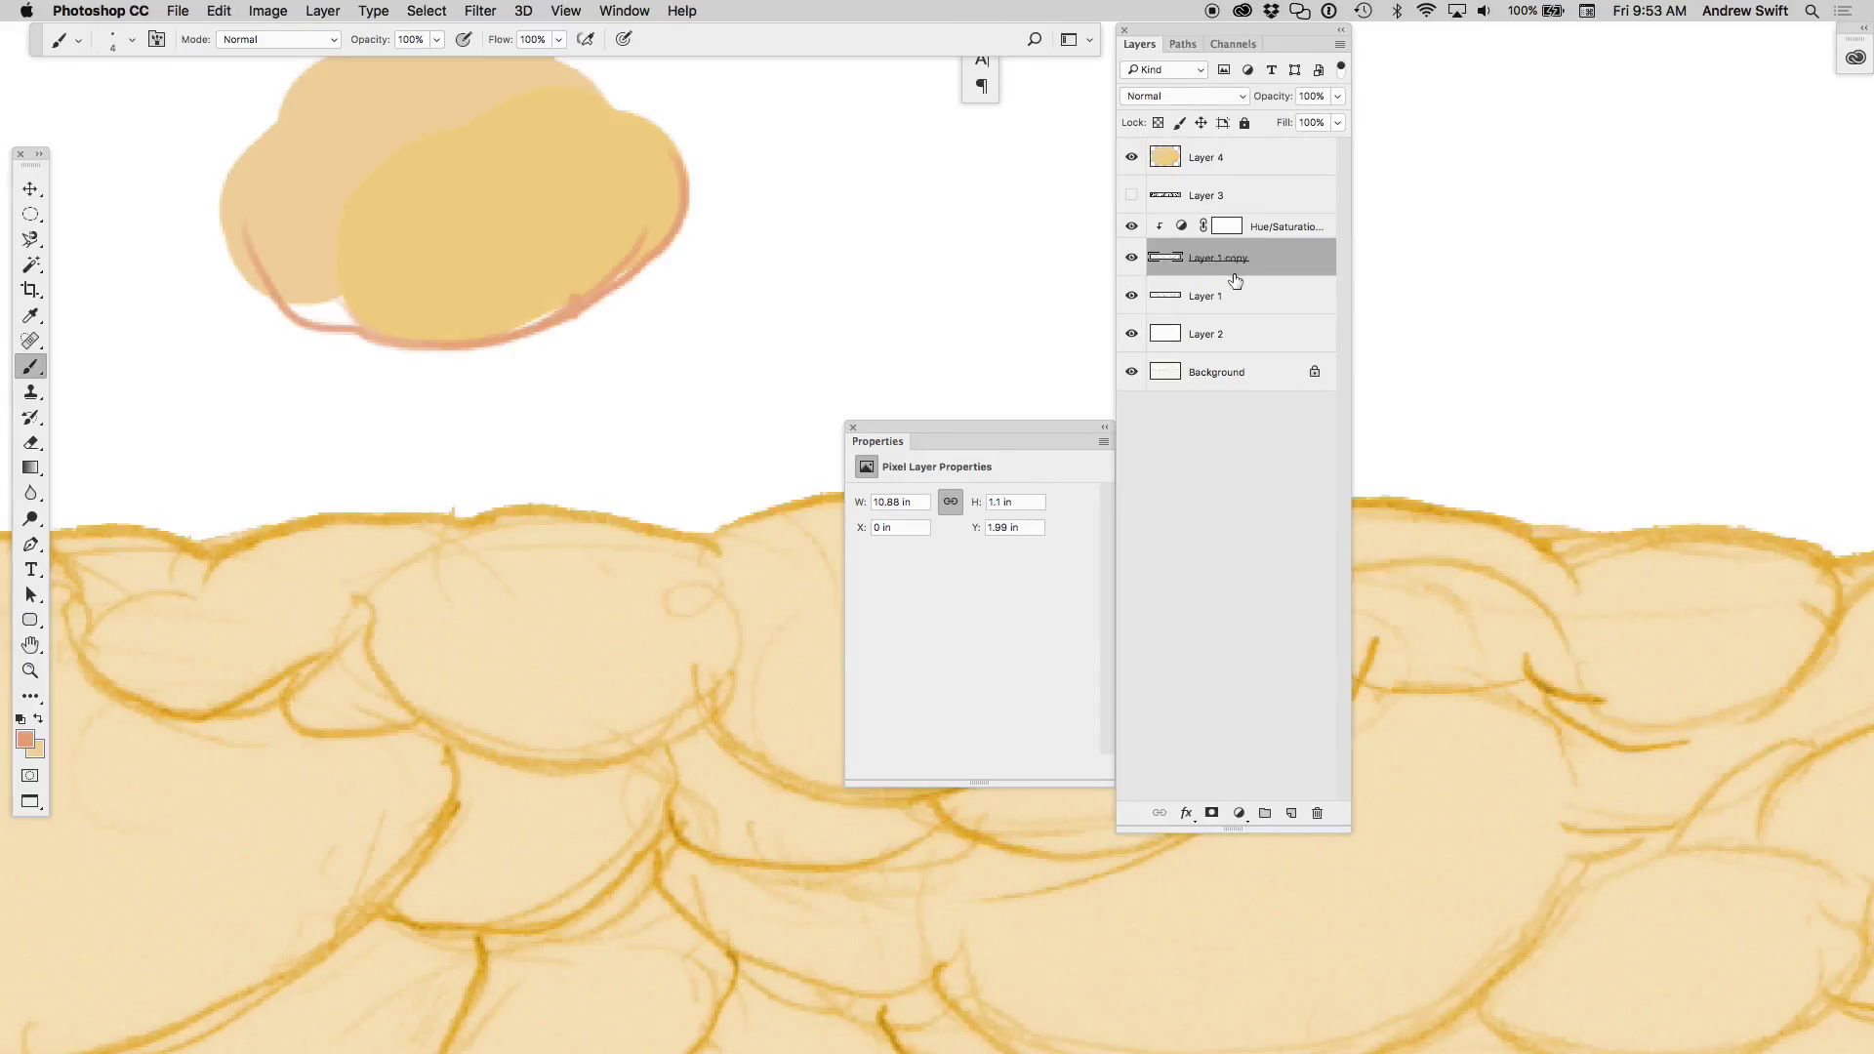
{"action": "left_click_drag", "start_coordinate": [1255, 259], "coordinate": [1269, 221]}
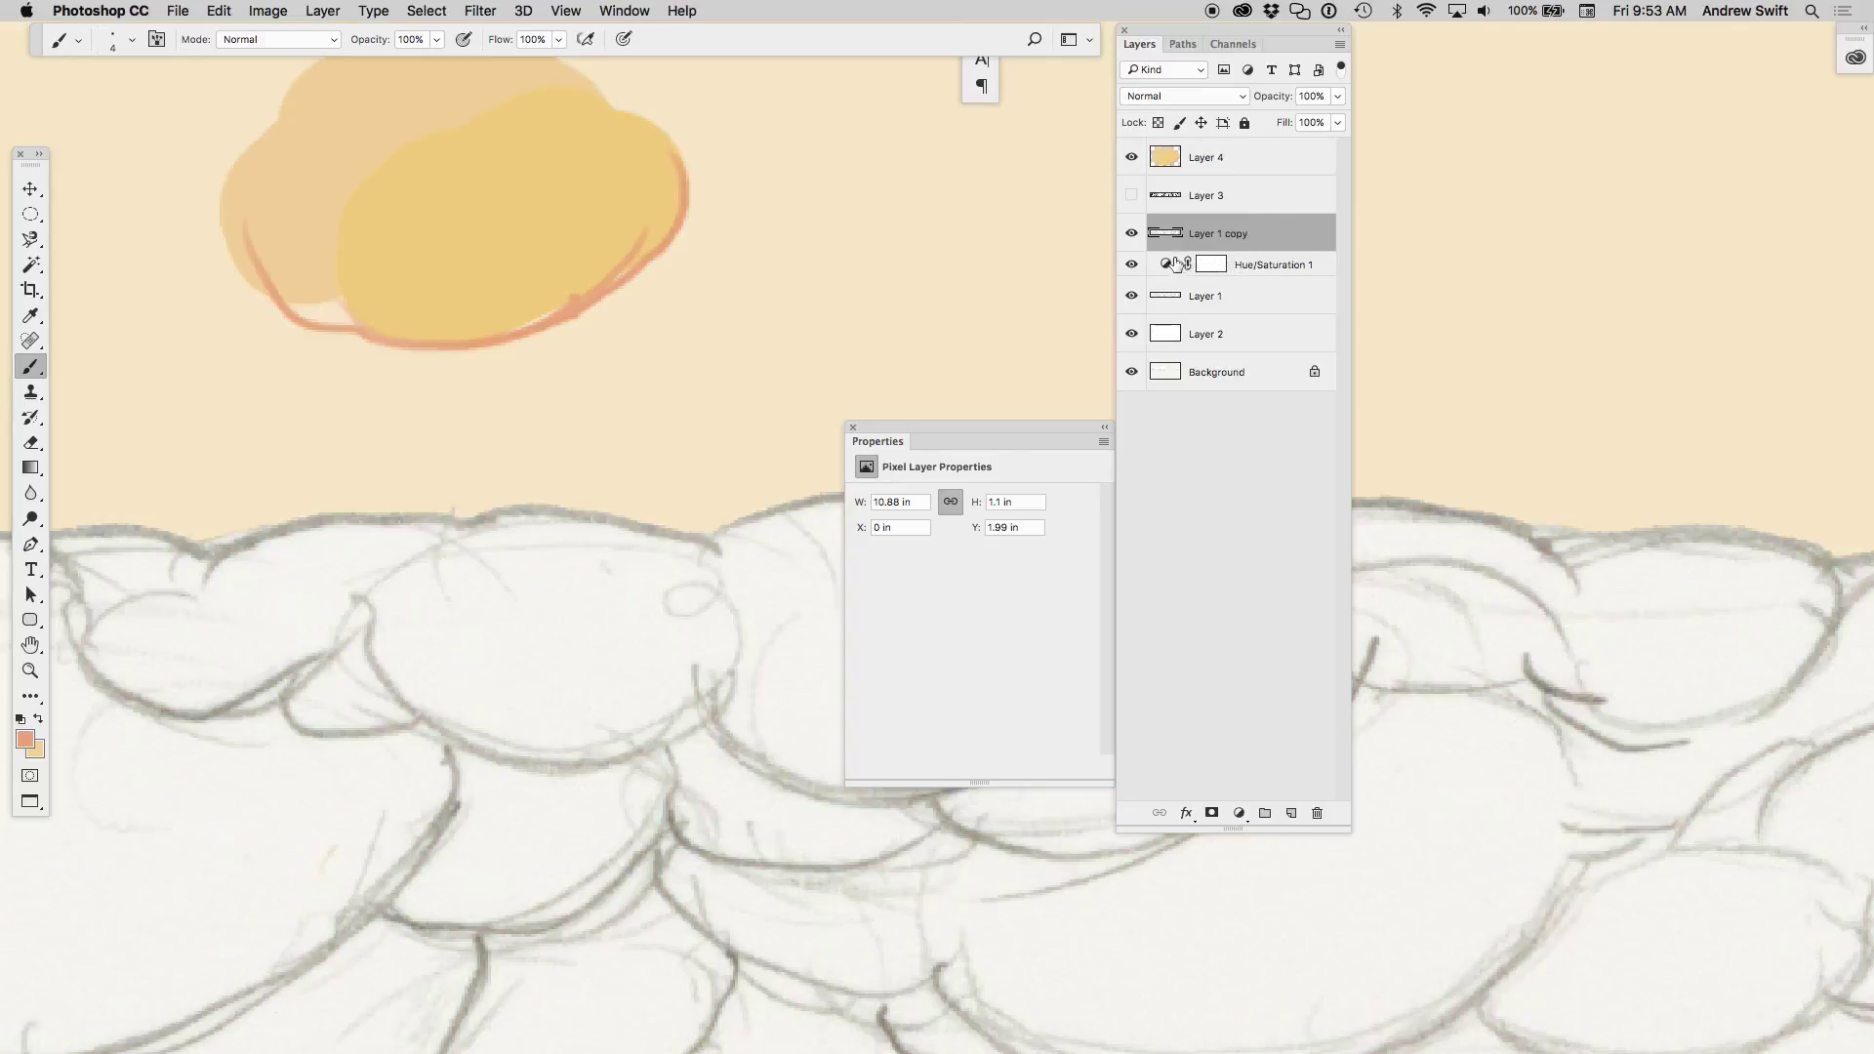
{"action": "left_click", "coordinate": [1184, 250], "text": "alt"}
{"action": "left_click", "coordinate": [1193, 280], "text": "alt"}
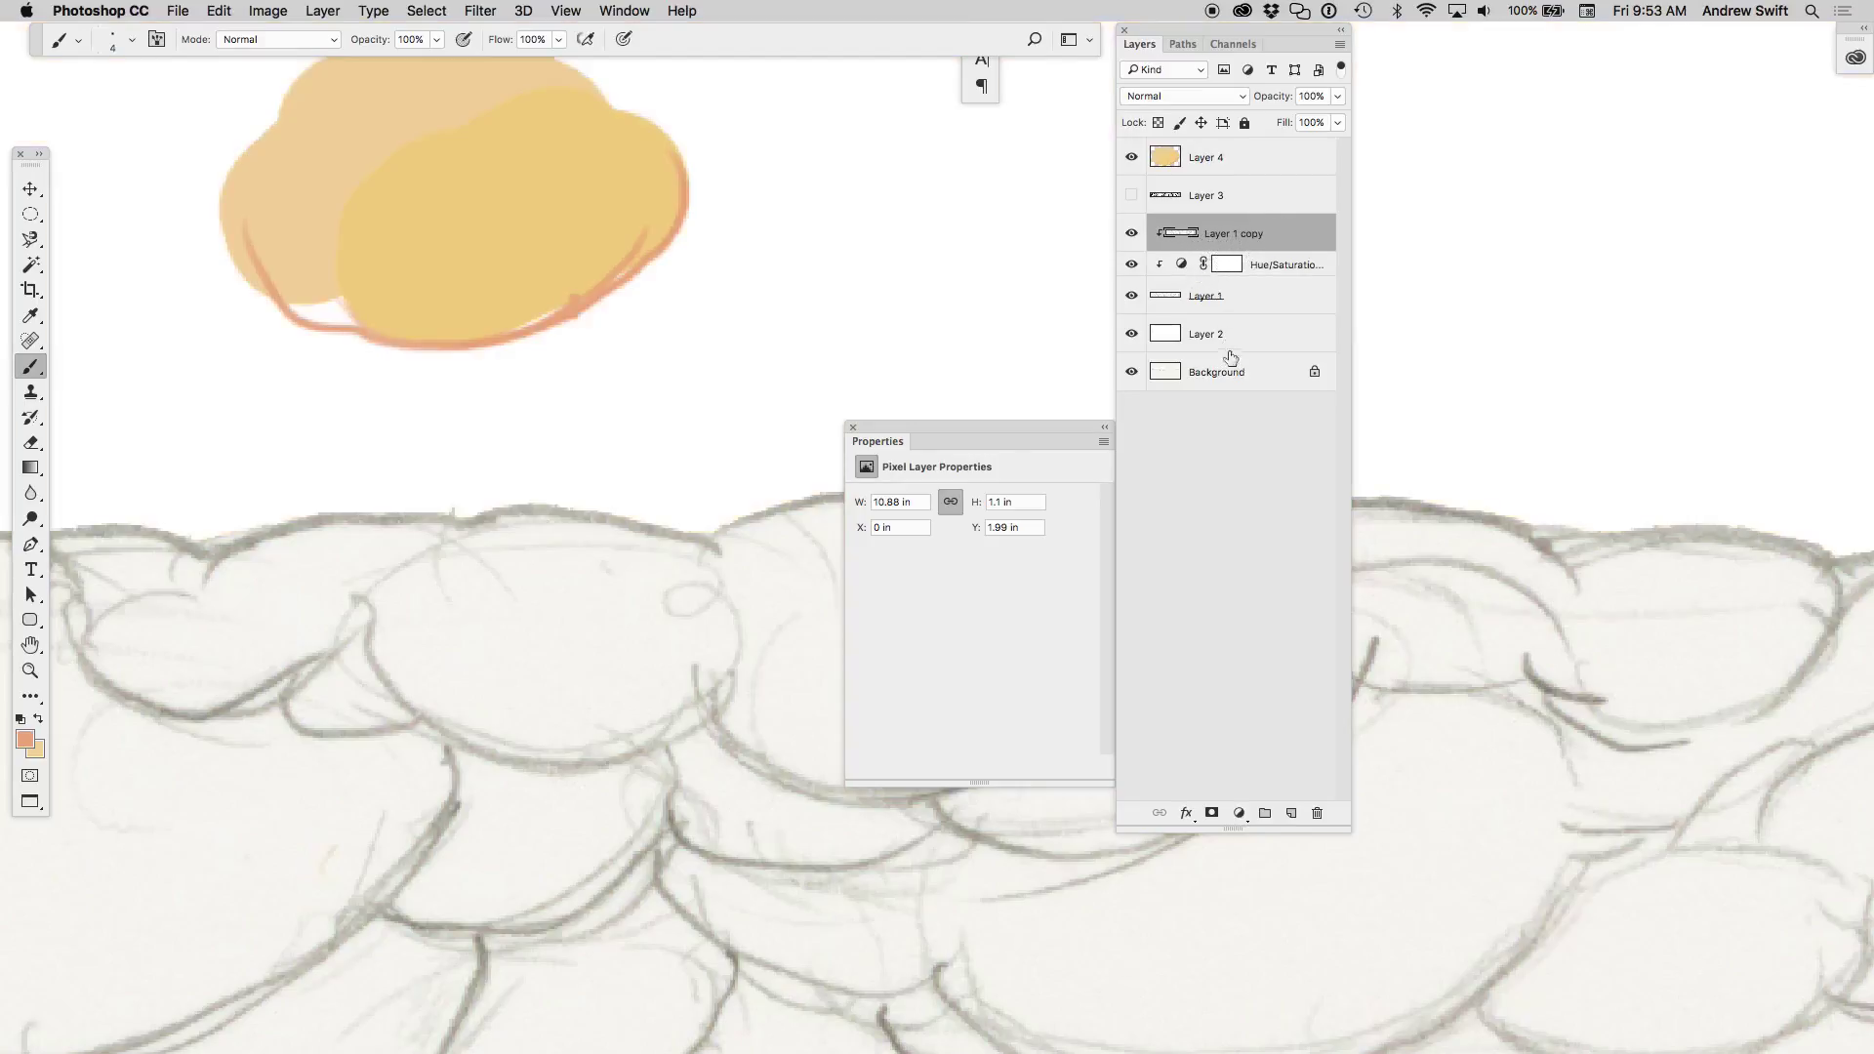
{"action": "left_click_drag", "start_coordinate": [1283, 256], "coordinate": [1269, 223]}
{"action": "left_click", "coordinate": [1185, 242], "text": "alt"}
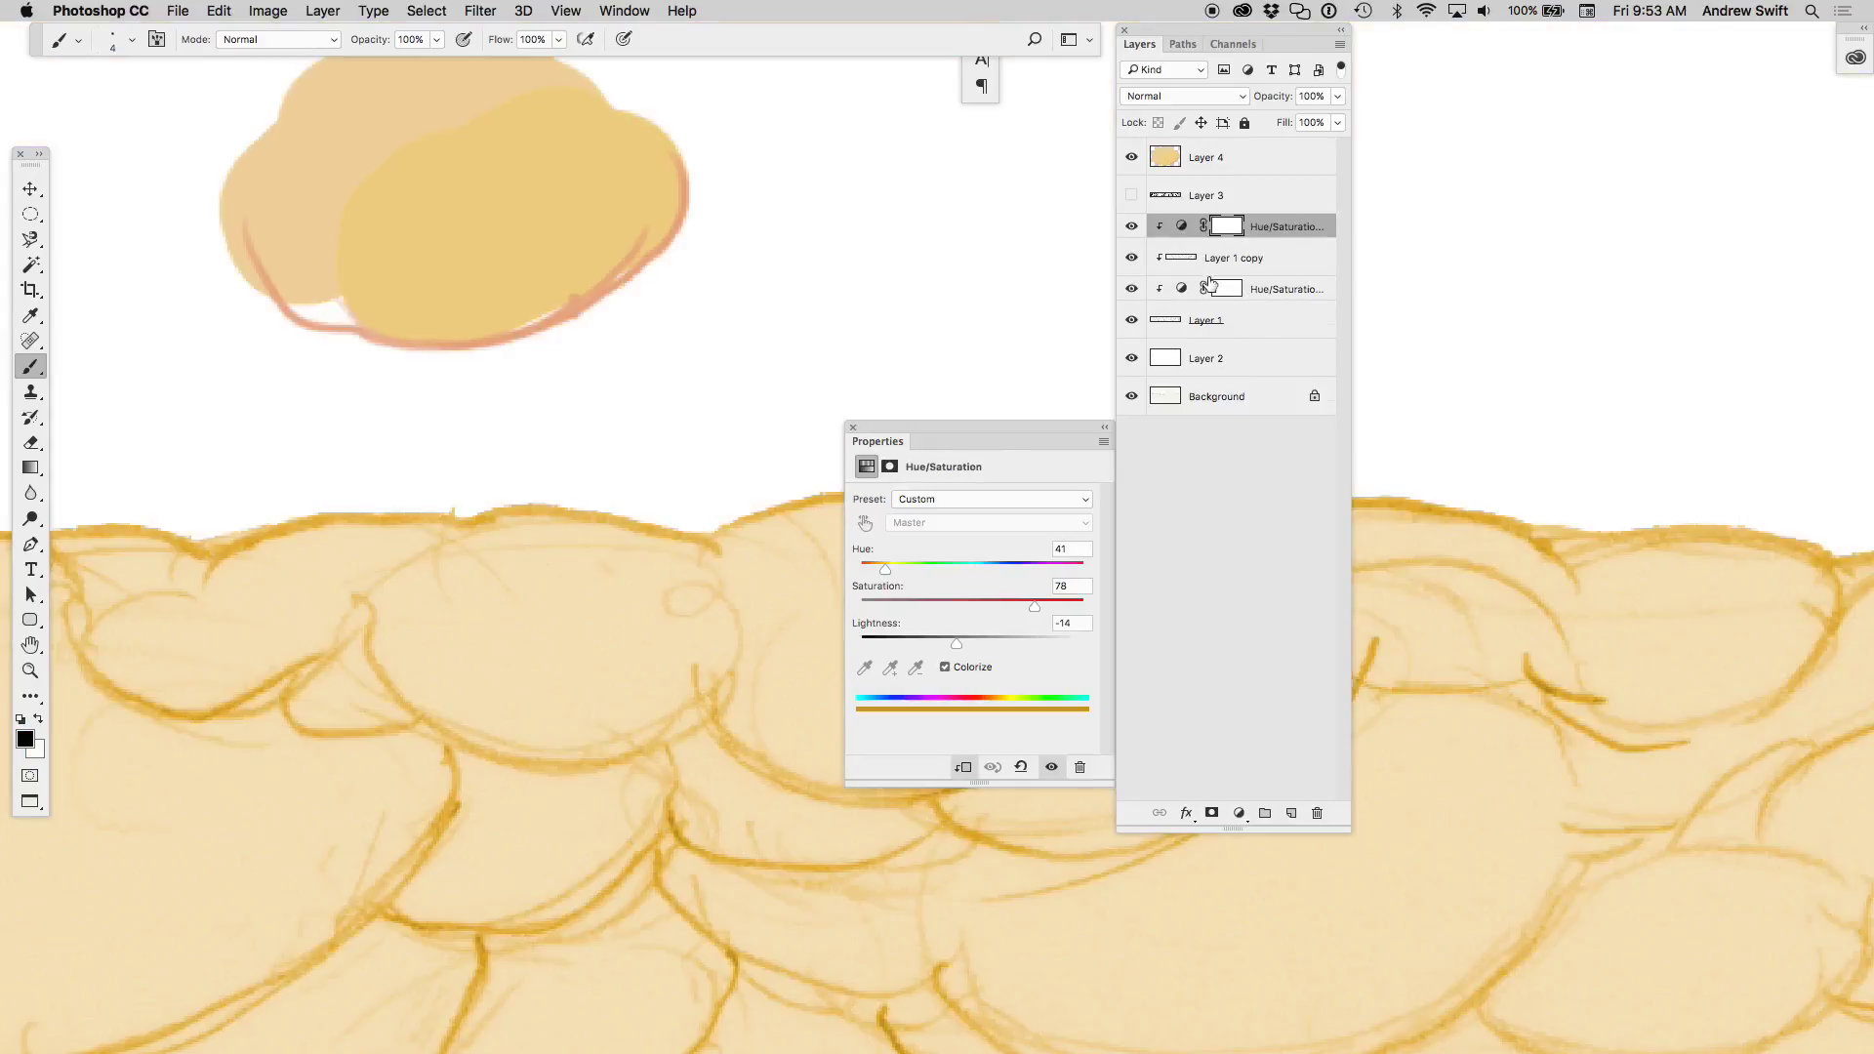
{"action": "left_click", "coordinate": [1184, 273], "text": "alt"}
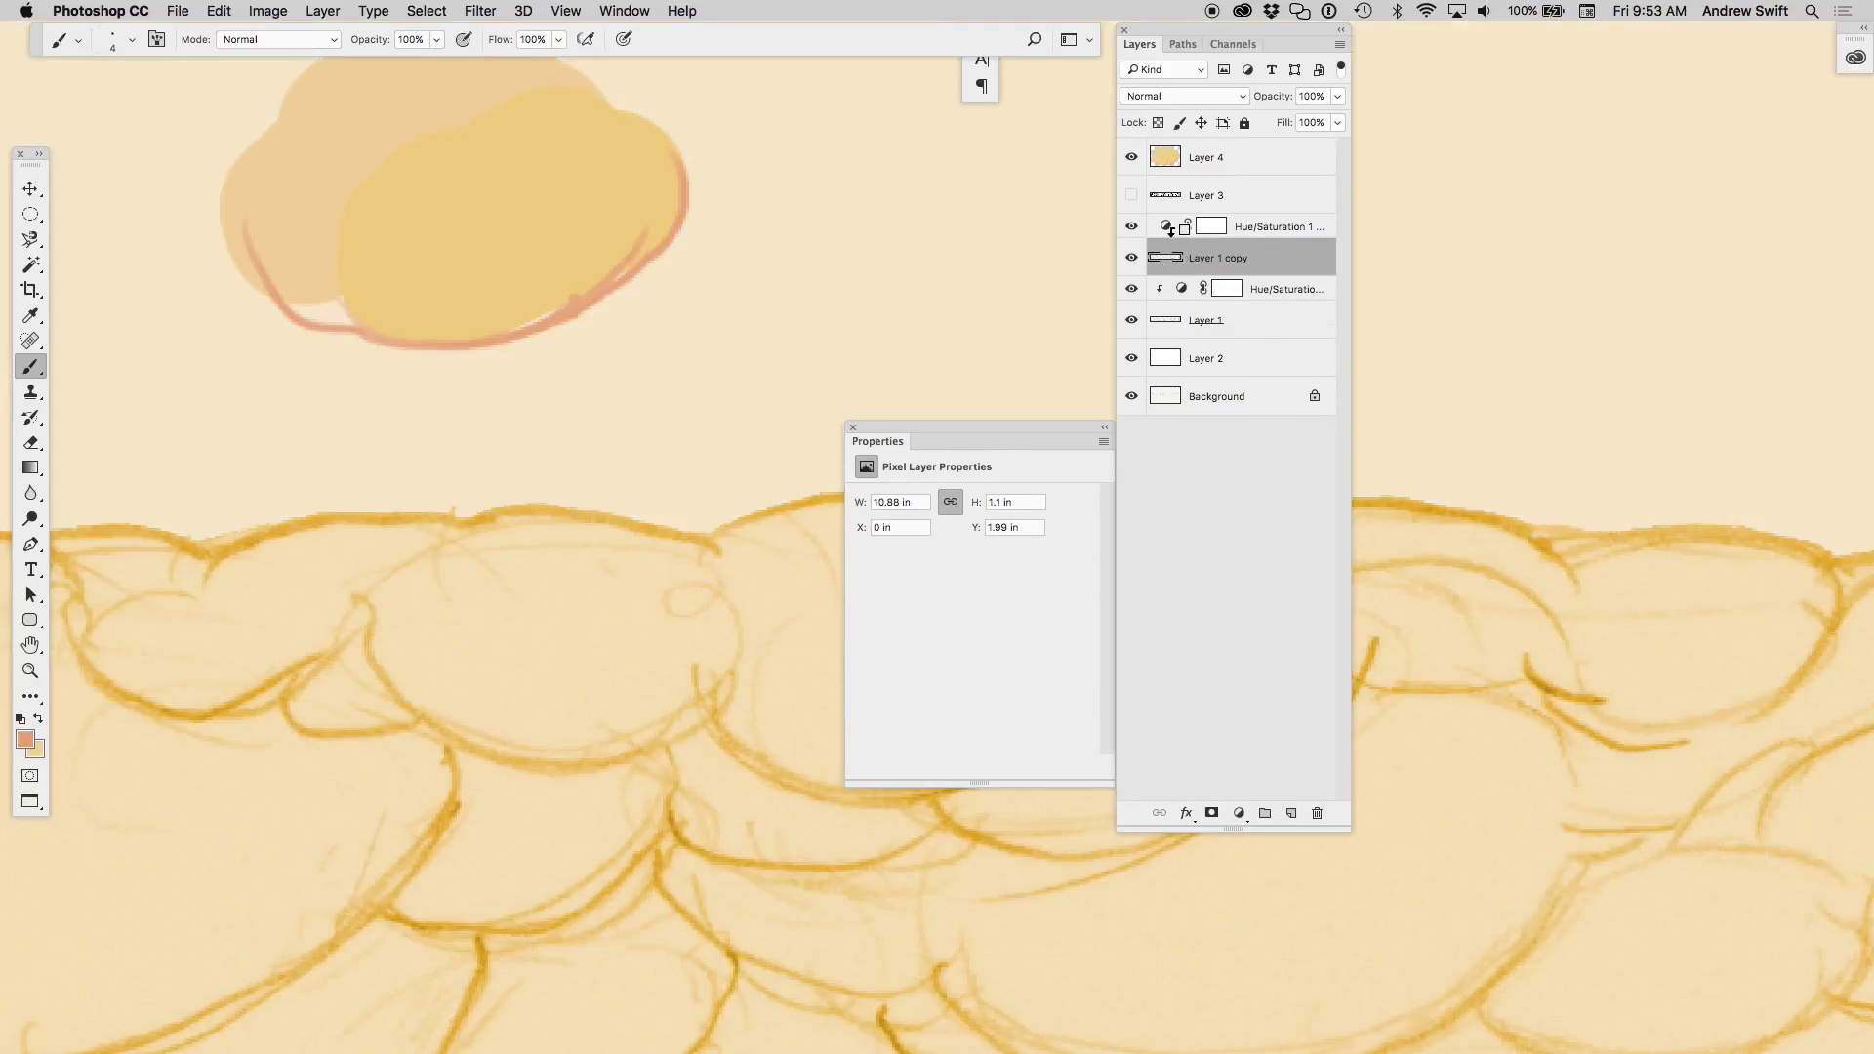
{"action": "left_click", "coordinate": [1171, 234], "text": "alt"}
- Rename Layer 1 copy to 'Lines' and Layer 1 to 'Fat'
{"action": "double_click", "coordinate": [1223, 258]}
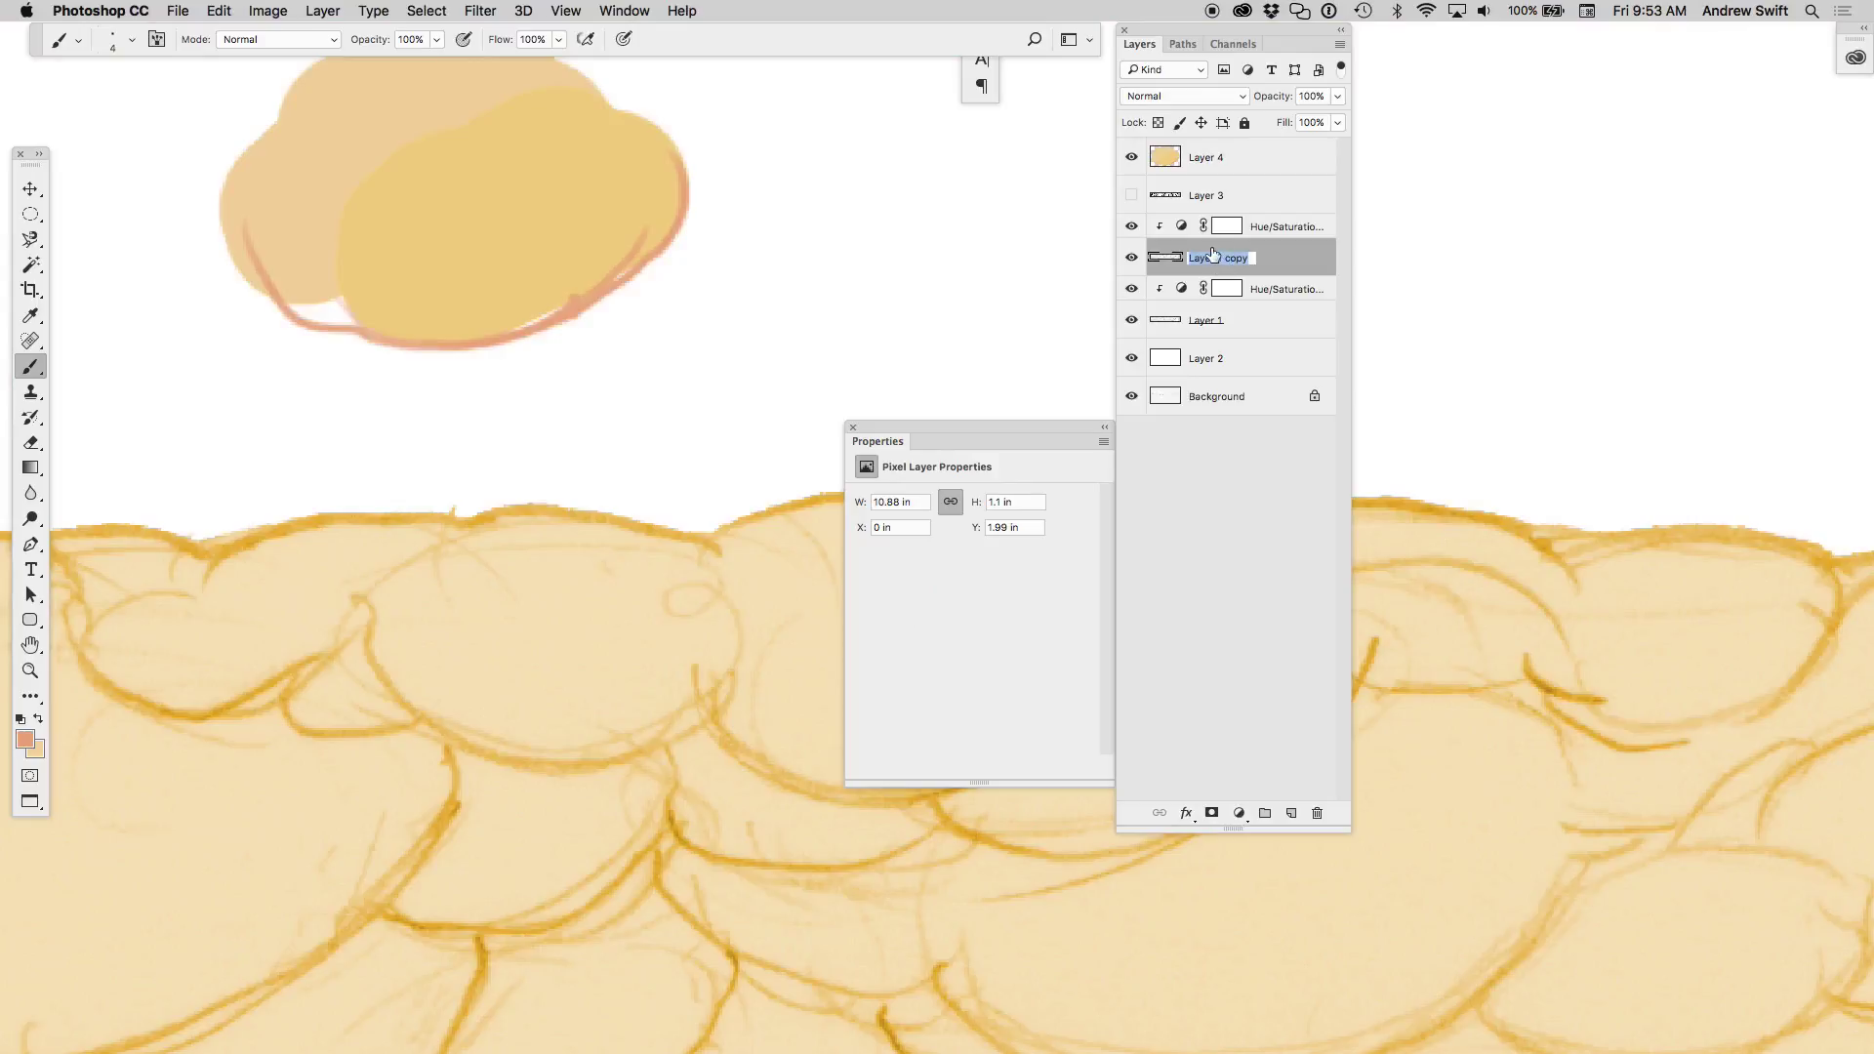
{"action": "type", "text": "Lines"}
{"action": "double_click", "coordinate": [1211, 322]}
{"action": "type", "text": "Fat"}
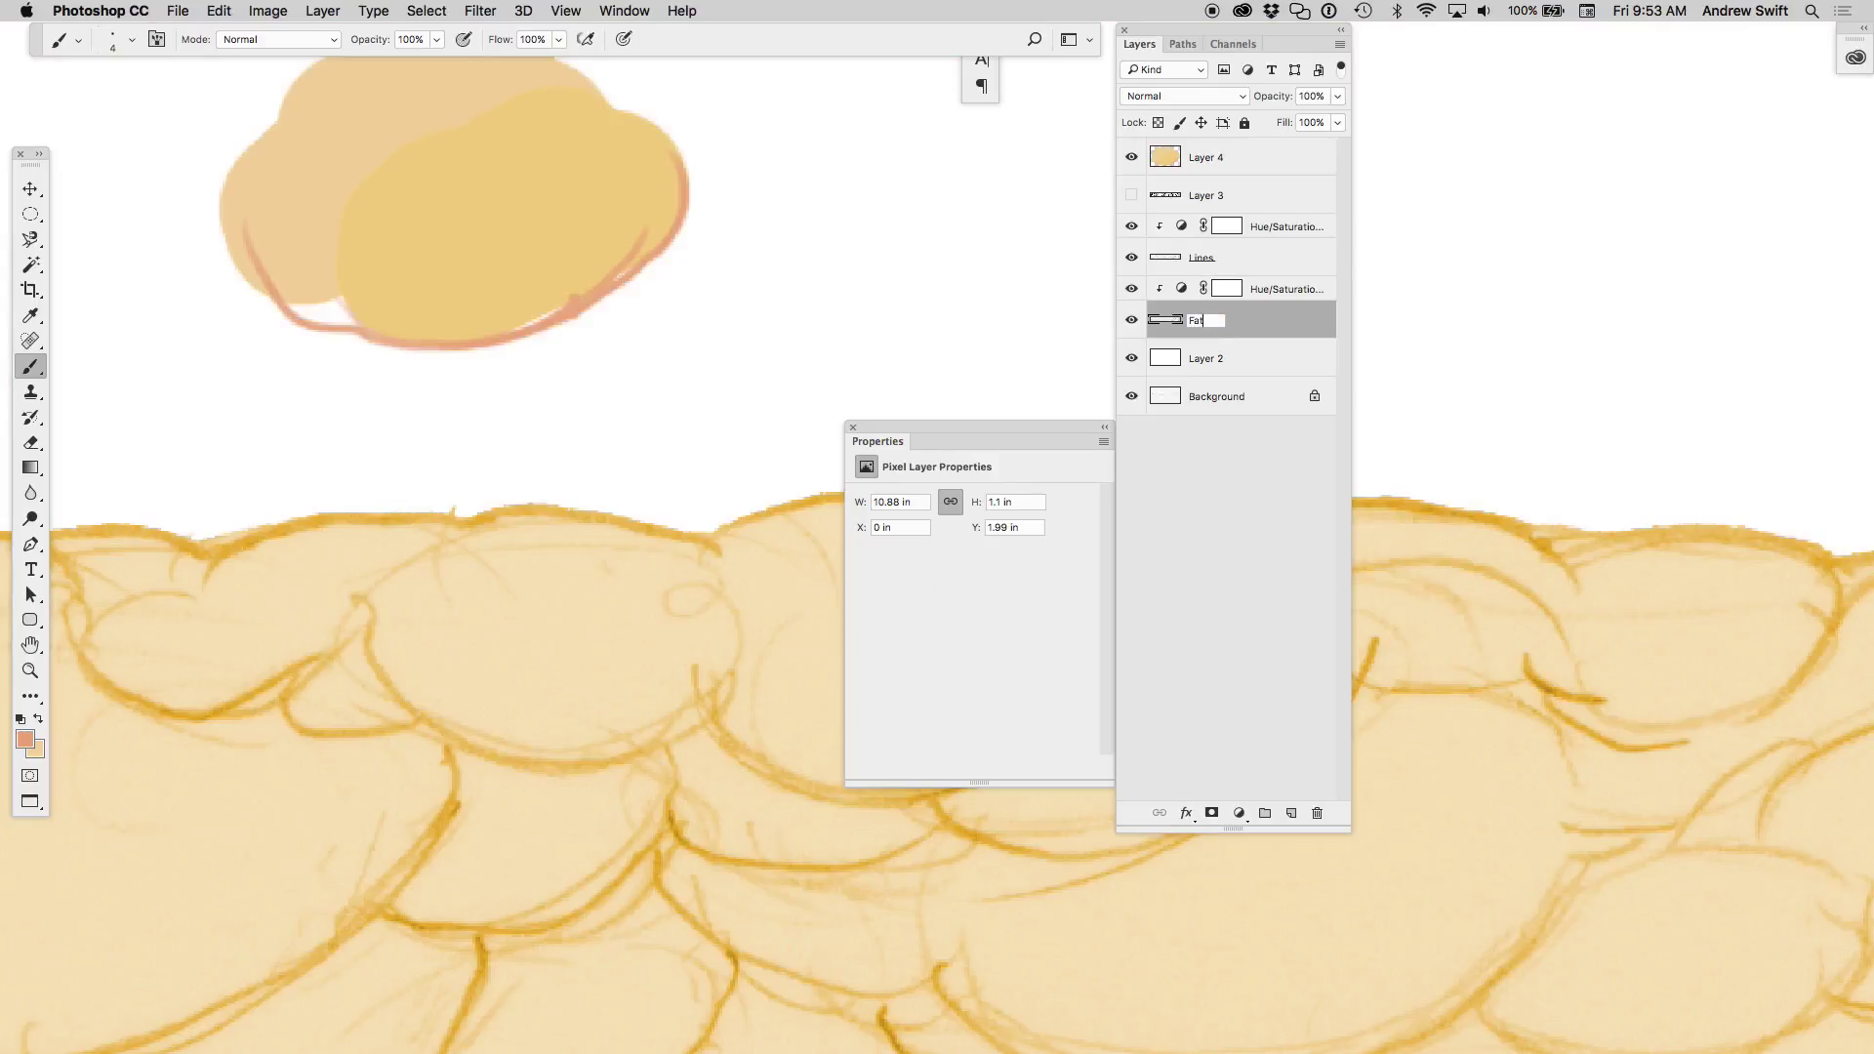
{"action": "key", "text": "Return"}
{"action": "left_click", "coordinate": [1182, 226]}
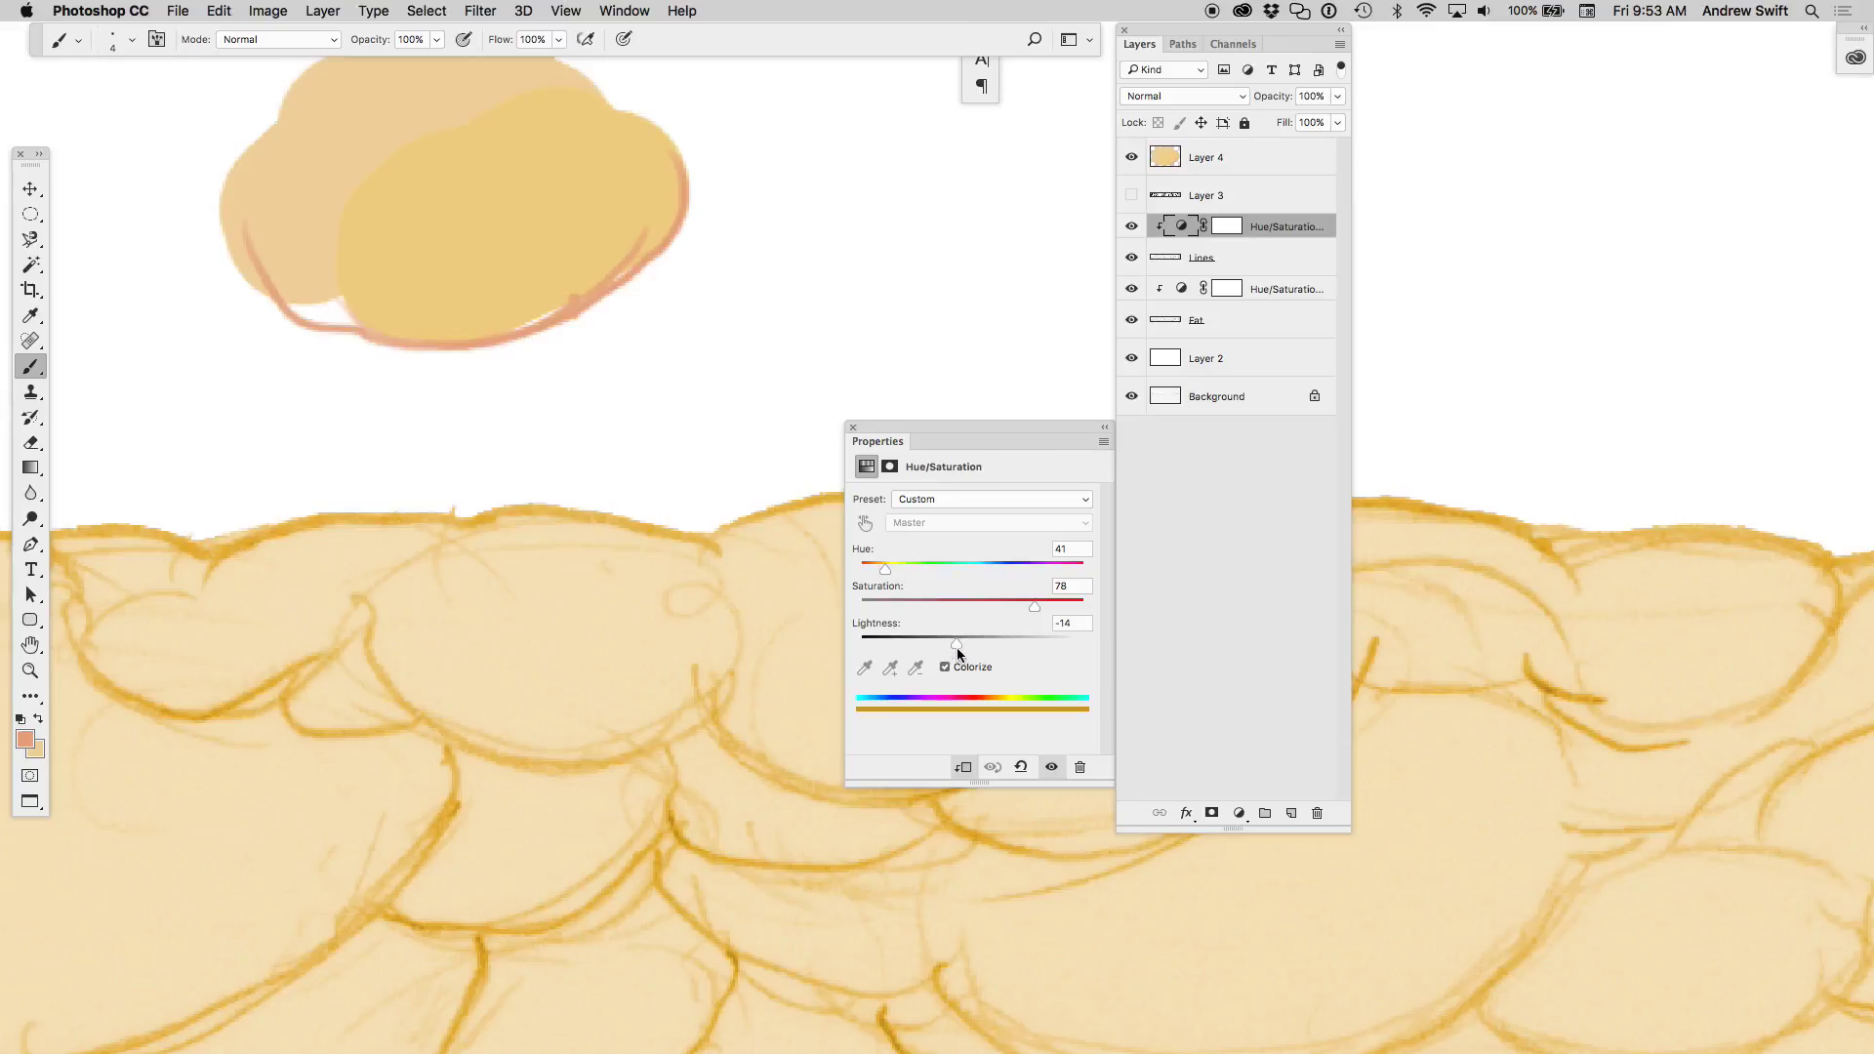
- Adjust the band's Hue/Saturation toward a pale, fully saturated peach
{"action": "left_click_drag", "start_coordinate": [953, 642], "coordinate": [937, 642]}
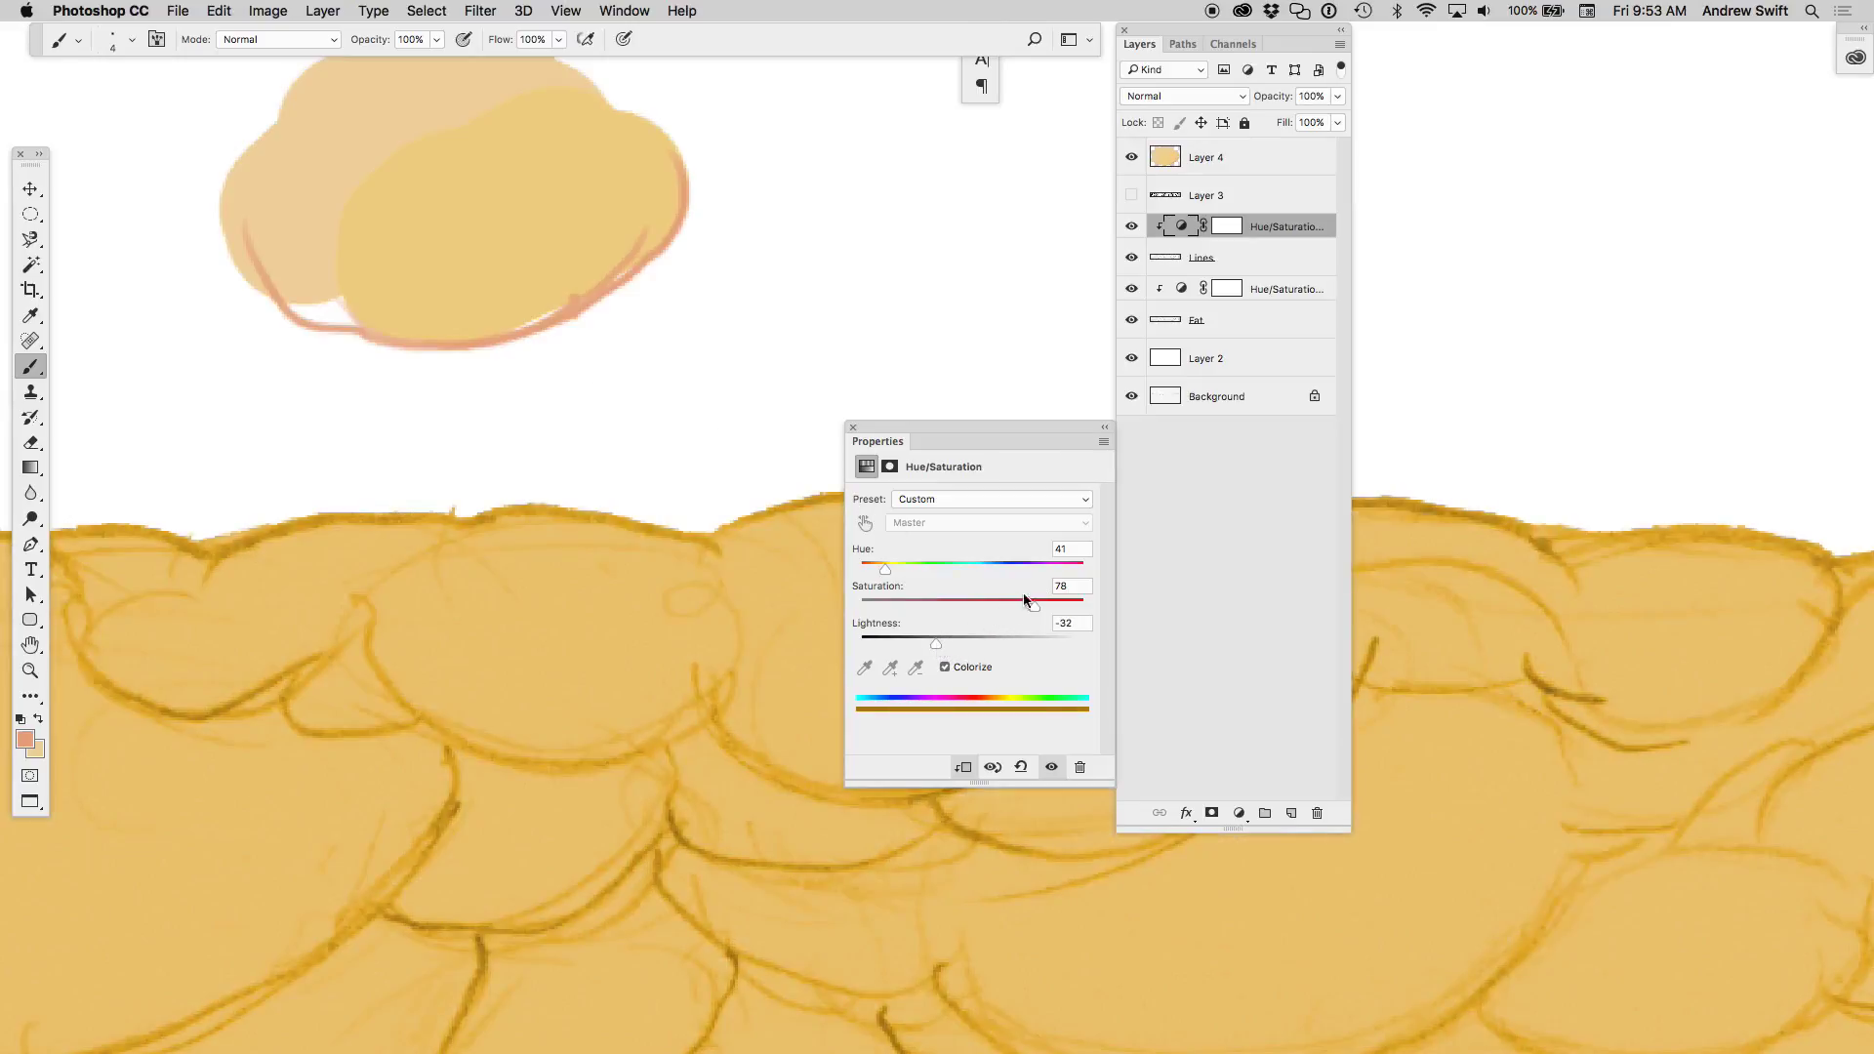
{"action": "left_click_drag", "start_coordinate": [1034, 605], "coordinate": [1082, 604]}
{"action": "left_click_drag", "start_coordinate": [882, 573], "coordinate": [943, 642]}
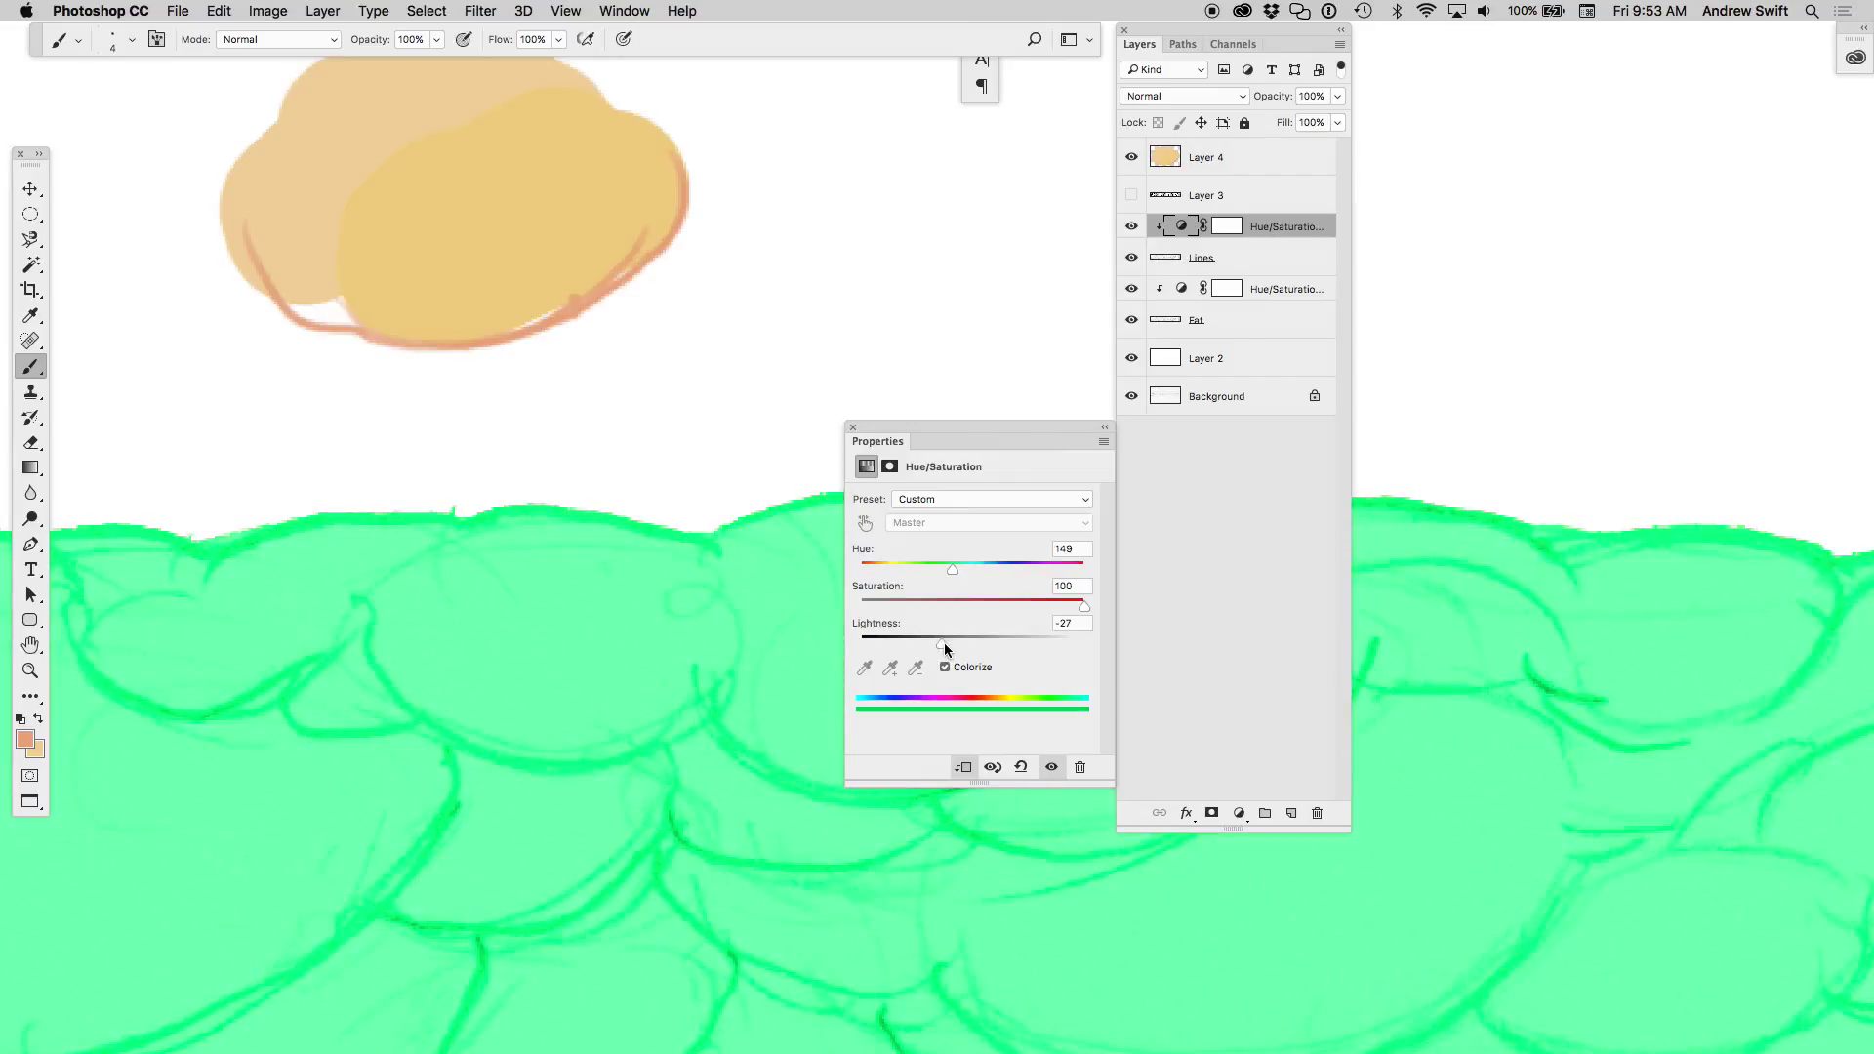
{"action": "left_click_drag", "start_coordinate": [955, 565], "coordinate": [875, 570]}
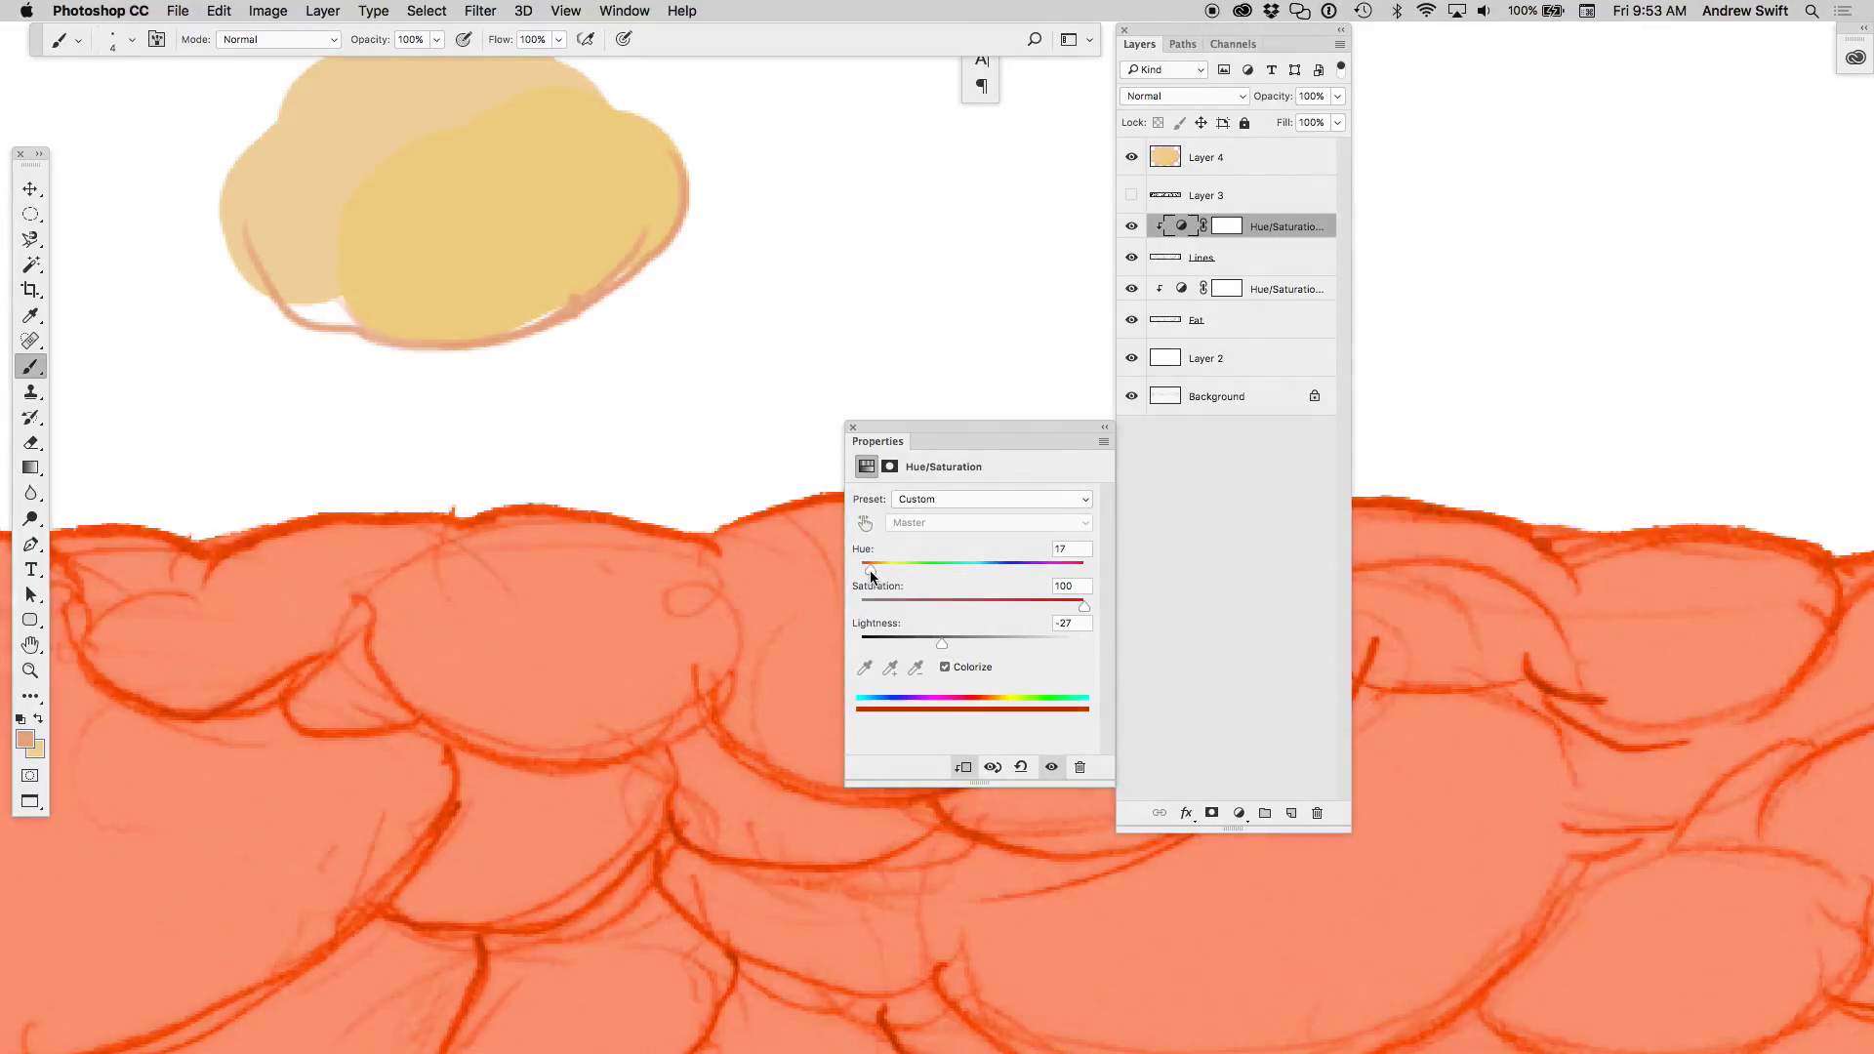
{"action": "left_click_drag", "start_coordinate": [943, 645], "coordinate": [969, 645]}
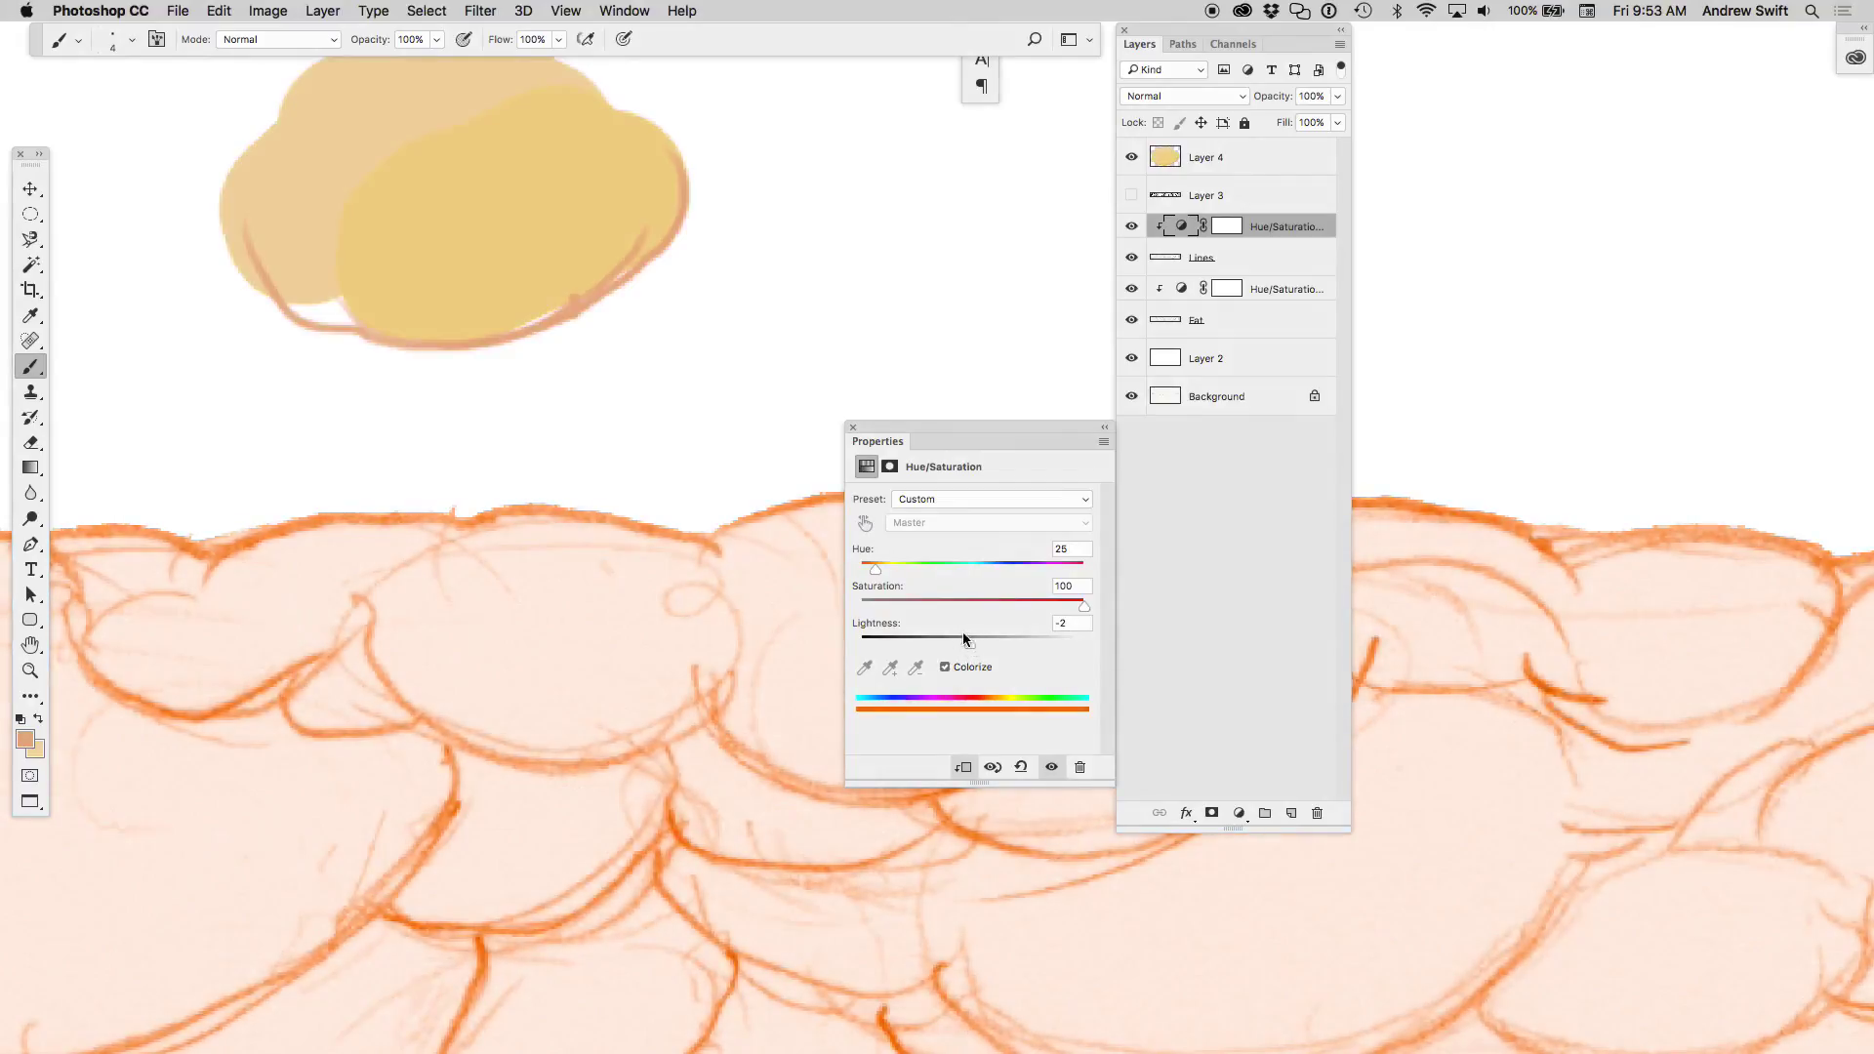
- Move the yellow blob on Layer 4 slightly down and right
{"action": "left_click", "coordinate": [1199, 173]}
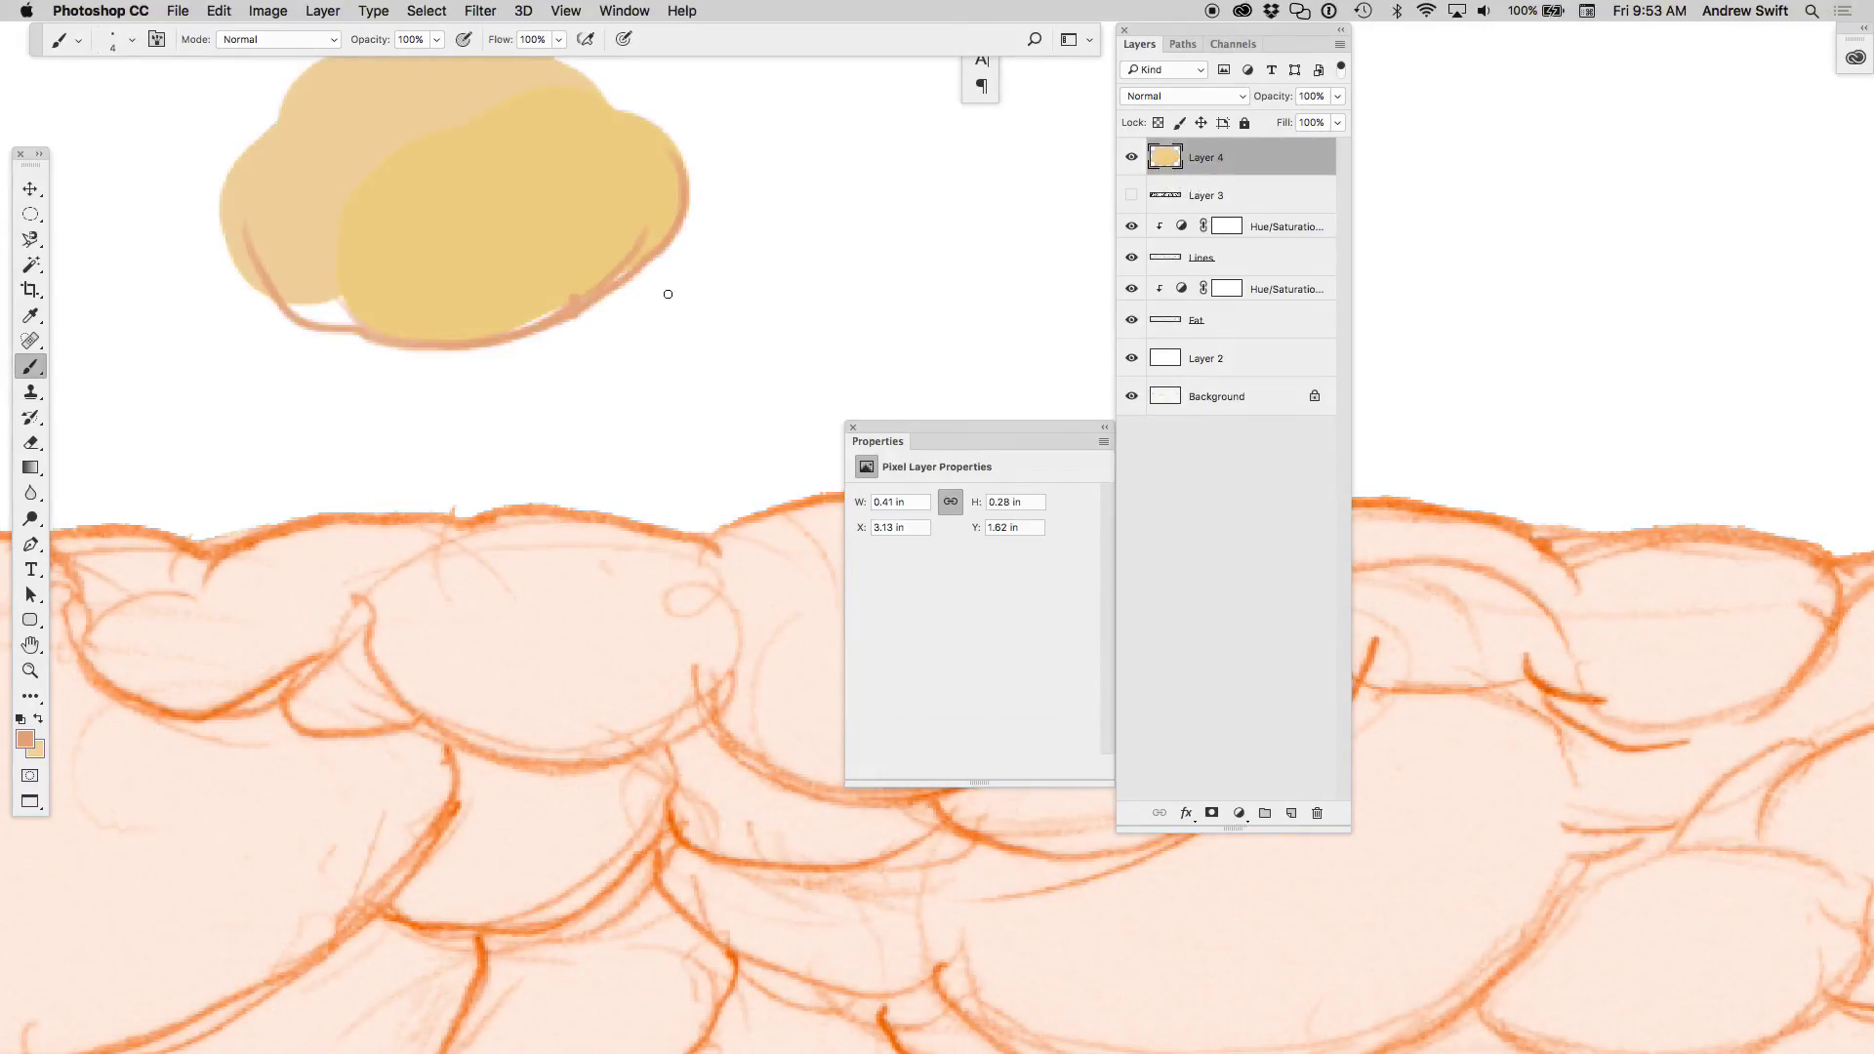
{"action": "key", "text": "v"}
{"action": "left_click_drag", "start_coordinate": [668, 294], "coordinate": [692, 427]}
{"action": "left_click", "coordinate": [598, 499], "text": "super"}
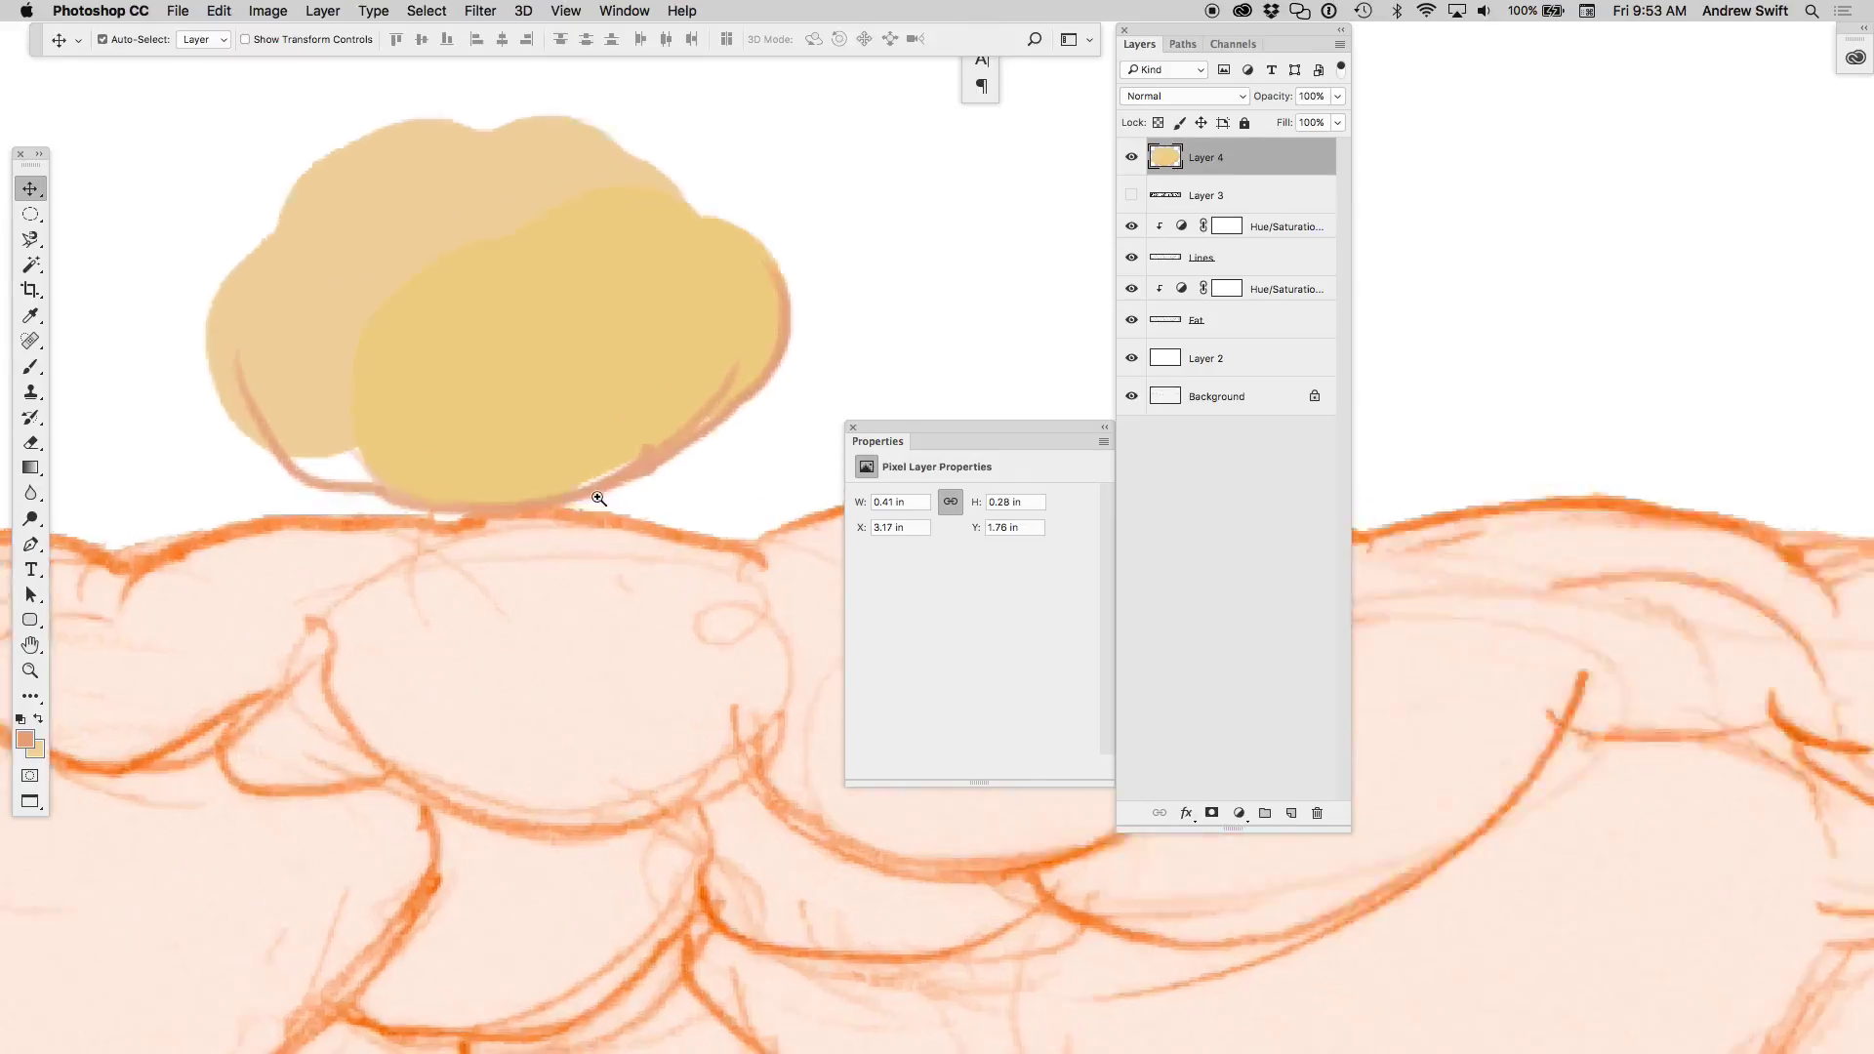
{"action": "left_click_drag", "start_coordinate": [598, 499], "coordinate": [677, 598]}
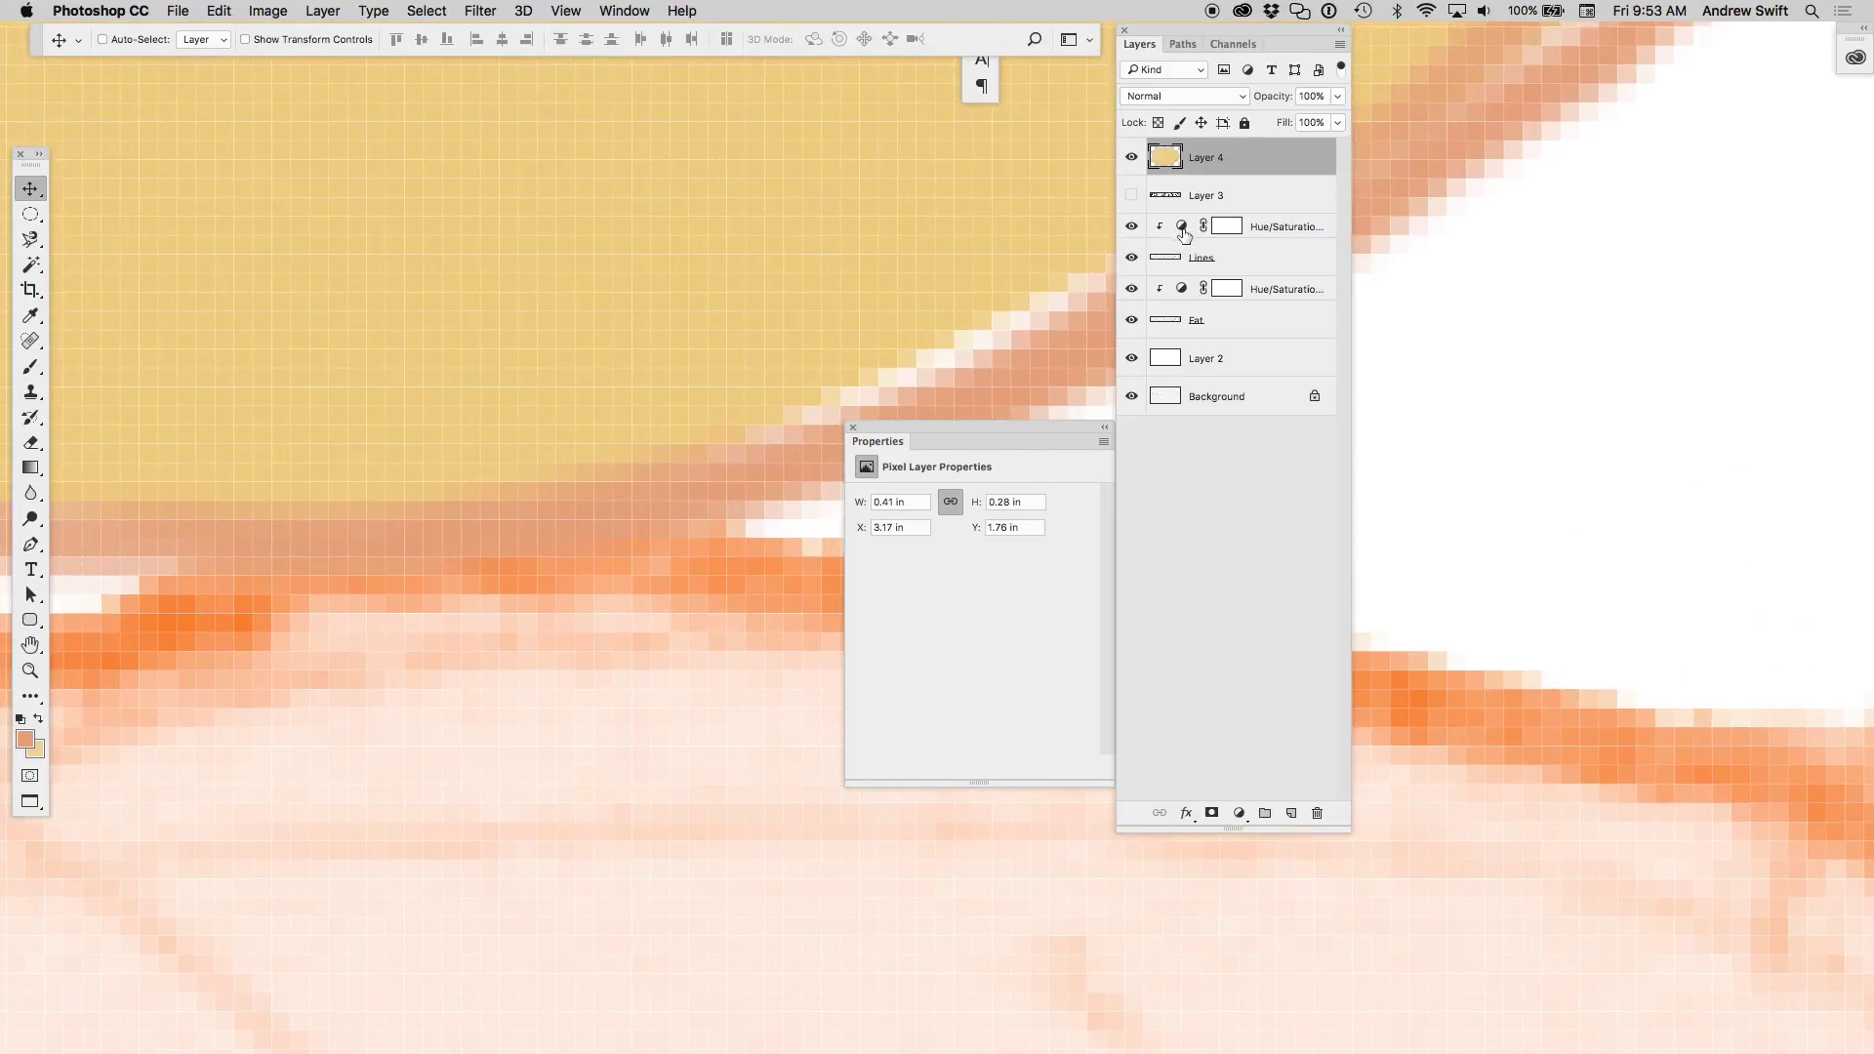
- Set the Lines' Hue/Saturation to Hue 19, Saturation 71, Lightness +8
{"action": "left_click", "coordinate": [1182, 229]}
{"action": "left_click_drag", "start_coordinate": [875, 570], "coordinate": [877, 574]}
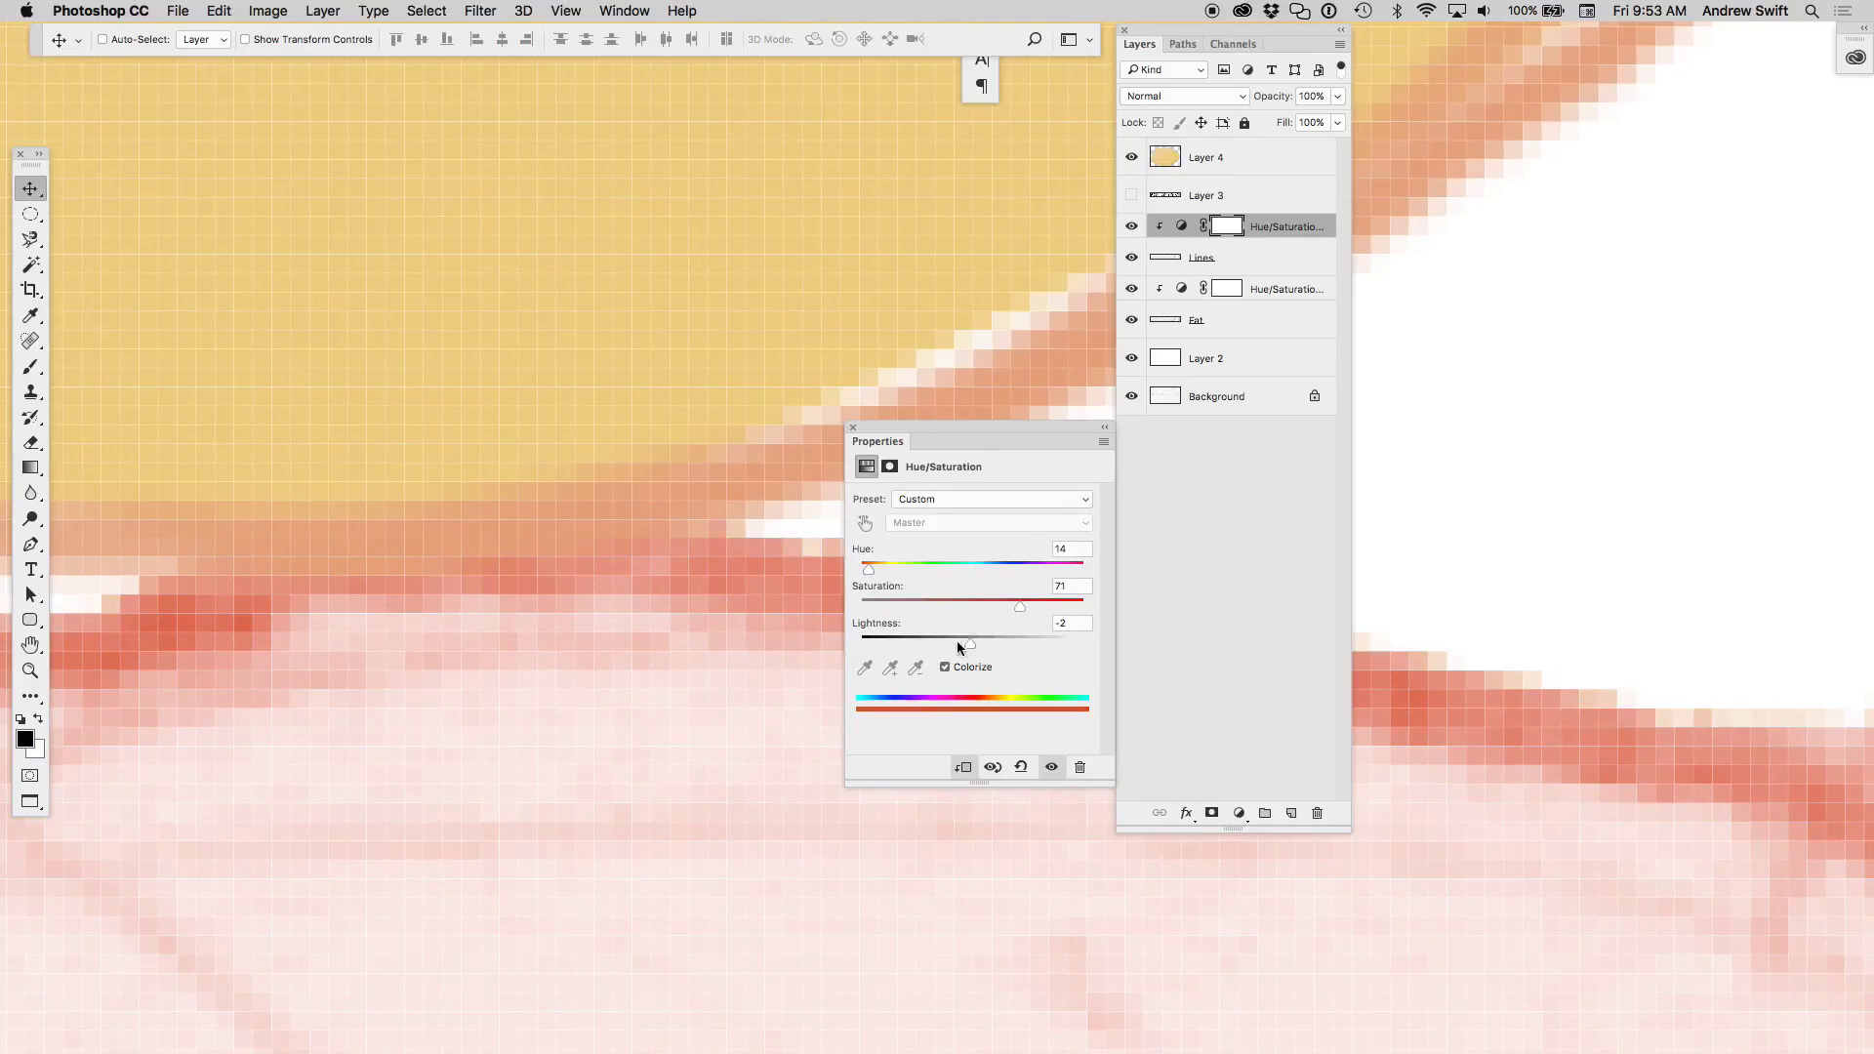
{"action": "left_click_drag", "start_coordinate": [958, 646], "coordinate": [979, 646]}
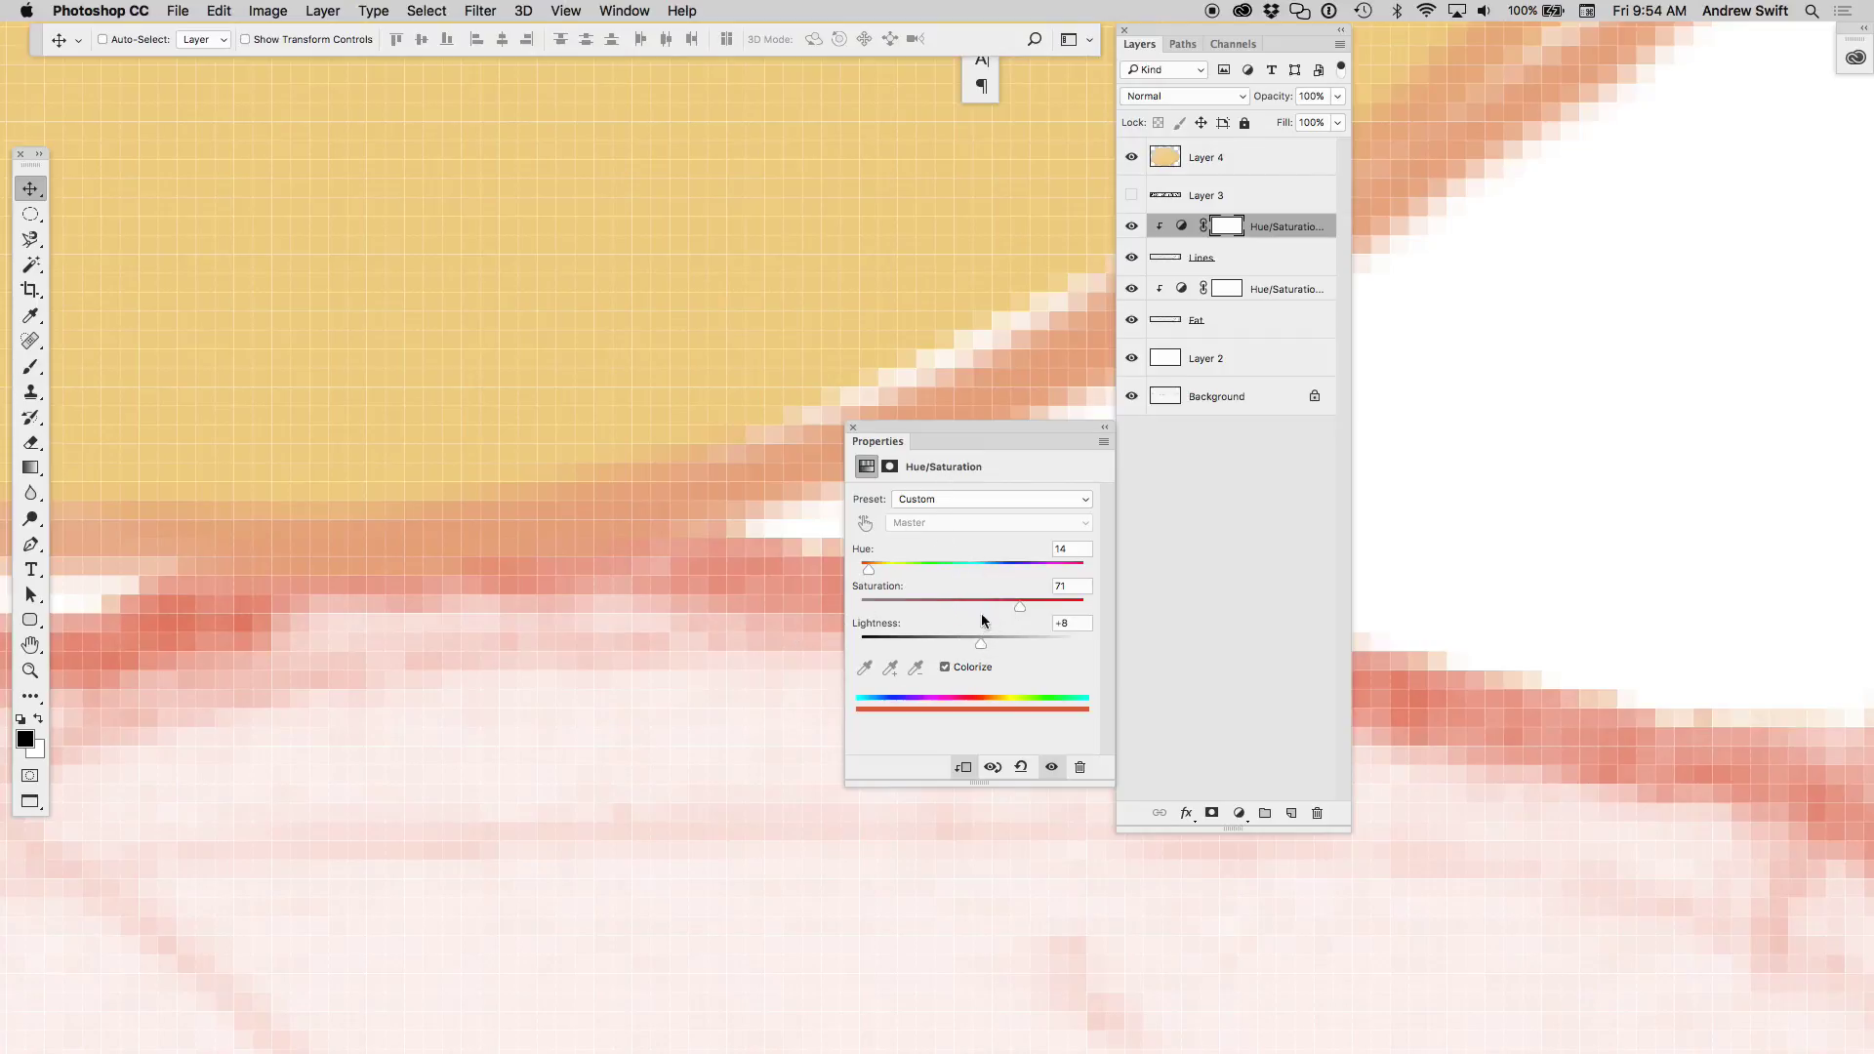
{"action": "left_click_drag", "start_coordinate": [877, 569], "coordinate": [874, 571]}
{"action": "scroll", "coordinate": [765, 681], "scroll_direction": "down", "scroll_amount": 3}
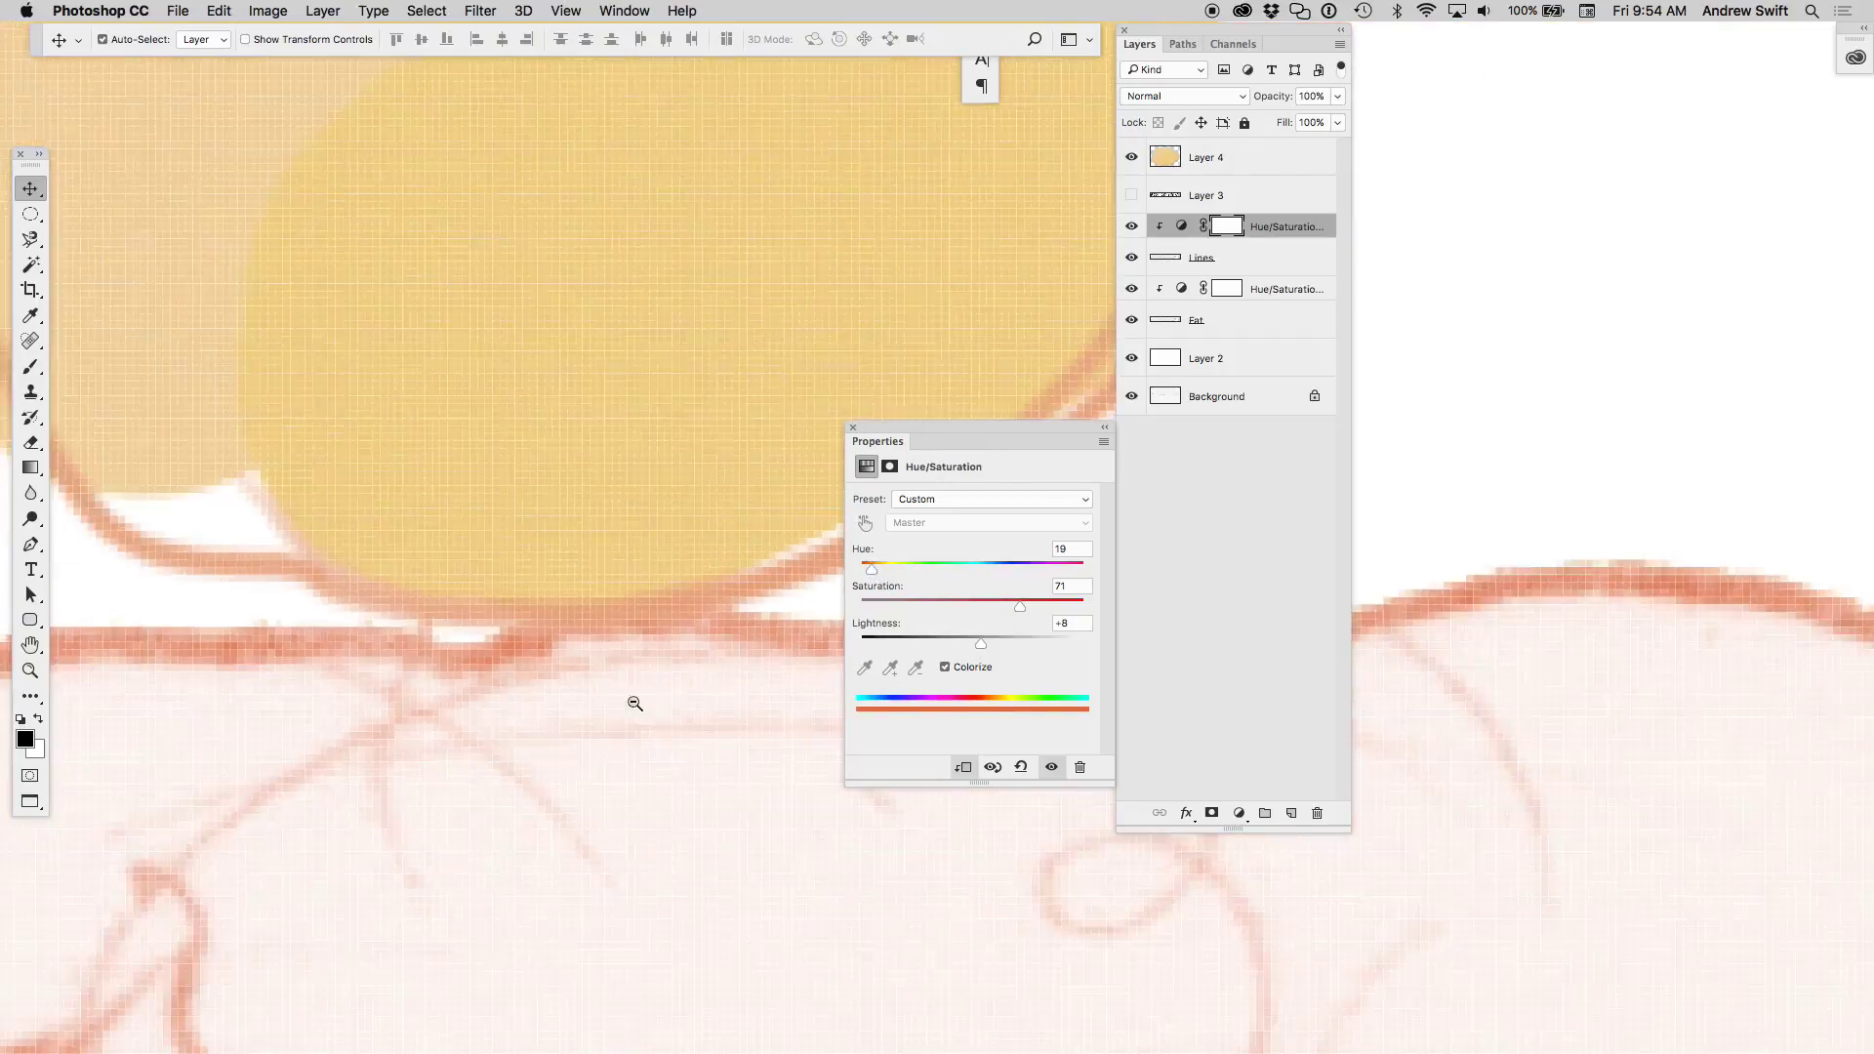
{"action": "scroll", "coordinate": [636, 702], "scroll_direction": "down", "scroll_amount": 3}
{"action": "scroll", "coordinate": [702, 753], "scroll_direction": "down", "scroll_amount": 3}
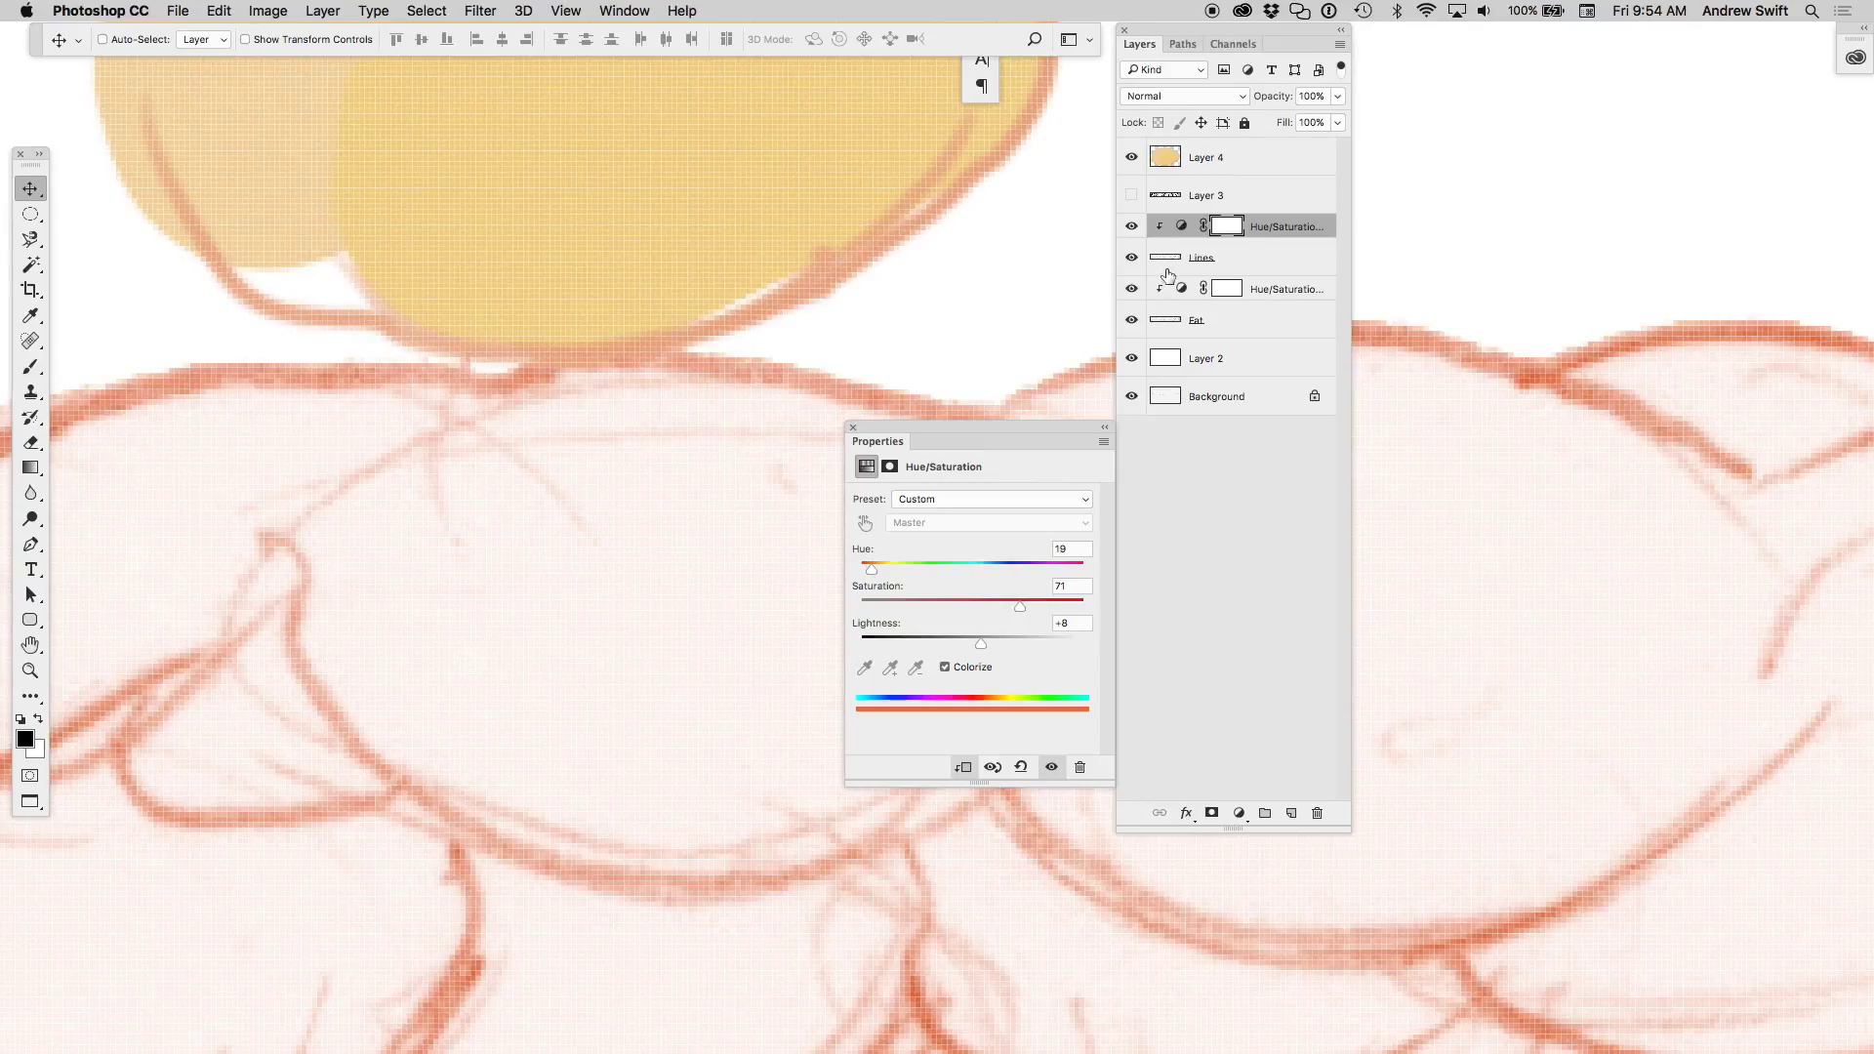
{"action": "left_click", "coordinate": [852, 428]}
- Set the Hue/Saturation adjustment's Blend If to exclude its lighter tones
{"action": "left_click_drag", "start_coordinate": [1246, 39], "coordinate": [1626, 48]}
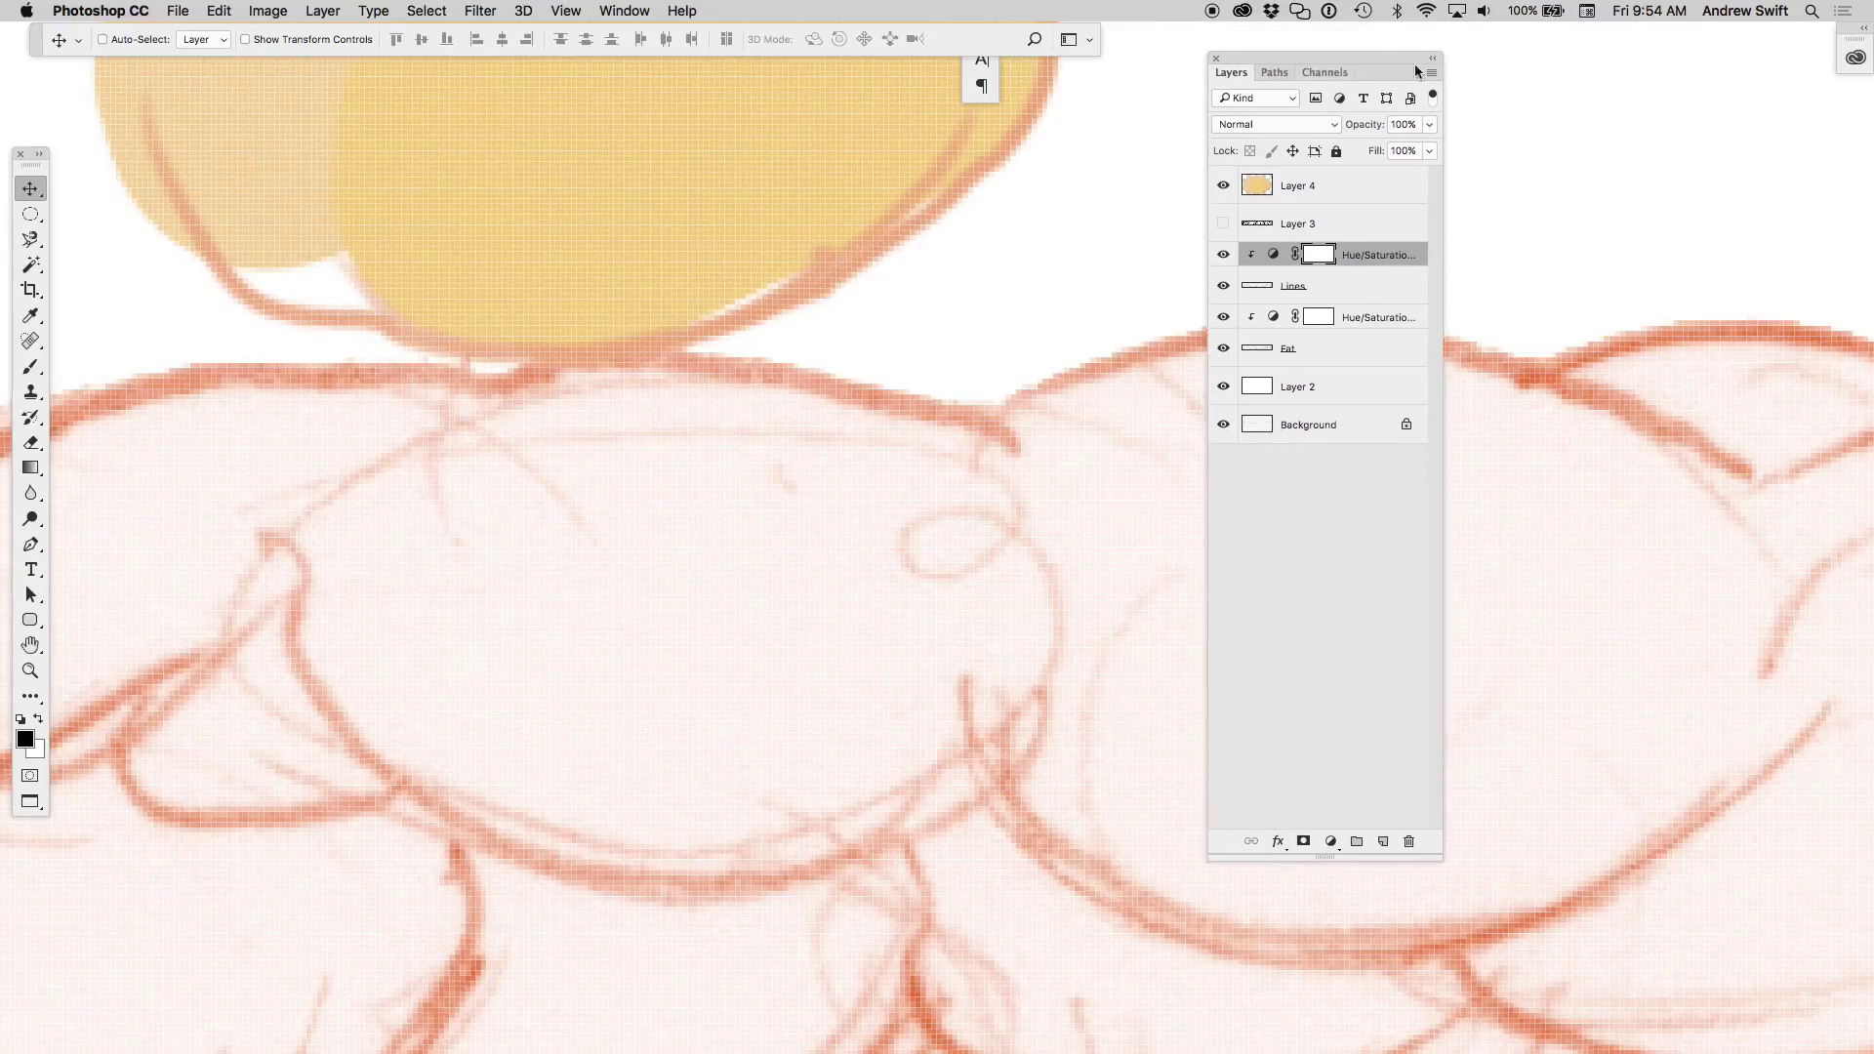
{"action": "double_click", "coordinate": [1694, 234]}
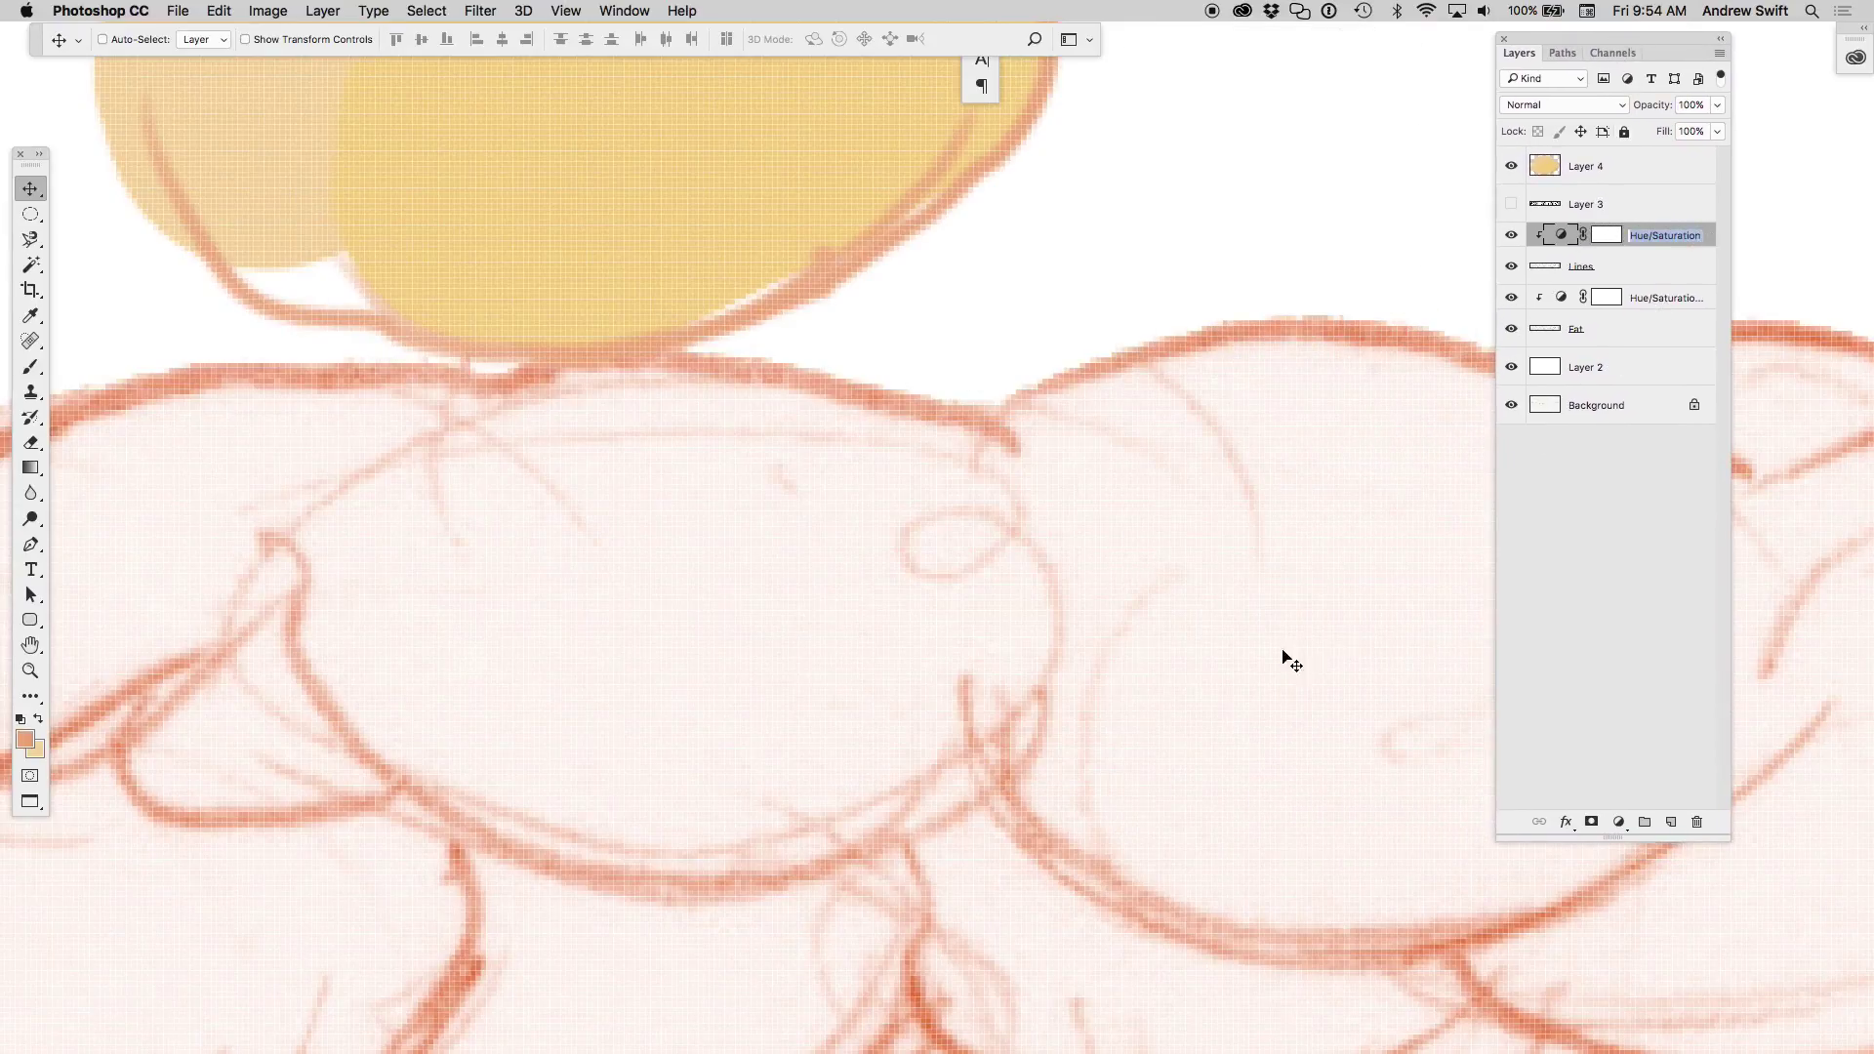
{"action": "key", "text": "Return"}
{"action": "double_click", "coordinate": [1707, 234]}
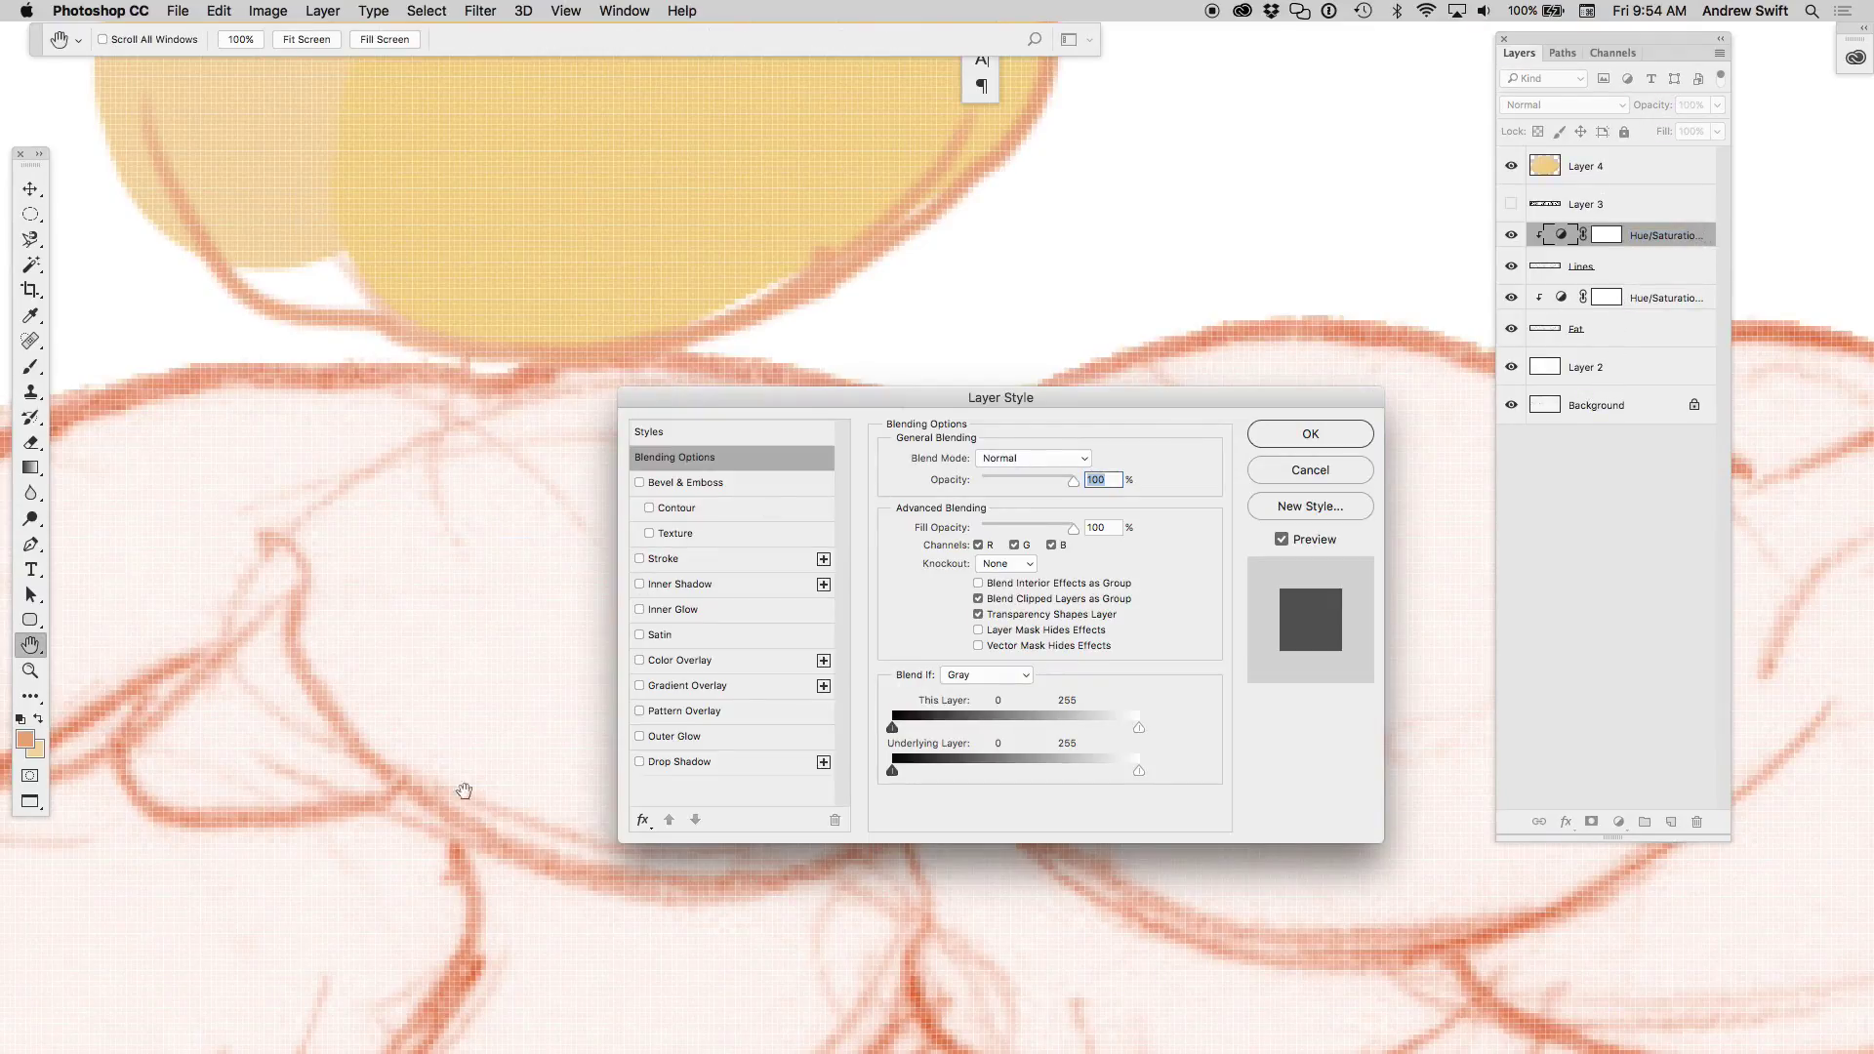
{"action": "left_click", "coordinate": [397, 791], "text": "alt"}
{"action": "left_click", "coordinate": [429, 734], "text": "alt"}
{"action": "left_click", "coordinate": [372, 737], "text": "alt"}
{"action": "left_click_drag", "start_coordinate": [402, 801], "coordinate": [434, 604]}
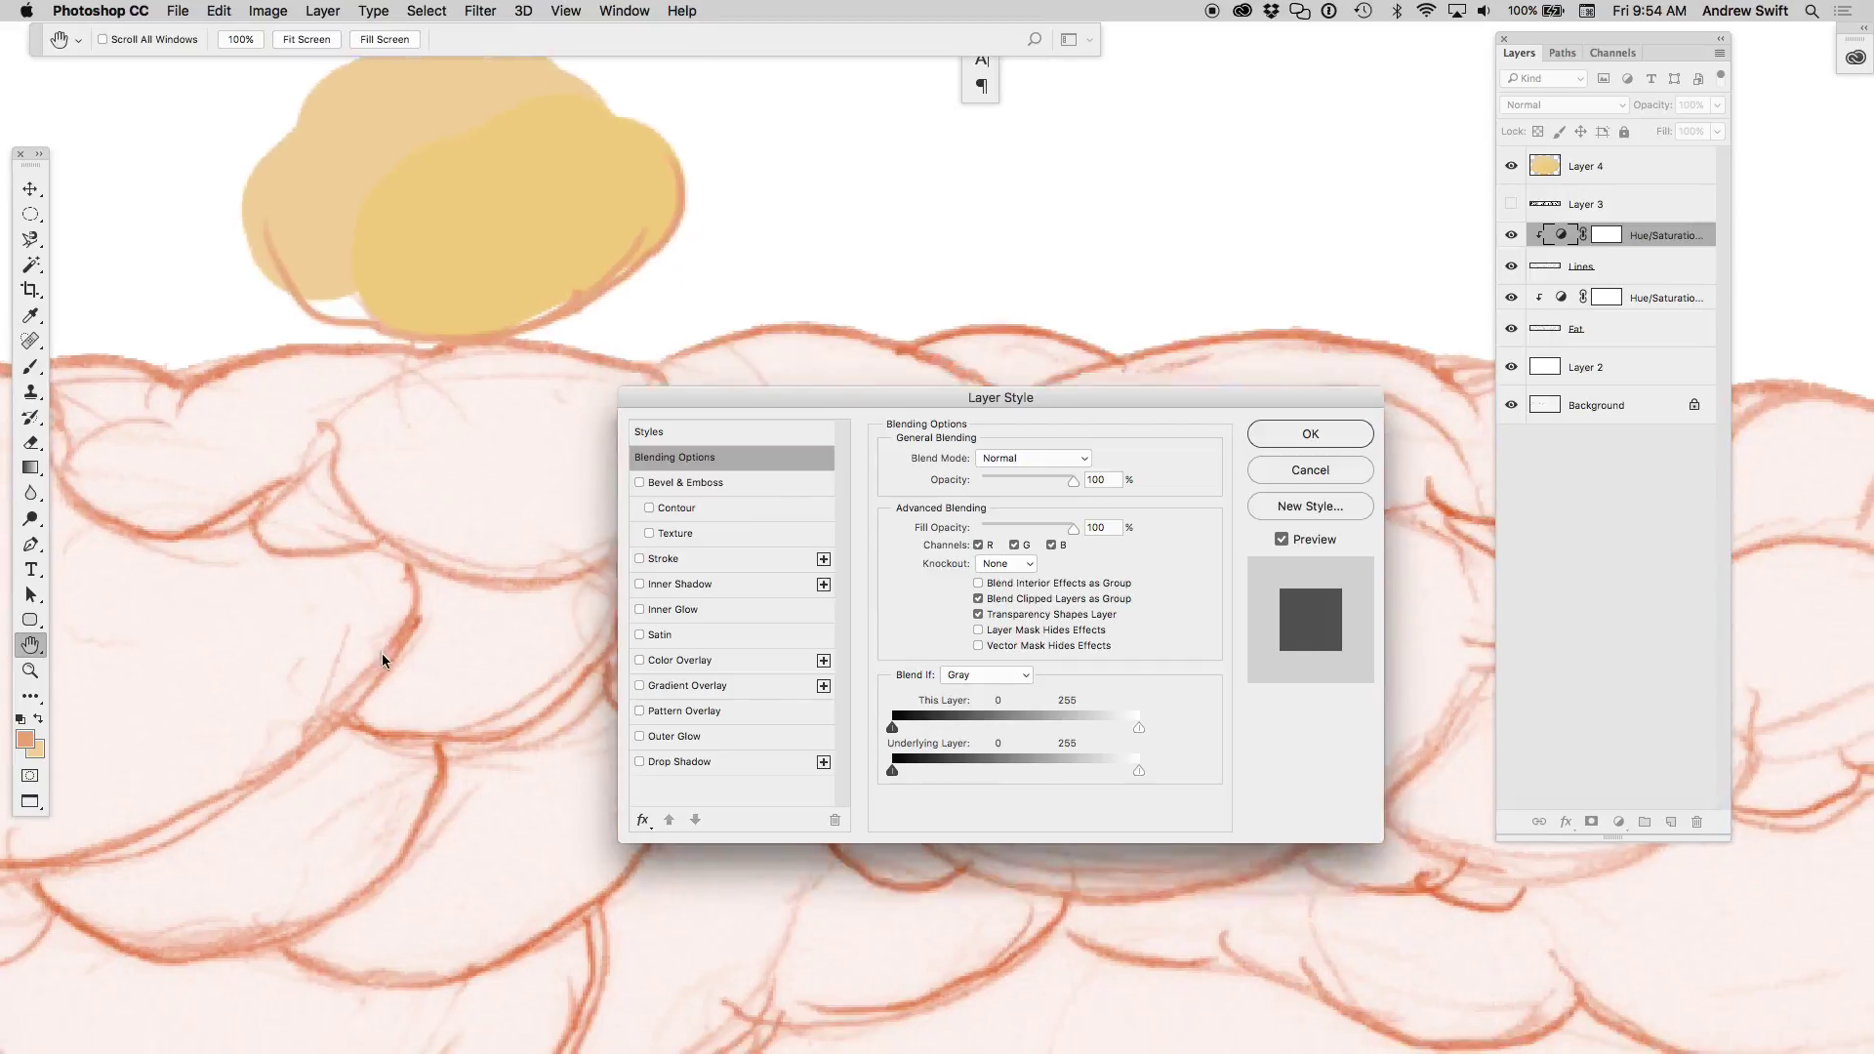
{"action": "left_click_drag", "start_coordinate": [739, 402], "coordinate": [1055, 346]}
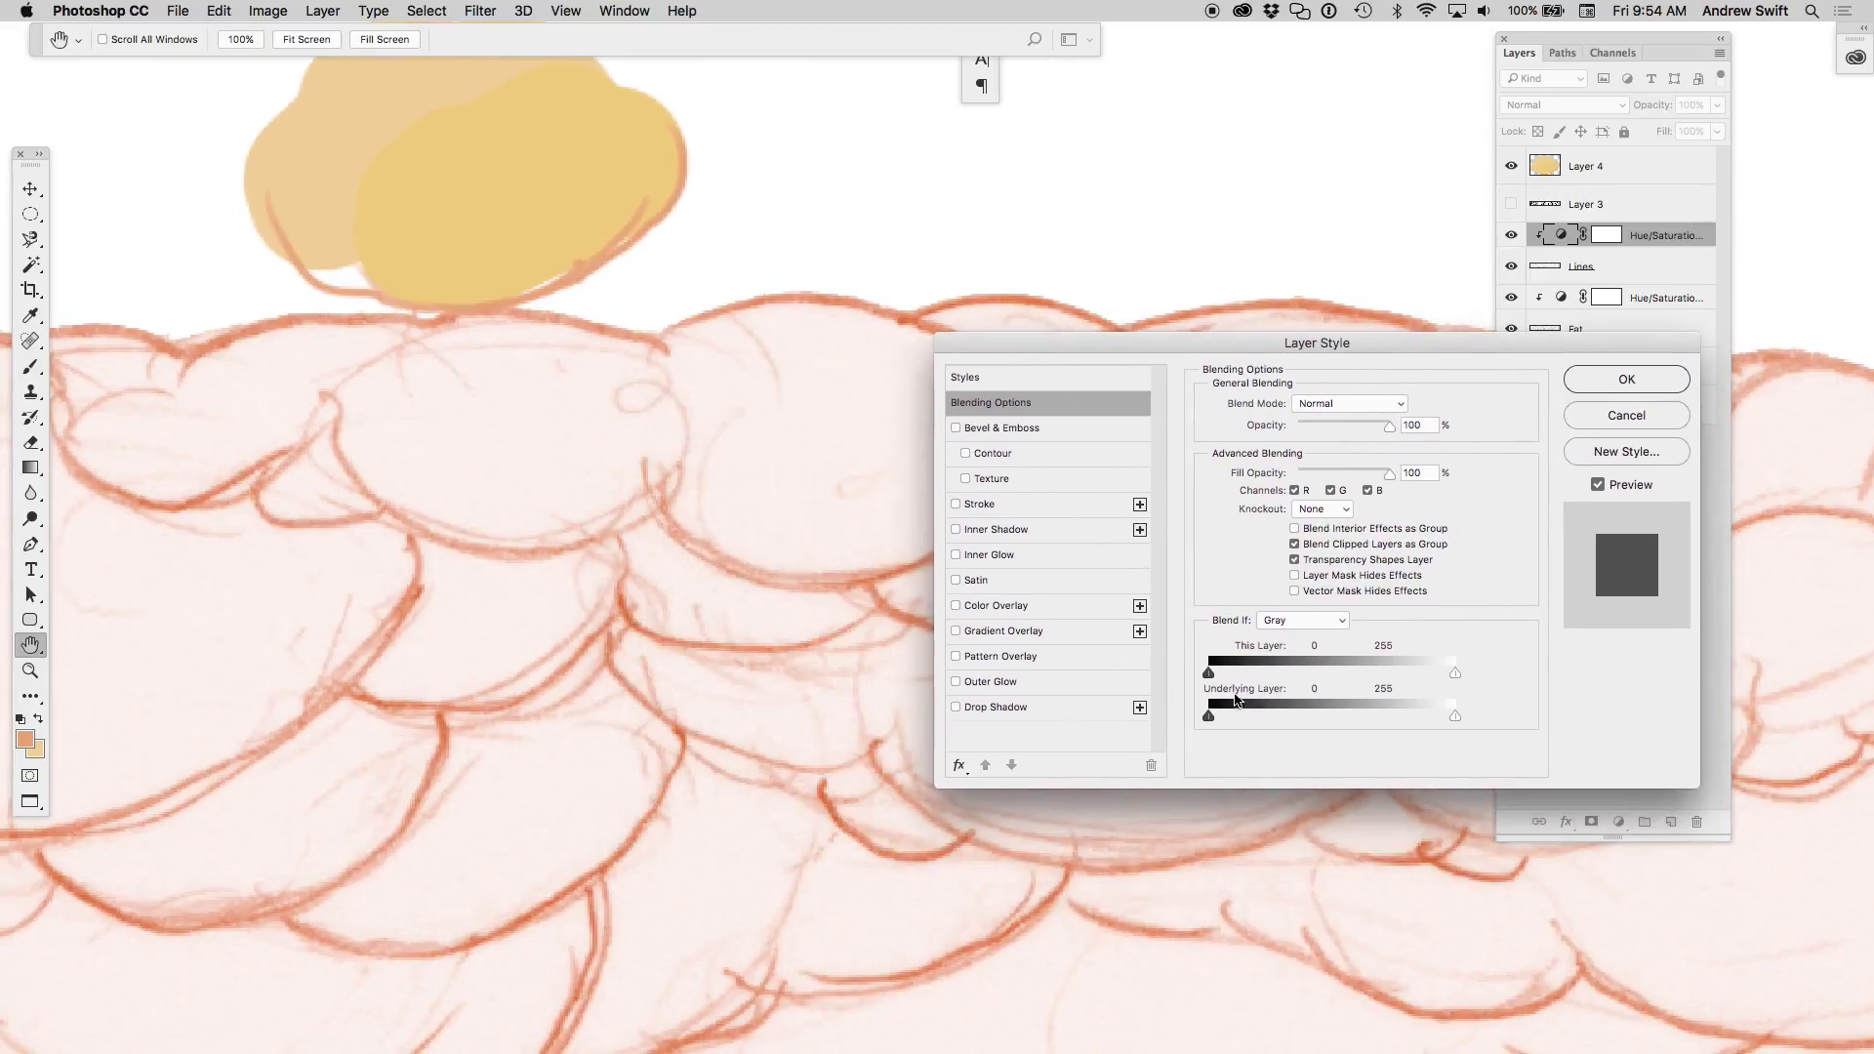
{"action": "left_click_drag", "start_coordinate": [1454, 673], "coordinate": [1395, 674]}
{"action": "left_click", "coordinate": [1627, 382]}
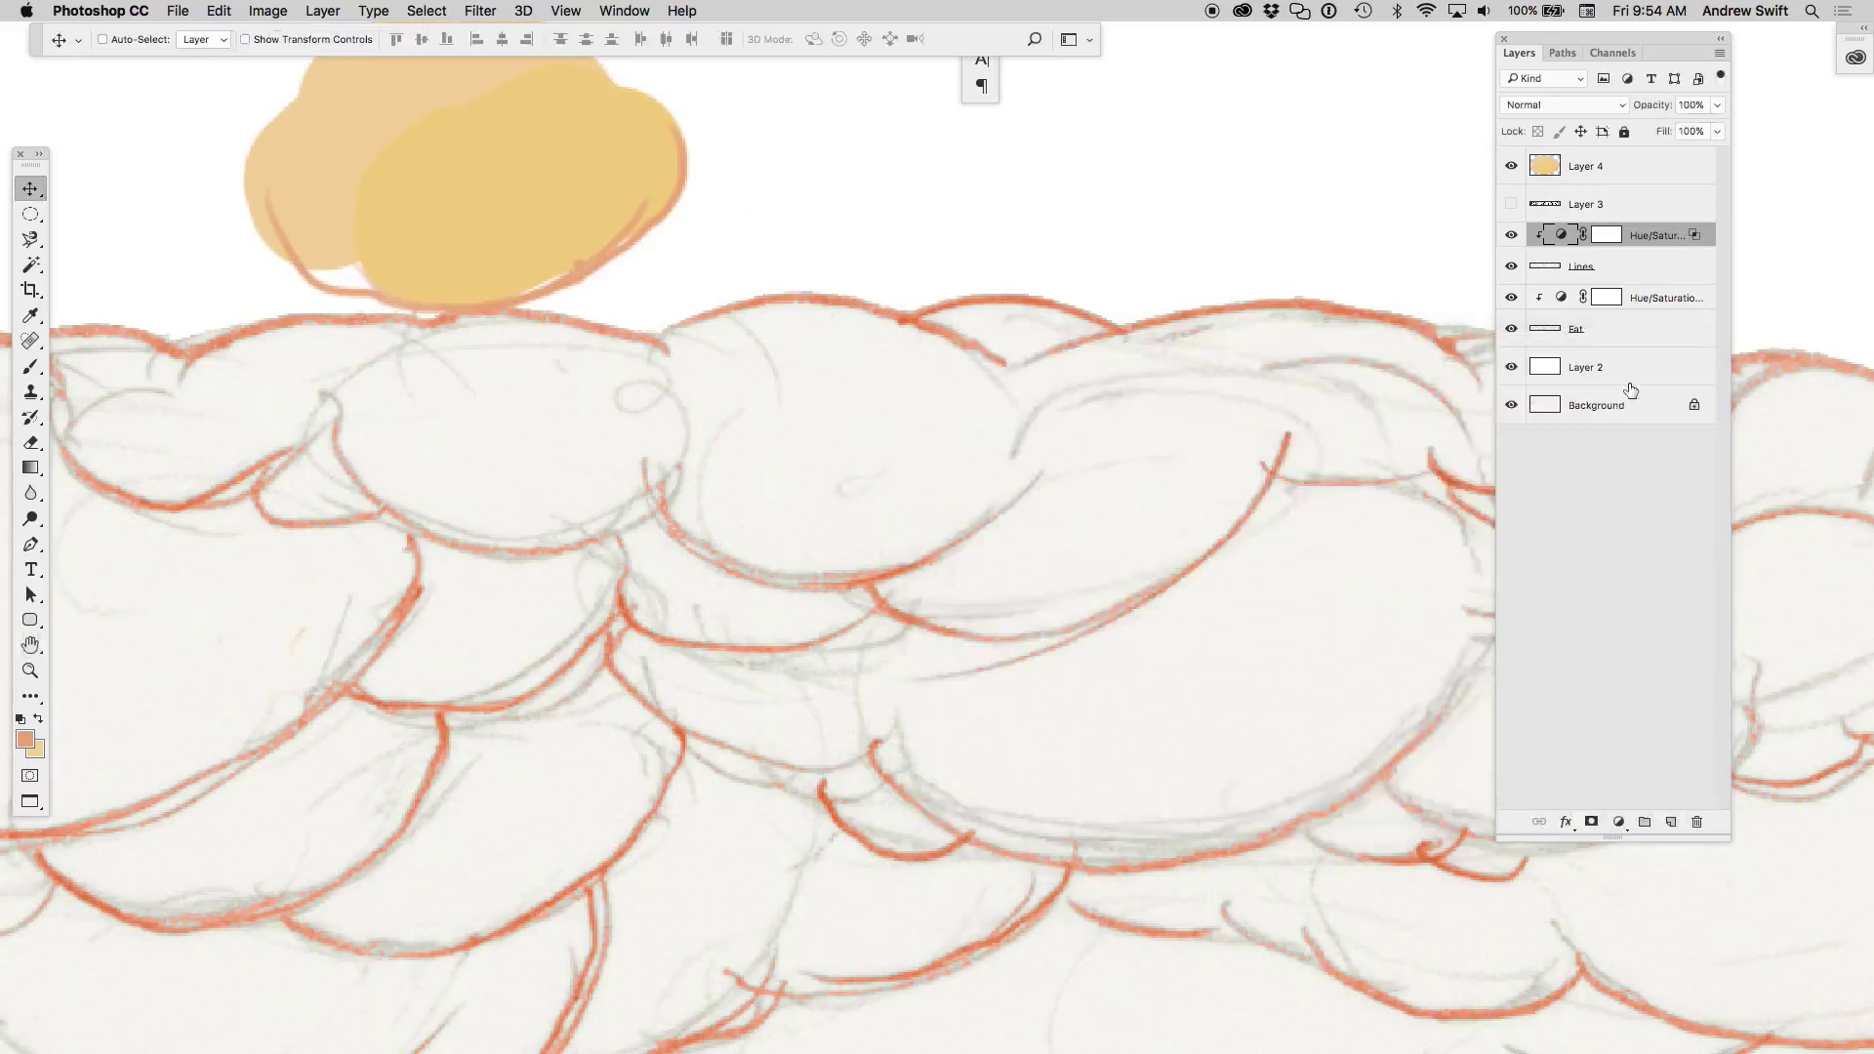
- Apply Blend If on the Lines layer so its lightest strokes fade out
{"action": "mouse_move", "coordinate": [1511, 234]}
{"action": "left_mouse_down"}
{"action": "mouse_move", "coordinate": [1511, 265]}
{"action": "mouse_move", "coordinate": [1511, 232]}
{"action": "left_mouse_up"}
{"action": "double_click", "coordinate": [1709, 235]}
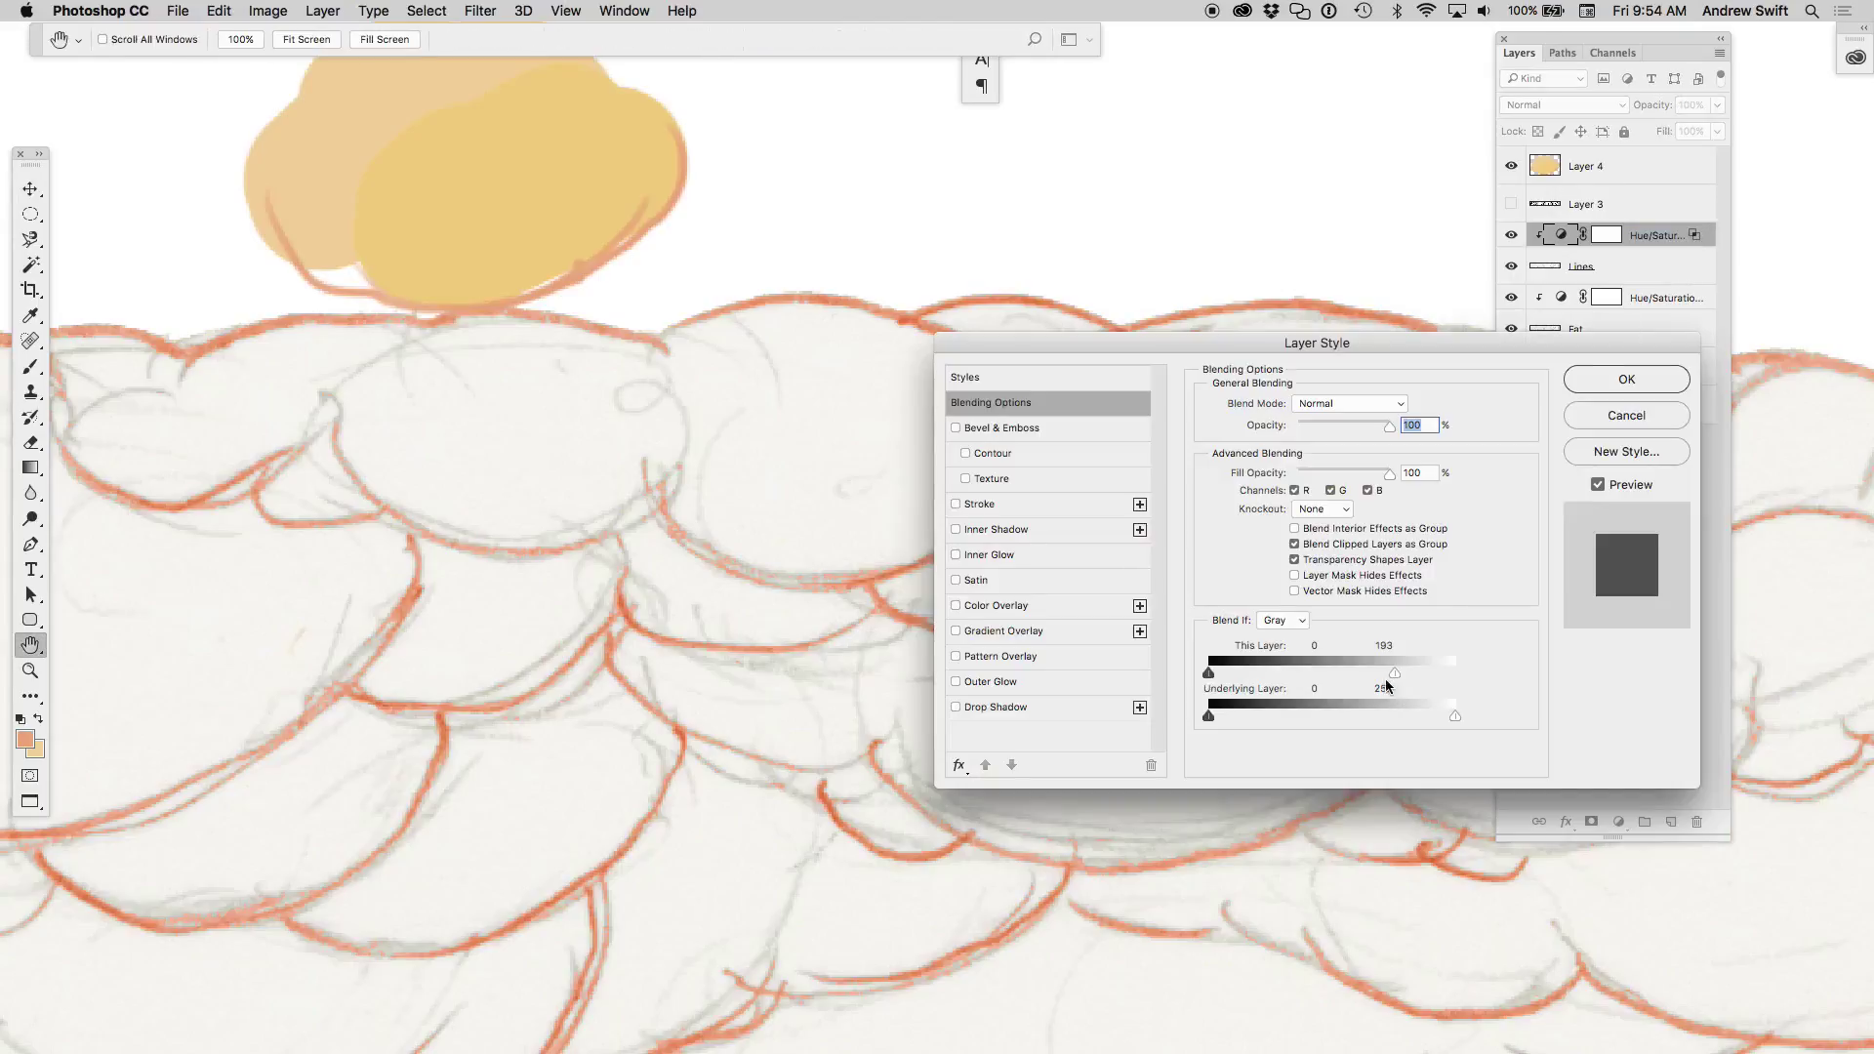
{"action": "left_click", "coordinate": [1655, 377]}
{"action": "double_click", "coordinate": [1665, 267]}
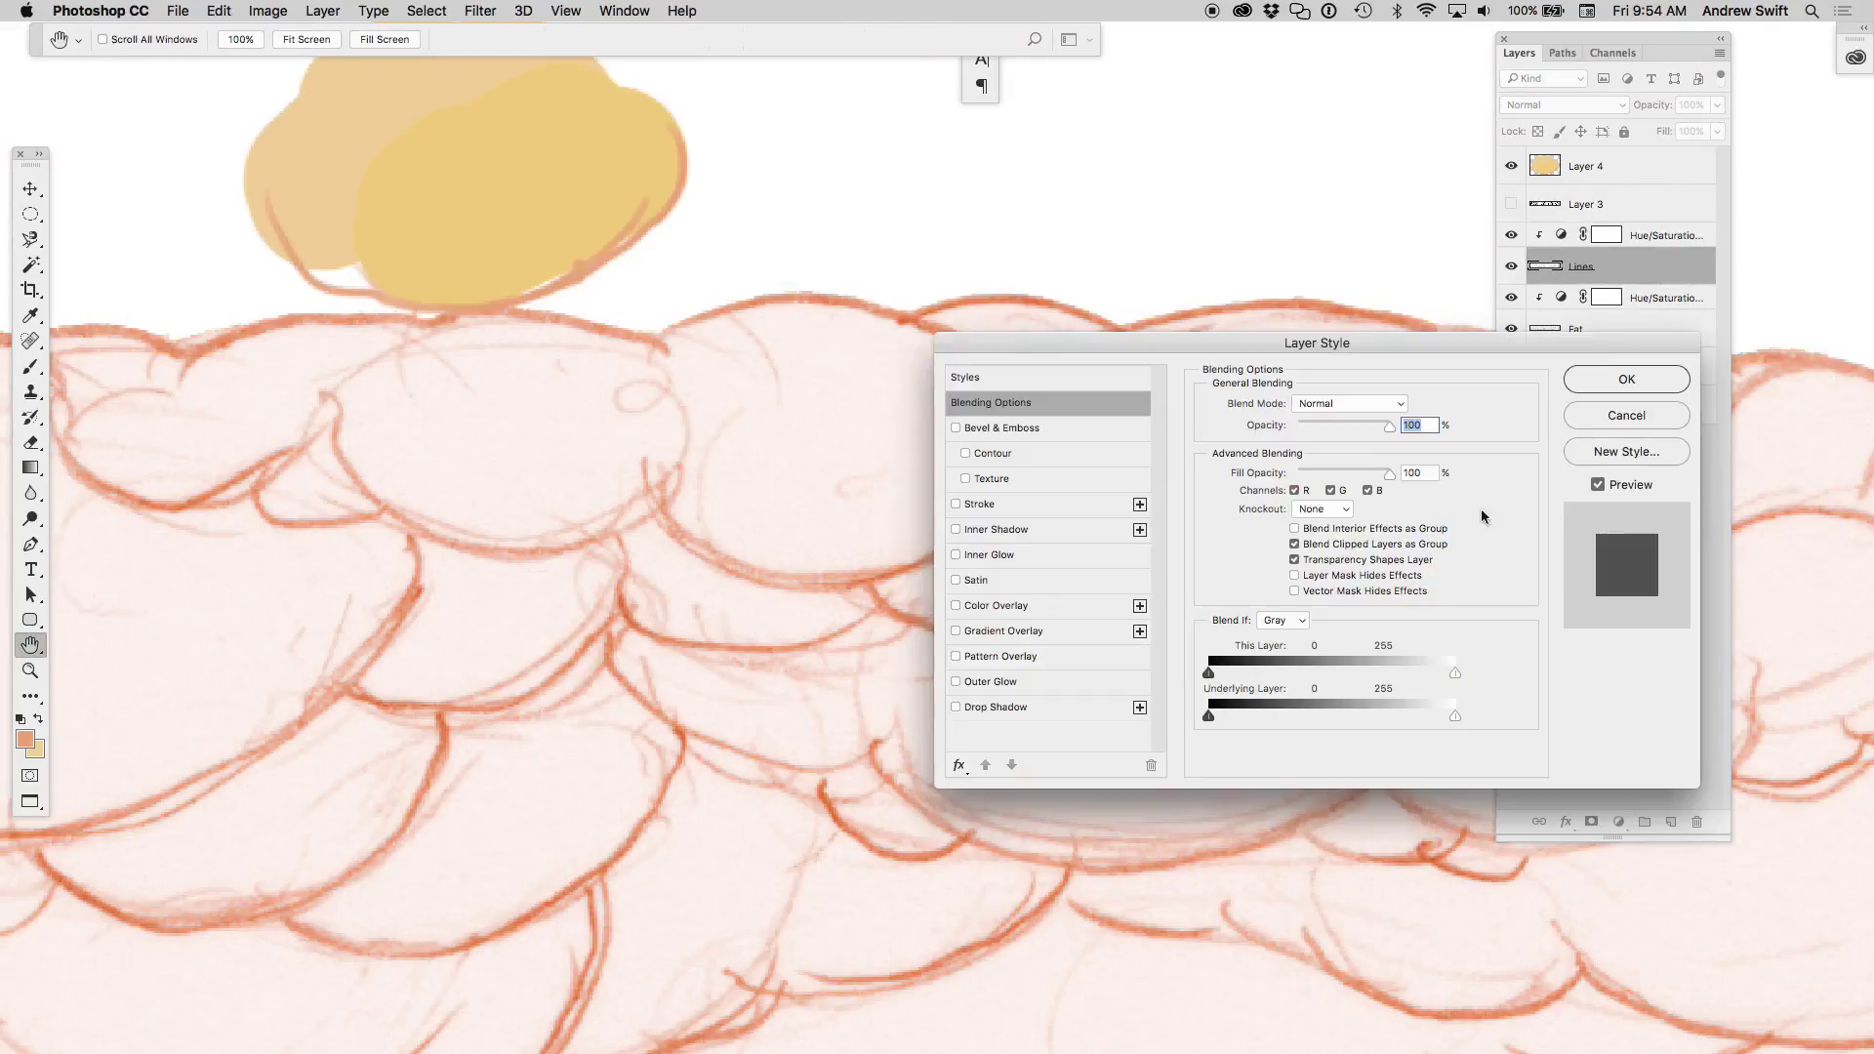
{"action": "left_click_drag", "start_coordinate": [1455, 673], "coordinate": [1417, 674]}
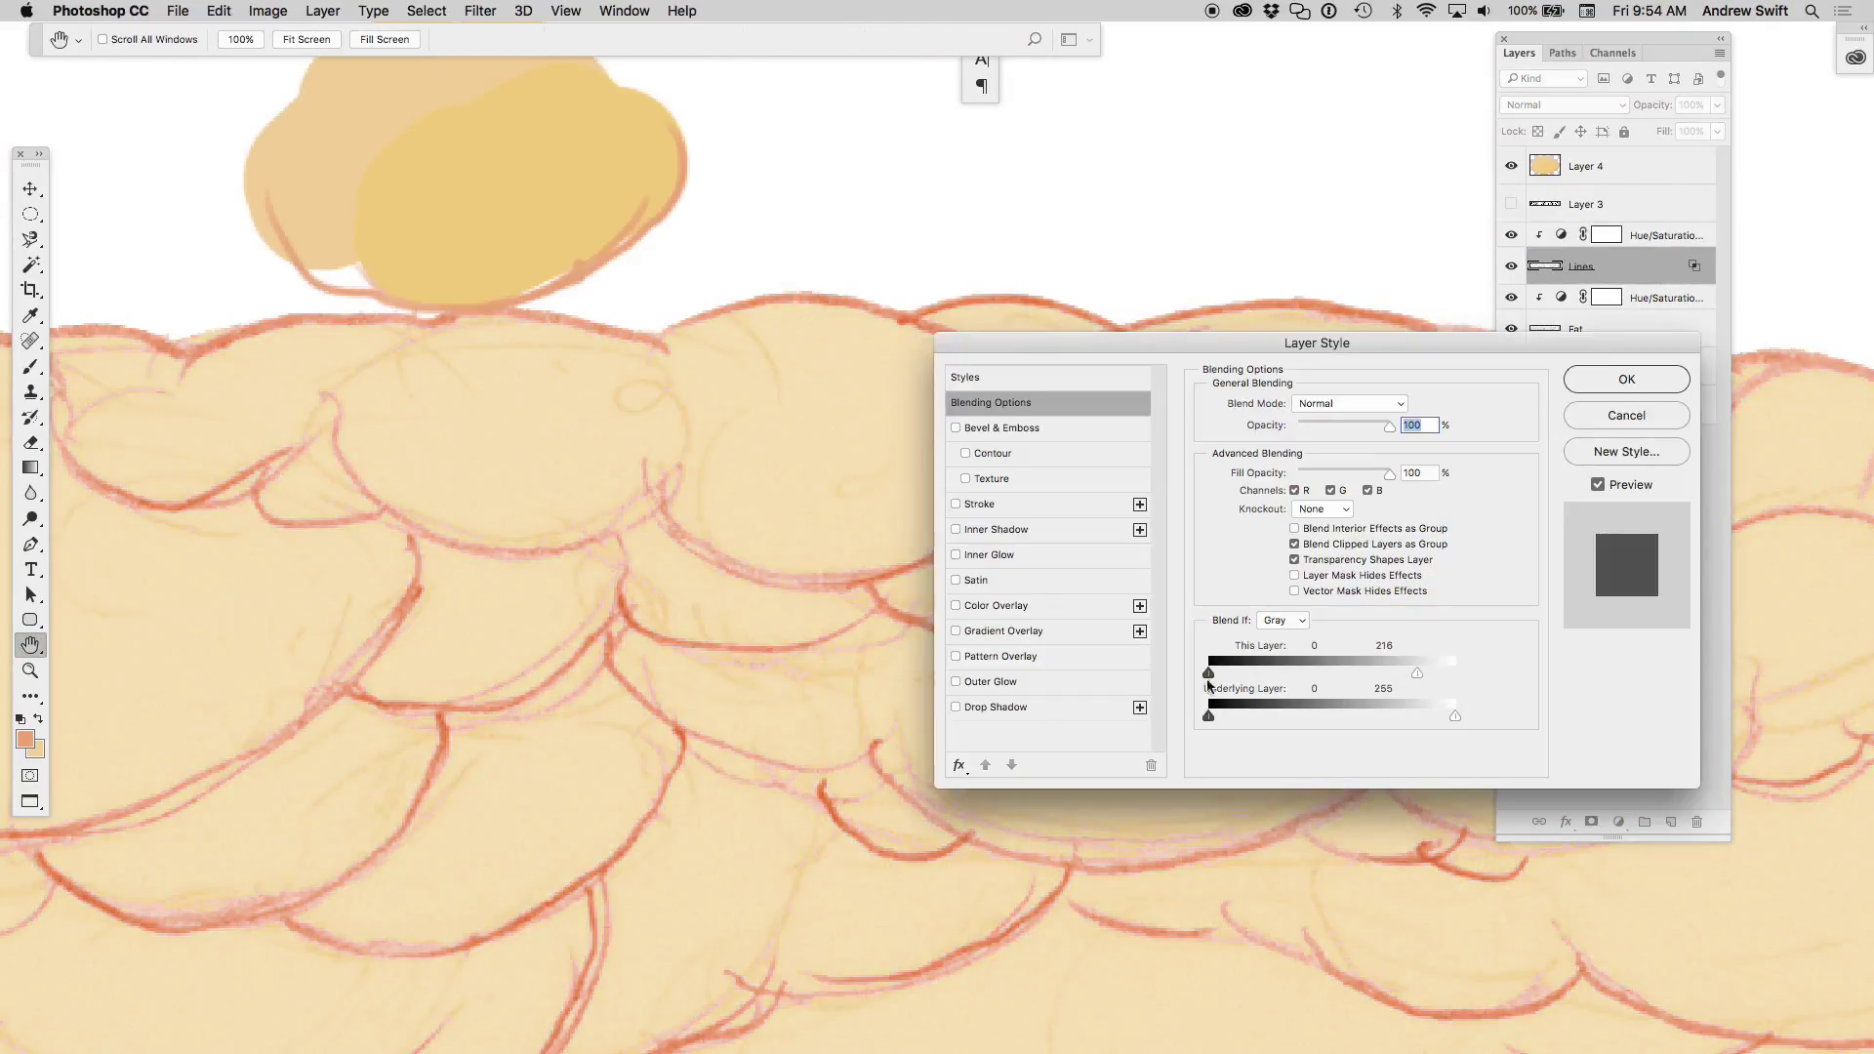
{"action": "left_click_drag", "start_coordinate": [664, 835], "coordinate": [605, 776]}
{"action": "left_click_drag", "start_coordinate": [694, 829], "coordinate": [683, 787]}
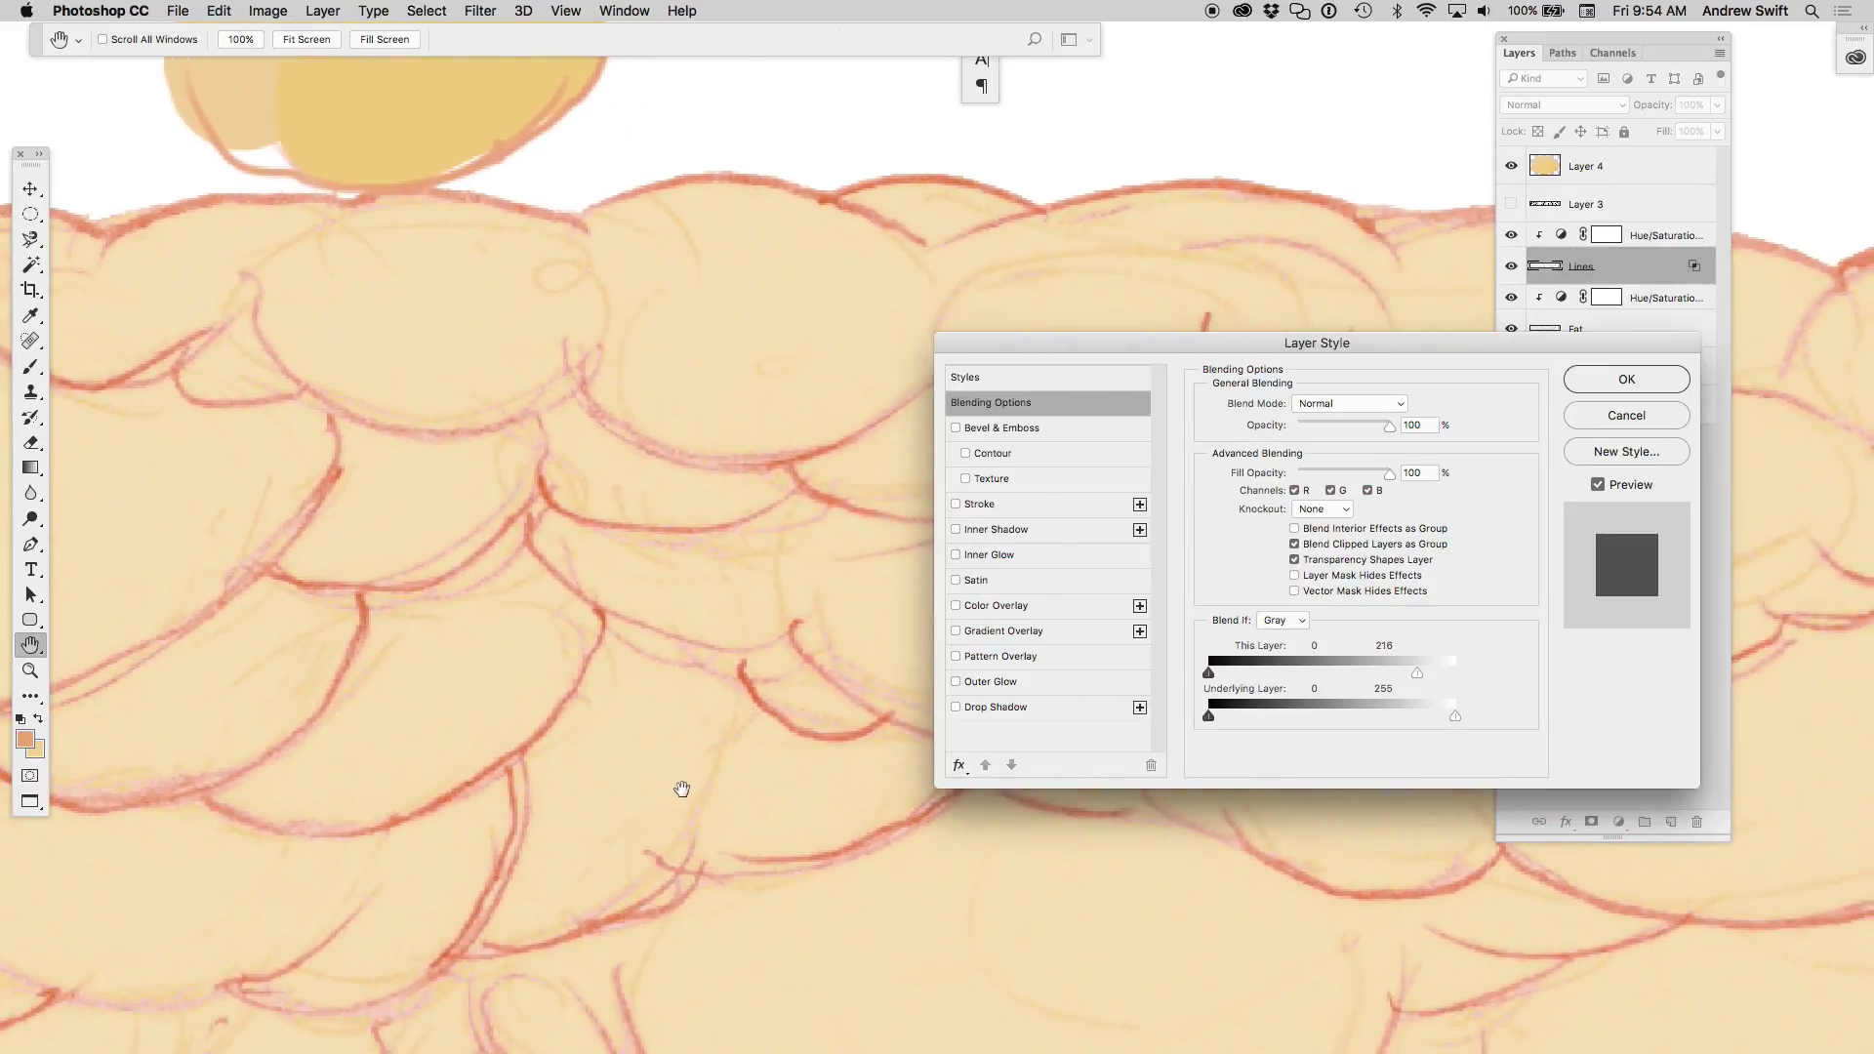
{"action": "left_click_drag", "start_coordinate": [1421, 677], "coordinate": [1422, 676]}
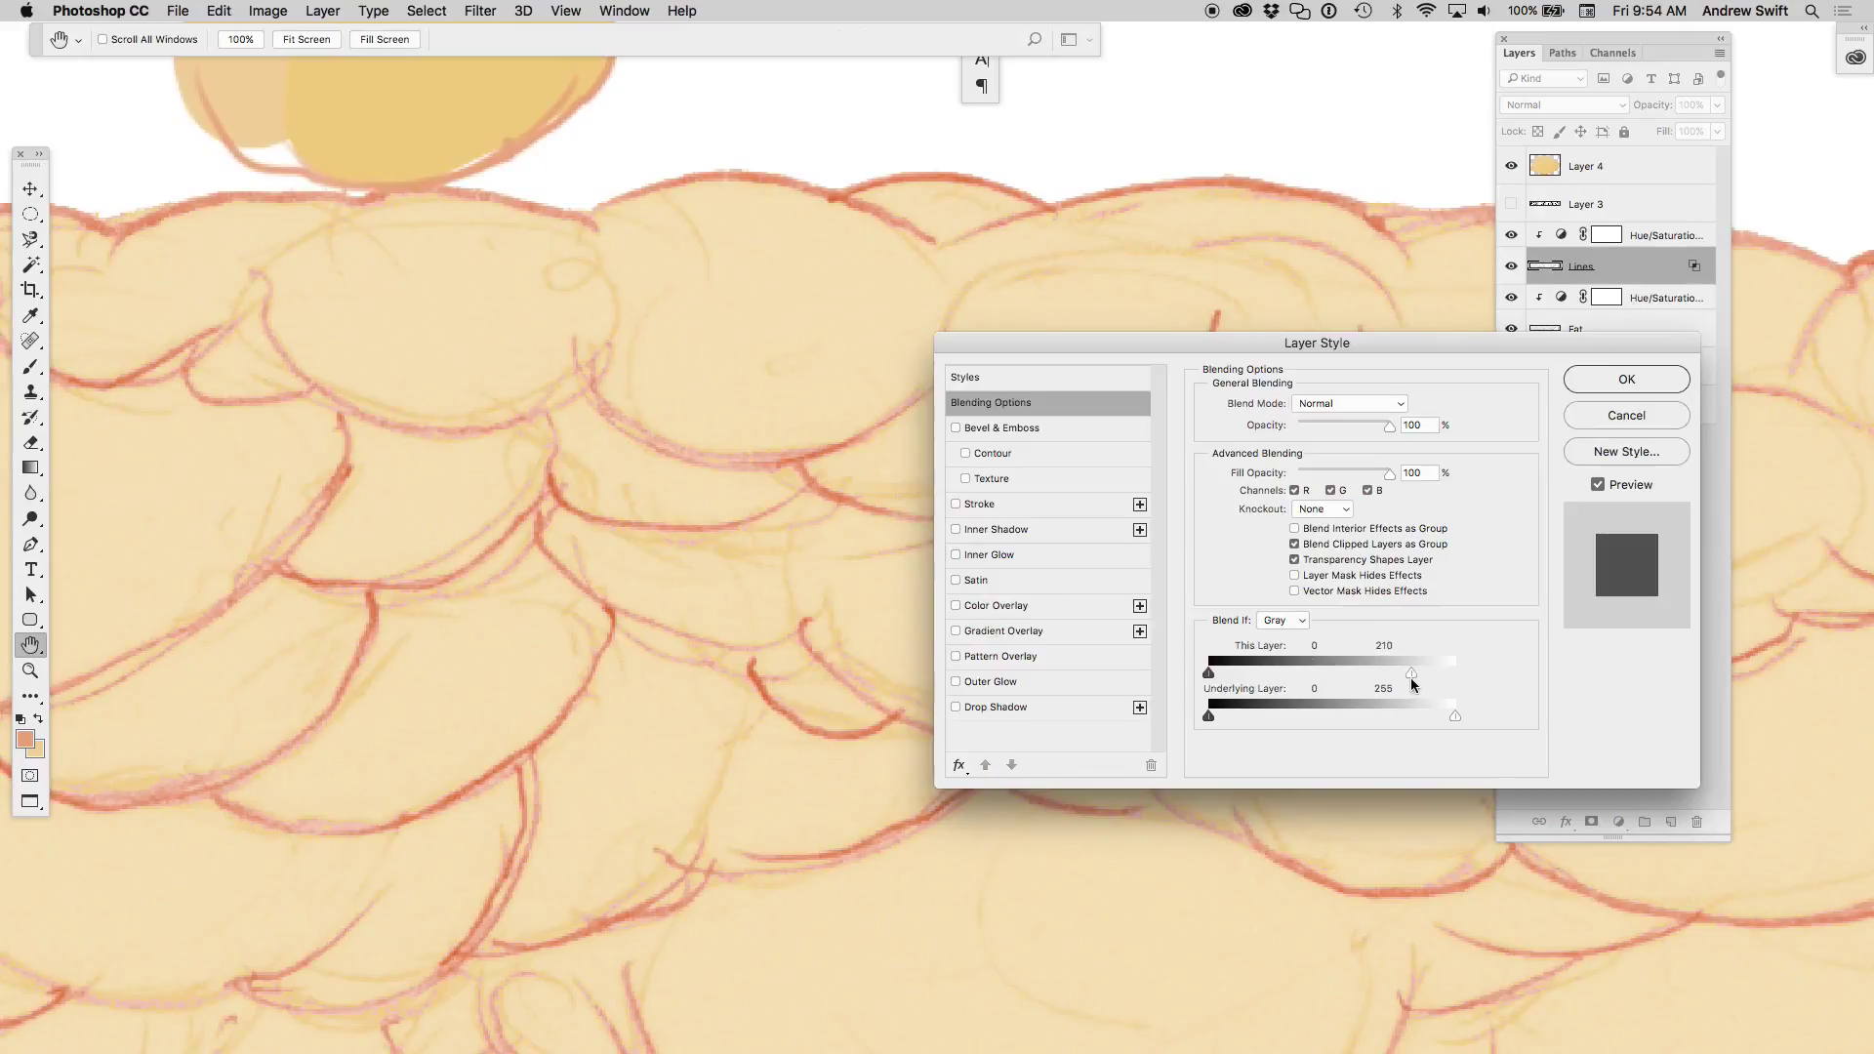
{"action": "left_click_drag", "start_coordinate": [1415, 677], "coordinate": [1387, 683]}
{"action": "left_click", "coordinate": [1623, 386]}
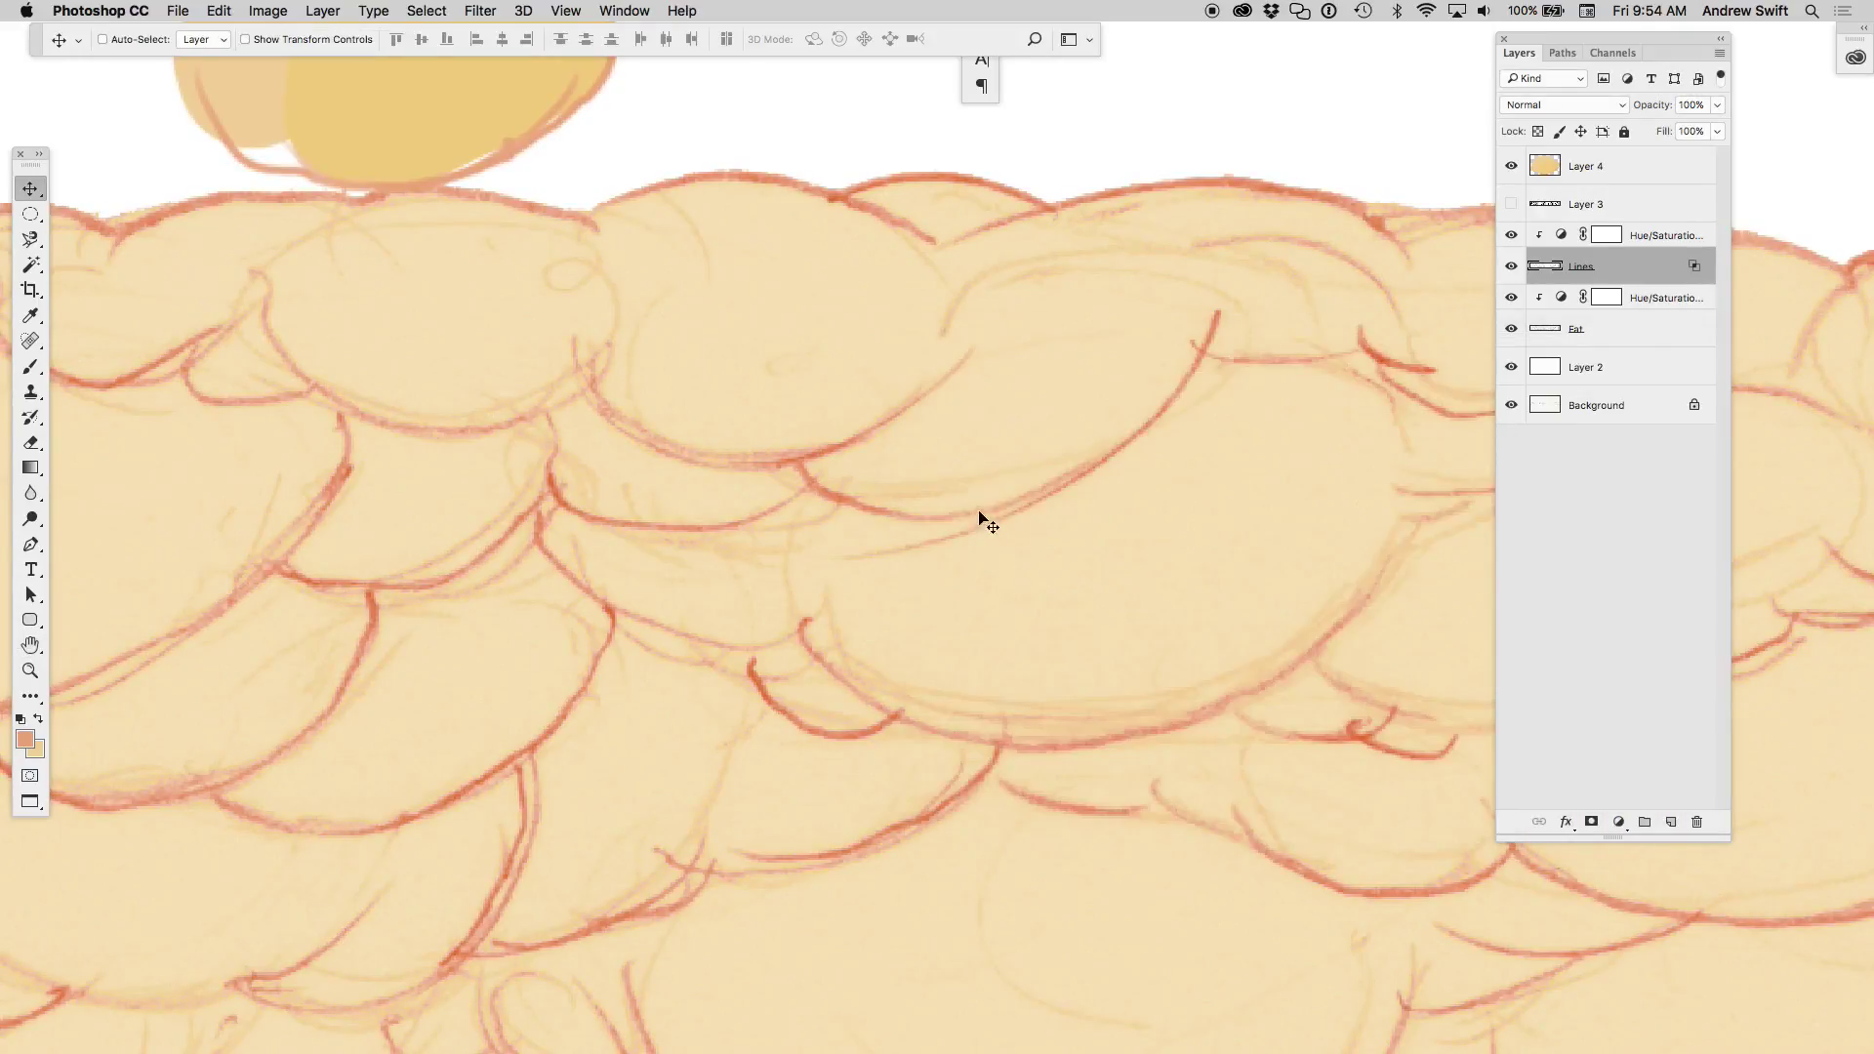
- Zoom in on the clouds and open the lower Hue/Saturation adjustment's properties
{"action": "key", "text": "v"}
{"action": "left_click", "coordinate": [979, 518], "text": "alt+super"}
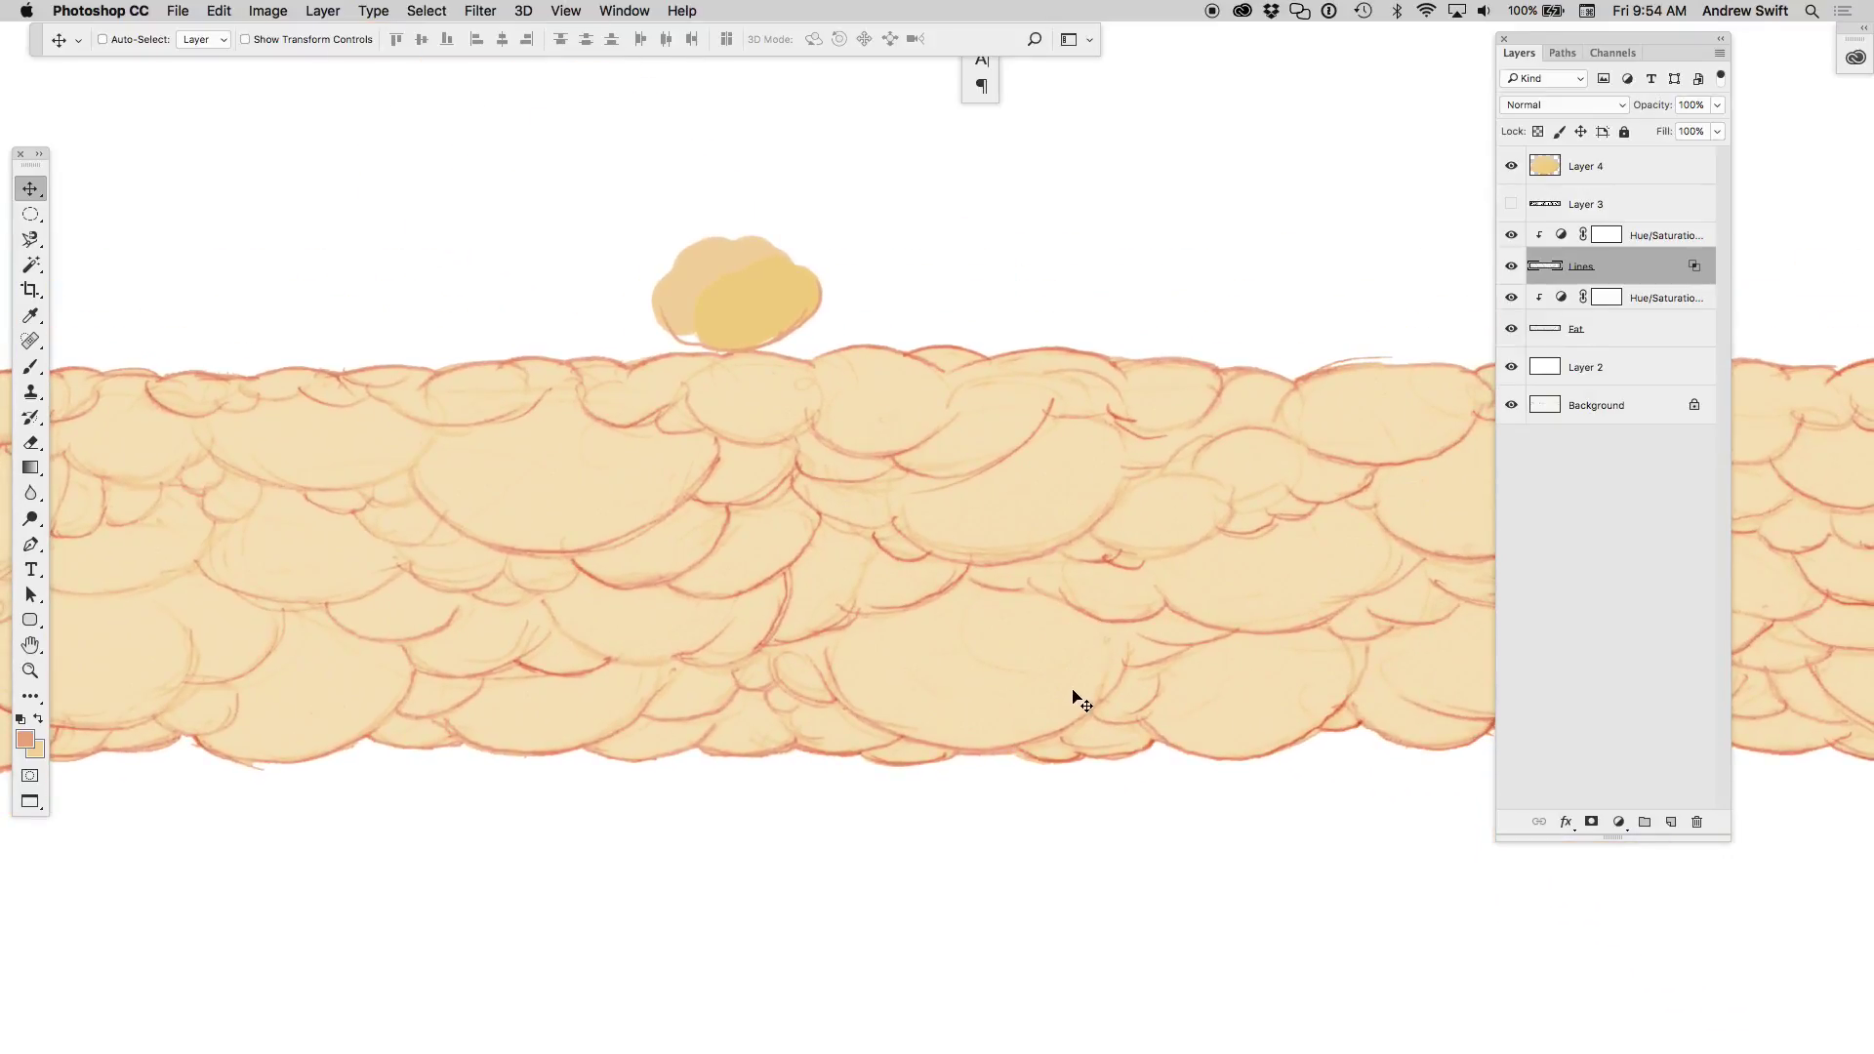
{"action": "left_click", "coordinate": [883, 547], "text": "super"}
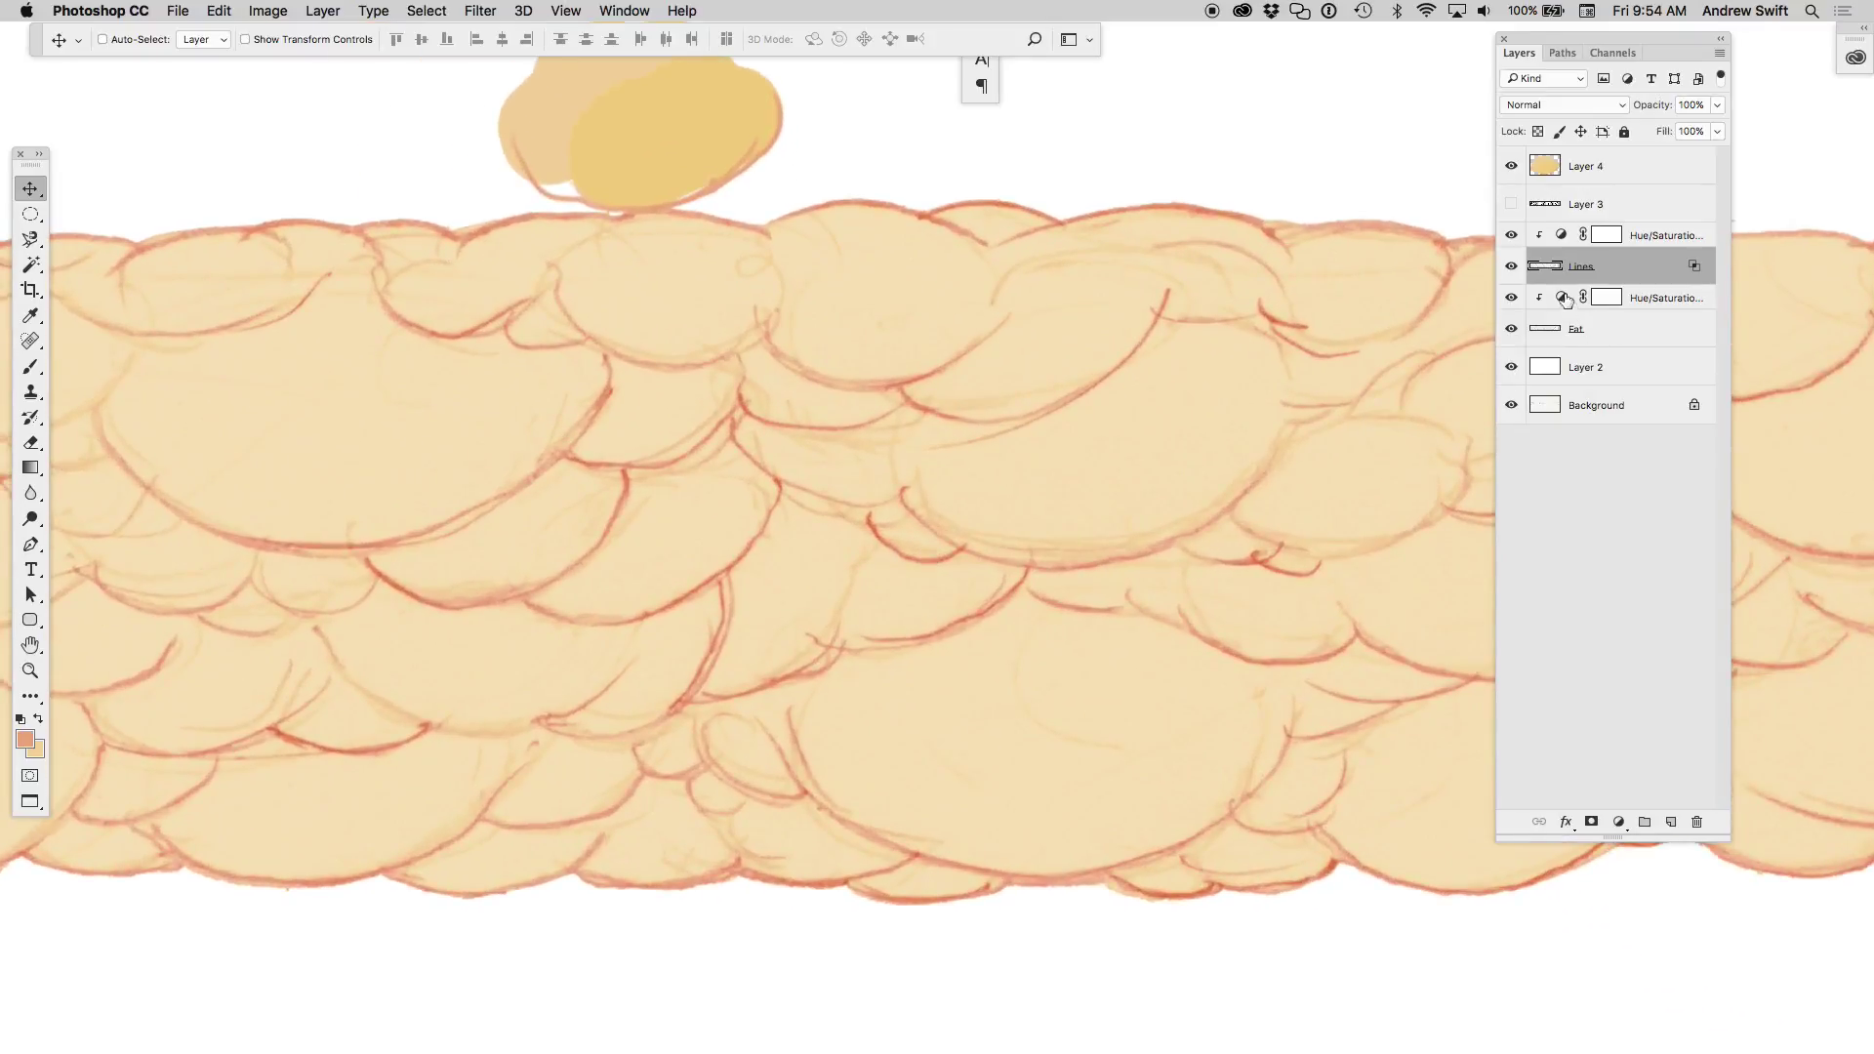
{"action": "double_click", "coordinate": [1562, 297]}
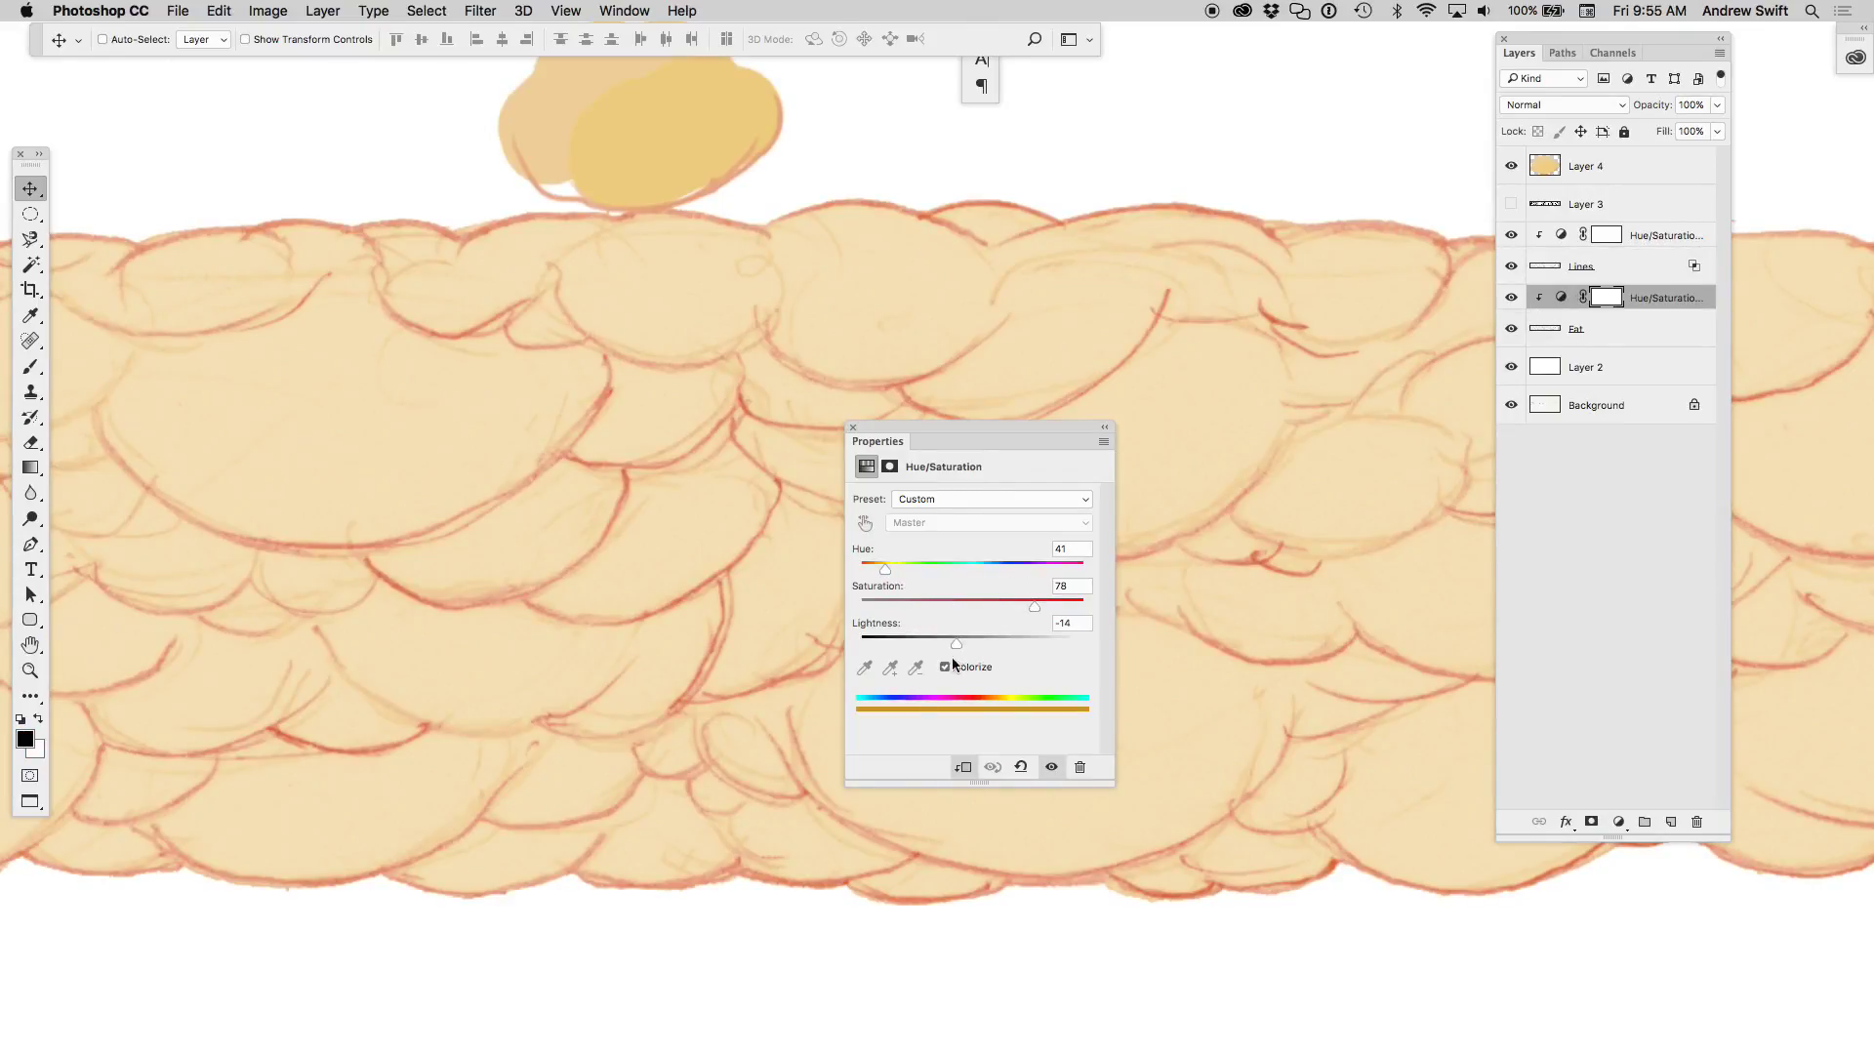
- Set the Fat tint to saturation 96 and lightness -21, then move the Properties panel off the clouds
{"action": "left_click_drag", "start_coordinate": [951, 647], "coordinate": [957, 636]}
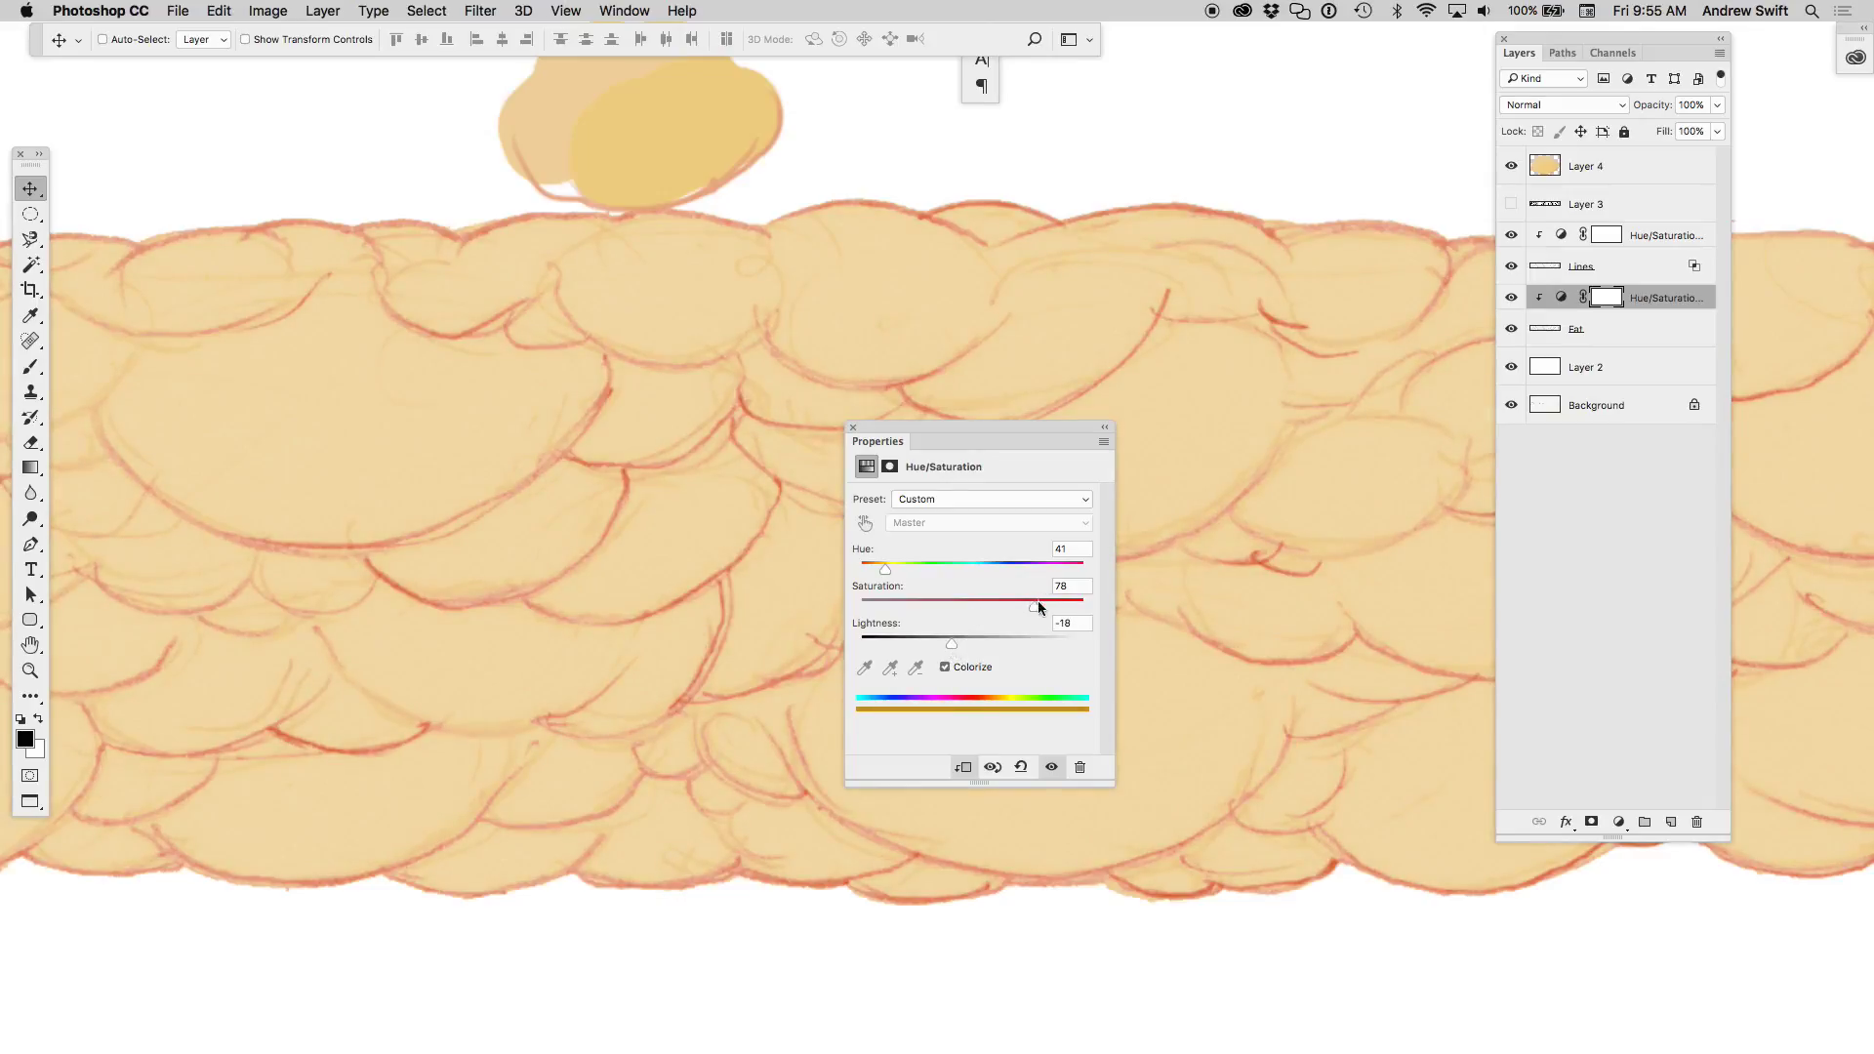
{"action": "left_click_drag", "start_coordinate": [1074, 605], "coordinate": [1077, 606]}
{"action": "scroll", "coordinate": [800, 292], "scroll_direction": "up", "scroll_amount": 5}
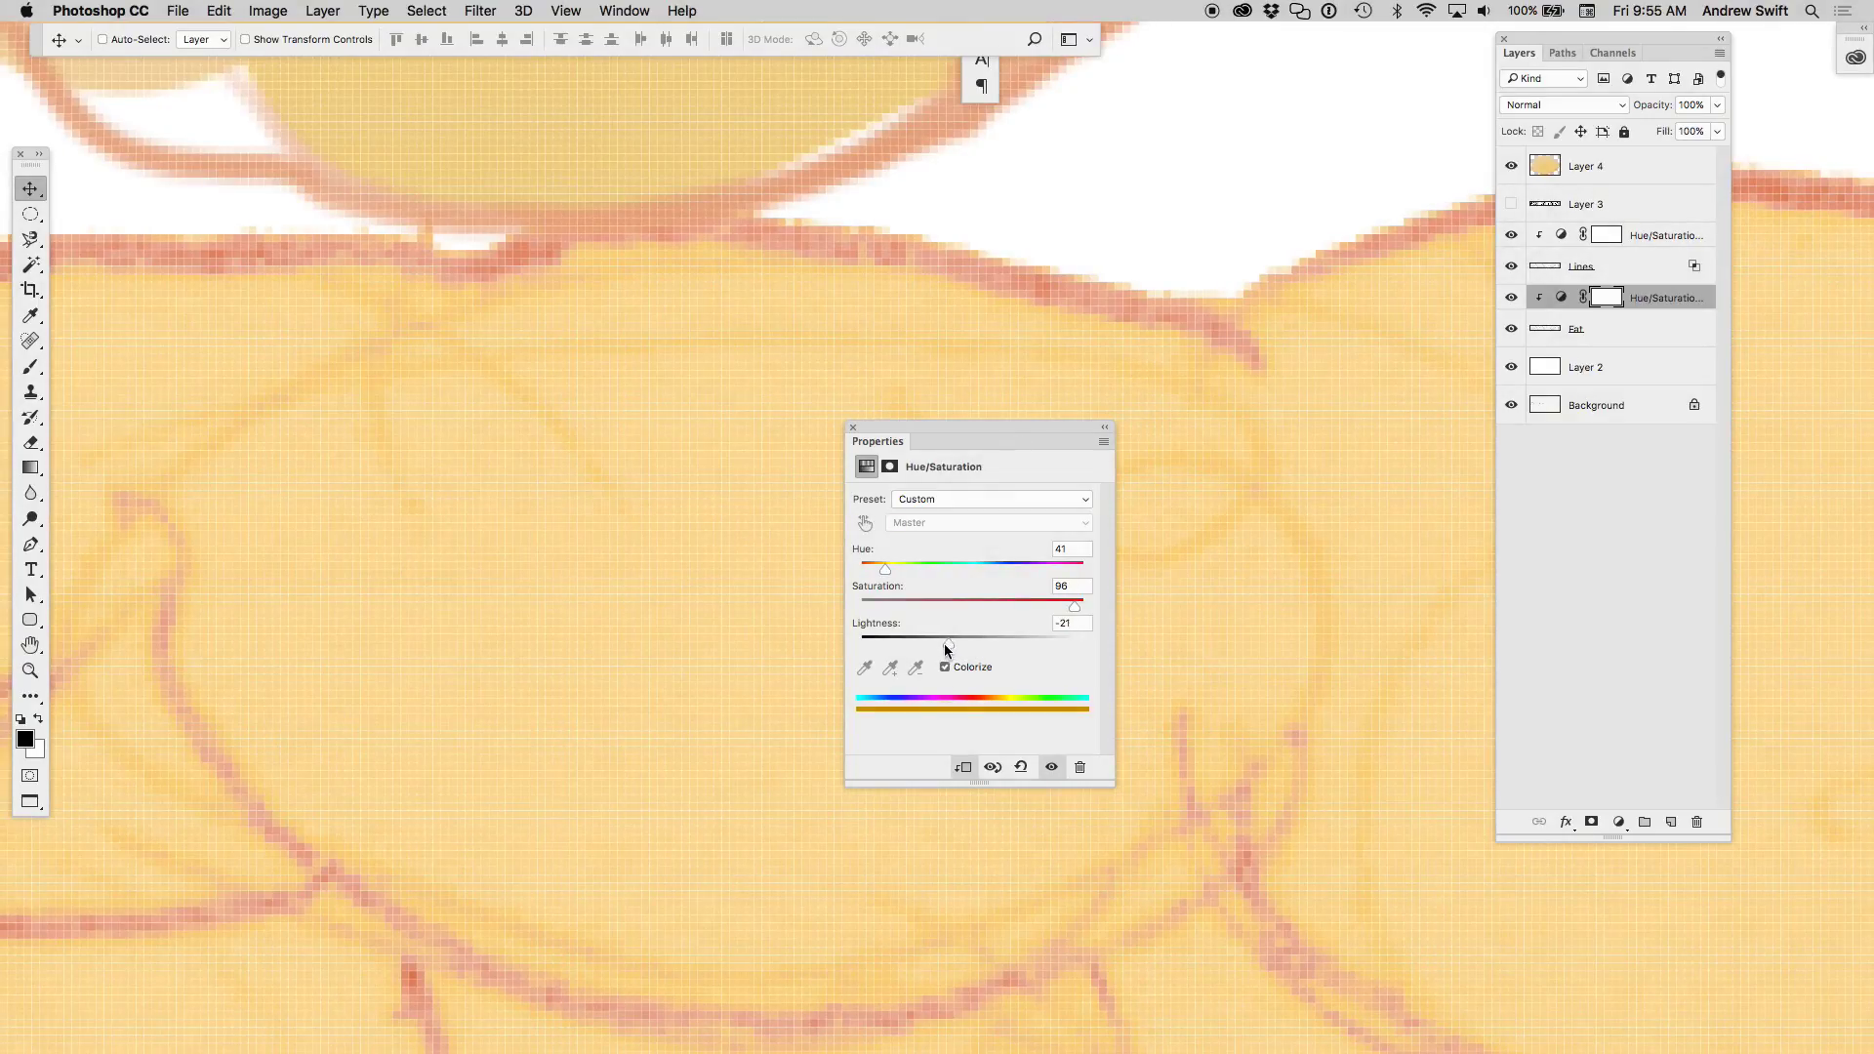
{"action": "scroll", "coordinate": [627, 660], "scroll_direction": "down", "scroll_amount": 2}
{"action": "scroll", "coordinate": [586, 674], "scroll_direction": "down", "scroll_amount": 5}
{"action": "scroll", "coordinate": [569, 679], "scroll_direction": "down", "scroll_amount": 3}
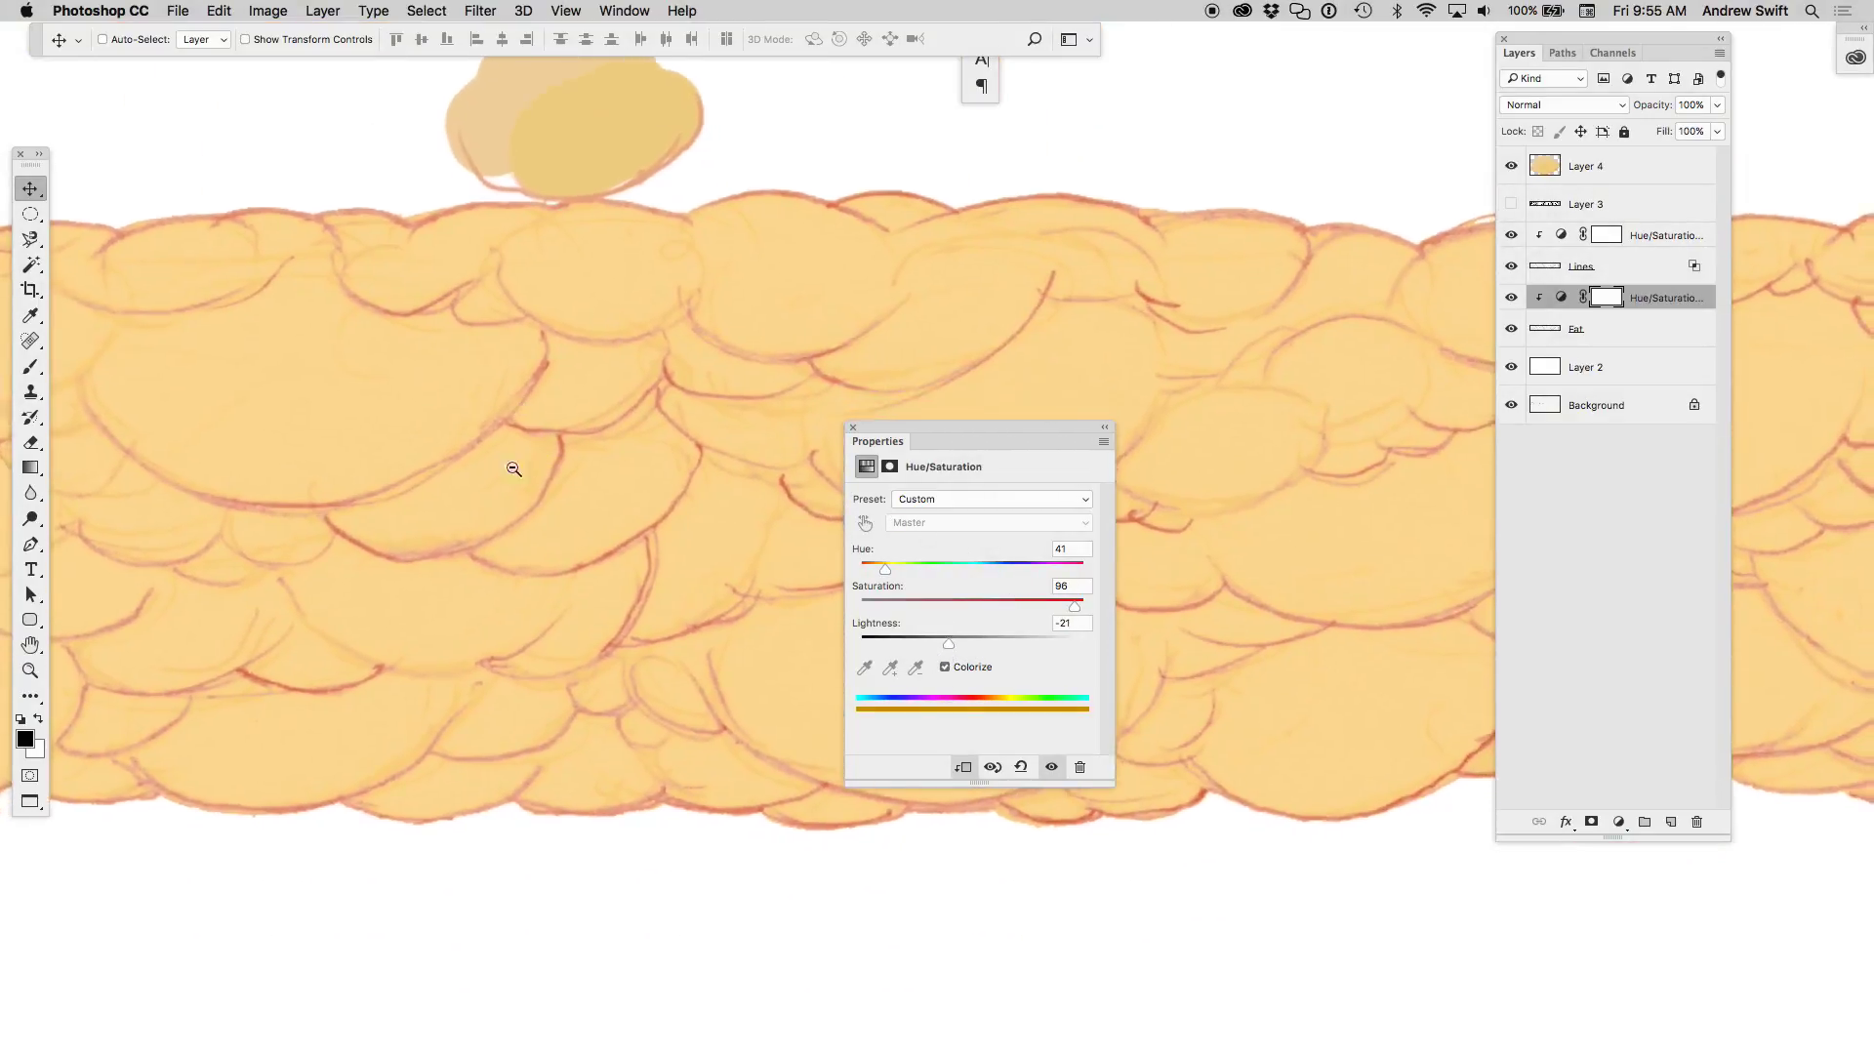
{"action": "scroll", "coordinate": [515, 469], "scroll_direction": "down", "scroll_amount": 3}
{"action": "left_click_drag", "start_coordinate": [897, 435], "coordinate": [1101, 612]}
{"action": "scroll", "coordinate": [1062, 447], "scroll_direction": "up", "scroll_amount": 1}
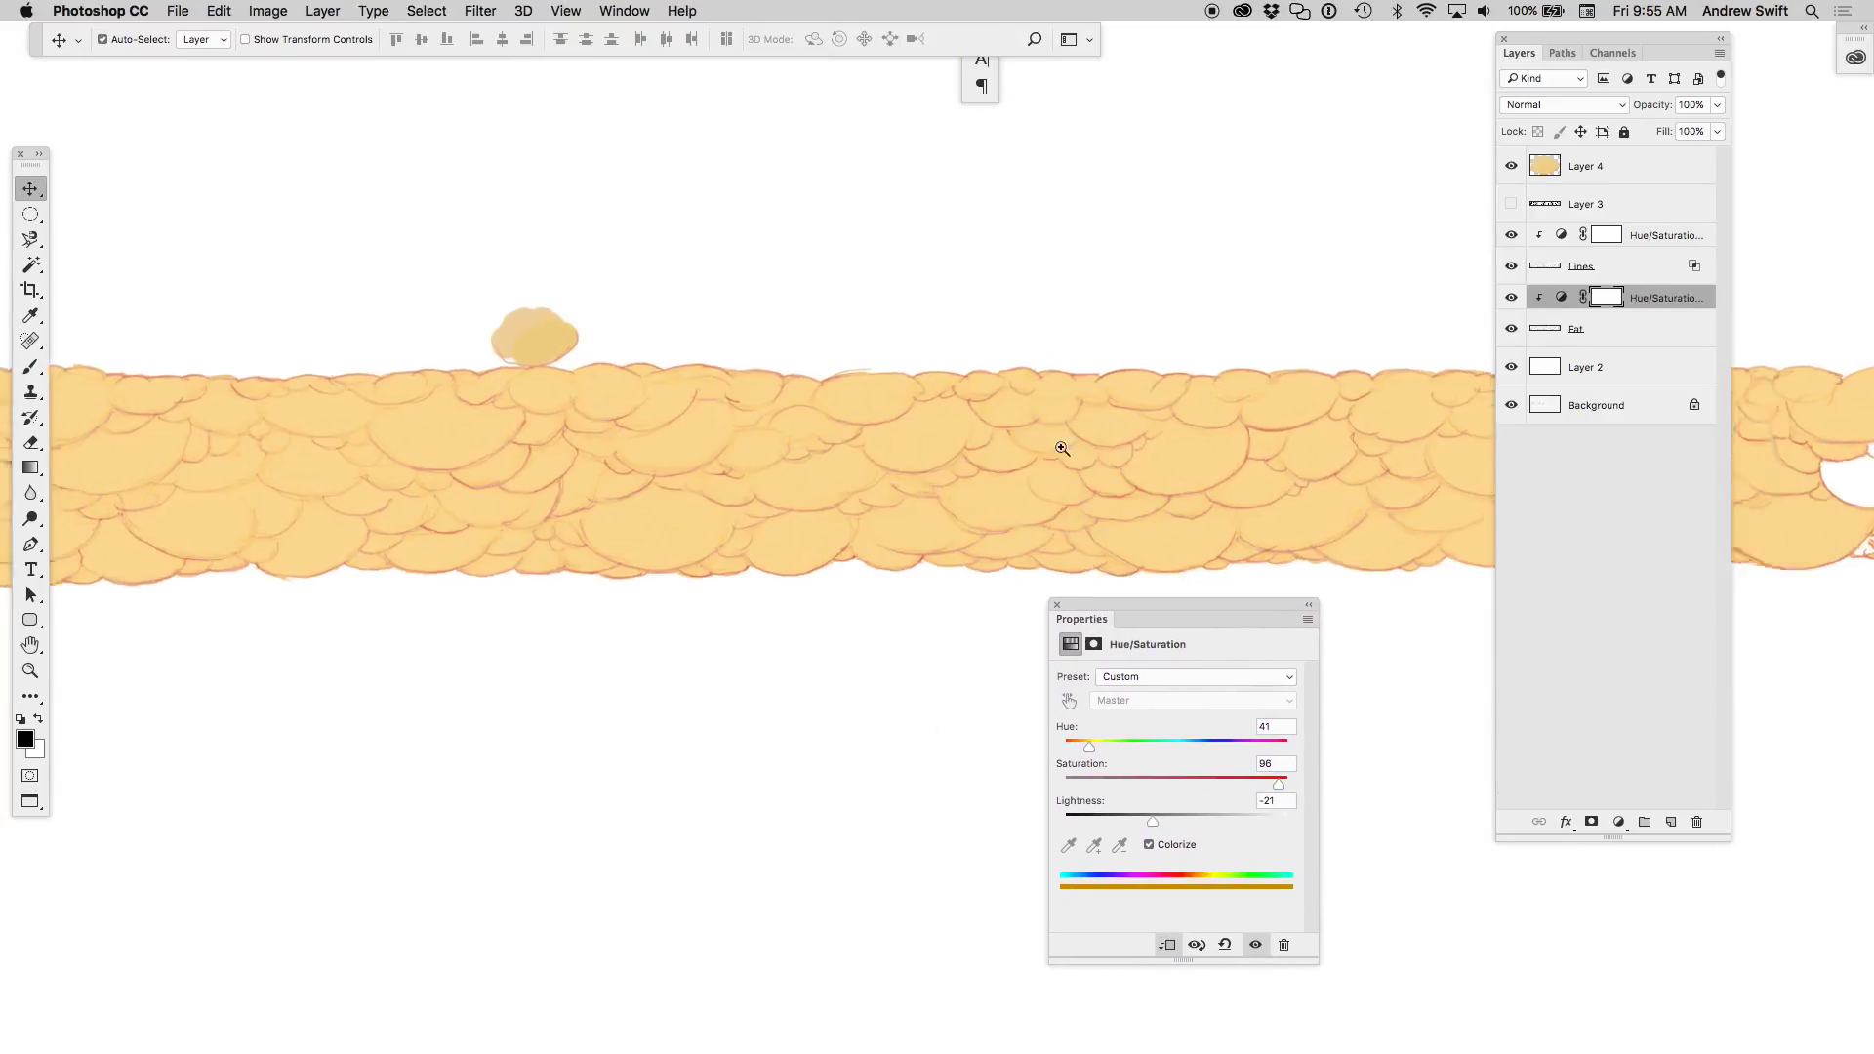
{"action": "scroll", "coordinate": [1297, 406], "scroll_direction": "up", "scroll_amount": 4}
- Show and select Layer 3, and apply a 24-pixel Gaussian Blur to its black blobs
{"action": "left_click", "coordinate": [1608, 200]}
{"action": "left_click", "coordinate": [1511, 203]}
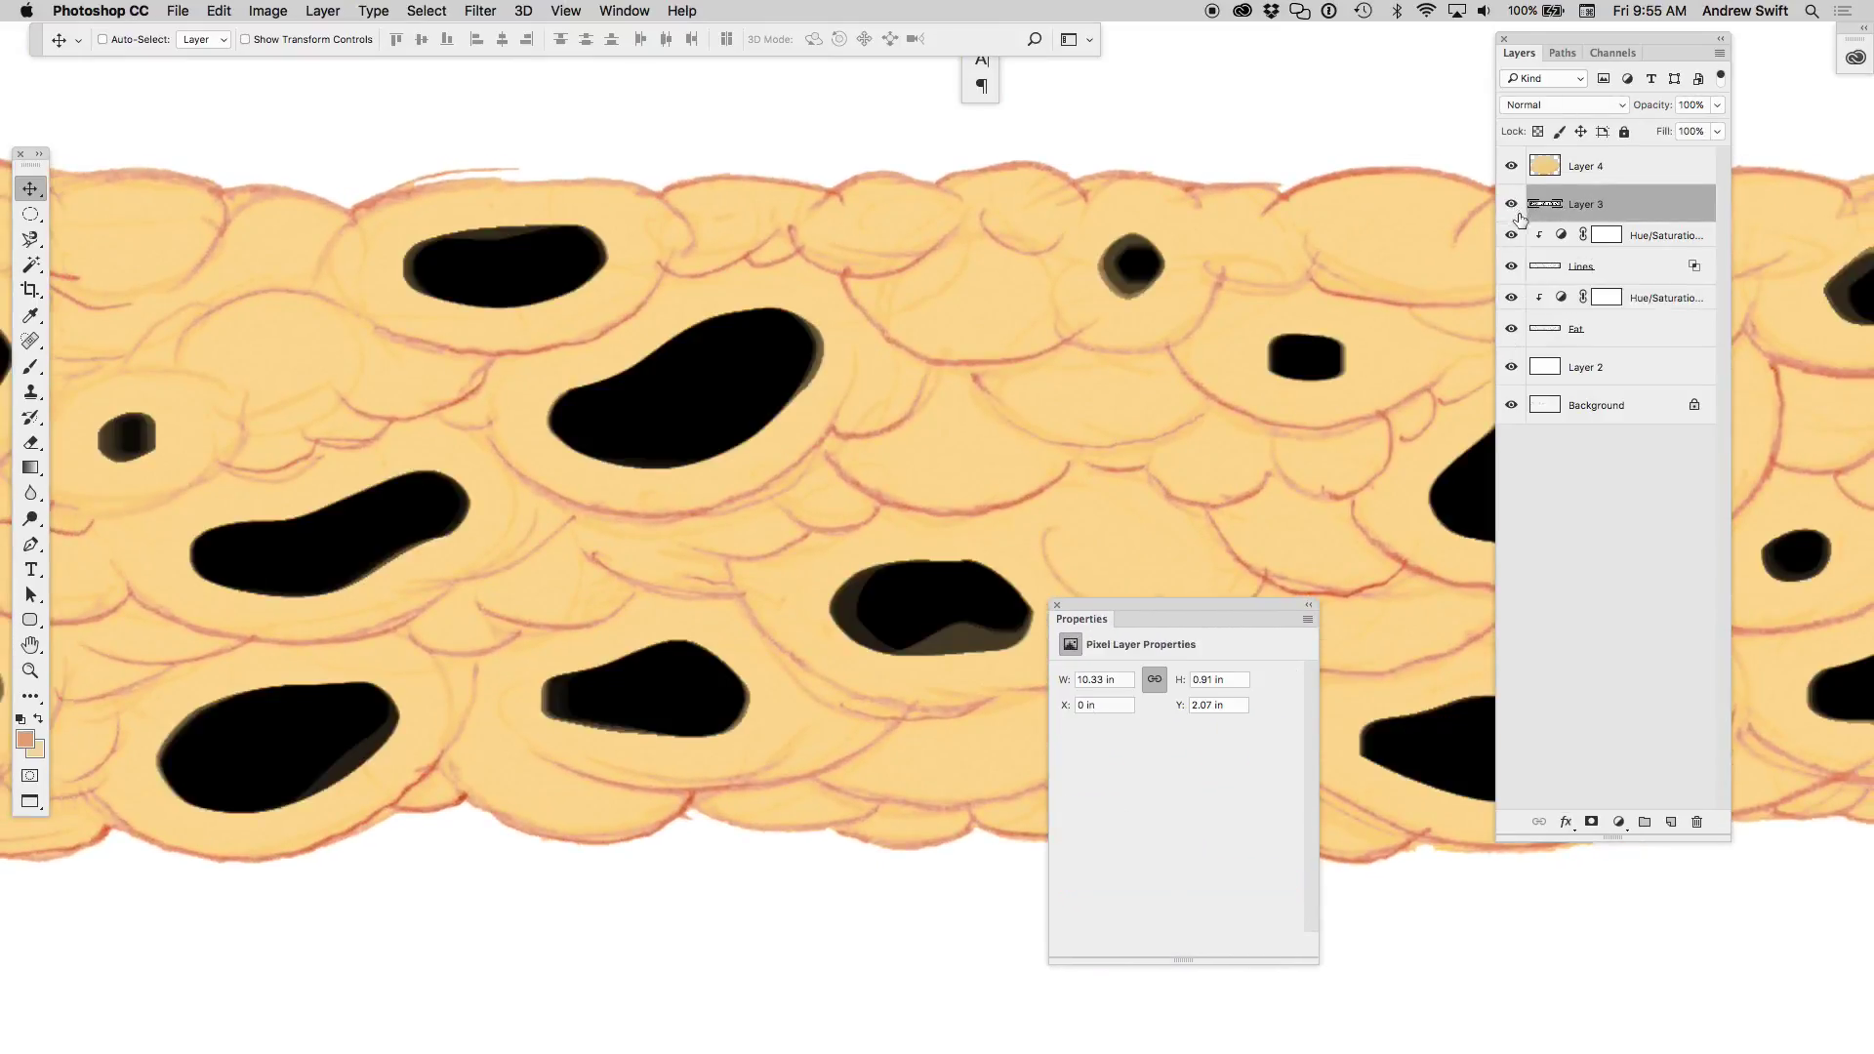
{"action": "left_click", "coordinate": [480, 11]}
{"action": "mouse_move", "coordinate": [489, 243]}
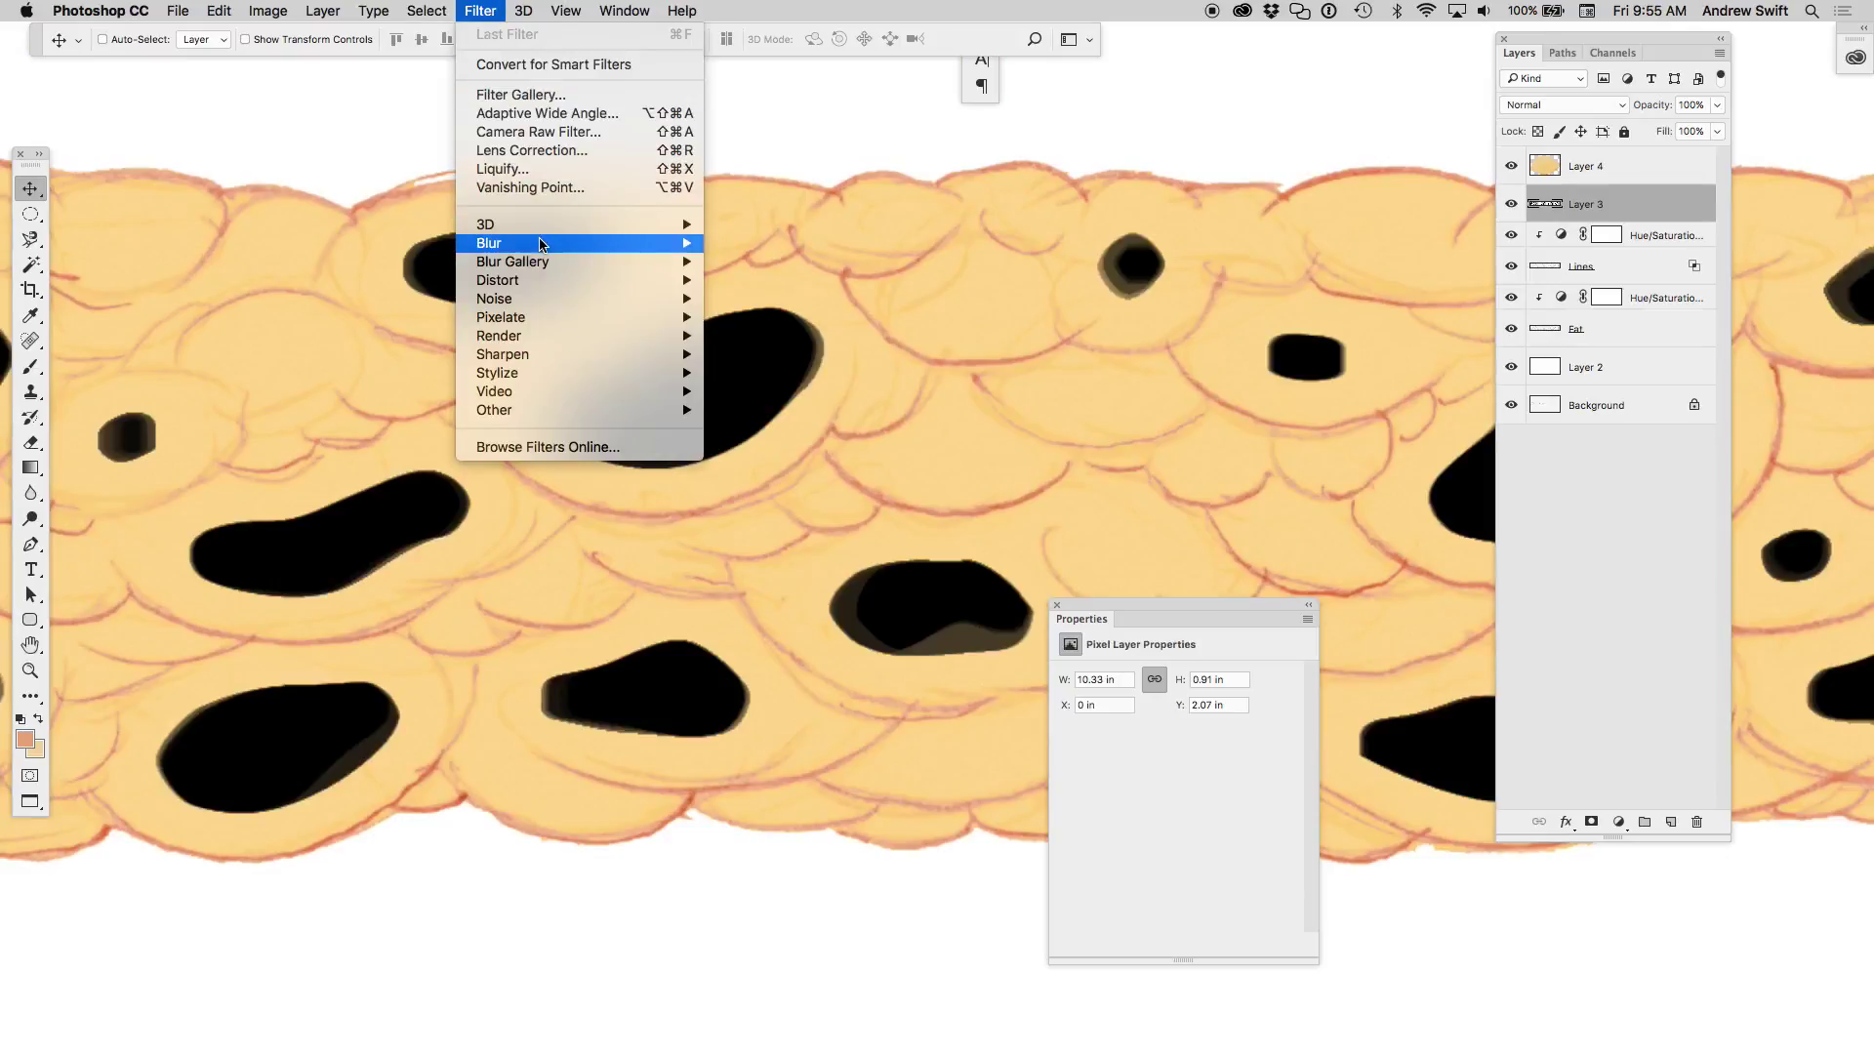
{"action": "left_click", "coordinate": [808, 318]}
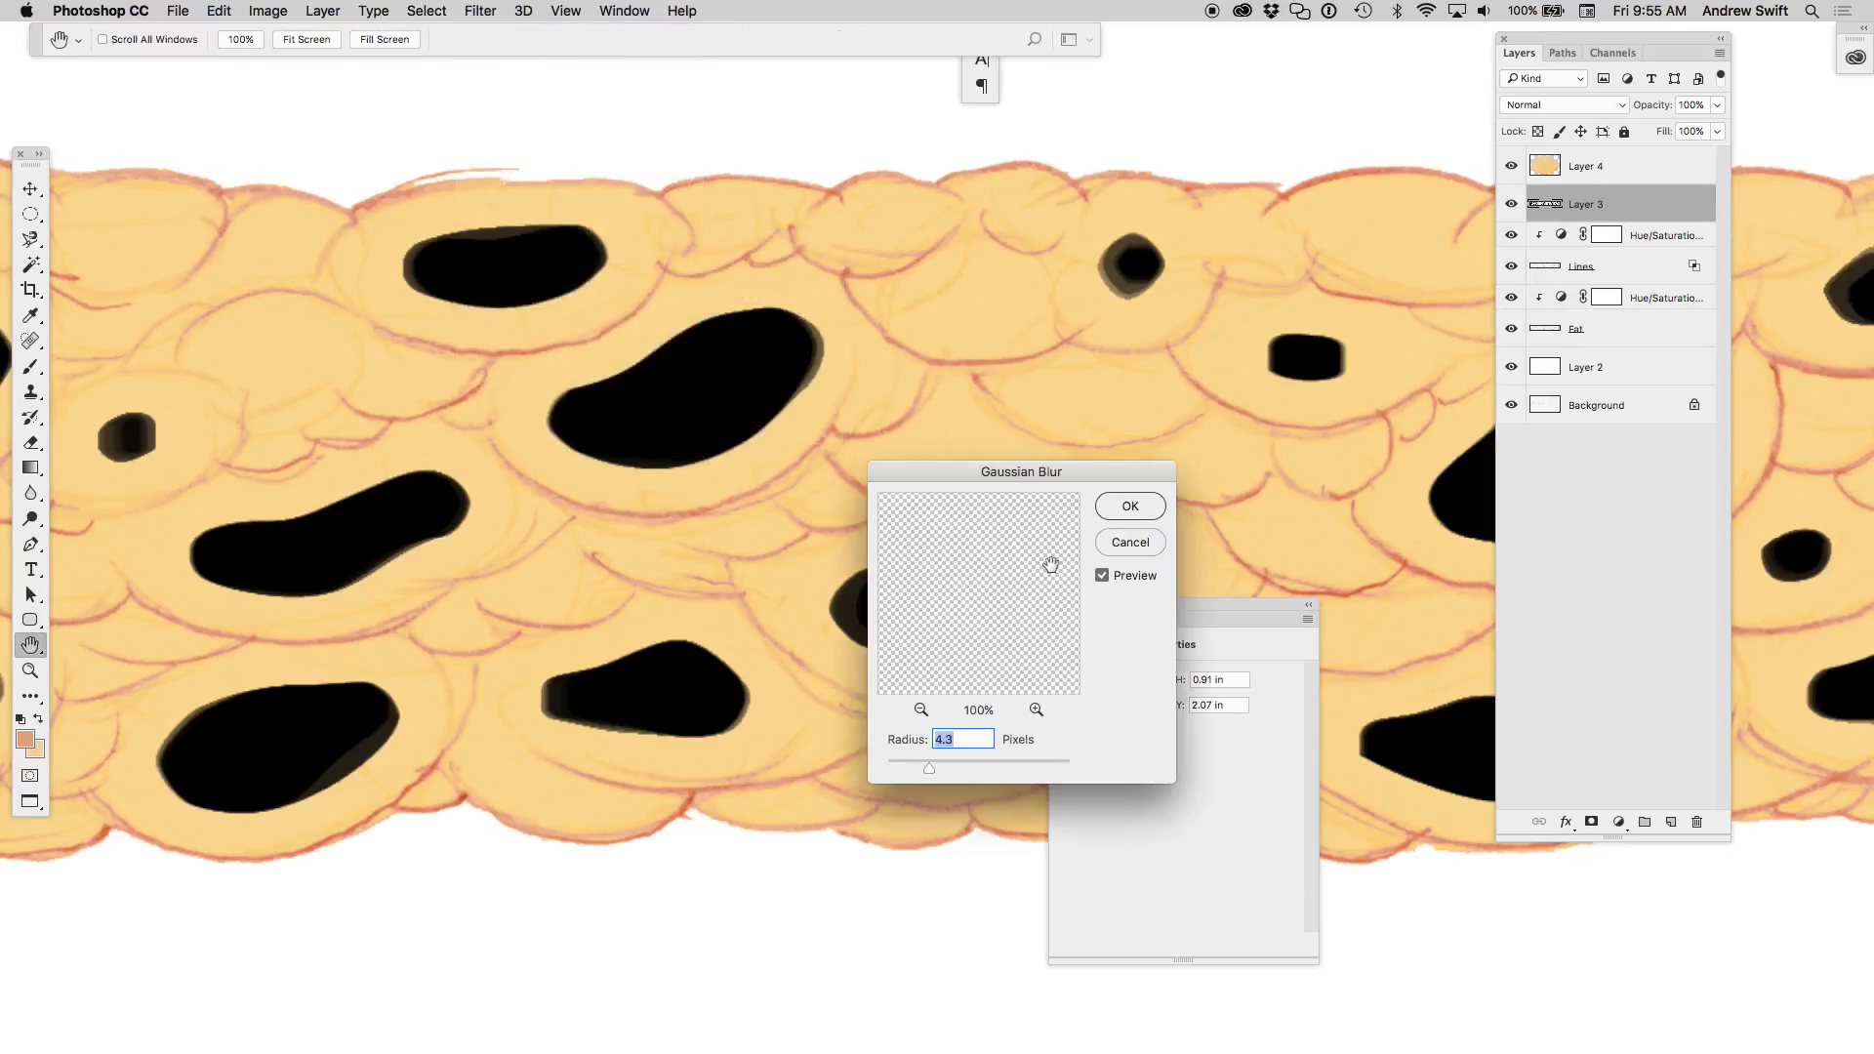
{"action": "type", "text": "24"}
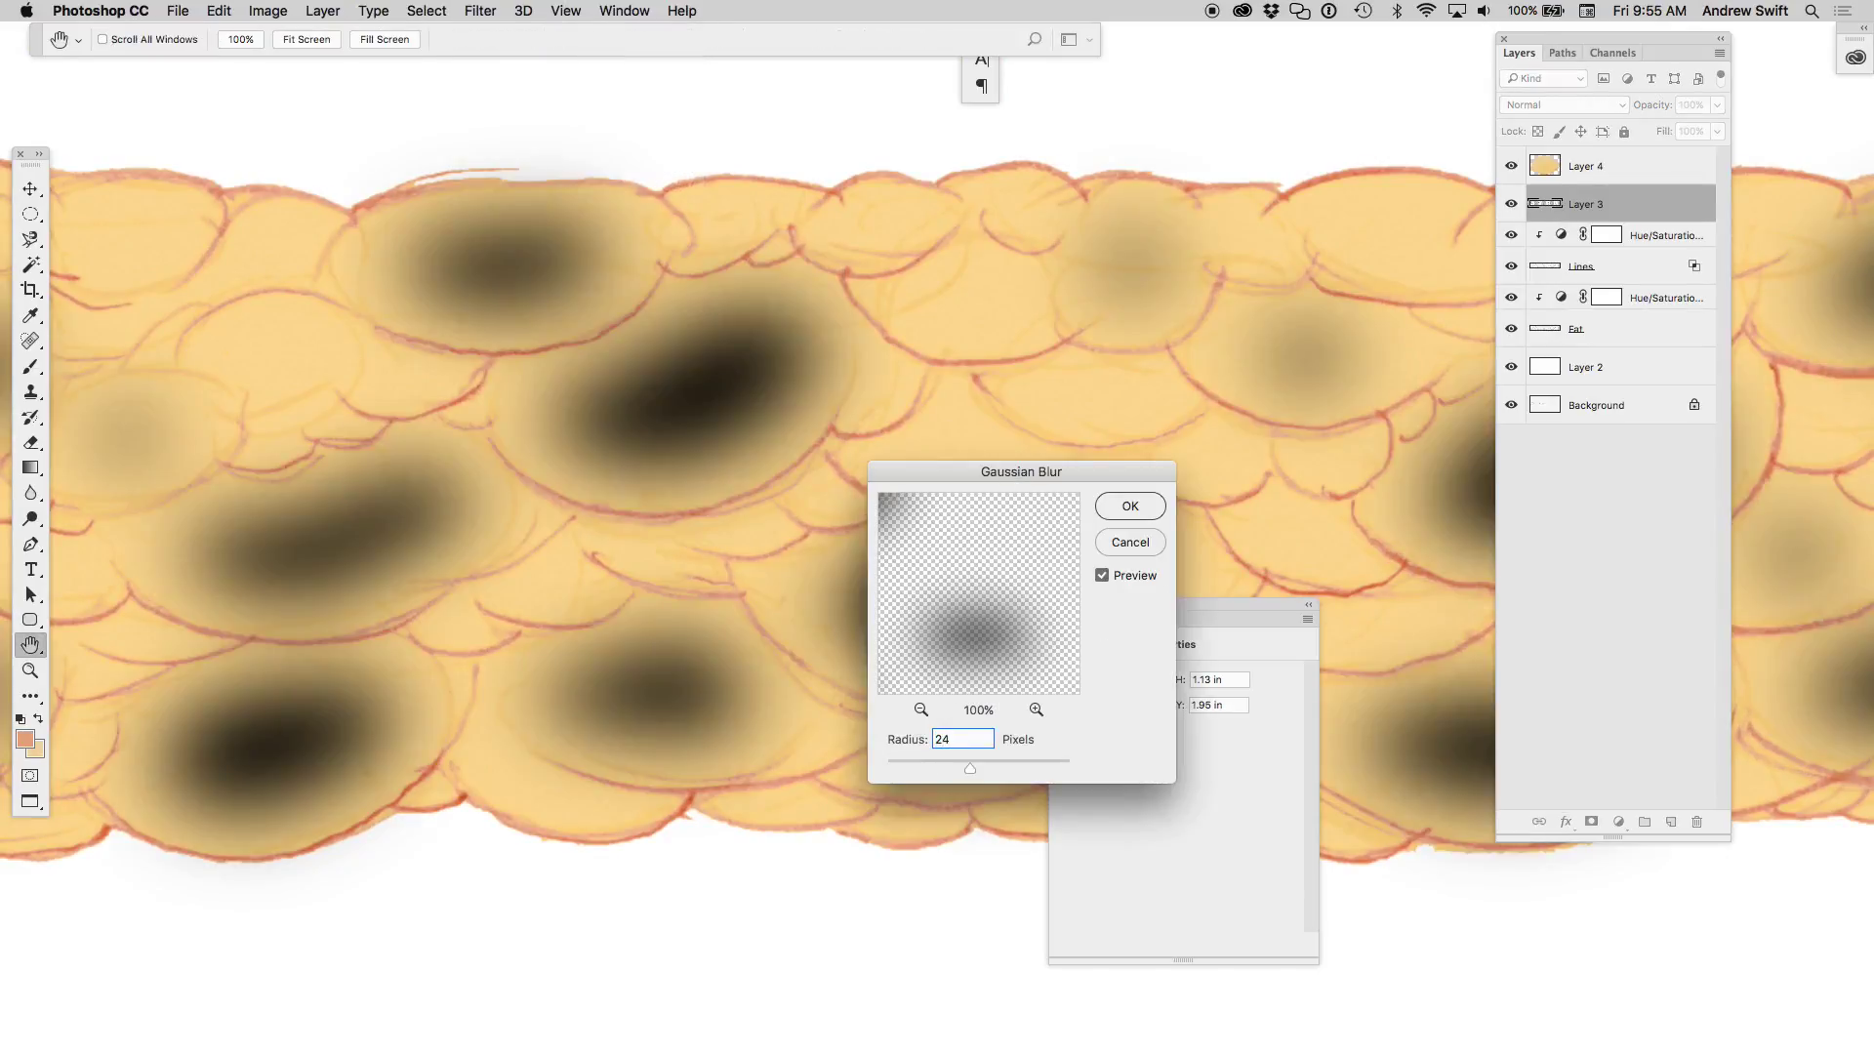
{"action": "key", "text": "Return"}
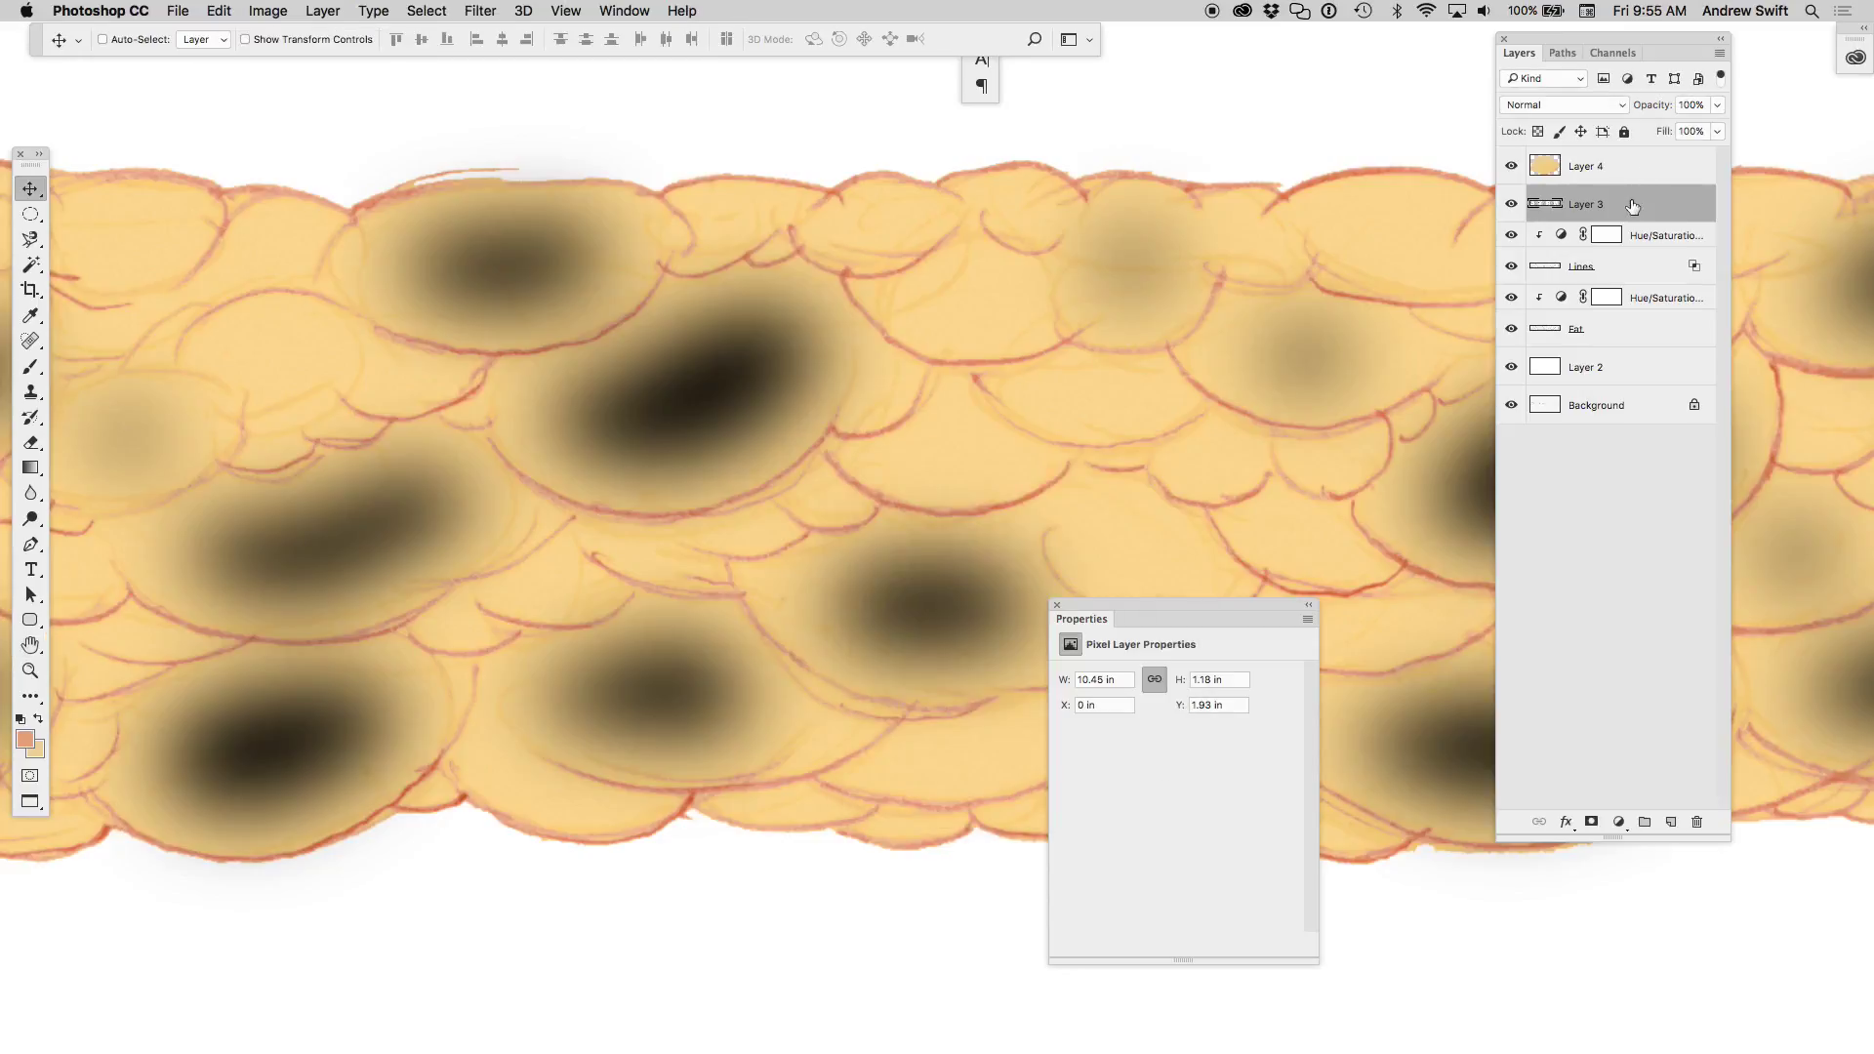
- Colorize the blurred blobs light brown with Hue/Saturation, lightness 50
{"action": "key", "text": "ctrl+u"}
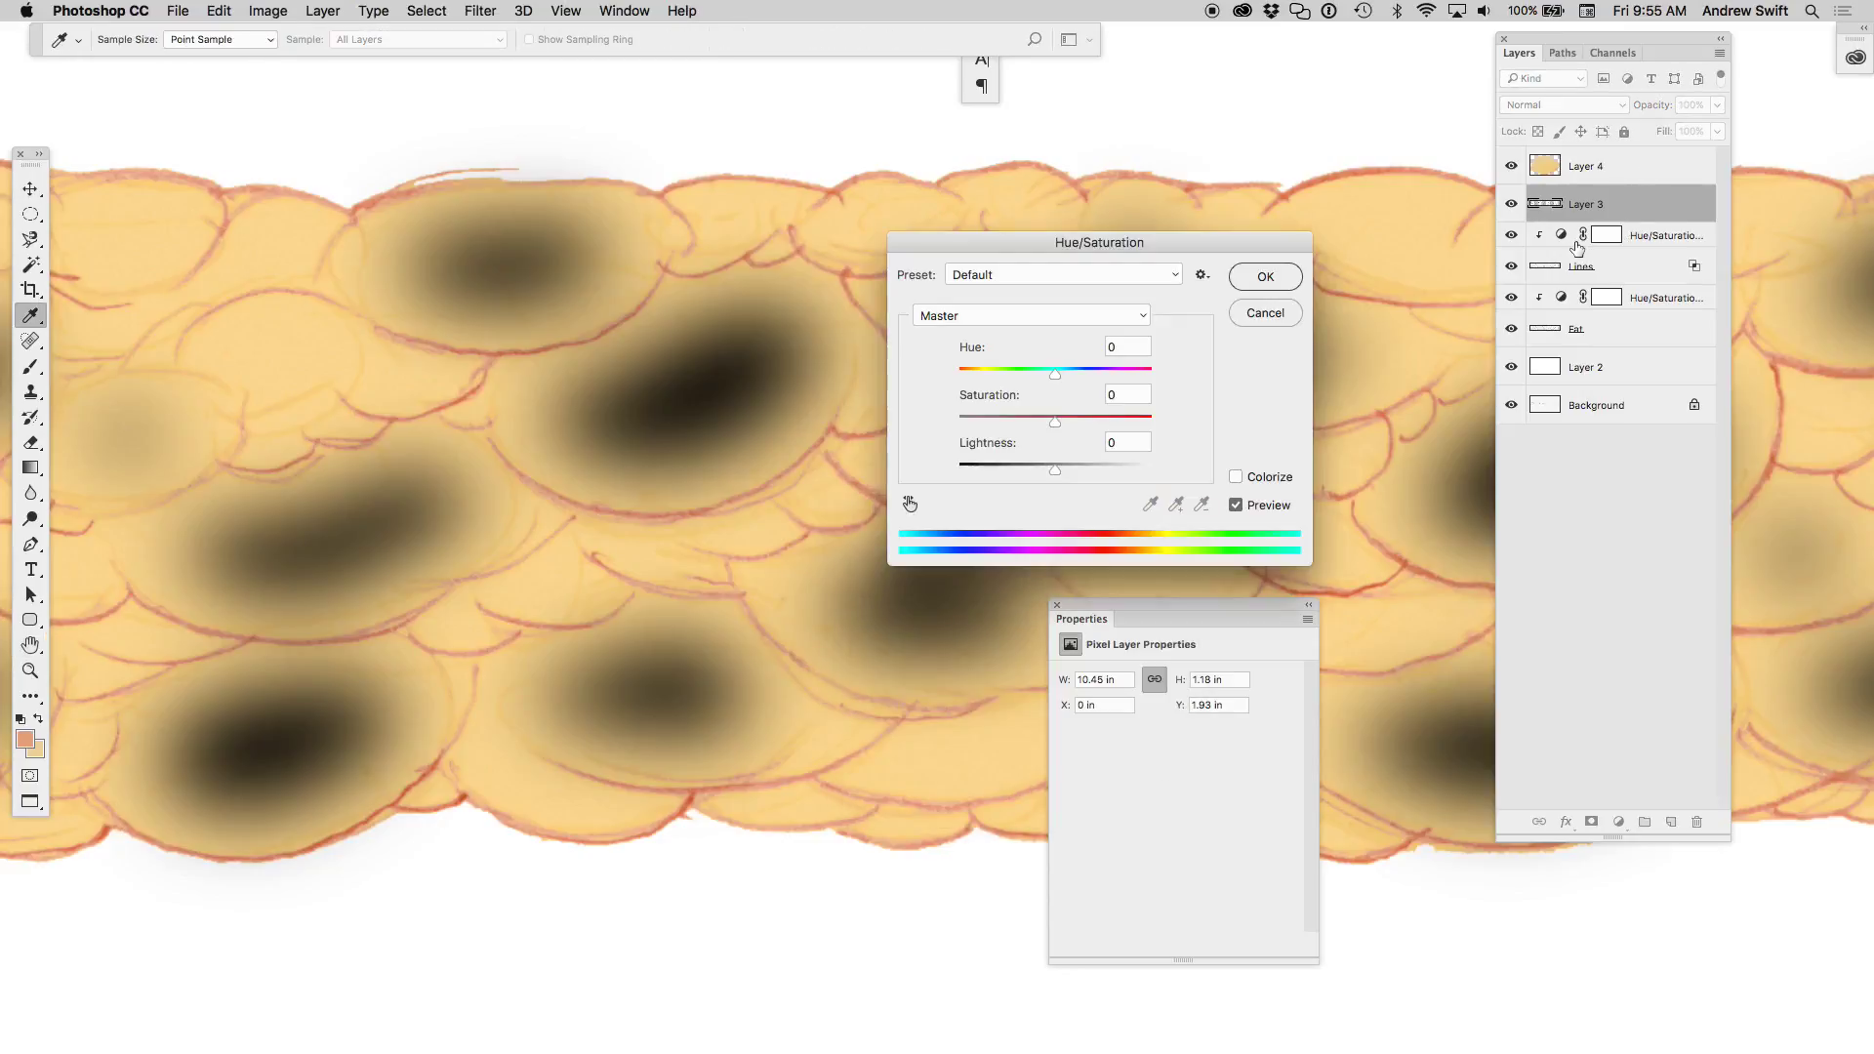
{"action": "left_click", "coordinate": [1236, 477]}
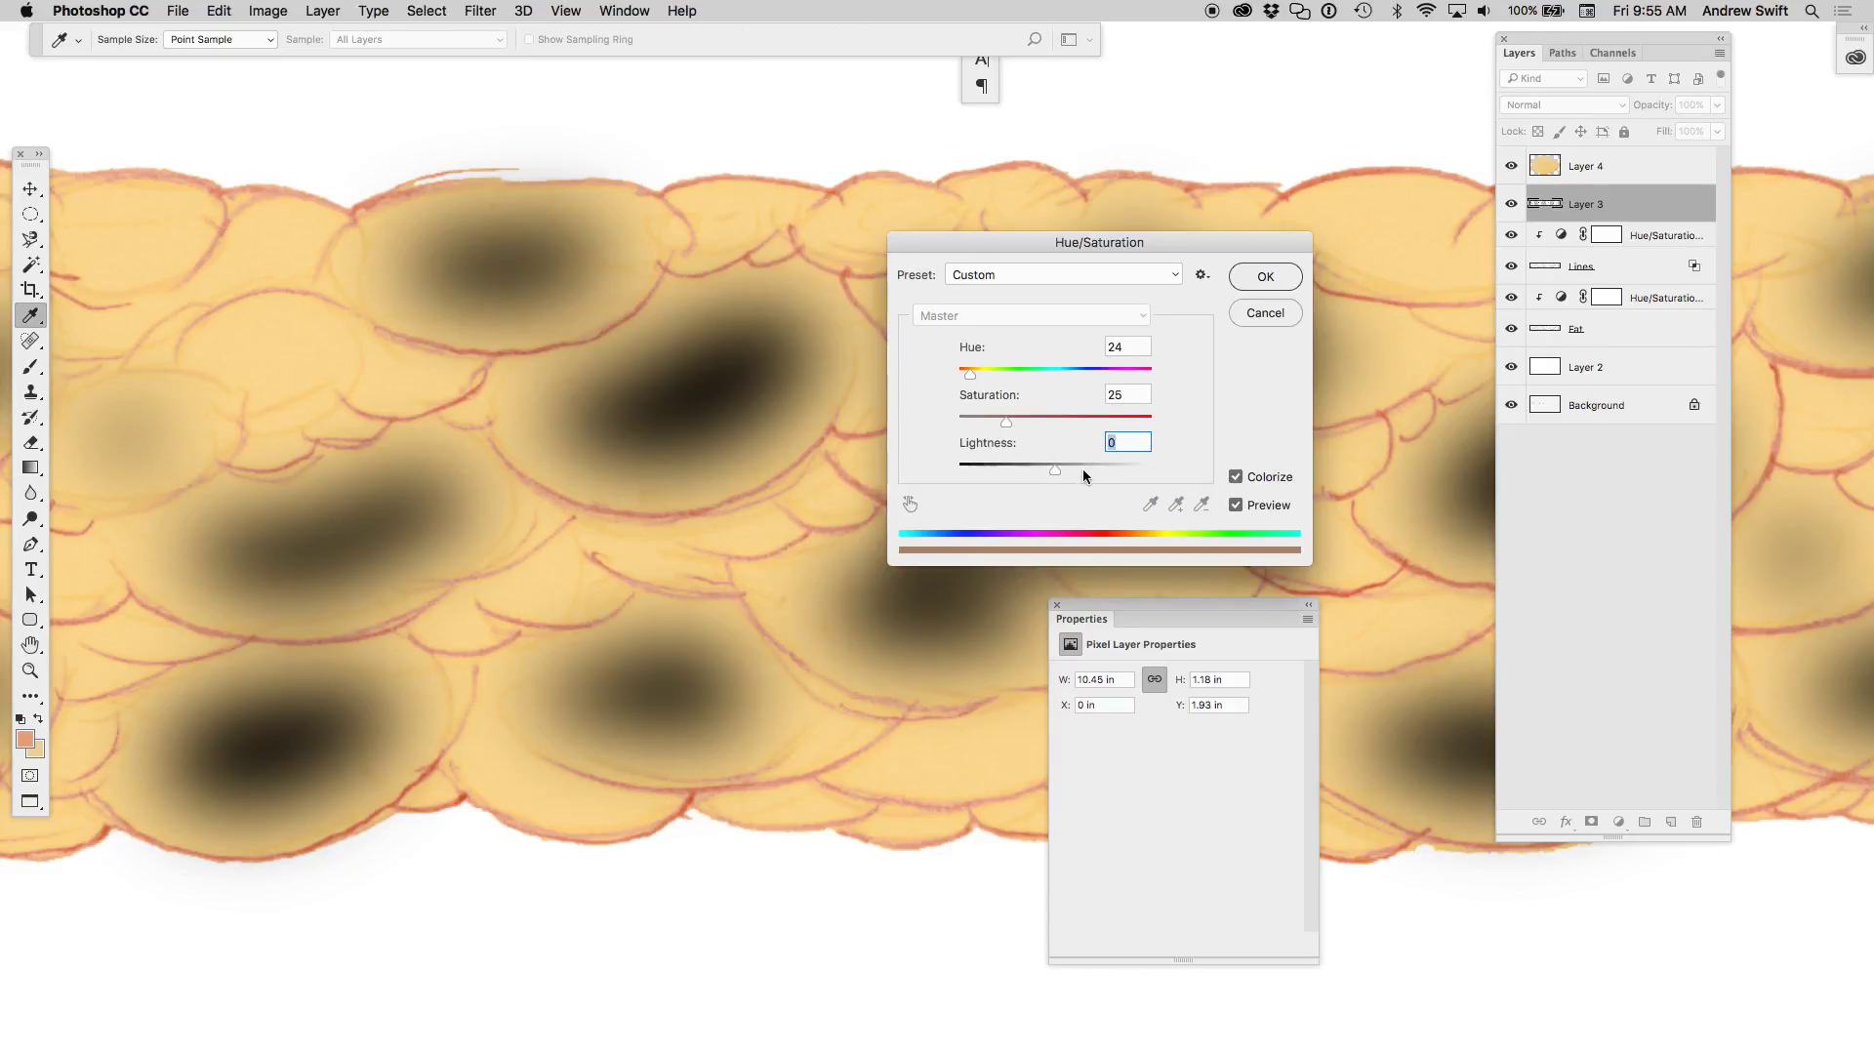
{"action": "type", "text": "50"}
{"action": "key", "text": "Return"}
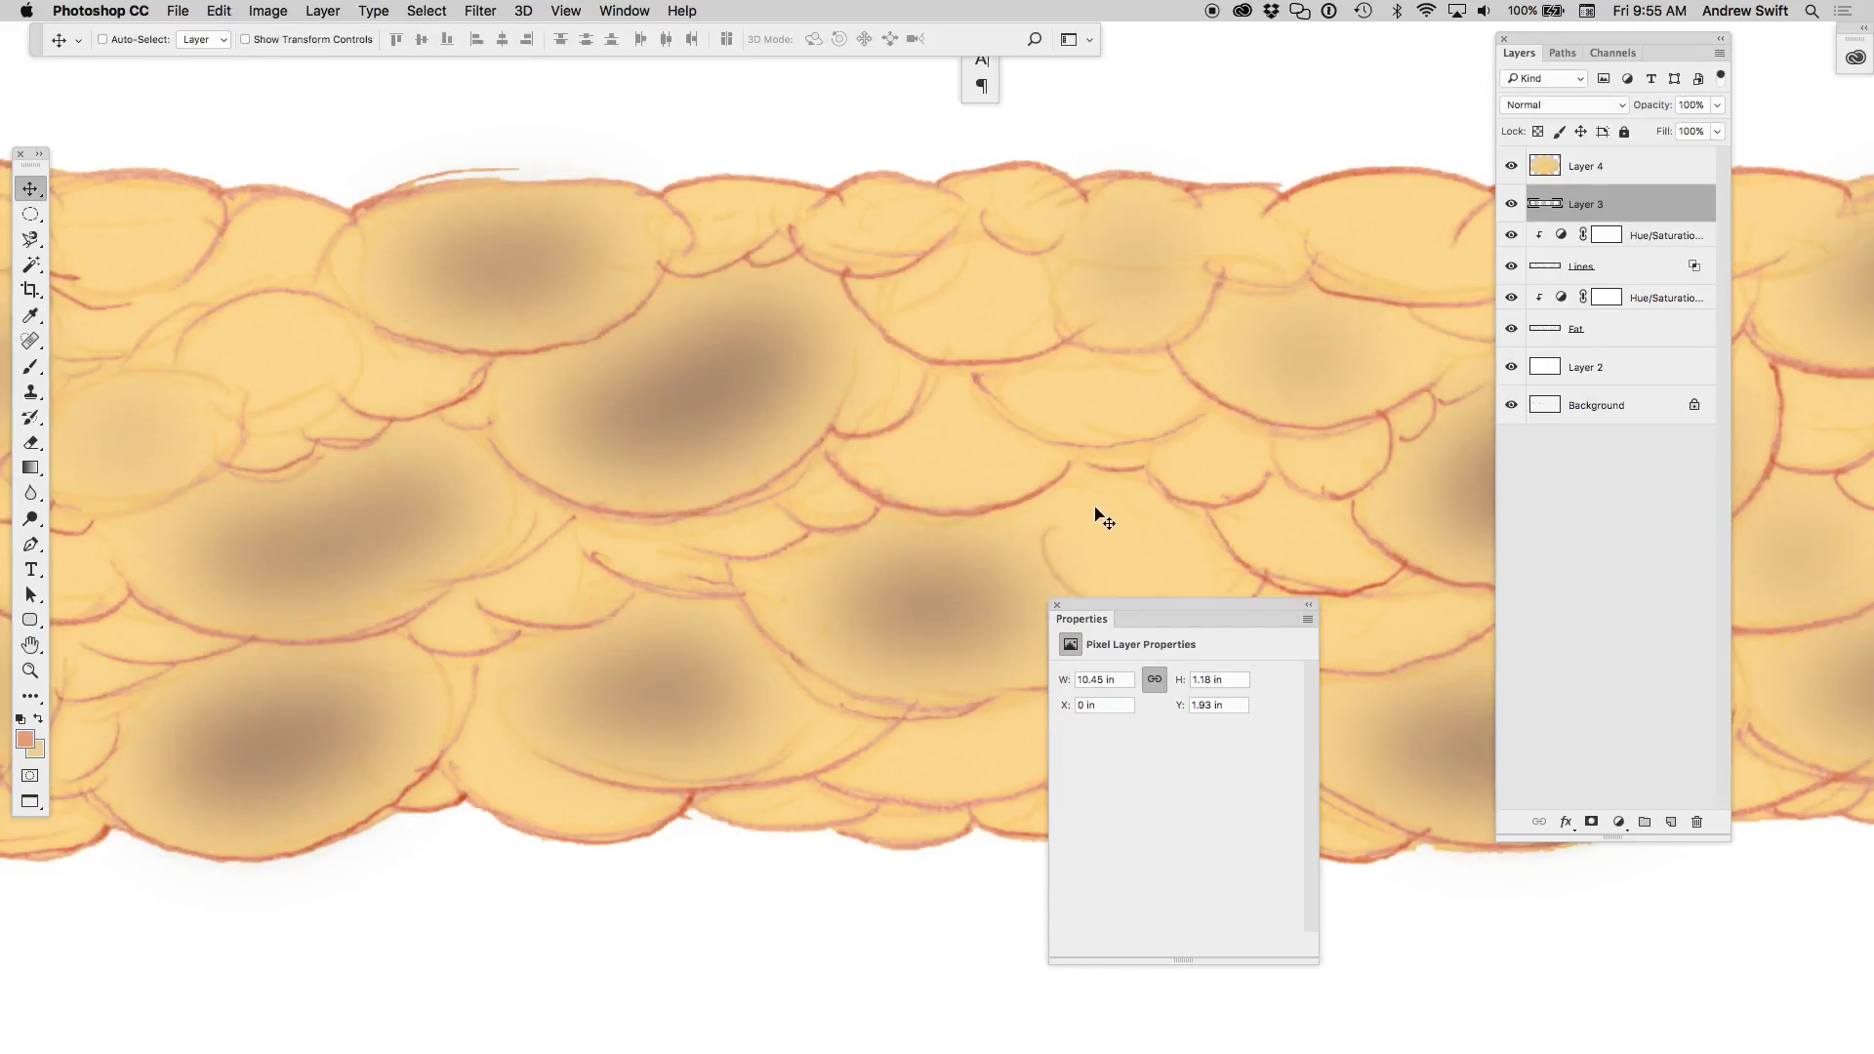
{"action": "double_click", "coordinate": [1663, 207]}
{"action": "left_click", "coordinate": [997, 429]}
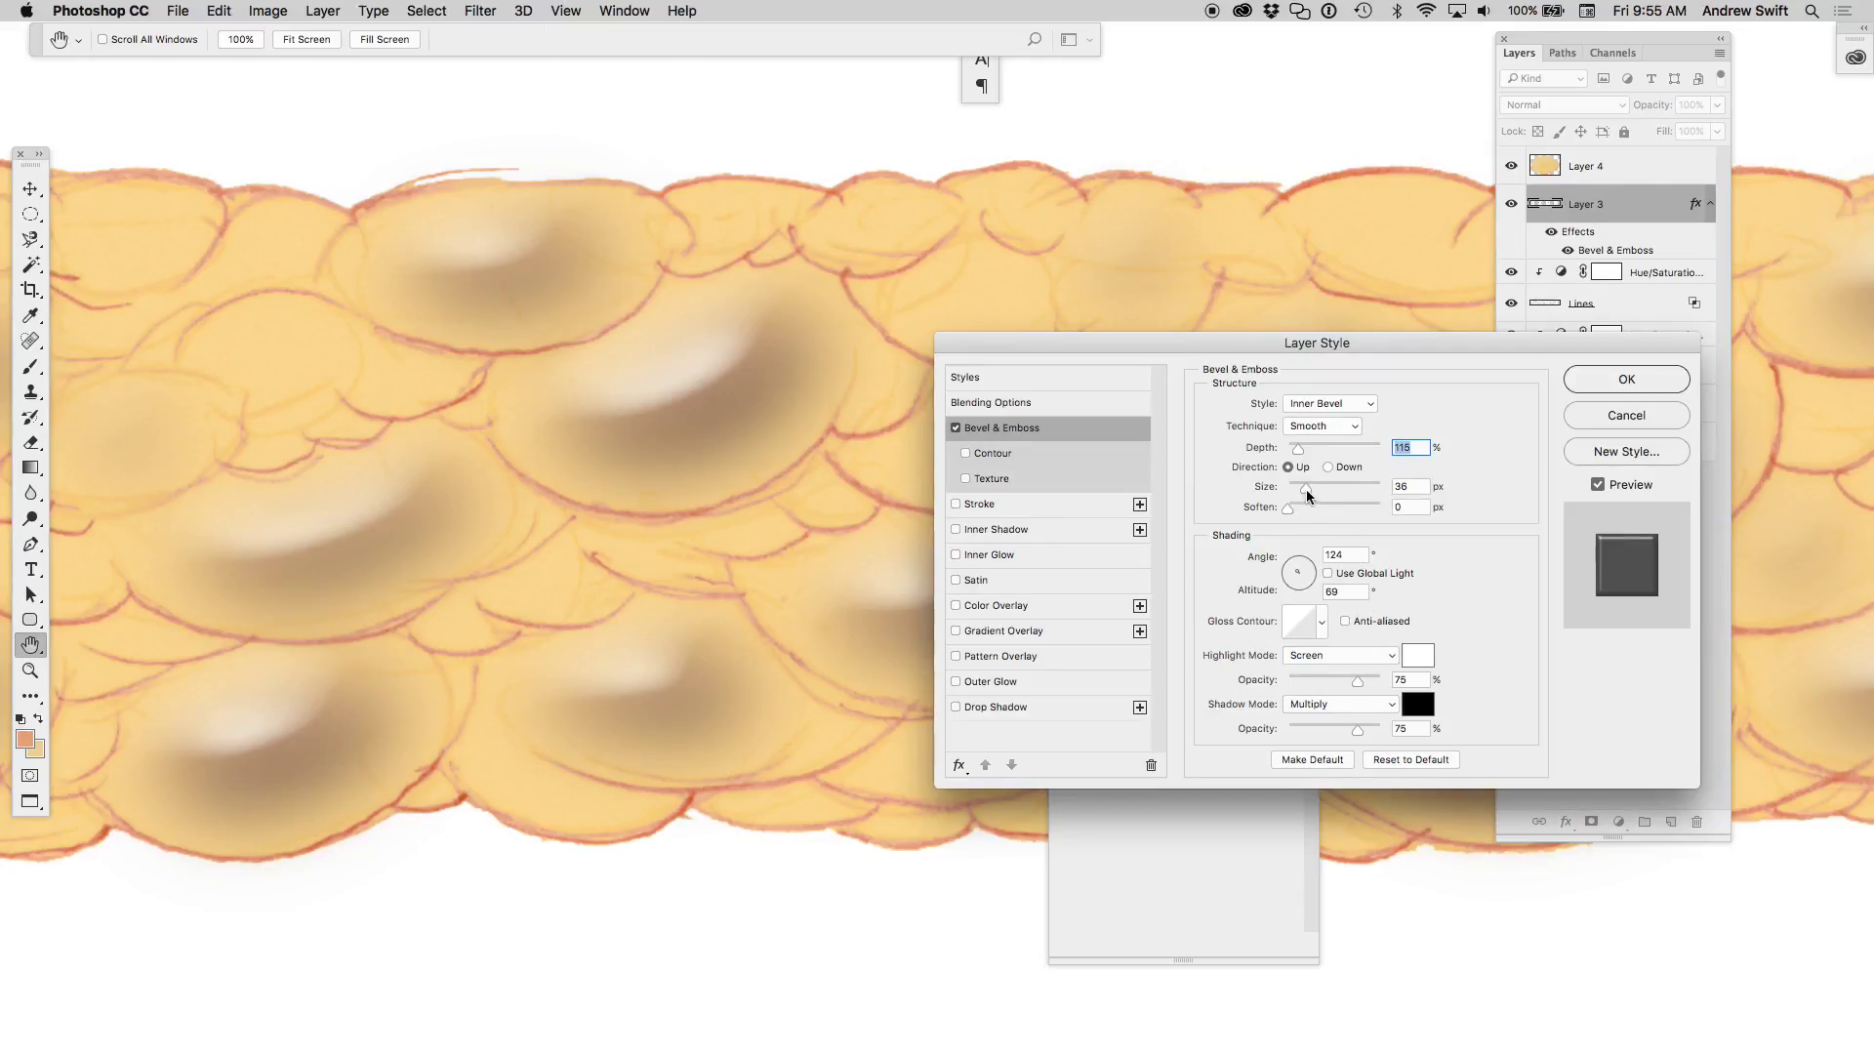
{"action": "mouse_move", "coordinate": [1307, 495]}
{"action": "left_mouse_down"}
{"action": "mouse_move", "coordinate": [1288, 456]}
{"action": "mouse_move", "coordinate": [1295, 493]}
{"action": "left_mouse_up"}
{"action": "left_click", "coordinate": [1296, 451]}
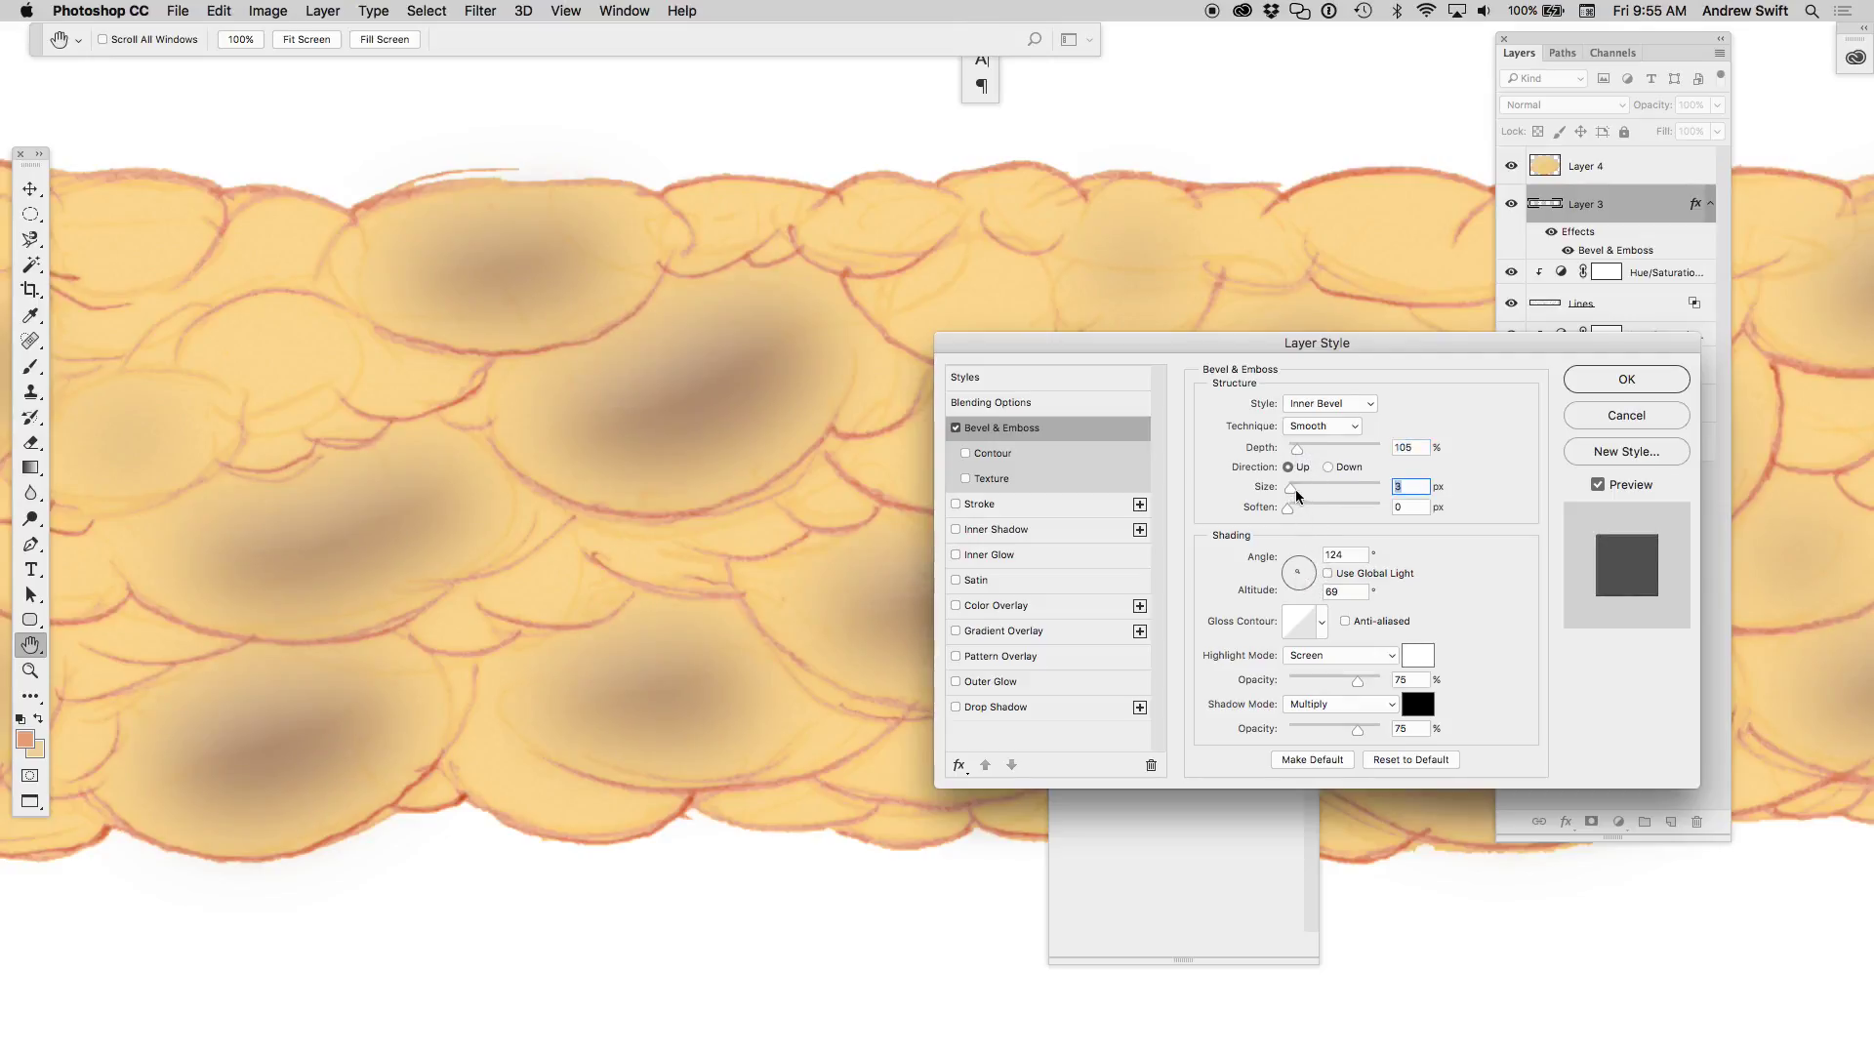
{"action": "mouse_move", "coordinate": [1292, 490]}
{"action": "left_mouse_down"}
{"action": "mouse_move", "coordinate": [1317, 495]}
{"action": "mouse_move", "coordinate": [1309, 449]}
{"action": "left_mouse_up"}
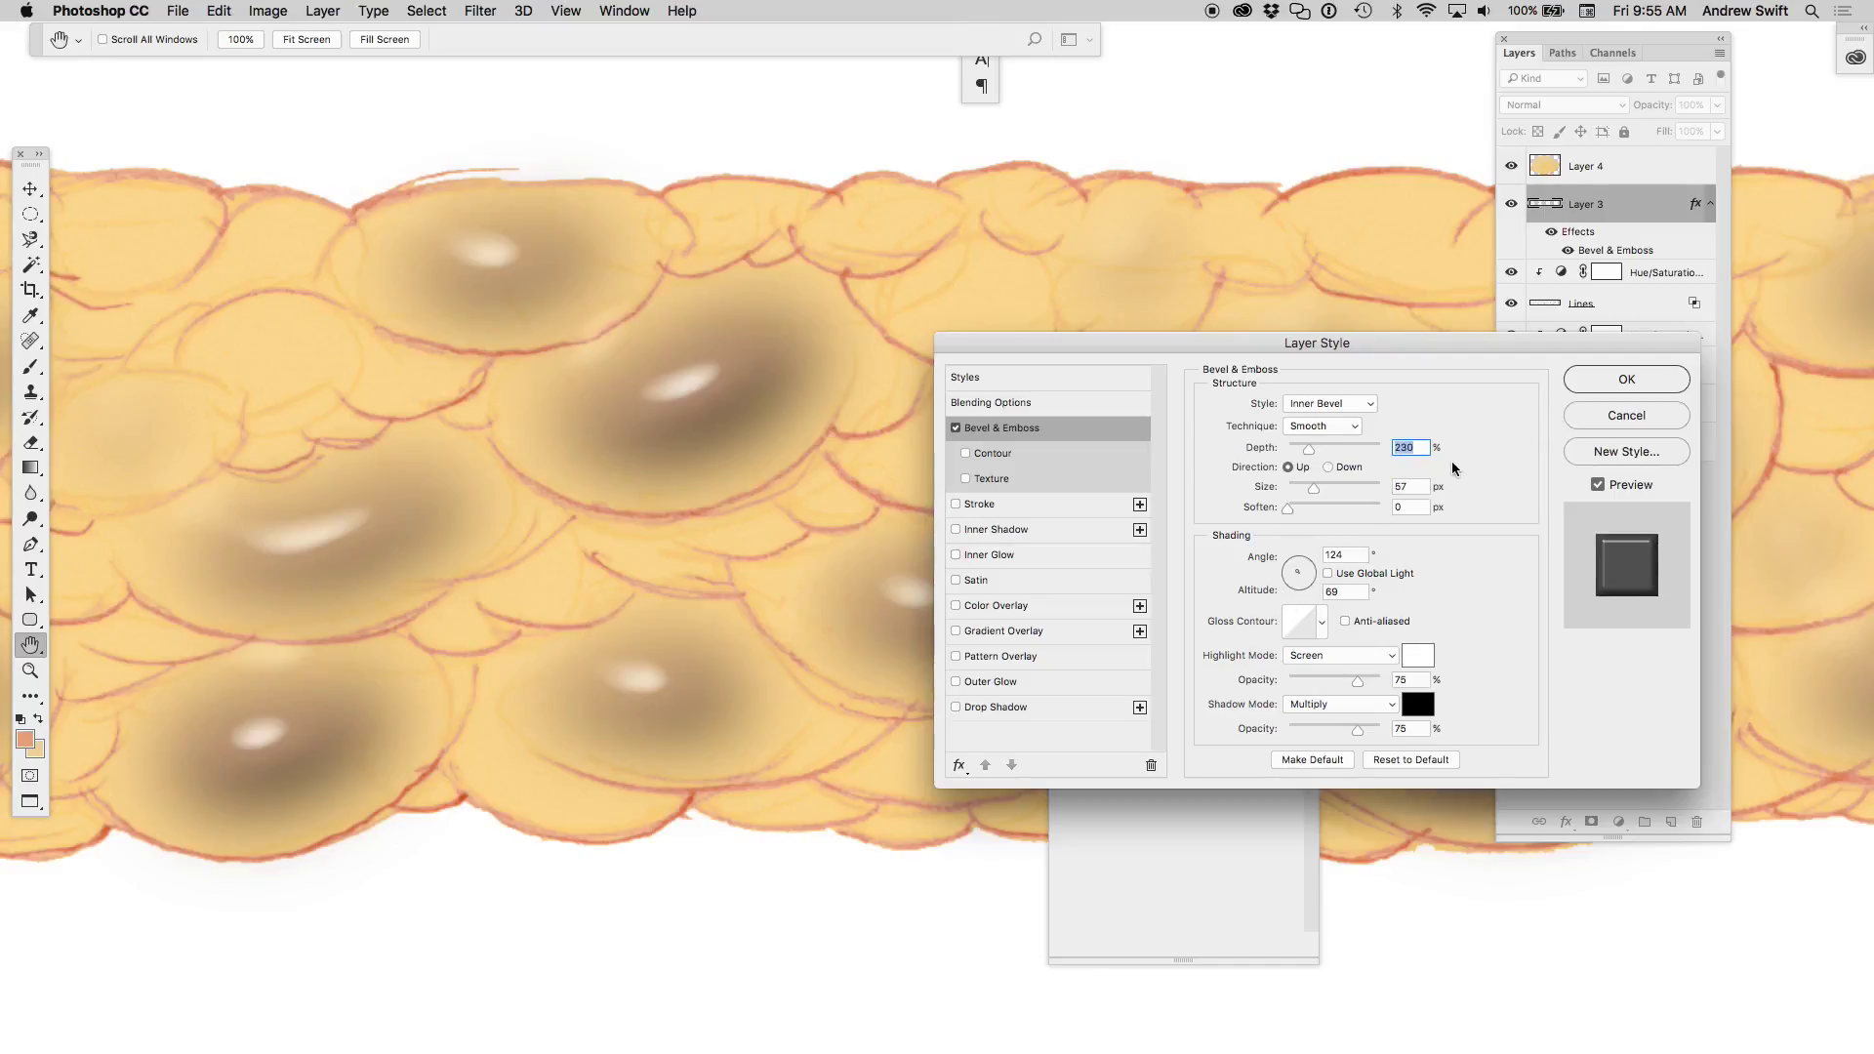
{"action": "left_click", "coordinate": [1613, 380]}
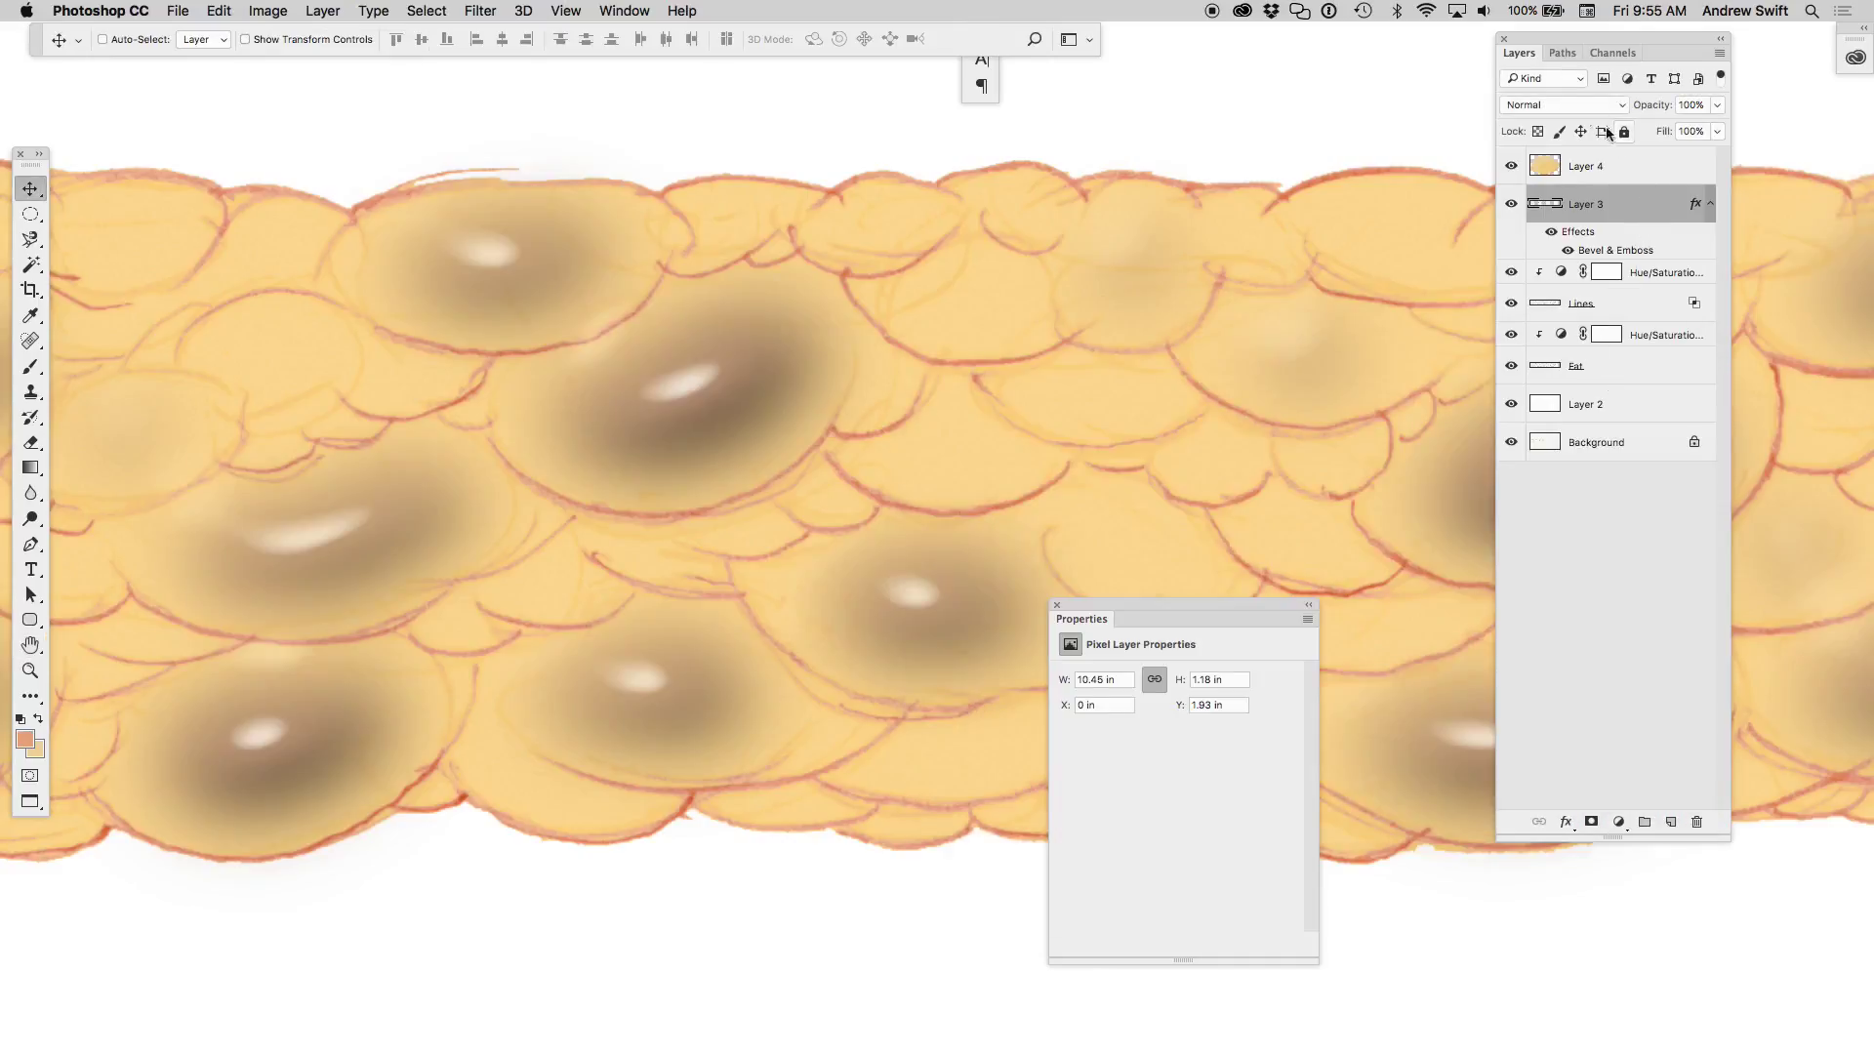
{"action": "left_click", "coordinate": [1567, 105]}
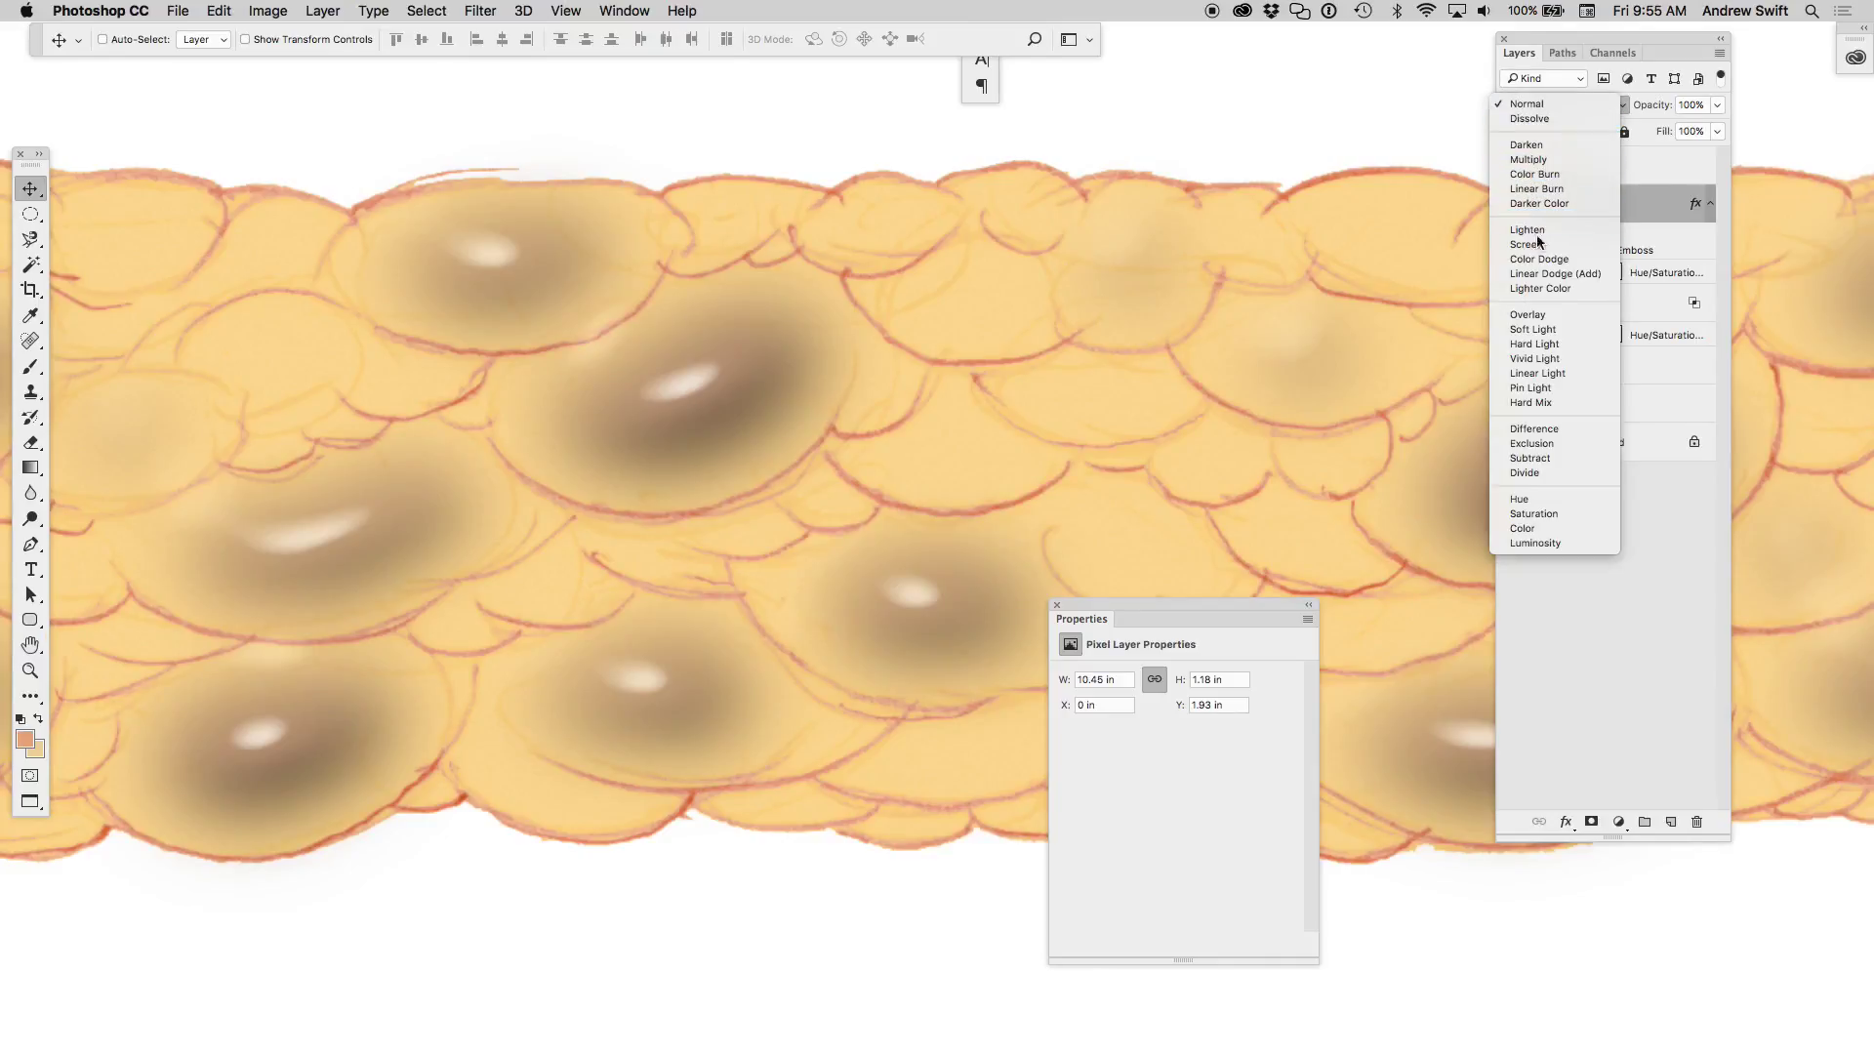
{"action": "left_click", "coordinate": [1548, 315]}
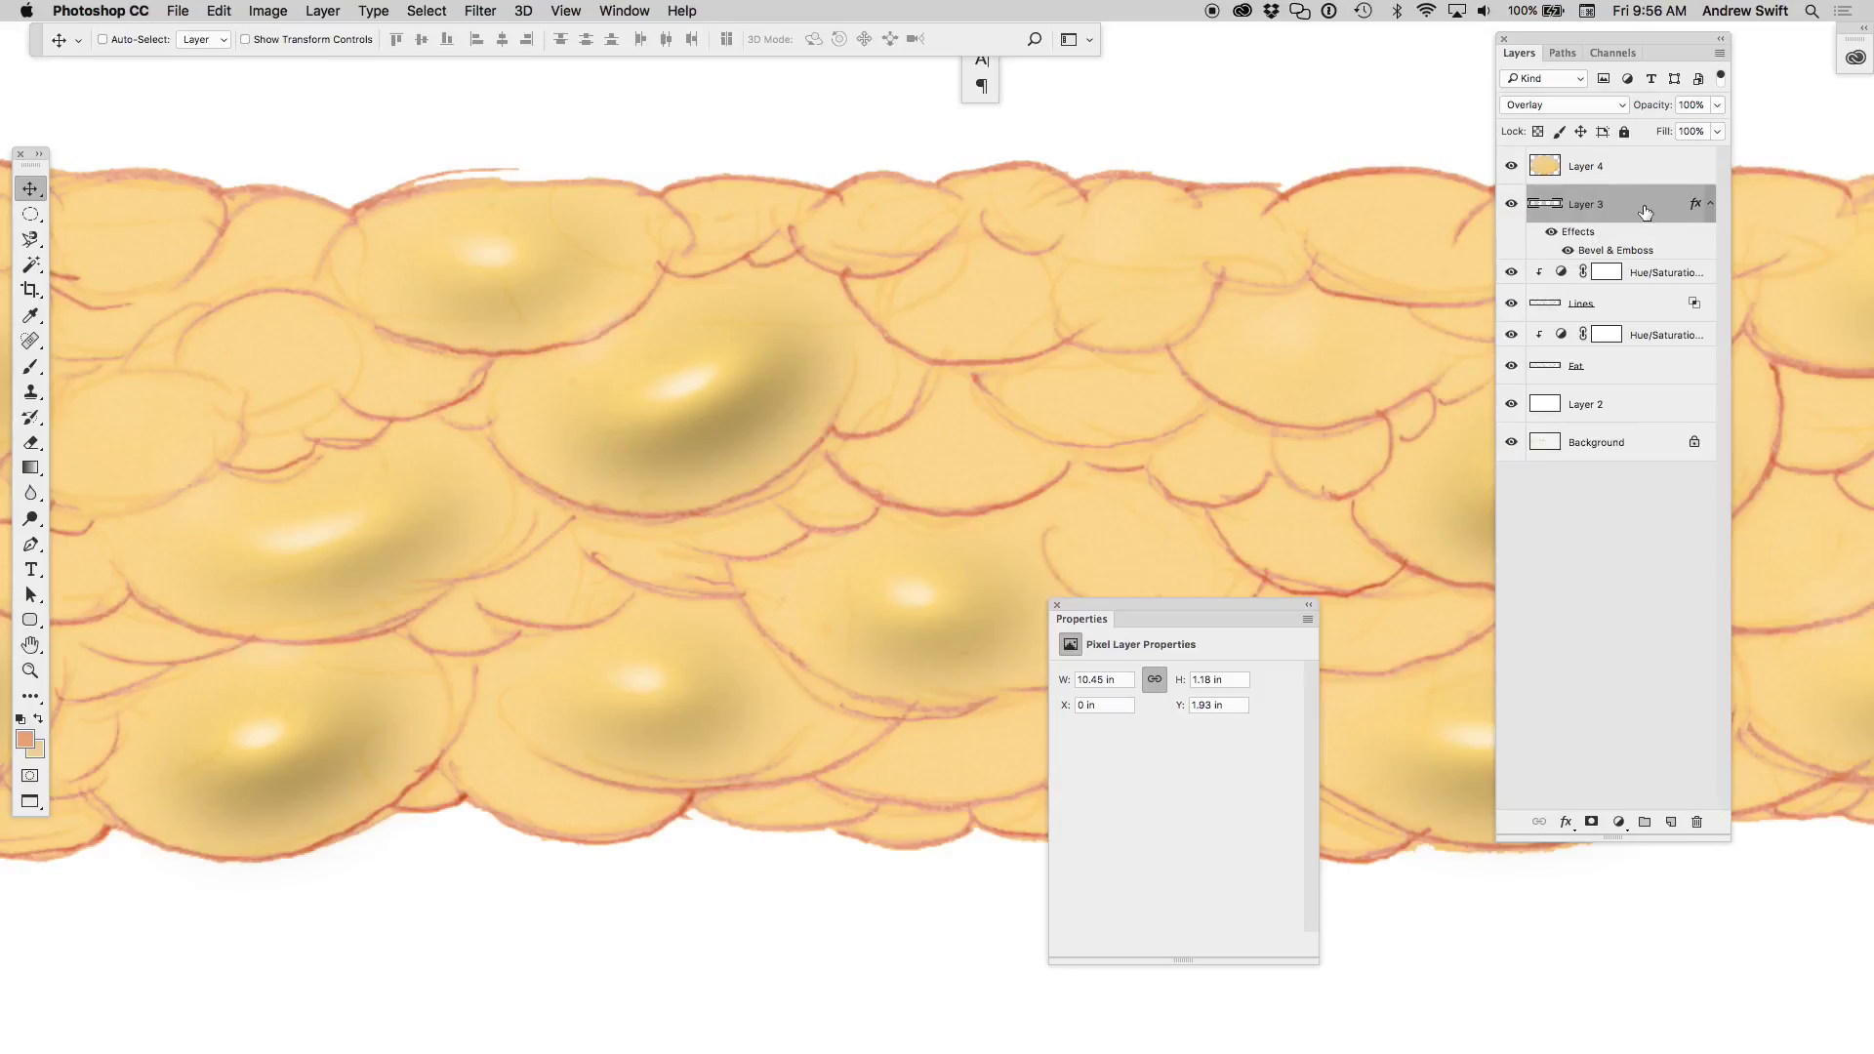
{"action": "key", "text": "ctrl"}
{"action": "key", "text": "ctrl+alt+z"}
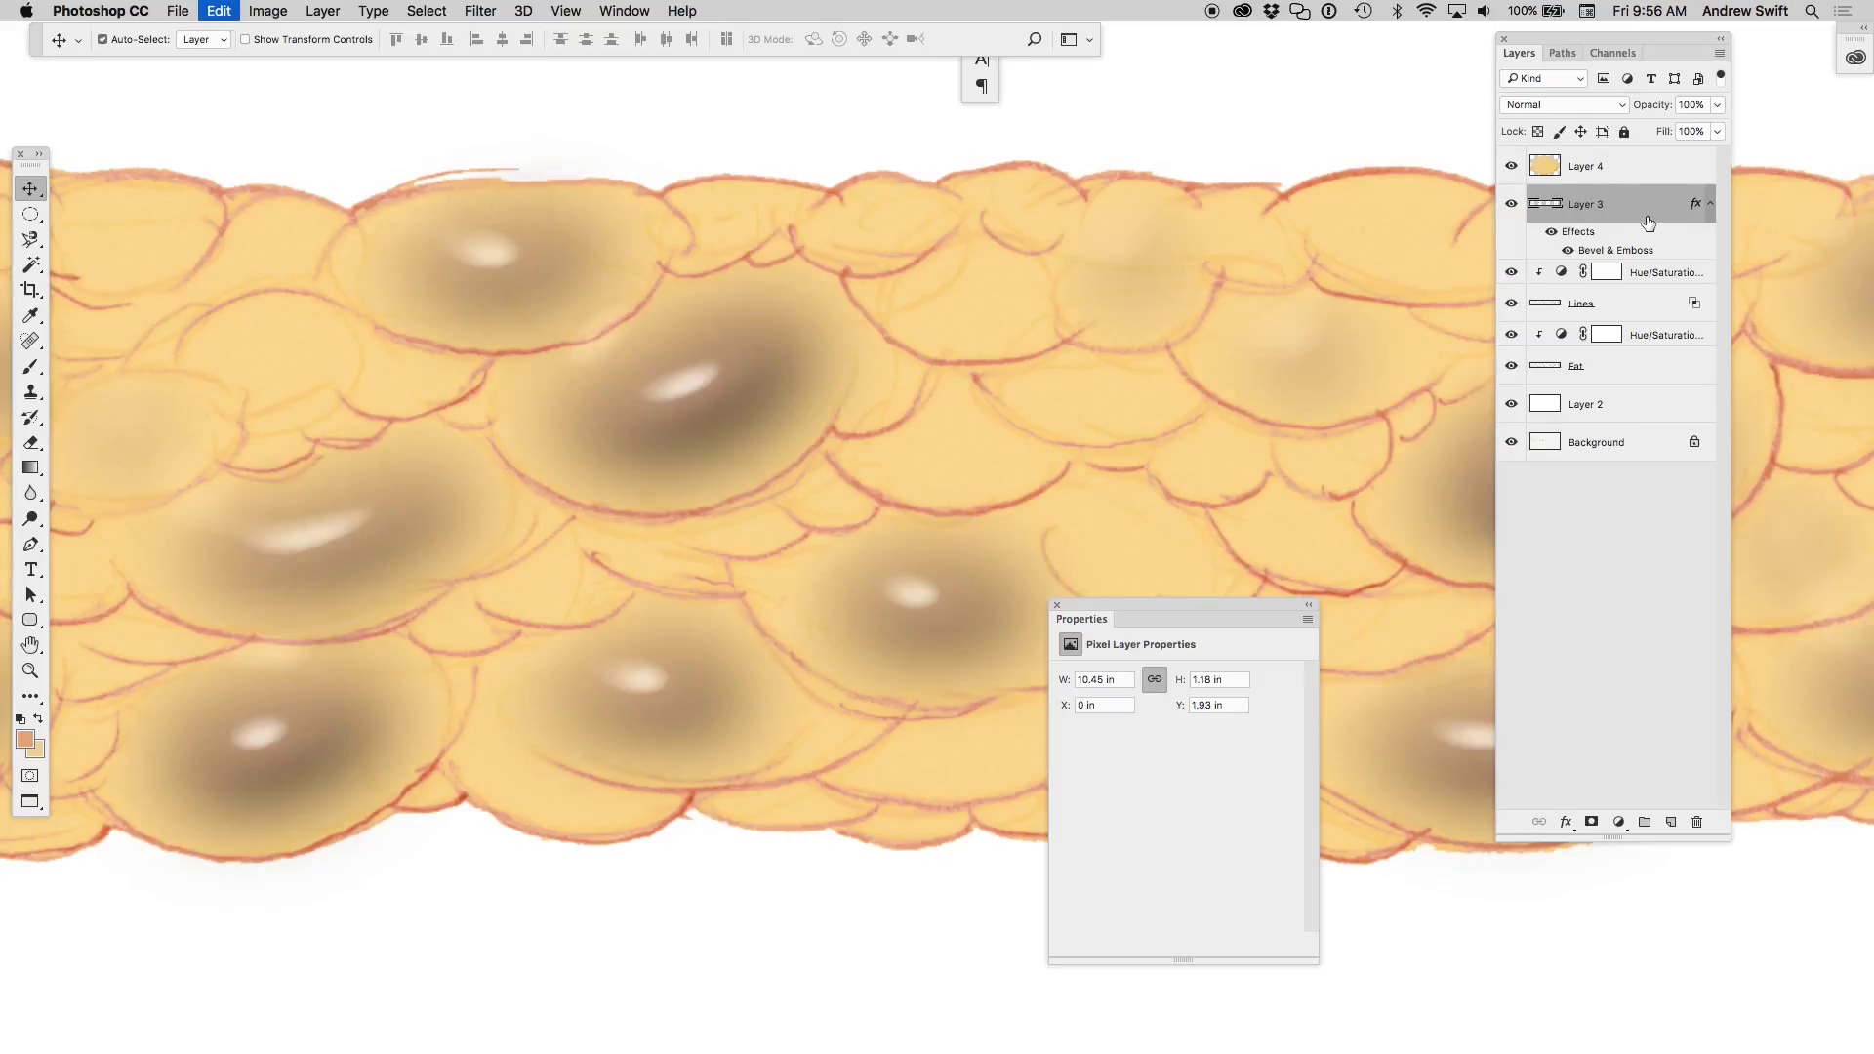
{"action": "key", "text": "ctrl+alt+z"}
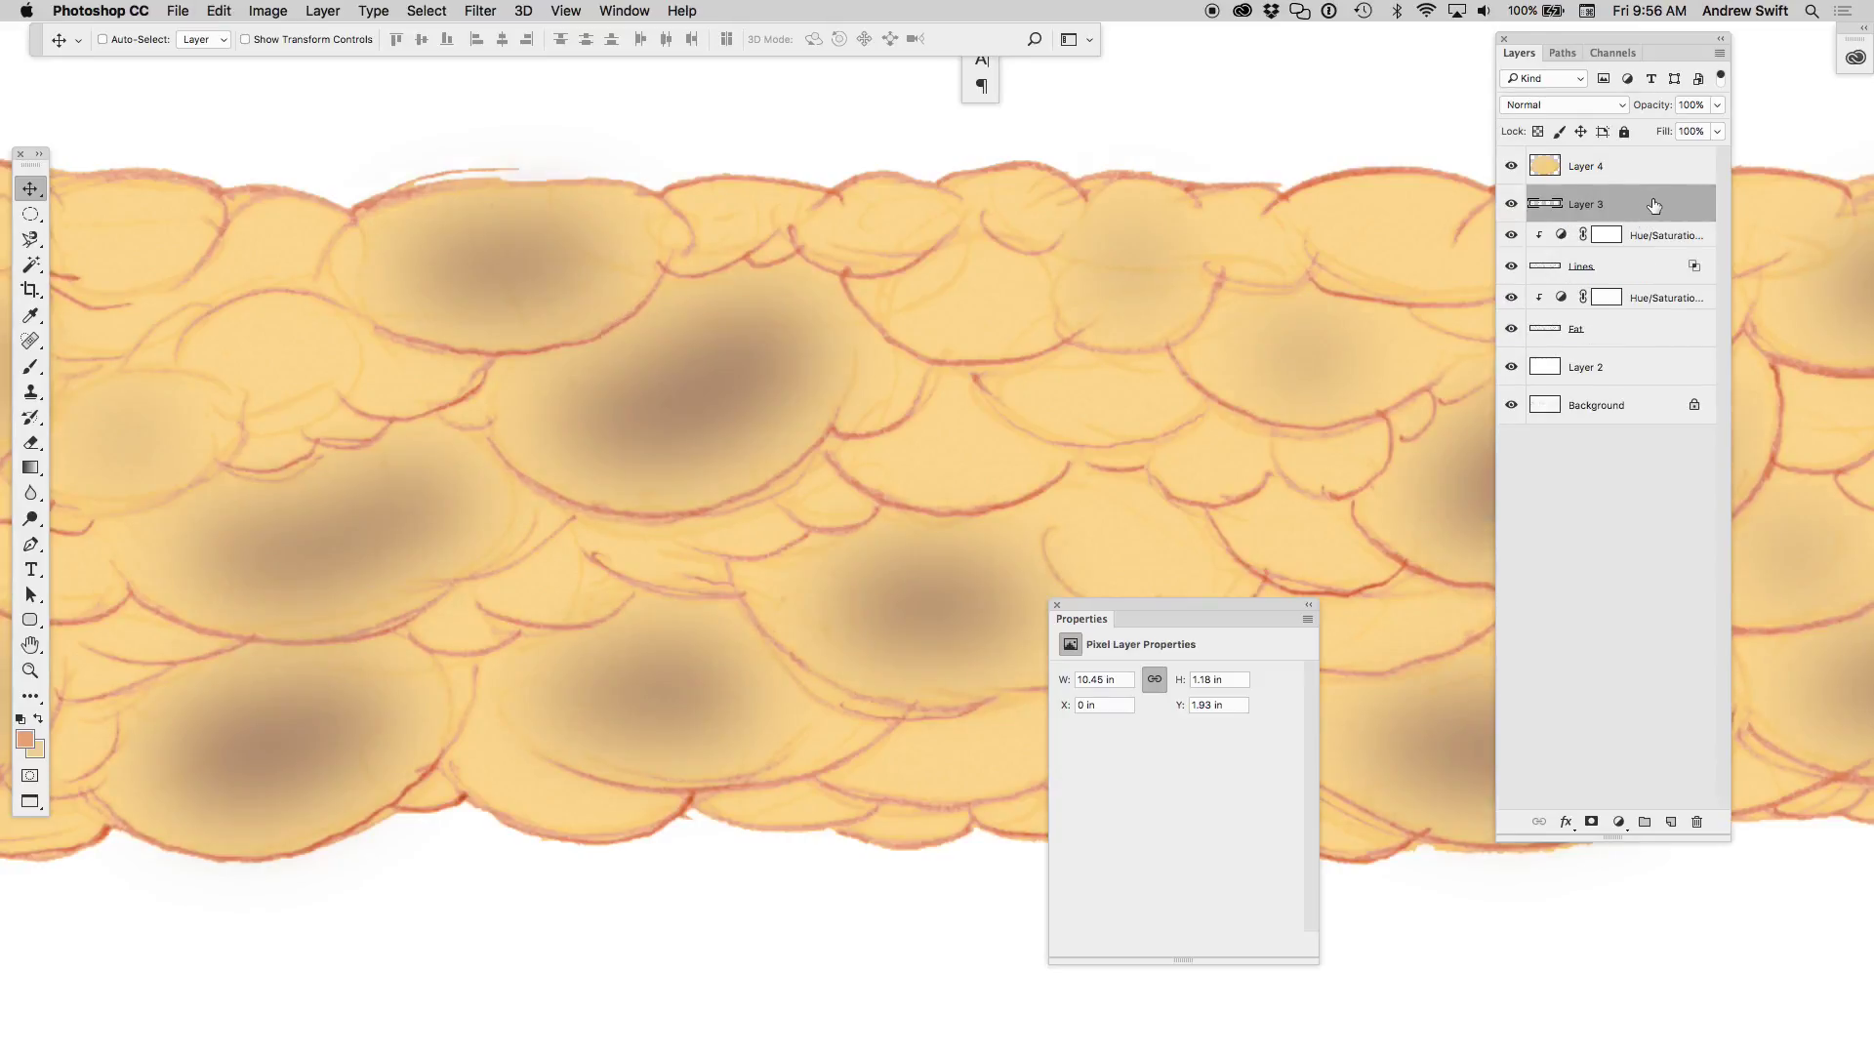
- Undo the brown colouring and set Layer 3's blend mode to Overlay
{"action": "key", "text": "ctrl+alt+z"}
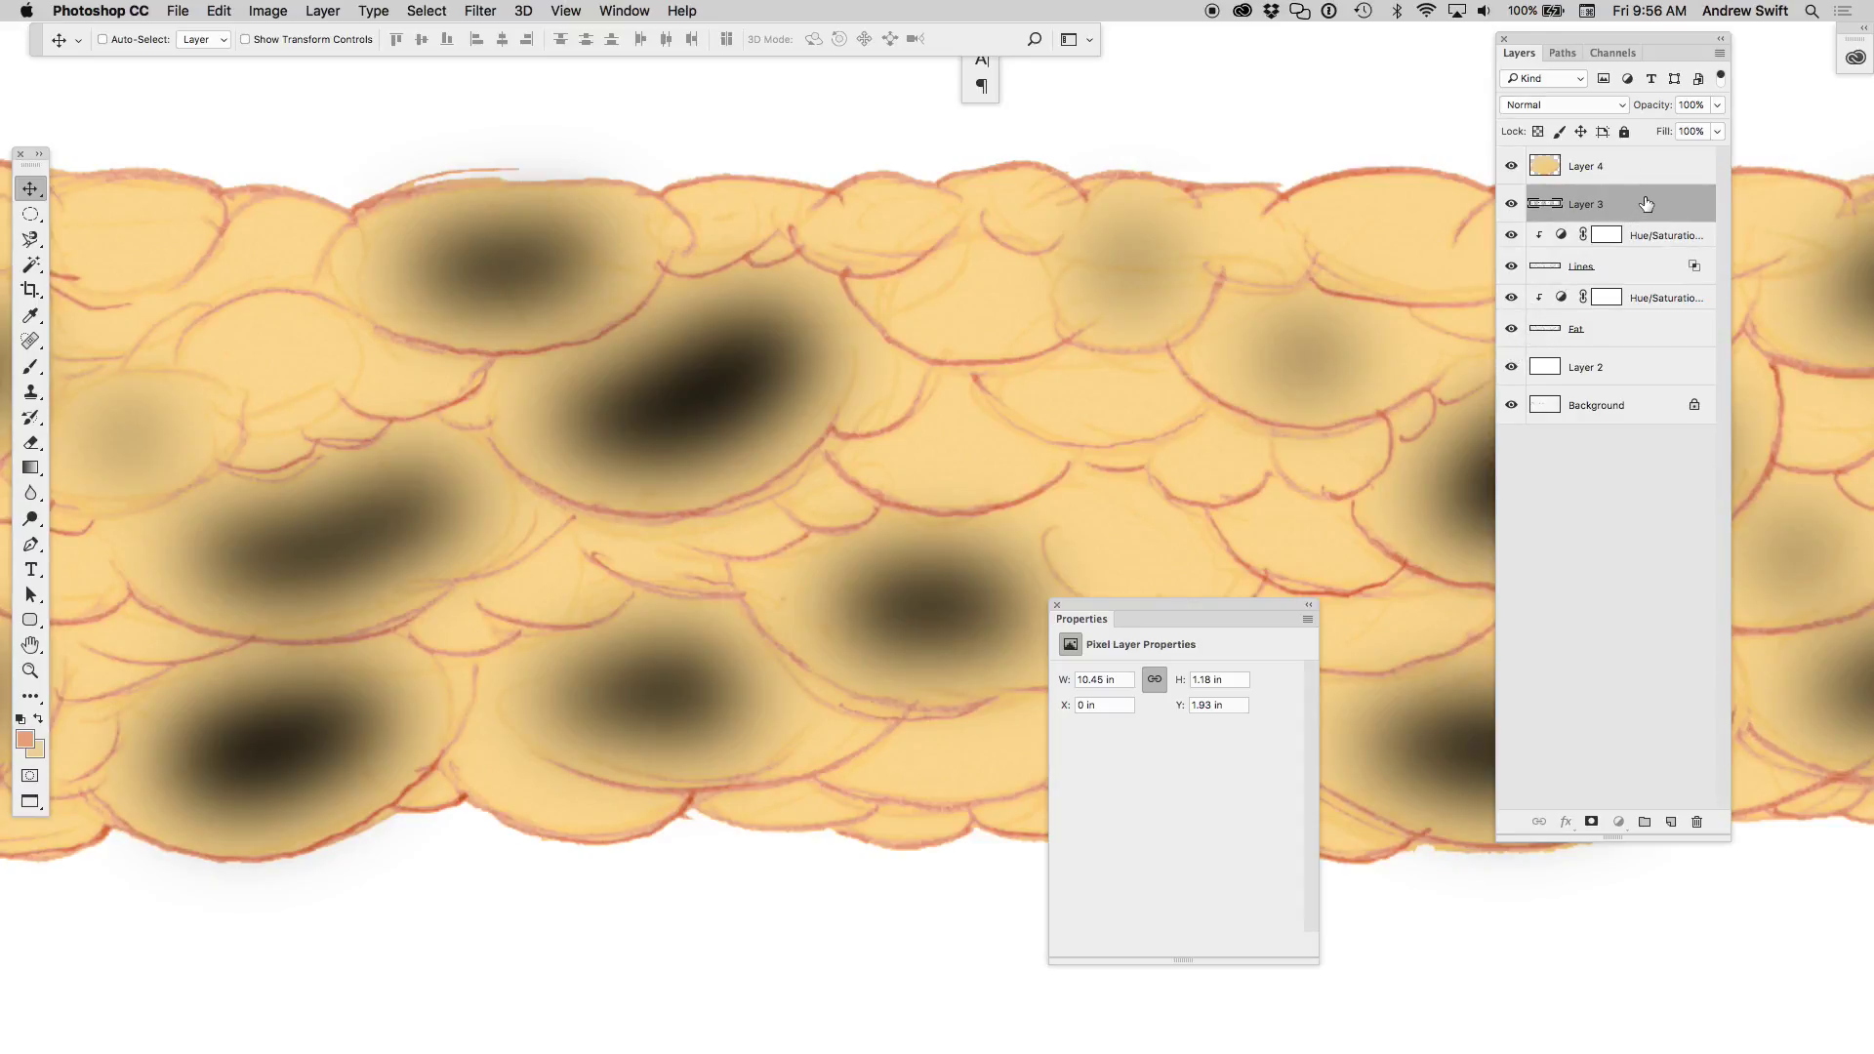
{"action": "left_click", "coordinate": [481, 11]}
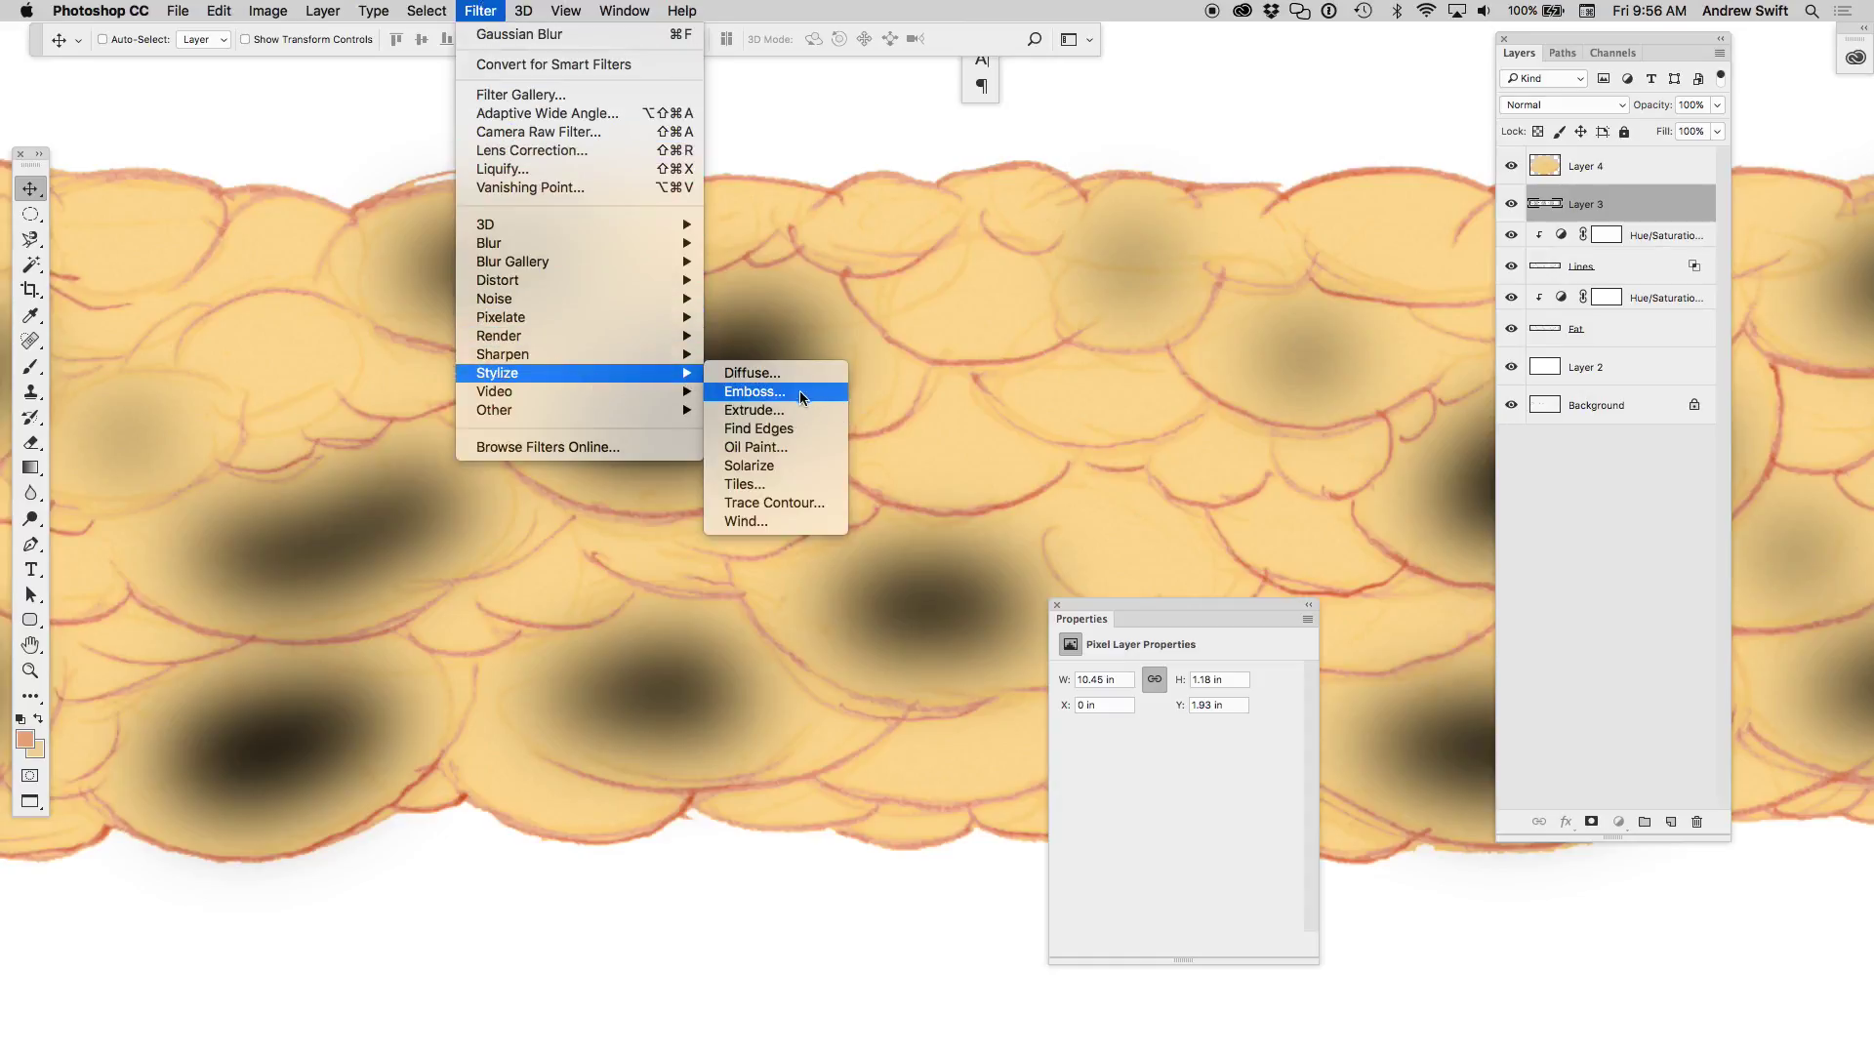
{"action": "left_click", "coordinate": [799, 392]}
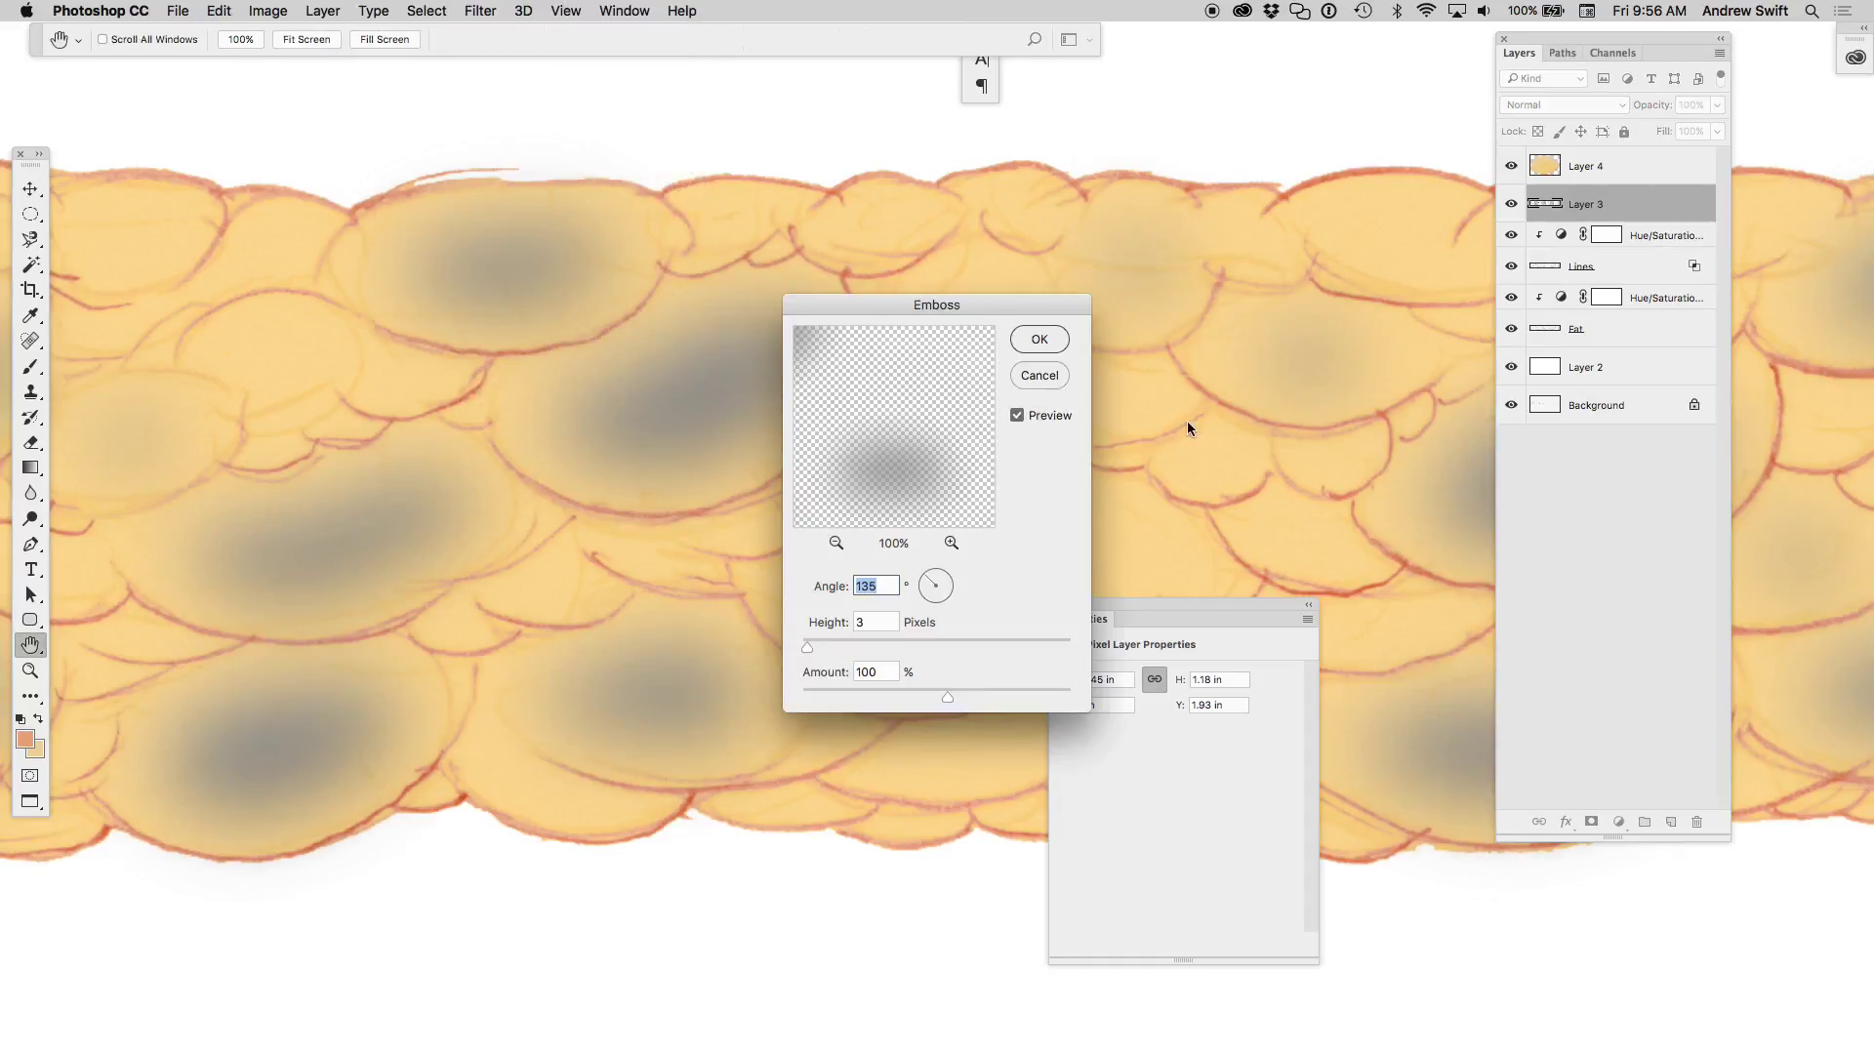
{"action": "left_click", "coordinate": [1040, 377]}
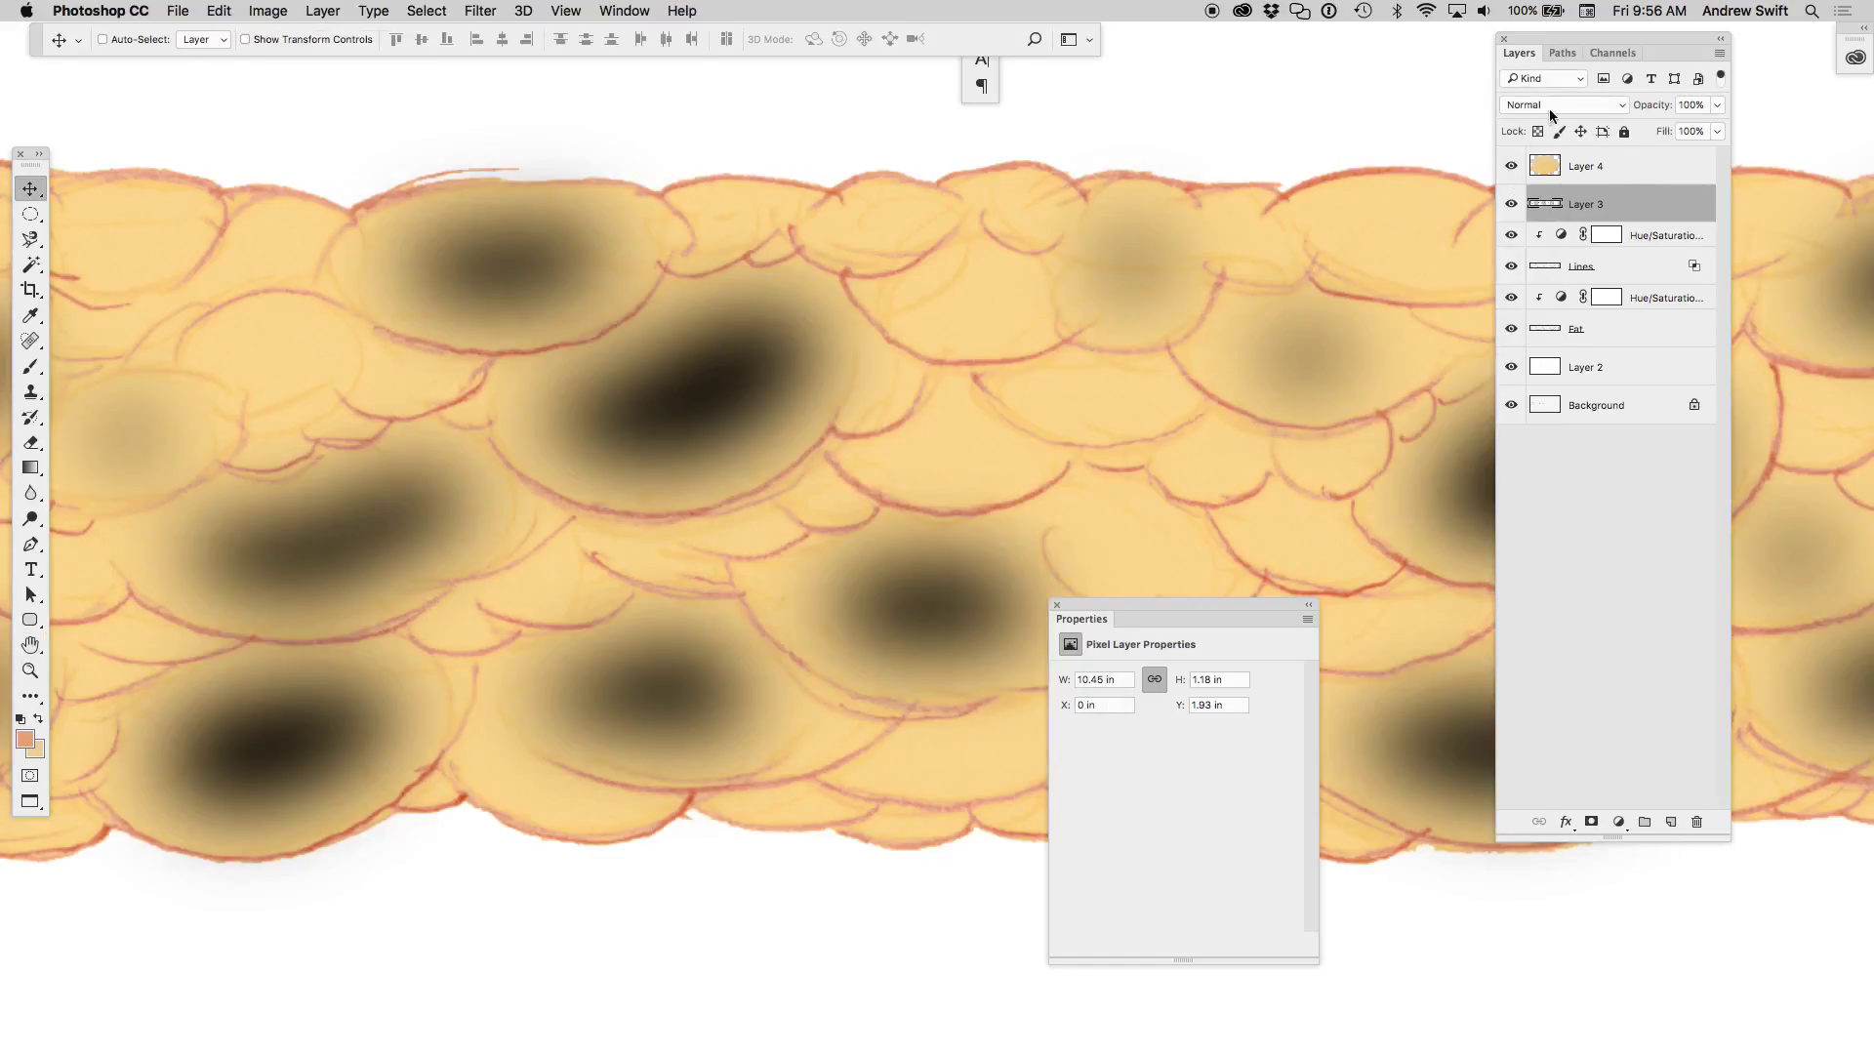
{"action": "left_click", "coordinate": [1554, 111]}
{"action": "left_click", "coordinate": [1527, 315]}
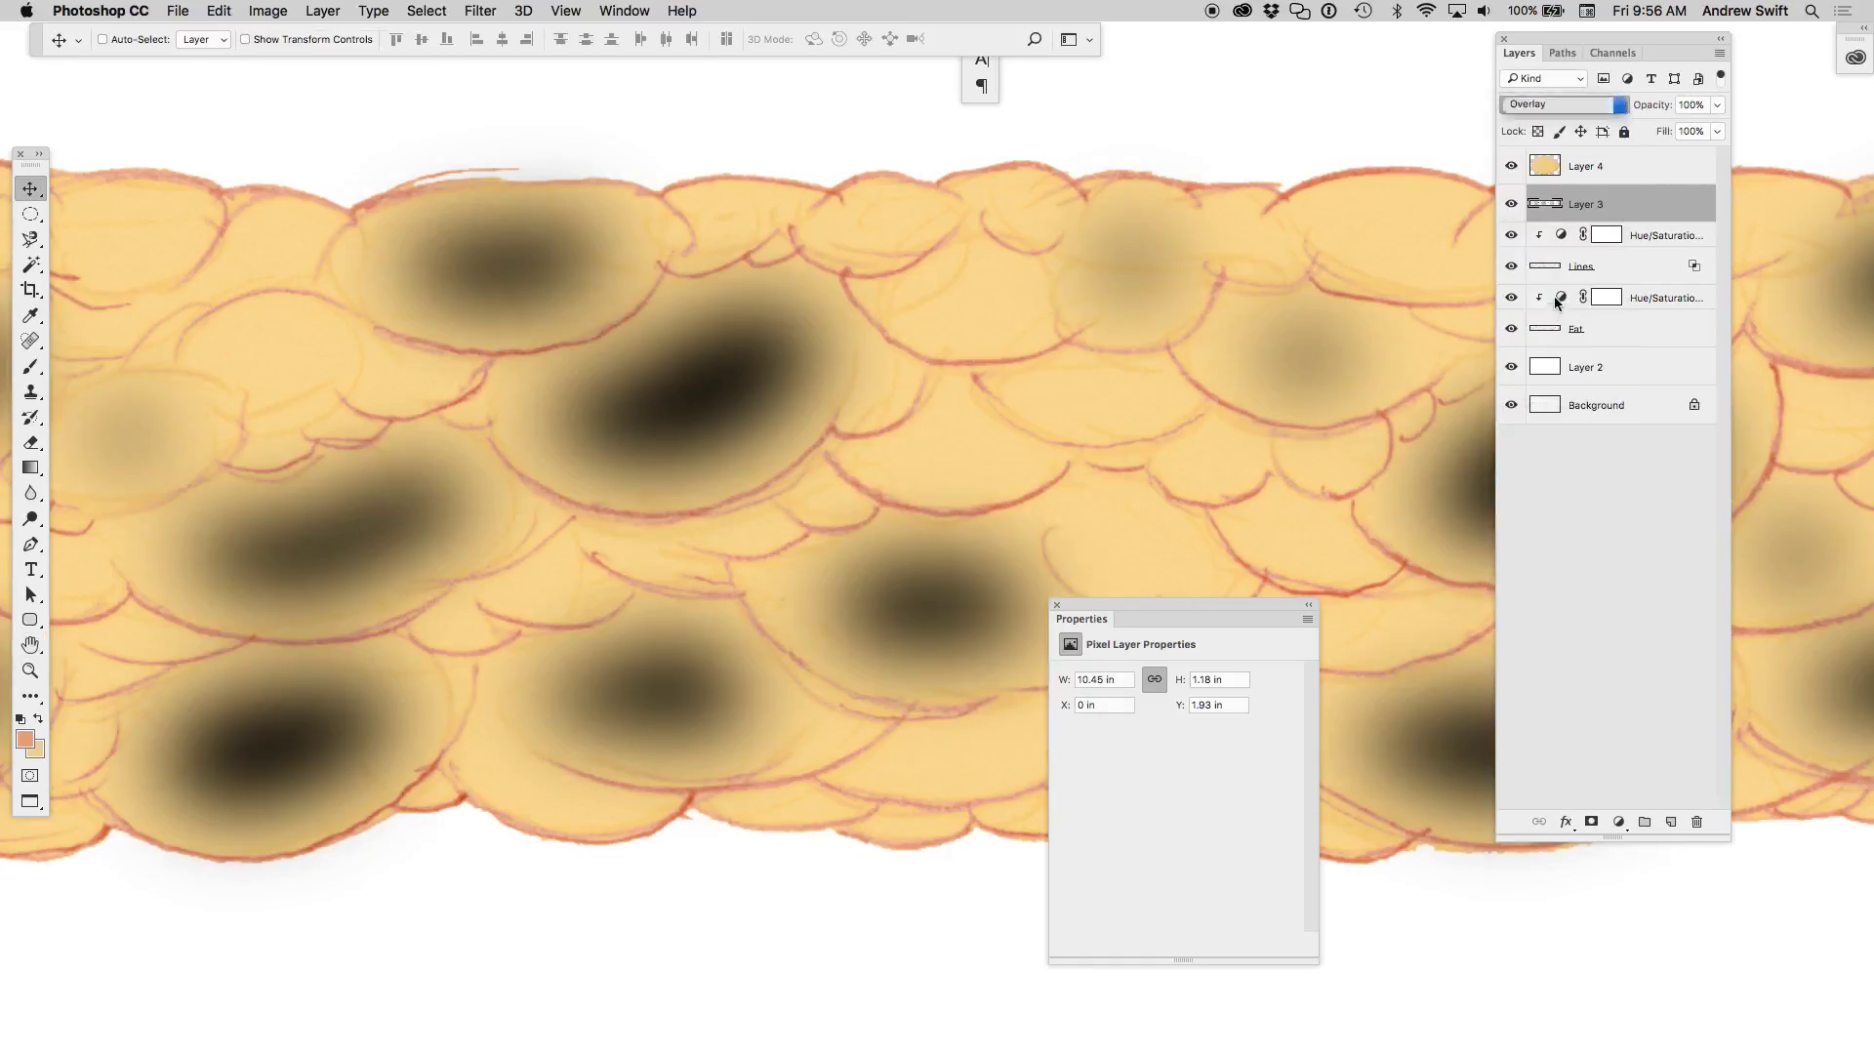
{"action": "left_click", "coordinate": [1058, 606]}
- Set up Emboss on Layer 3 with amount 133% and height about 14 px, checking the zoomed-out preview
{"action": "left_click", "coordinate": [480, 10]}
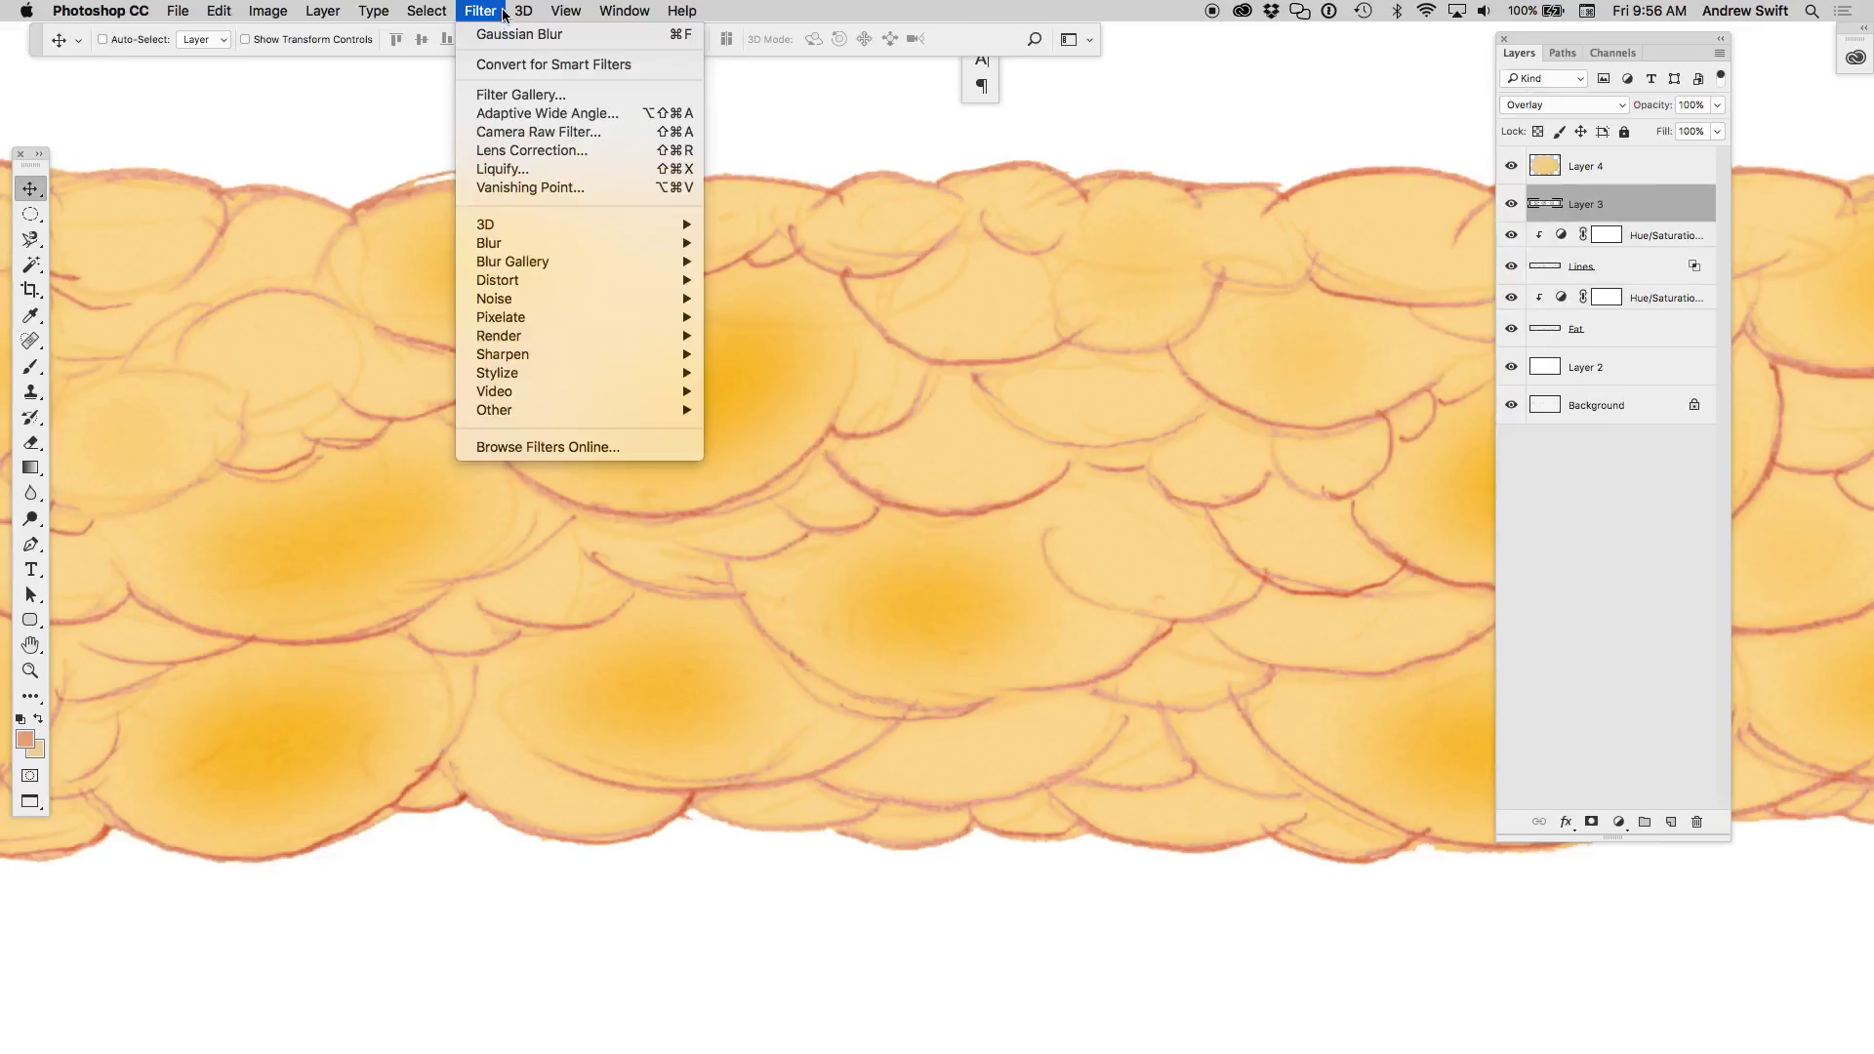
{"action": "mouse_move", "coordinate": [496, 371]}
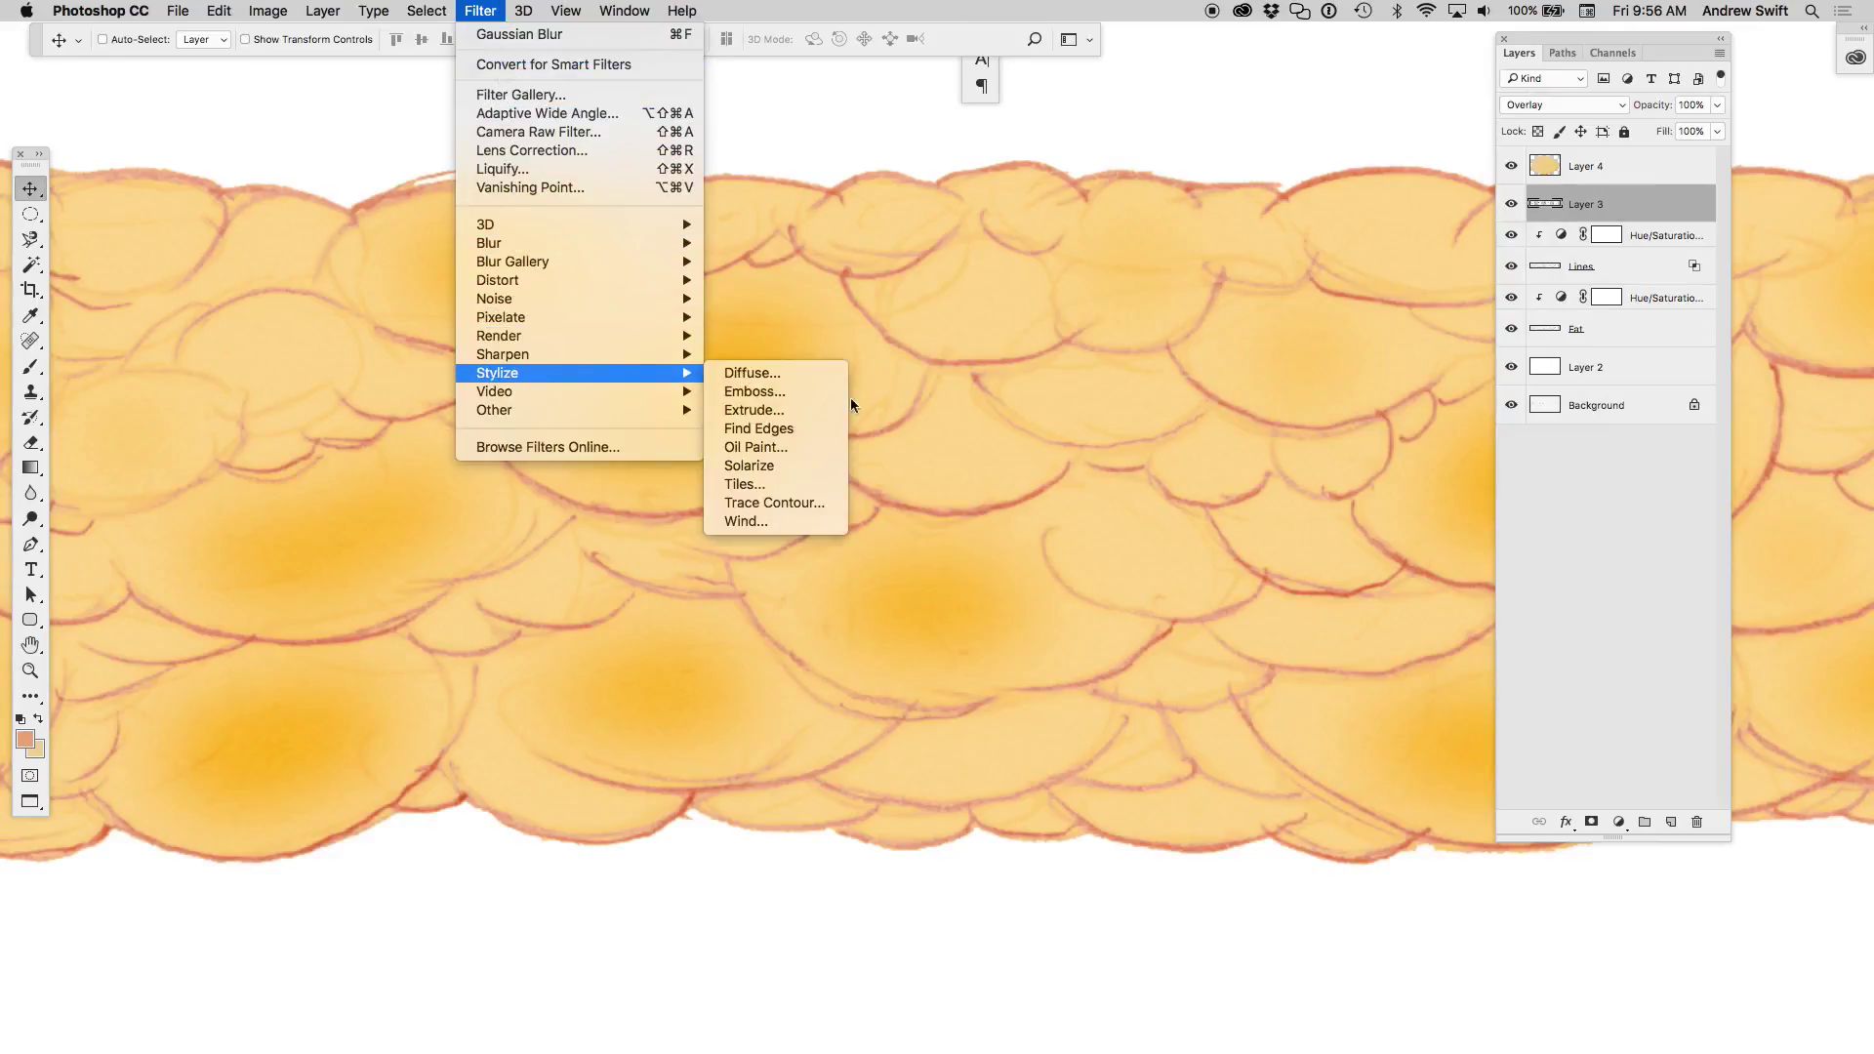
{"action": "left_click", "coordinate": [781, 392]}
{"action": "left_click_drag", "start_coordinate": [937, 302], "coordinate": [1236, 454]}
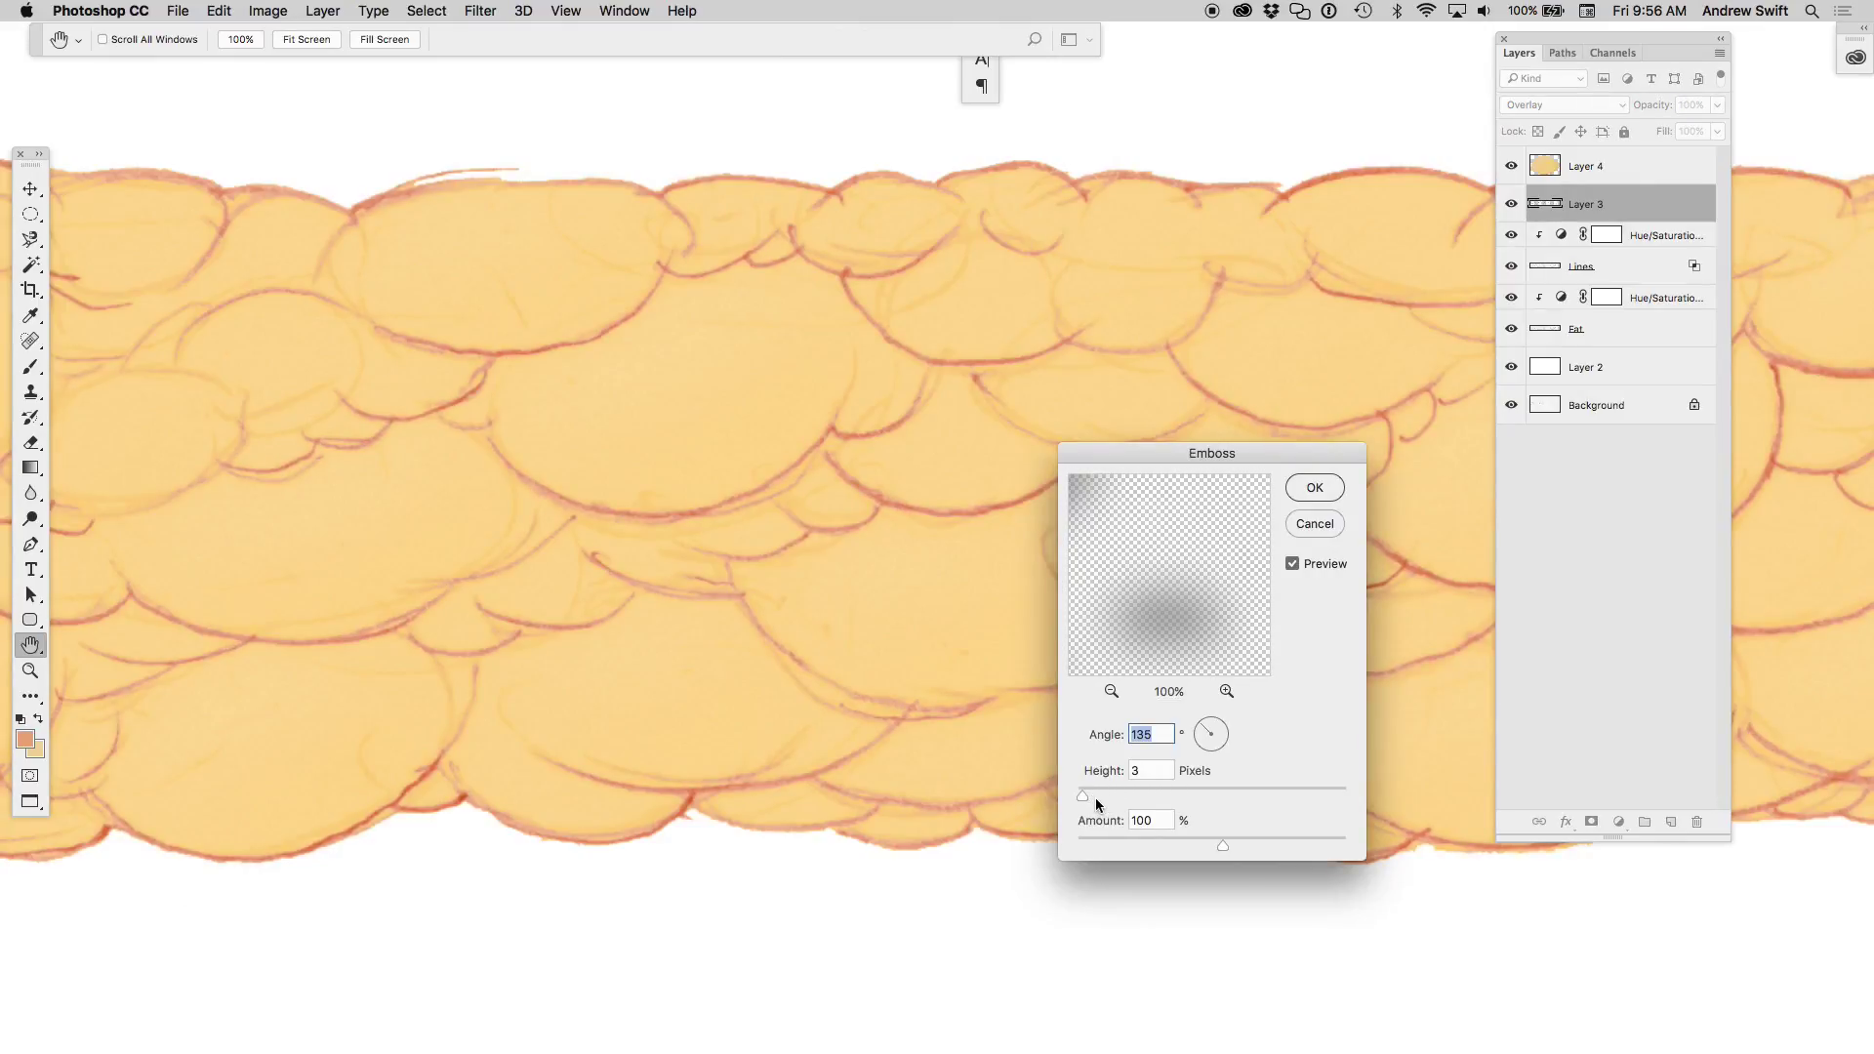
{"action": "left_click_drag", "start_coordinate": [1095, 798], "coordinate": [1103, 792]}
{"action": "left_click", "coordinate": [1175, 840]}
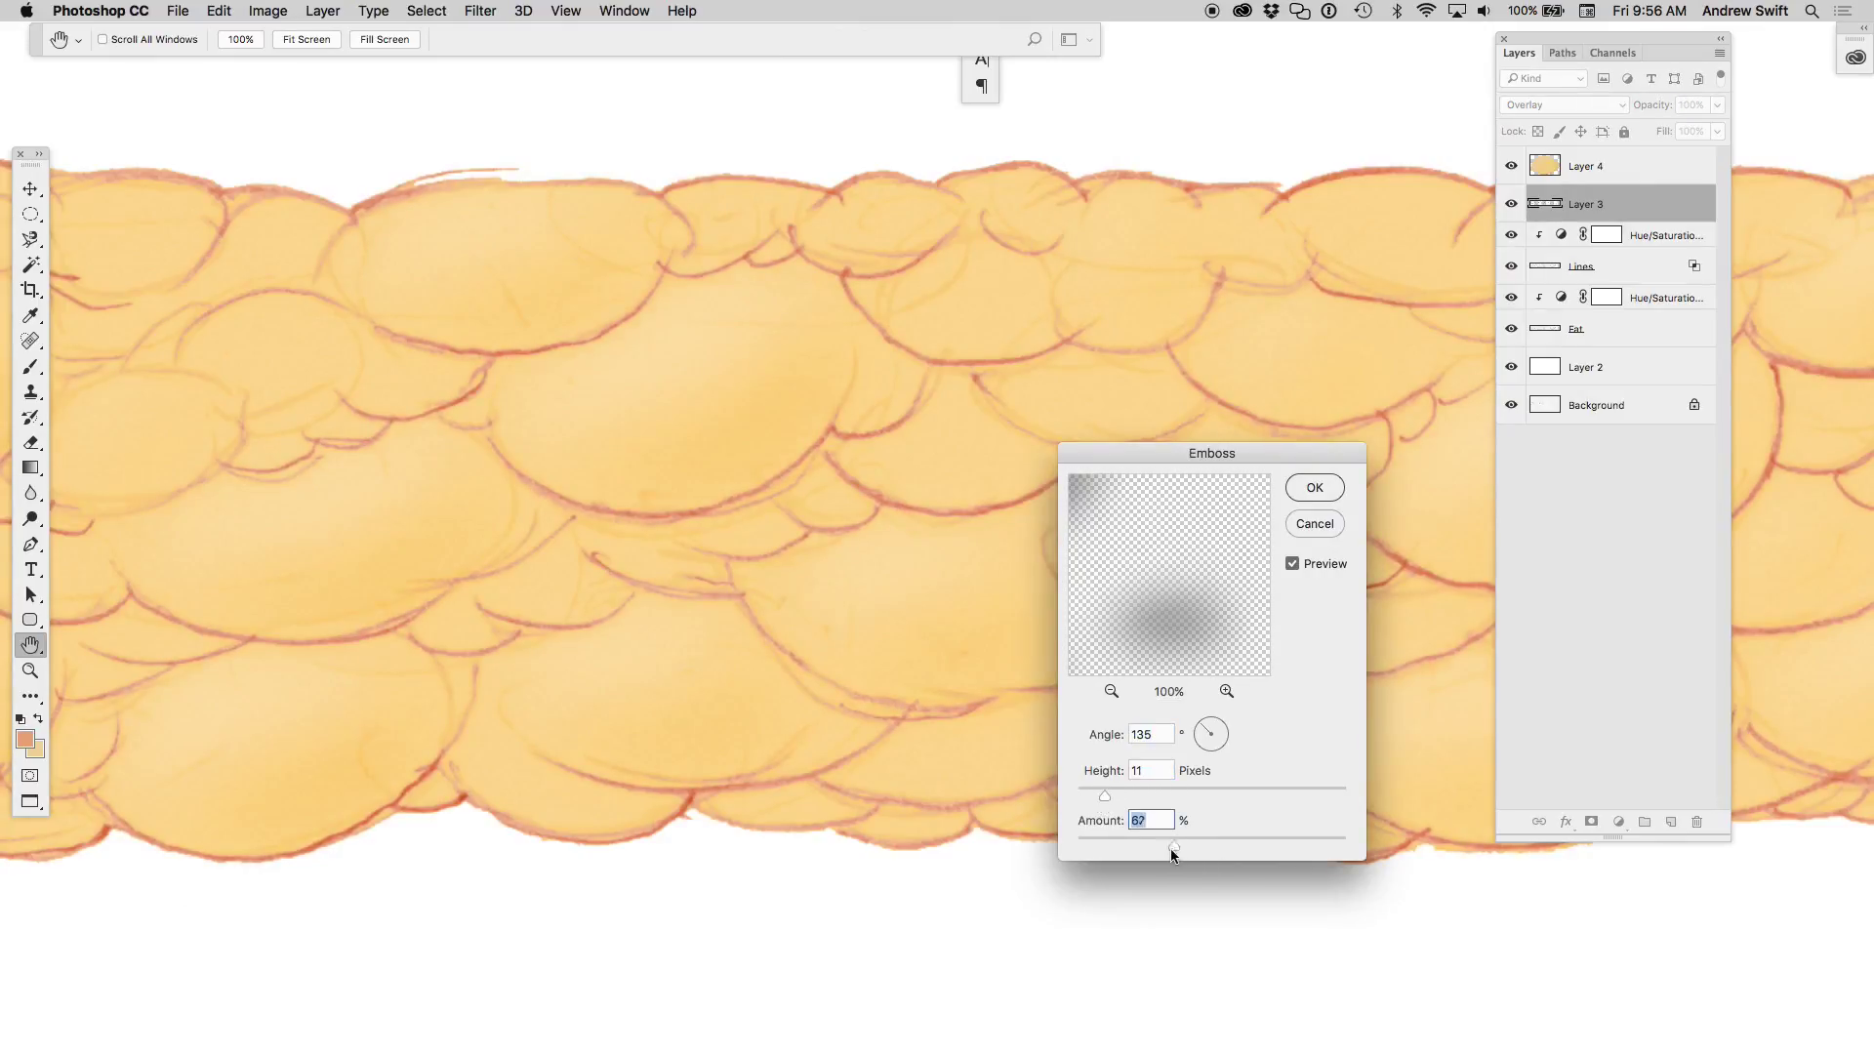
{"action": "left_click_drag", "start_coordinate": [1190, 852], "coordinate": [1252, 842]}
{"action": "mouse_move", "coordinate": [1106, 796]}
{"action": "left_mouse_down"}
{"action": "mouse_move", "coordinate": [1146, 797]}
{"action": "mouse_move", "coordinate": [1120, 797]}
{"action": "left_mouse_up"}
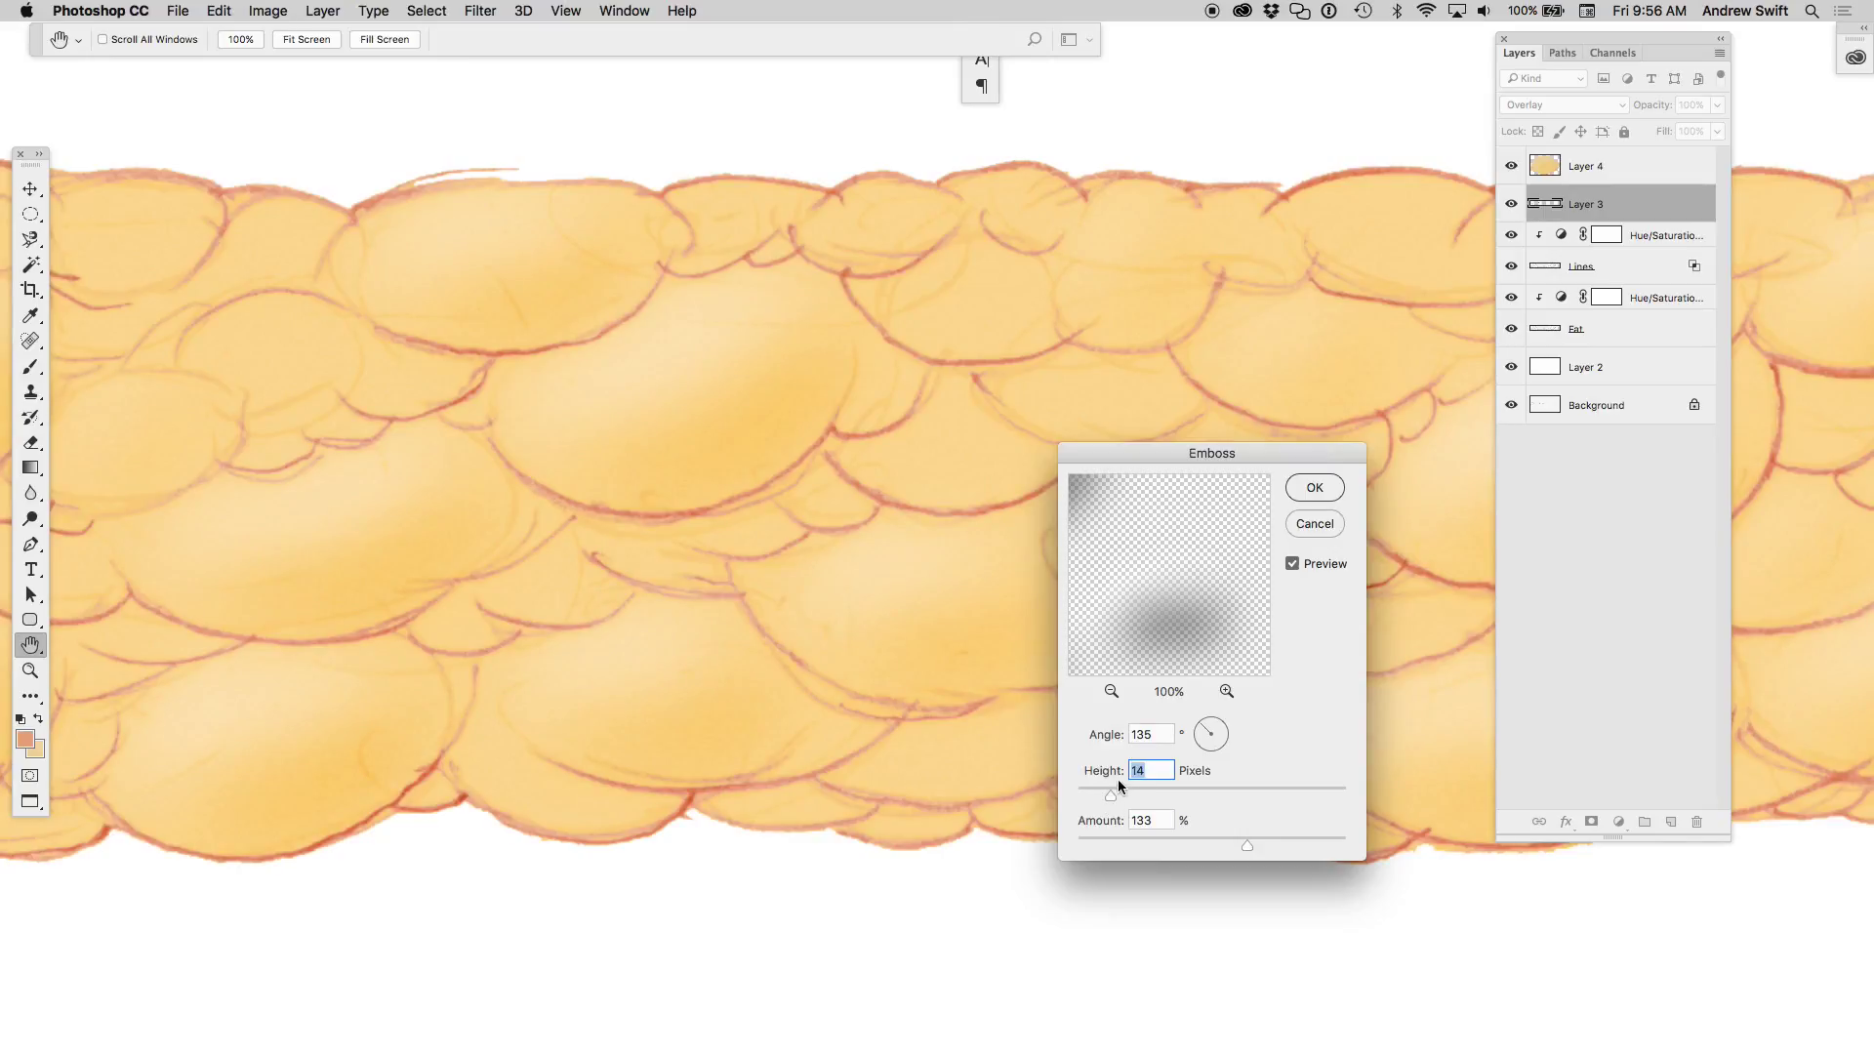
{"action": "key", "text": "super+minus"}
{"action": "key", "text": "super+minus"}
{"action": "key", "text": "super+minus"}
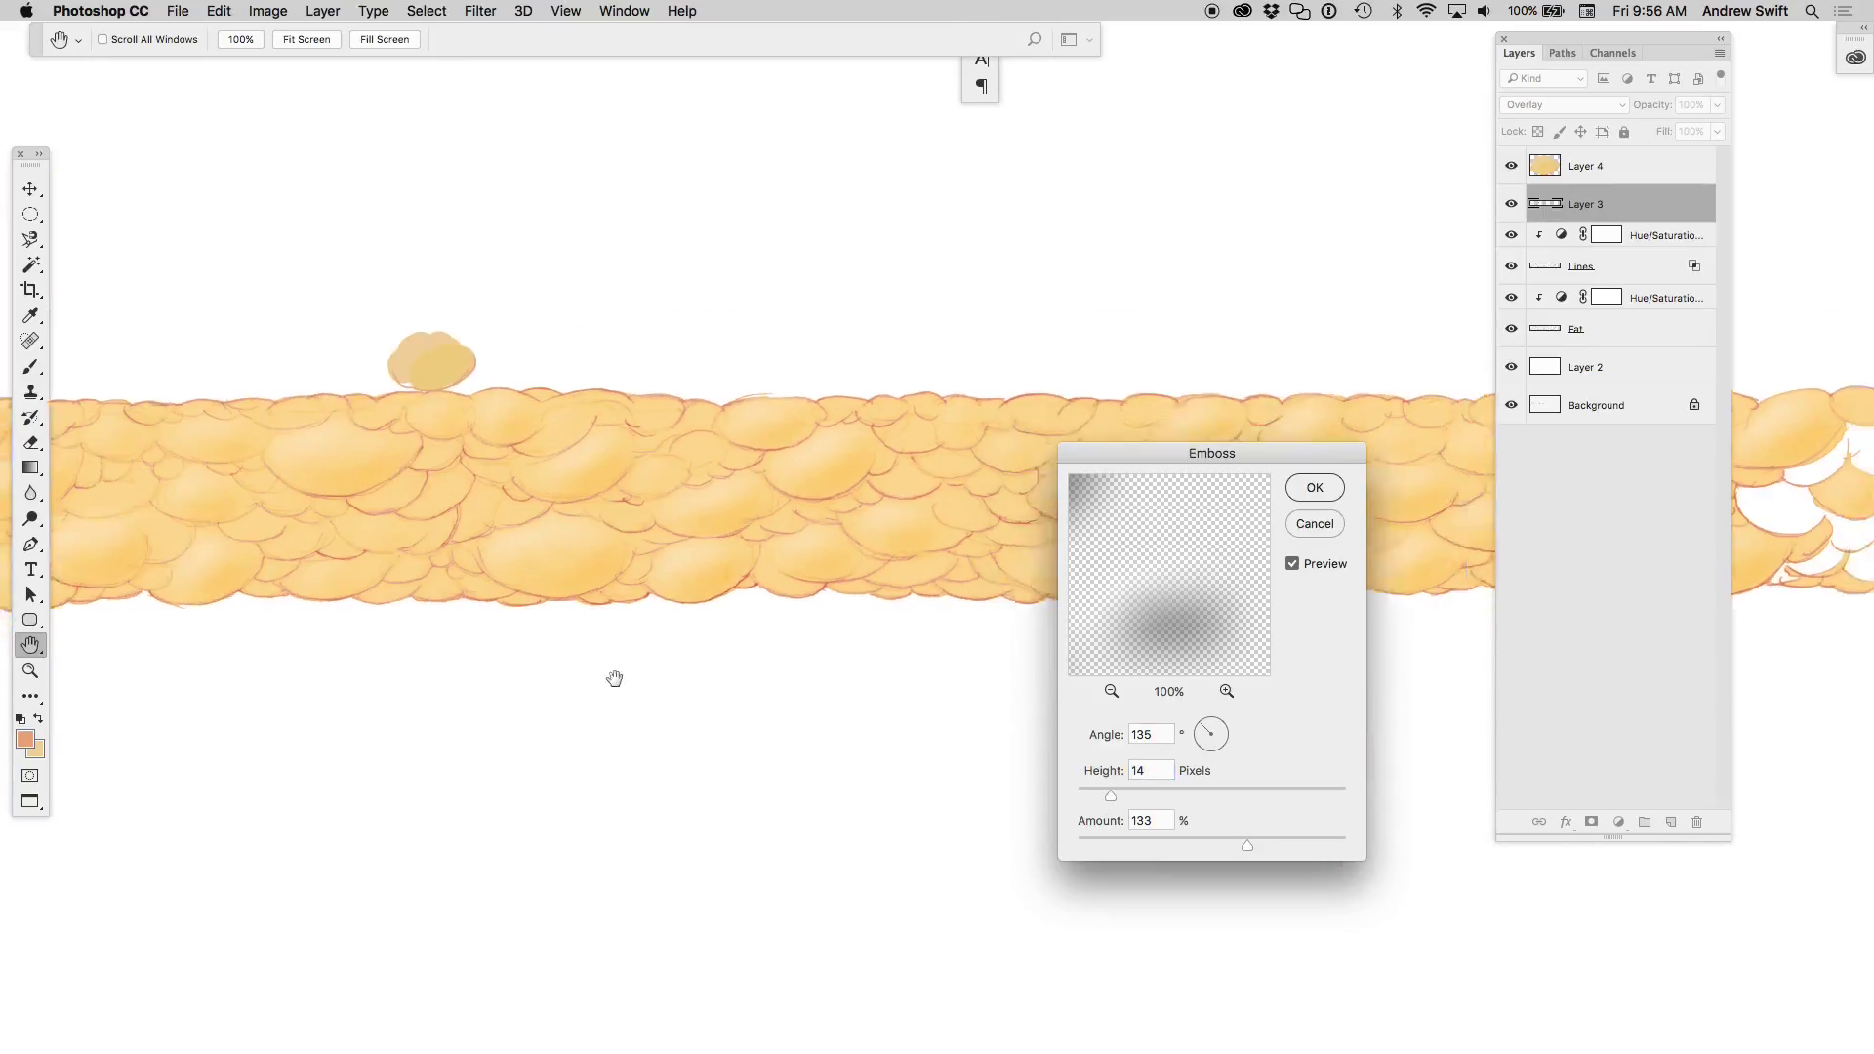
{"action": "key", "text": "super+minus"}
{"action": "key", "text": "super+minus"}
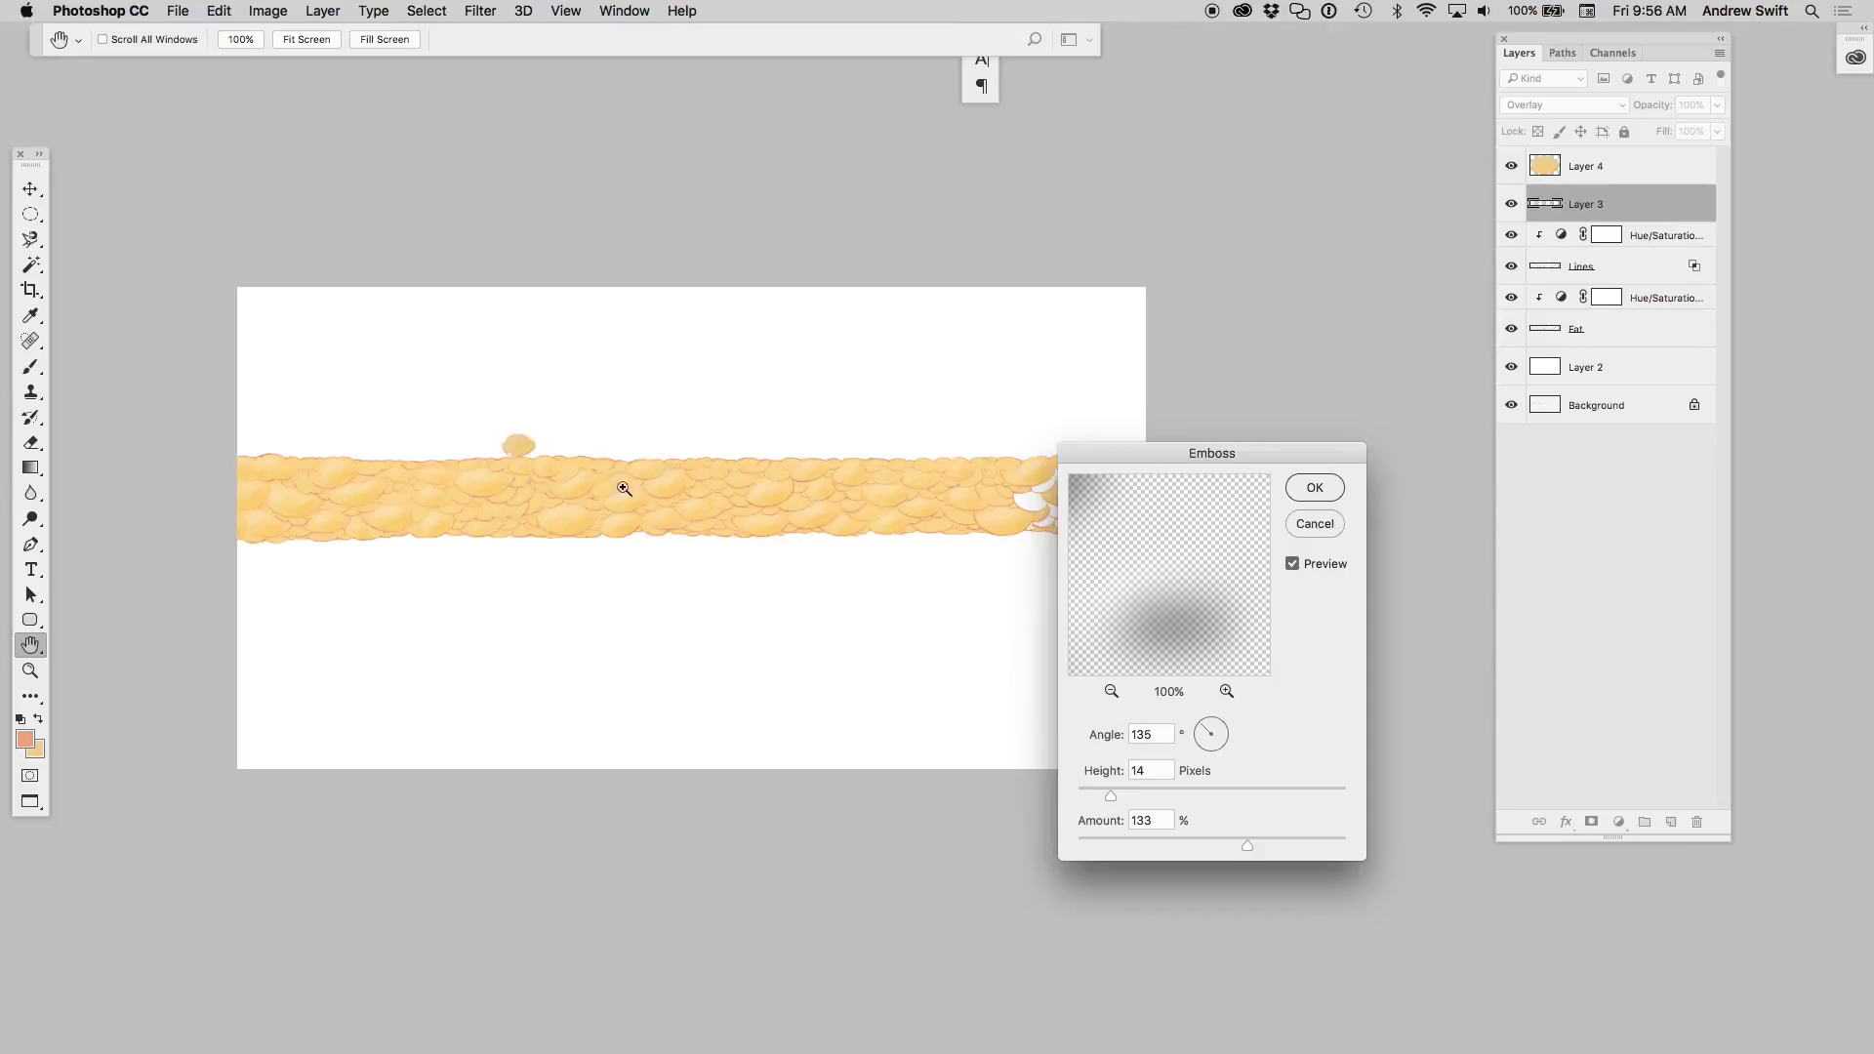
{"action": "left_click", "coordinate": [624, 488], "text": "super"}
- Apply the emboss, then duplicate the Lines and Hue/Saturation layers and merge them into one copy
{"action": "left_click", "coordinate": [1325, 488]}
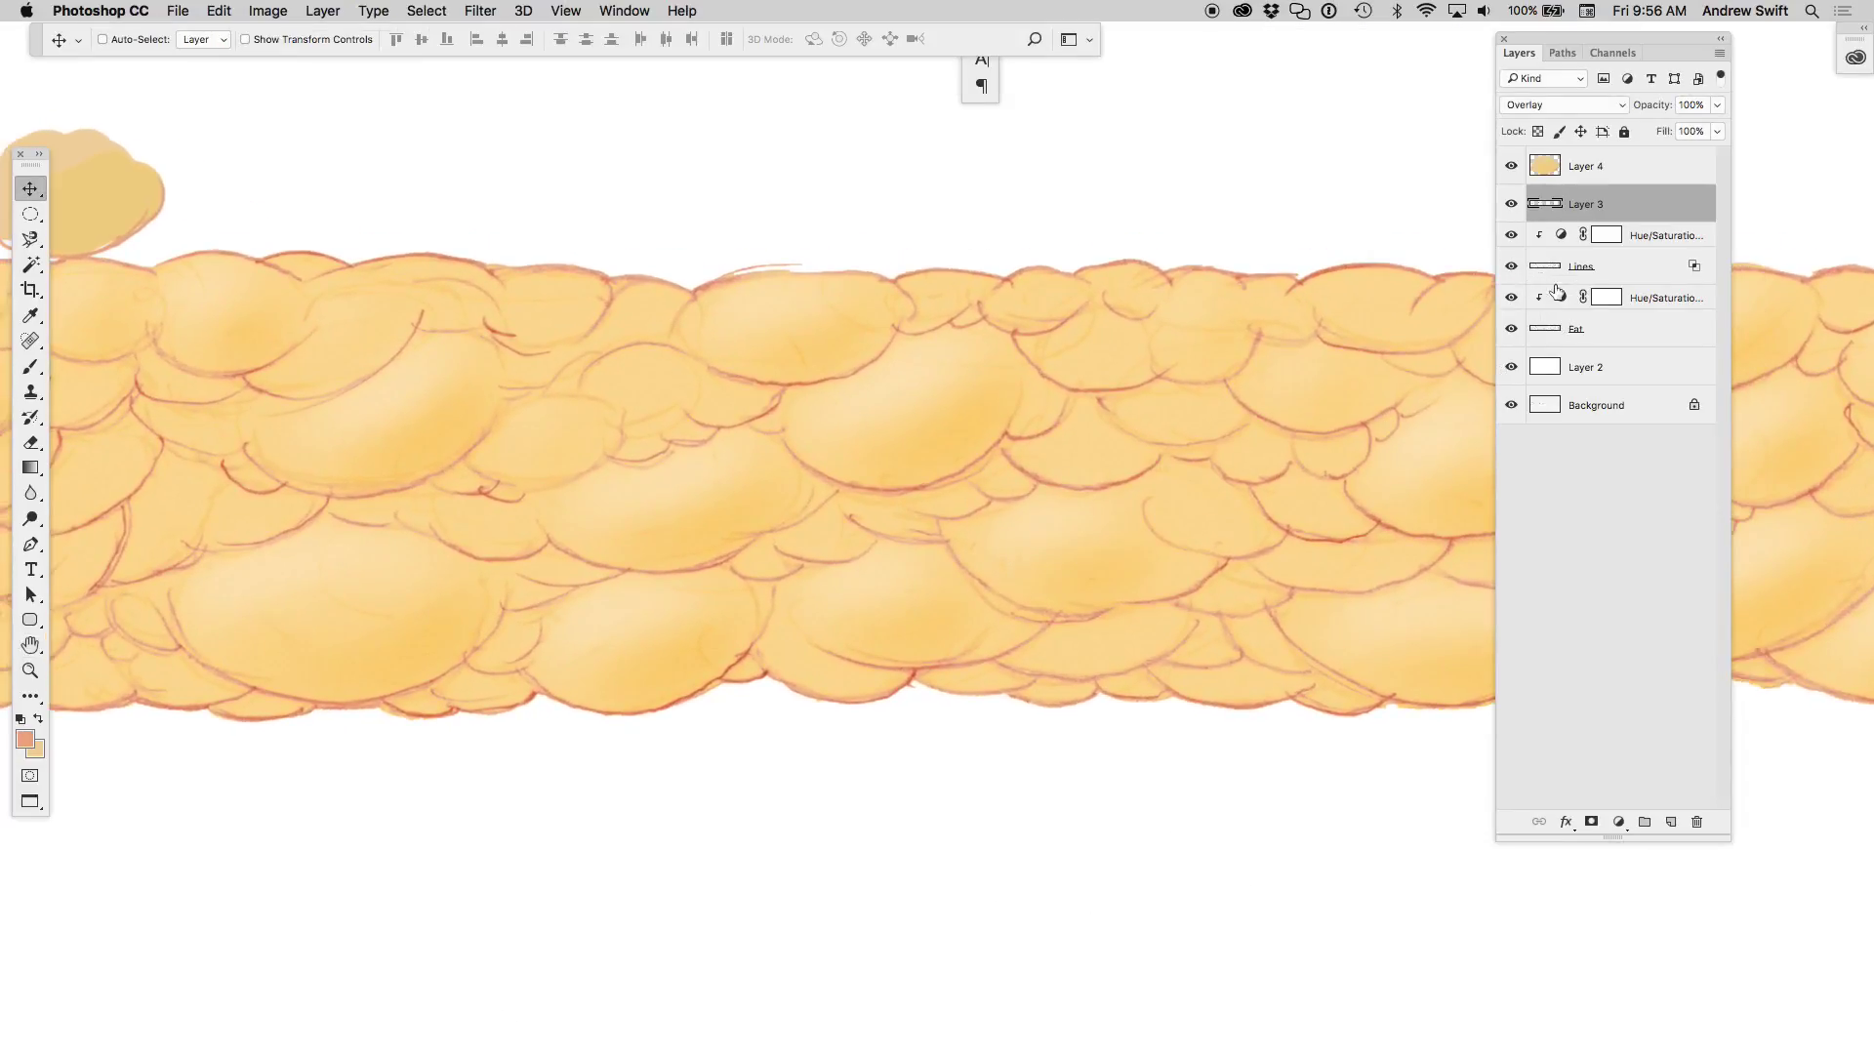
{"action": "left_click", "coordinate": [1512, 205]}
{"action": "left_click", "coordinate": [1172, 581], "text": "alt"}
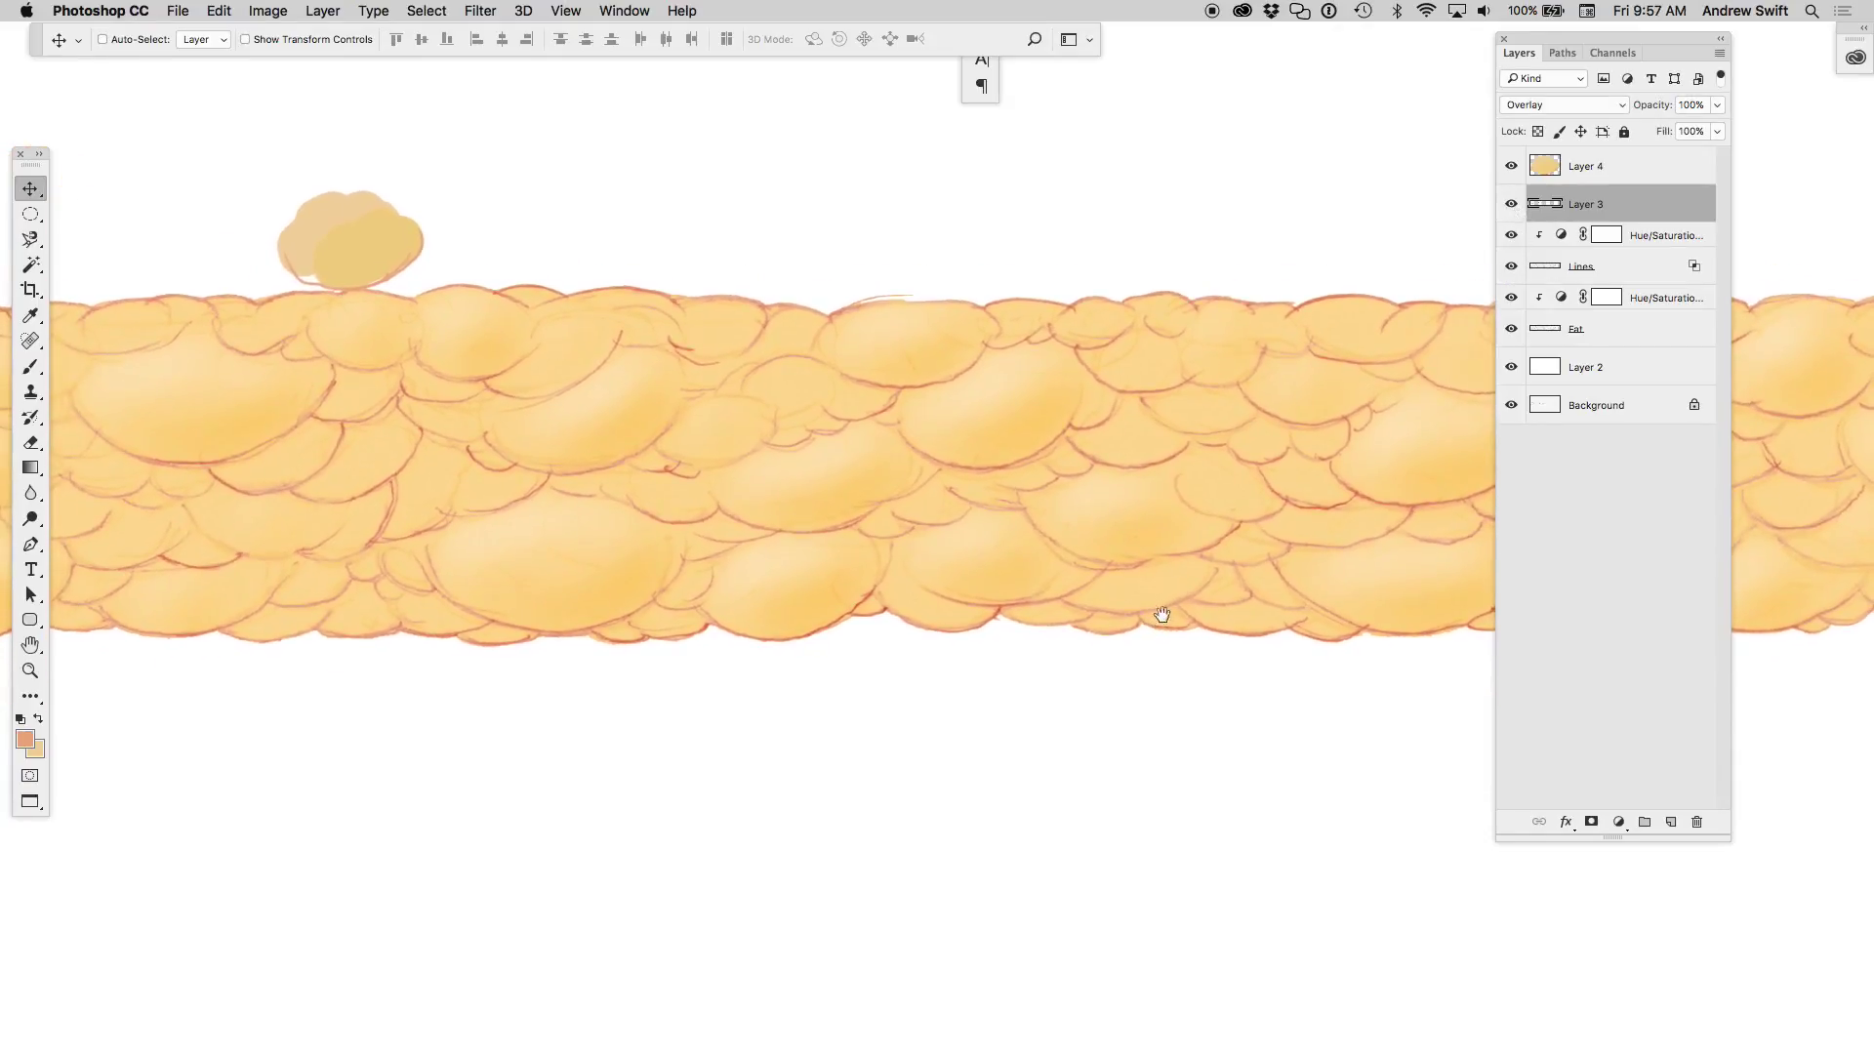
{"action": "left_click", "coordinate": [1641, 270]}
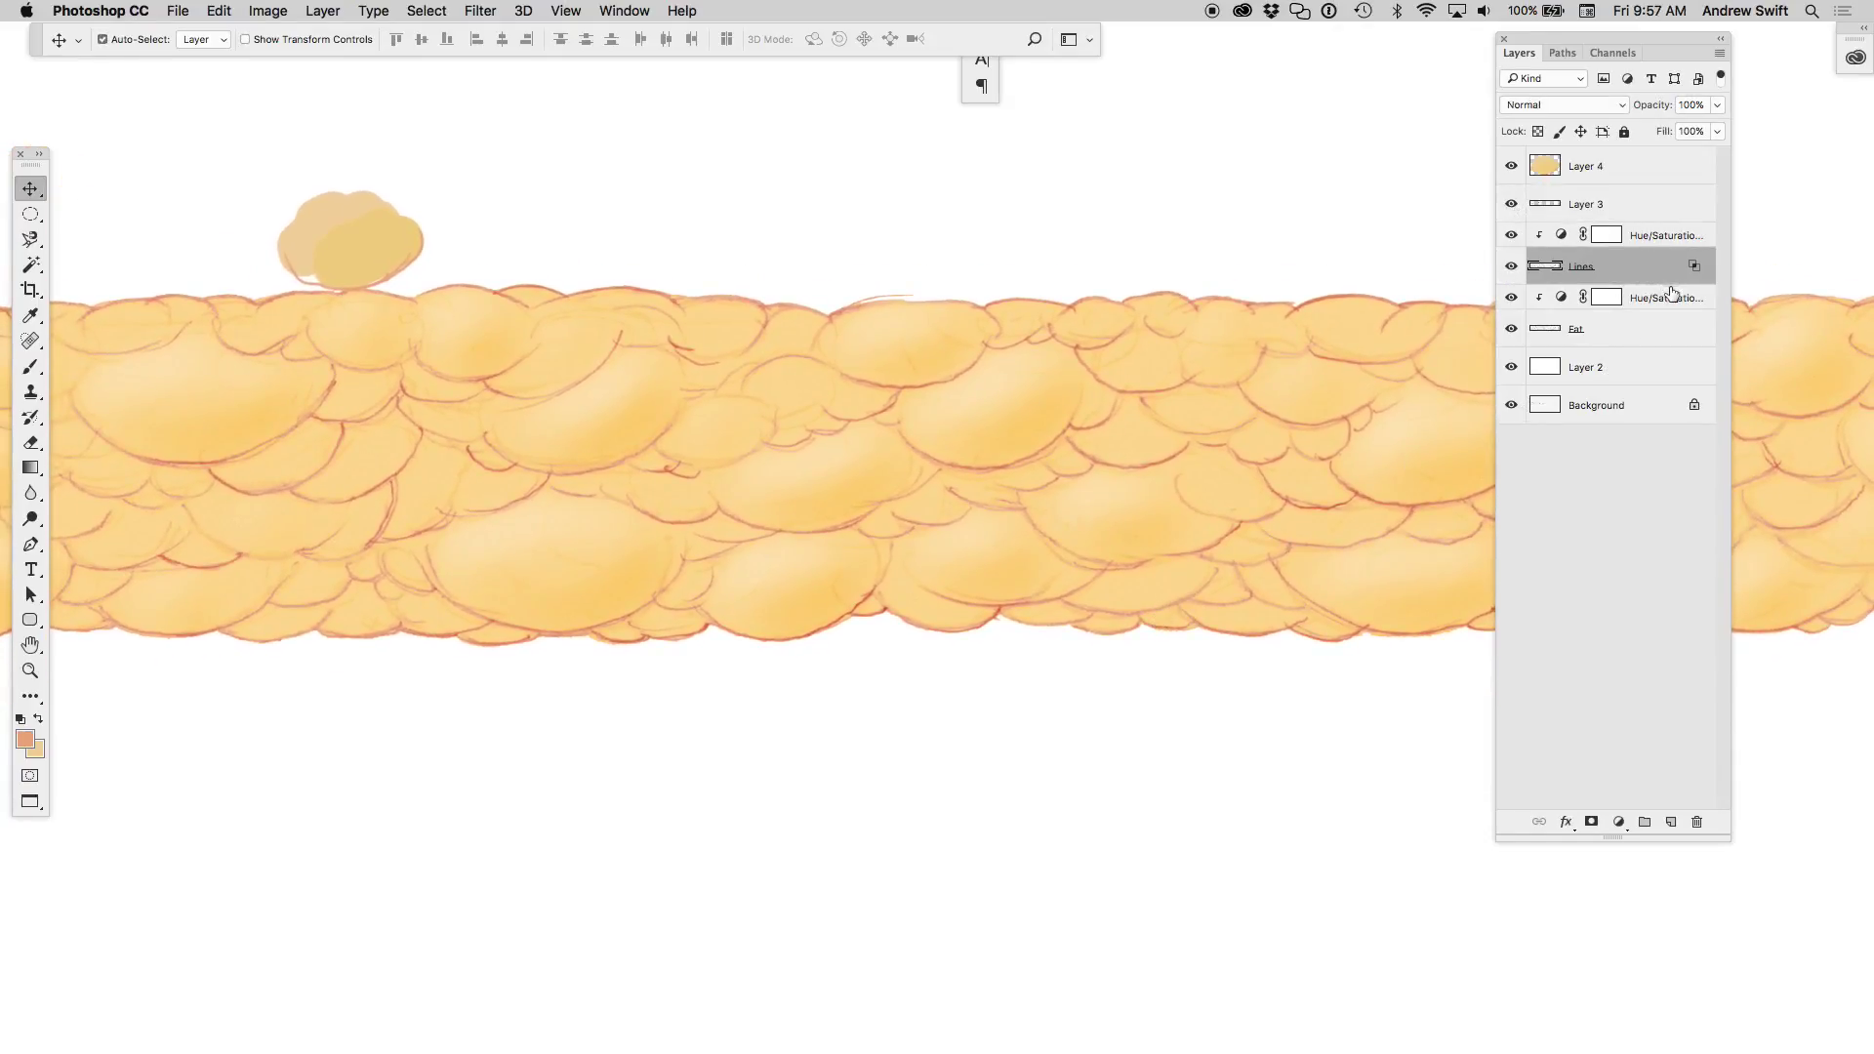
{"action": "left_click", "coordinate": [1659, 242], "text": "super"}
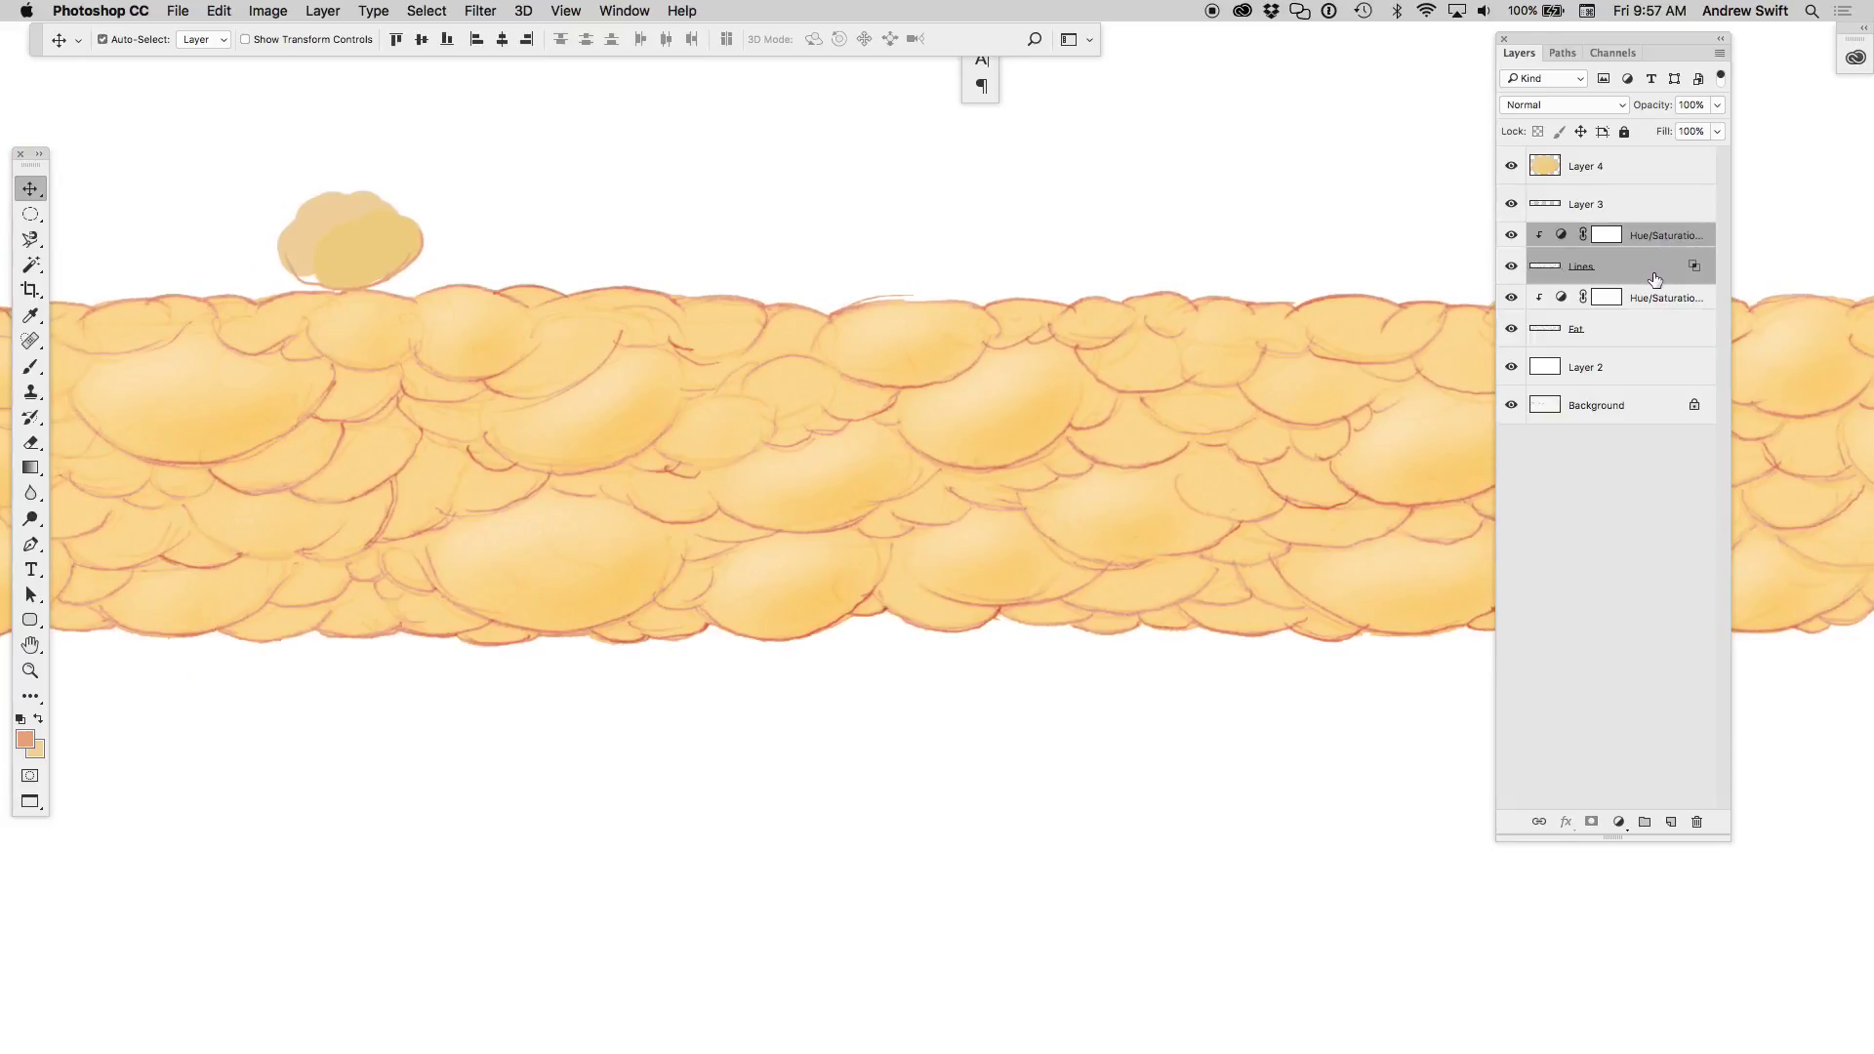
{"action": "key", "text": "super+j"}
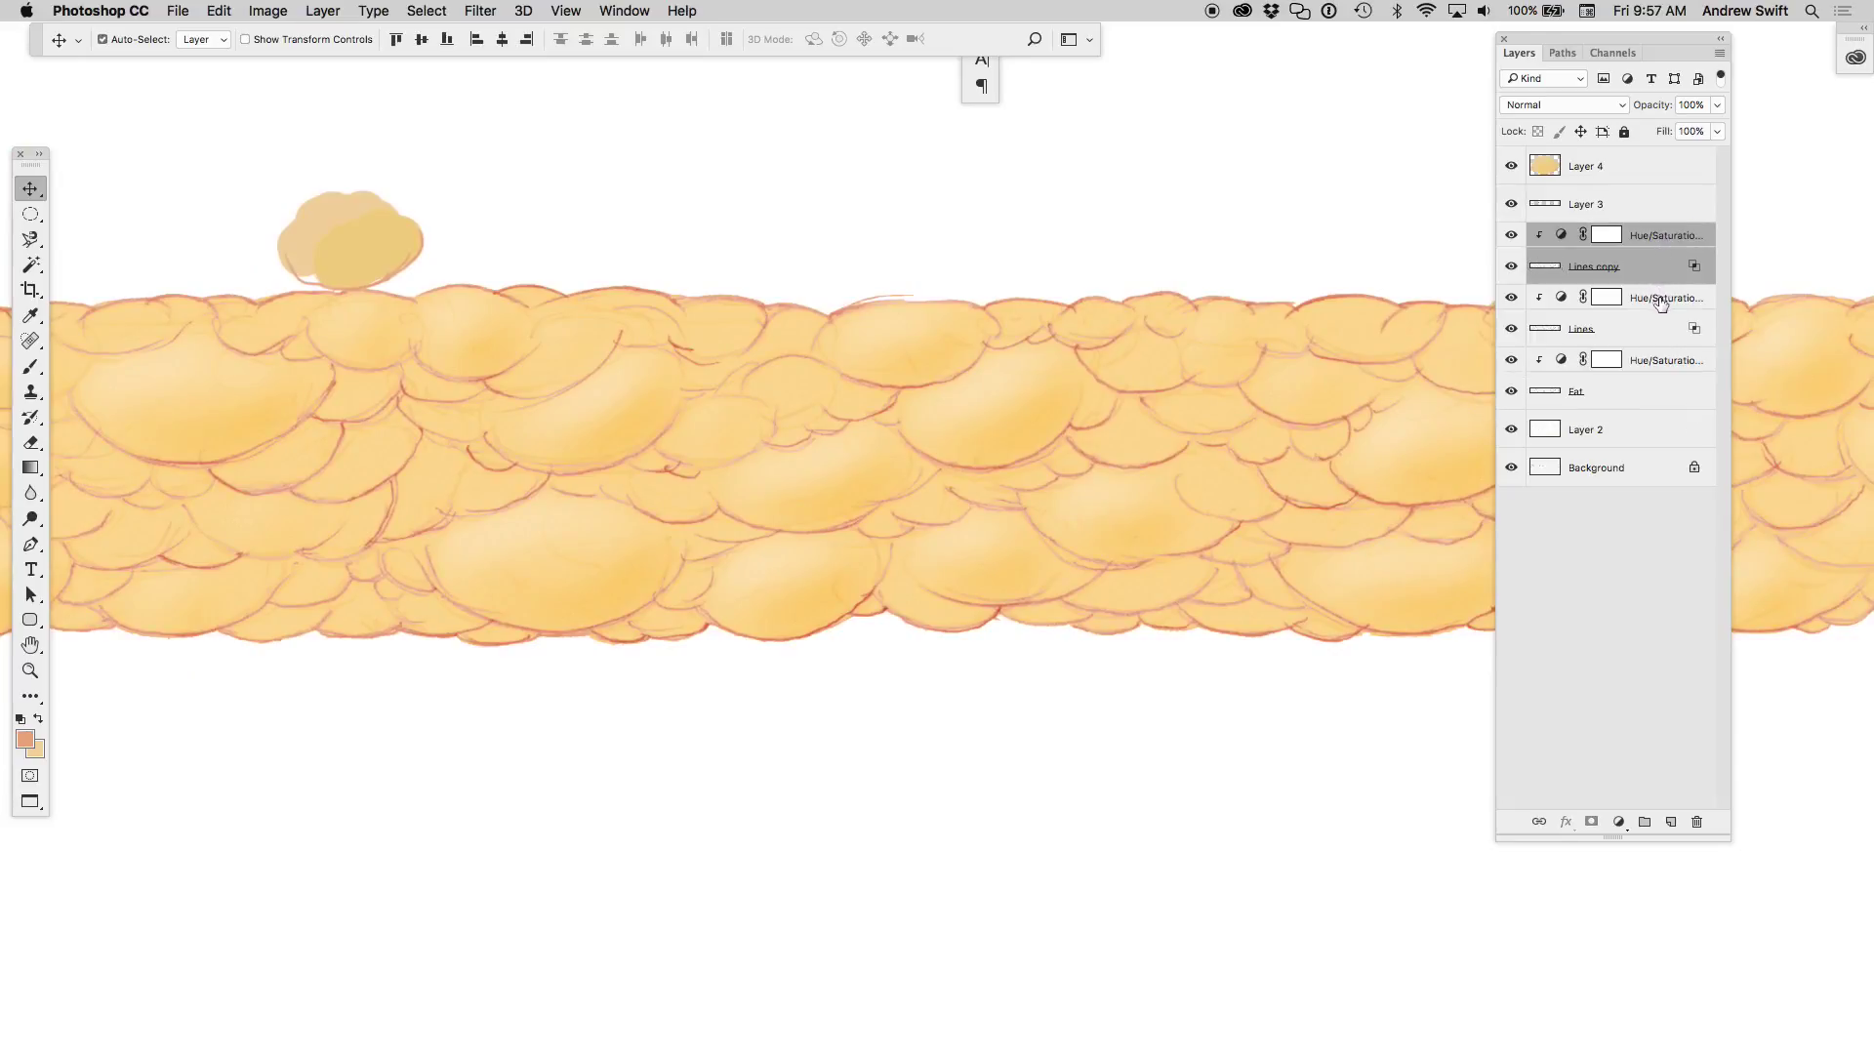
{"action": "key", "text": "super+e"}
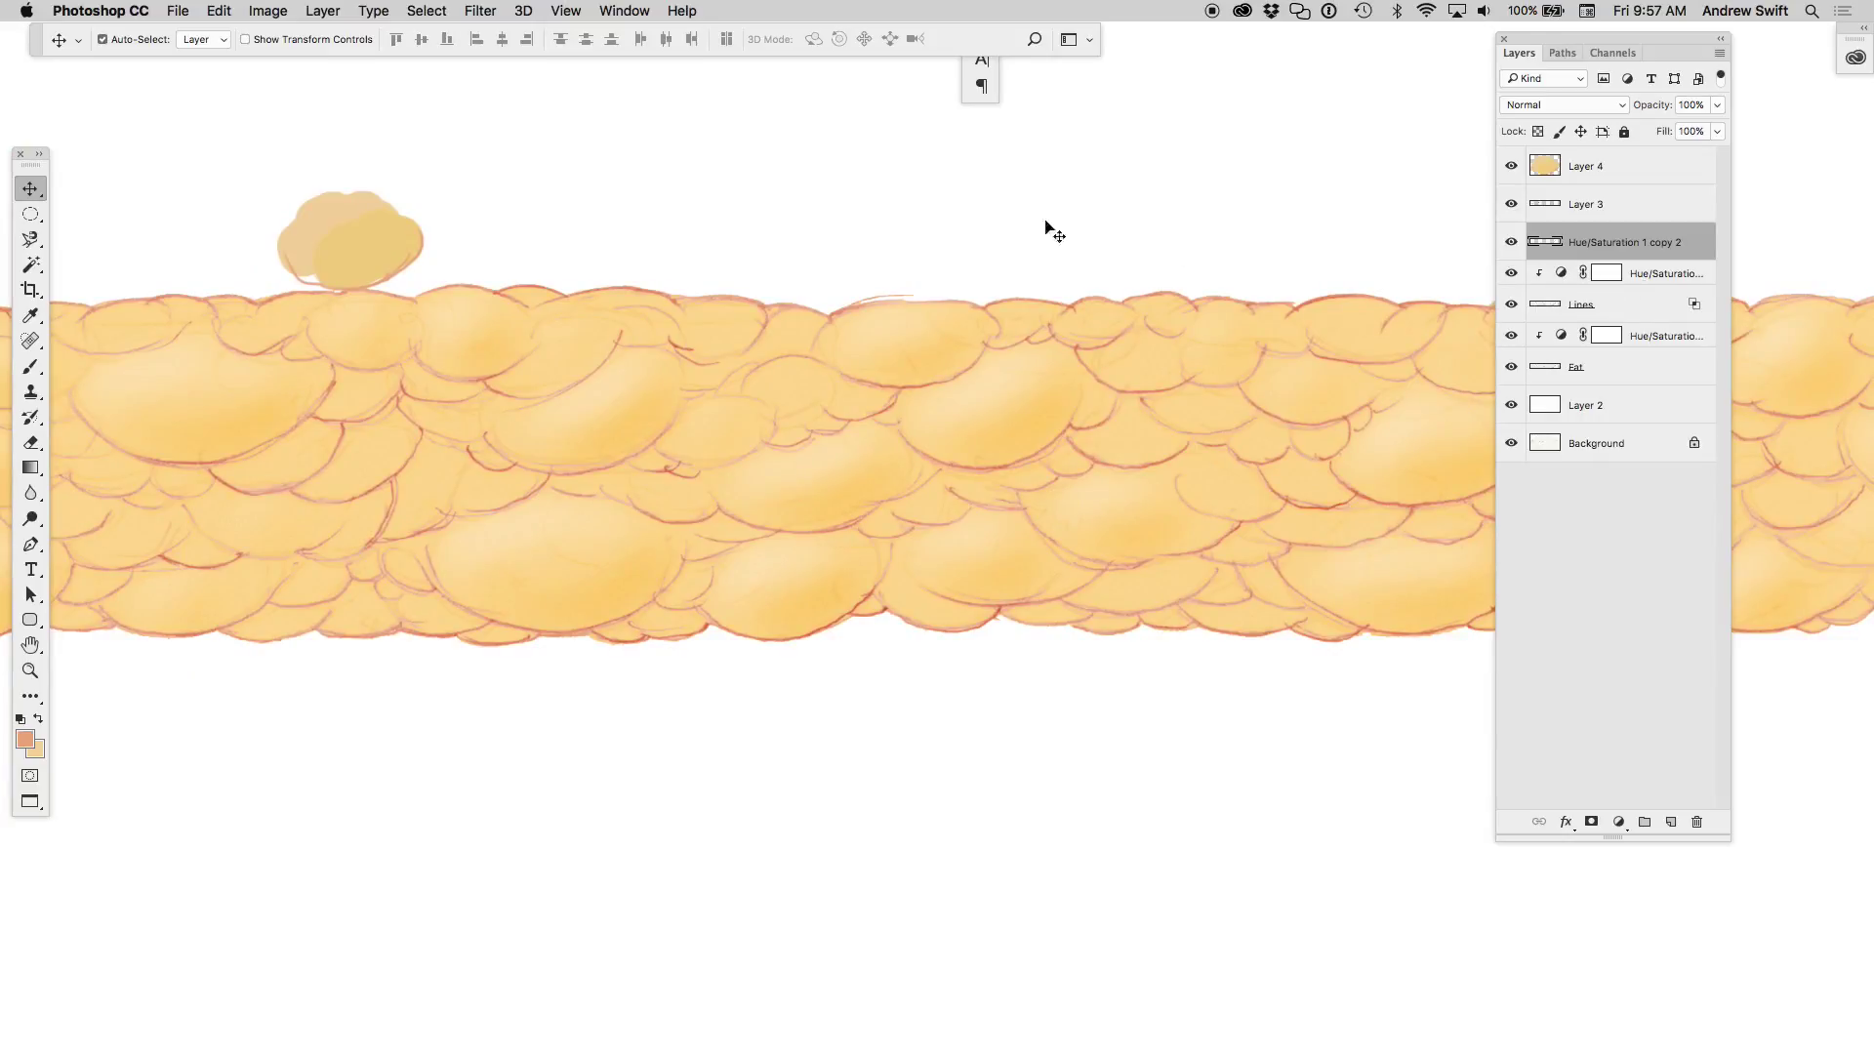
- Give the merged copy a slight Gaussian Blur
{"action": "left_click", "coordinate": [480, 11]}
{"action": "mouse_move", "coordinate": [489, 243]}
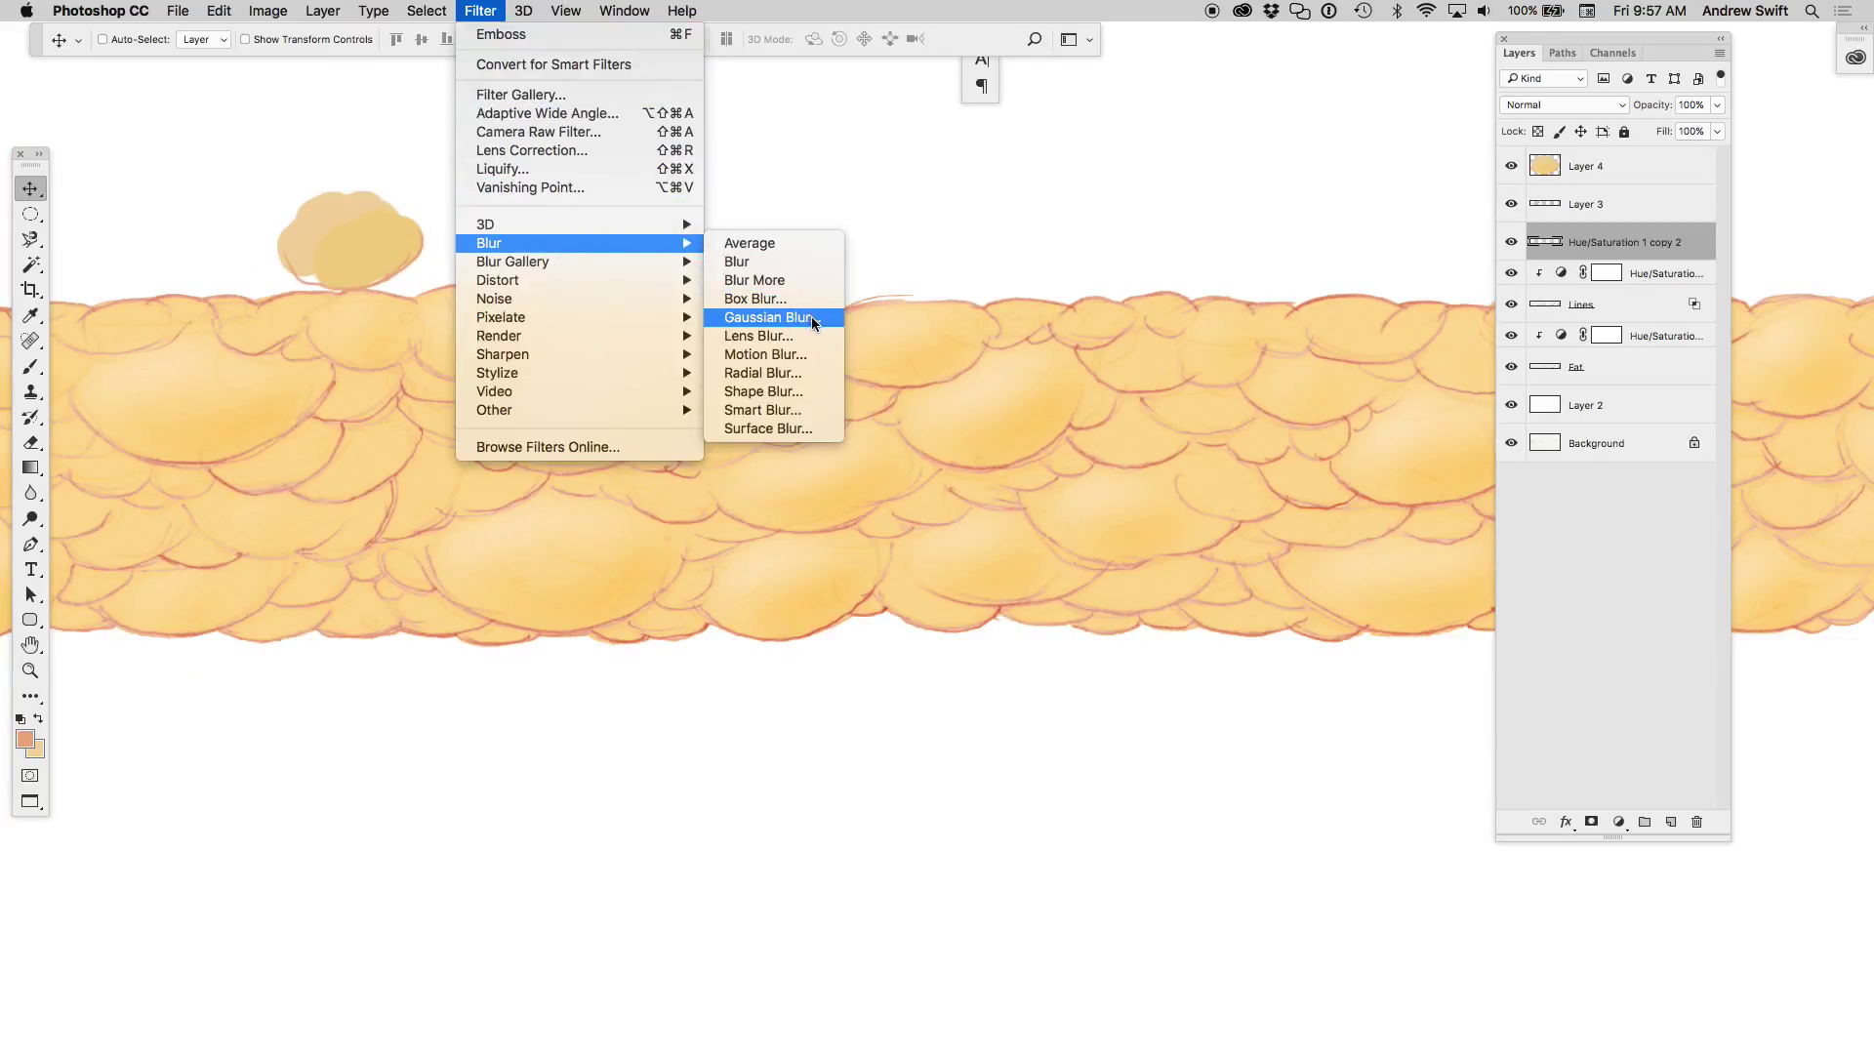
{"action": "left_click", "coordinate": [811, 316]}
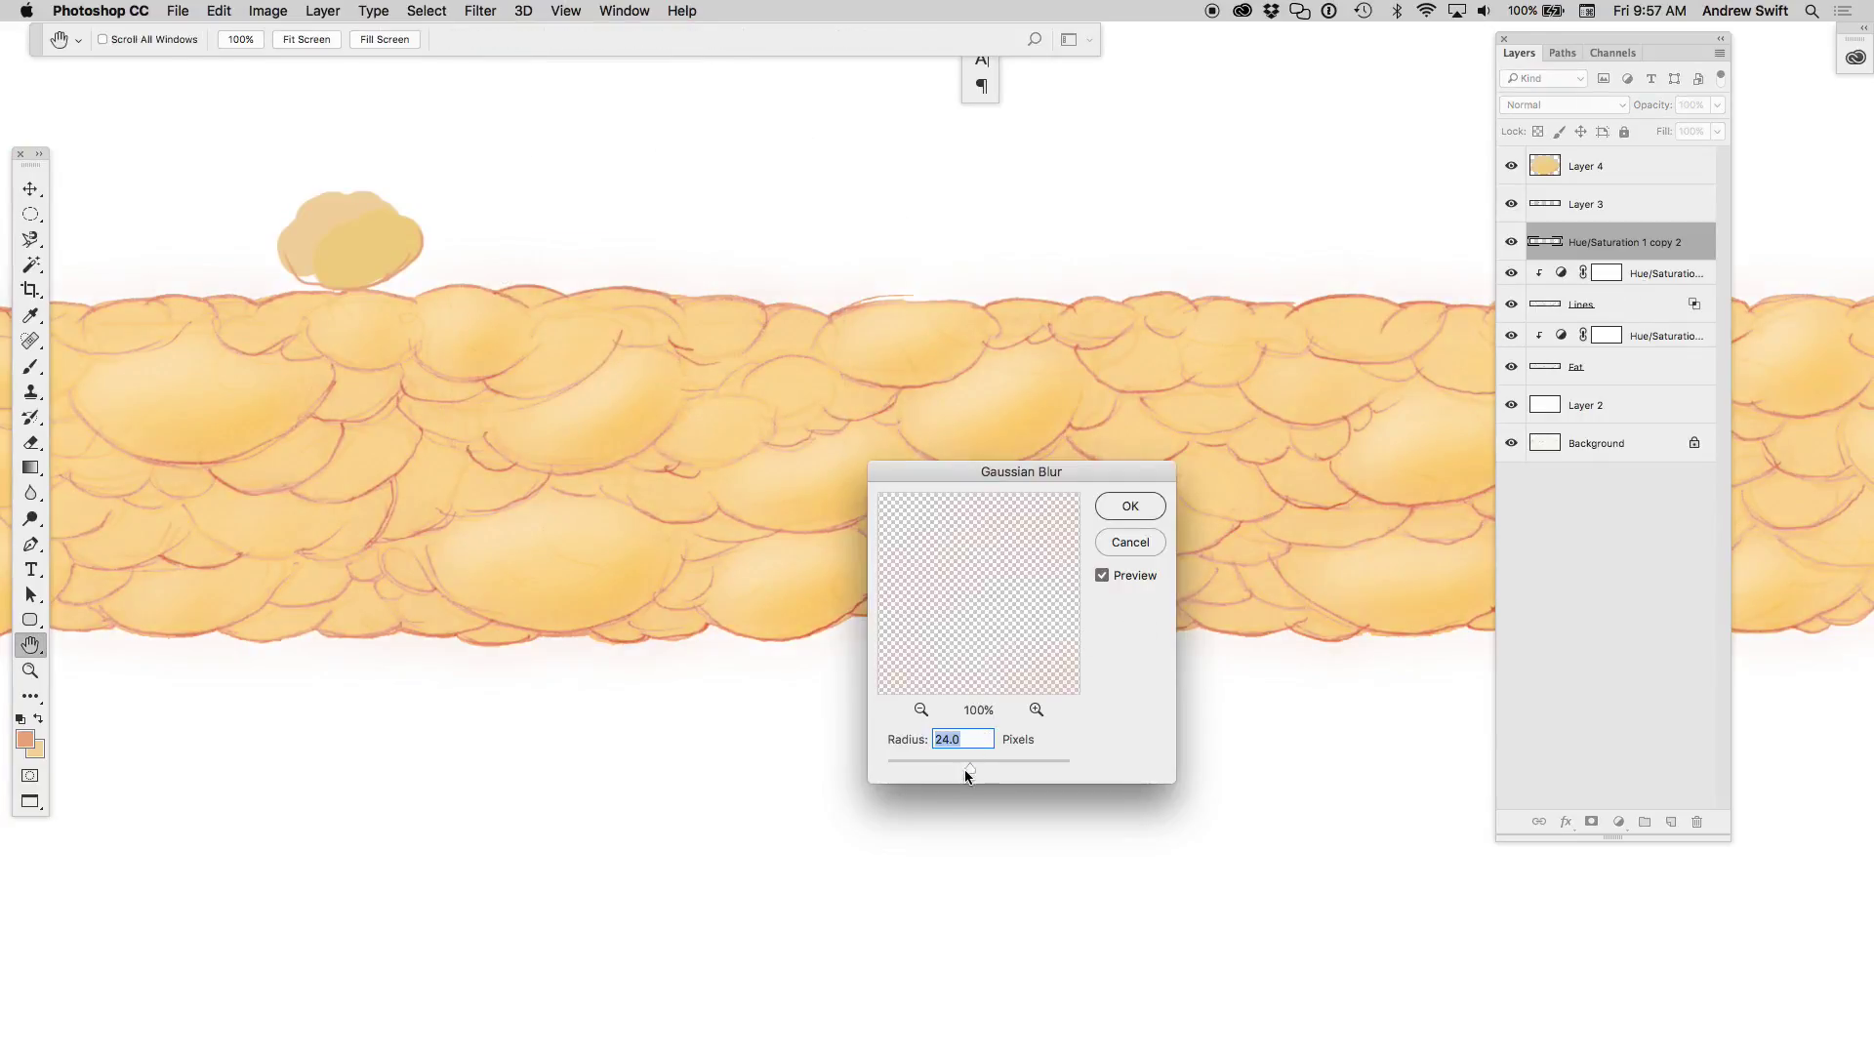
{"action": "left_click_drag", "start_coordinate": [963, 761], "coordinate": [898, 766]}
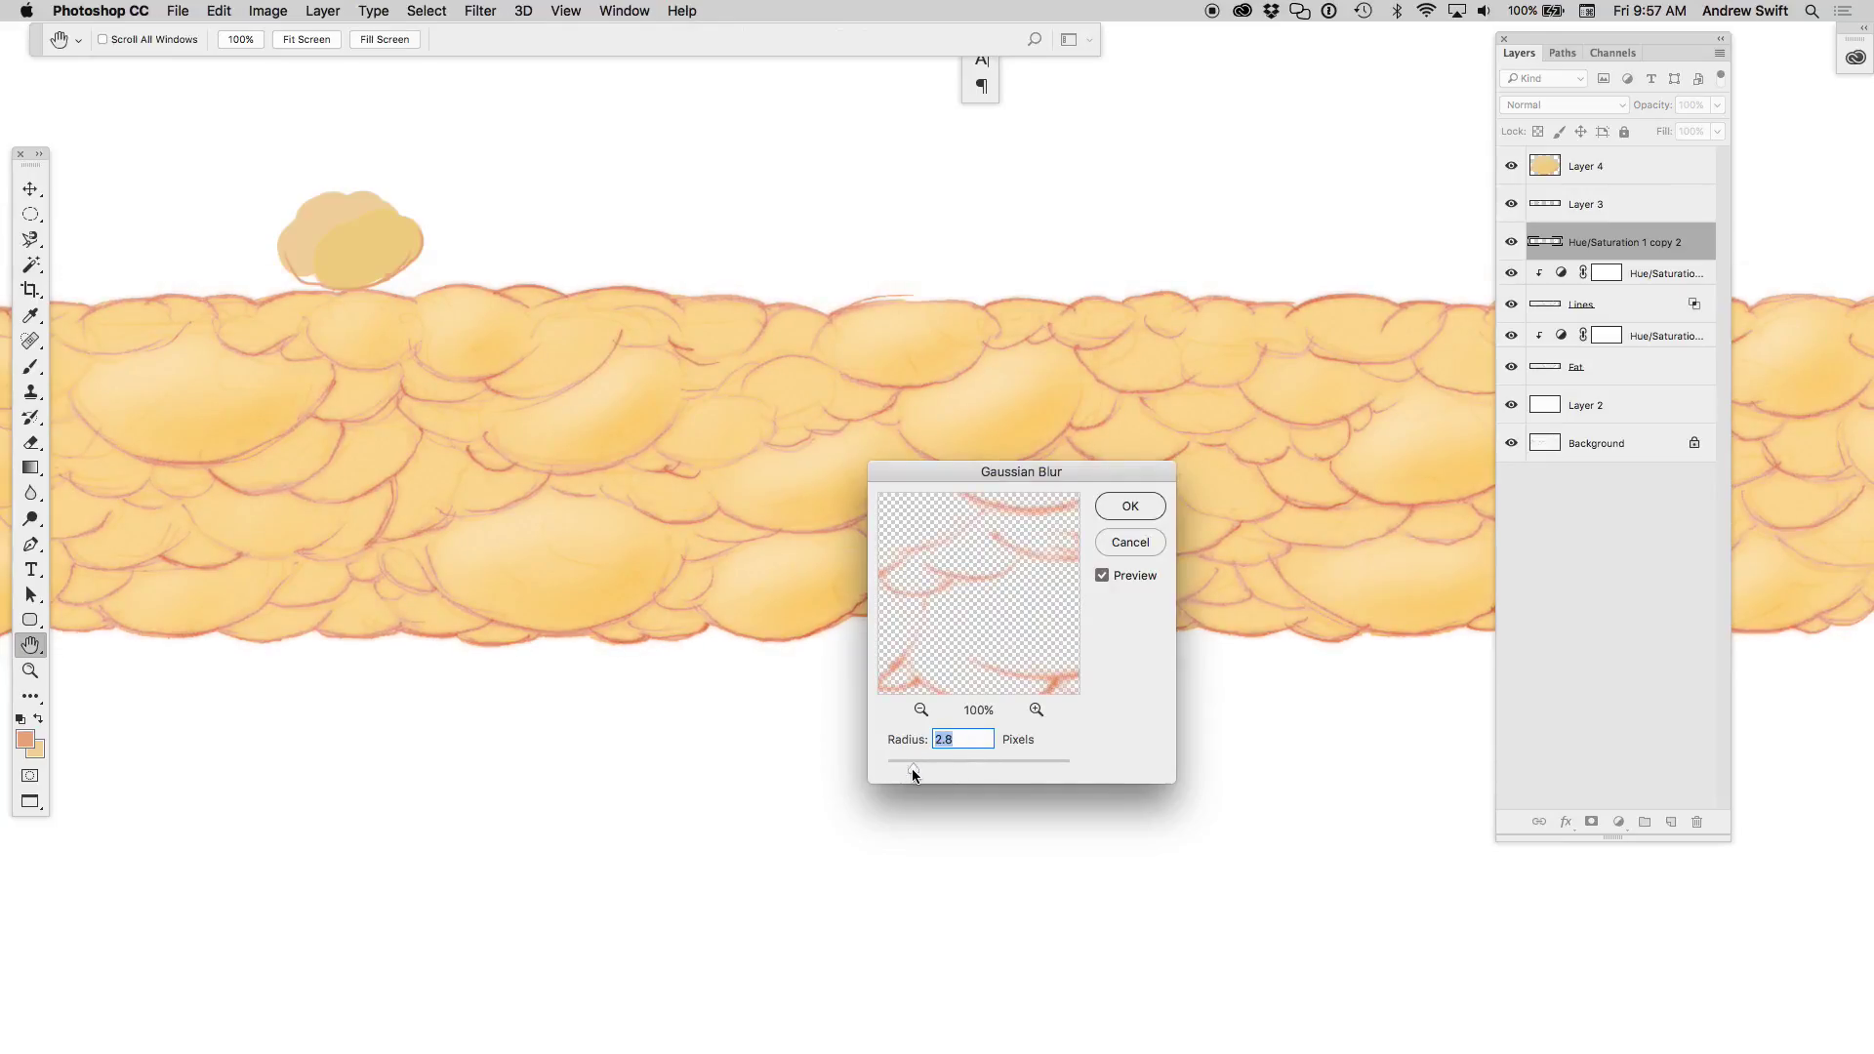
{"action": "left_click", "coordinate": [1131, 506]}
- Move the blurred copy to sit just below Layer 3, then select the Lines layer
{"action": "key", "text": "v"}
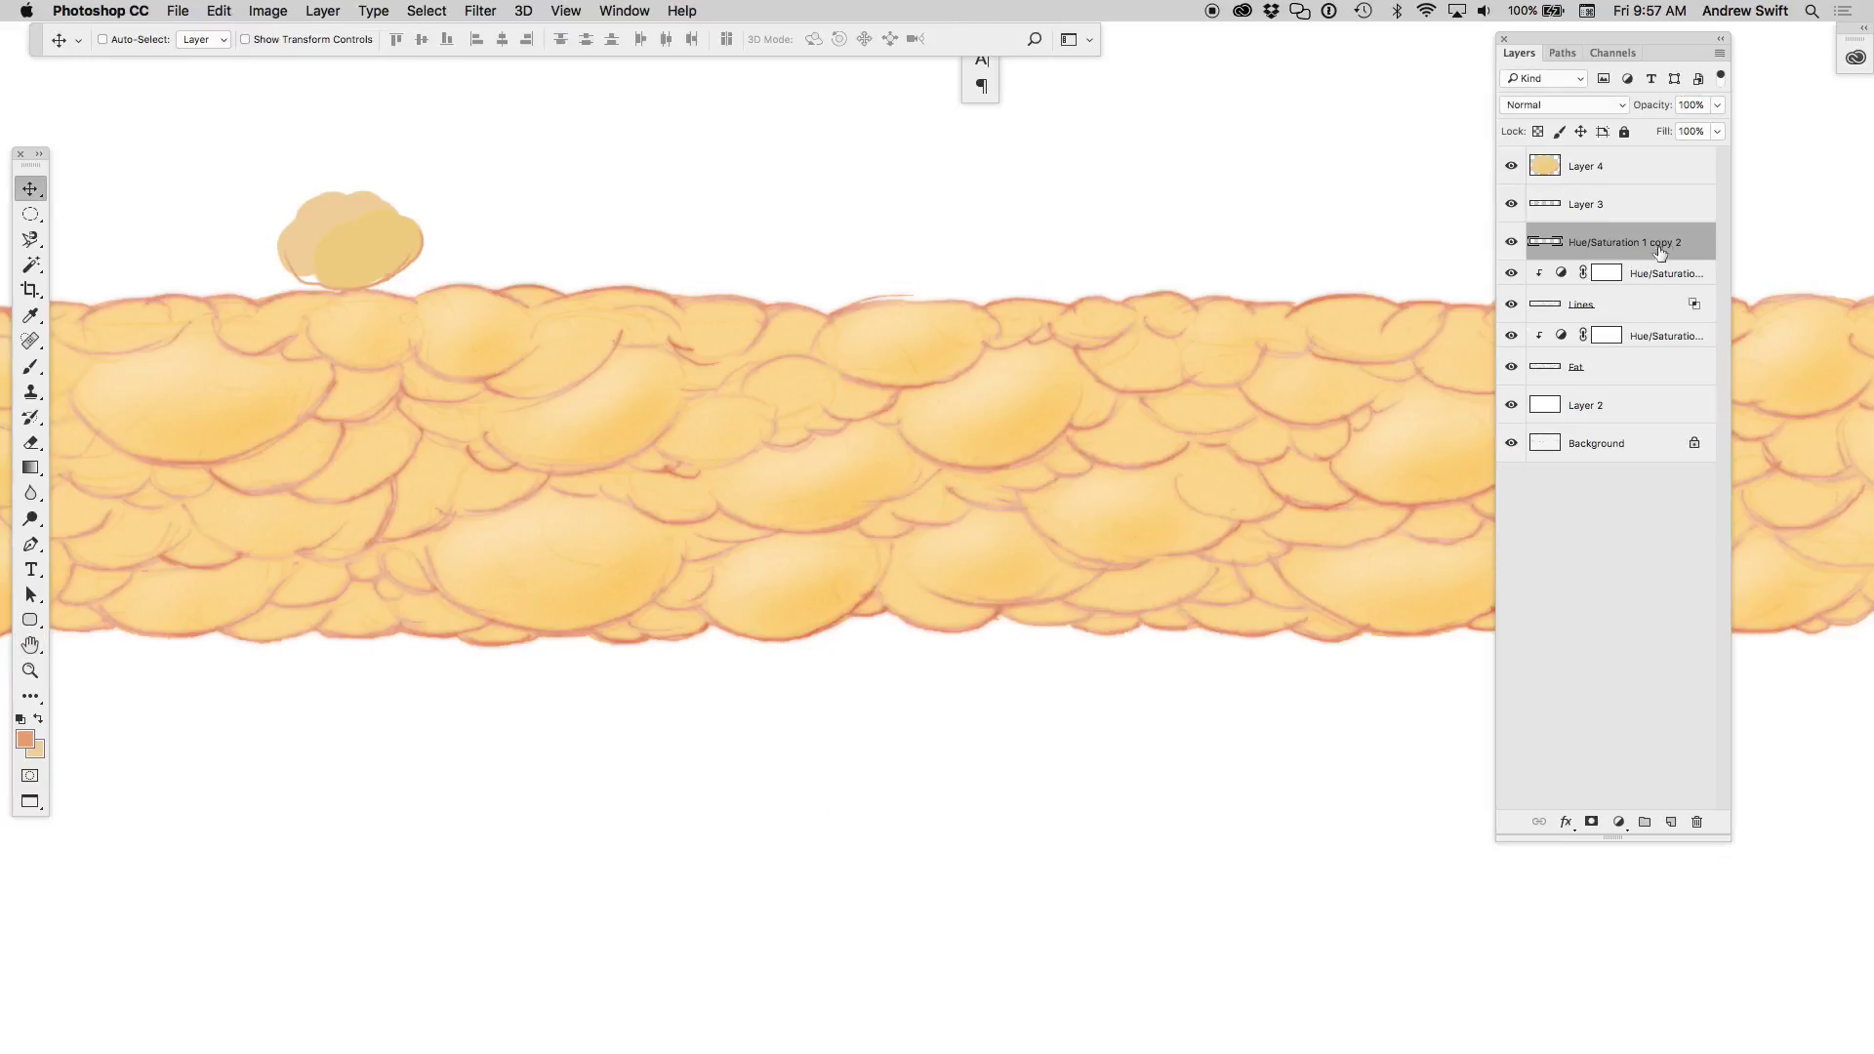
{"action": "left_click_drag", "start_coordinate": [1659, 246], "coordinate": [1664, 329]}
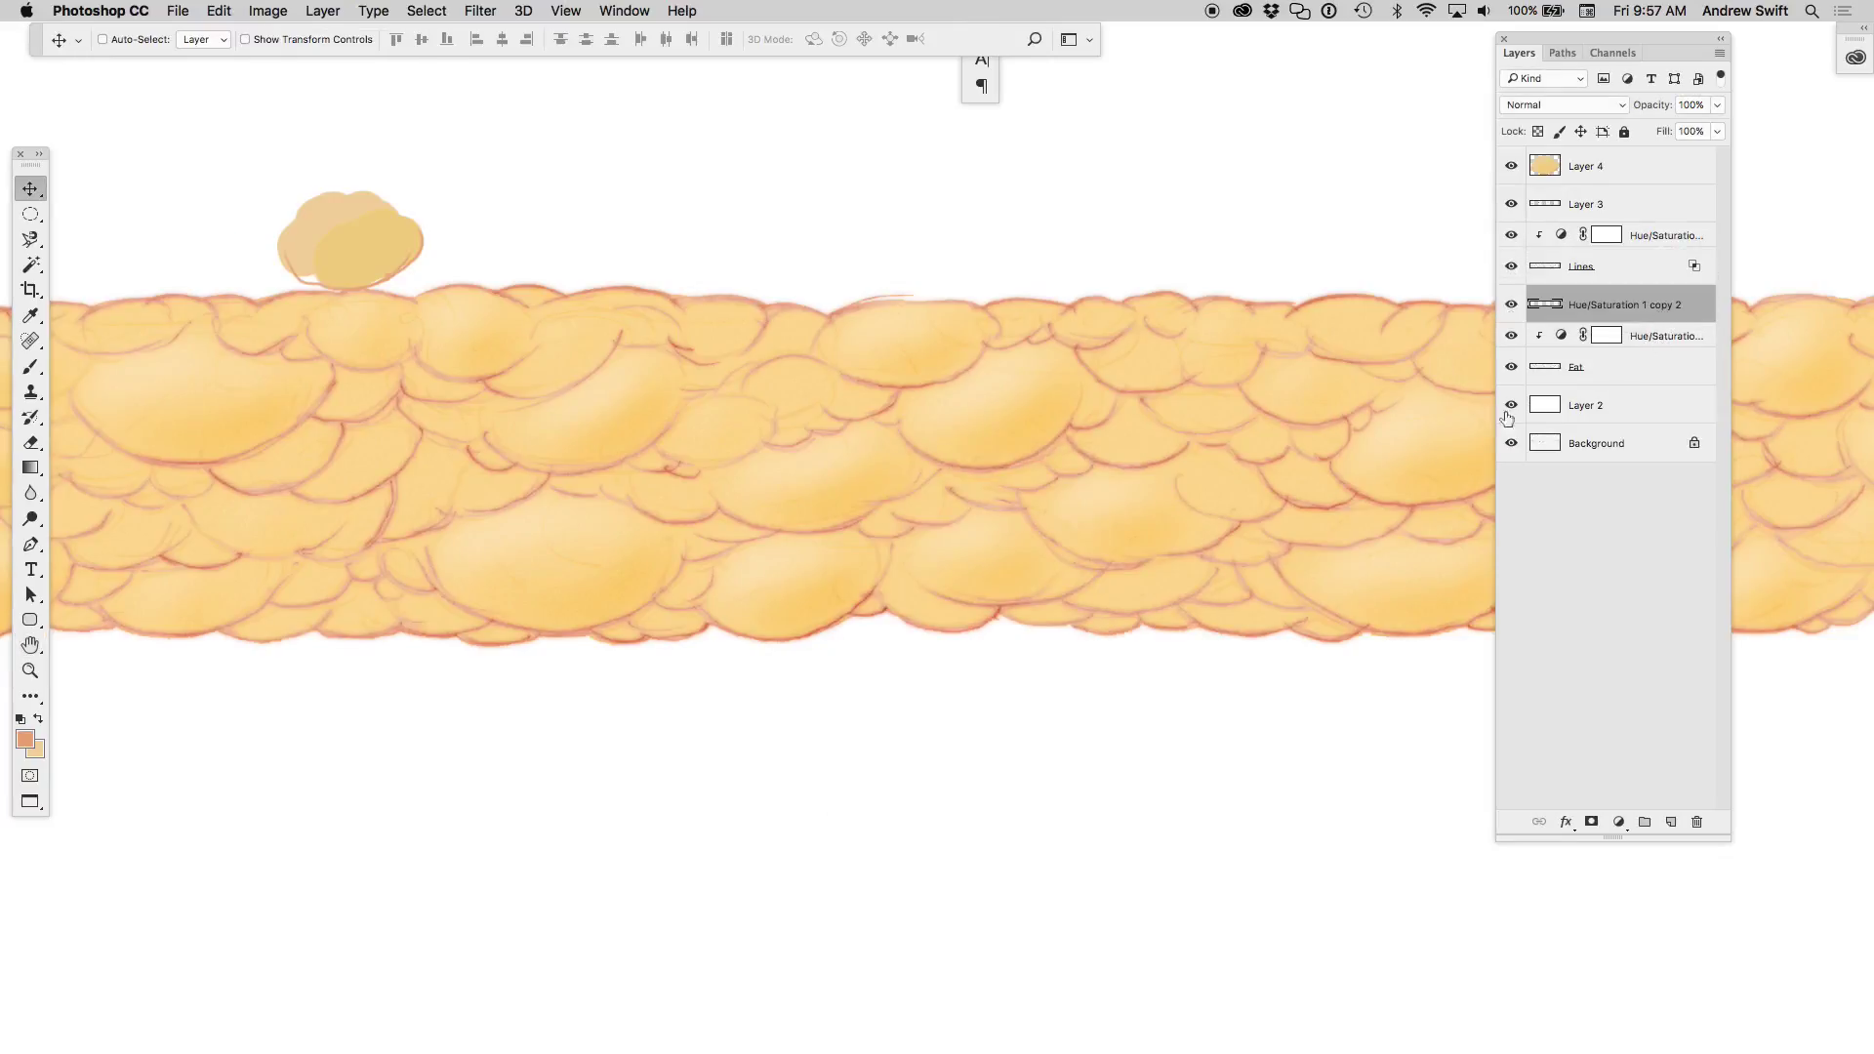
{"action": "key", "text": "super+0"}
{"action": "key", "text": "super+1"}
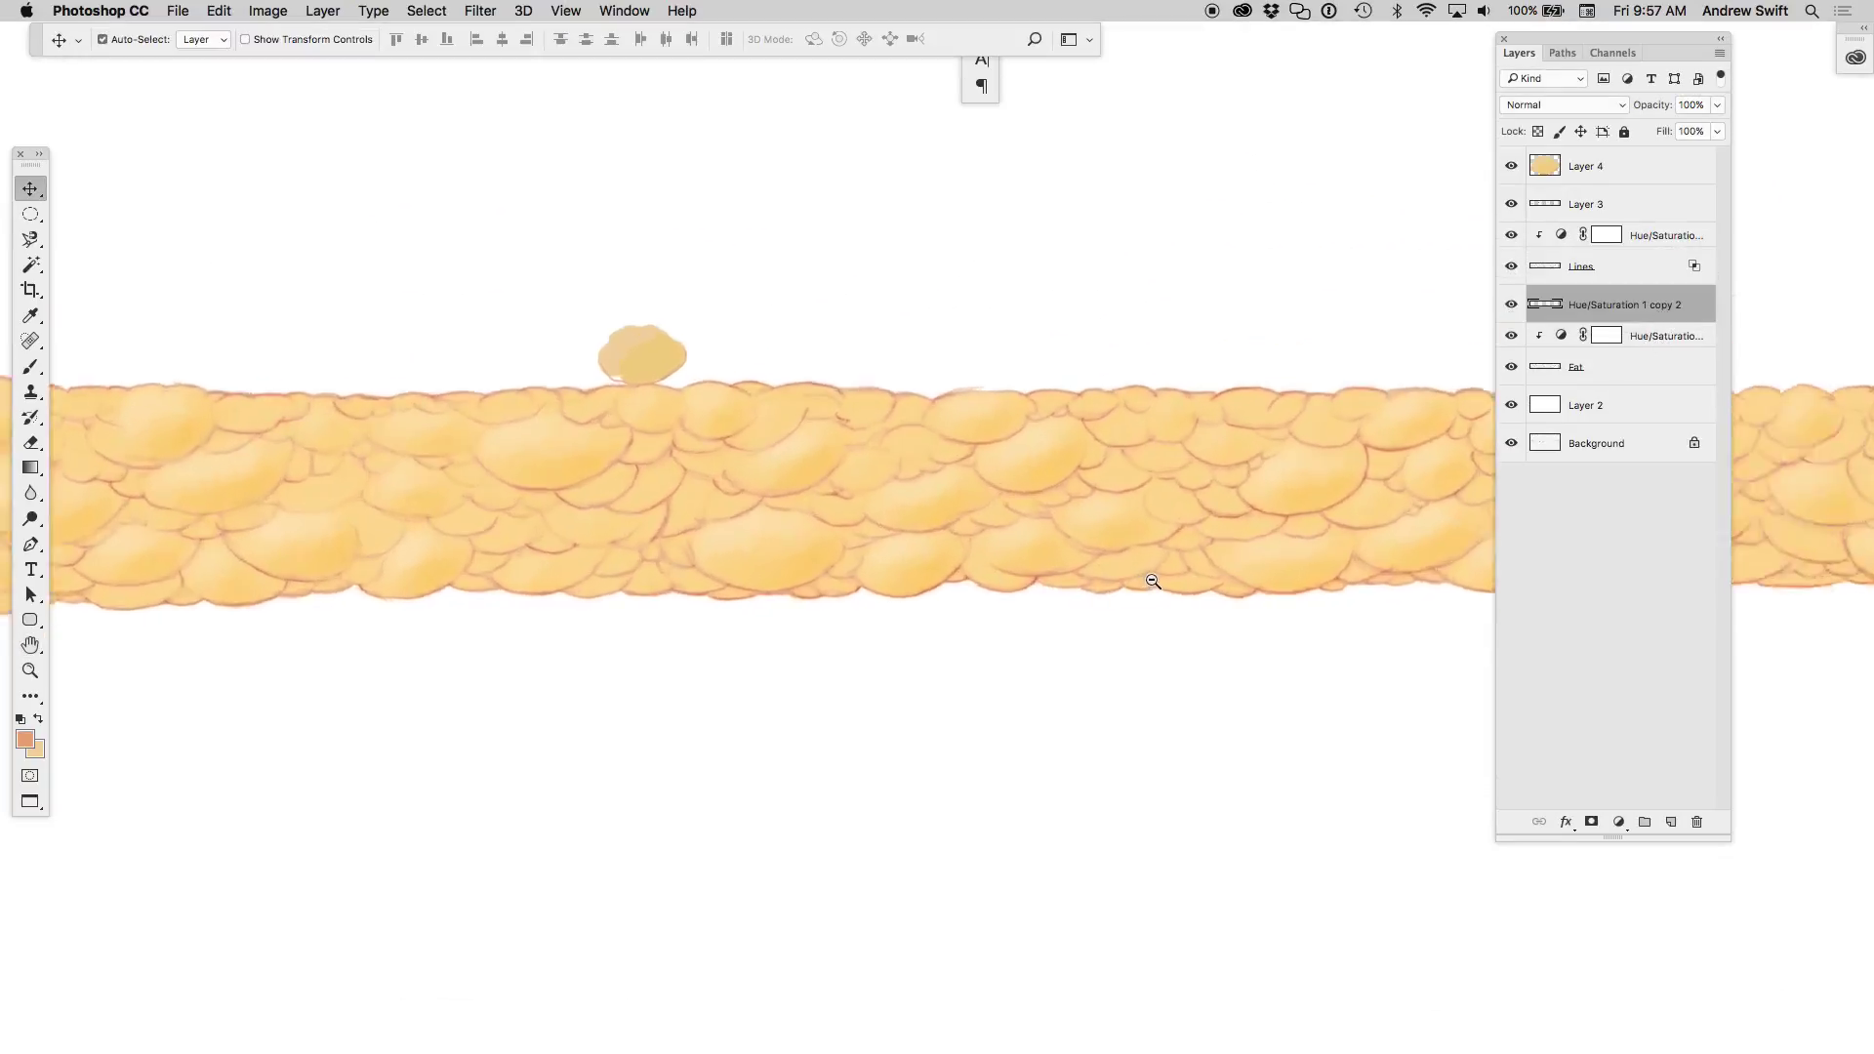
{"action": "left_click_drag", "start_coordinate": [1657, 308], "coordinate": [1639, 225]}
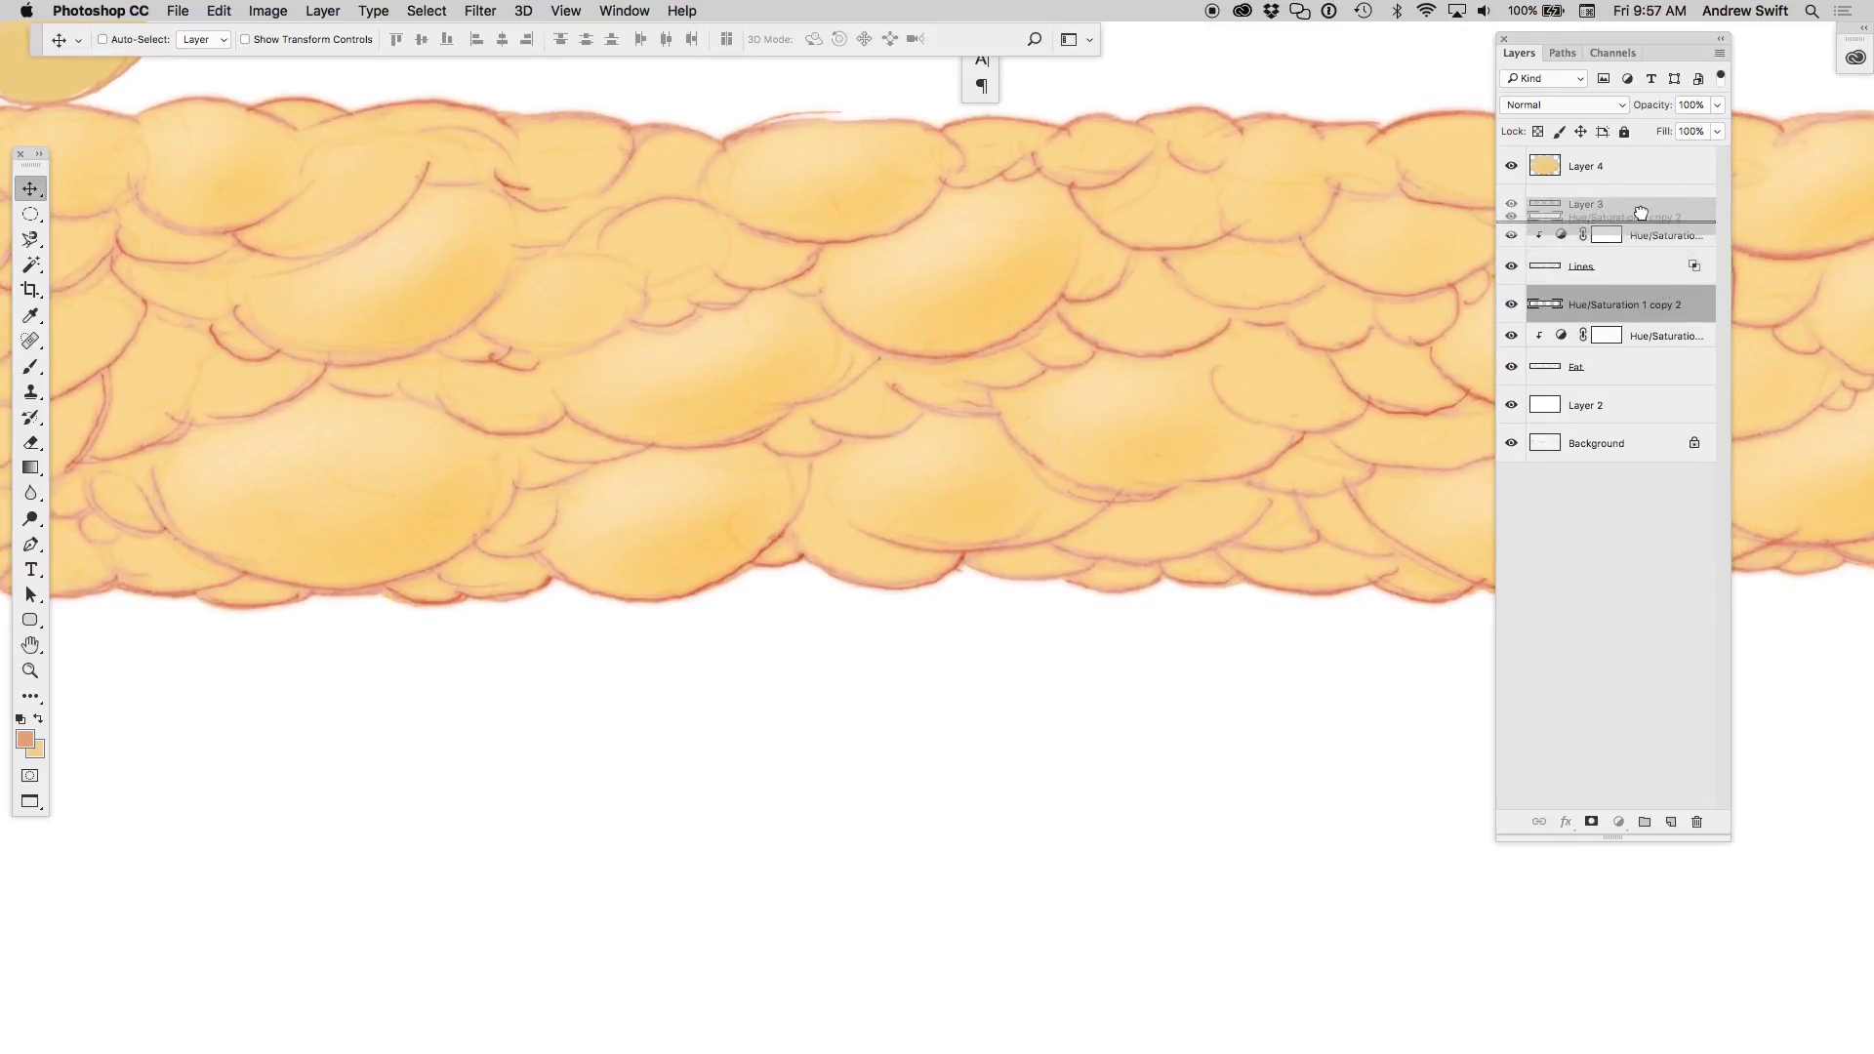
{"action": "scroll", "coordinate": [1213, 430], "scroll_direction": "down", "scroll_amount": 2}
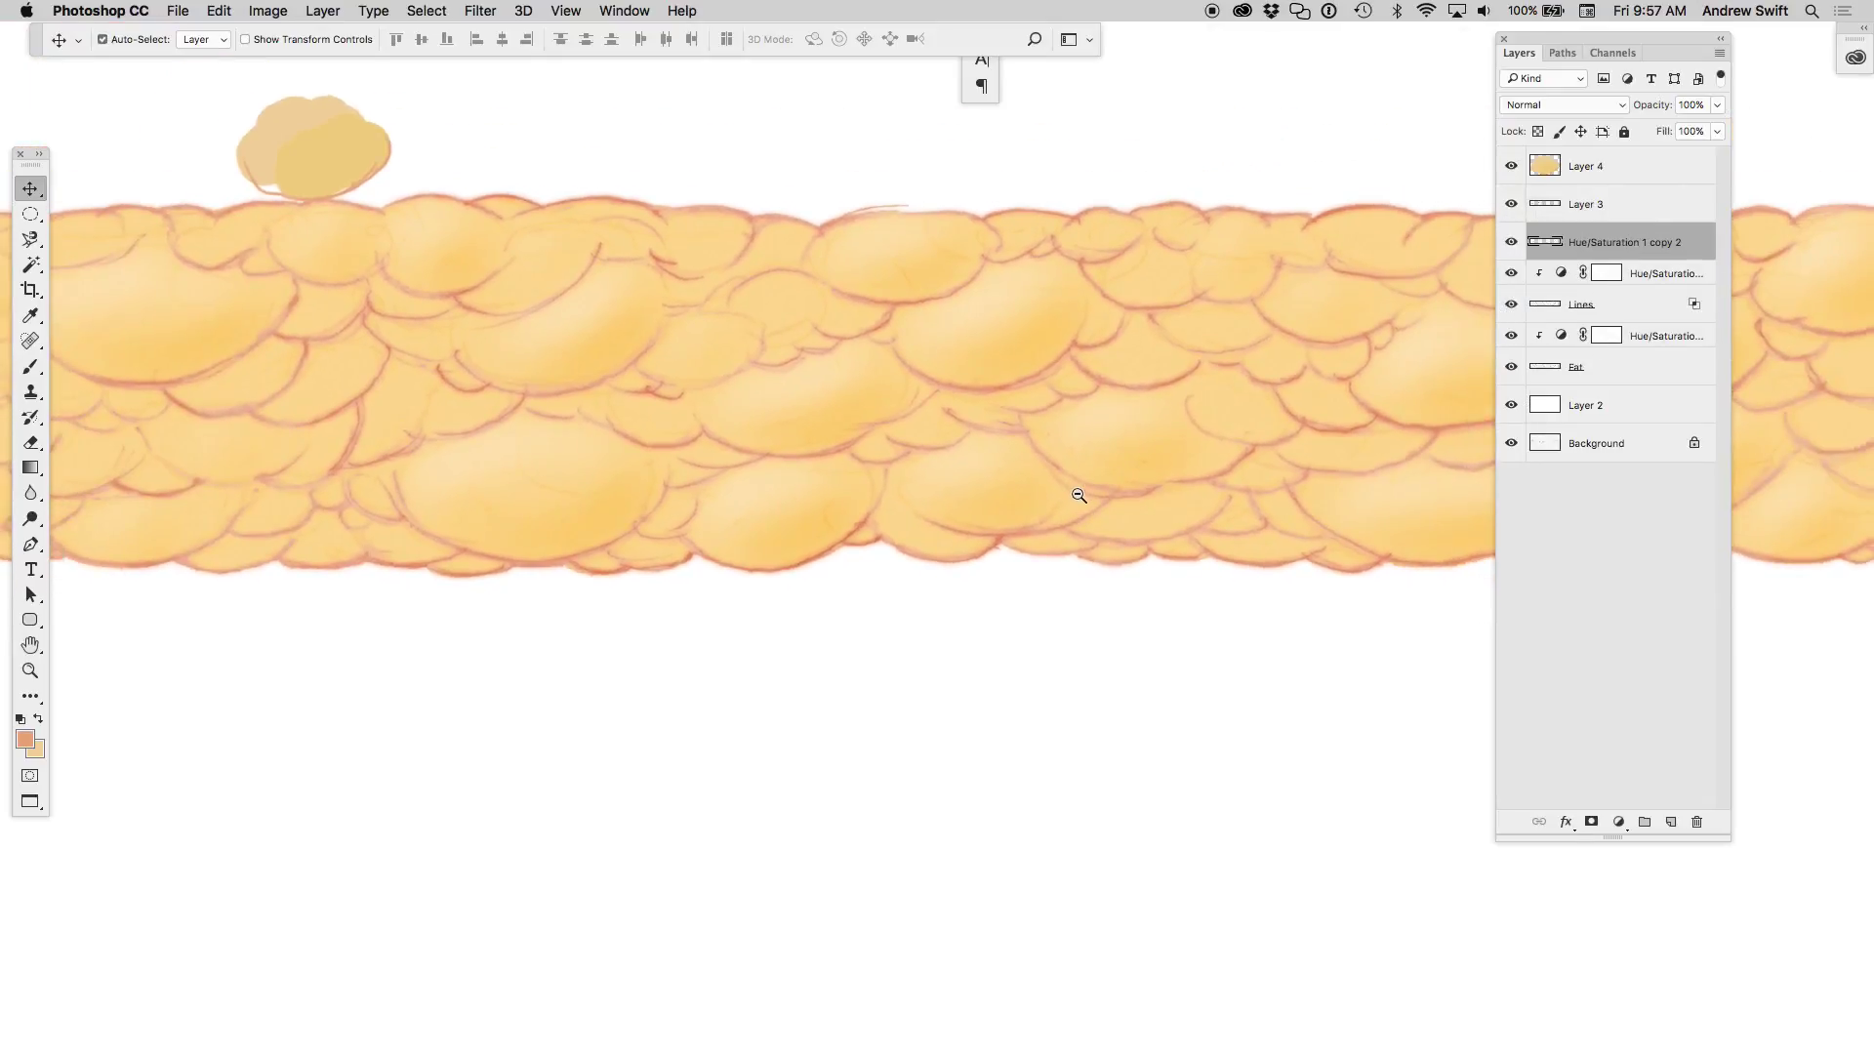
{"action": "left_click", "coordinate": [1564, 313]}
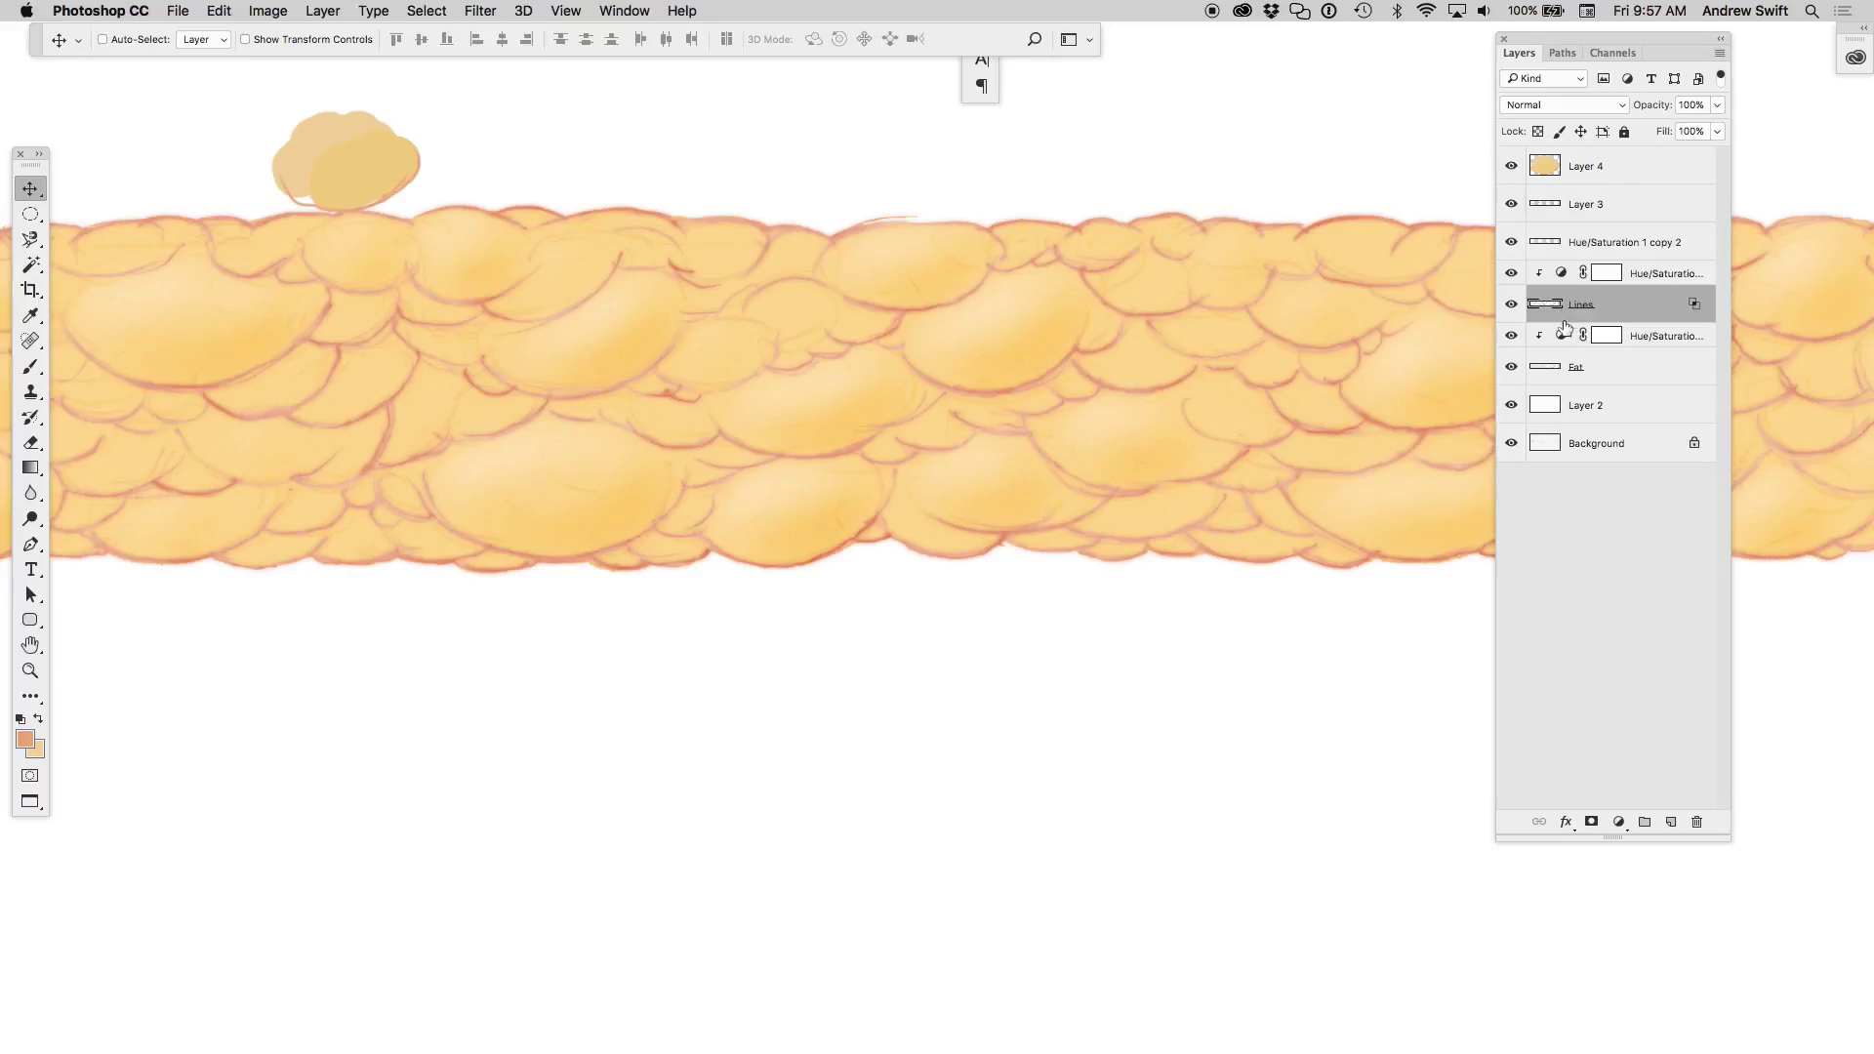
- Dismiss Lens Correction and give the Lines layer a 2.3-pixel Gaussian Blur
{"action": "key", "text": "shift+super+r"}
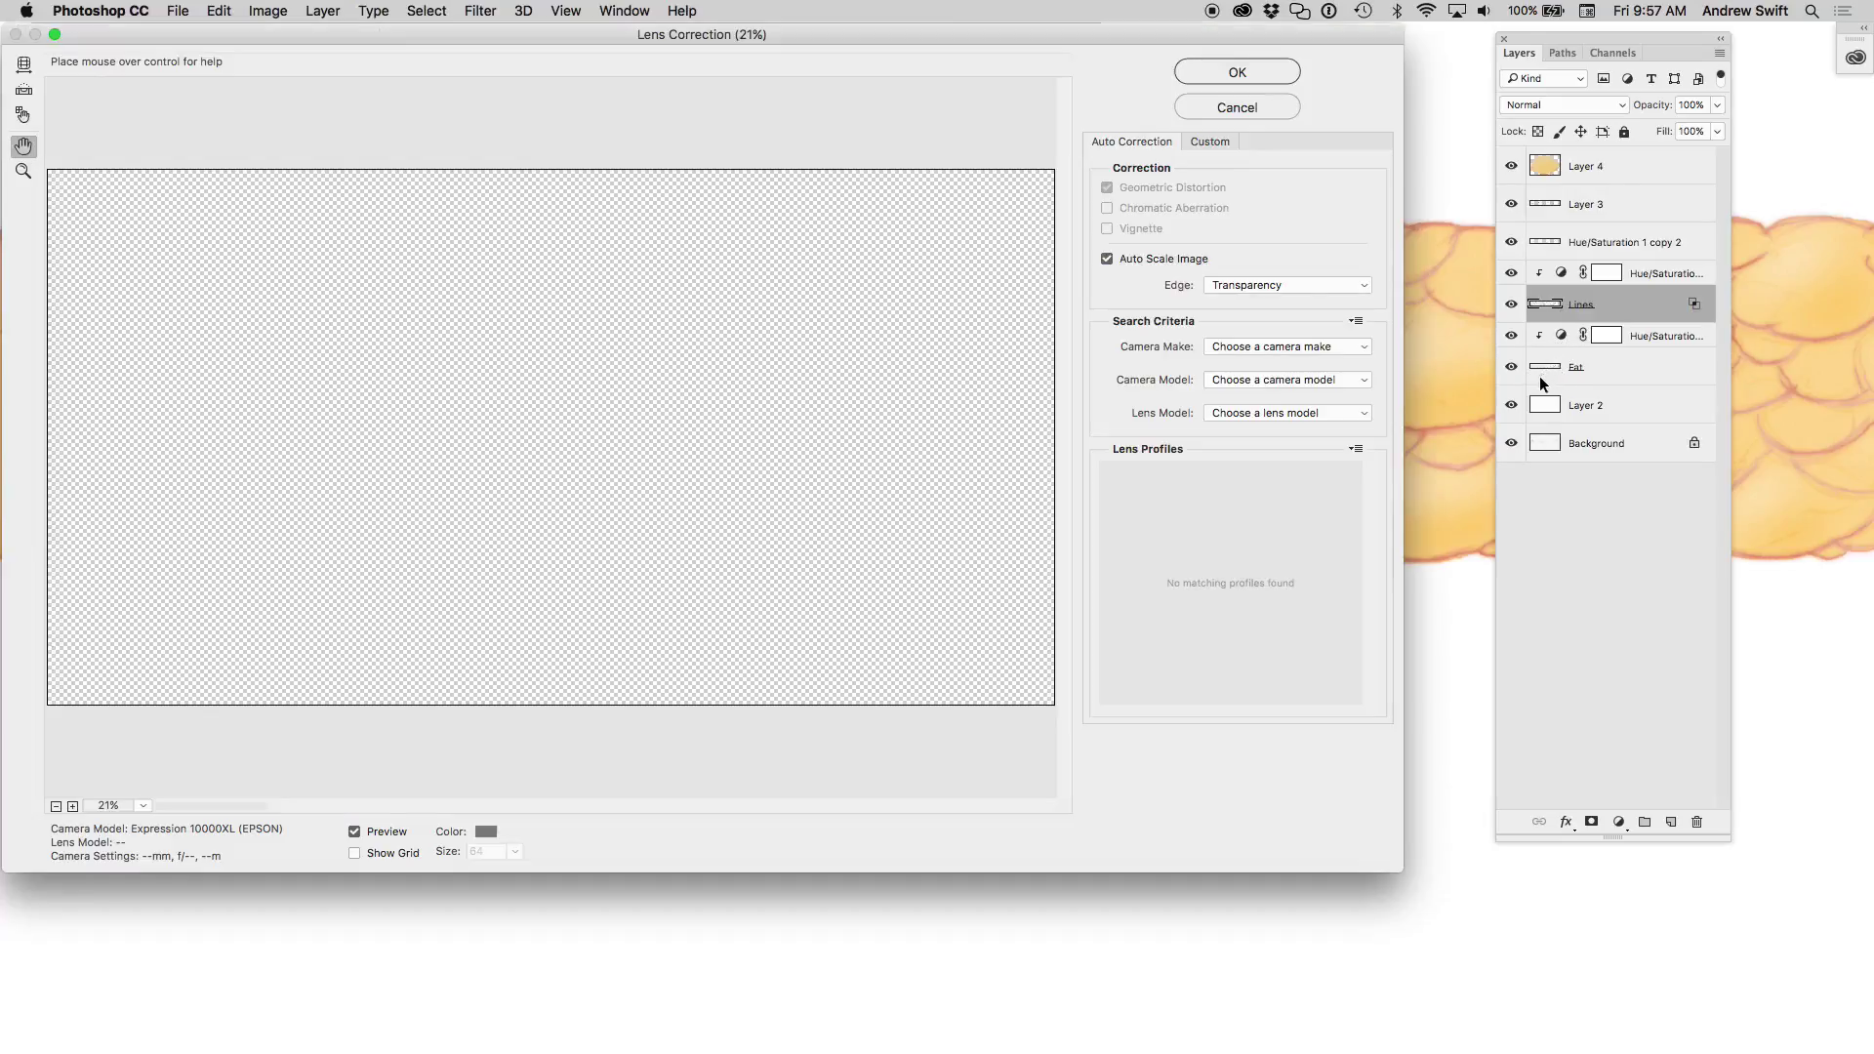
{"action": "key", "text": "Escape"}
{"action": "left_click", "coordinate": [500, 10]}
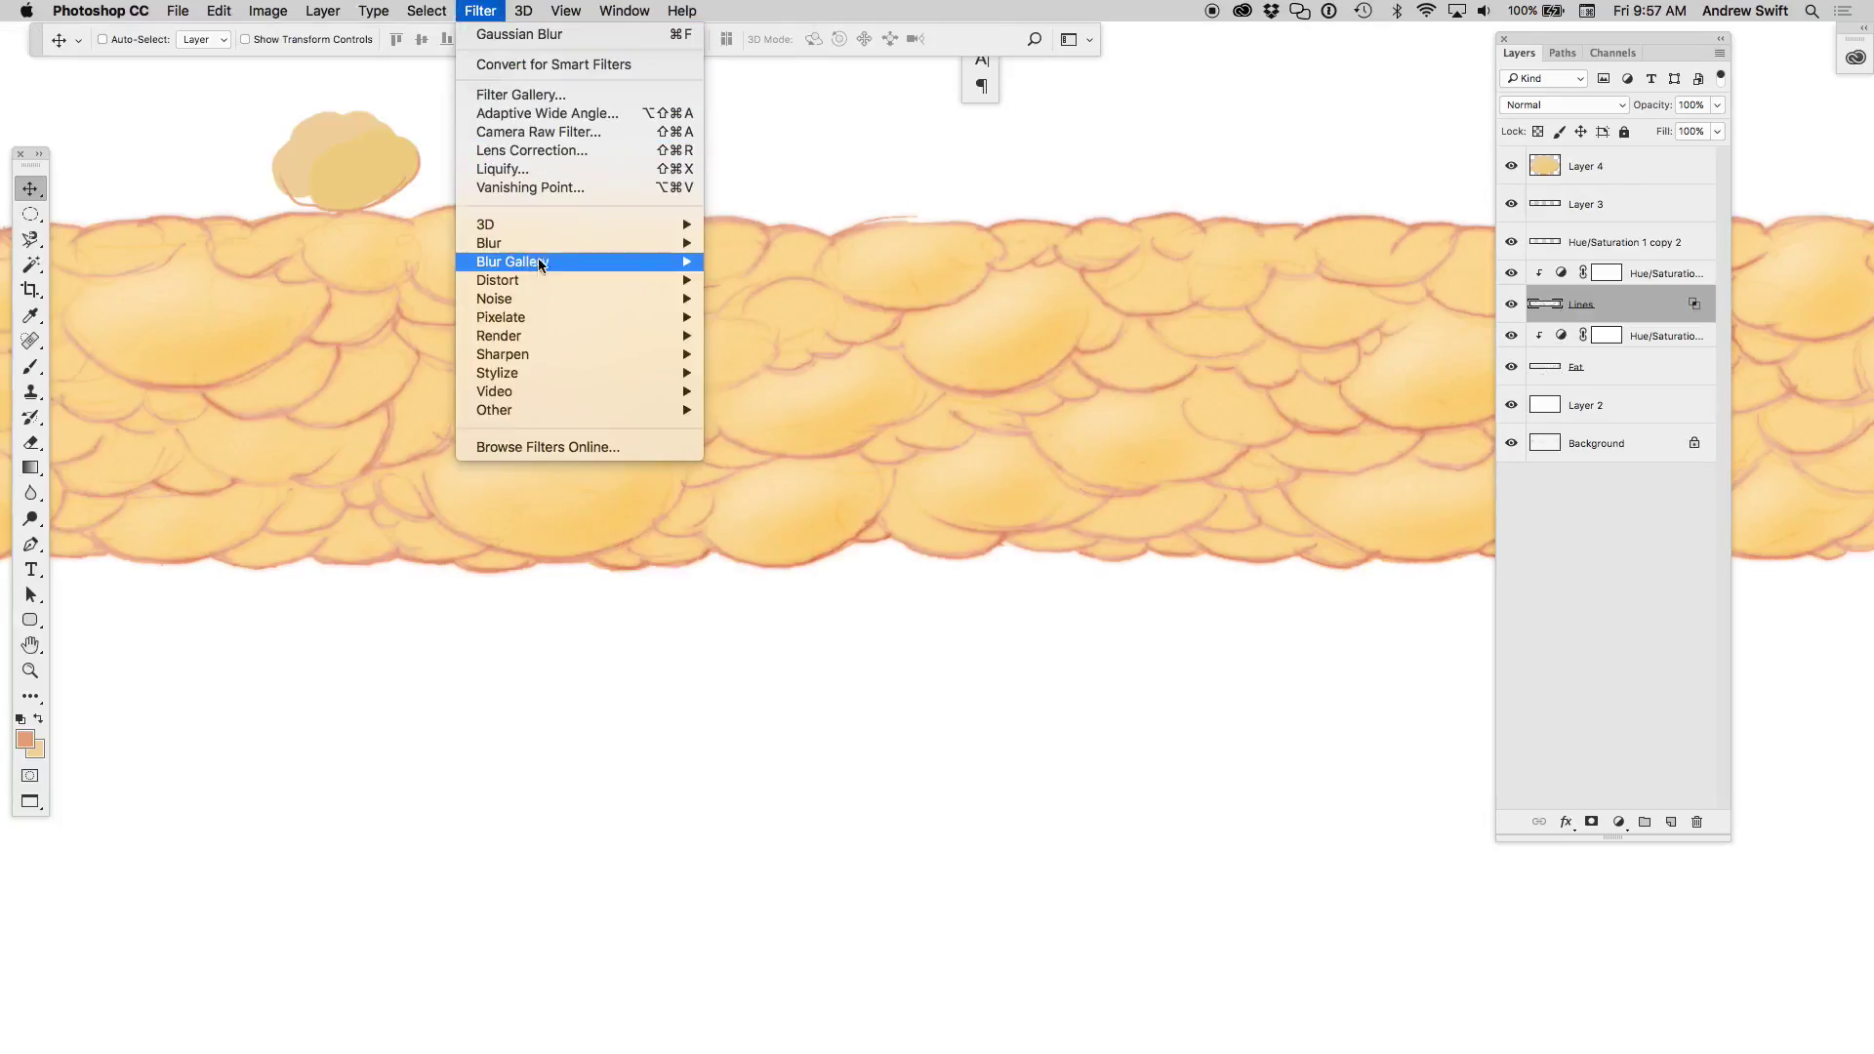
{"action": "left_click", "coordinate": [794, 320]}
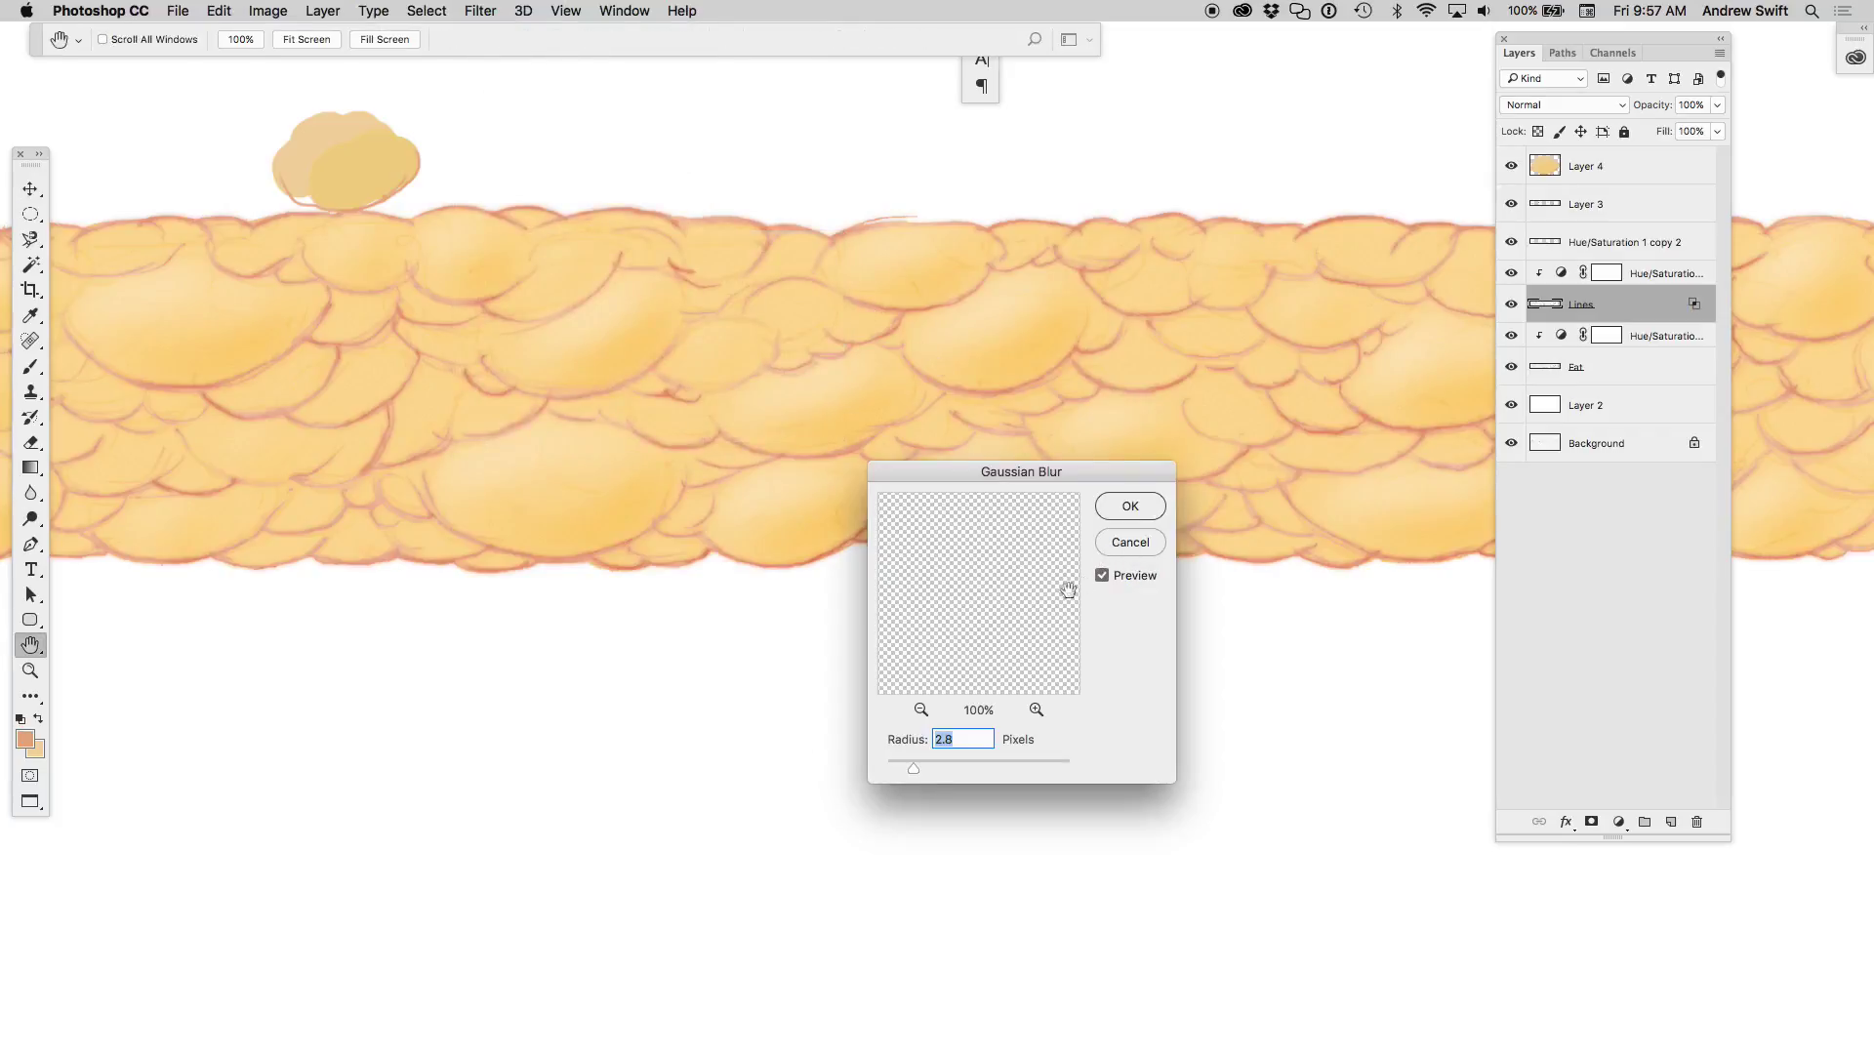
{"action": "left_click_drag", "start_coordinate": [915, 769], "coordinate": [911, 772]}
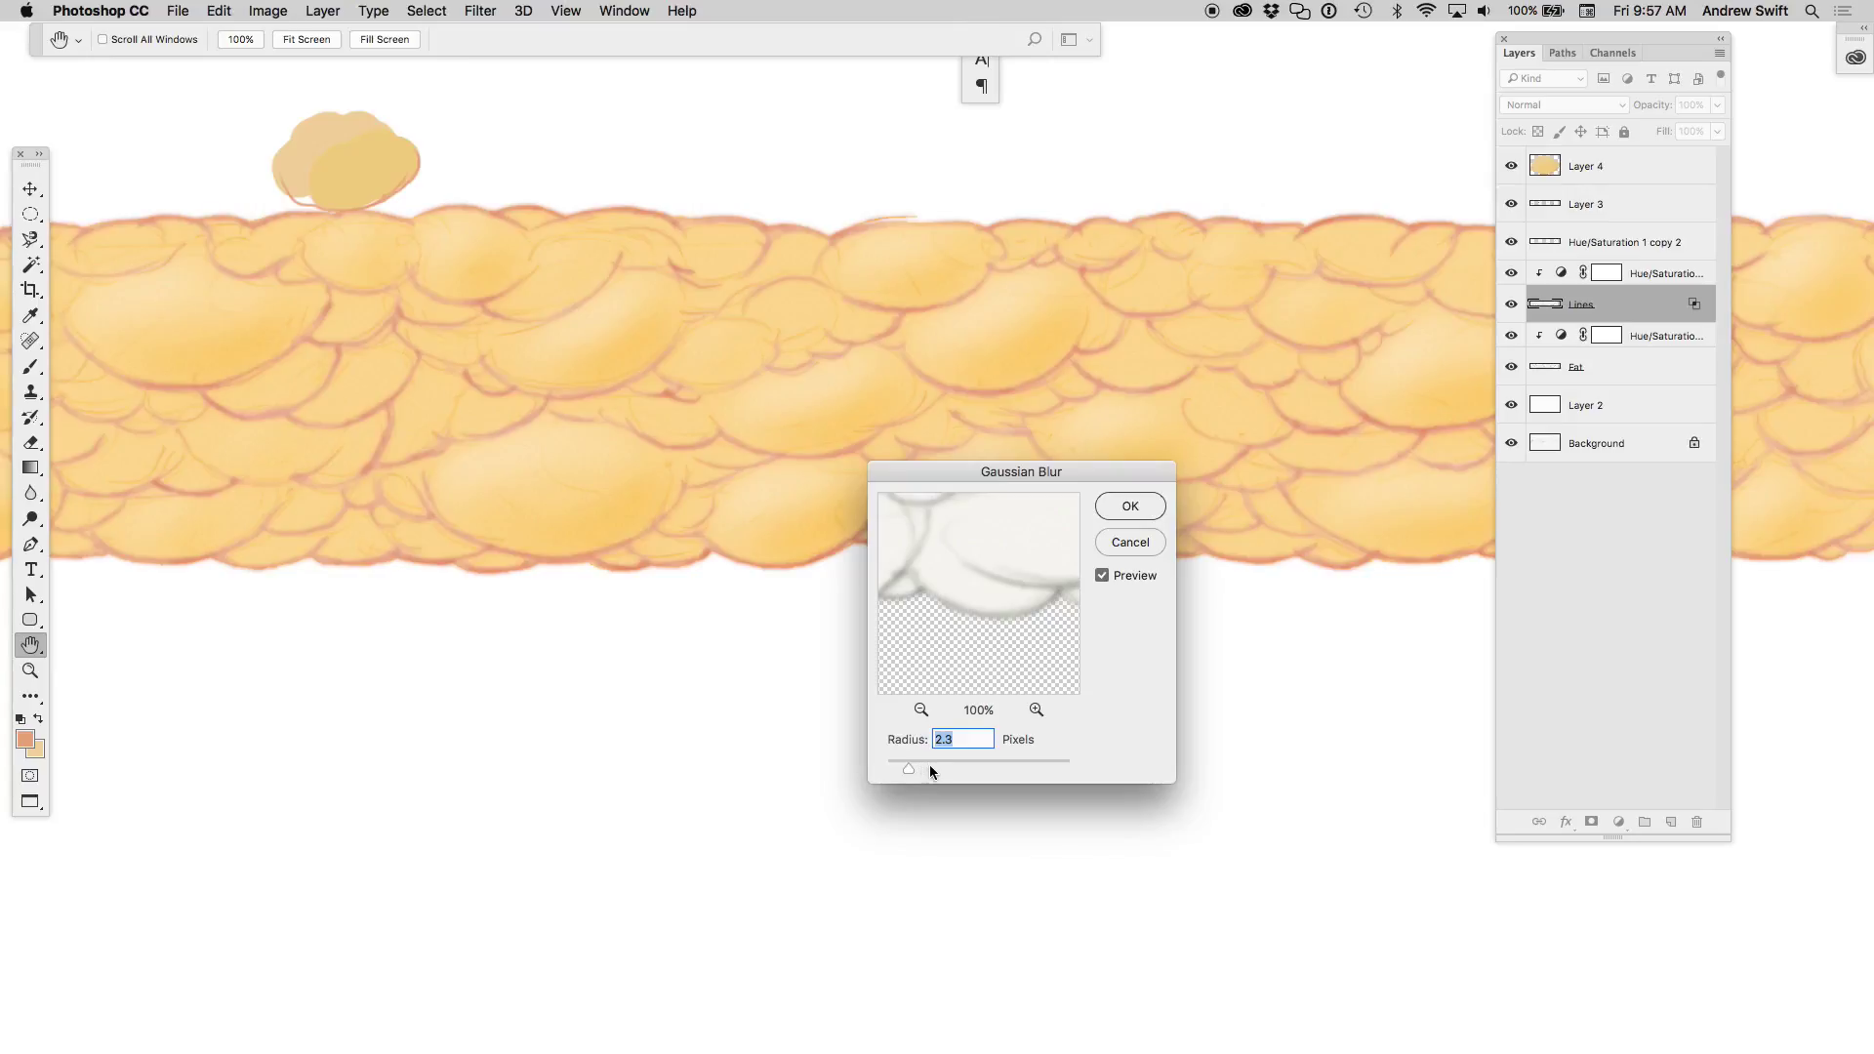
{"action": "key", "text": "Return"}
{"action": "left_click", "coordinate": [912, 431], "text": "ctrl+alt"}
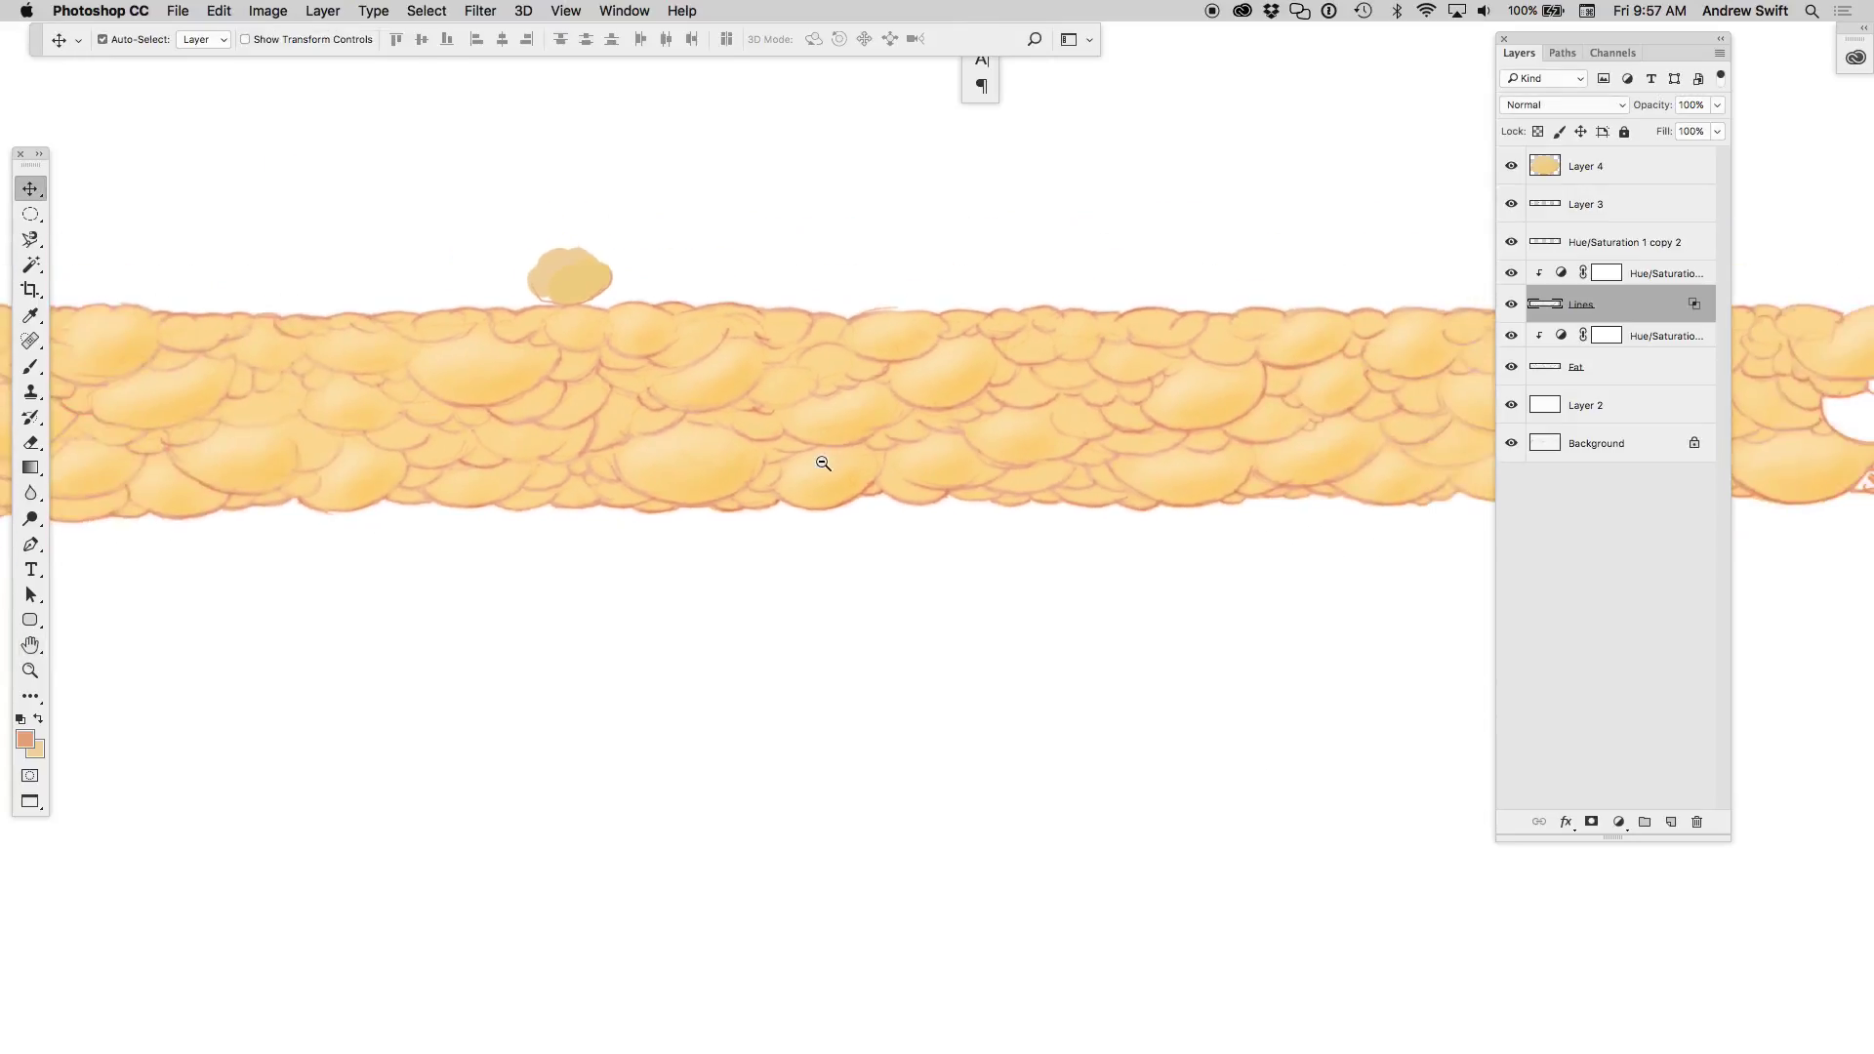
{"action": "left_click_drag", "start_coordinate": [975, 476], "coordinate": [1038, 460]}
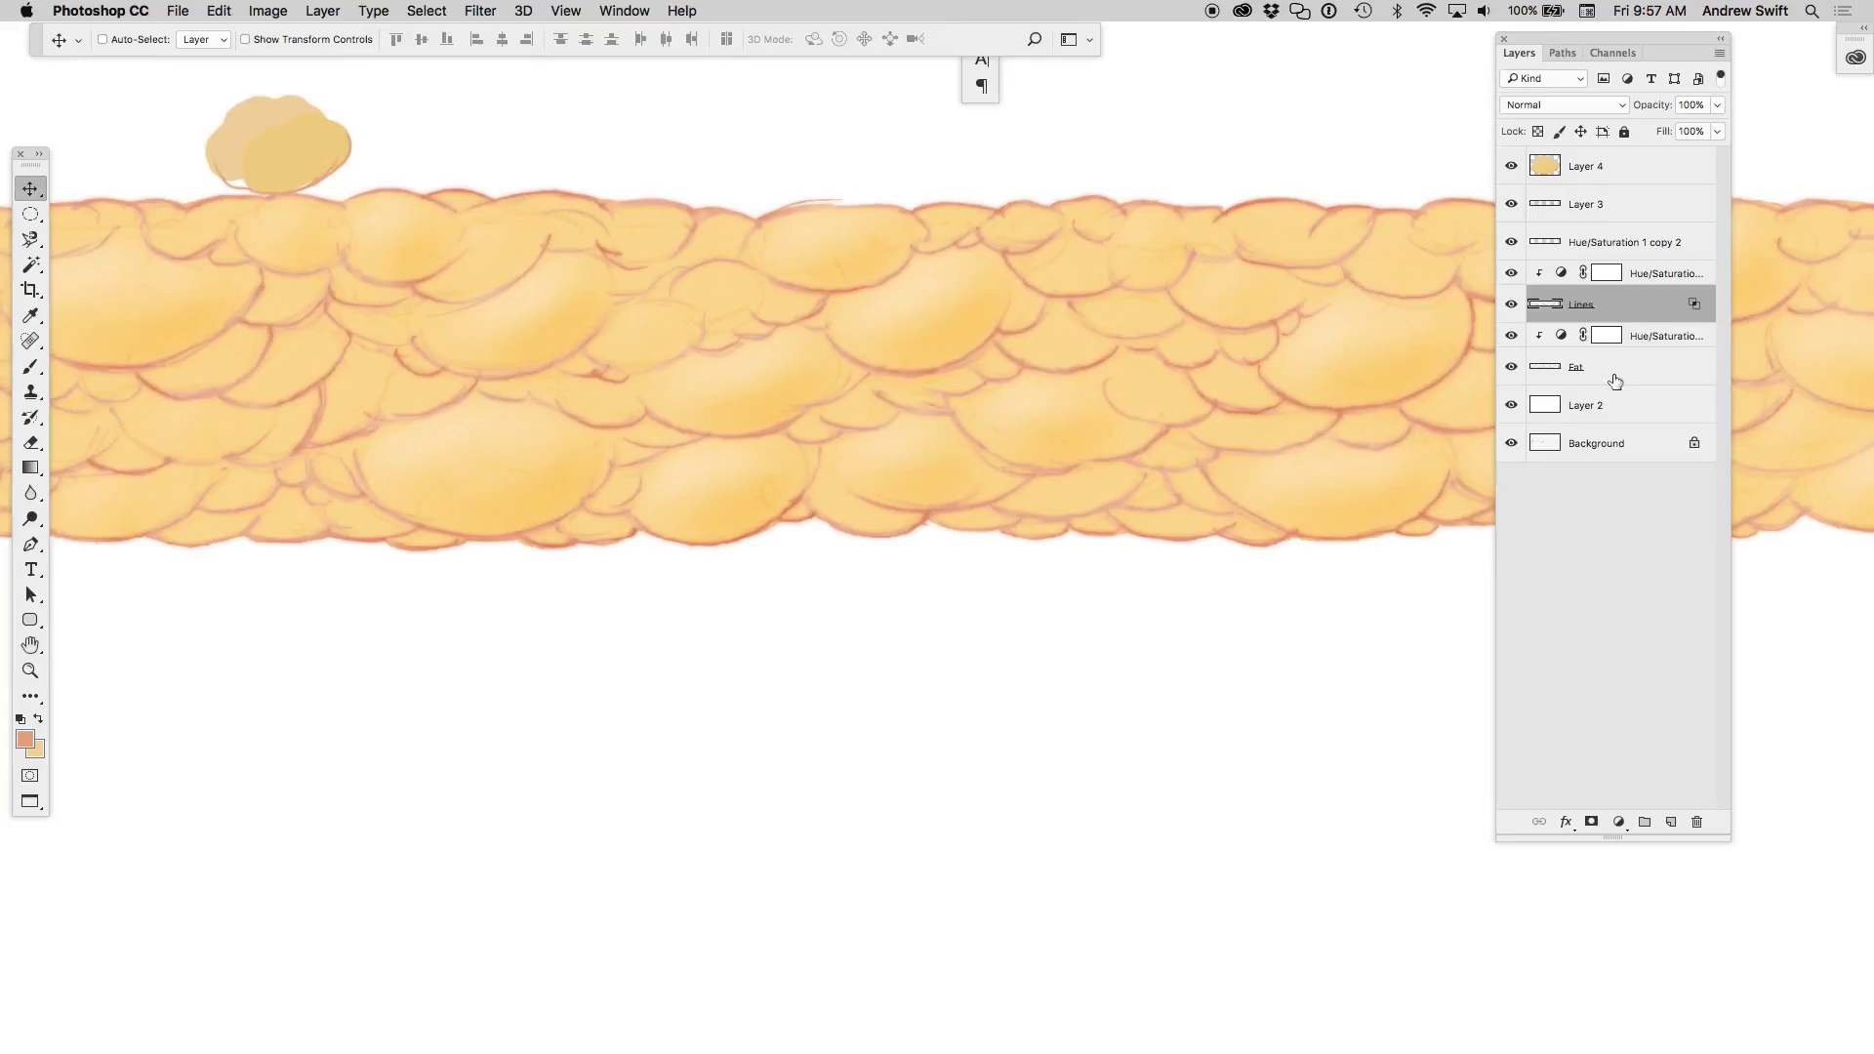
- Show only the Fat layer, magic-wand select the cloud shapes, and expand the selection
{"action": "left_click", "coordinate": [1512, 369], "text": "alt"}
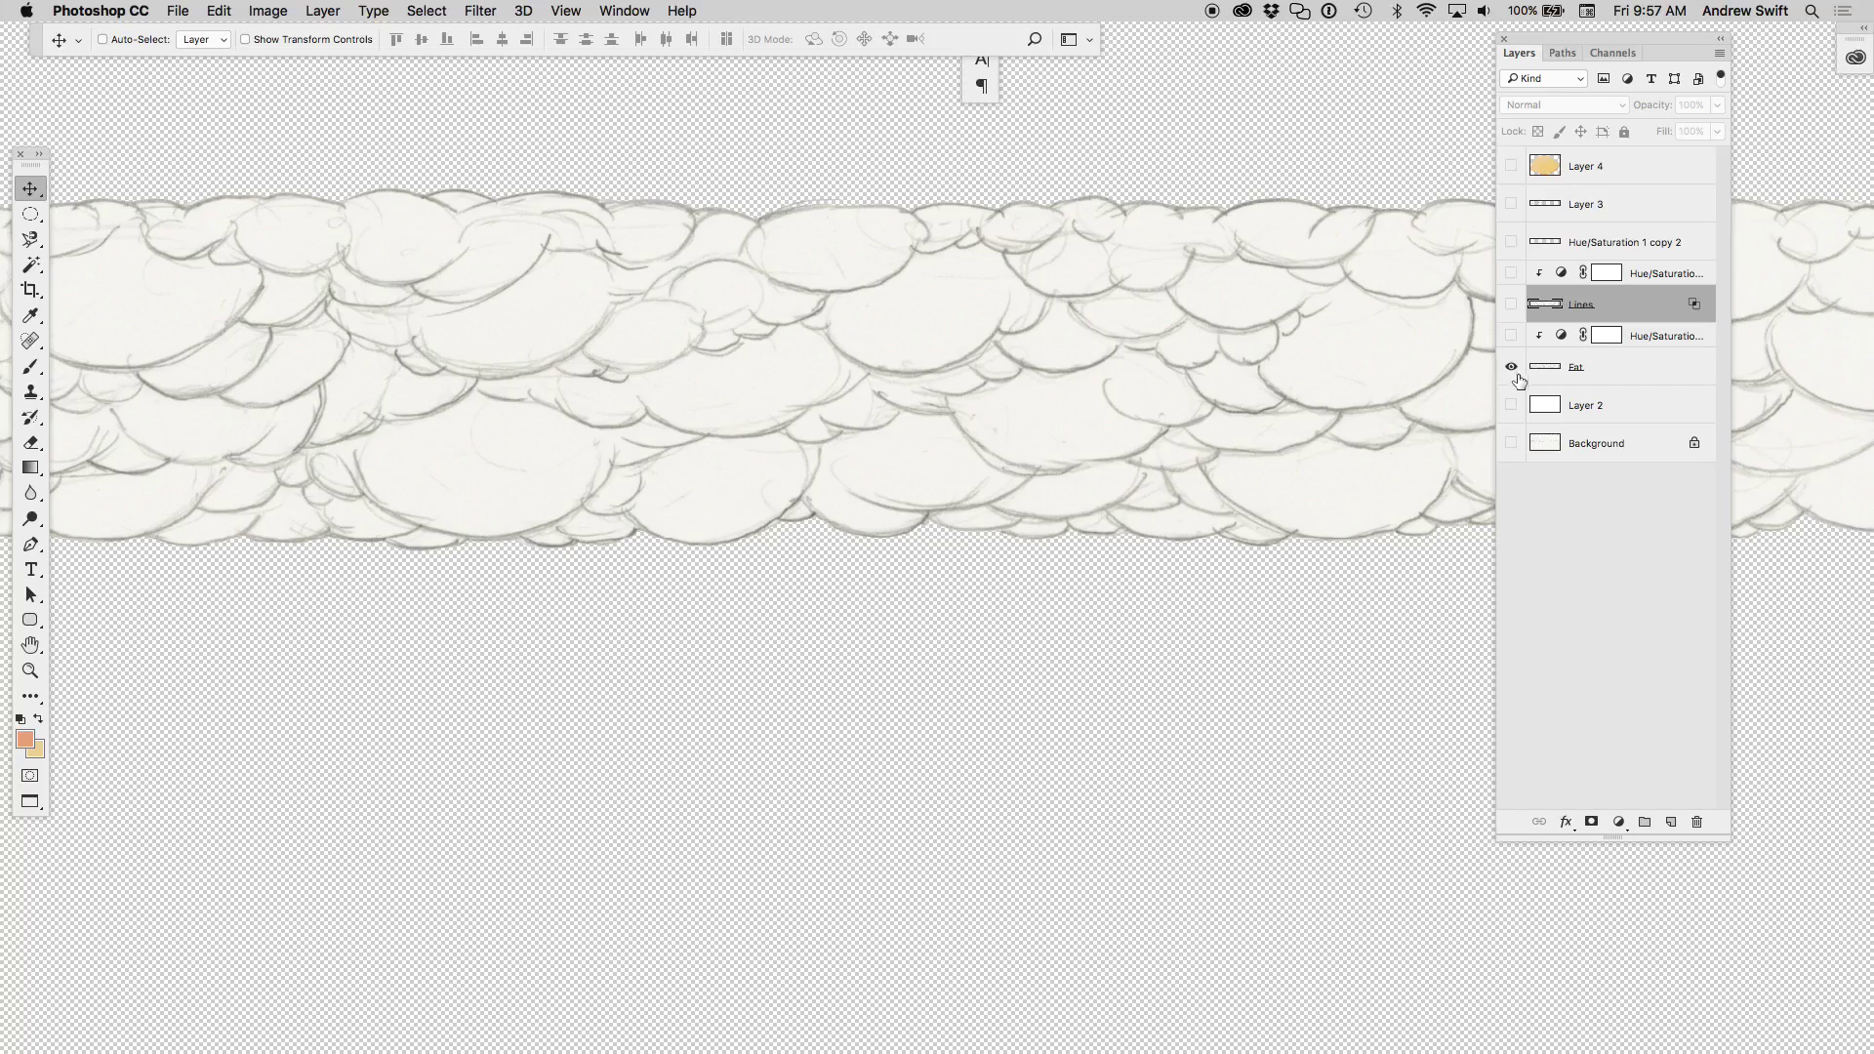
{"action": "key", "text": "w"}
{"action": "left_click", "coordinate": [734, 402]}
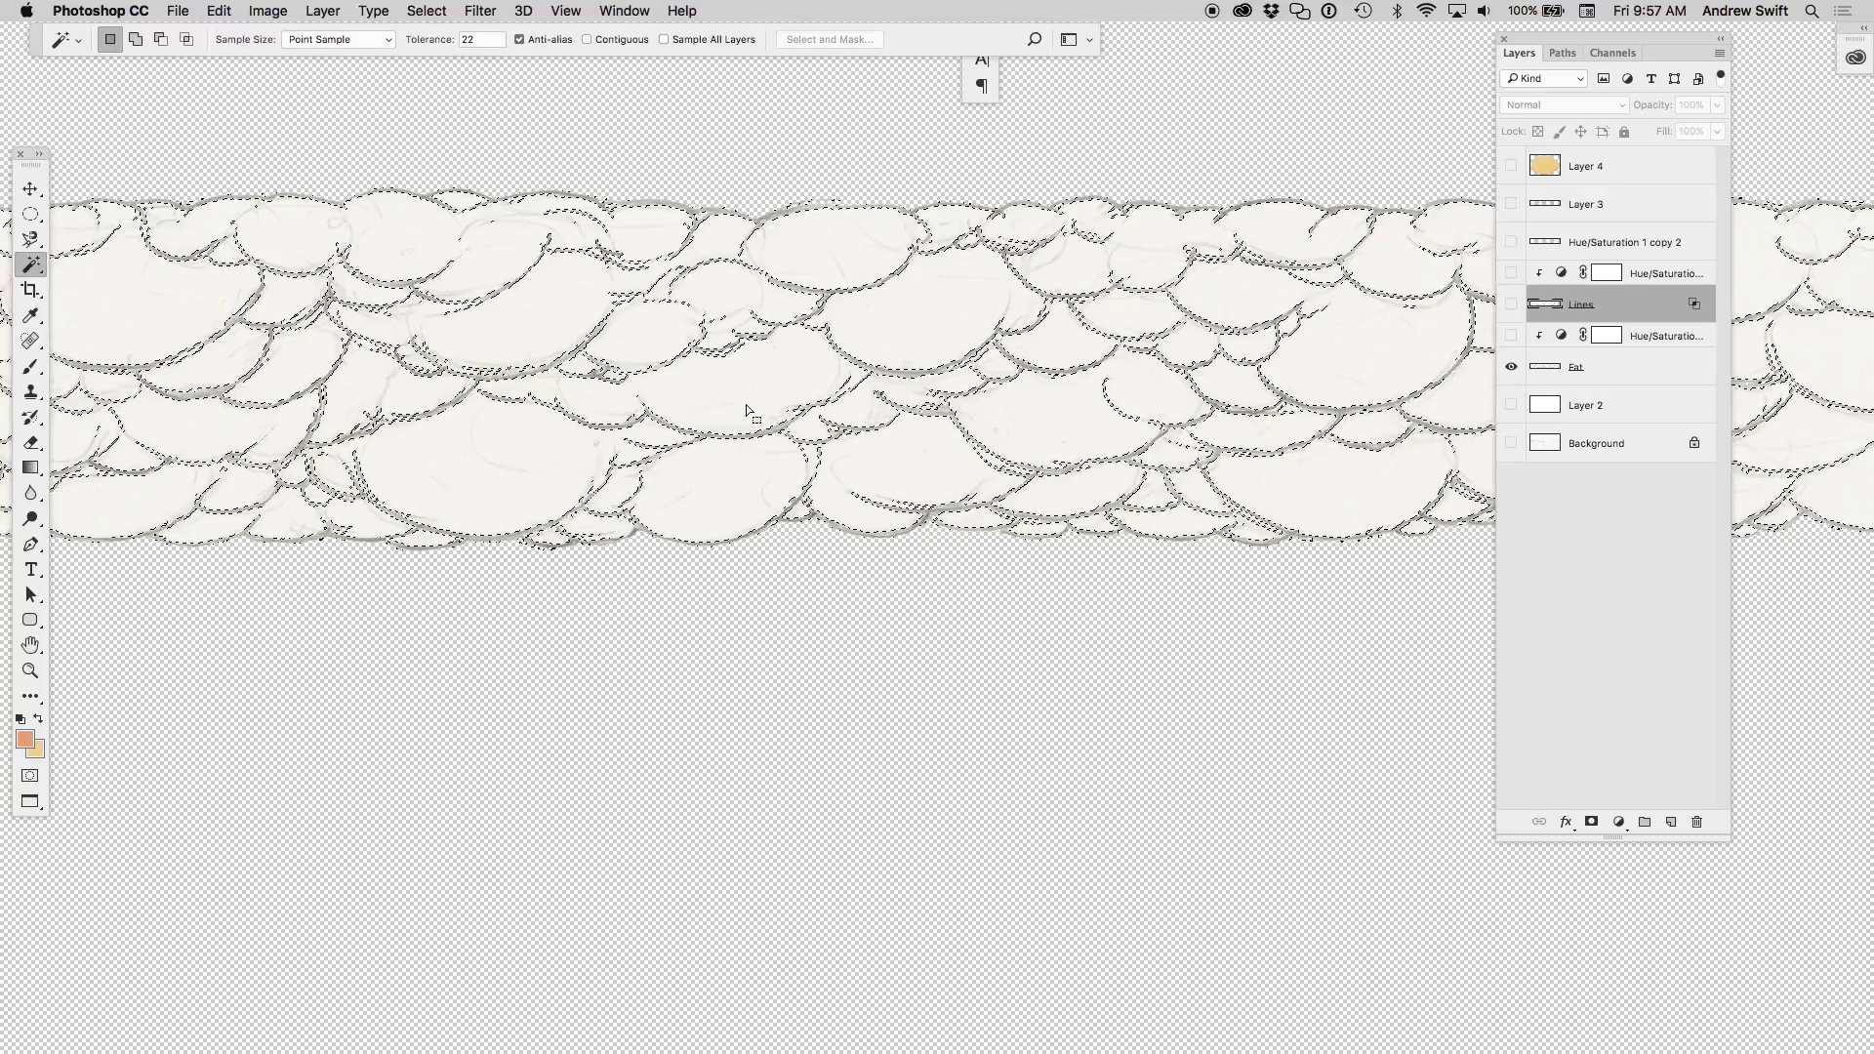
{"action": "left_click", "coordinate": [427, 10]}
{"action": "mouse_move", "coordinate": [441, 273]}
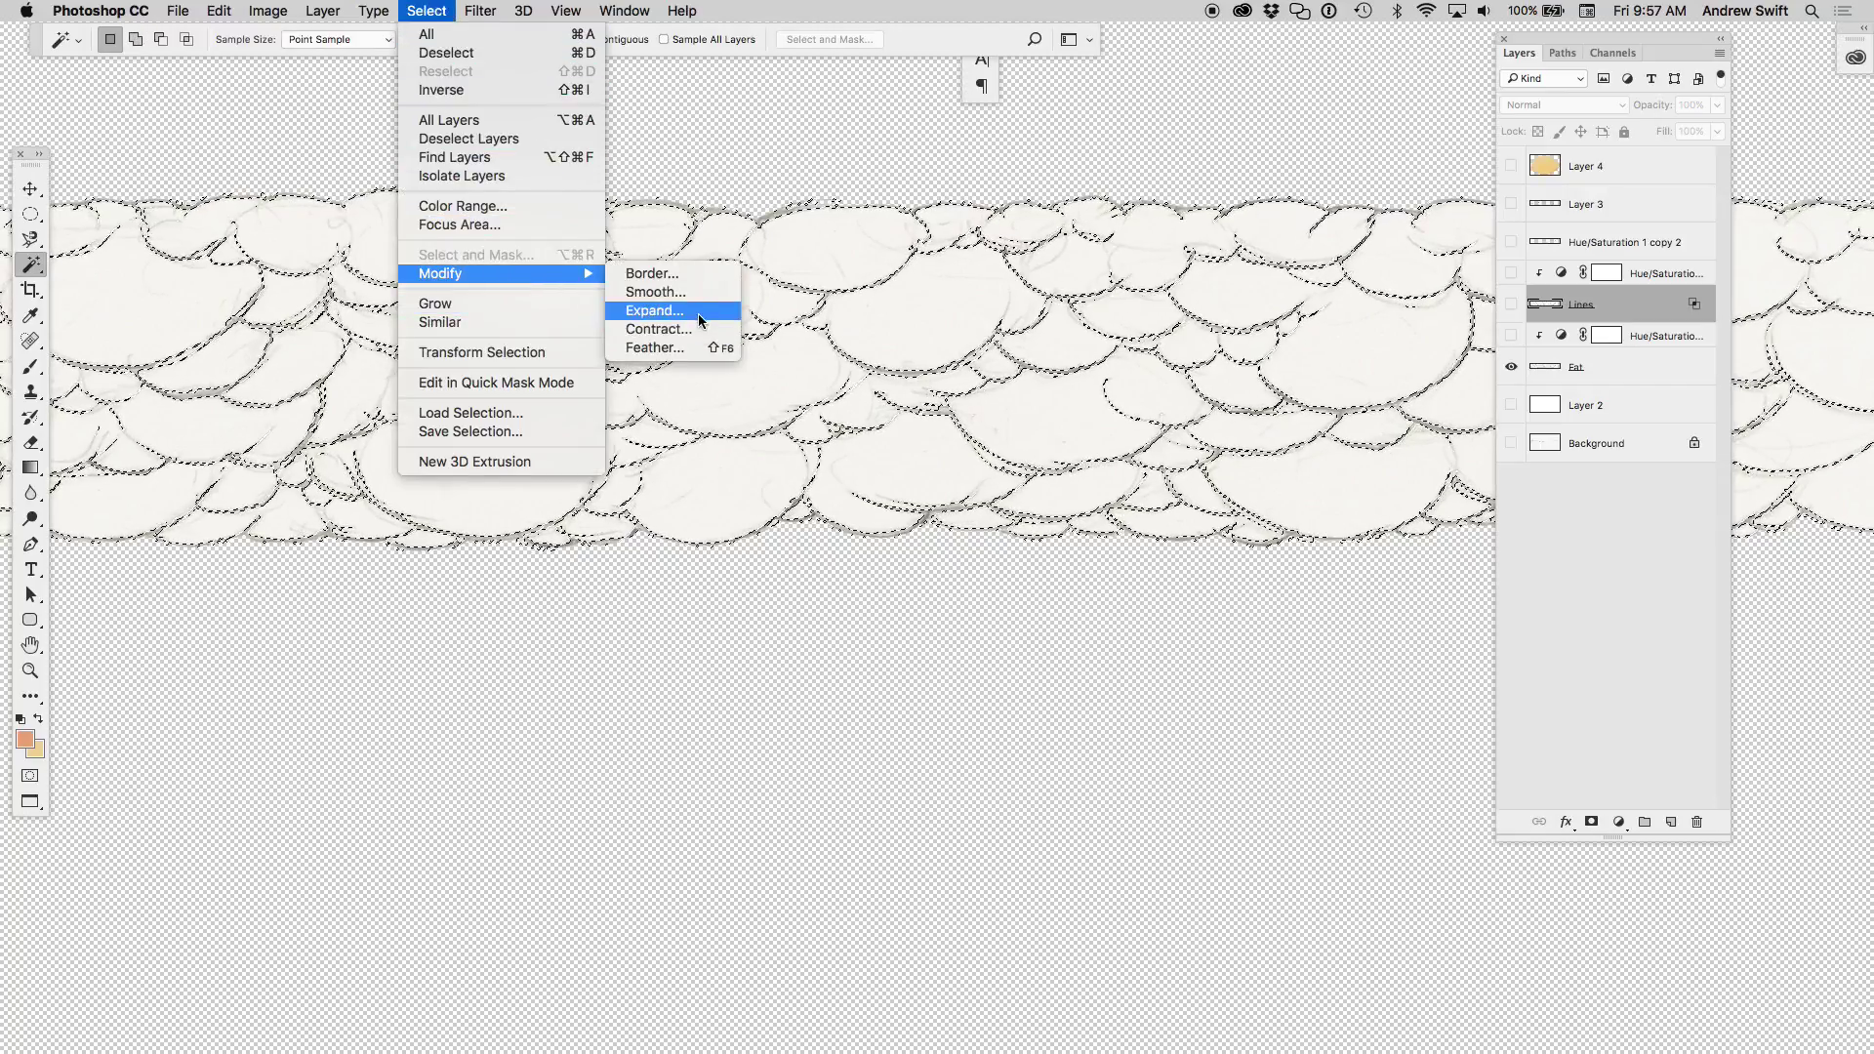
{"action": "left_click", "coordinate": [701, 313]}
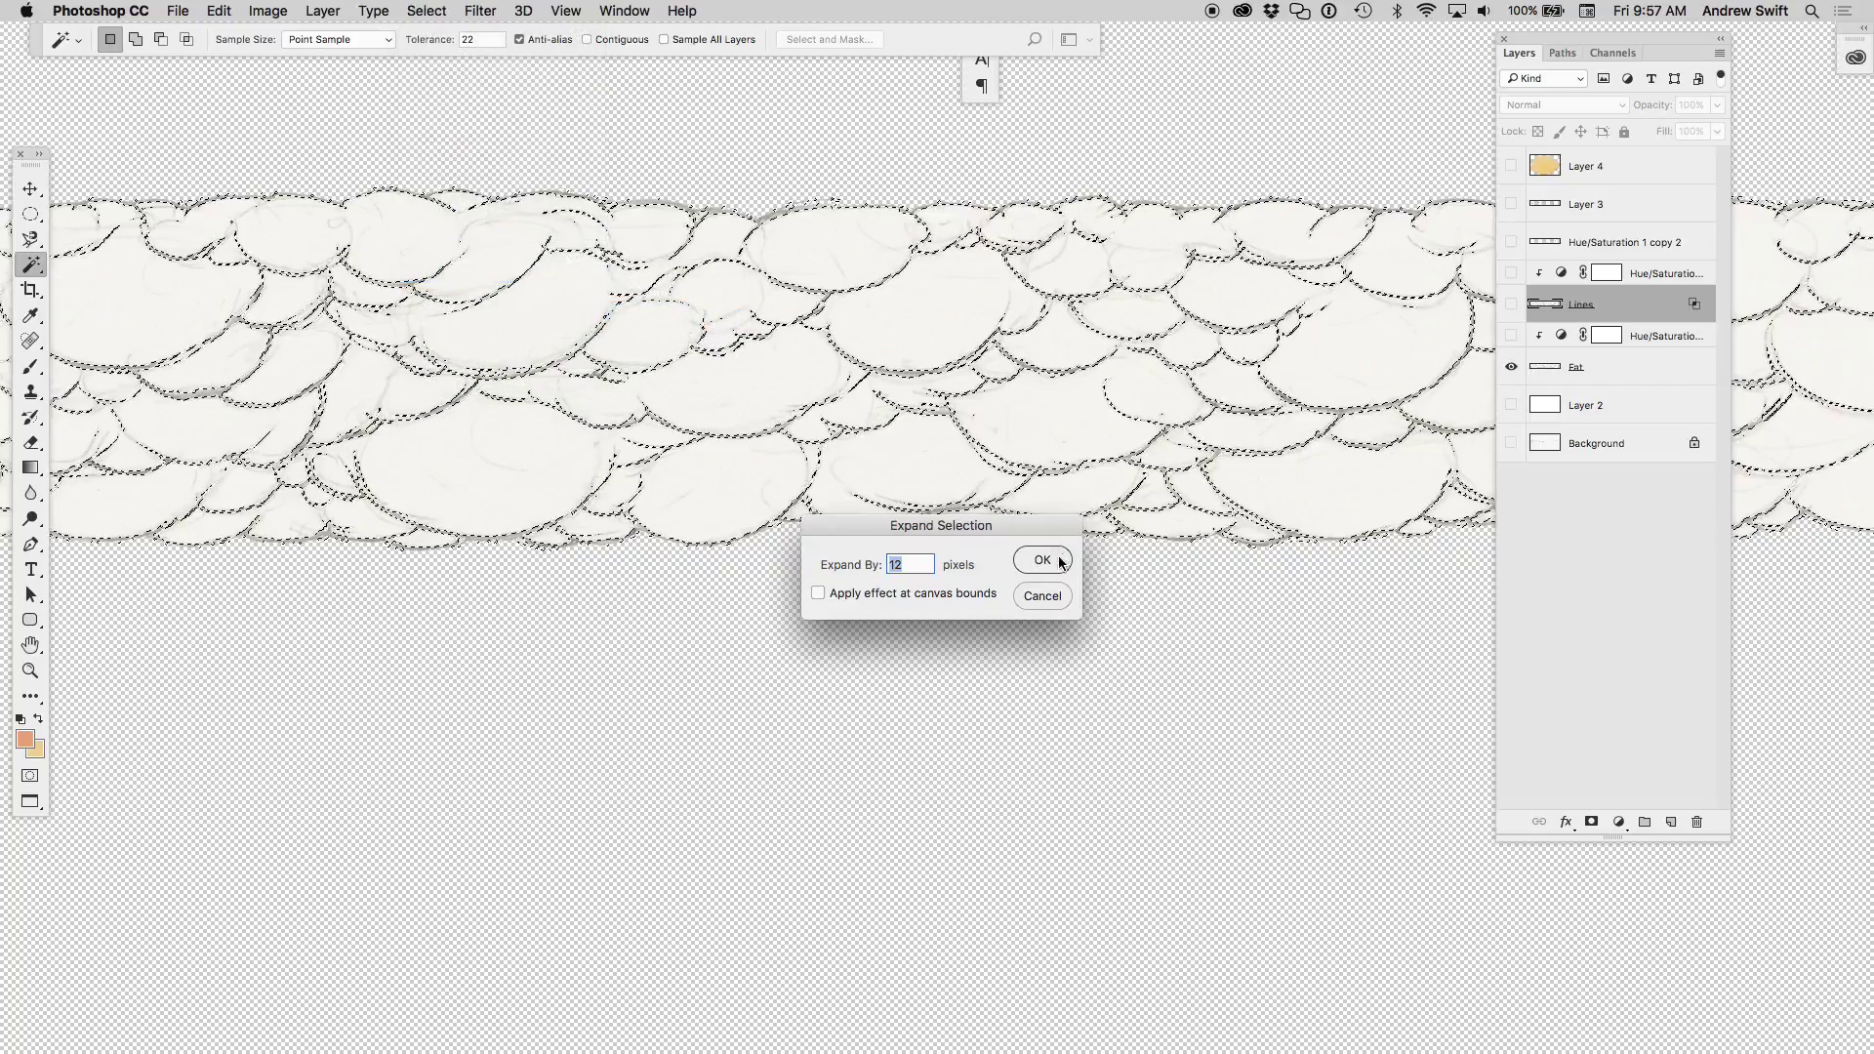
{"action": "left_click", "coordinate": [1058, 560]}
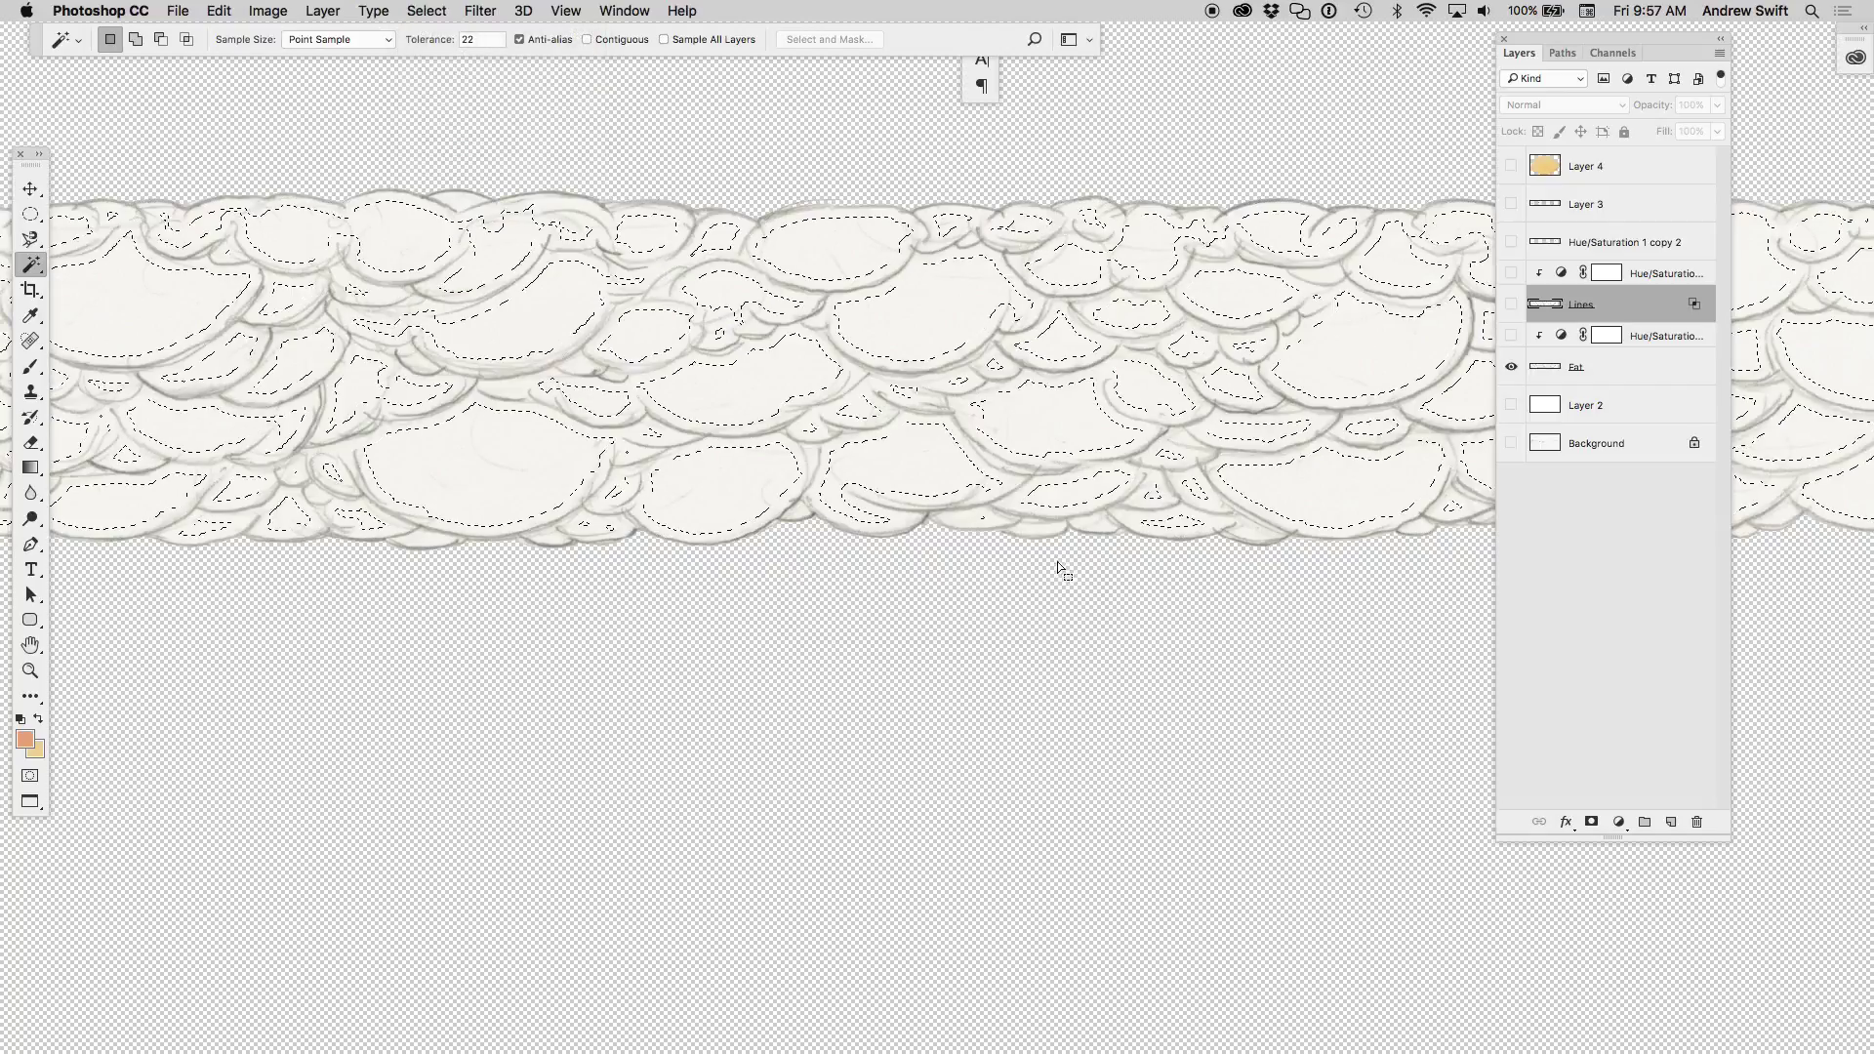
- Smooth the selection with a 10-pixel radius, replacing the too-strong 22-pixel attempt
{"action": "left_click", "coordinate": [410, 11]}
{"action": "mouse_move", "coordinate": [439, 274]}
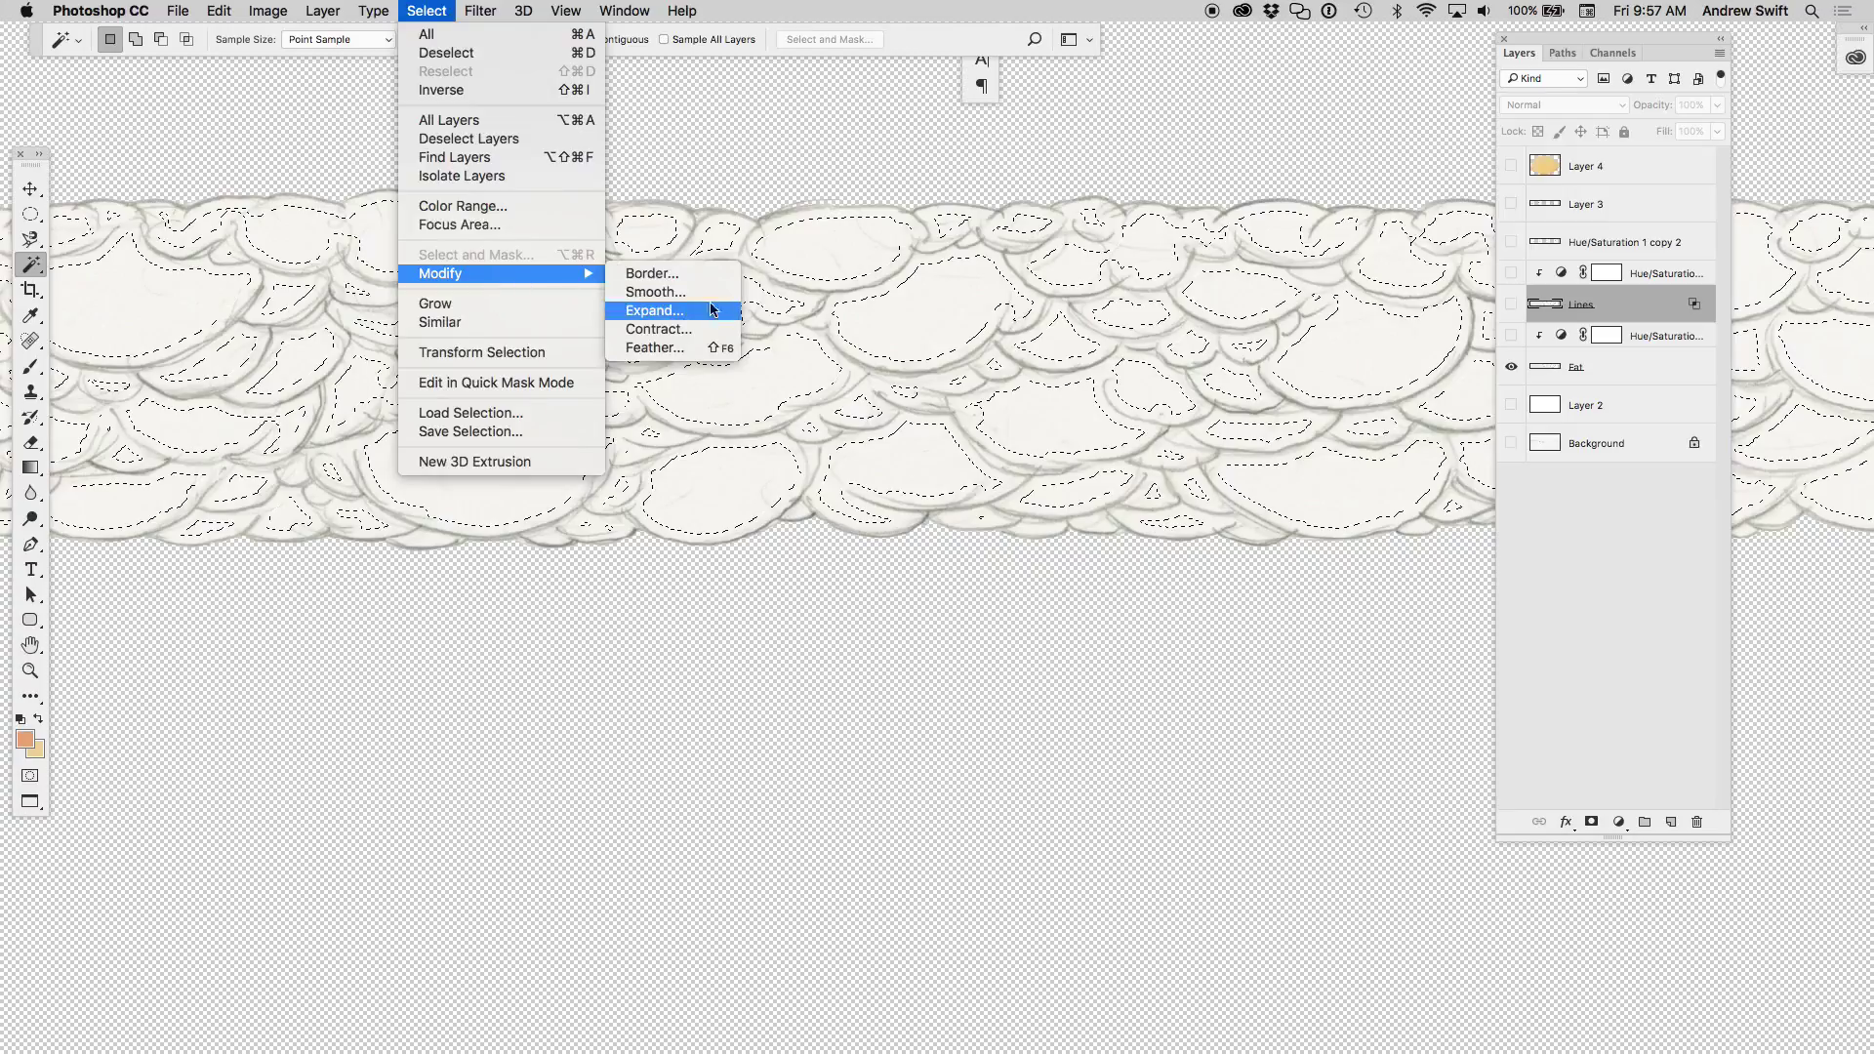
{"action": "left_click", "coordinate": [698, 292]}
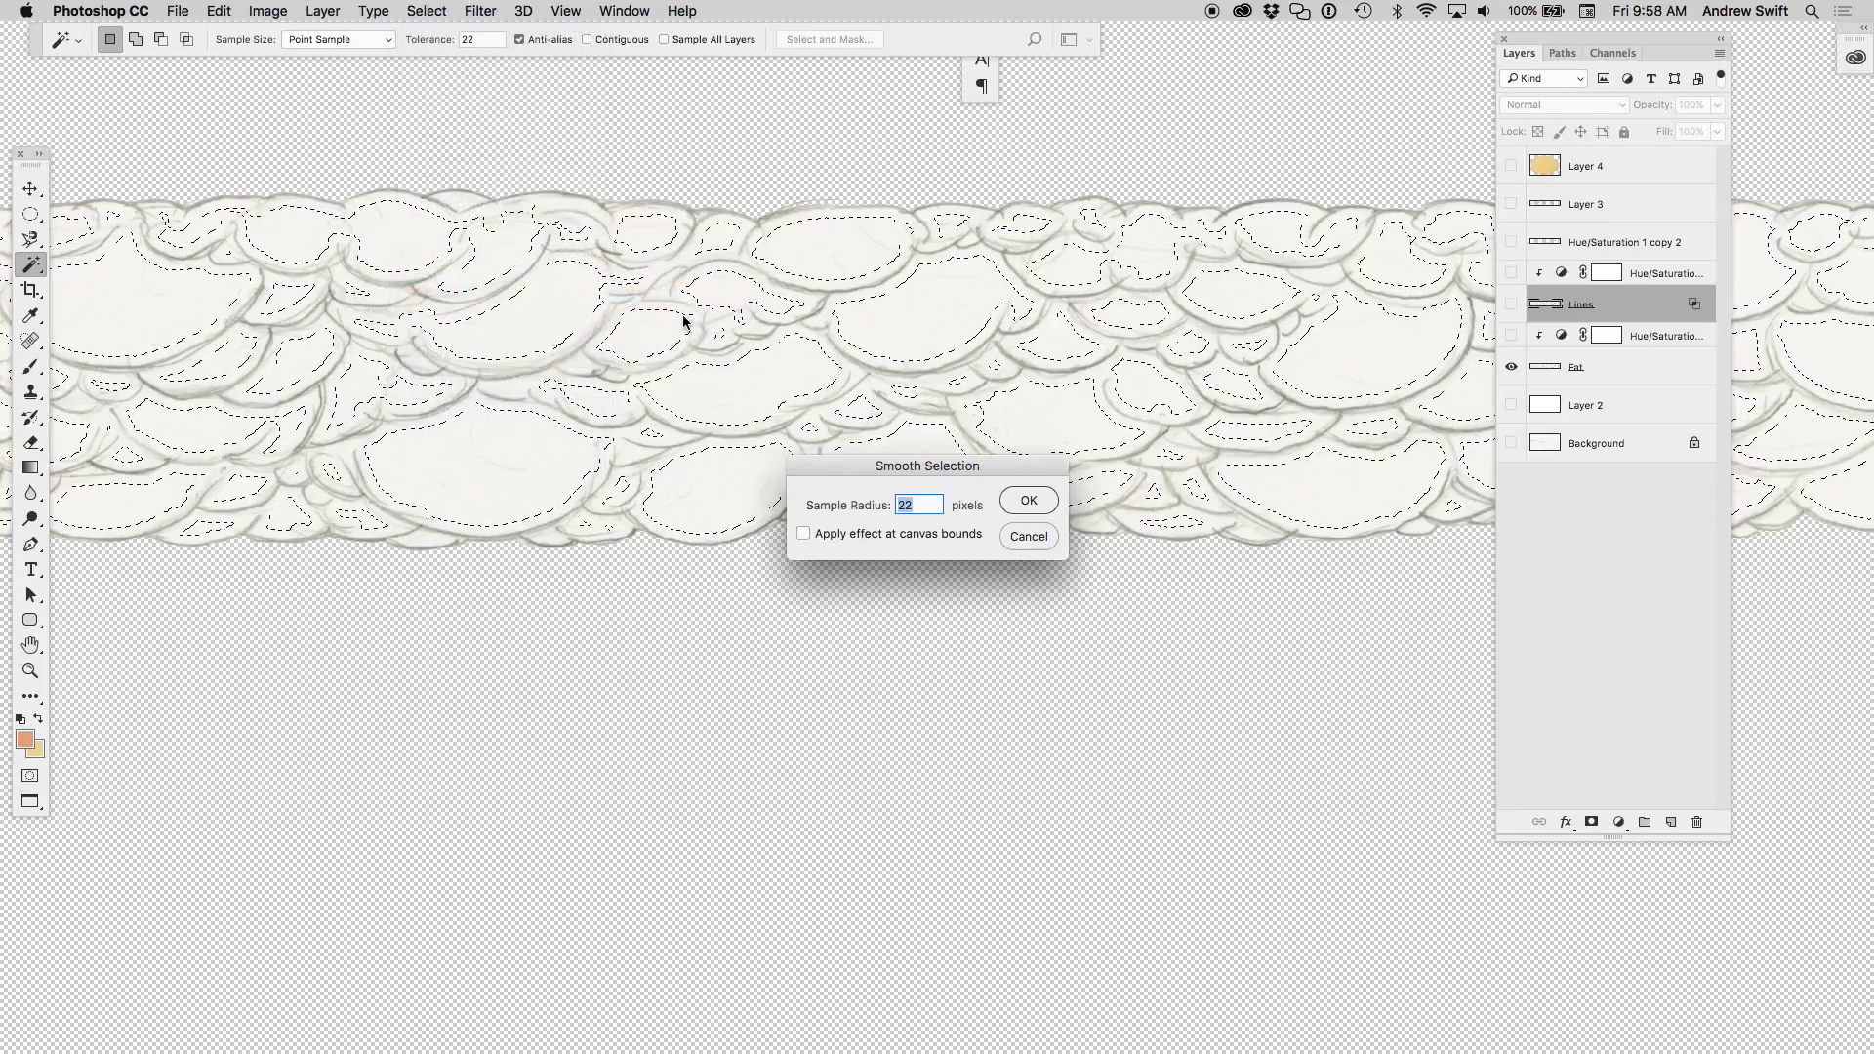
{"action": "key", "text": "Return"}
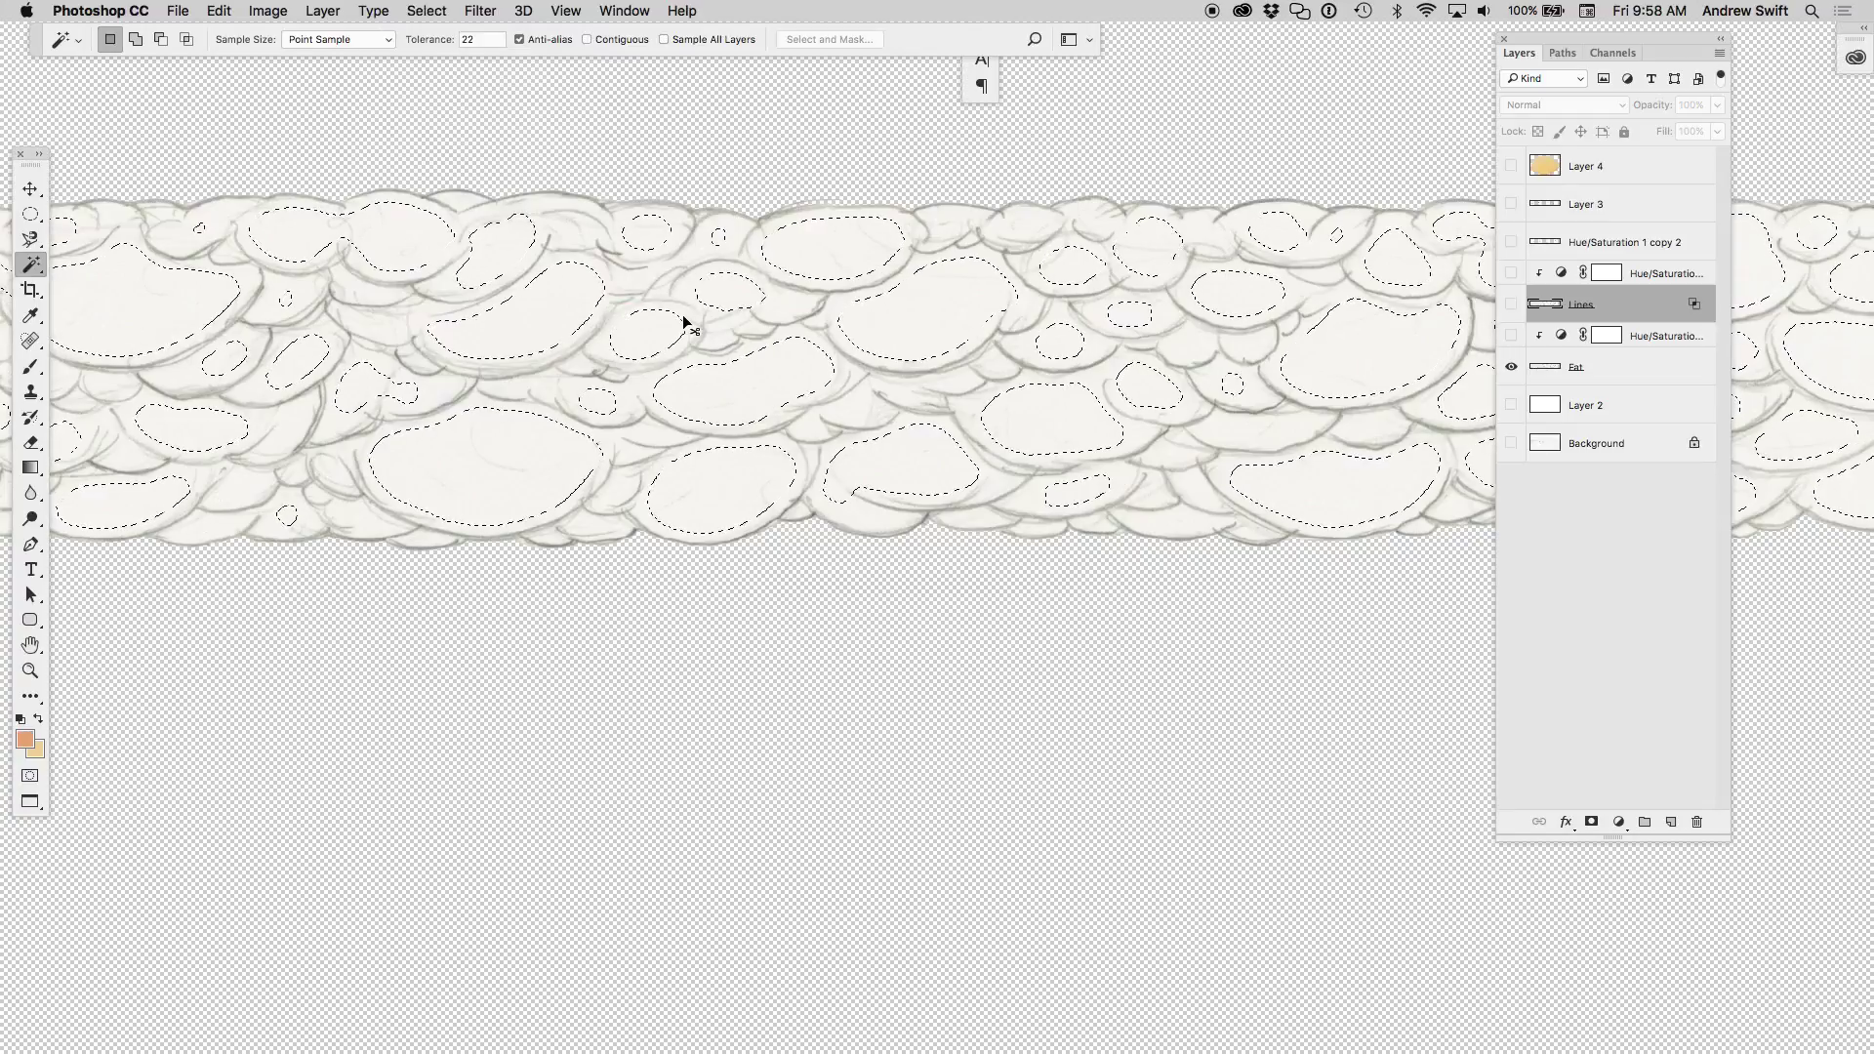
{"action": "key", "text": "super+z"}
{"action": "left_click", "coordinate": [440, 12]}
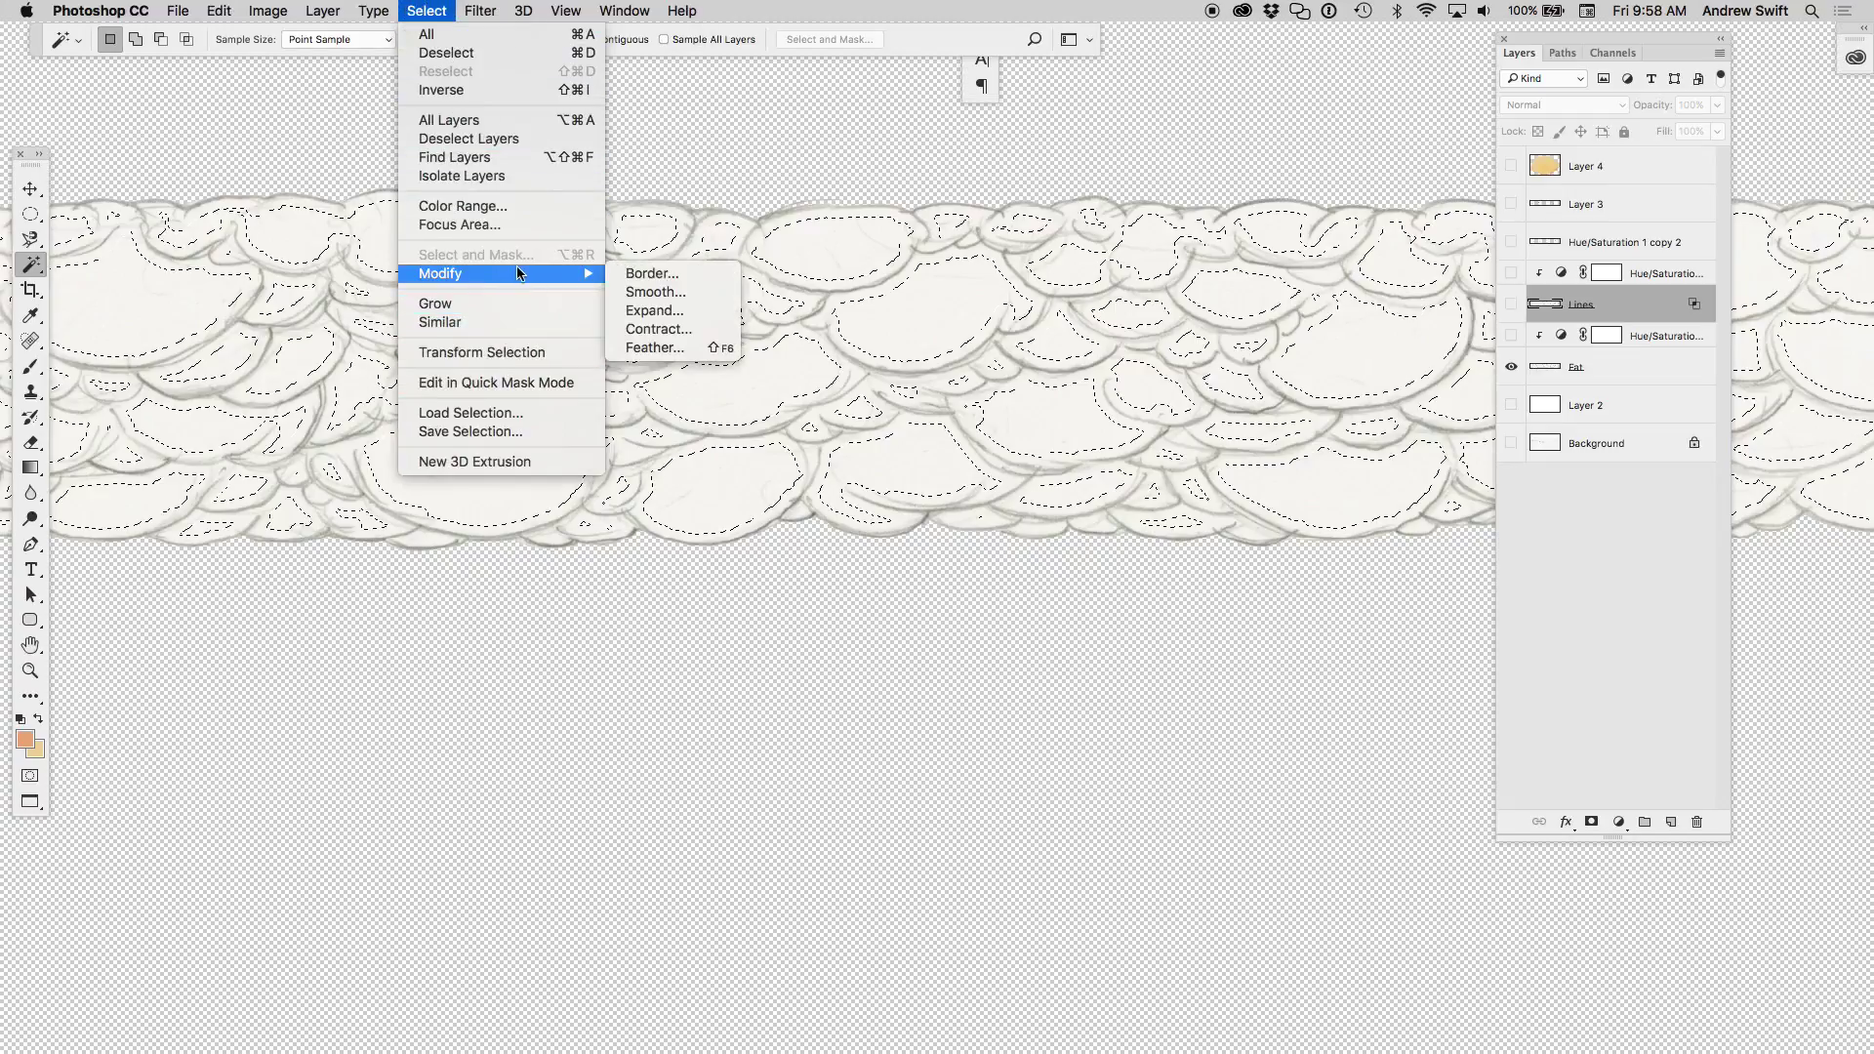
{"action": "mouse_move", "coordinate": [439, 273]}
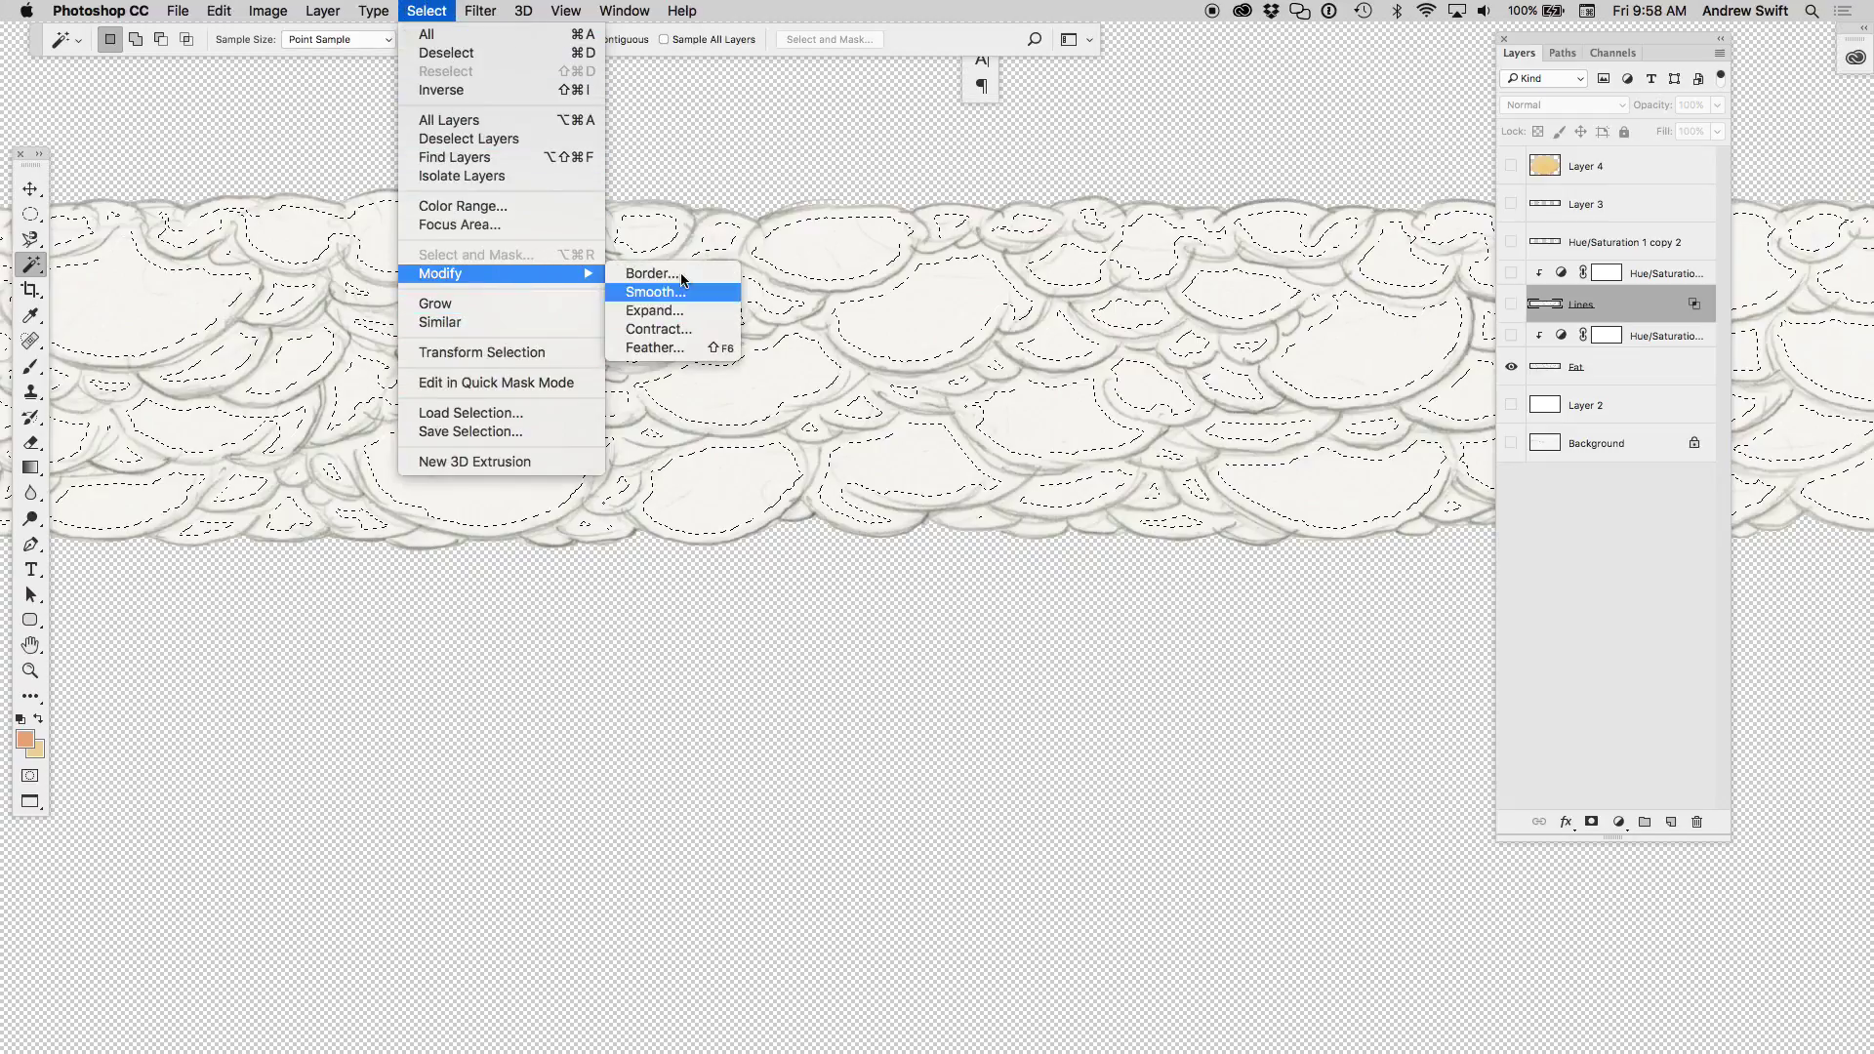
{"action": "left_click", "coordinate": [683, 292]}
{"action": "type", "text": "10"}
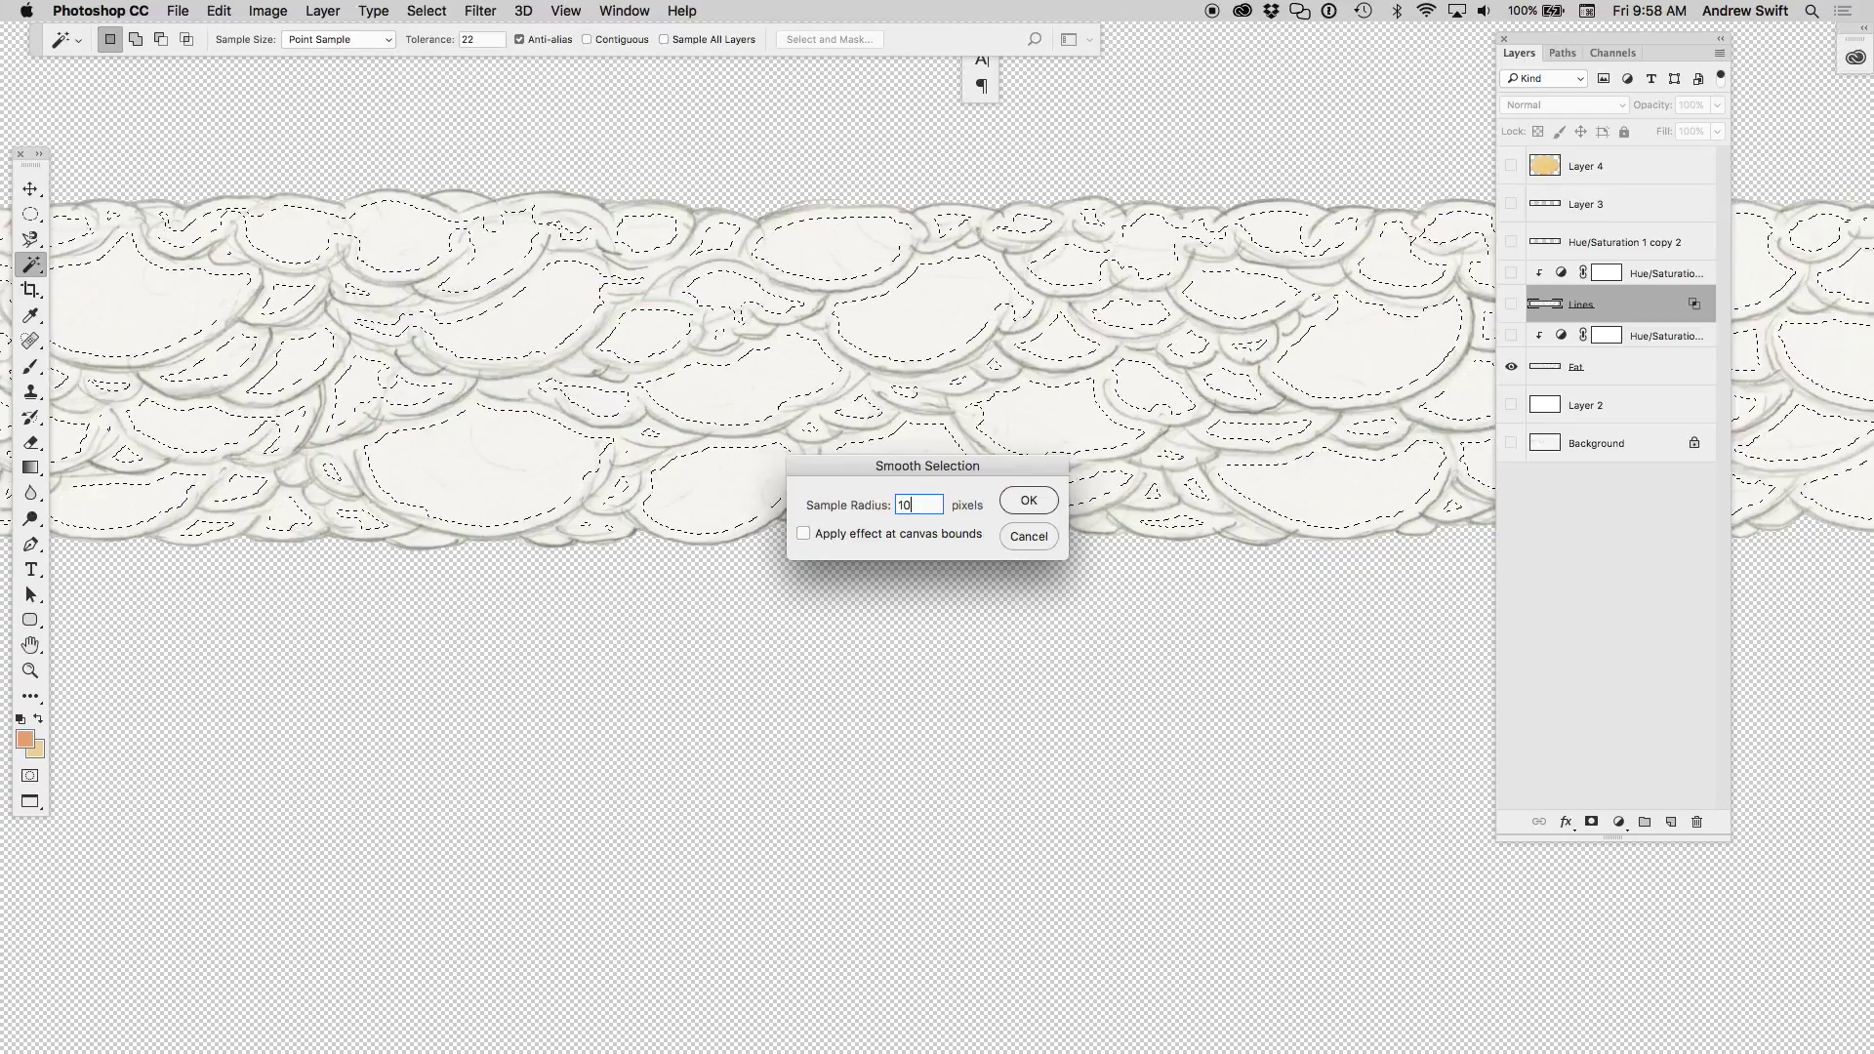
{"action": "key", "text": "Return"}
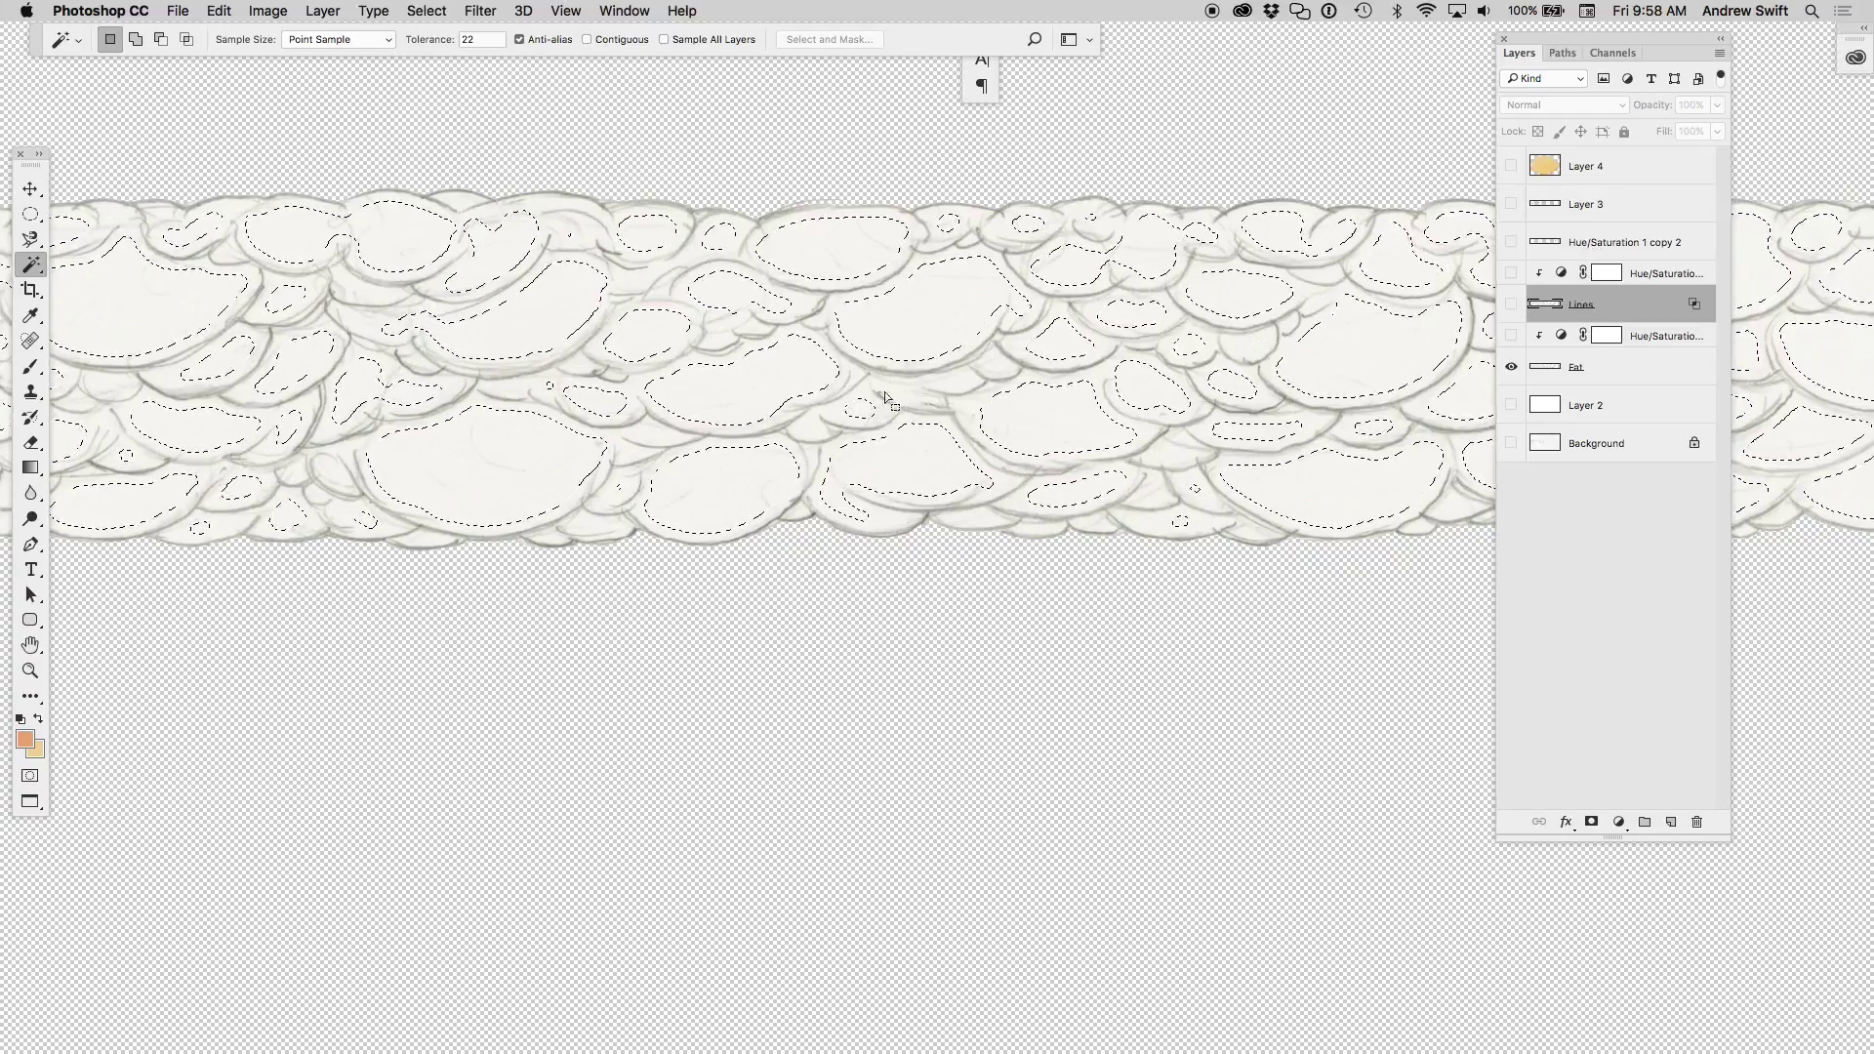
- Feather the cloud selection by 1 pixel
{"action": "key", "text": "m"}
{"action": "left_click", "coordinate": [620, 323]}
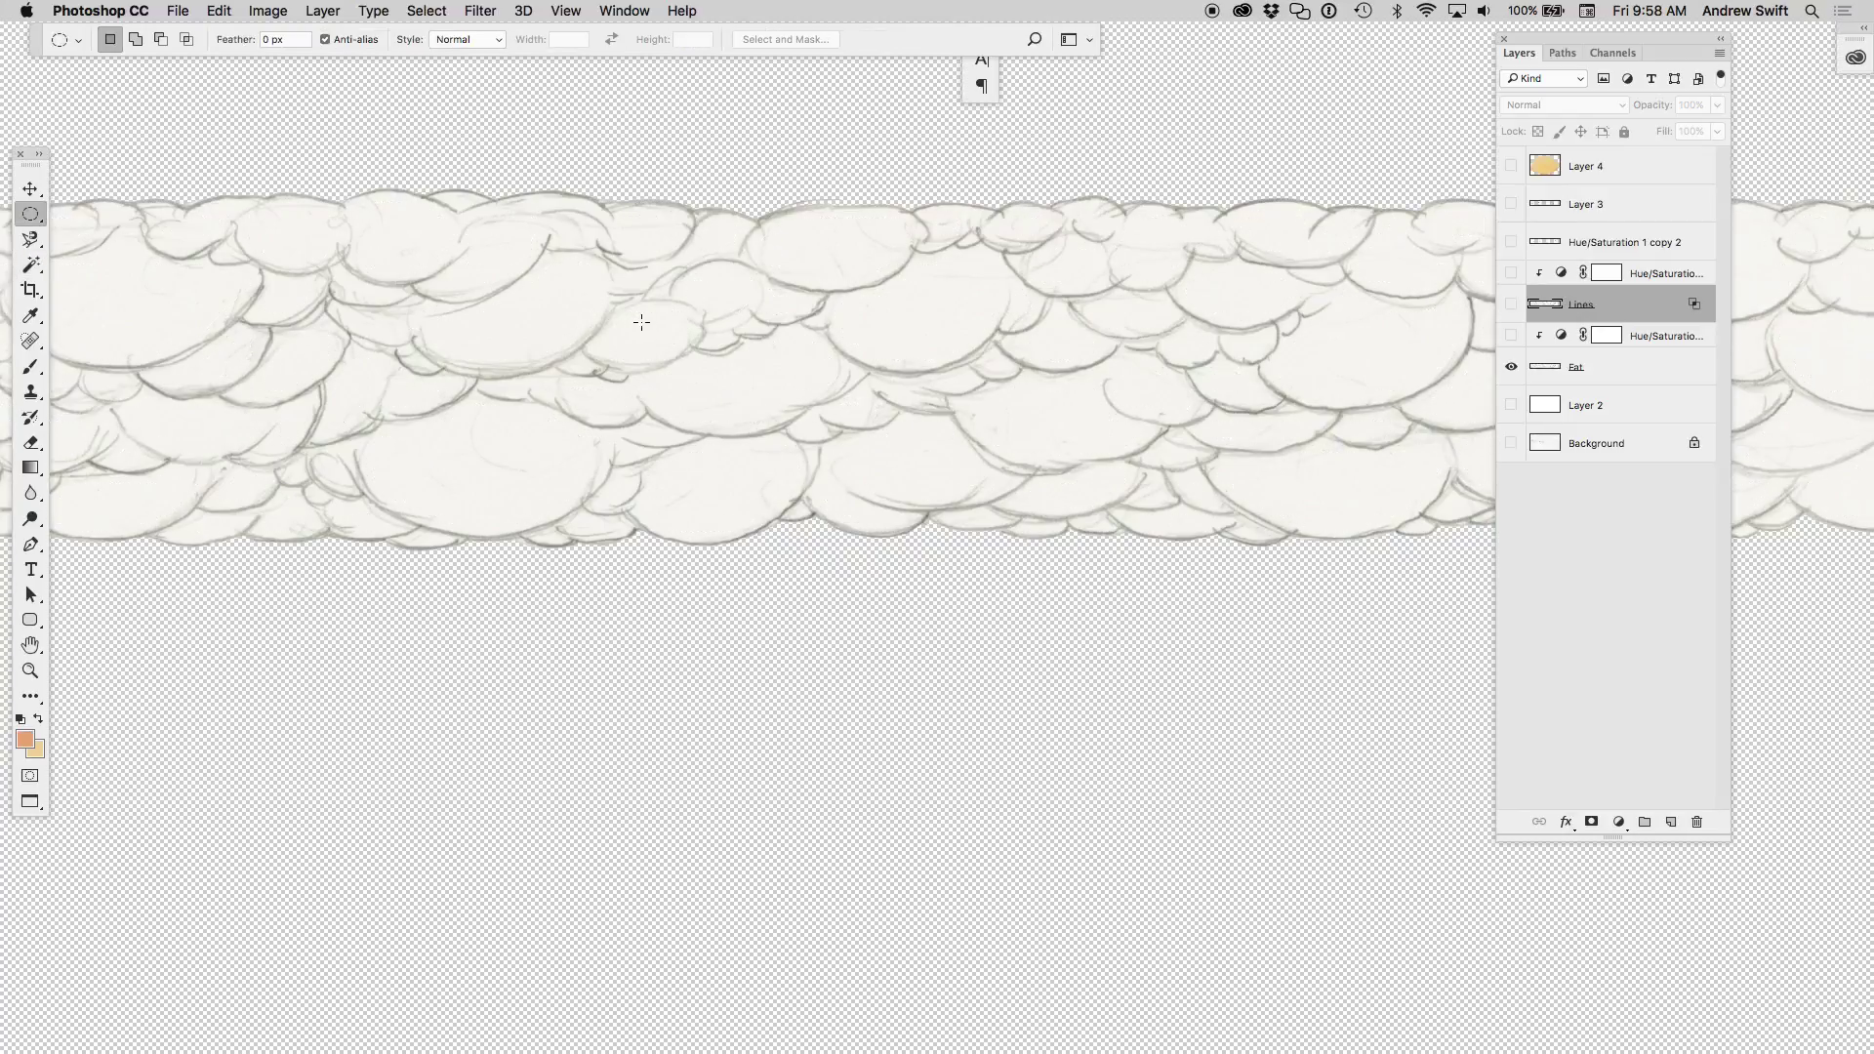
{"action": "key", "text": "ctrl+z"}
{"action": "right_click", "coordinate": [769, 314]}
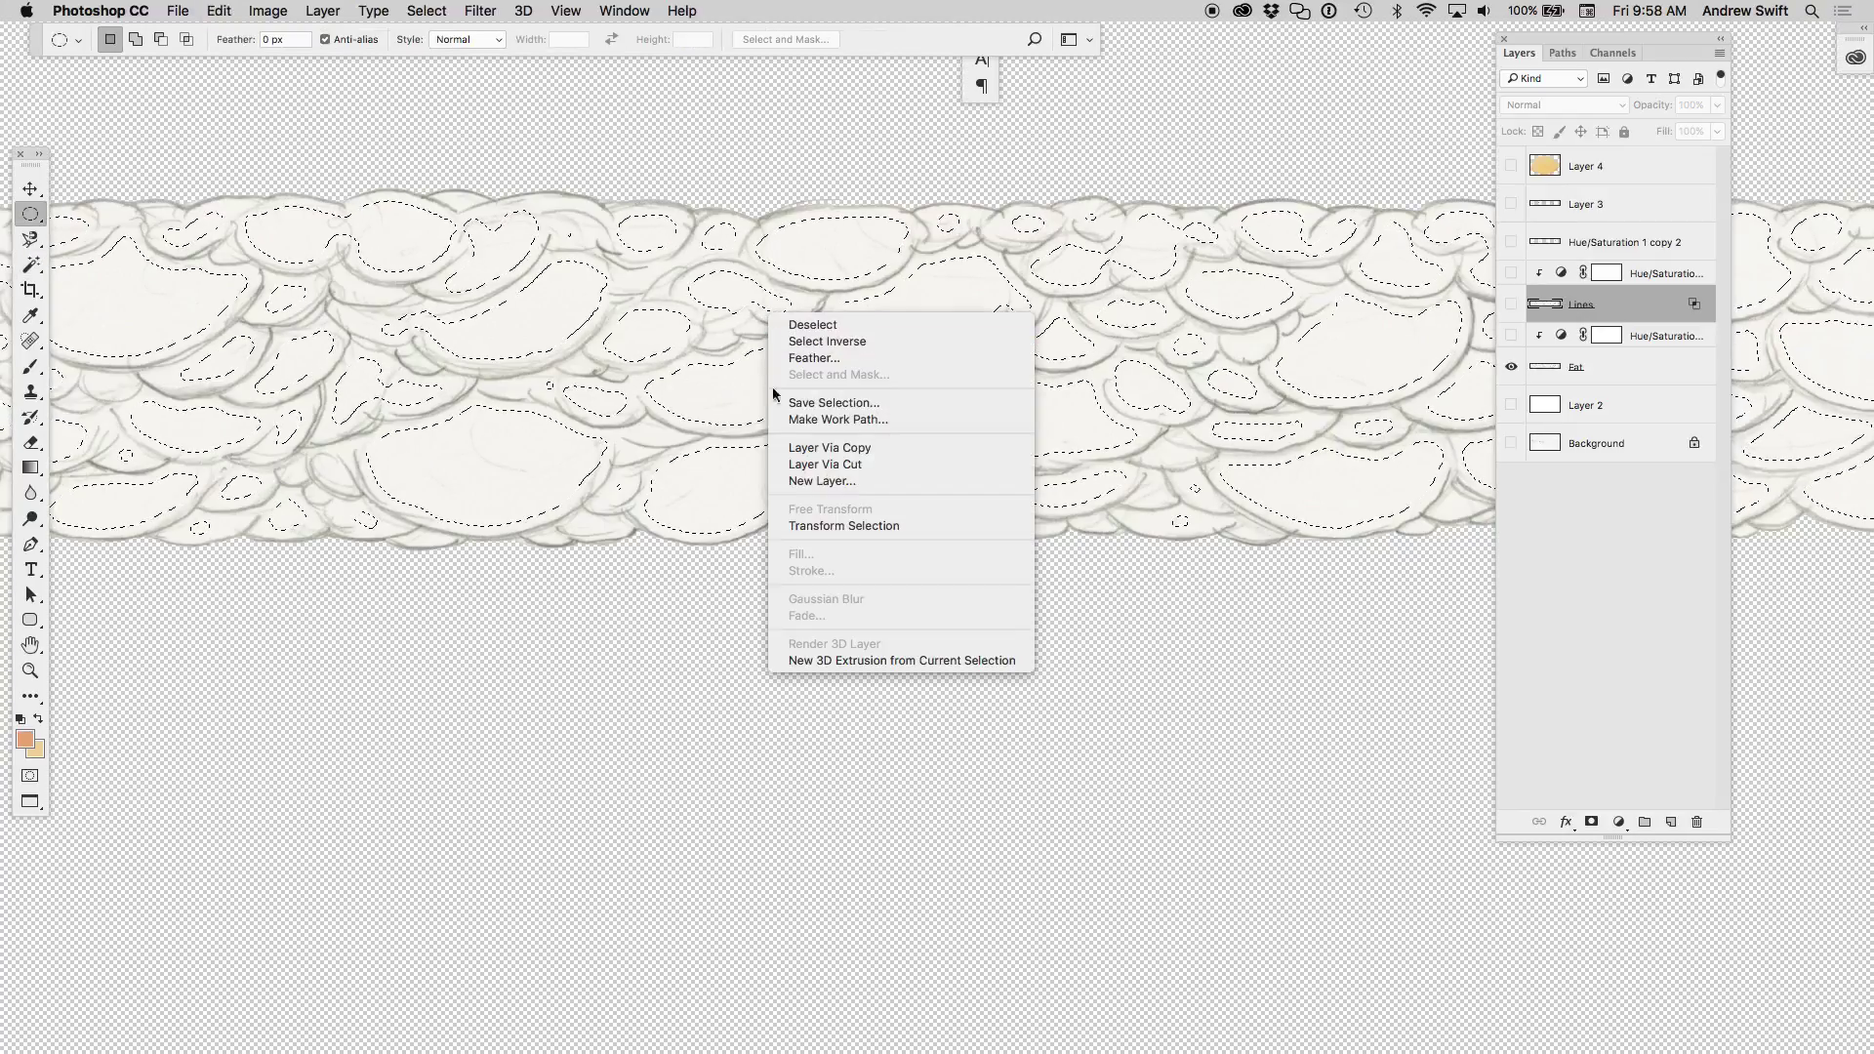
{"action": "left_click", "coordinate": [859, 359]}
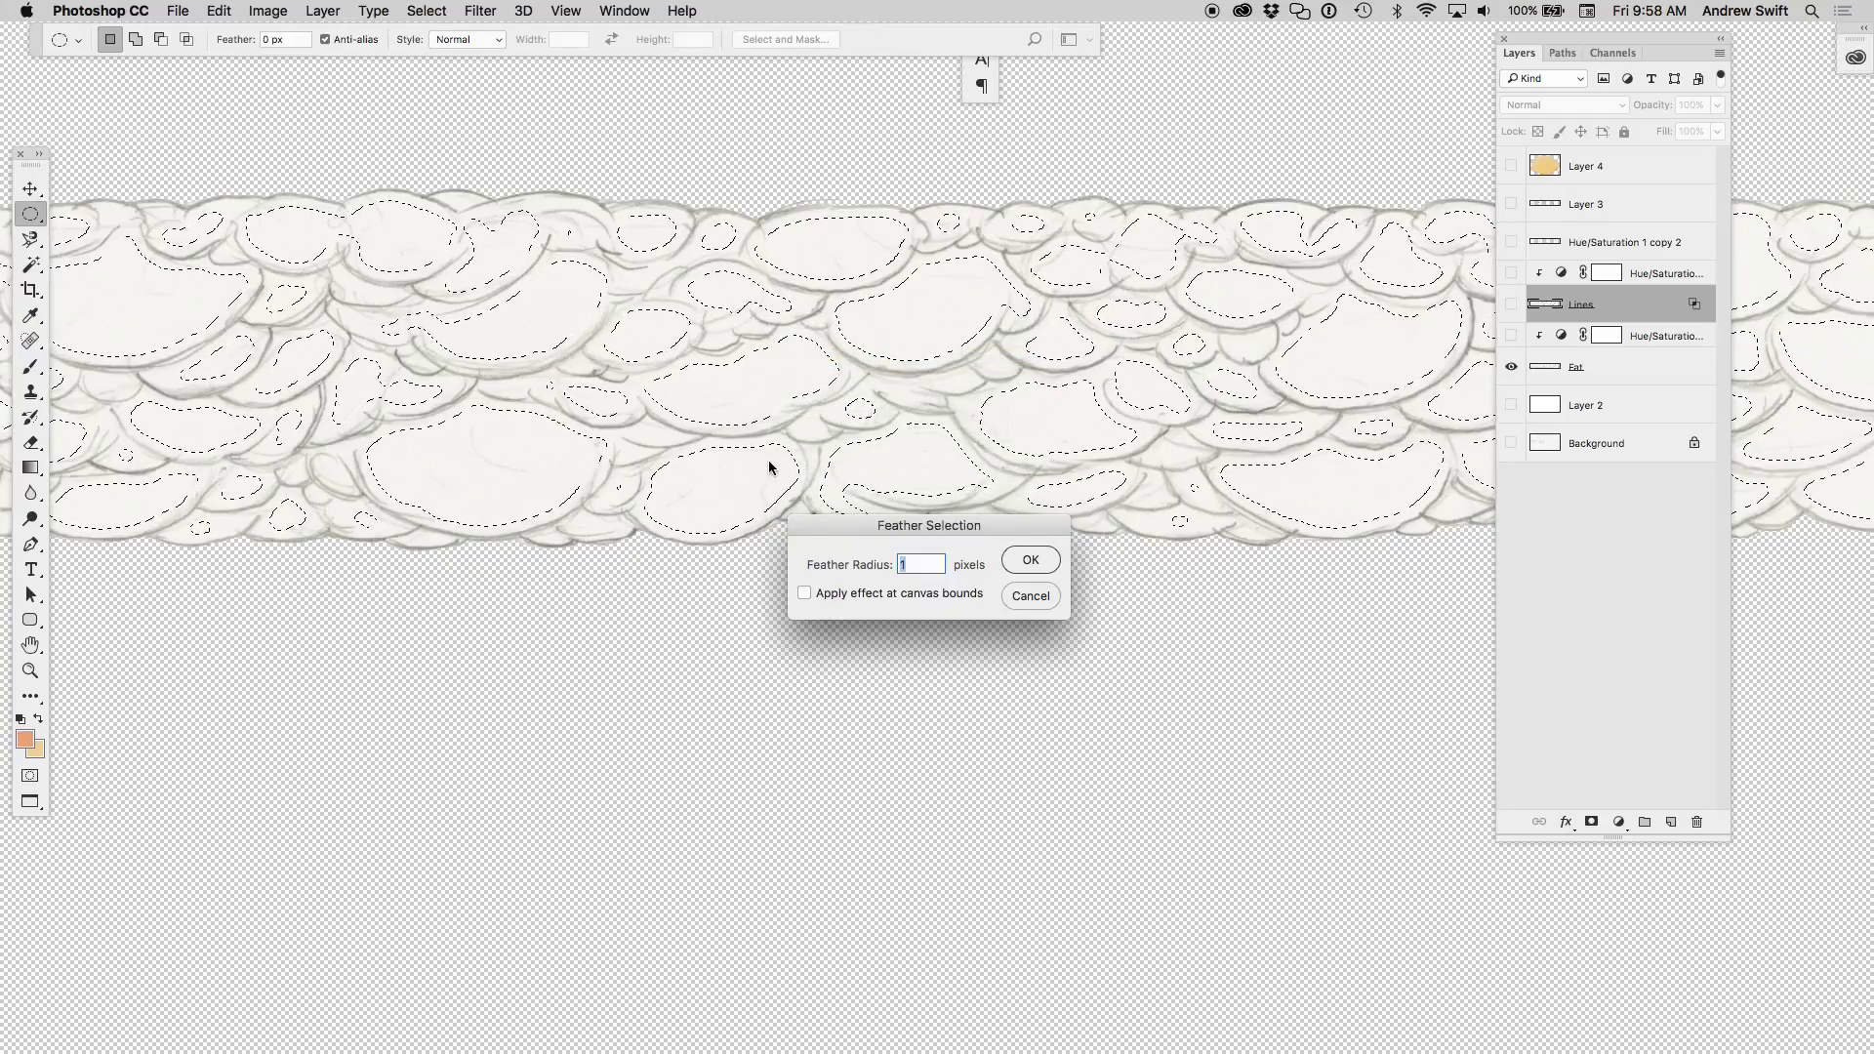
{"action": "key", "text": "Return"}
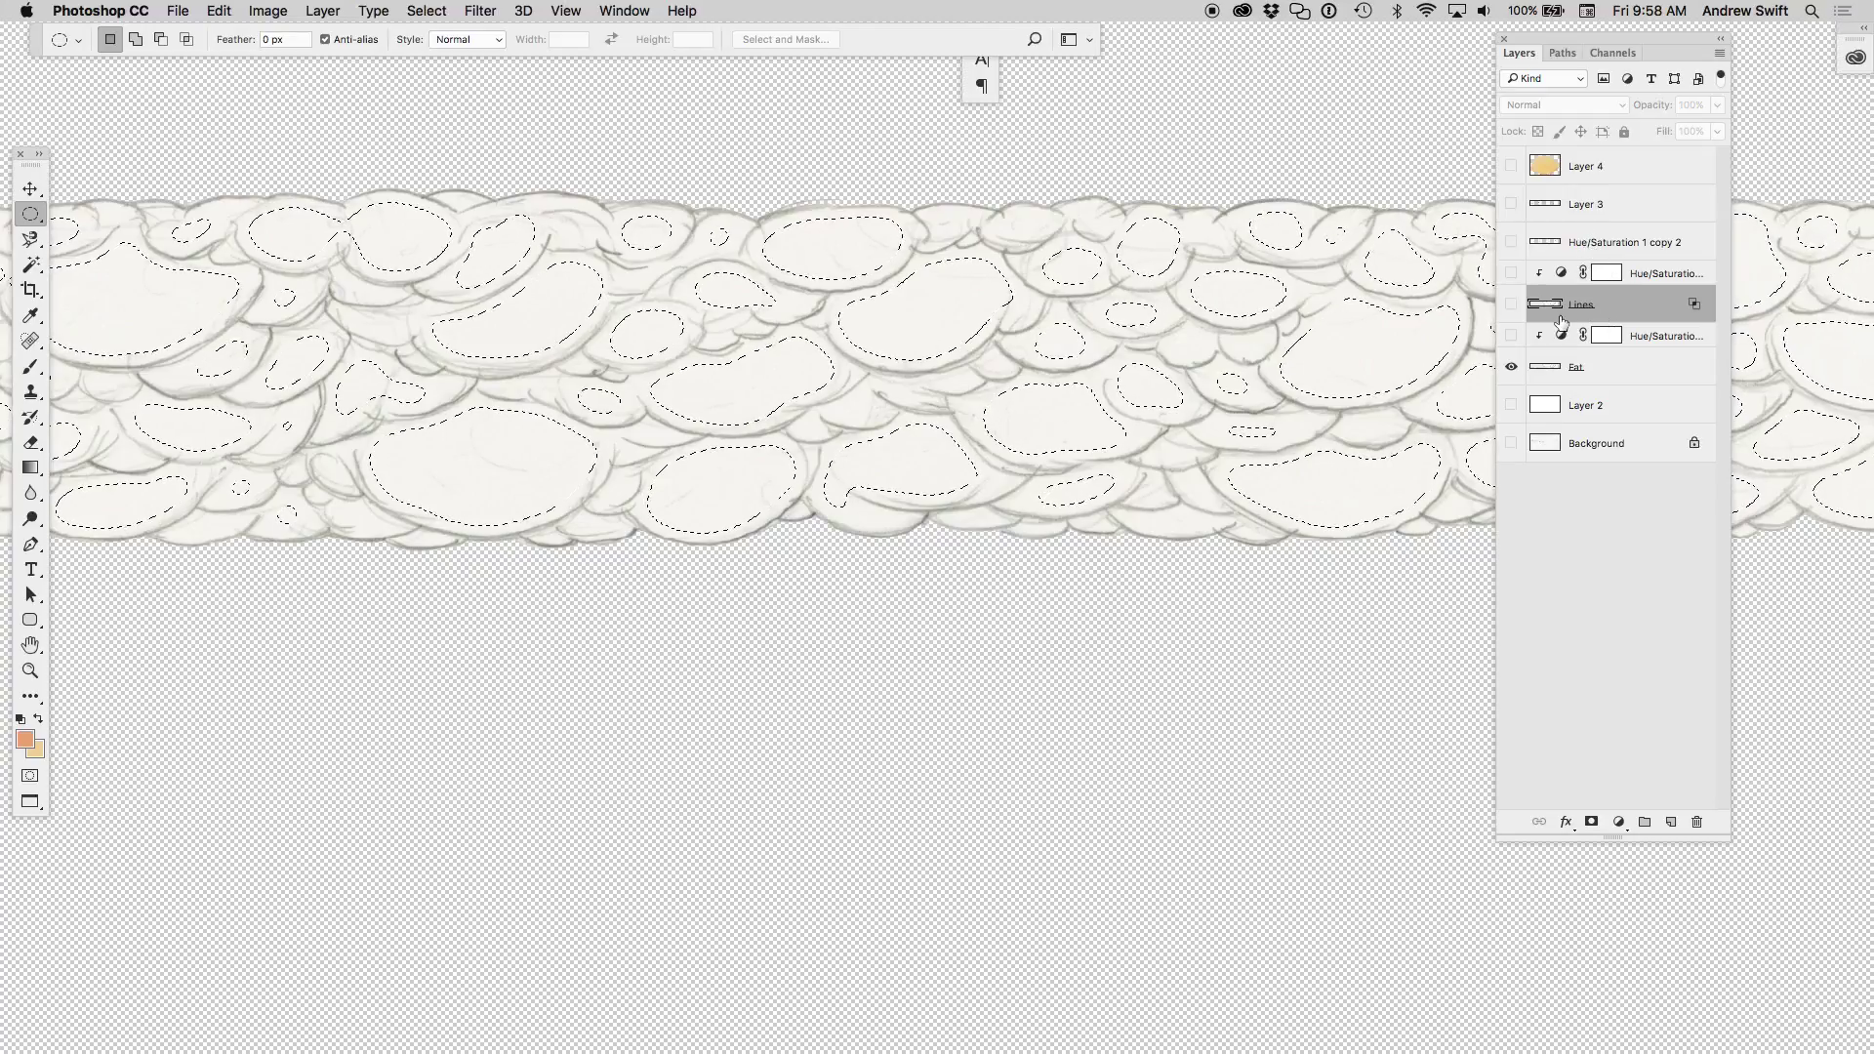
- Rename the Hue/Saturation 1 copy 2 layer to 'Blurry red lines'
{"action": "left_click", "coordinate": [1552, 244]}
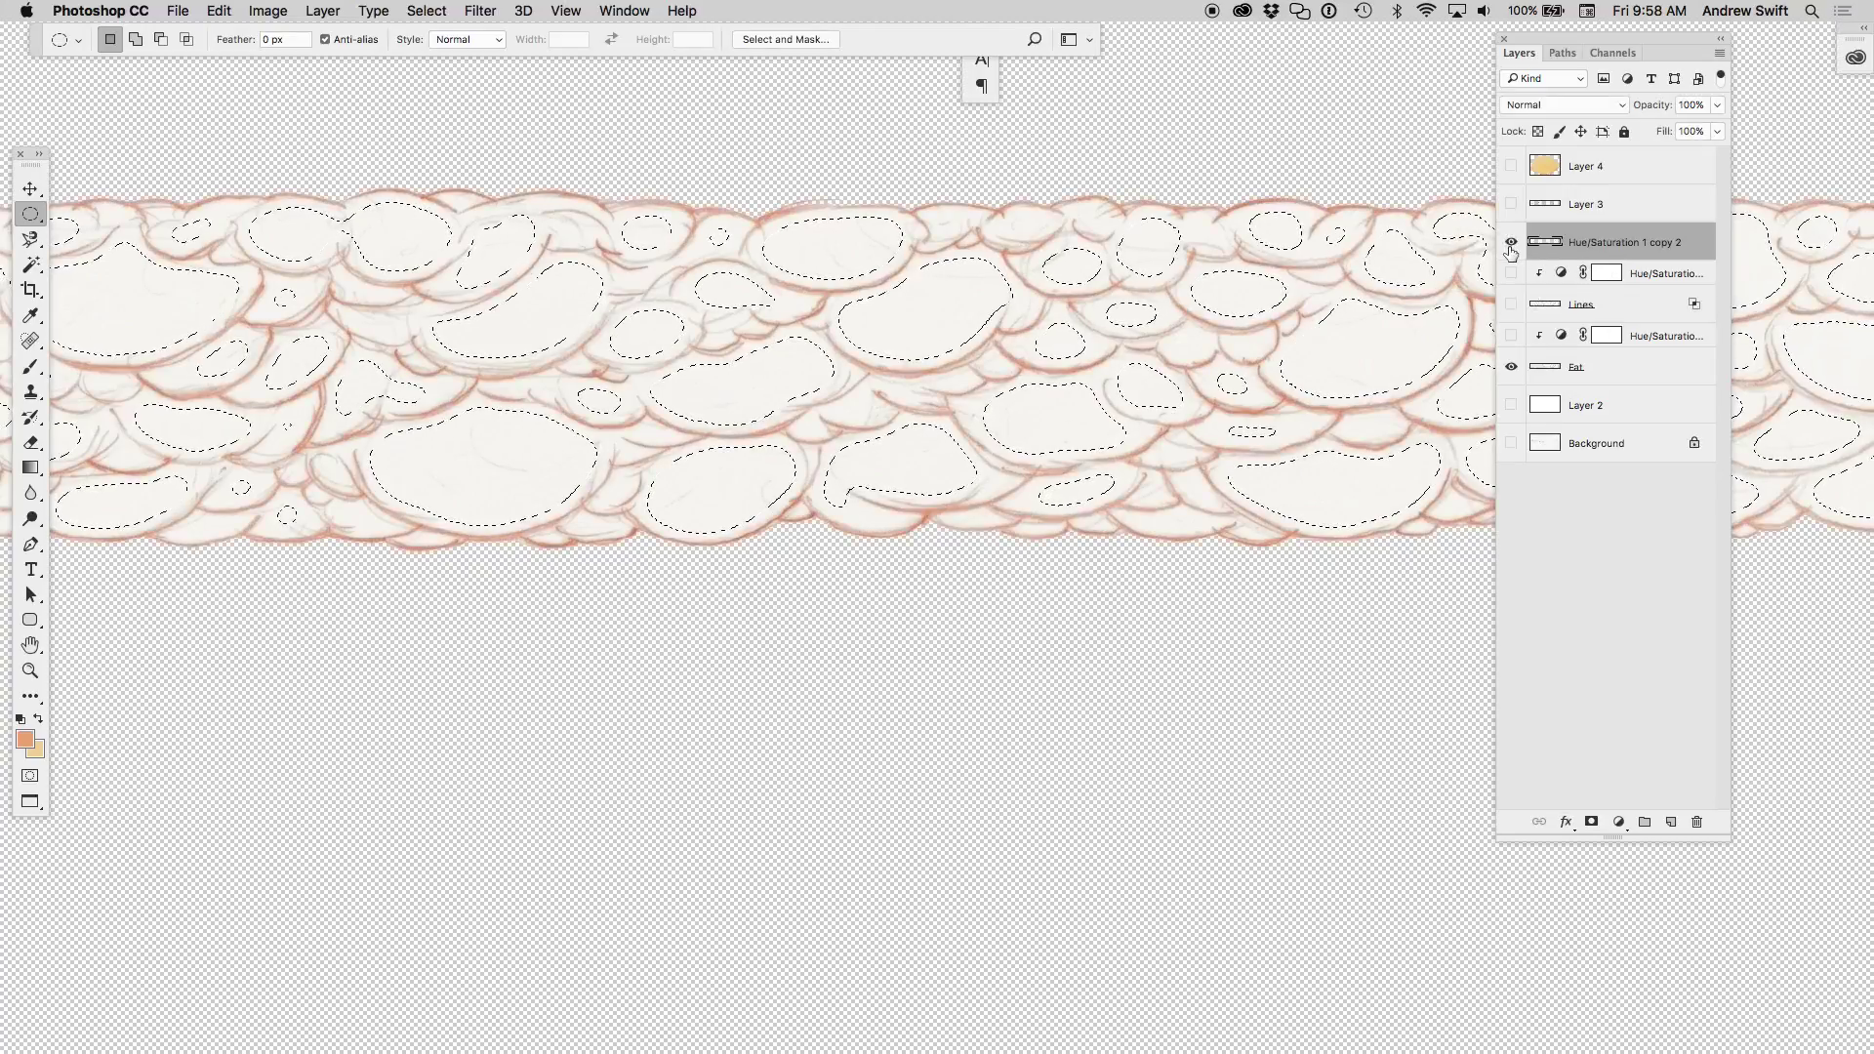
{"action": "left_click", "coordinate": [1511, 244]}
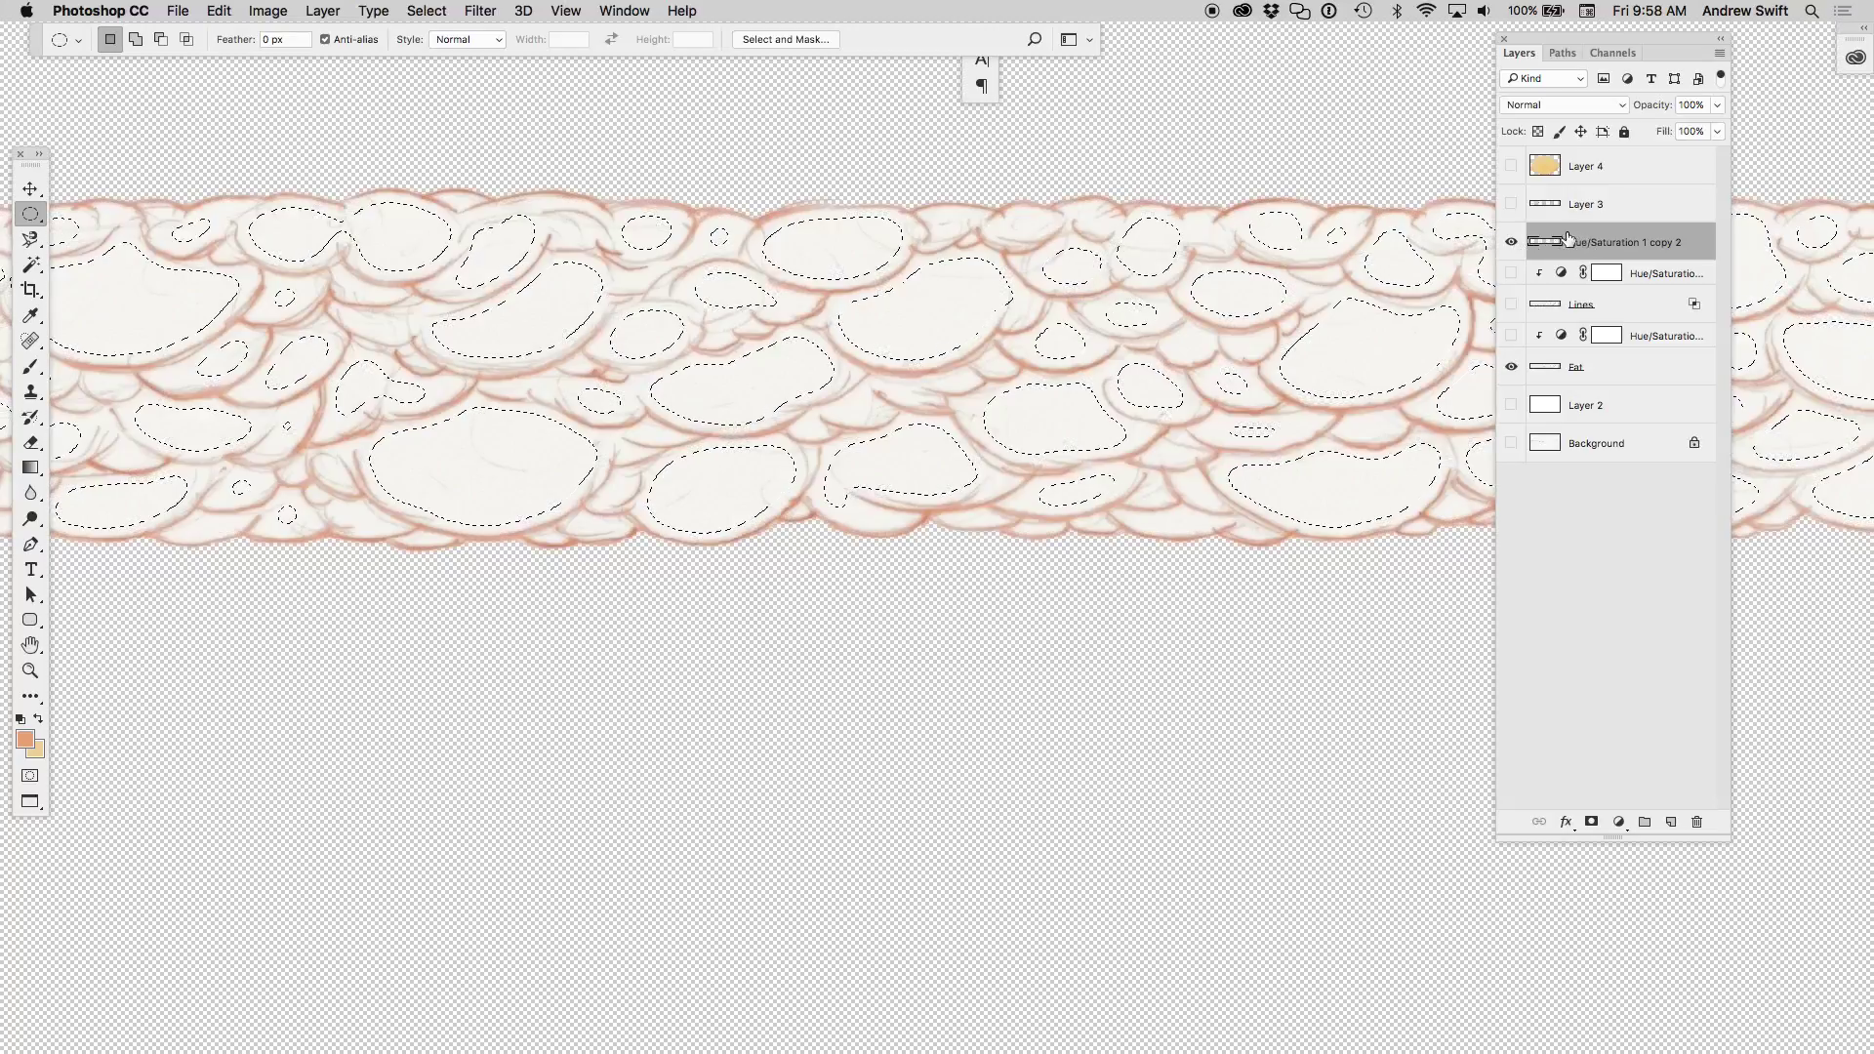
{"action": "double_click", "coordinate": [1581, 242]}
{"action": "type", "text": "B"}
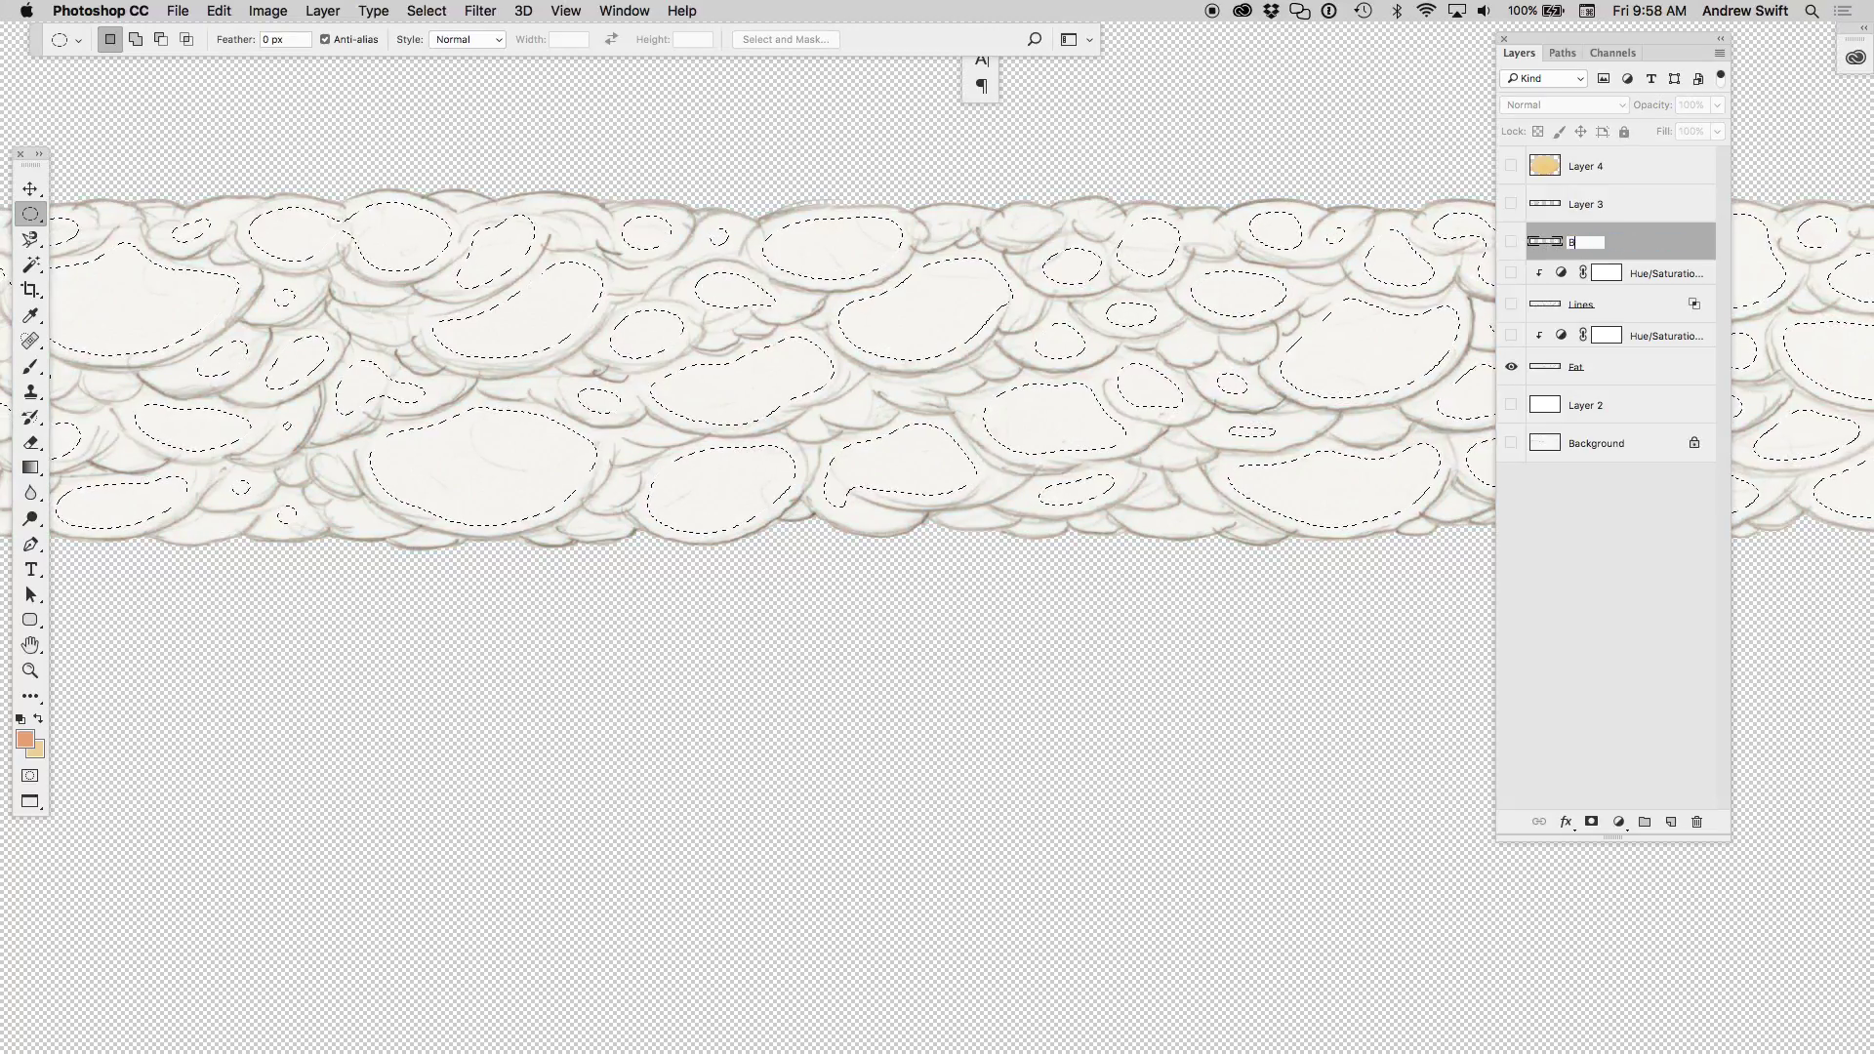
{"action": "key", "text": "BackSpace"}
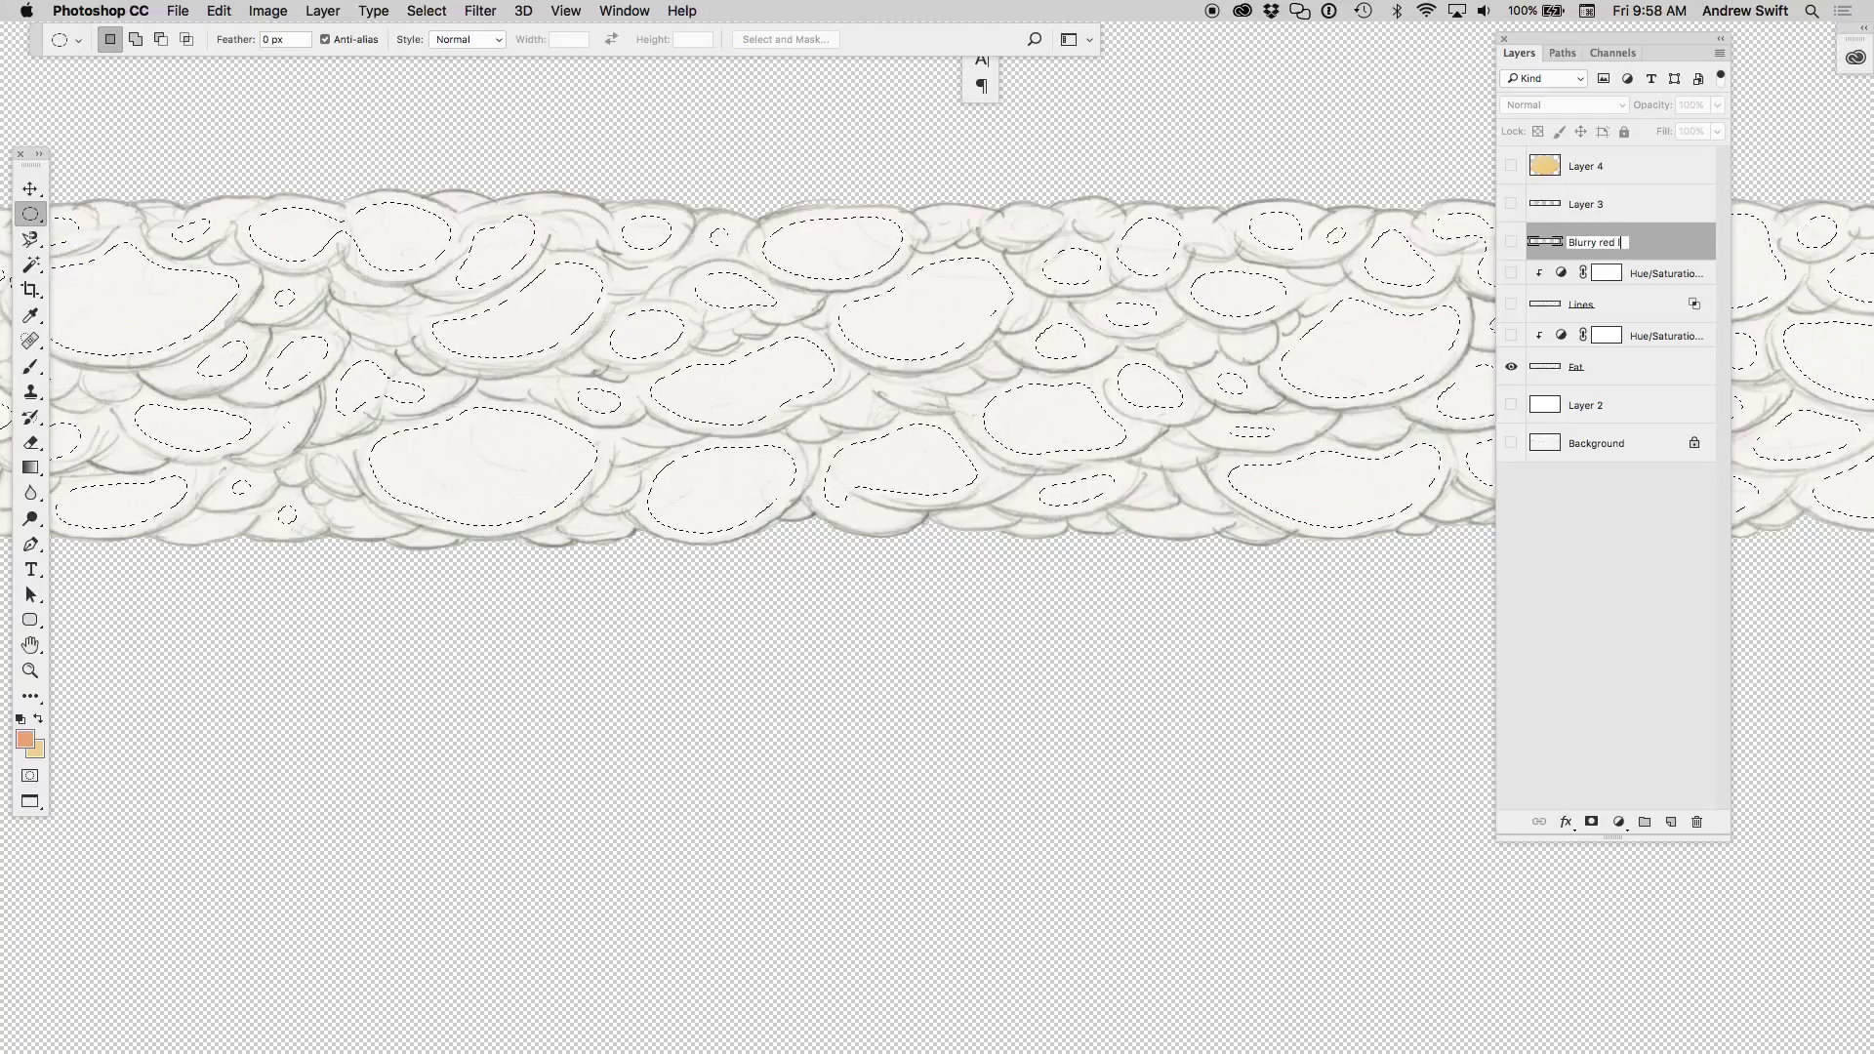
{"action": "type", "text": "ines"}
{"action": "key", "text": "Return"}
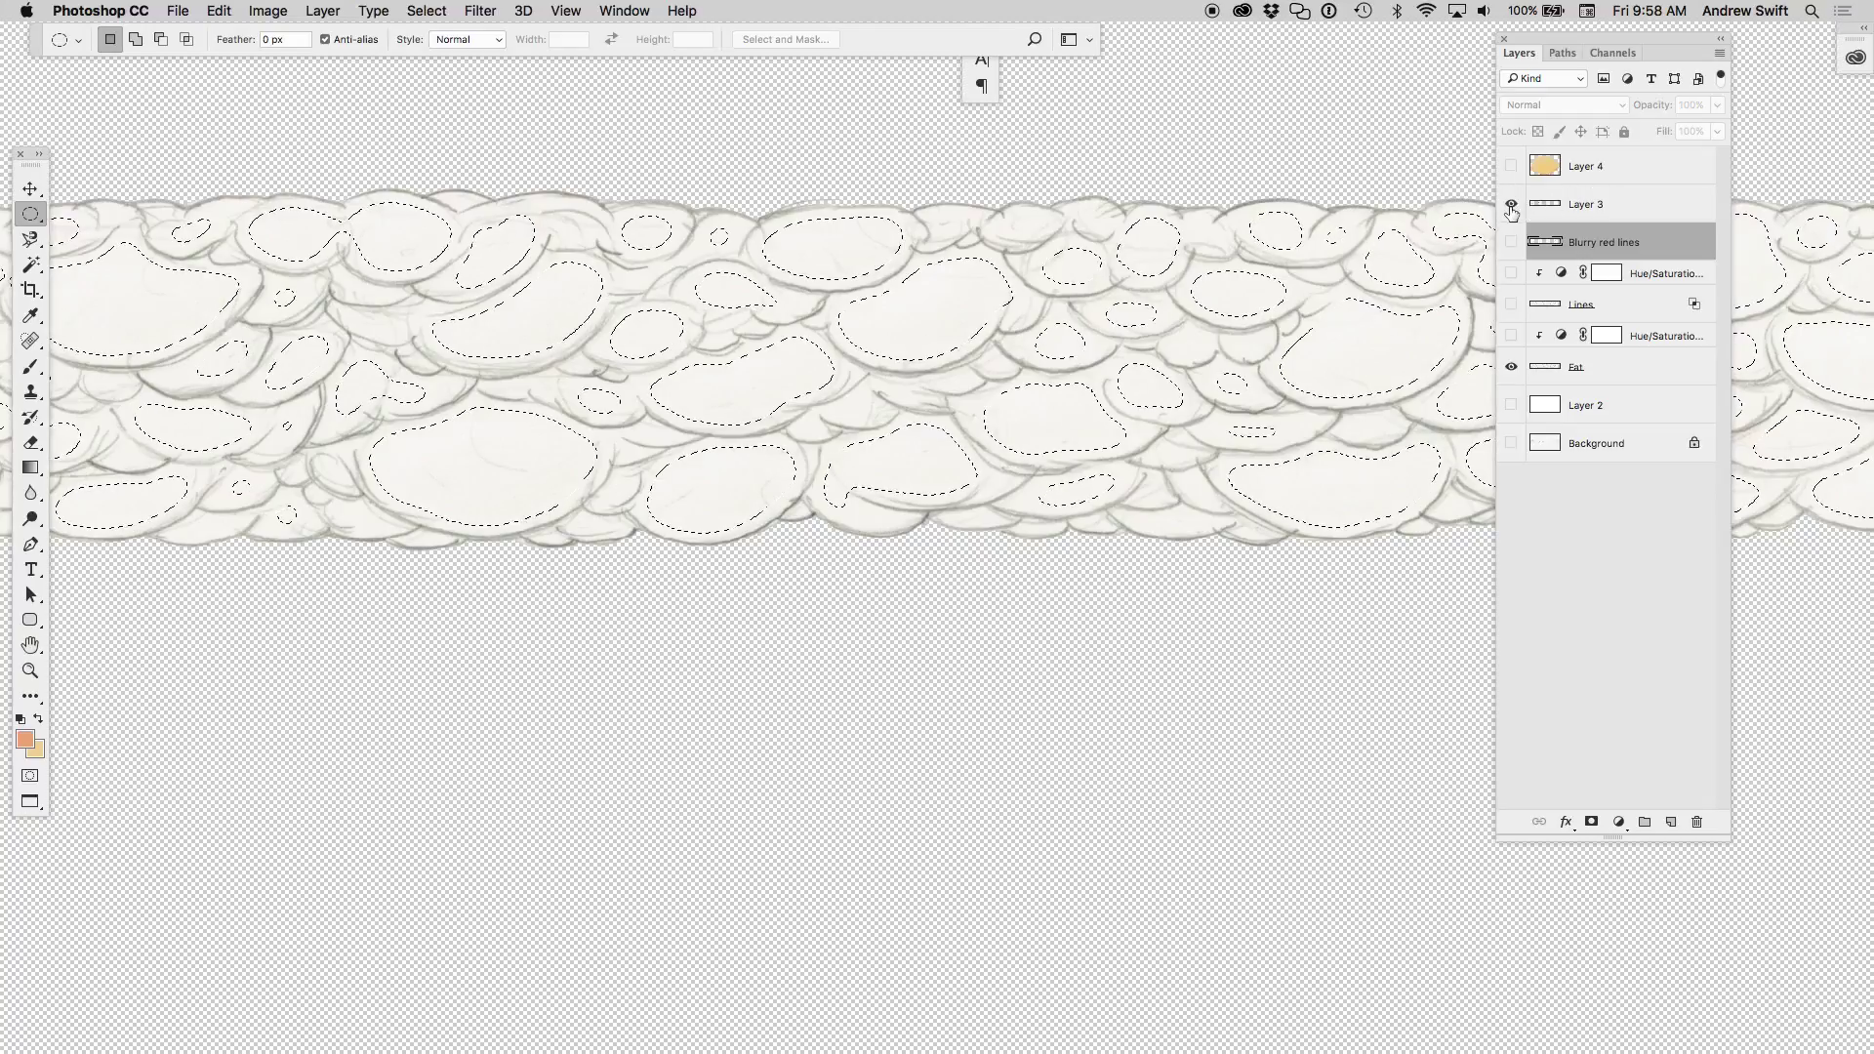
- Rename Layer 3 to 'Emboss large' and add a new layer named 'Emboss small' above it
{"action": "left_click", "coordinate": [1594, 207]}
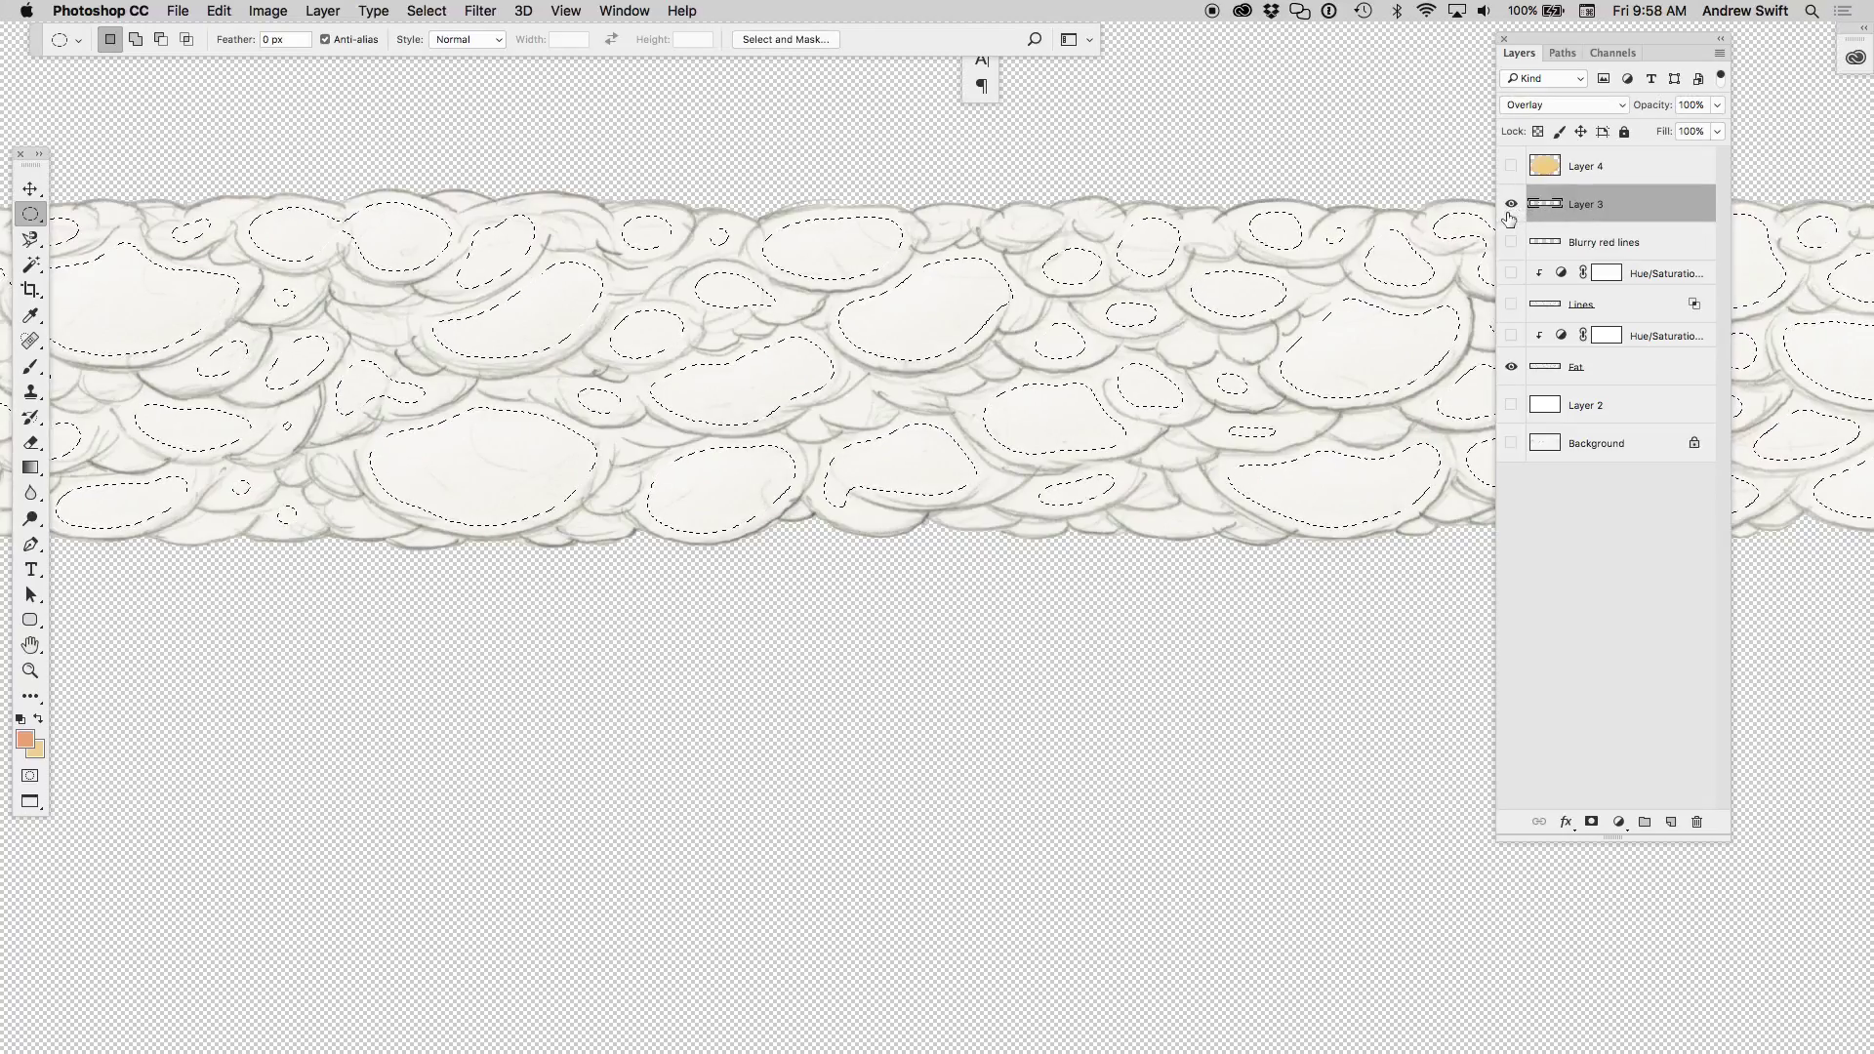
{"action": "double_click", "coordinate": [1569, 203]}
{"action": "type", "text": "B"}
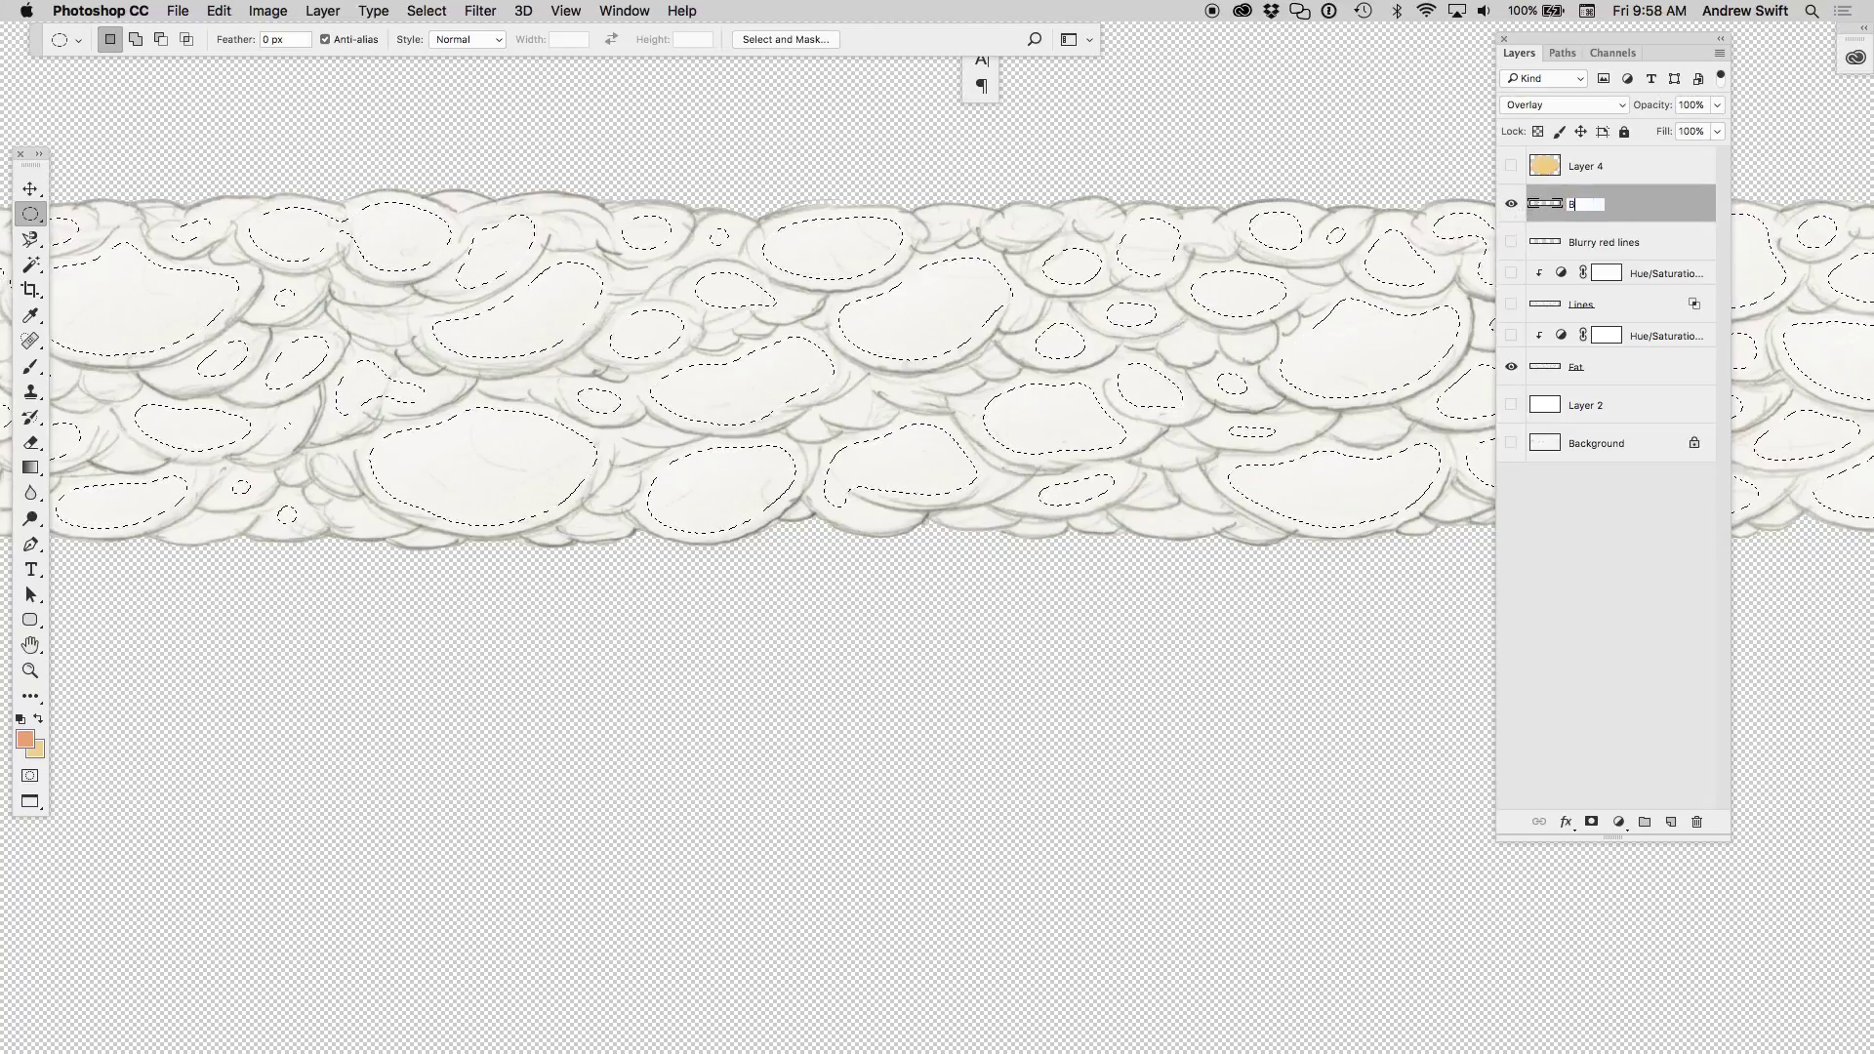
{"action": "type", "text": "m"}
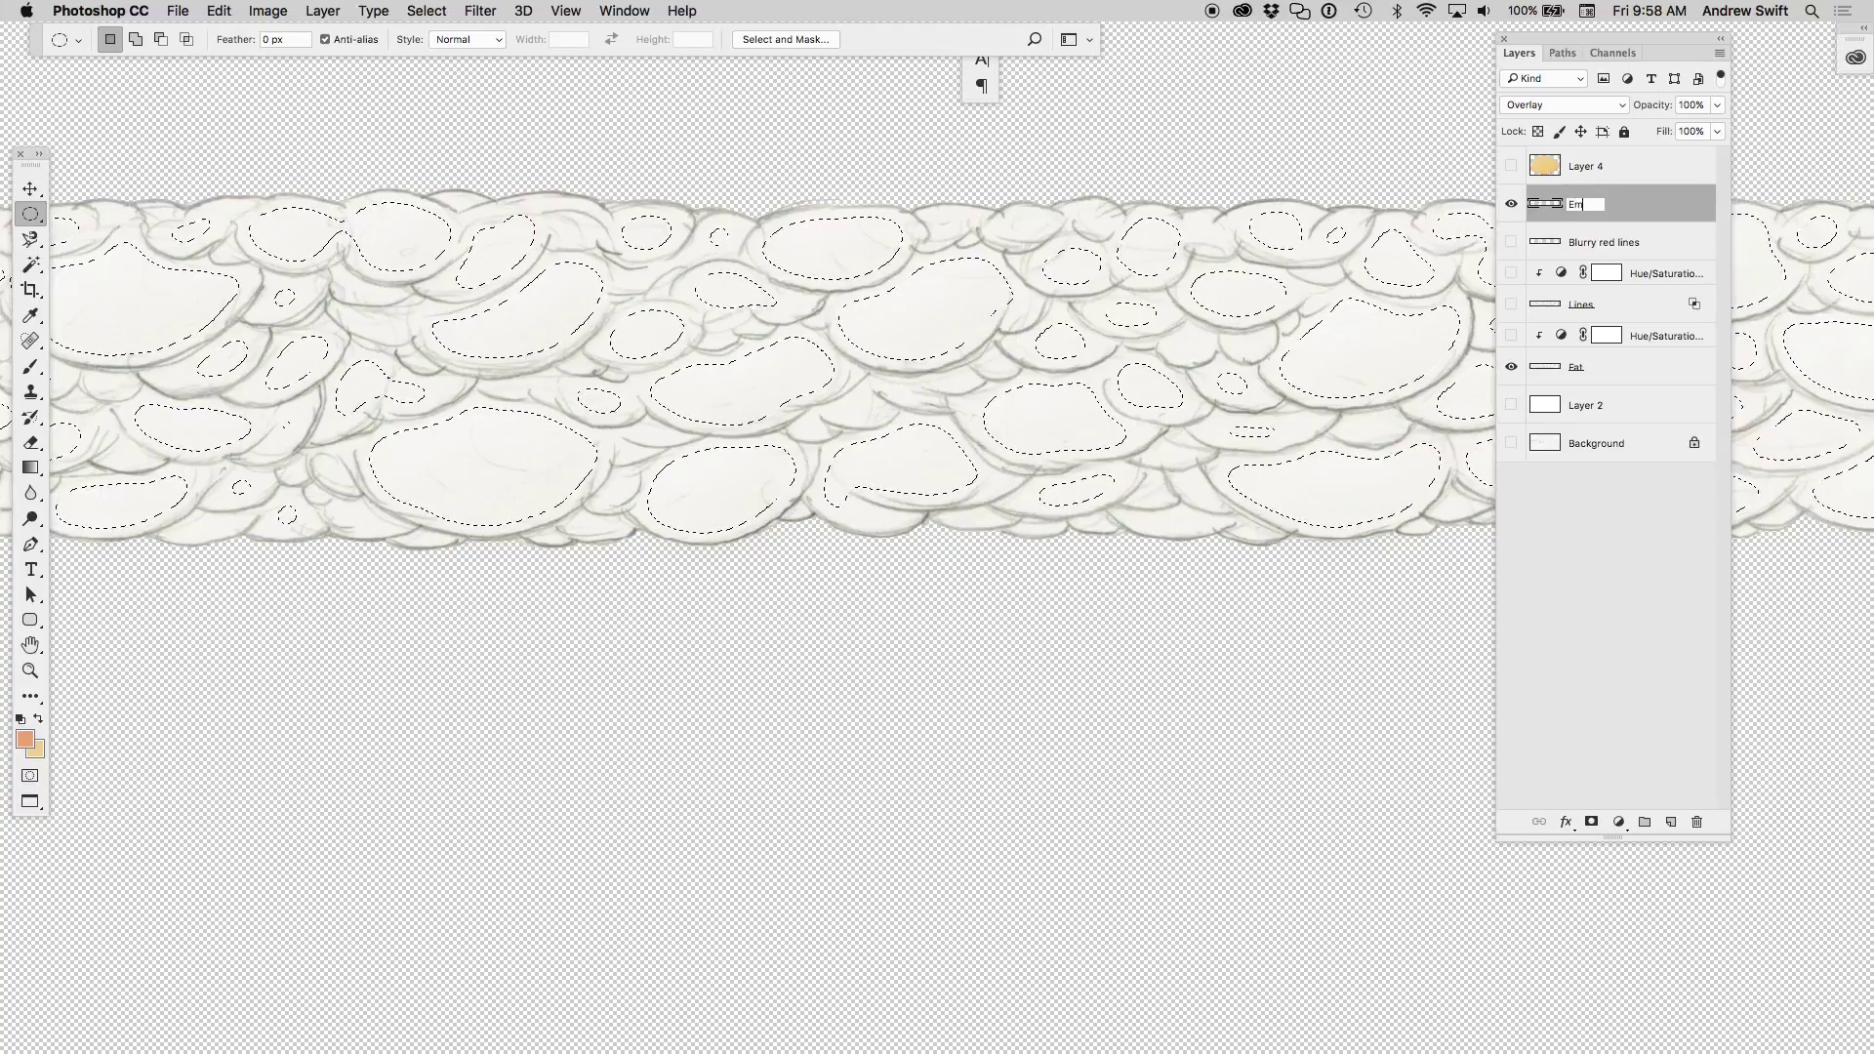
{"action": "type", "text": "boss large"}
{"action": "key", "text": "Return"}
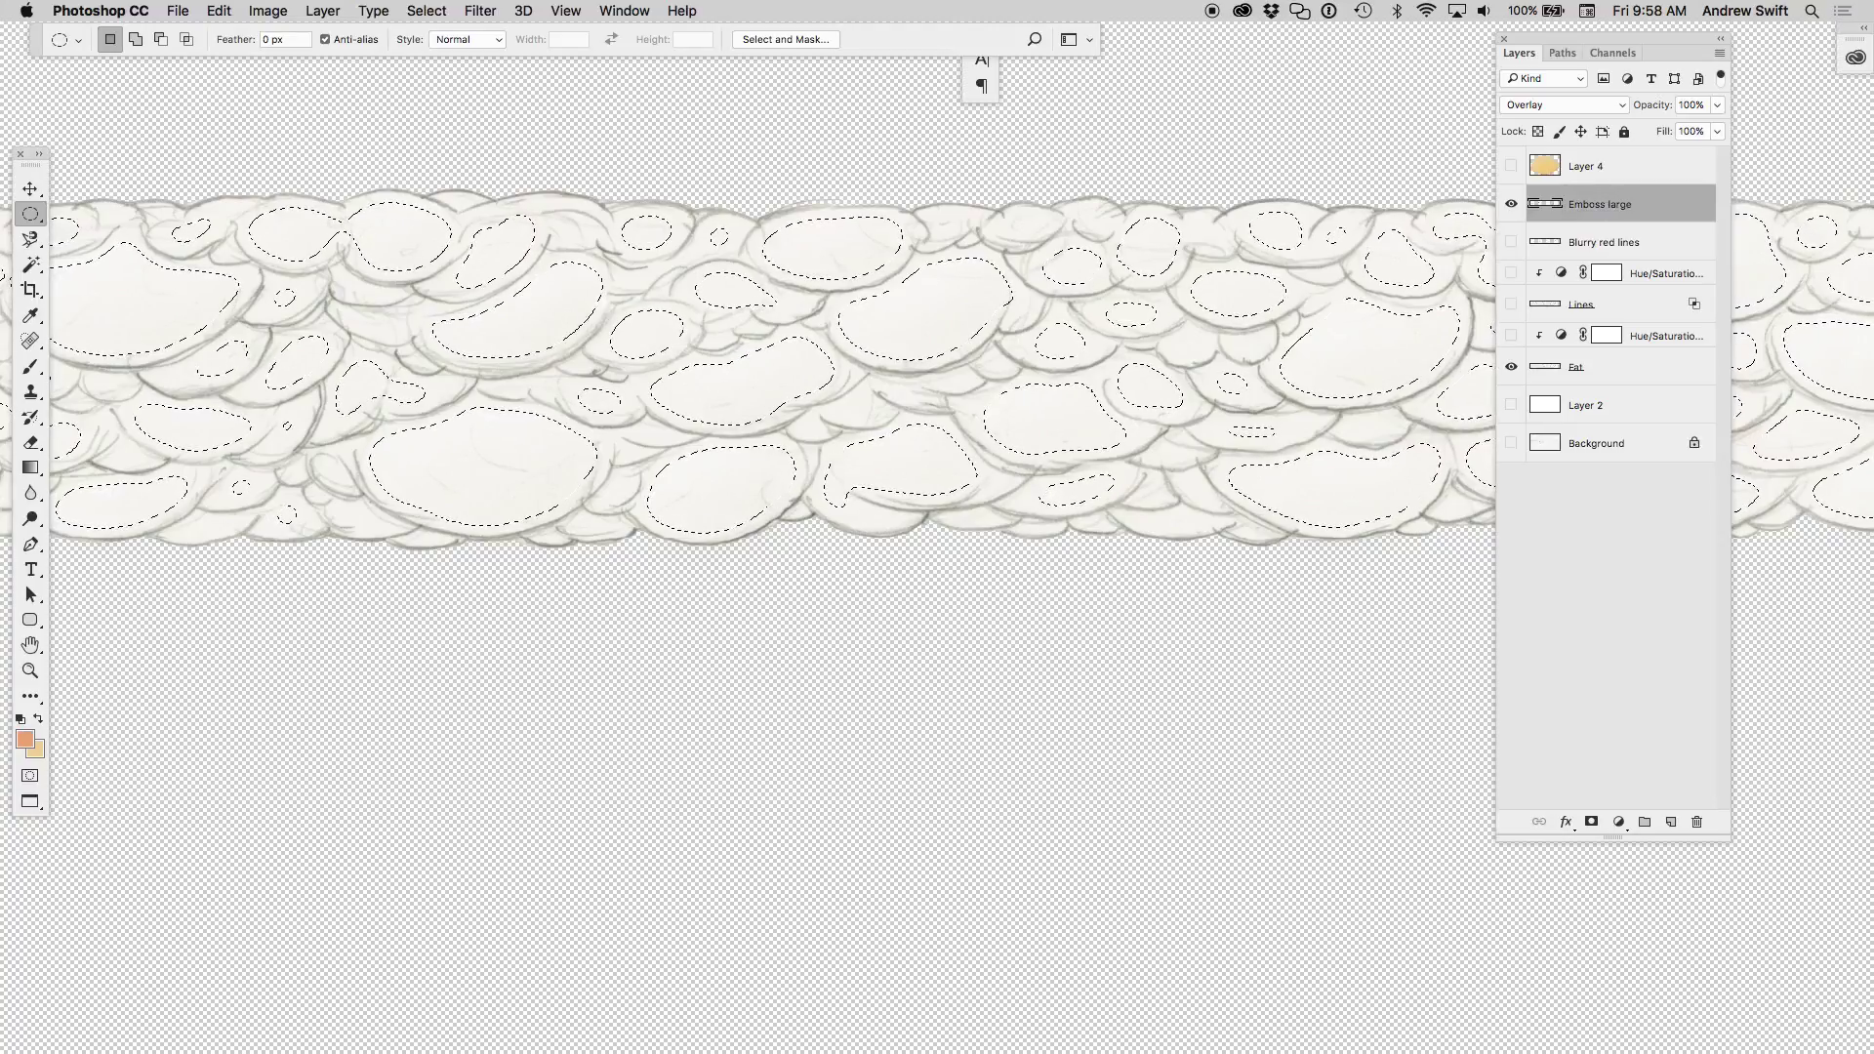
{"action": "key", "text": "ctrl+alt+shift+n"}
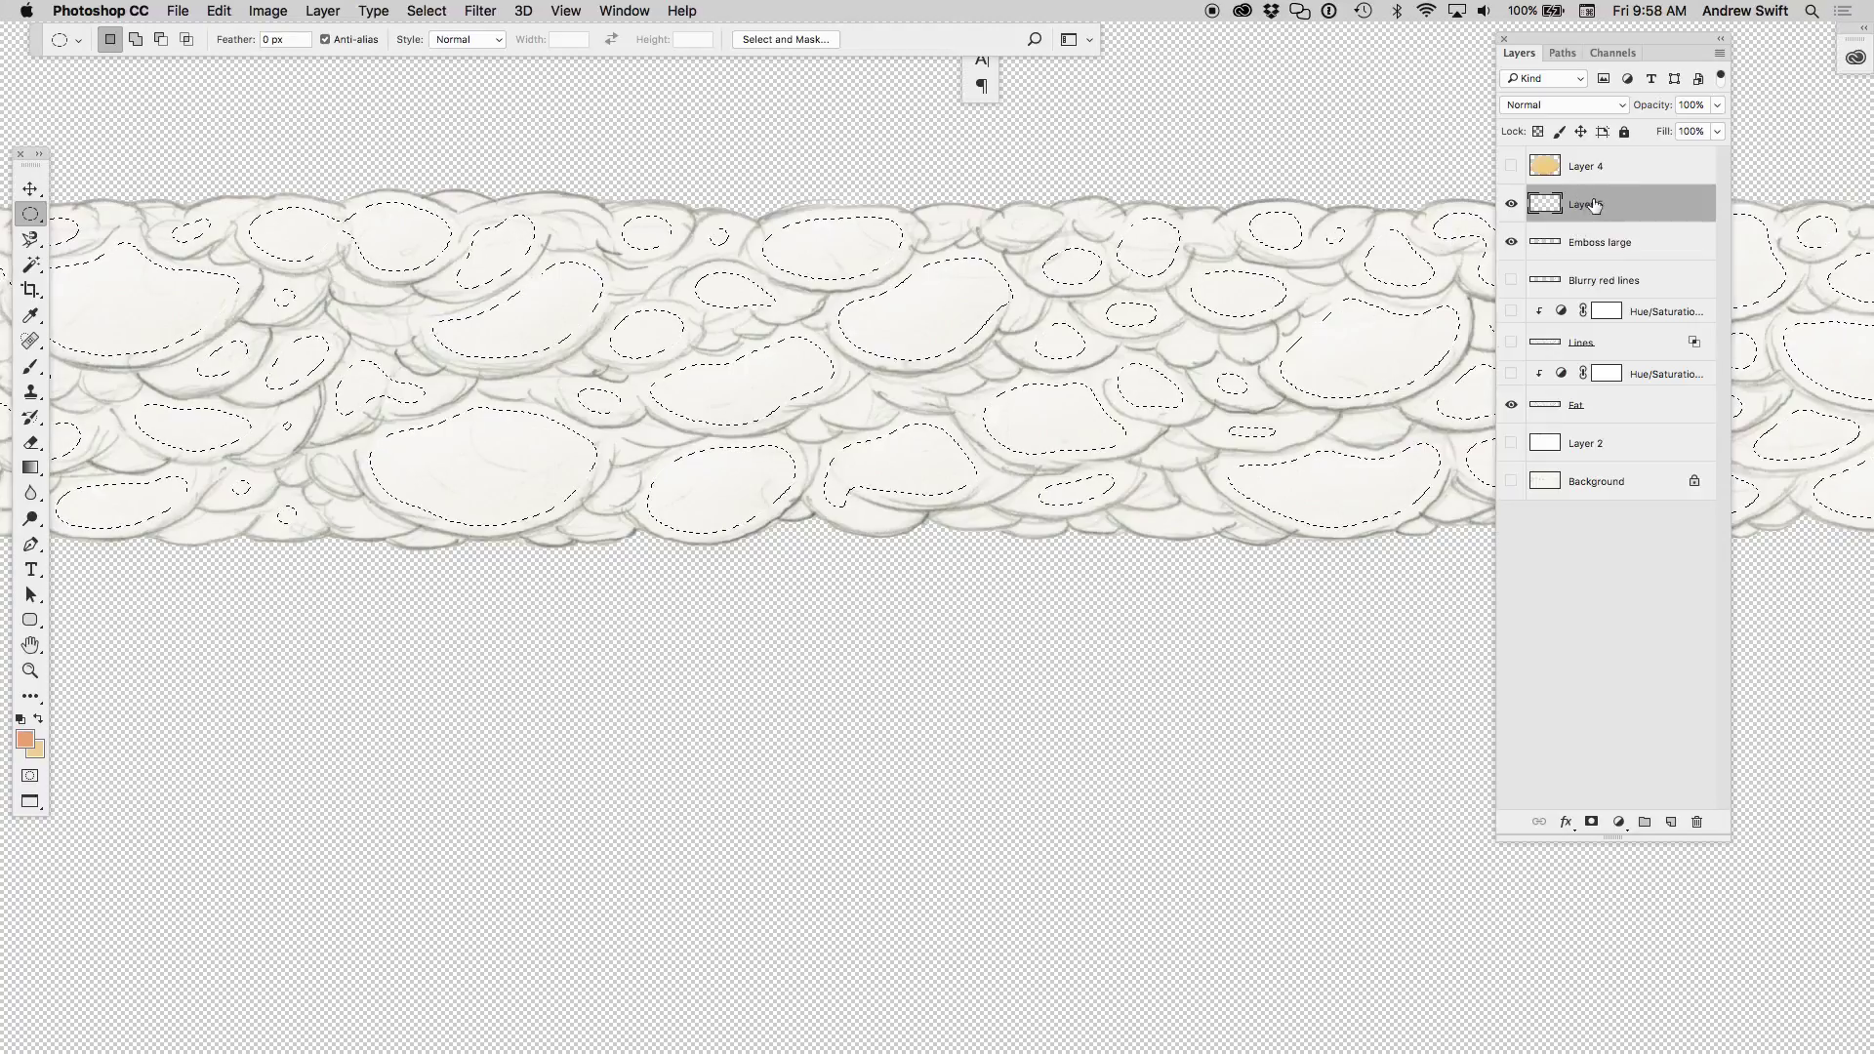
{"action": "type", "text": "Emboss small"}
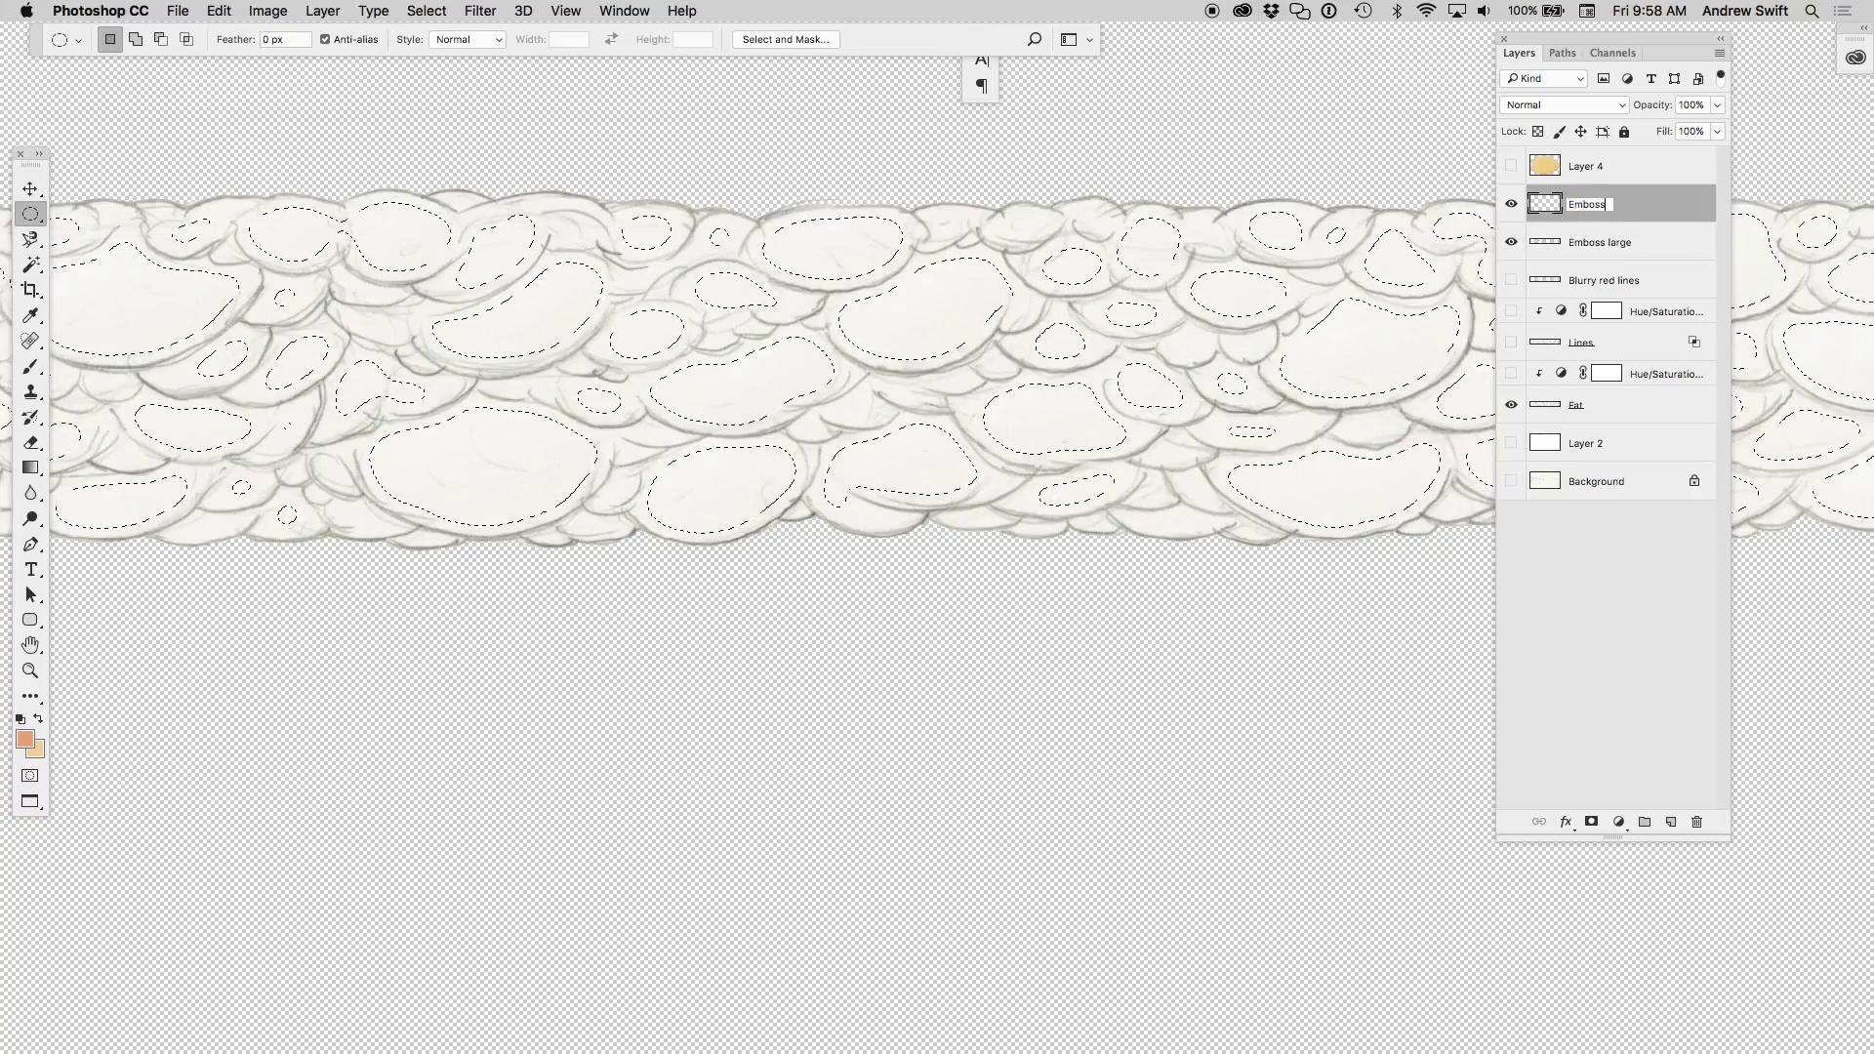
{"action": "key", "text": "Return"}
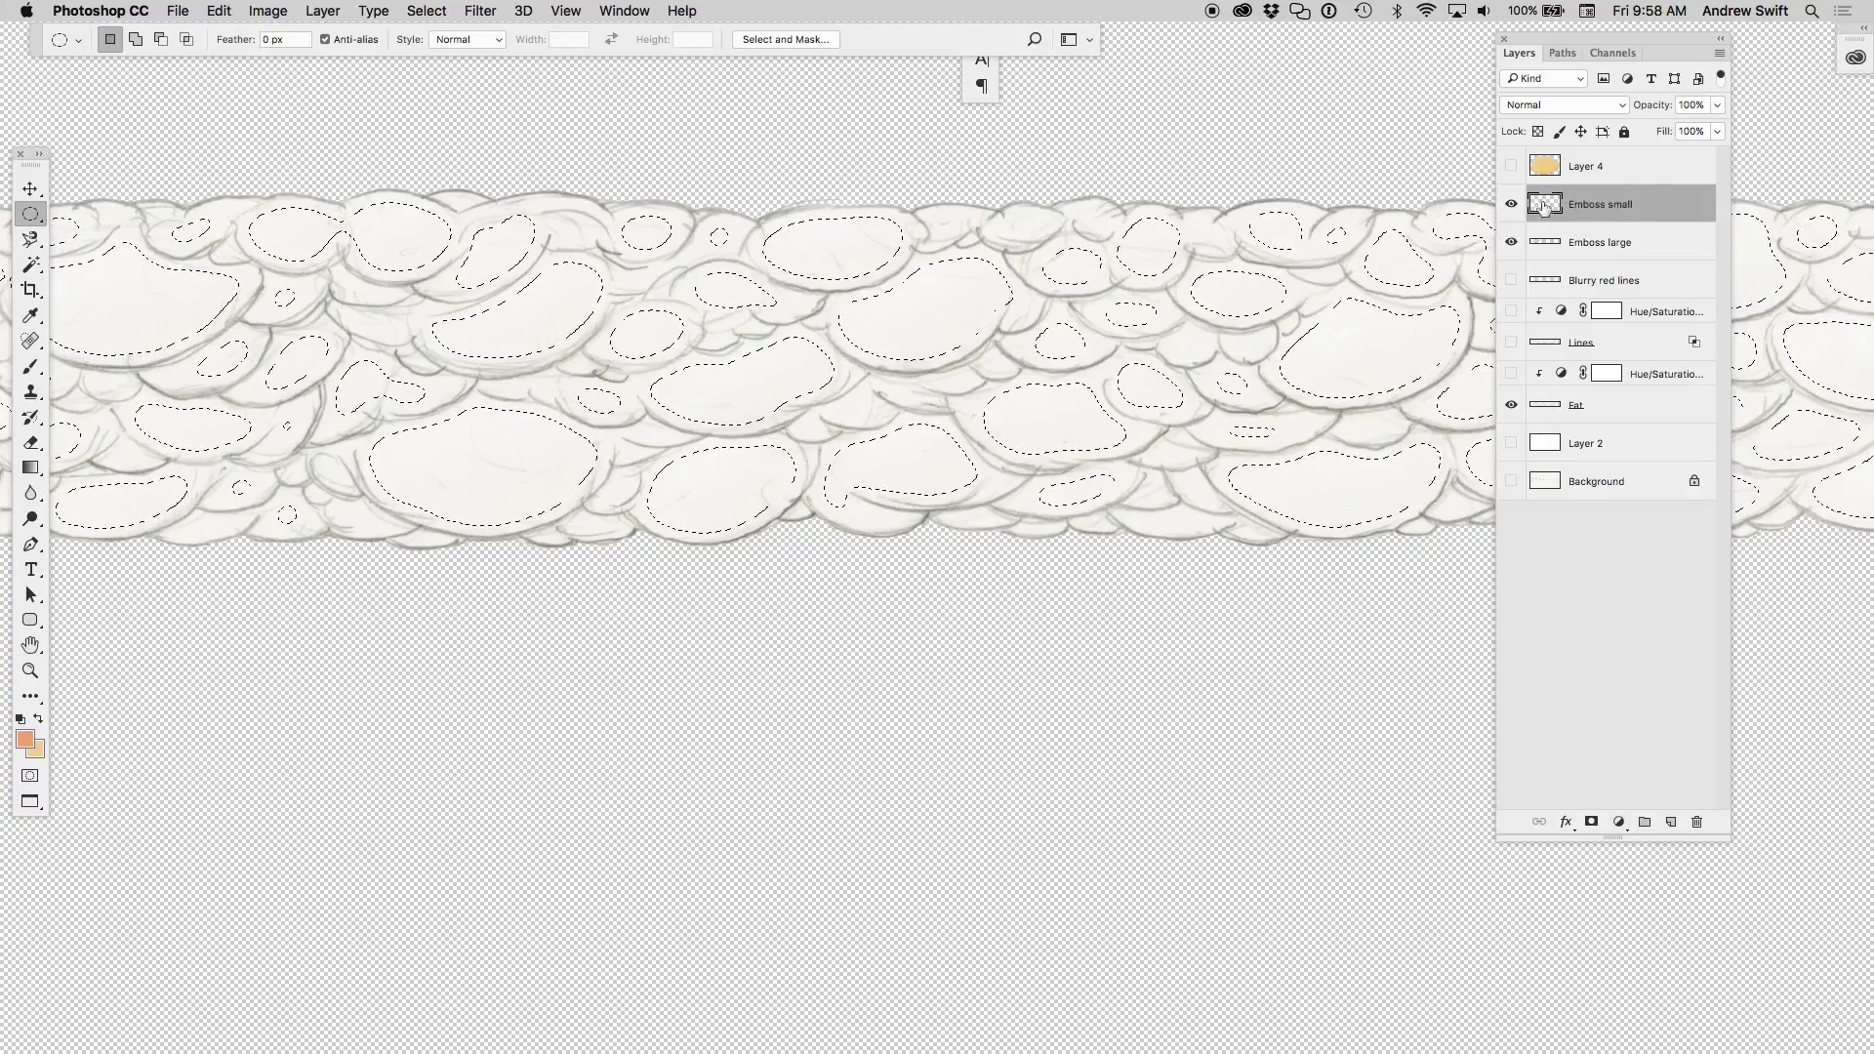
- Fill the inverted selection's blob interiors with black on Emboss small and deselect
{"action": "key", "text": "d"}
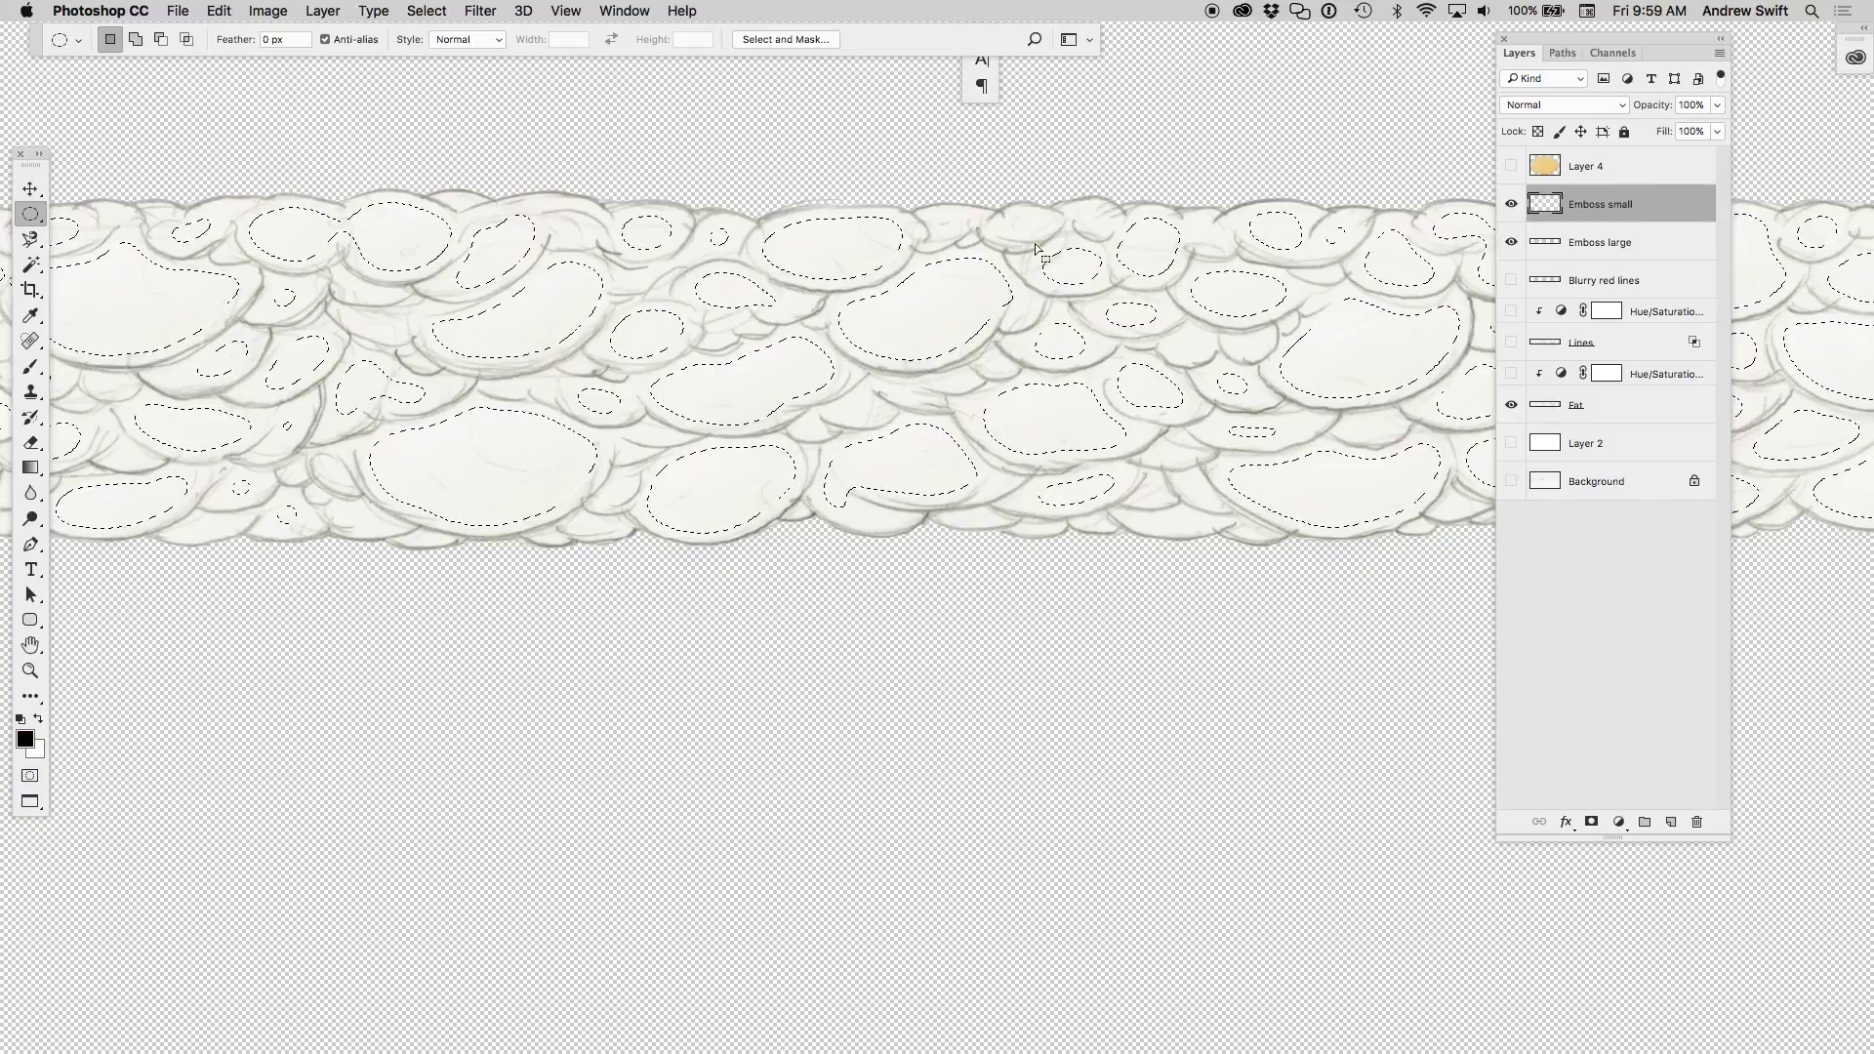
{"action": "key", "text": "alt+BackSpace"}
{"action": "key", "text": "ctrl+z"}
{"action": "key", "text": "ctrl+shift+i"}
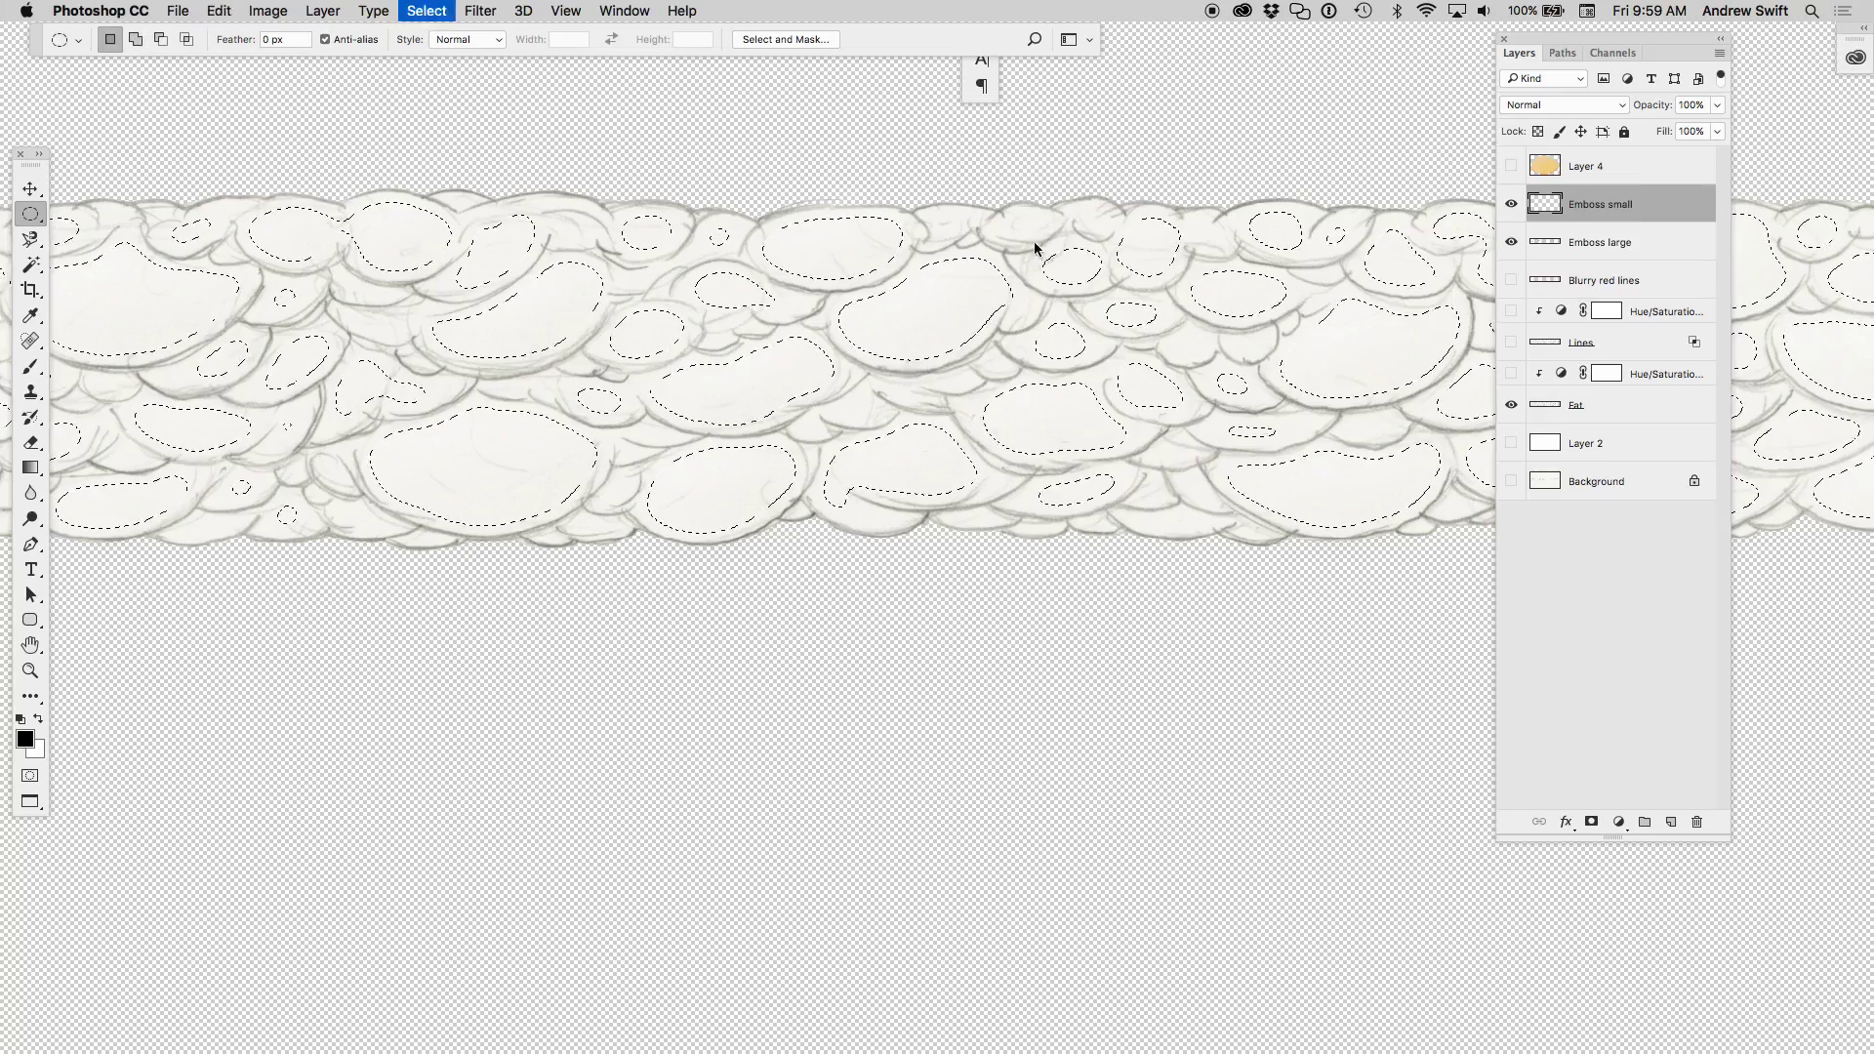
{"action": "key", "text": "alt+BackSpace"}
{"action": "key", "text": "ctrl+d"}
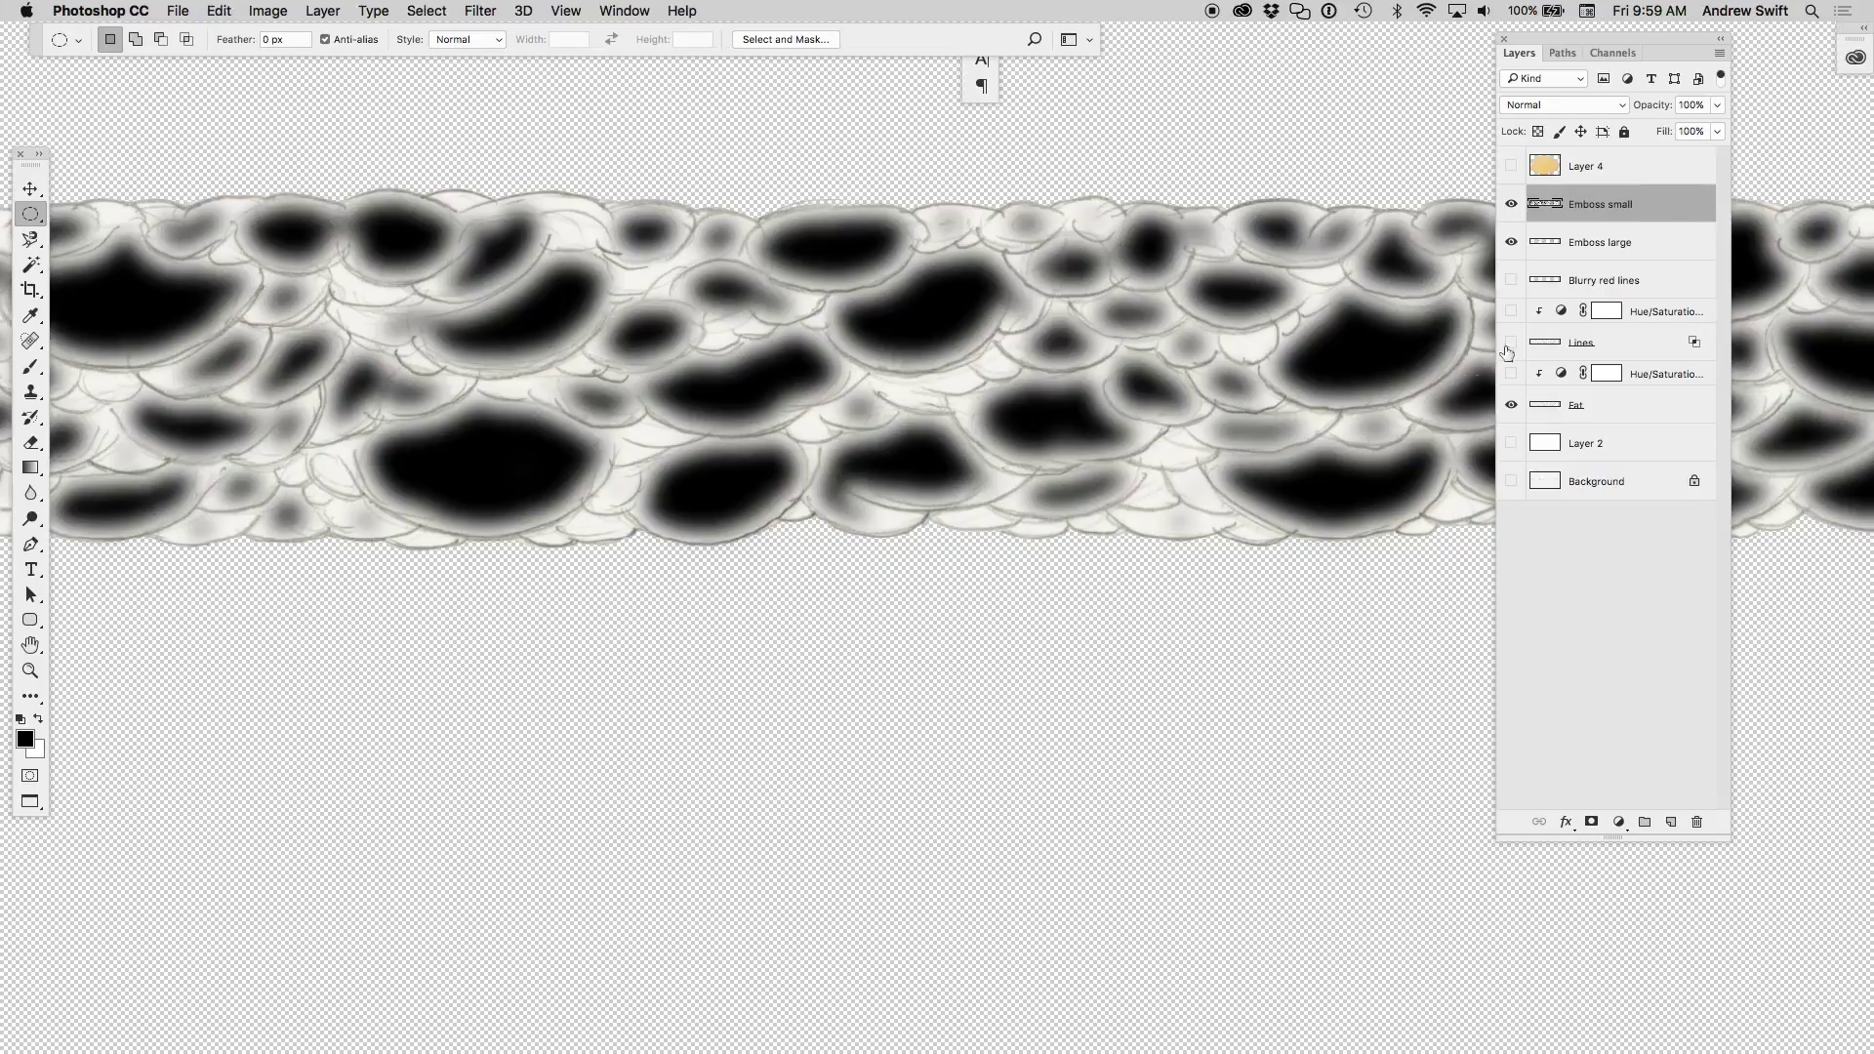
- Move the Emboss small layer below Emboss large
{"action": "double_click", "coordinate": [1632, 221]}
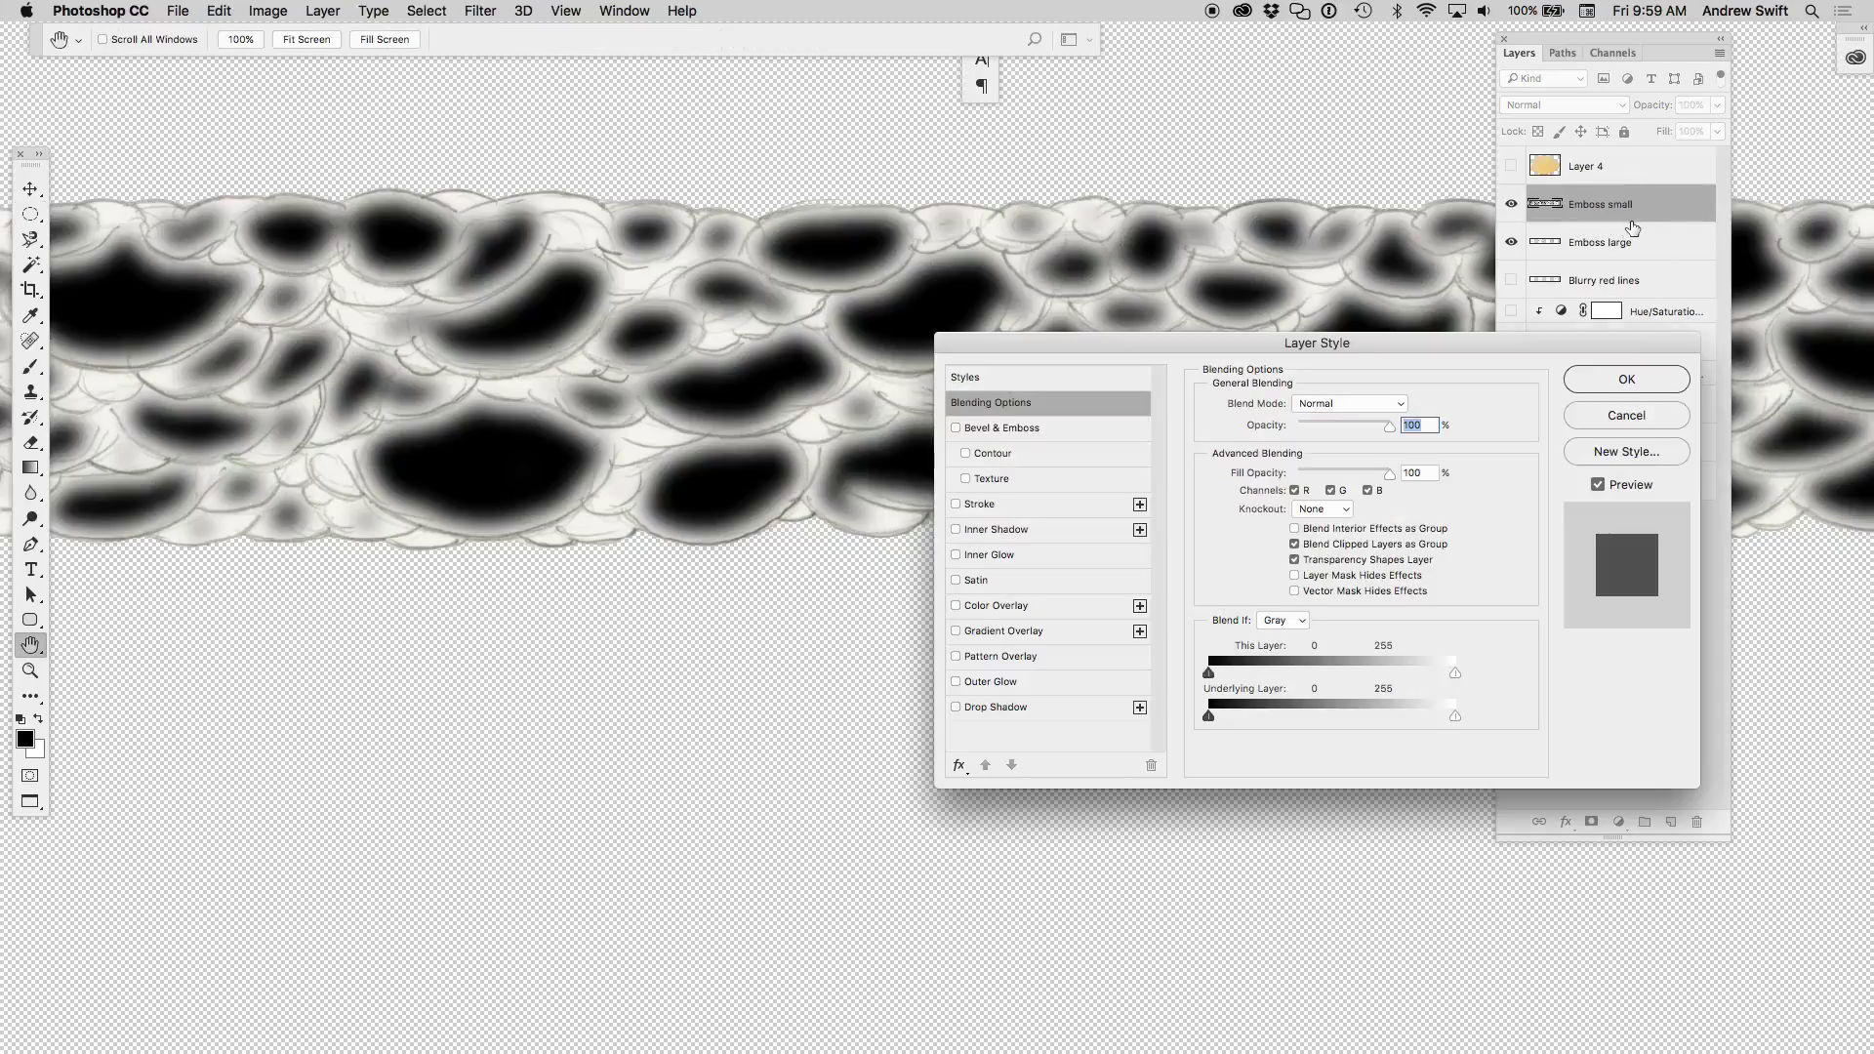
{"action": "left_click", "coordinate": [1579, 376]}
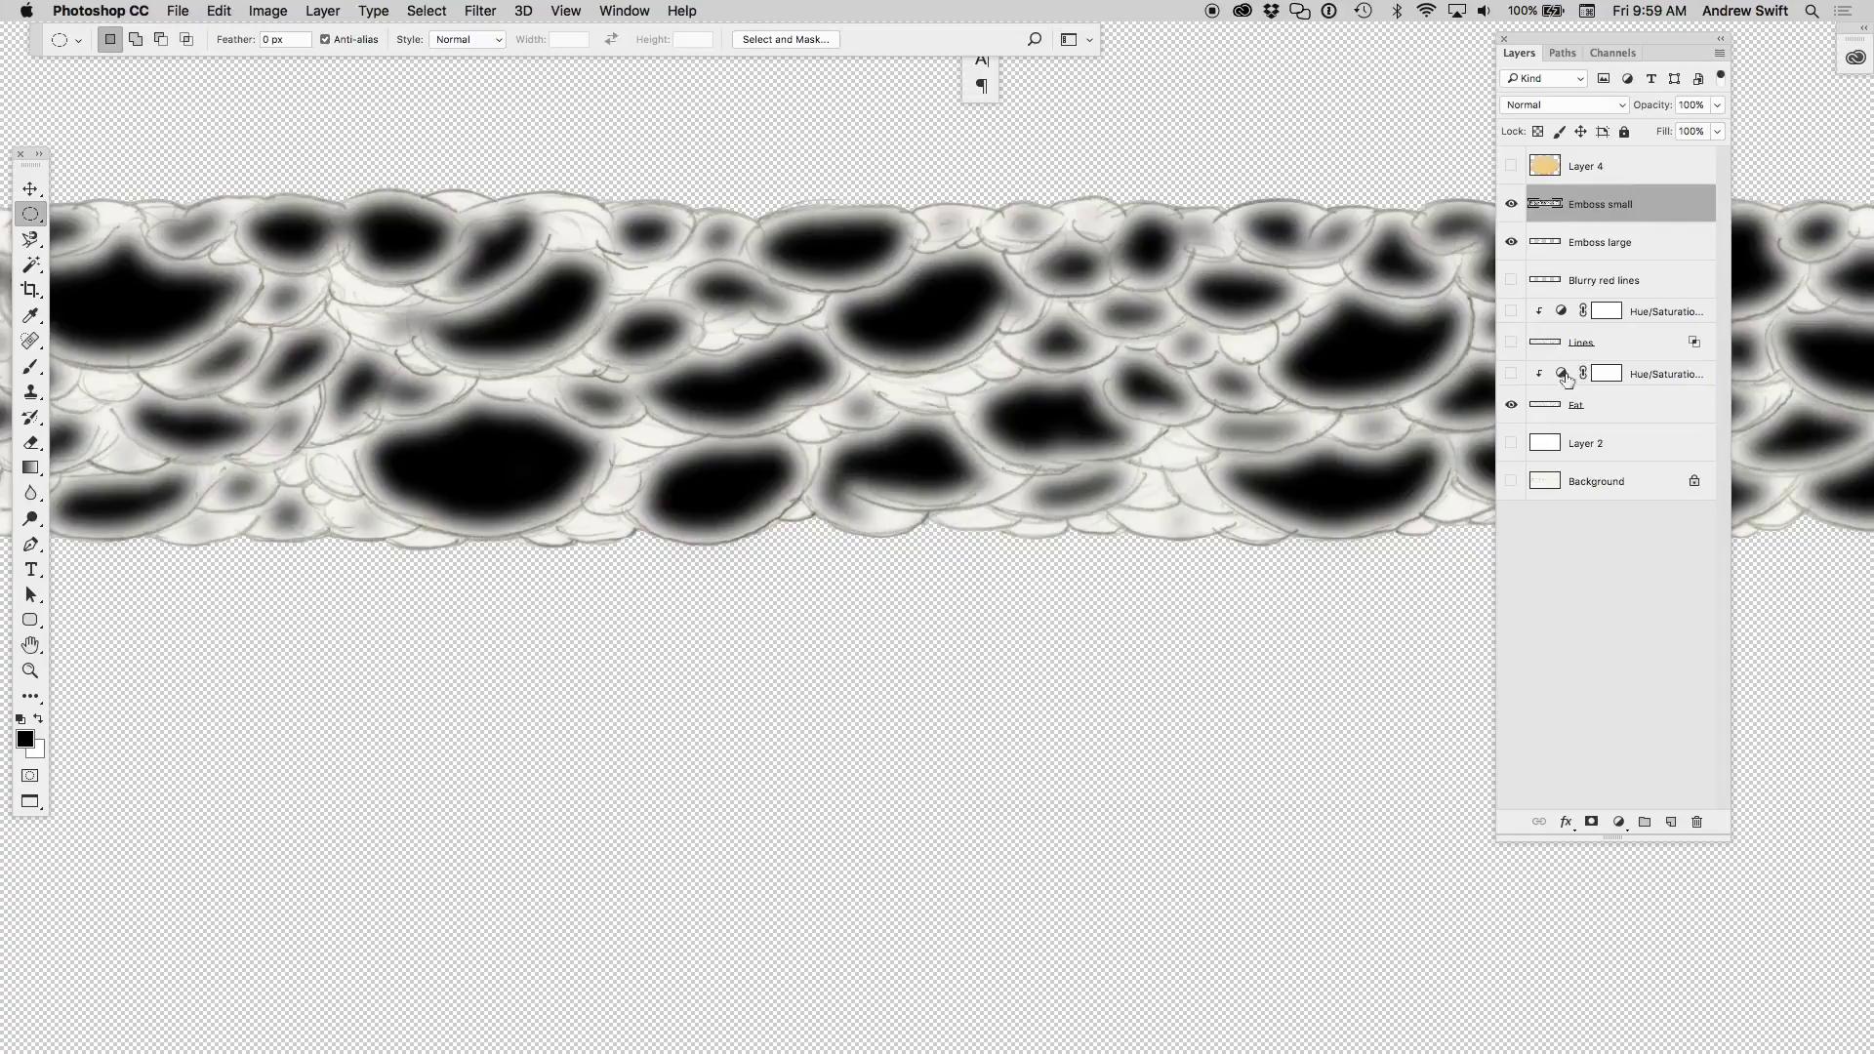
{"action": "left_click", "coordinate": [1542, 251], "text": "shift"}
{"action": "left_click", "coordinate": [1552, 251], "text": "ctrl"}
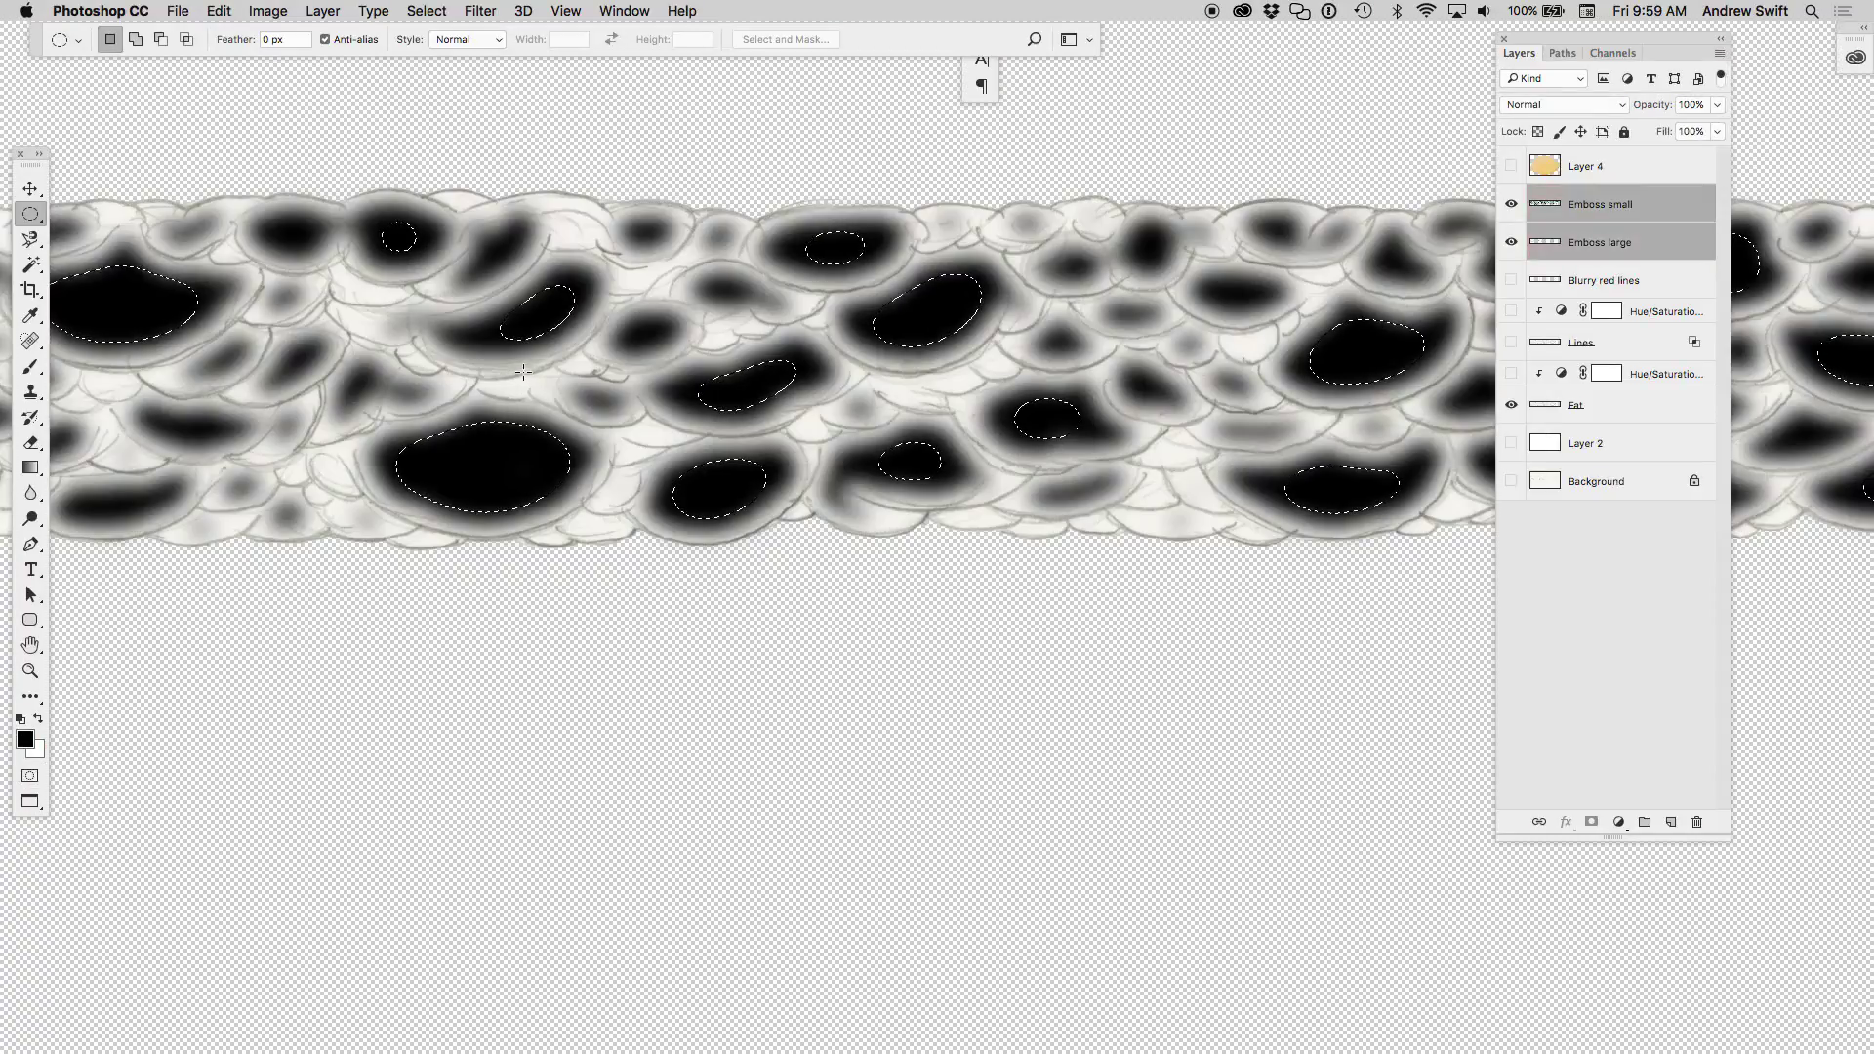
{"action": "key", "text": "ctrl+d"}
{"action": "left_click_drag", "start_coordinate": [1626, 207], "coordinate": [1643, 280]}
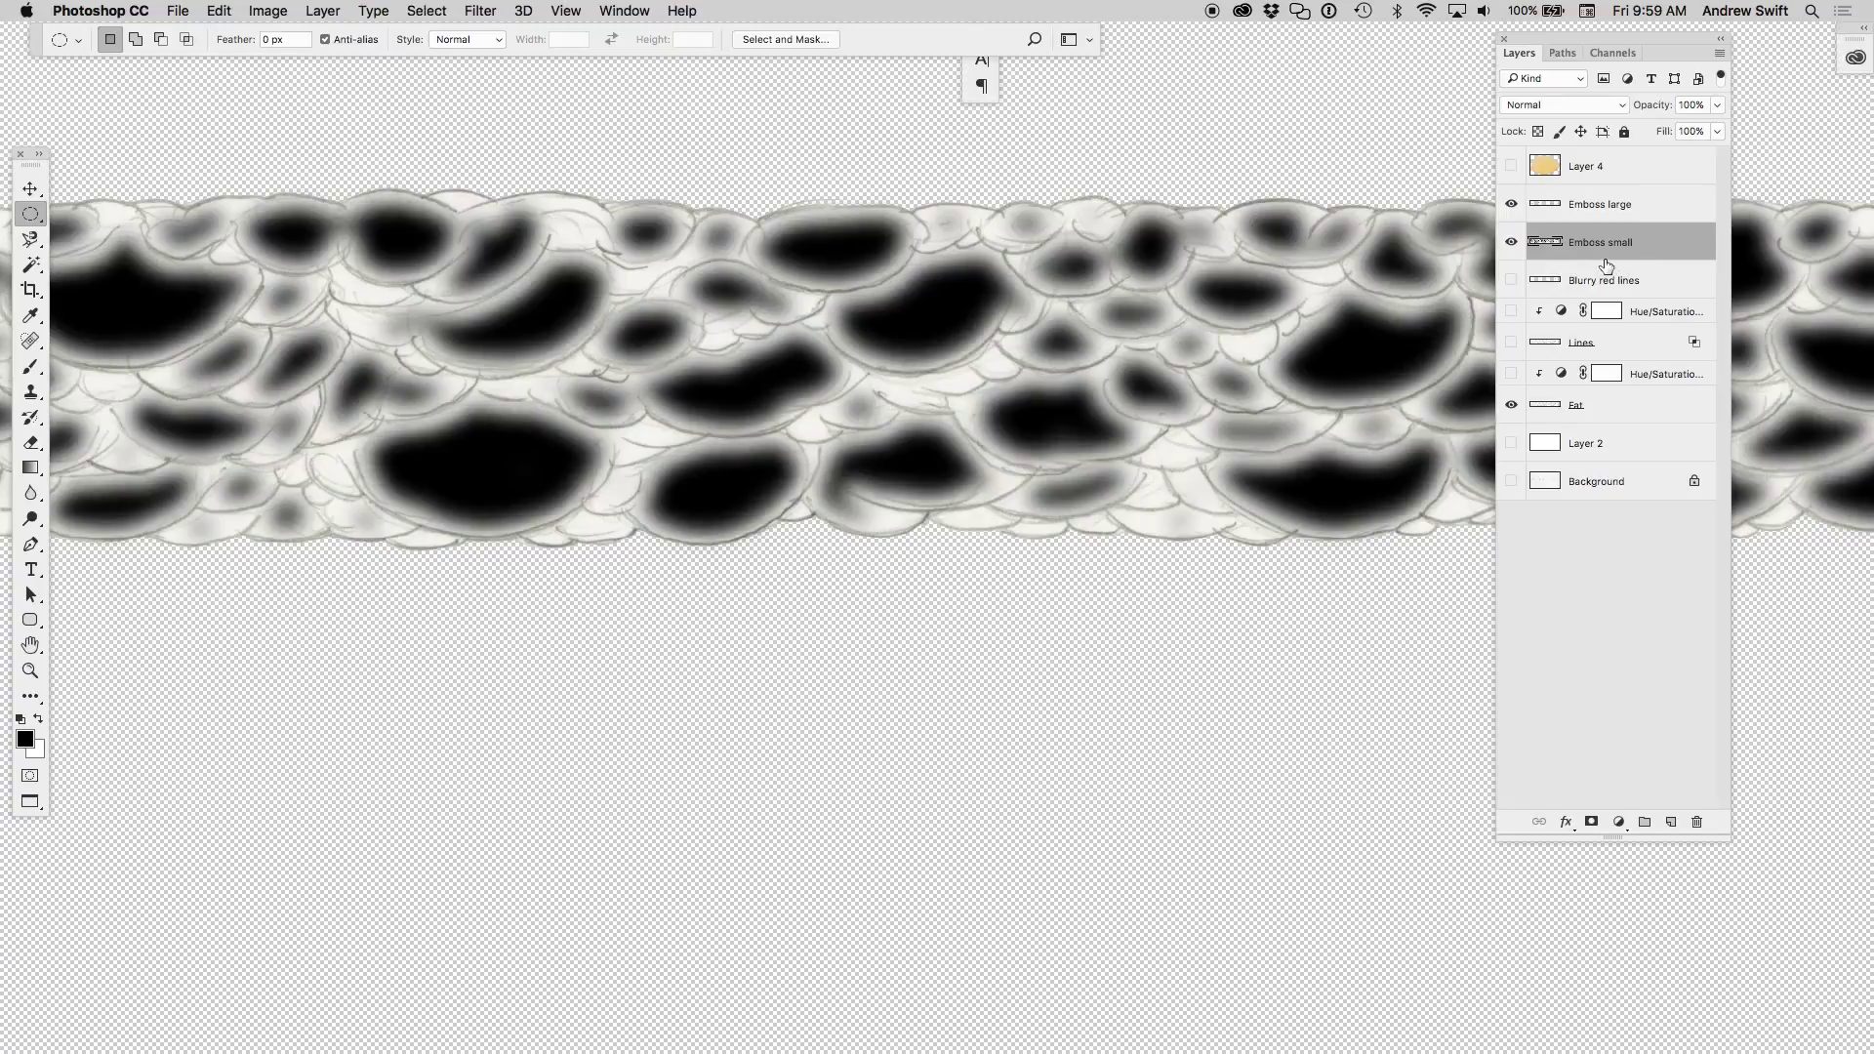
- Hide the Emboss large layer to reveal the small blobs over the peach band
{"action": "left_click", "coordinate": [1560, 105]}
{"action": "key", "text": "Escape"}
{"action": "left_click", "coordinate": [480, 10]}
{"action": "scroll", "coordinate": [617, 357], "scroll_direction": "up", "scroll_amount": 3}
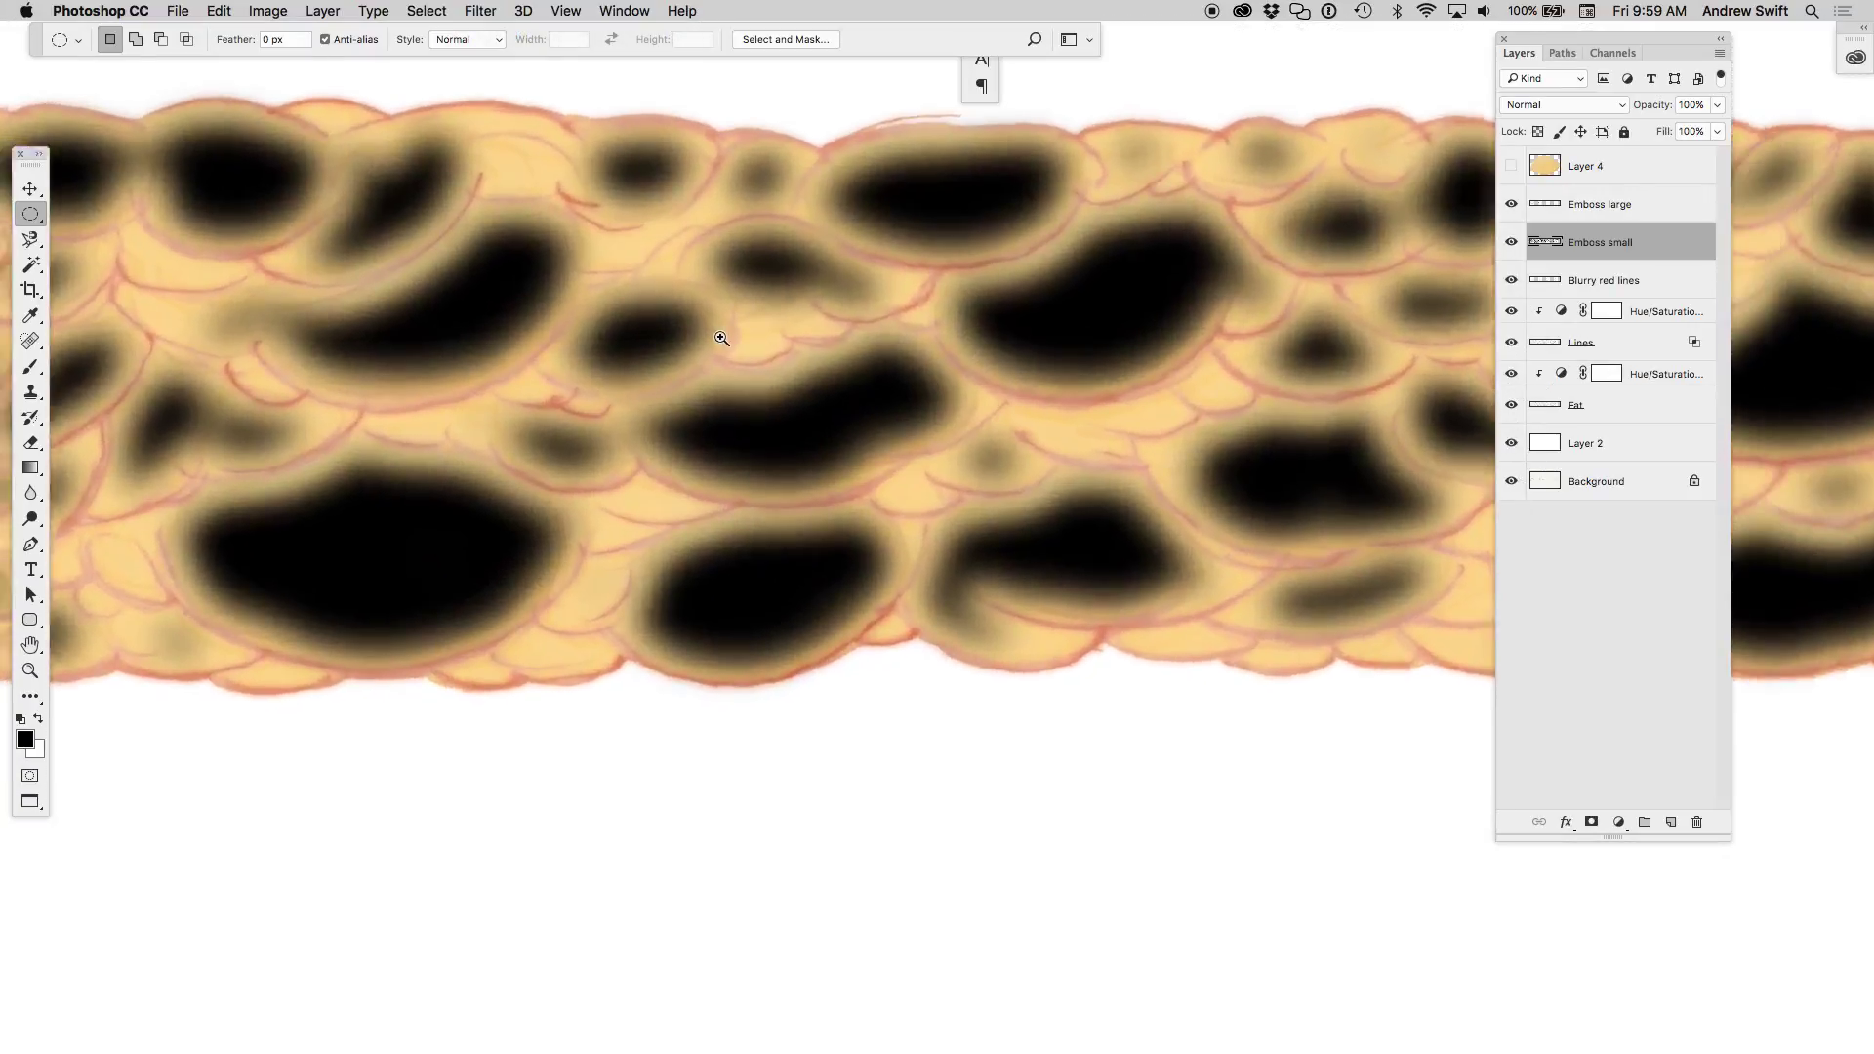
{"action": "left_click", "coordinate": [1511, 204]}
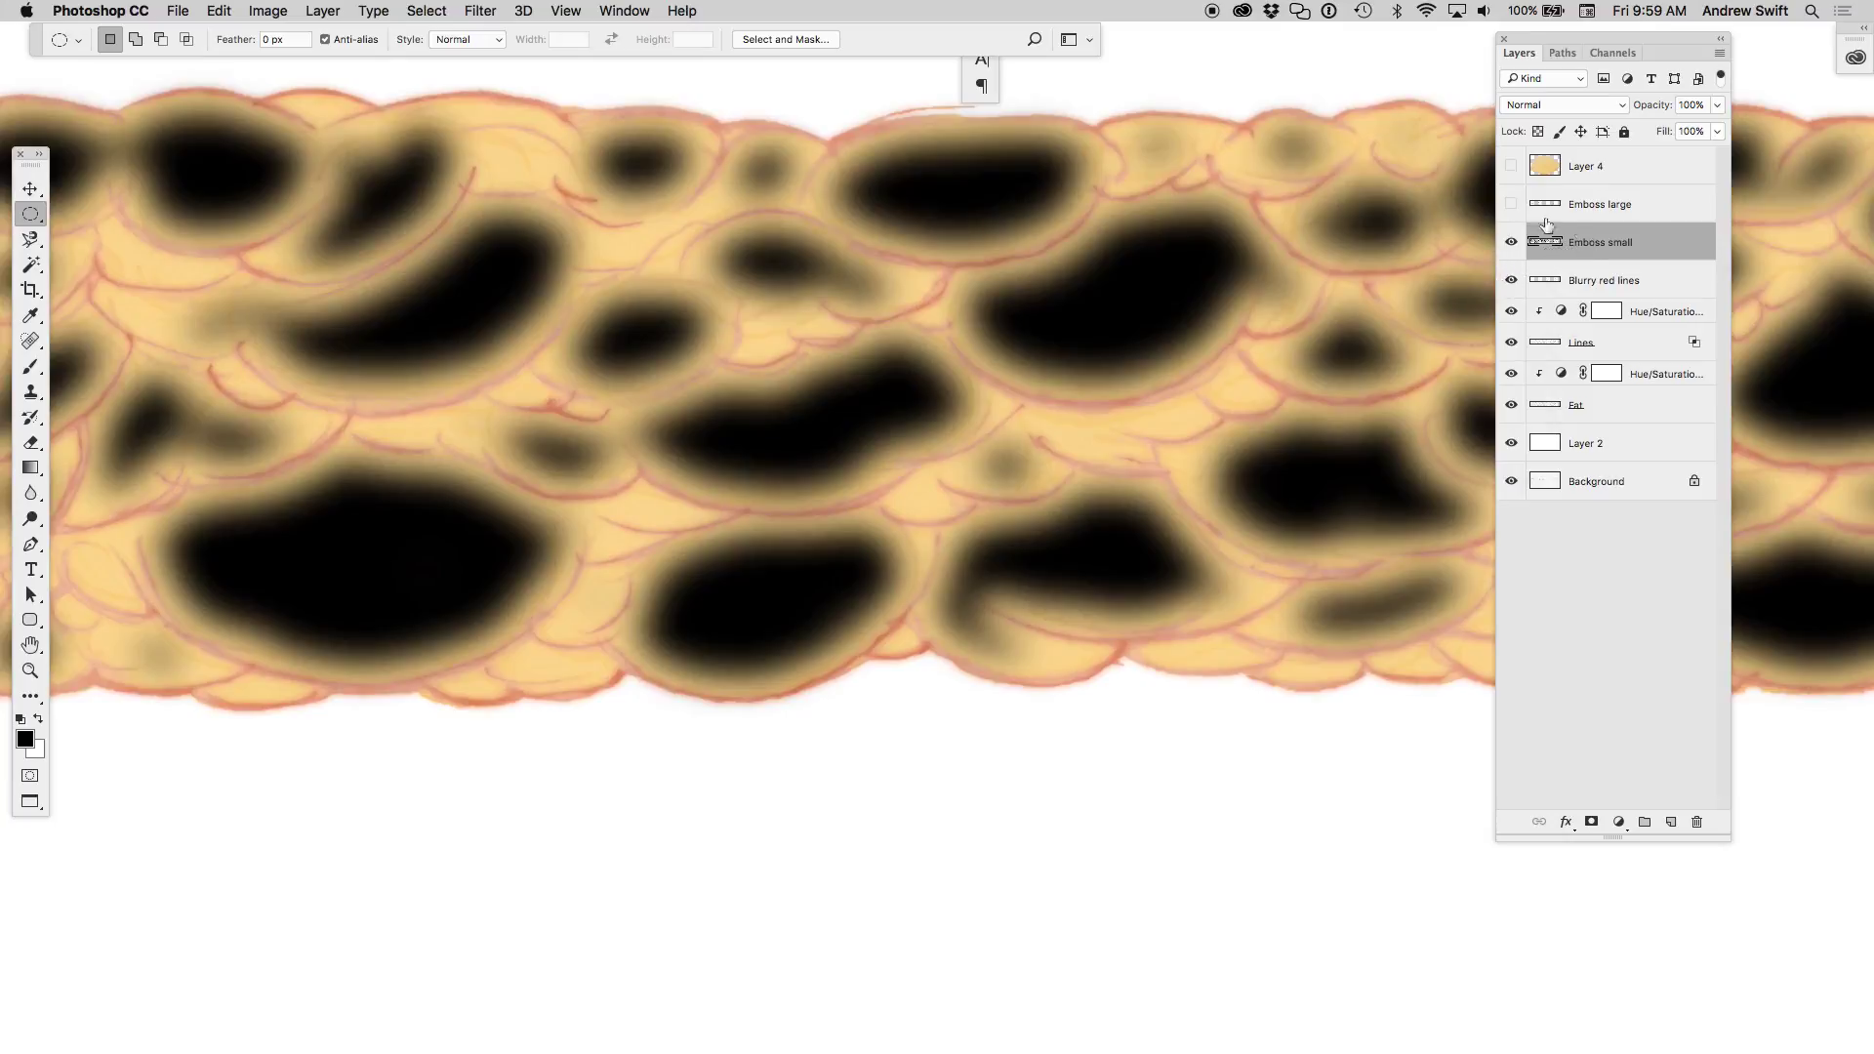
- Set the Emboss small layer's blend mode to Overlay
{"action": "left_click", "coordinate": [444, 13]}
{"action": "left_click", "coordinate": [481, 11]}
{"action": "left_click", "coordinate": [744, 391]}
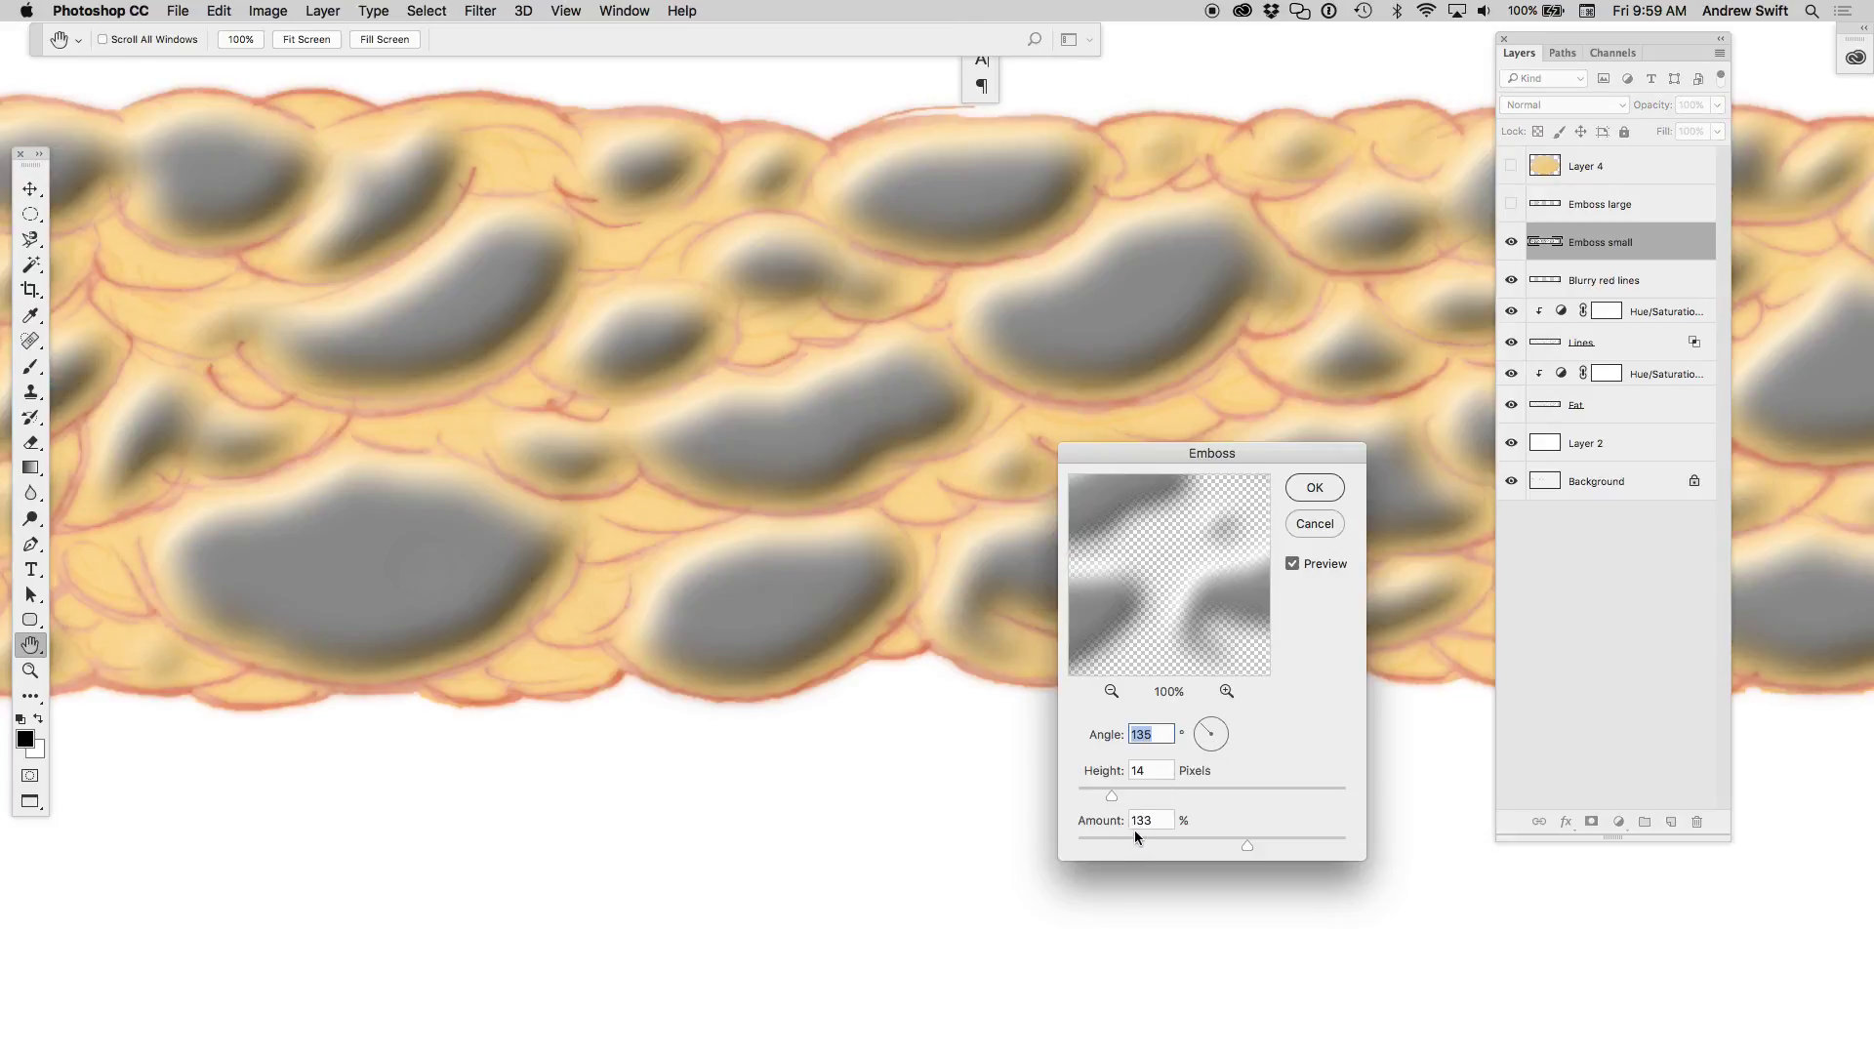
{"action": "key", "text": "Return"}
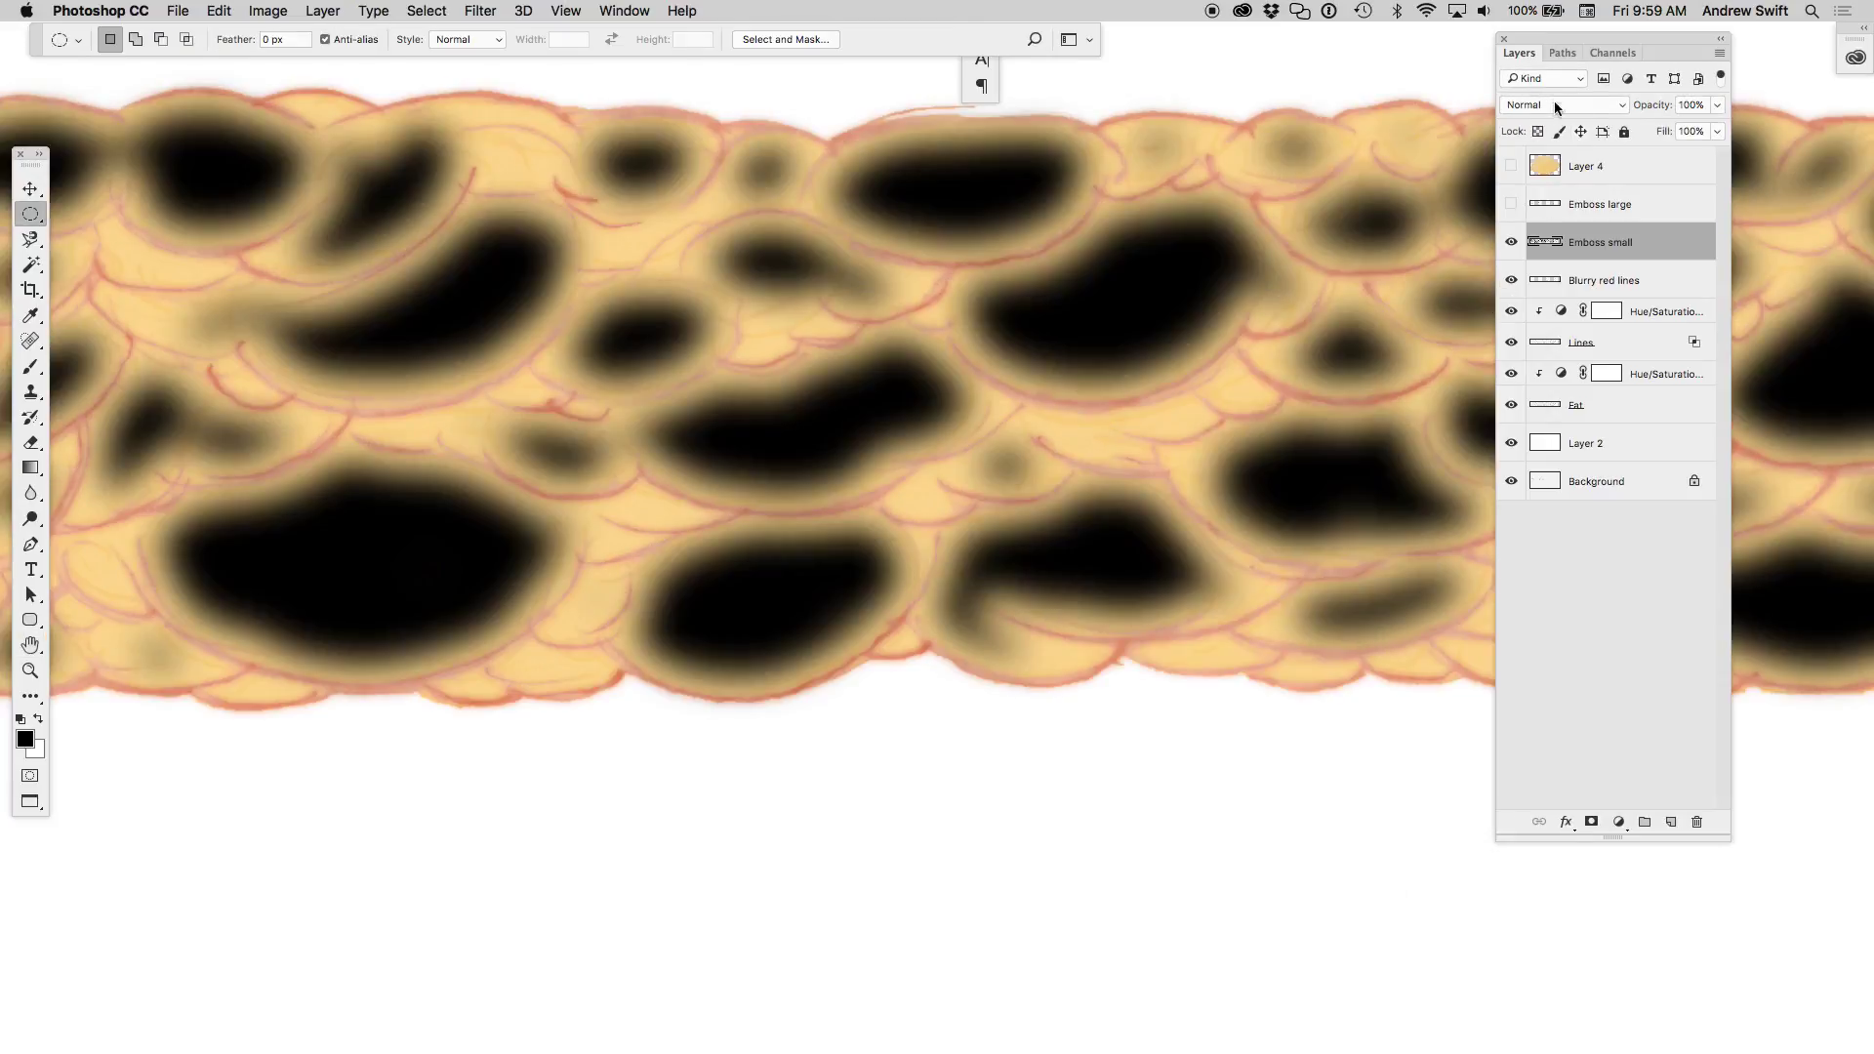
{"action": "left_click", "coordinate": [1567, 106]}
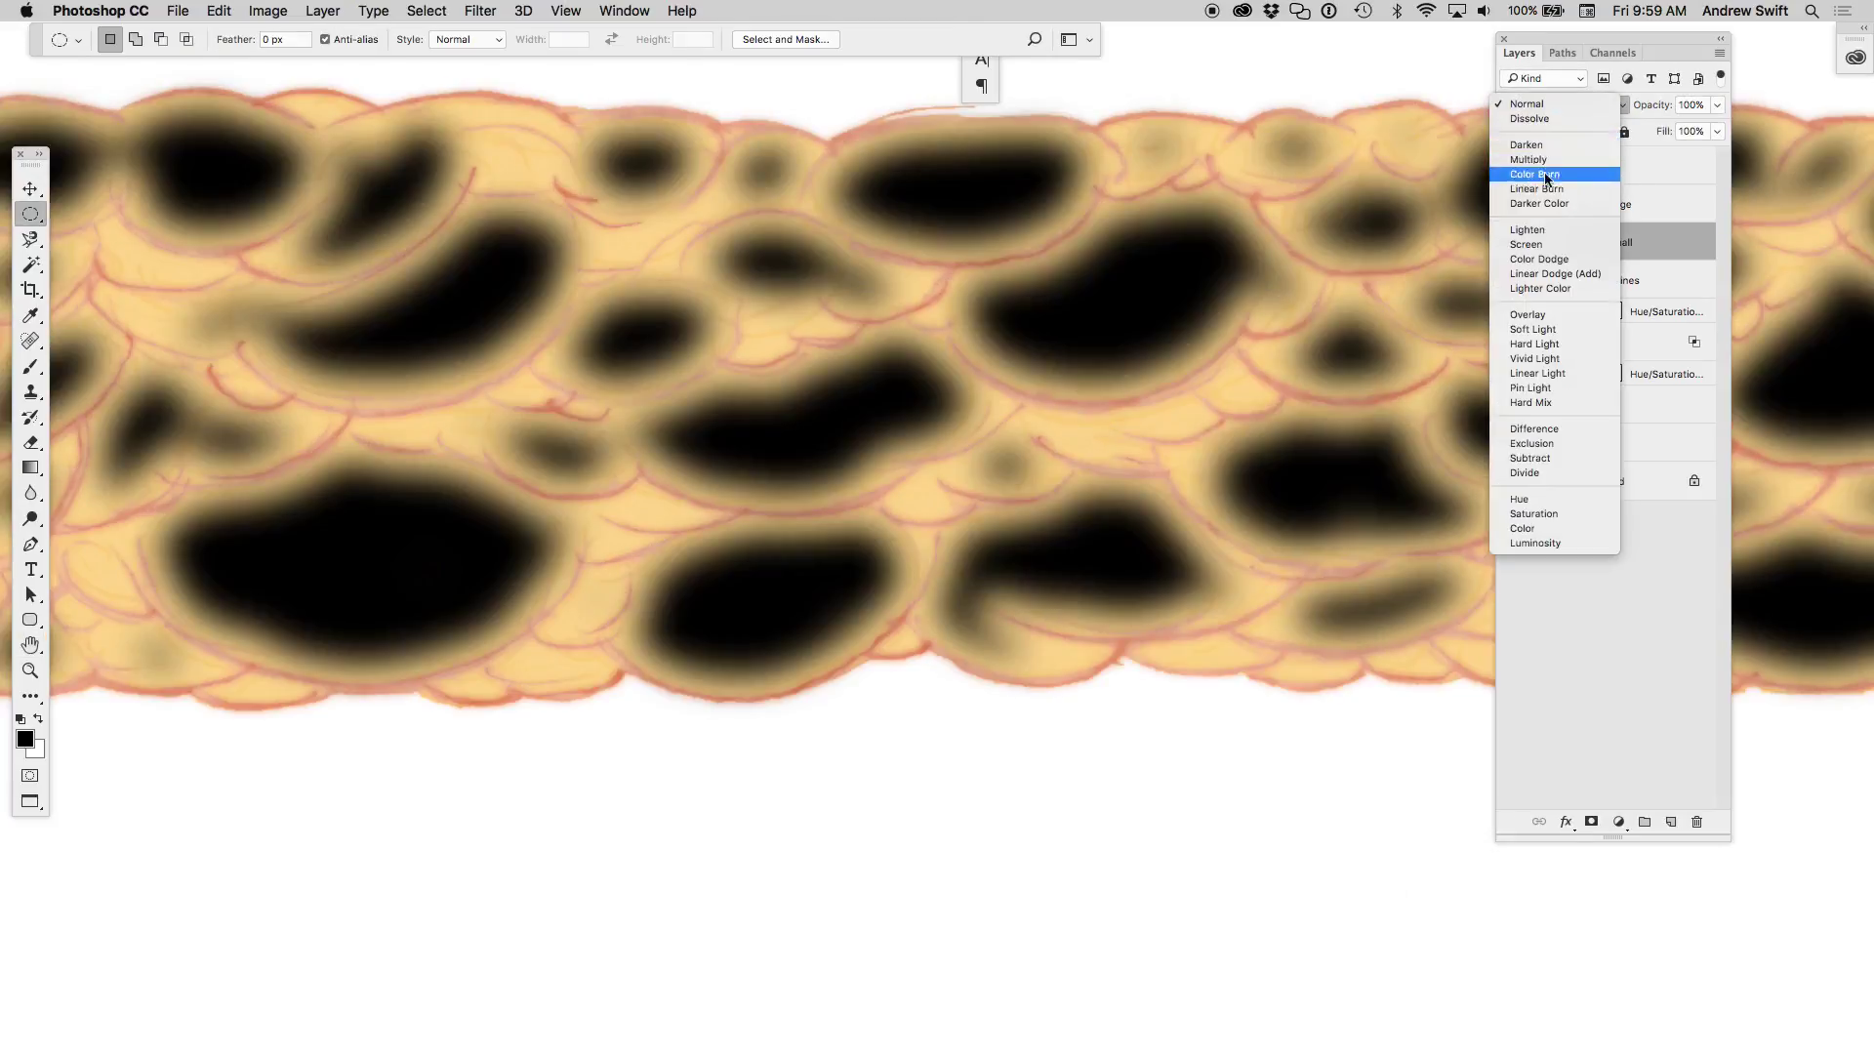
{"action": "left_click", "coordinate": [1533, 315]}
- Apply Emboss to the small-blob layer with height 11 pixels
{"action": "left_click", "coordinate": [469, 8]}
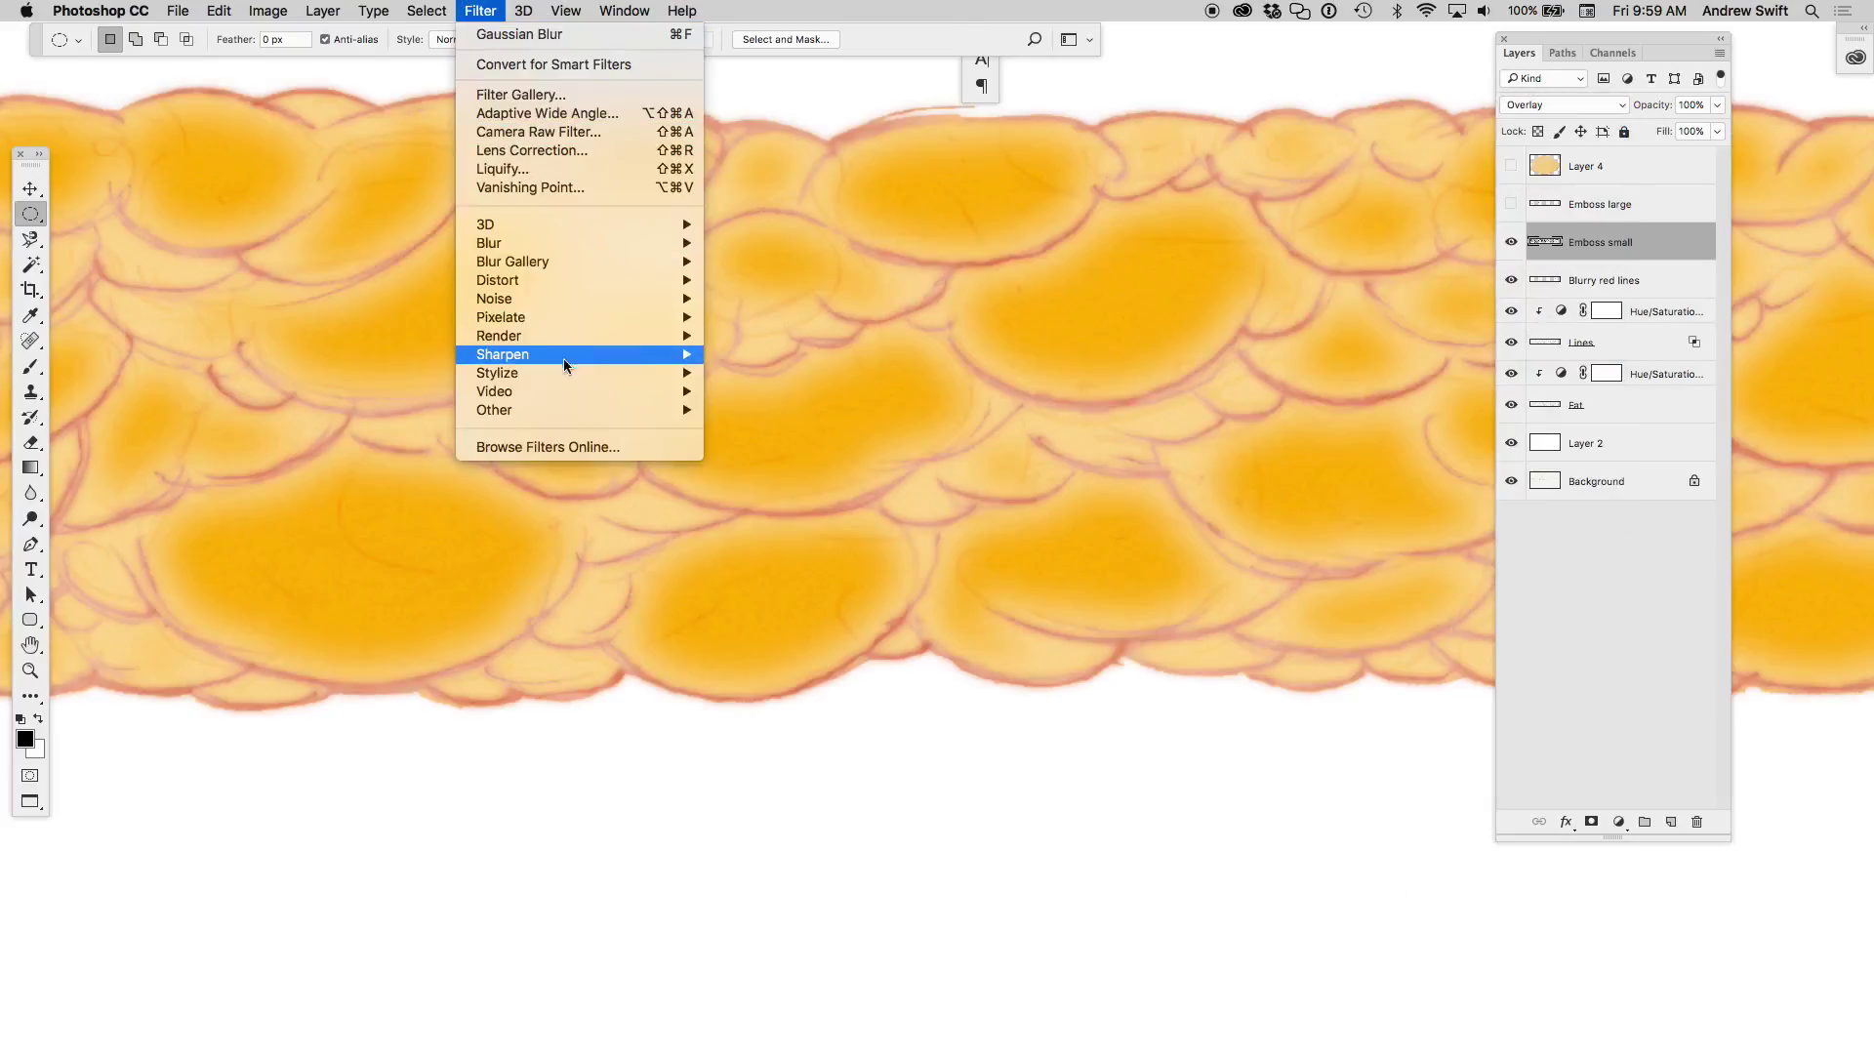
{"action": "left_click", "coordinate": [787, 387]}
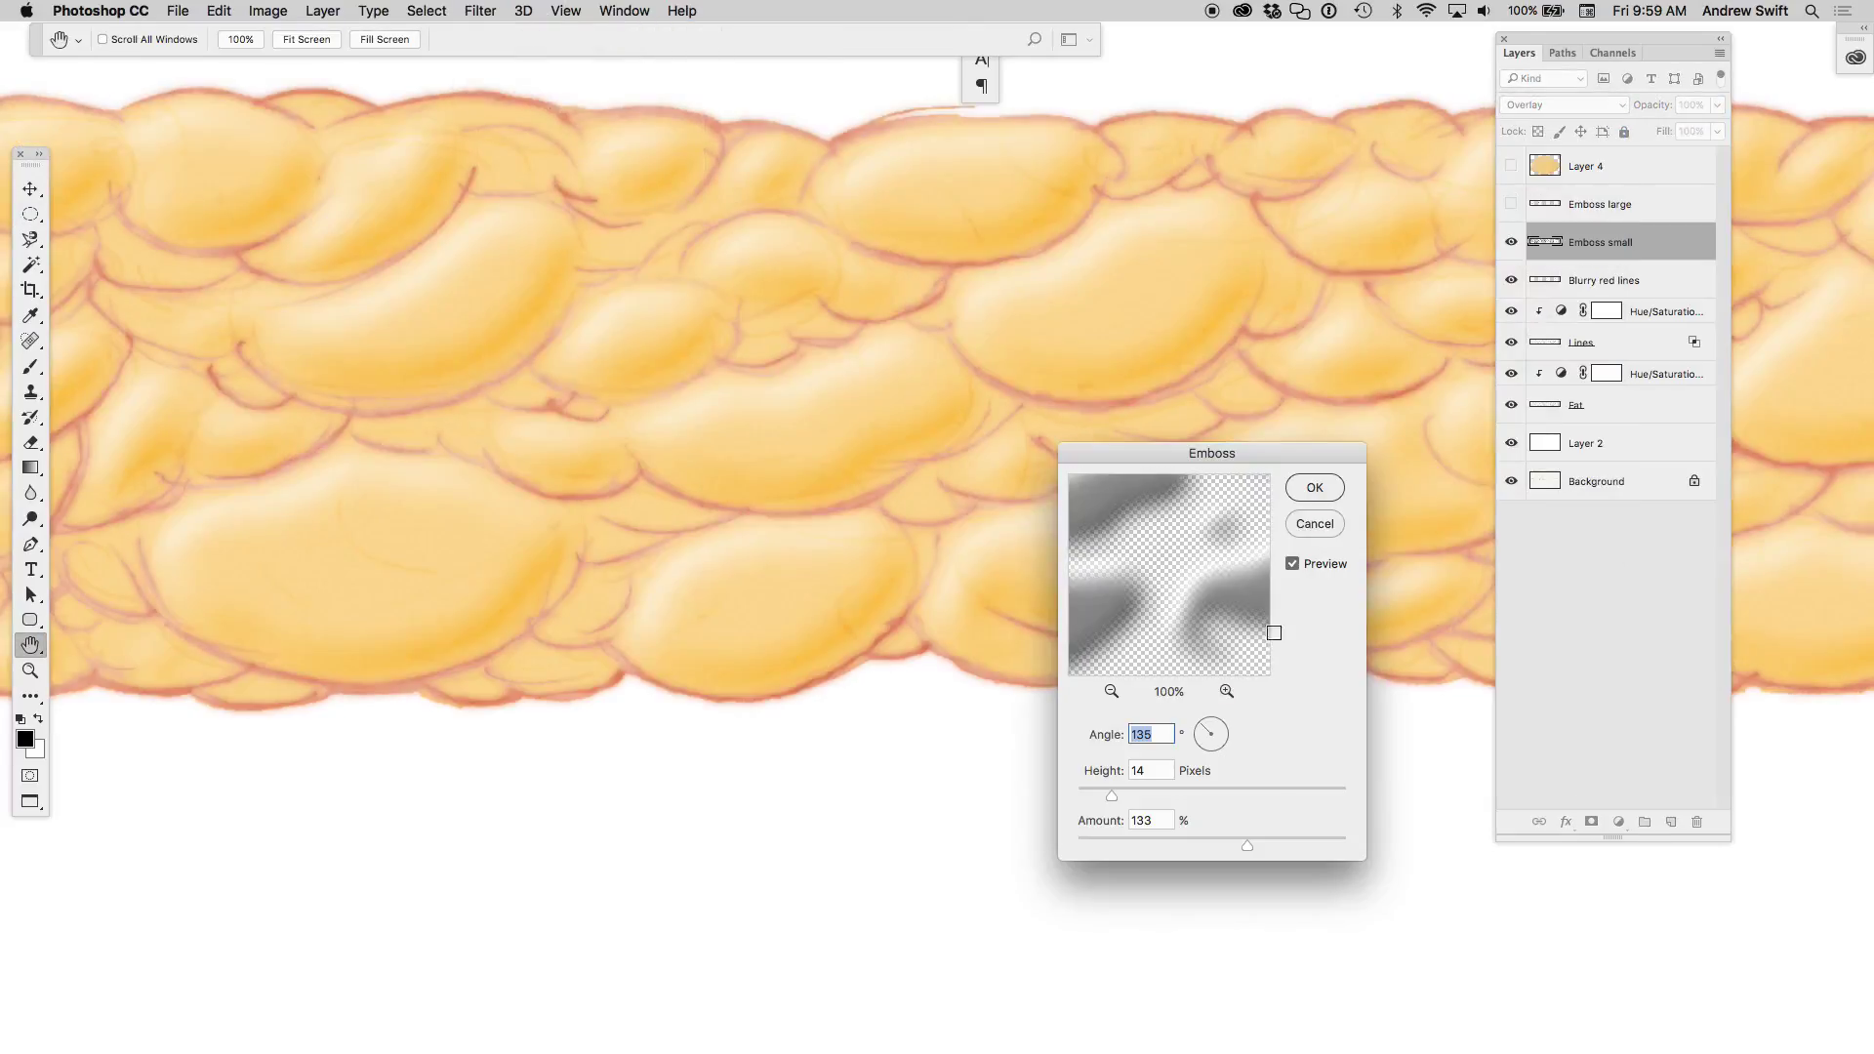
{"action": "left_click_drag", "start_coordinate": [1108, 793], "coordinate": [1106, 798]}
{"action": "left_click", "coordinate": [632, 514], "text": "alt"}
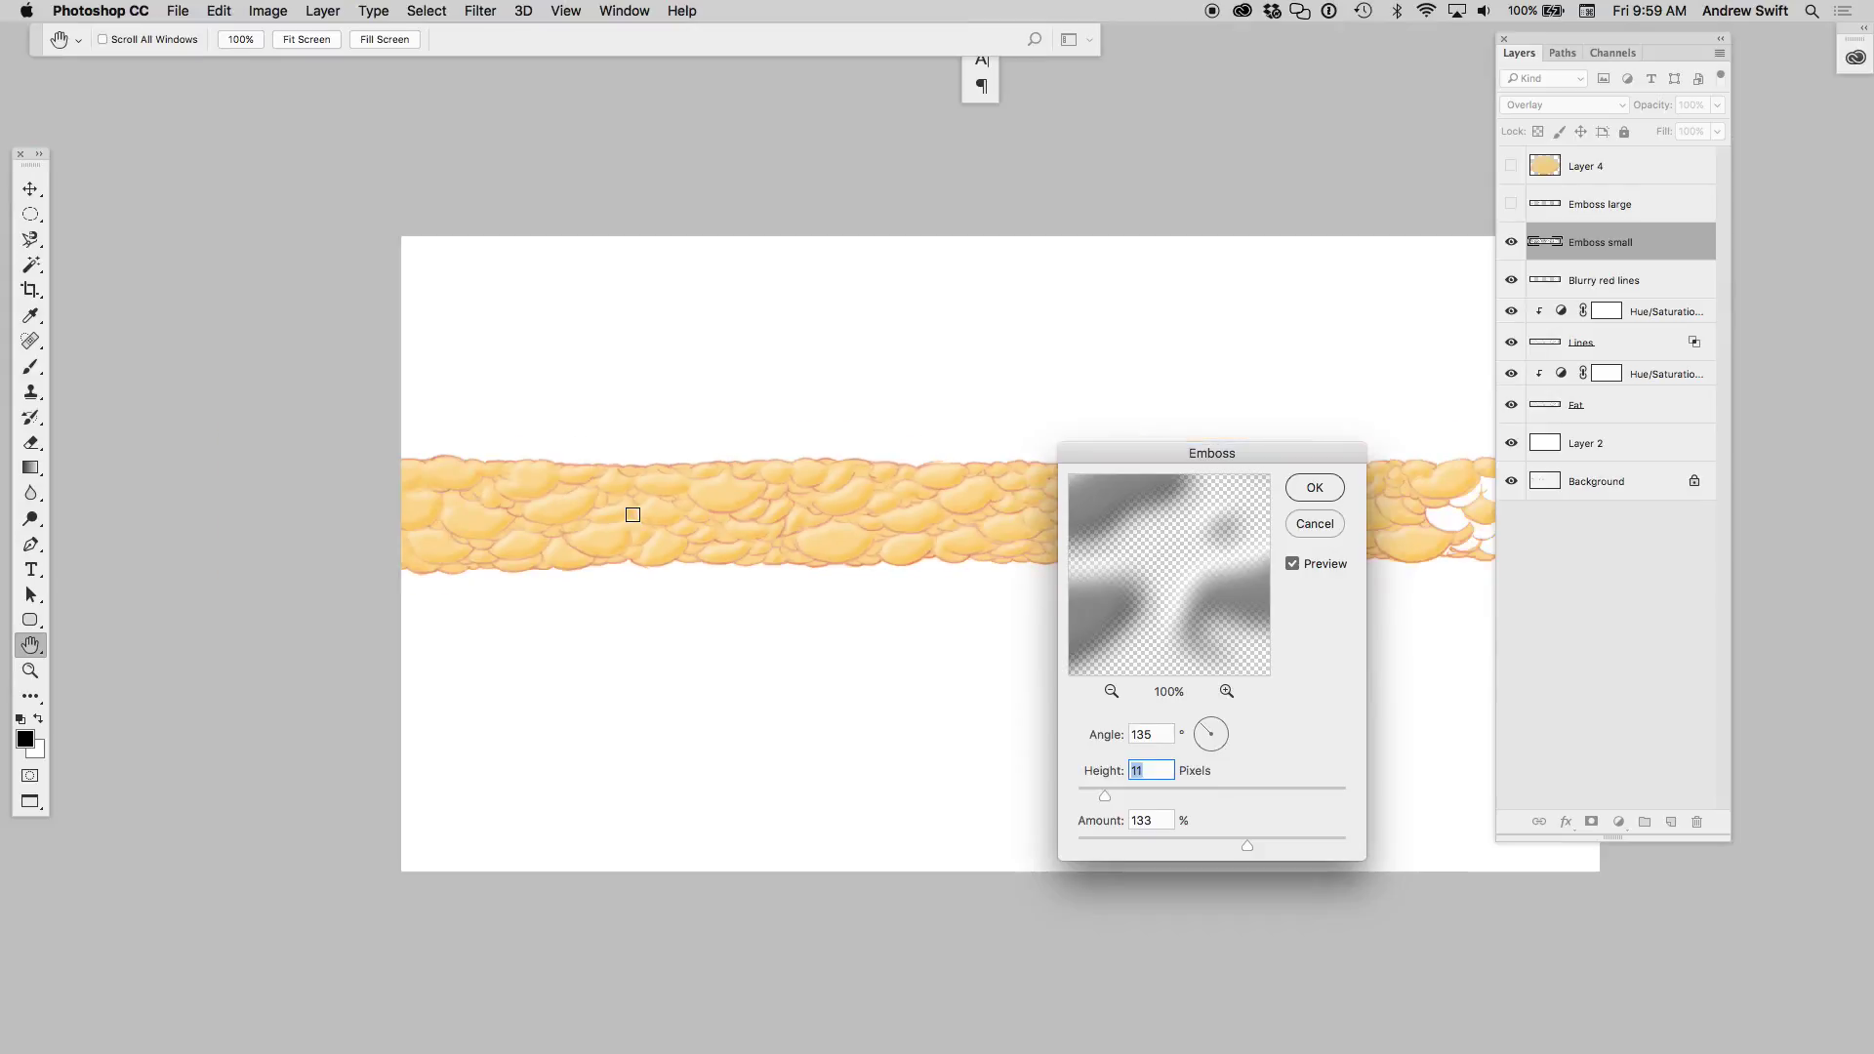
{"action": "left_click", "coordinate": [1318, 503]}
{"action": "left_click", "coordinate": [1181, 505], "text": "ctrl"}
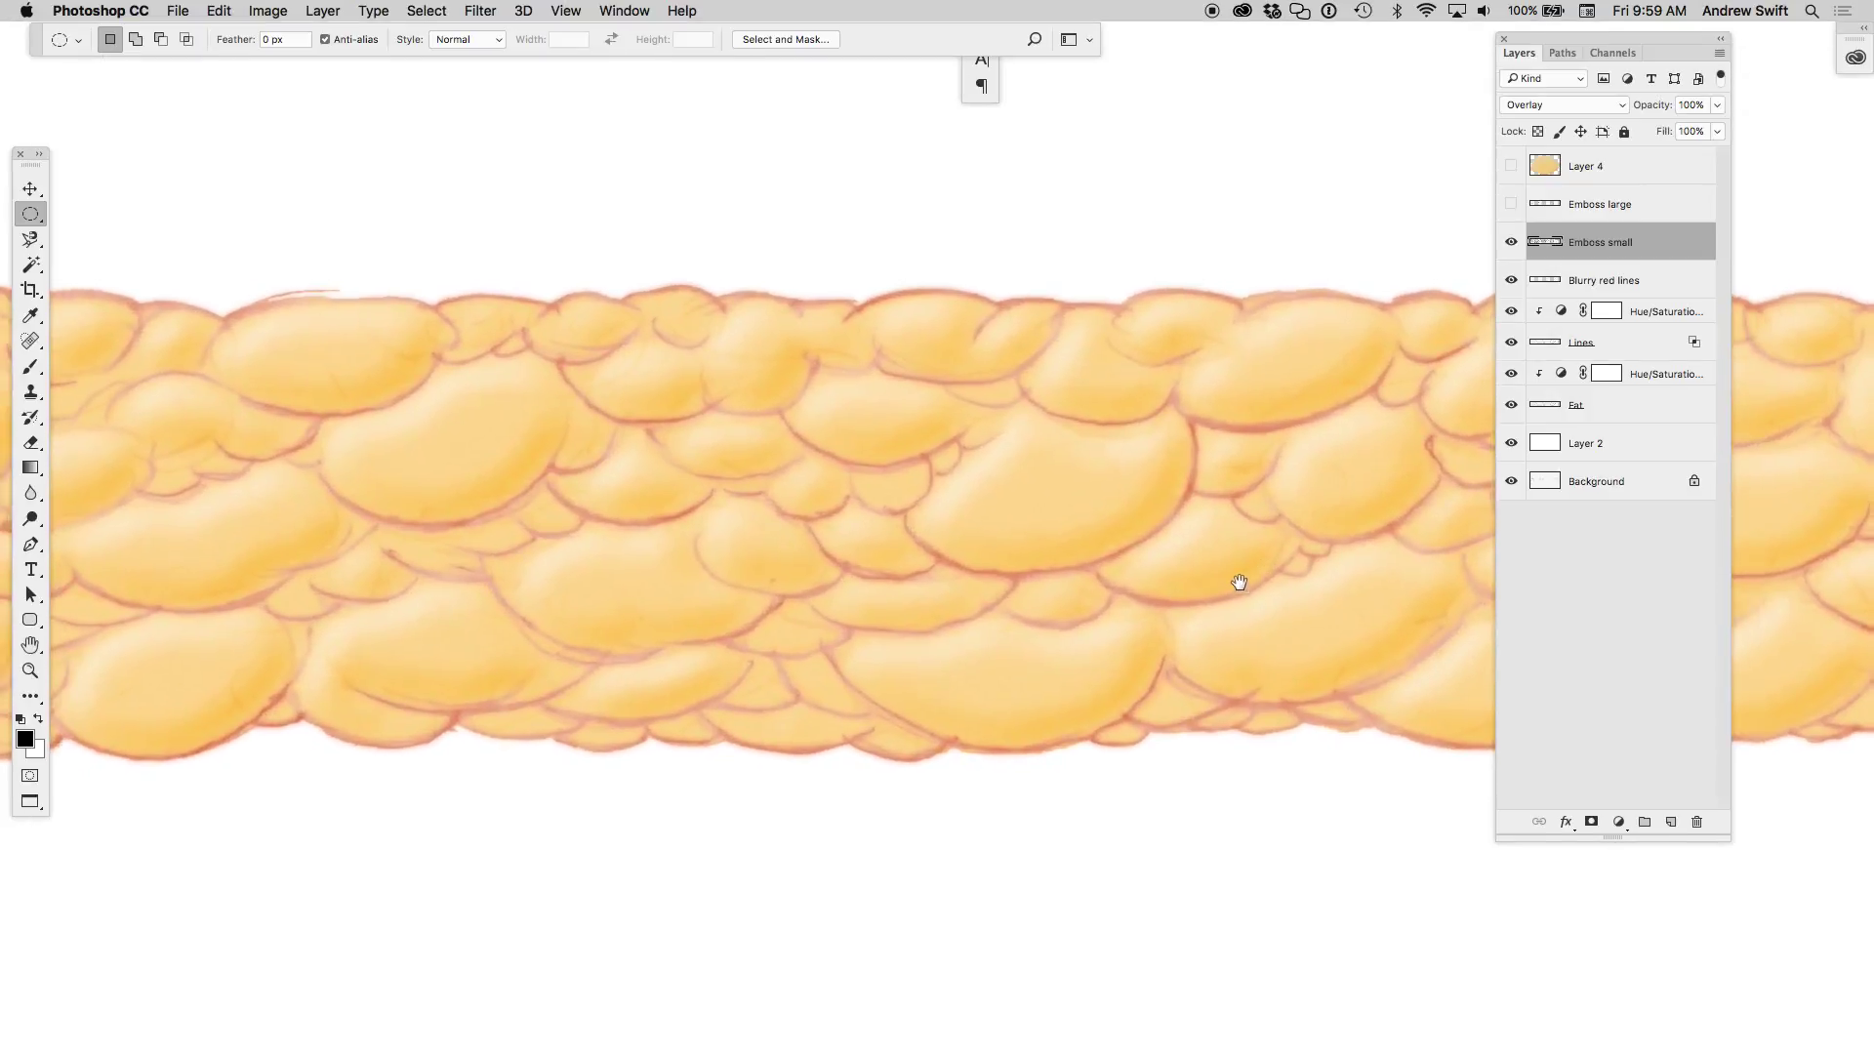
{"action": "left_click", "coordinate": [1240, 585], "text": "ctrl"}
{"action": "left_click_drag", "start_coordinate": [1271, 559], "coordinate": [1241, 569]}
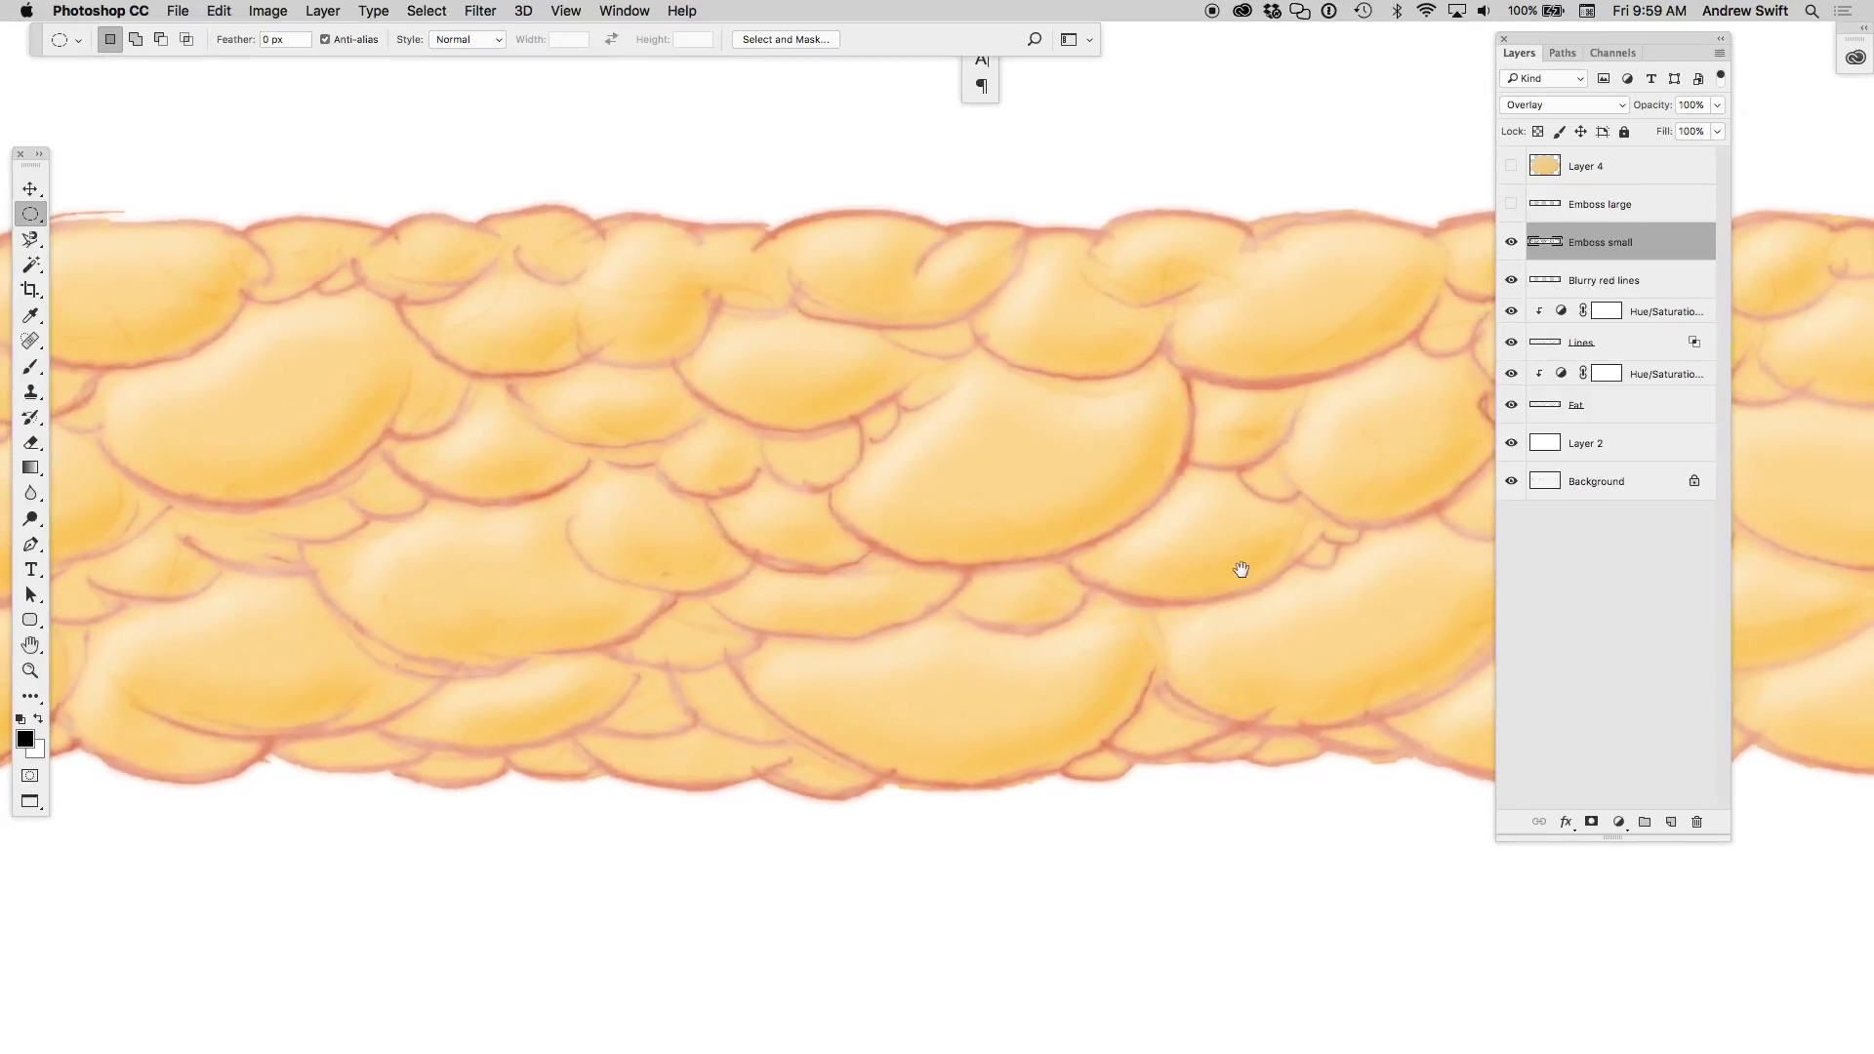
- Turn the Emboss large layer back on and zoom out to view the whole document
{"action": "left_click", "coordinate": [1512, 205]}
{"action": "left_click", "coordinate": [1109, 576], "text": "ctrl+alt"}
{"action": "left_click", "coordinate": [1109, 639], "text": "ctrl+alt"}
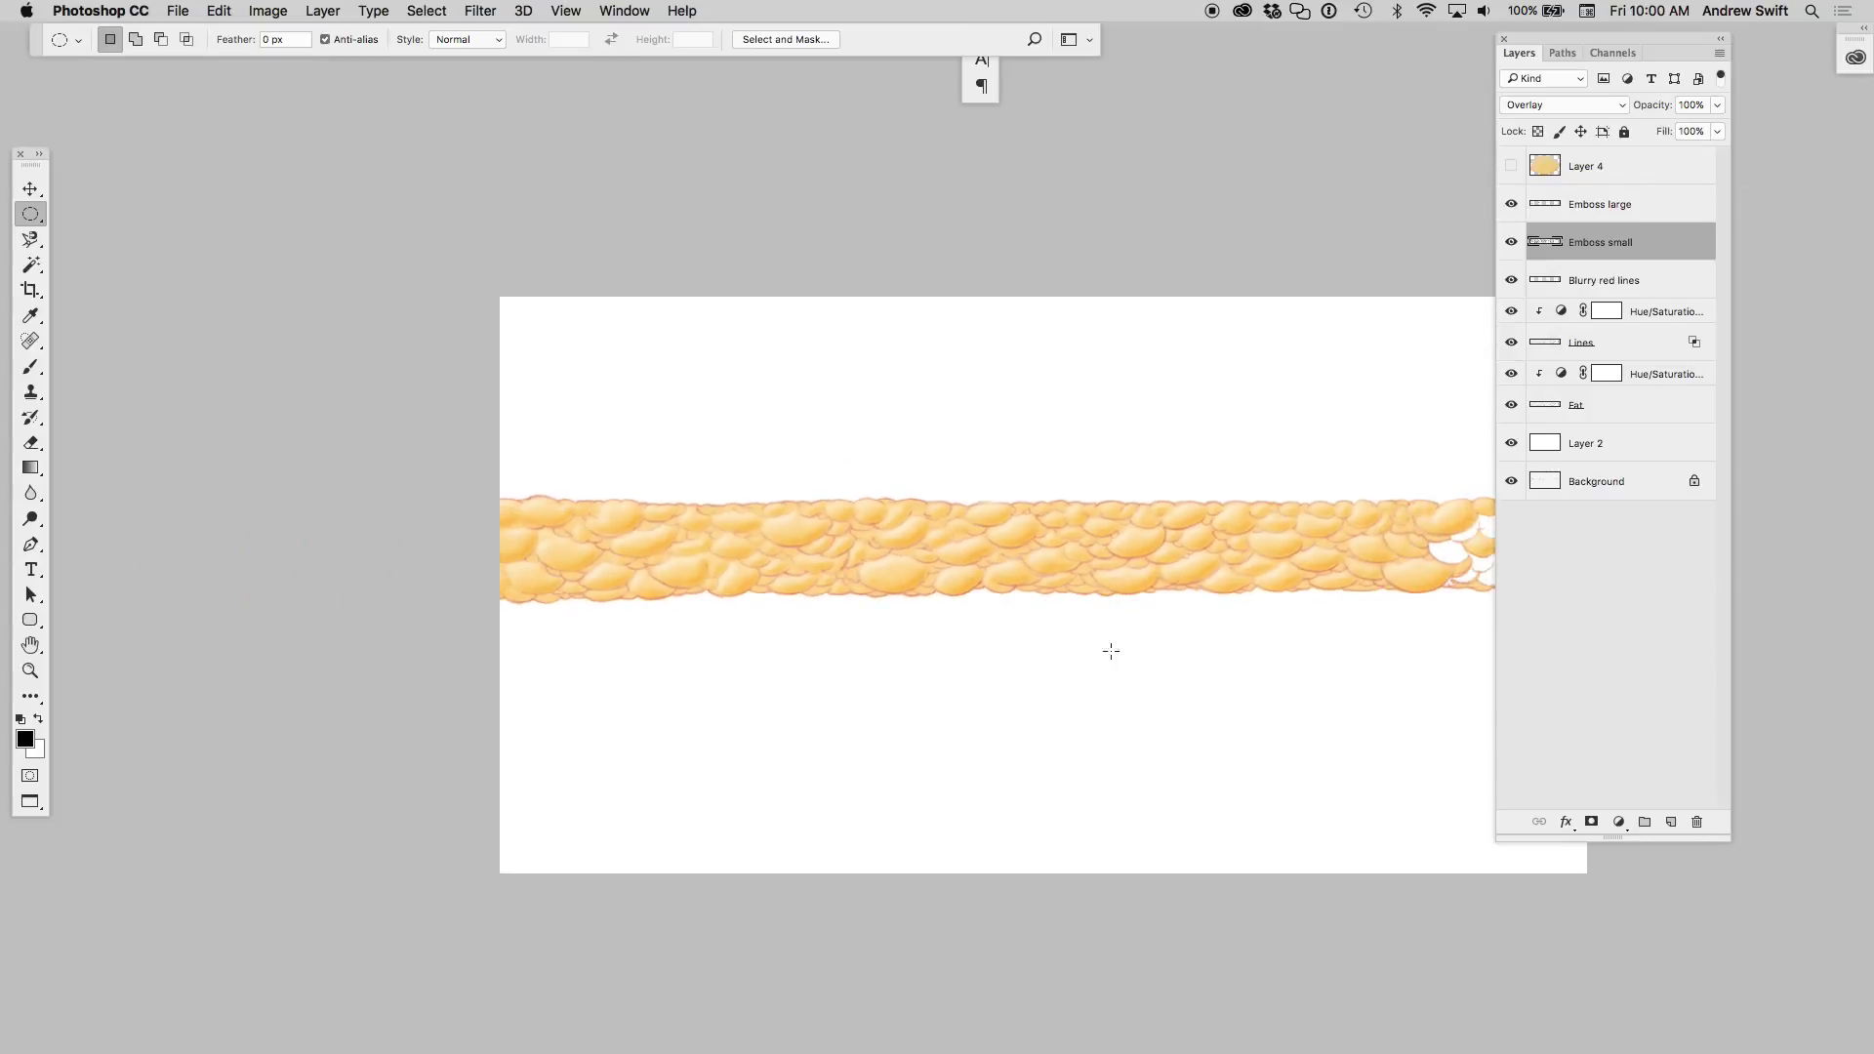
{"action": "scroll", "coordinate": [1158, 577], "scroll_direction": "up", "scroll_amount": 1}
{"action": "scroll", "coordinate": [1201, 576], "scroll_direction": "up", "scroll_amount": 5}
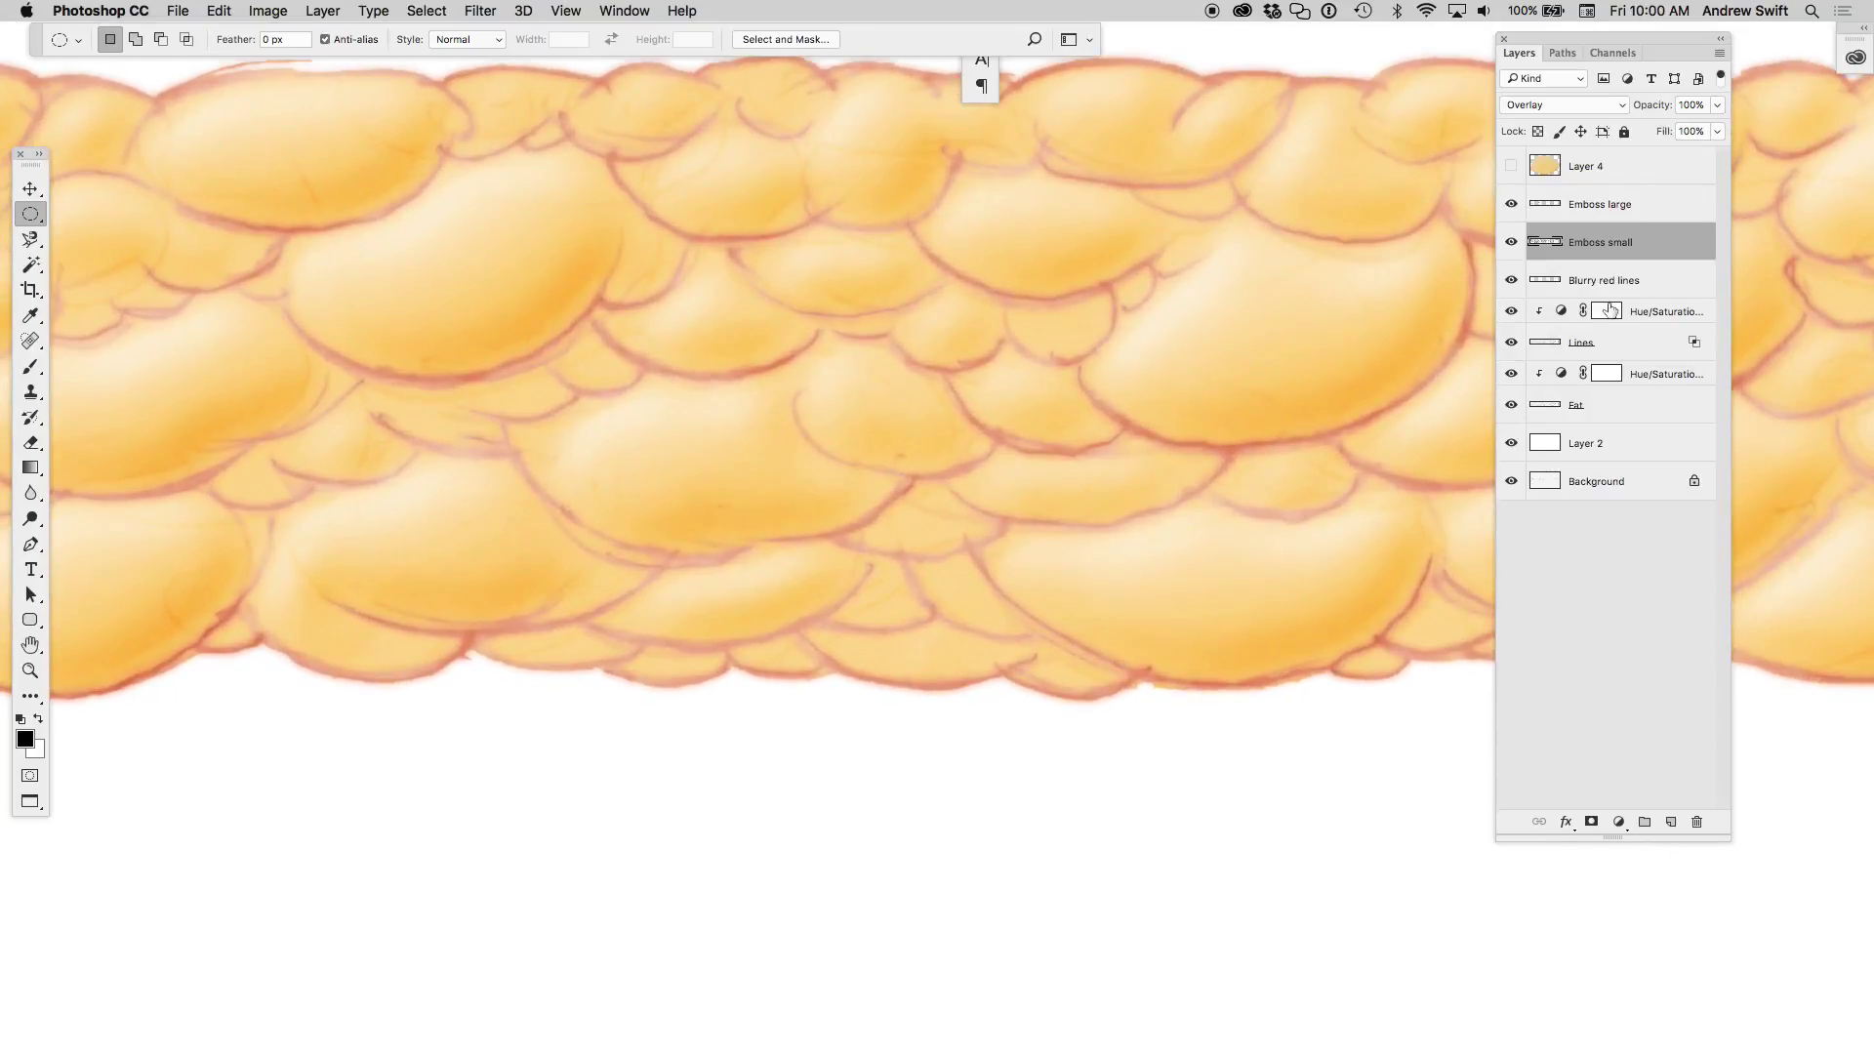
- Hide the Blurry red lines layer and both Emboss layers
{"action": "left_click", "coordinate": [1621, 283]}
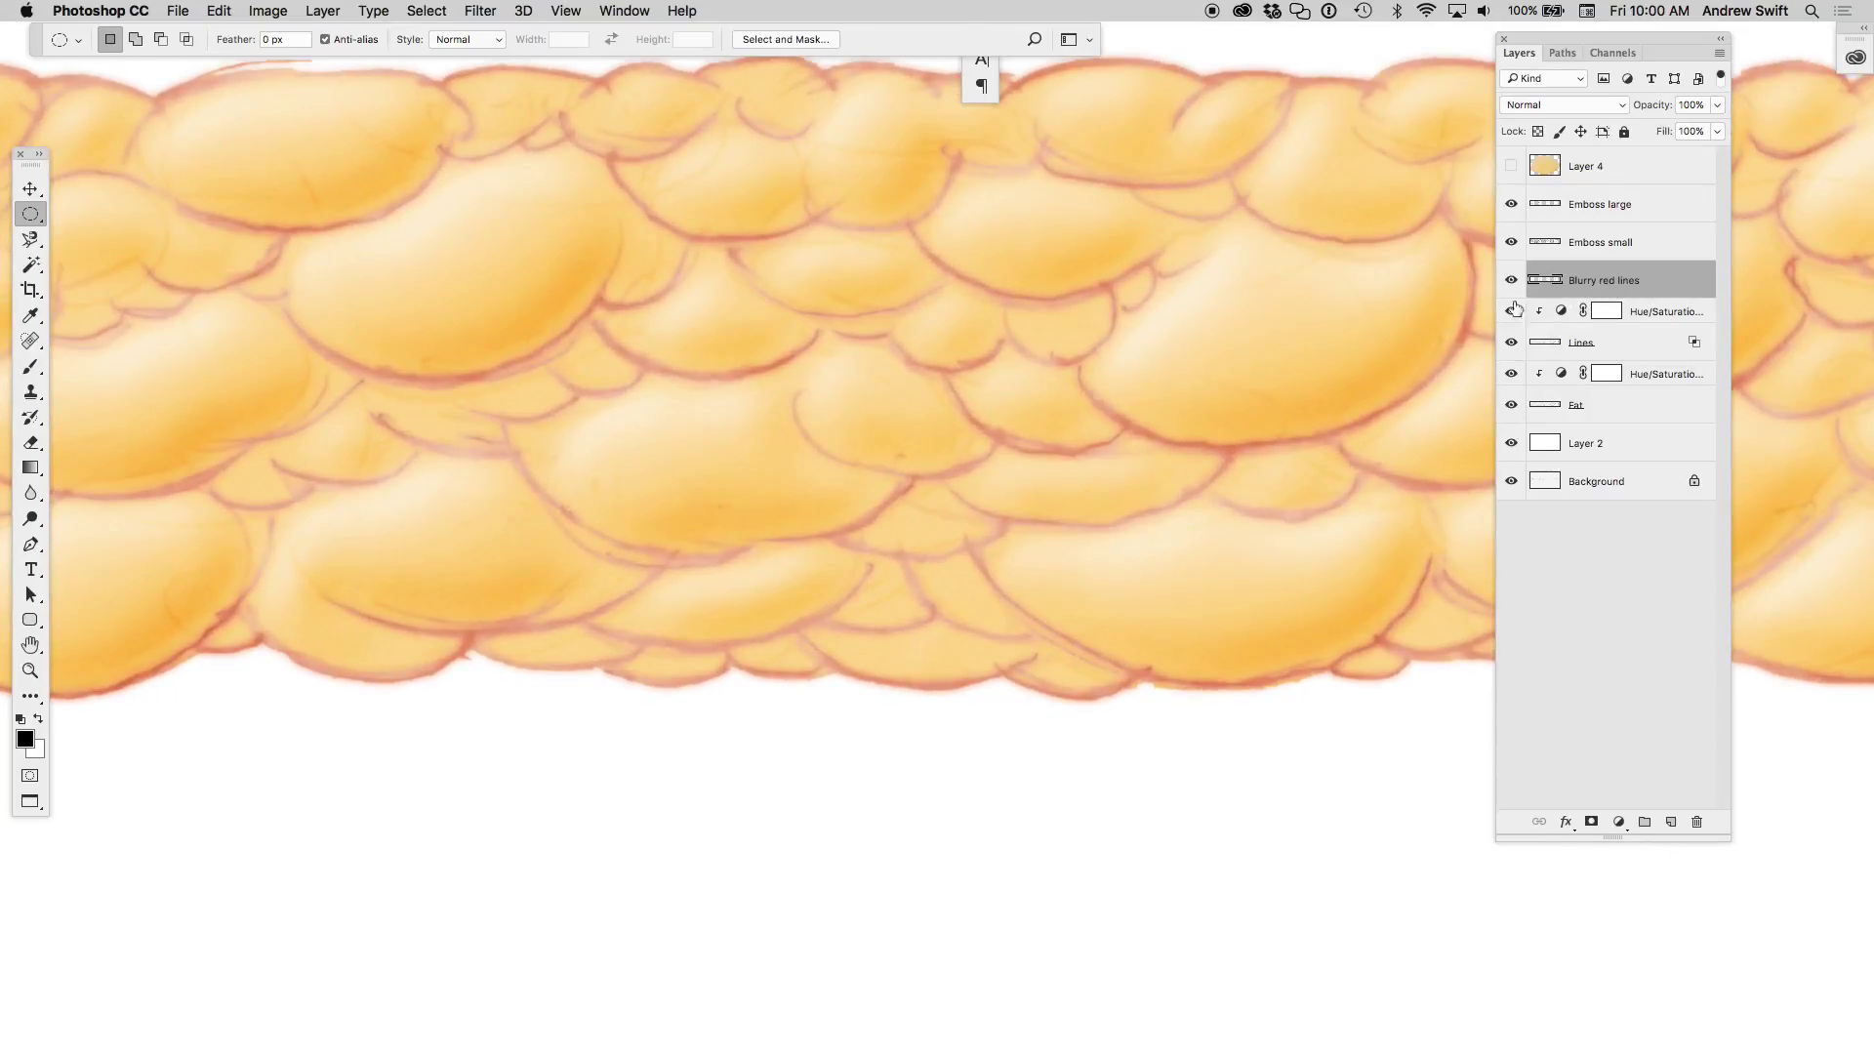
{"action": "left_click", "coordinate": [1511, 280]}
{"action": "left_click", "coordinate": [1511, 286]}
{"action": "left_click", "coordinate": [1510, 283]}
{"action": "left_click_drag", "start_coordinate": [1511, 280], "coordinate": [1512, 205]}
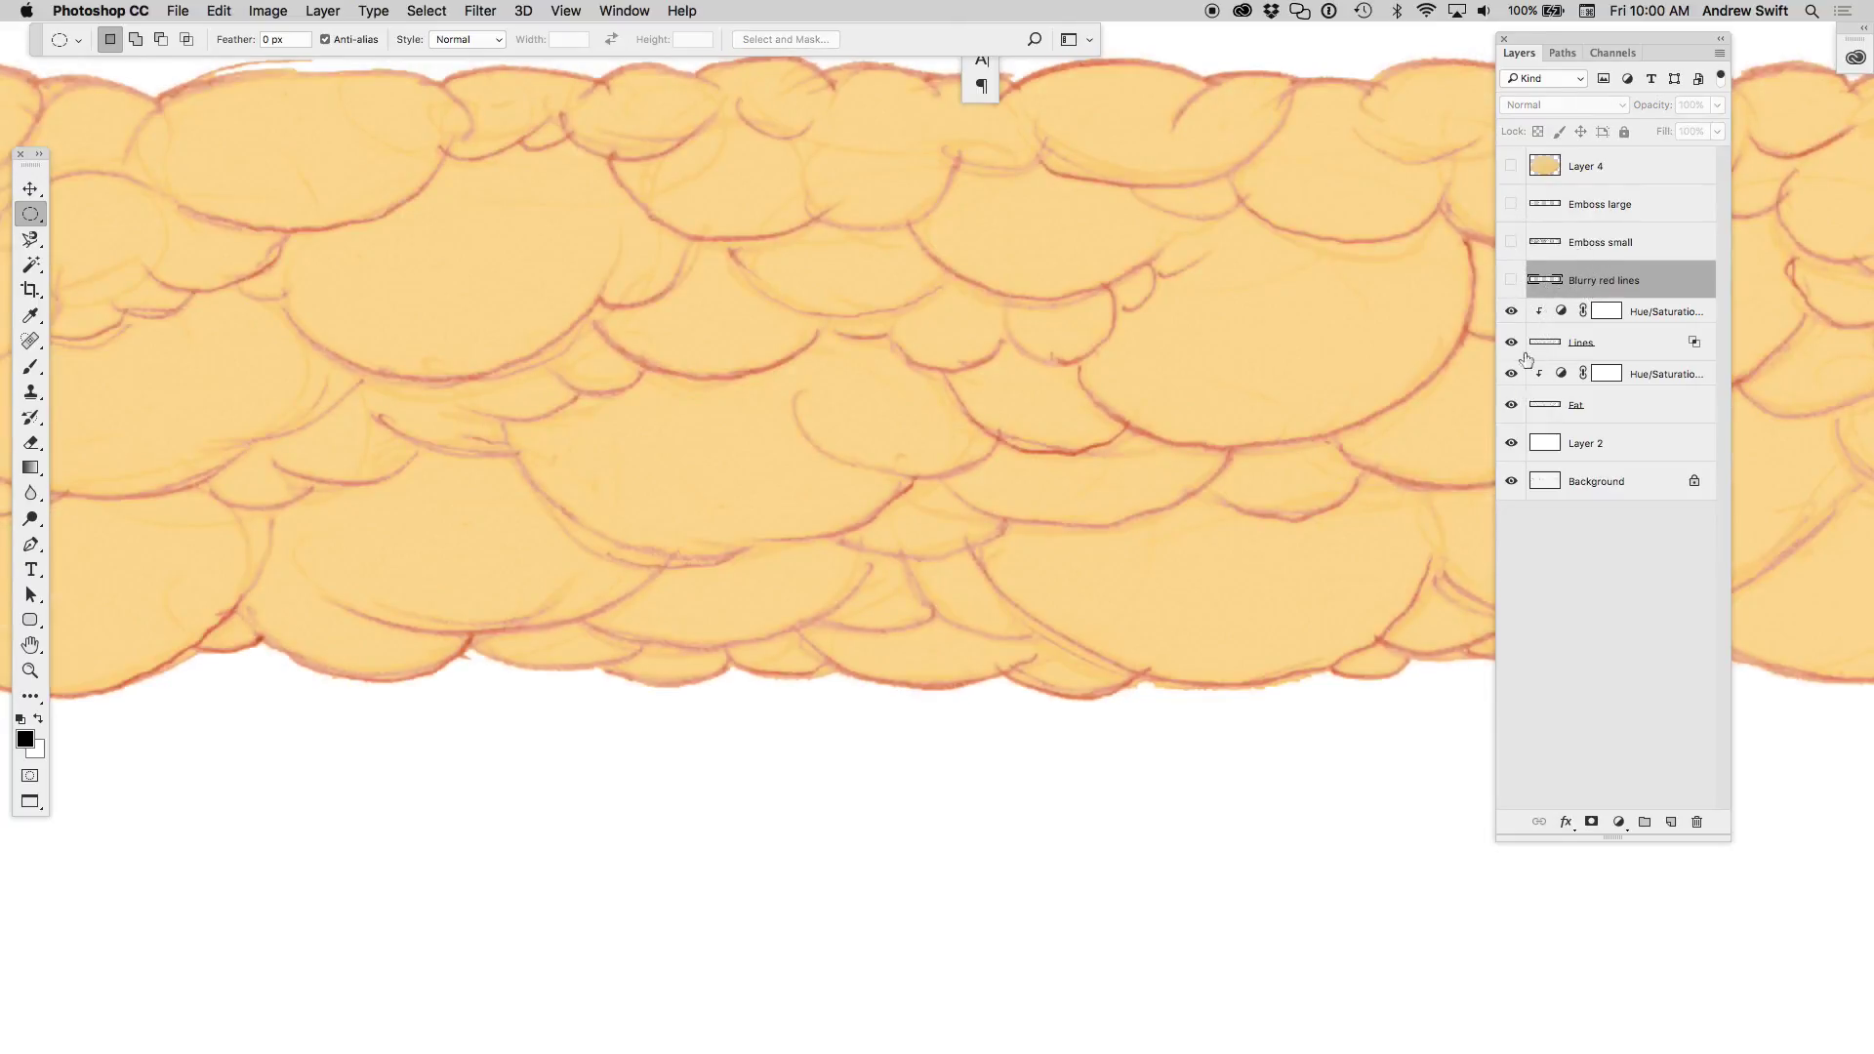
- Duplicate the Fat layer as 'Backup' with a hide-all black mask
{"action": "left_click_drag", "start_coordinate": [1613, 418], "coordinate": [1626, 461]}
{"action": "double_click", "coordinate": [1594, 483]}
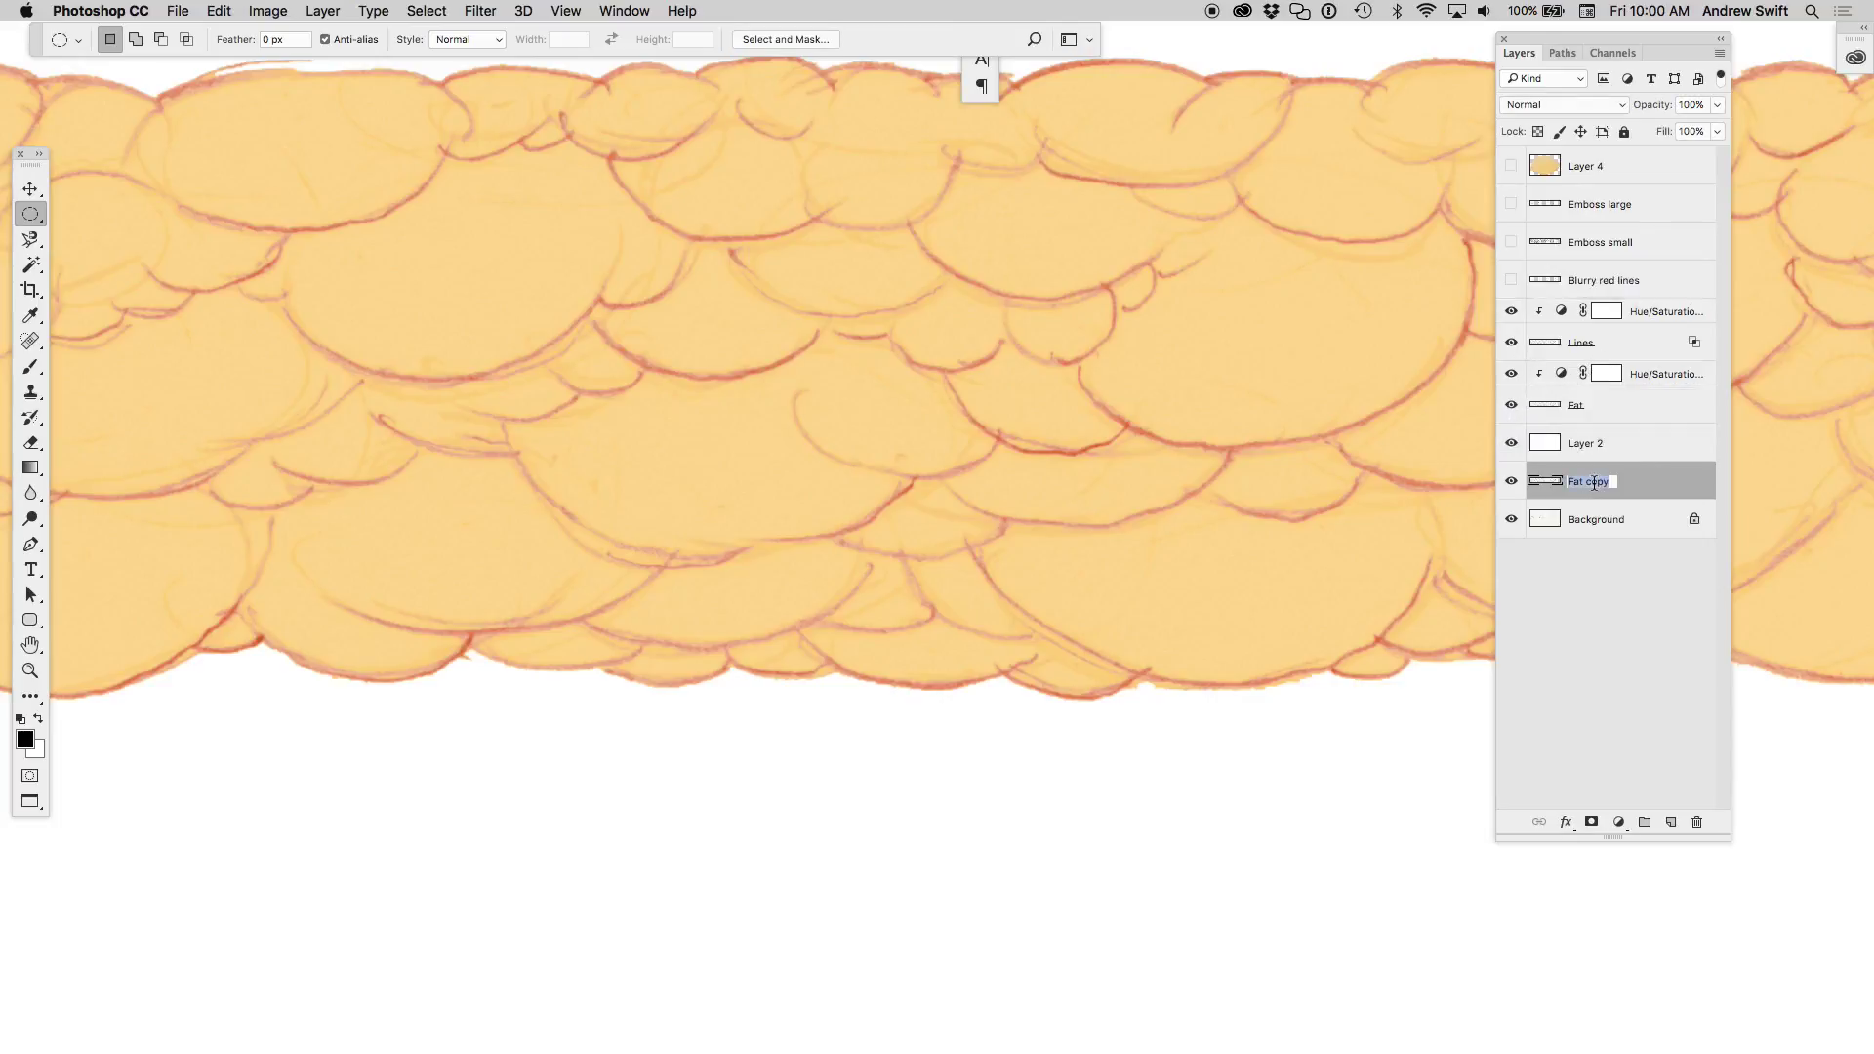
{"action": "type", "text": "Backup"}
{"action": "key", "text": "Return"}
{"action": "left_click", "coordinate": [1591, 821], "text": "alt"}
- Merge Layer 2 down into the Background layer
{"action": "left_click", "coordinate": [1624, 445]}
{"action": "left_click_drag", "start_coordinate": [1624, 445], "coordinate": [1601, 501]}
{"action": "key", "text": "super+e"}
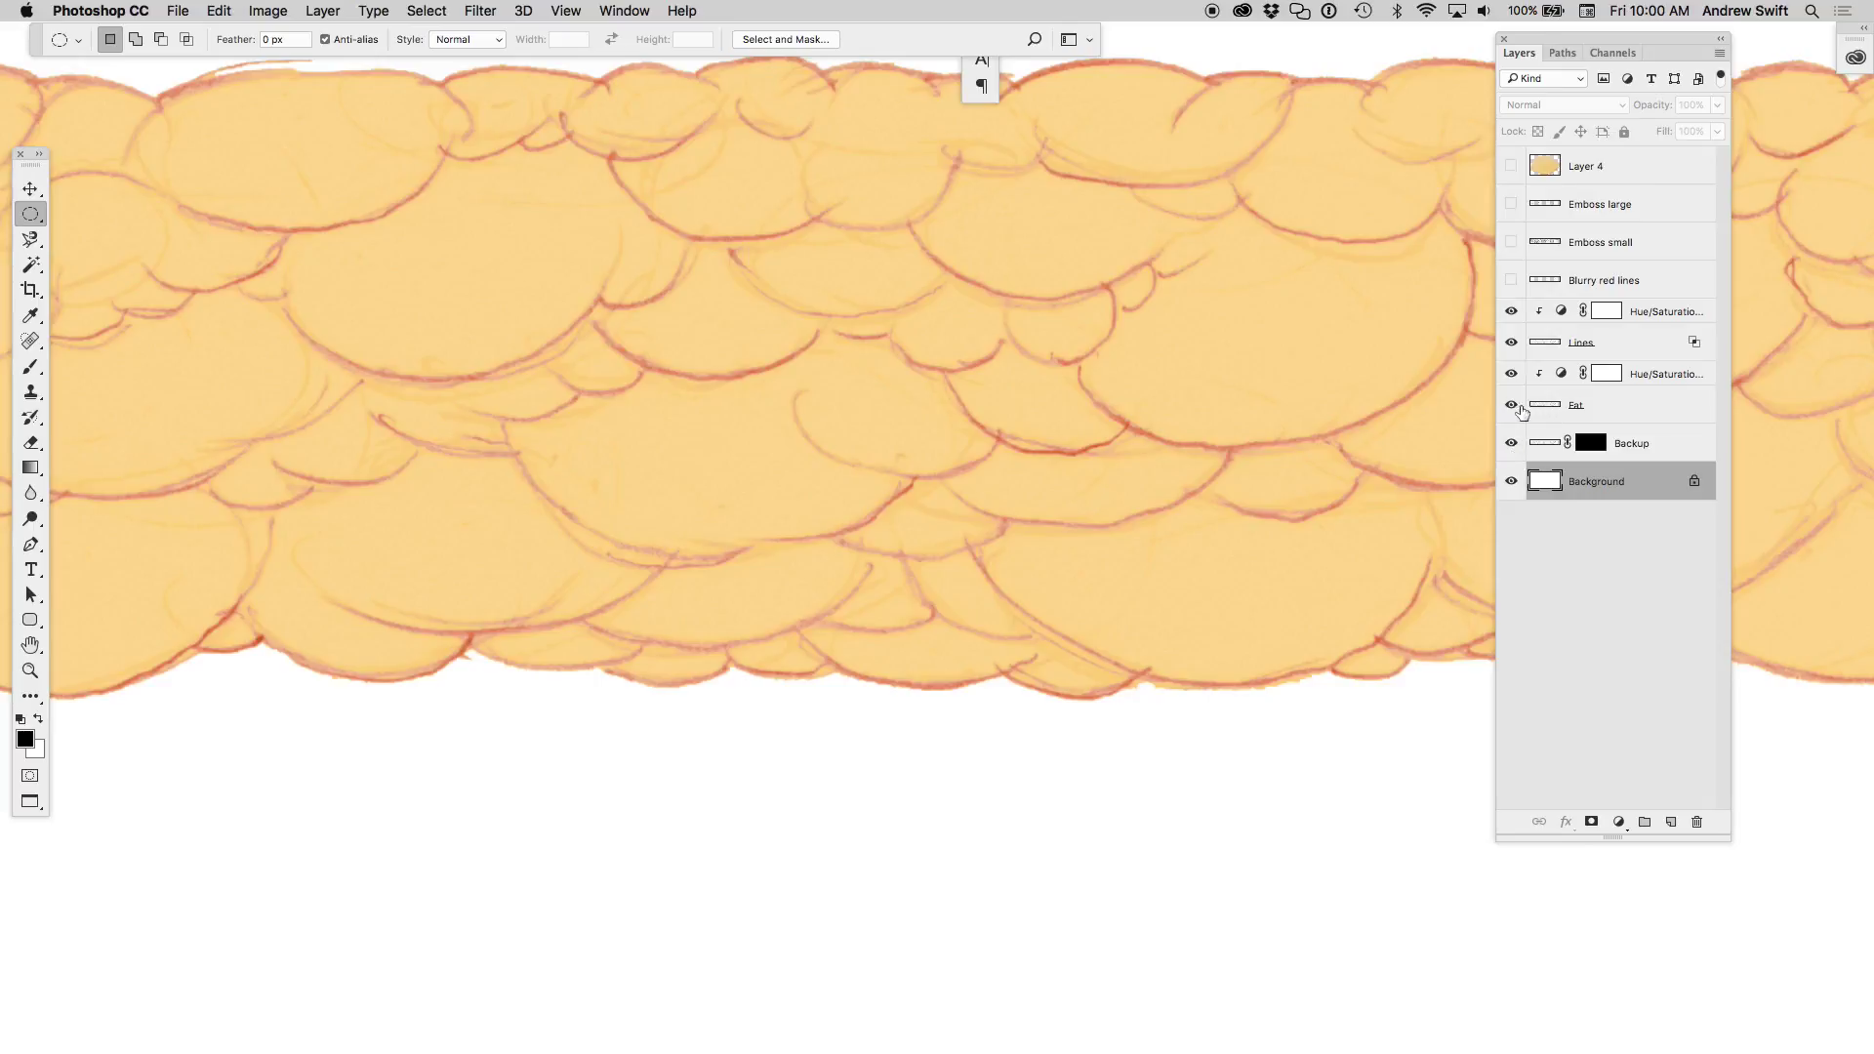
- Zoom in on the sketch and isolate the Fat layer's pencil lines
{"action": "left_click", "coordinate": [1511, 311]}
{"action": "left_click", "coordinate": [1511, 342]}
{"action": "left_click_drag", "start_coordinate": [1512, 311], "coordinate": [1511, 344]}
{"action": "key", "text": "super+equal"}
{"action": "left_click_drag", "start_coordinate": [934, 468], "coordinate": [973, 569]}
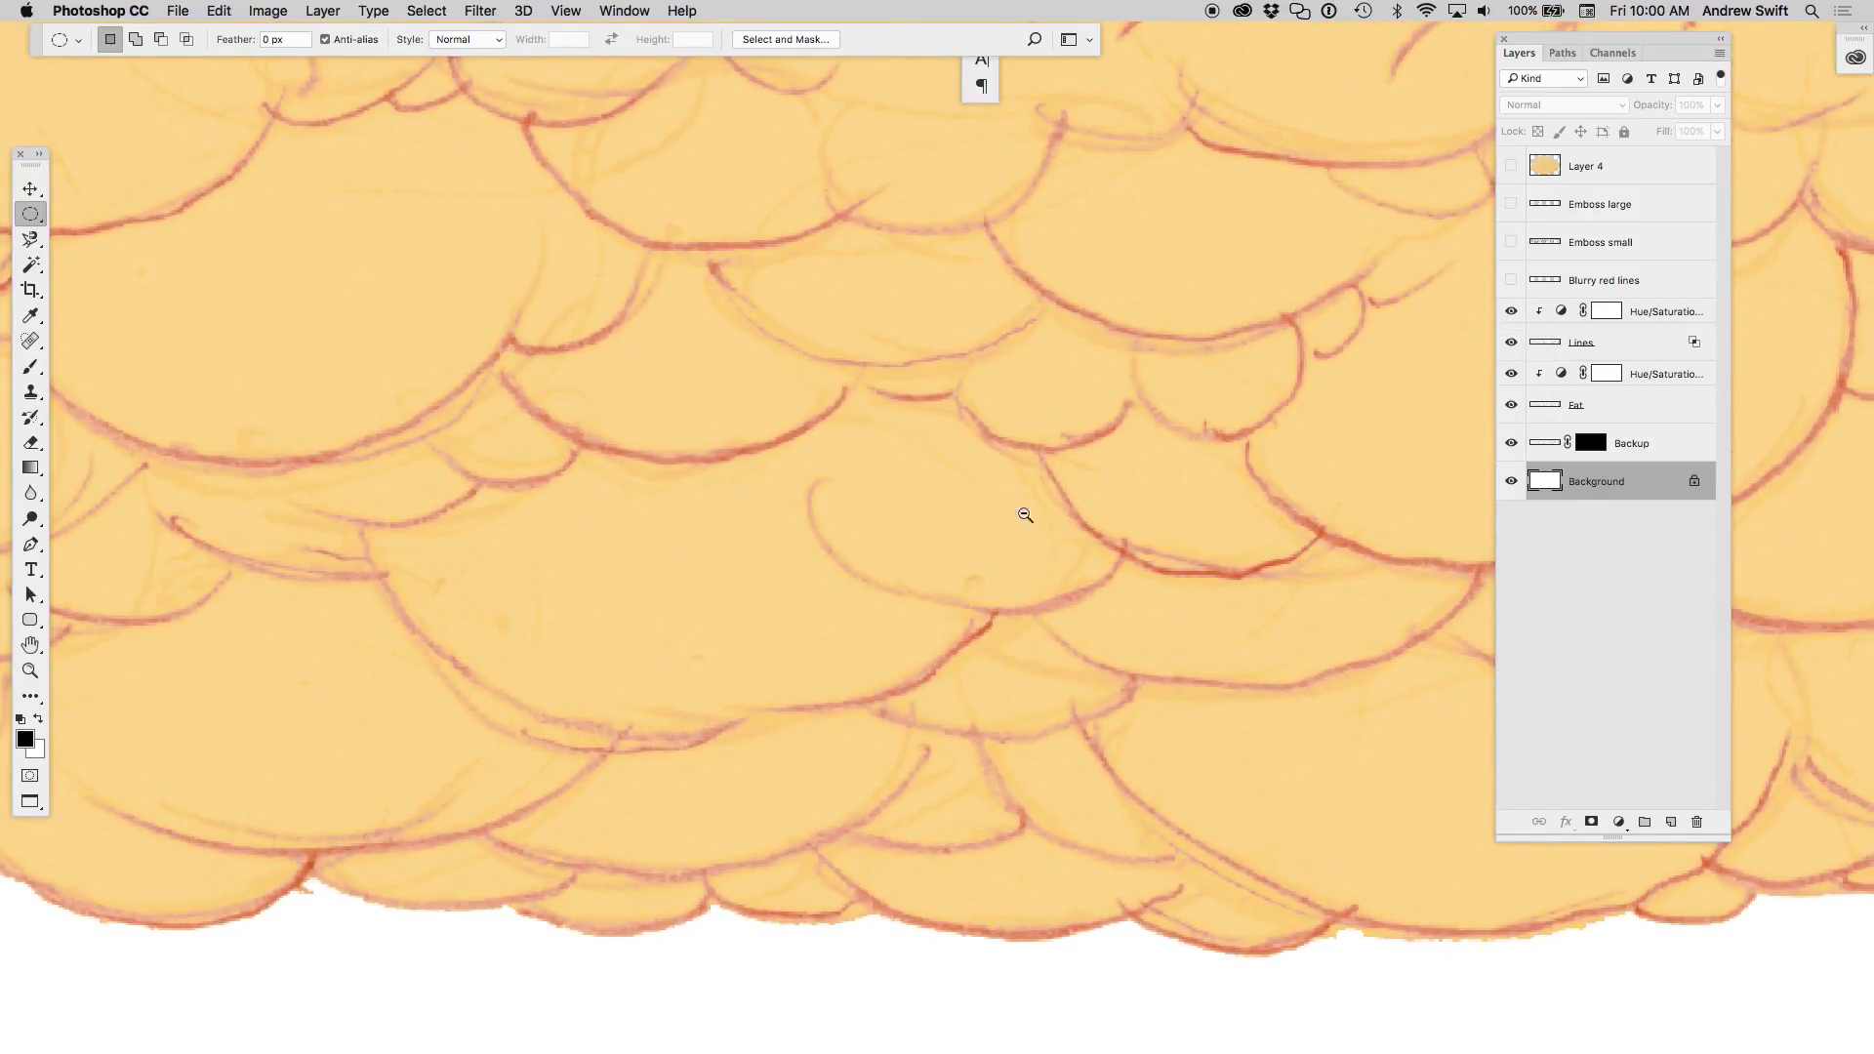
{"action": "left_click", "coordinate": [1511, 342], "text": "alt"}
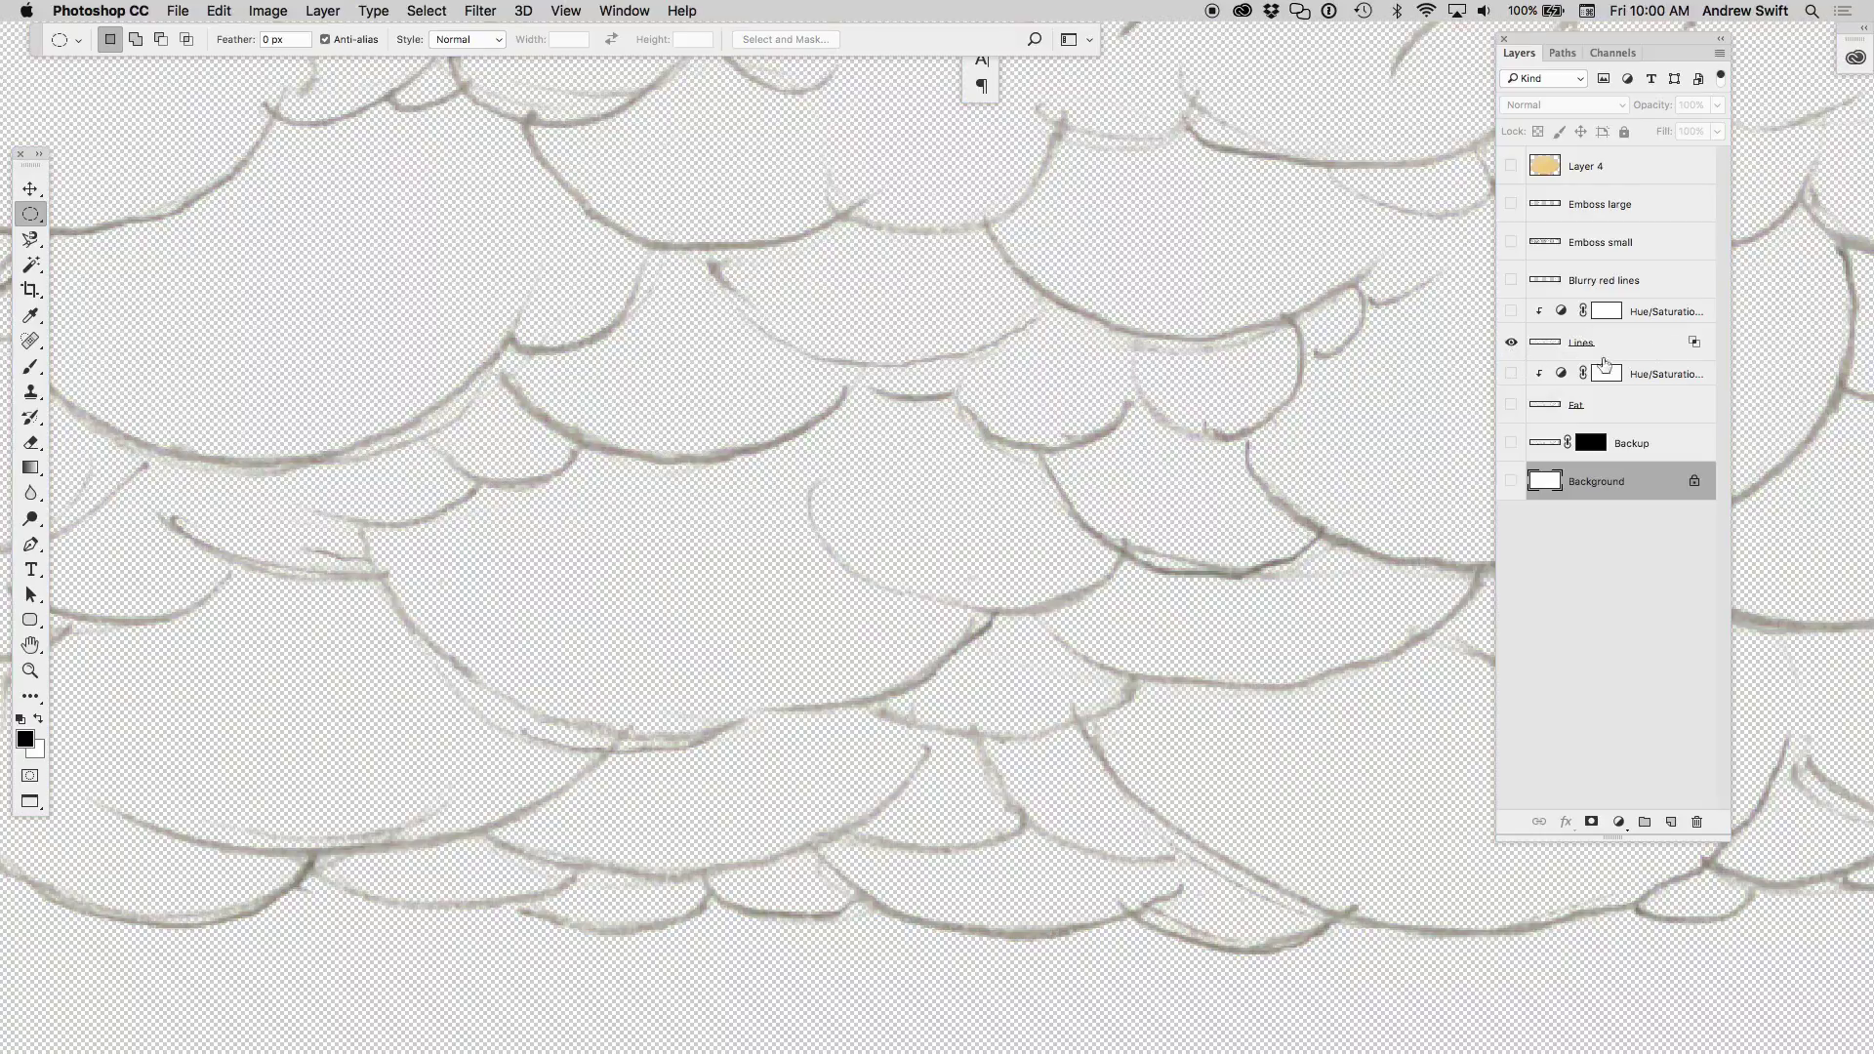
{"action": "left_click", "coordinate": [1511, 404], "text": "alt"}
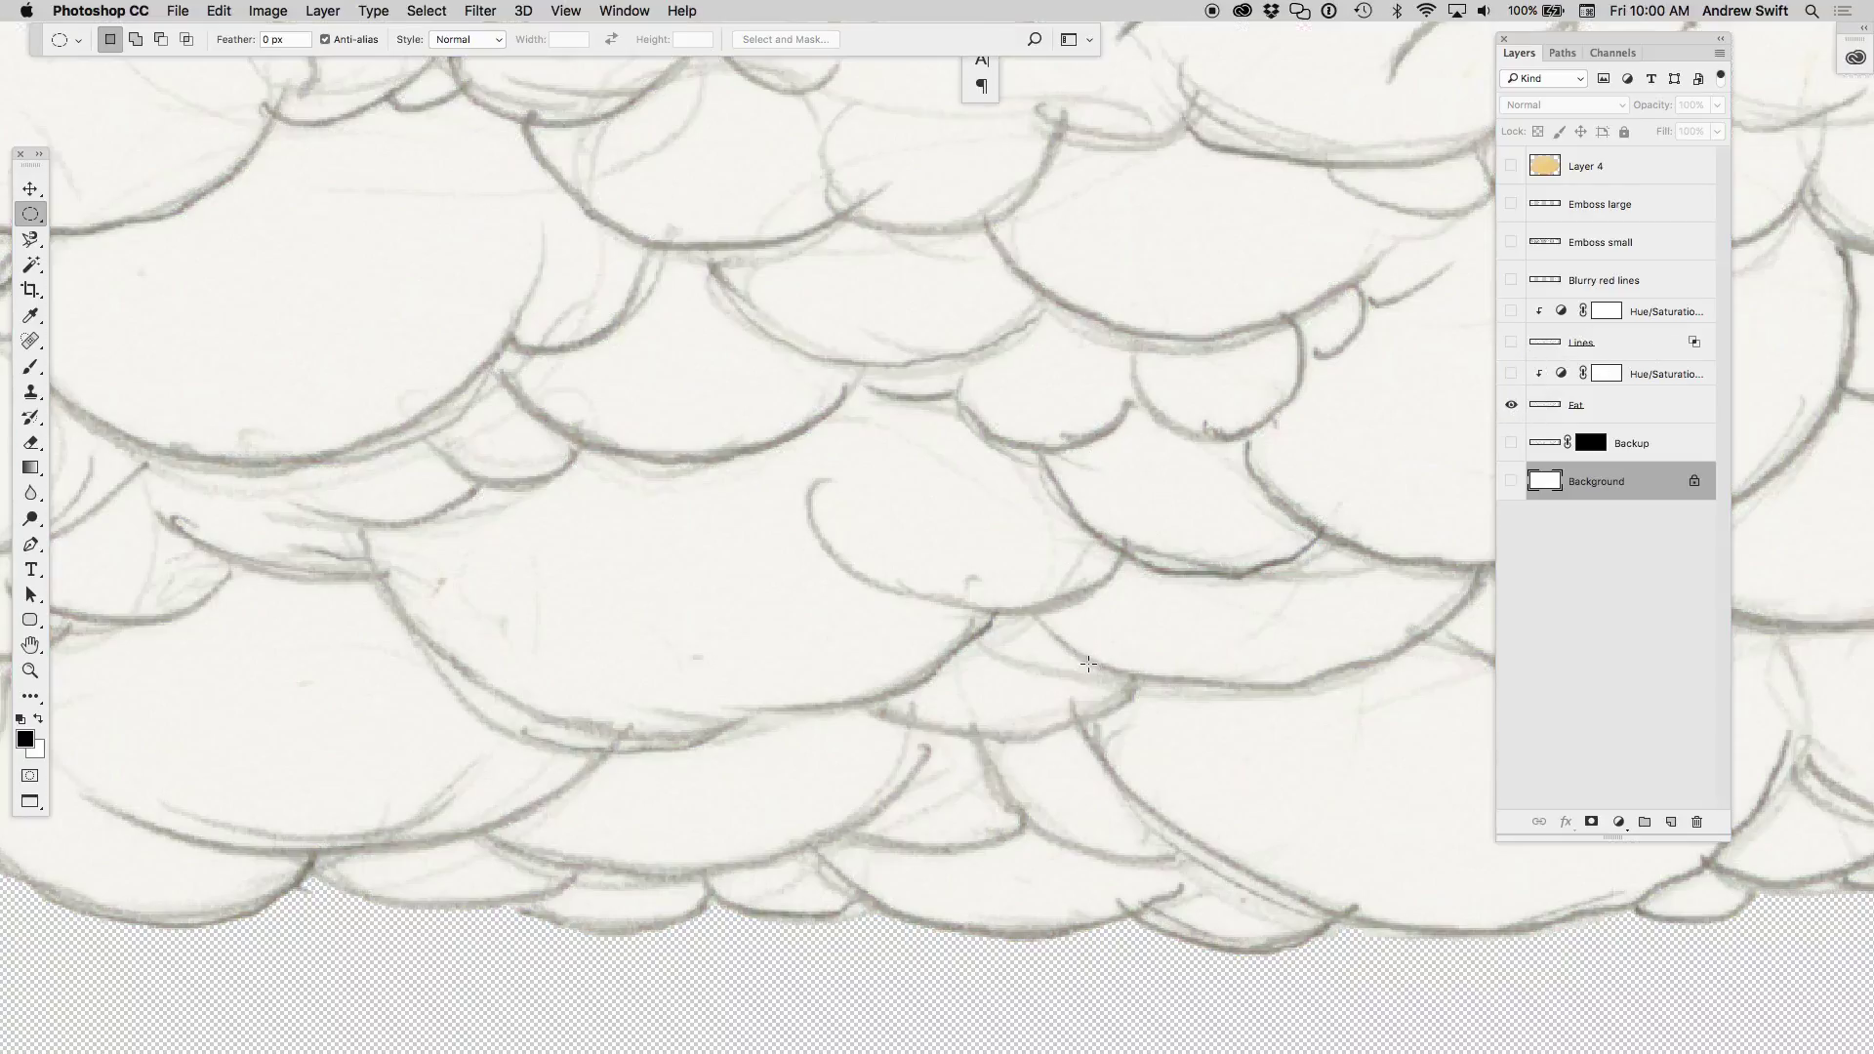
- Select the sketch lines with Color Range and view them as a quick mask
{"action": "left_click", "coordinate": [403, 8]}
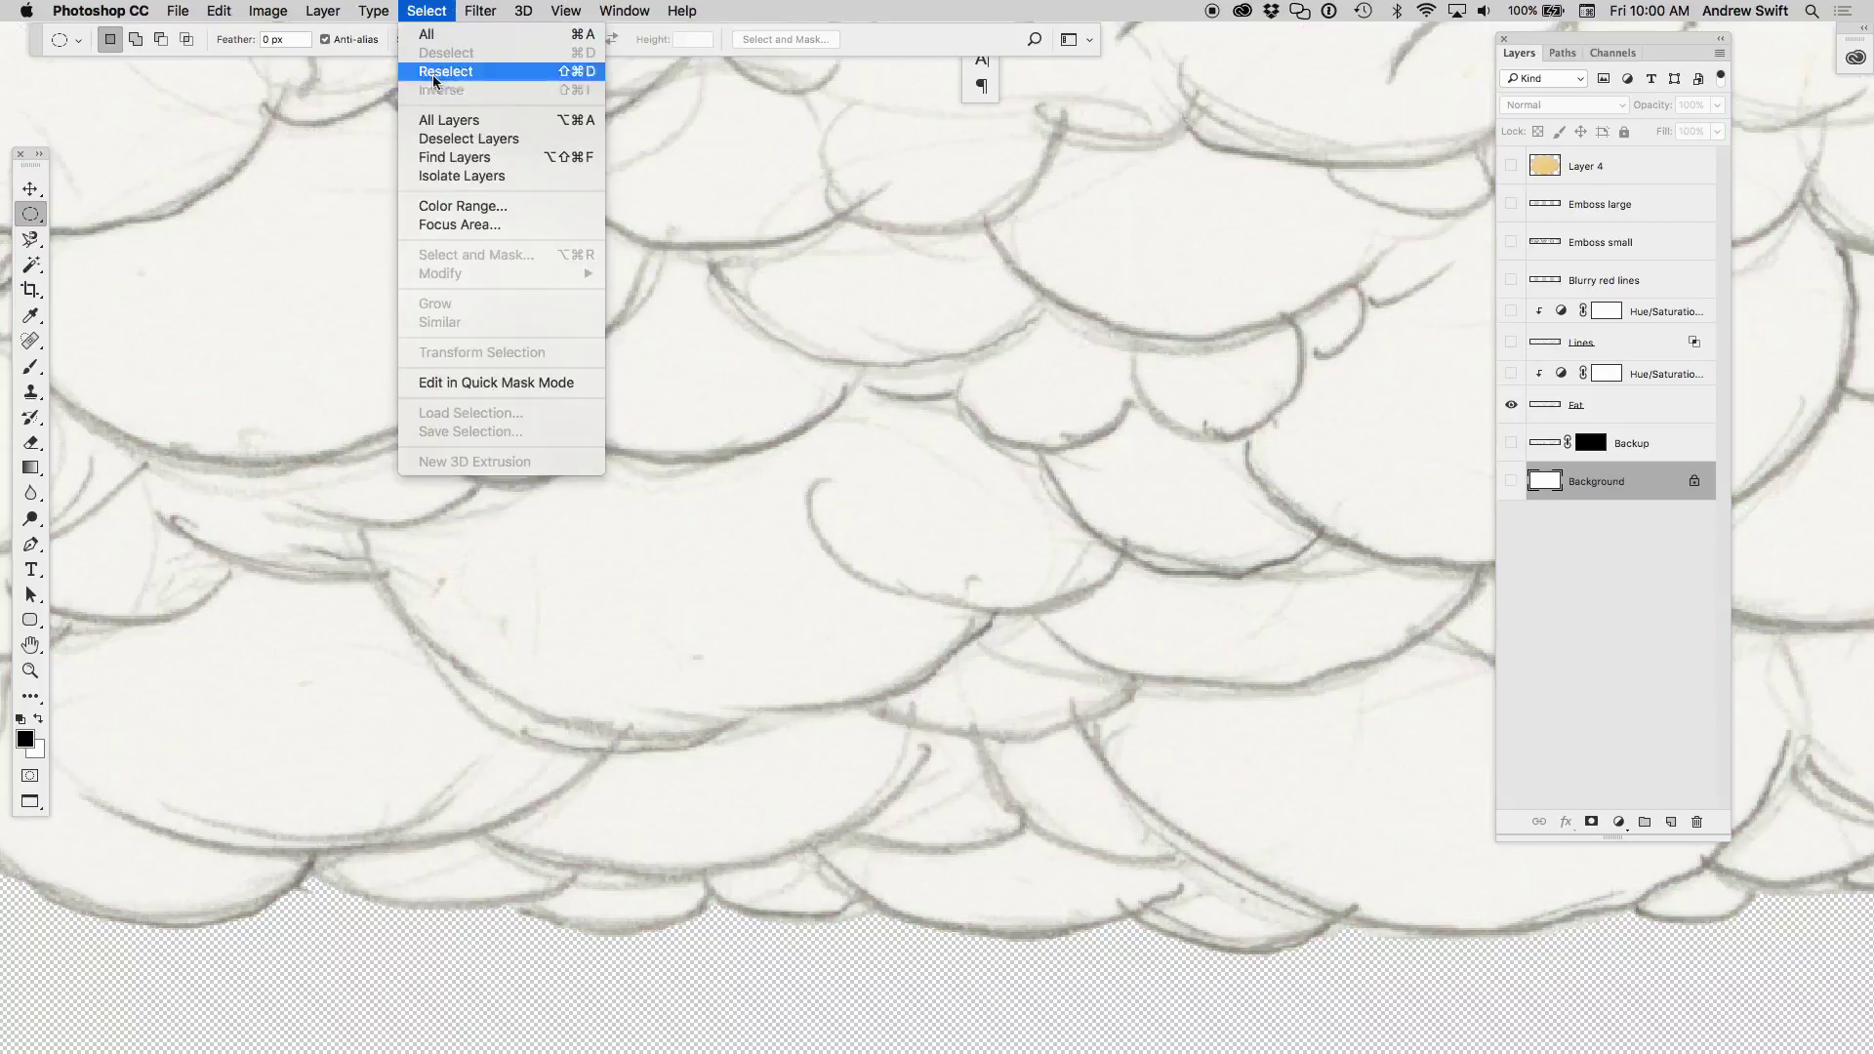
{"action": "left_click", "coordinate": [497, 201]}
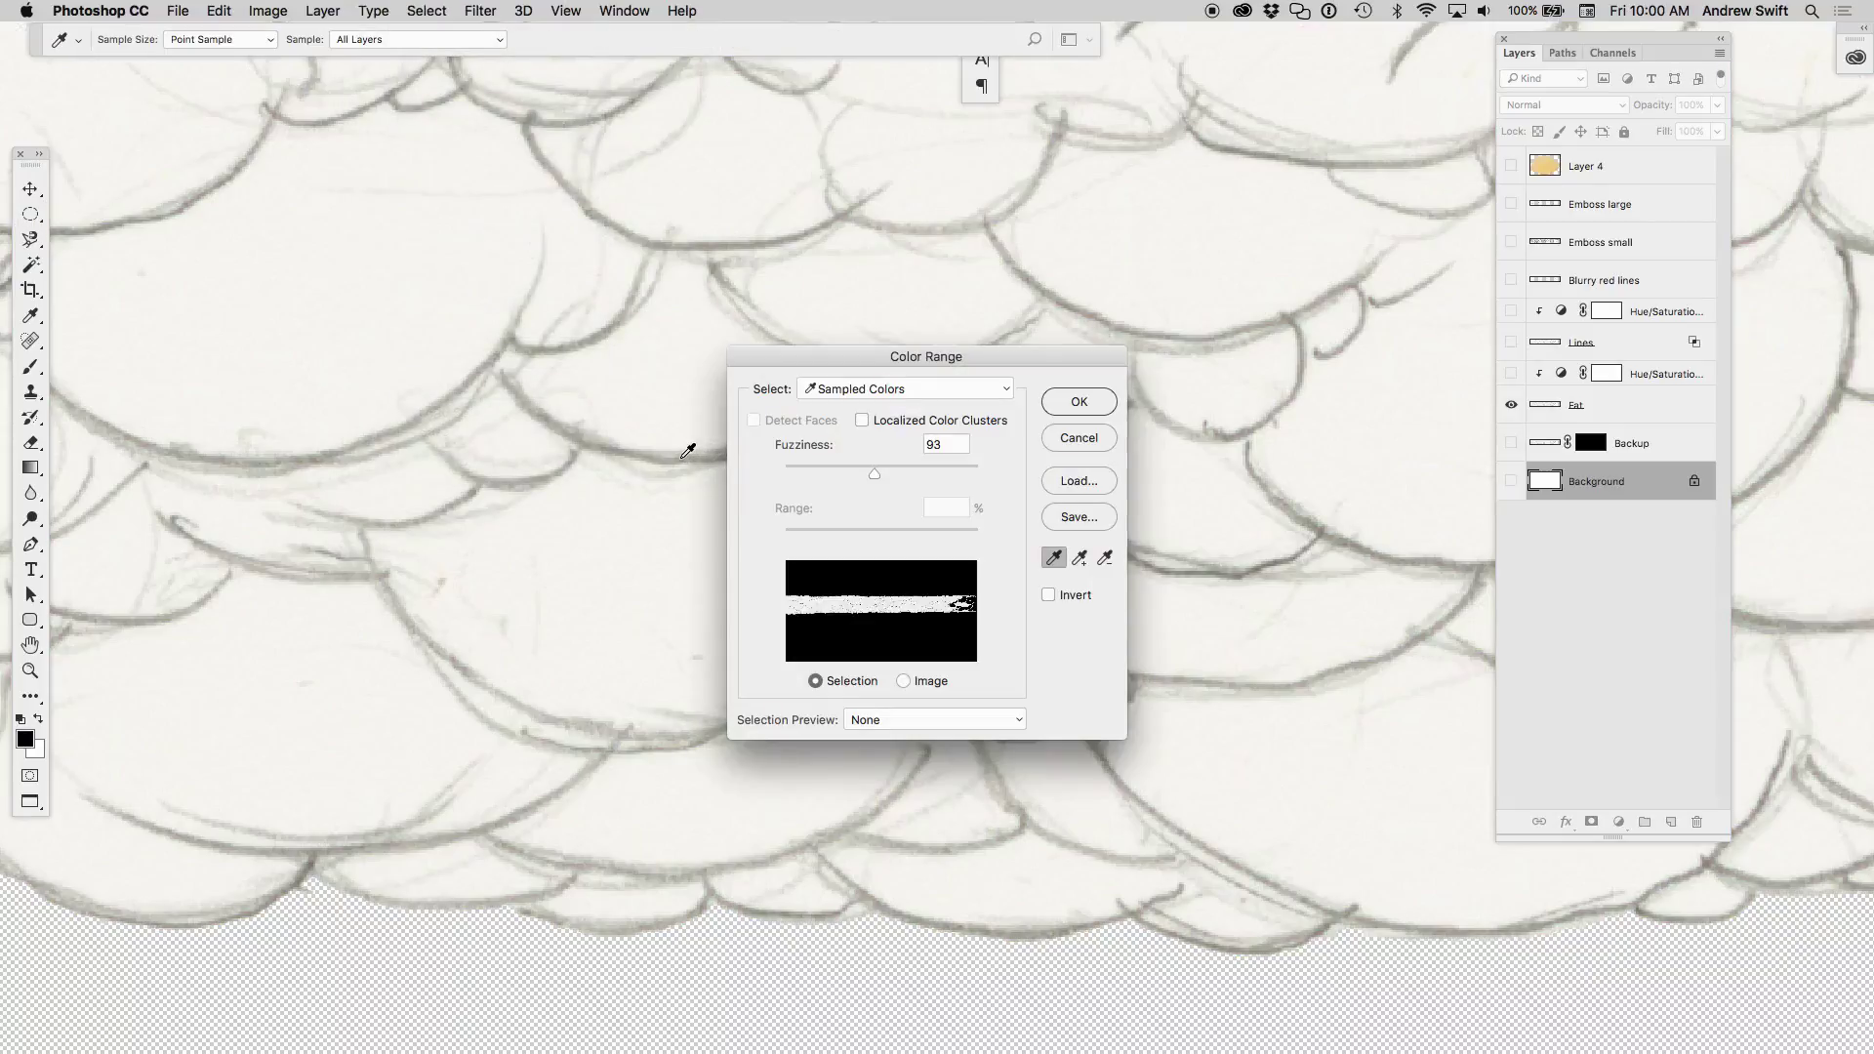
{"action": "left_click_drag", "start_coordinate": [799, 376], "coordinate": [1029, 390]}
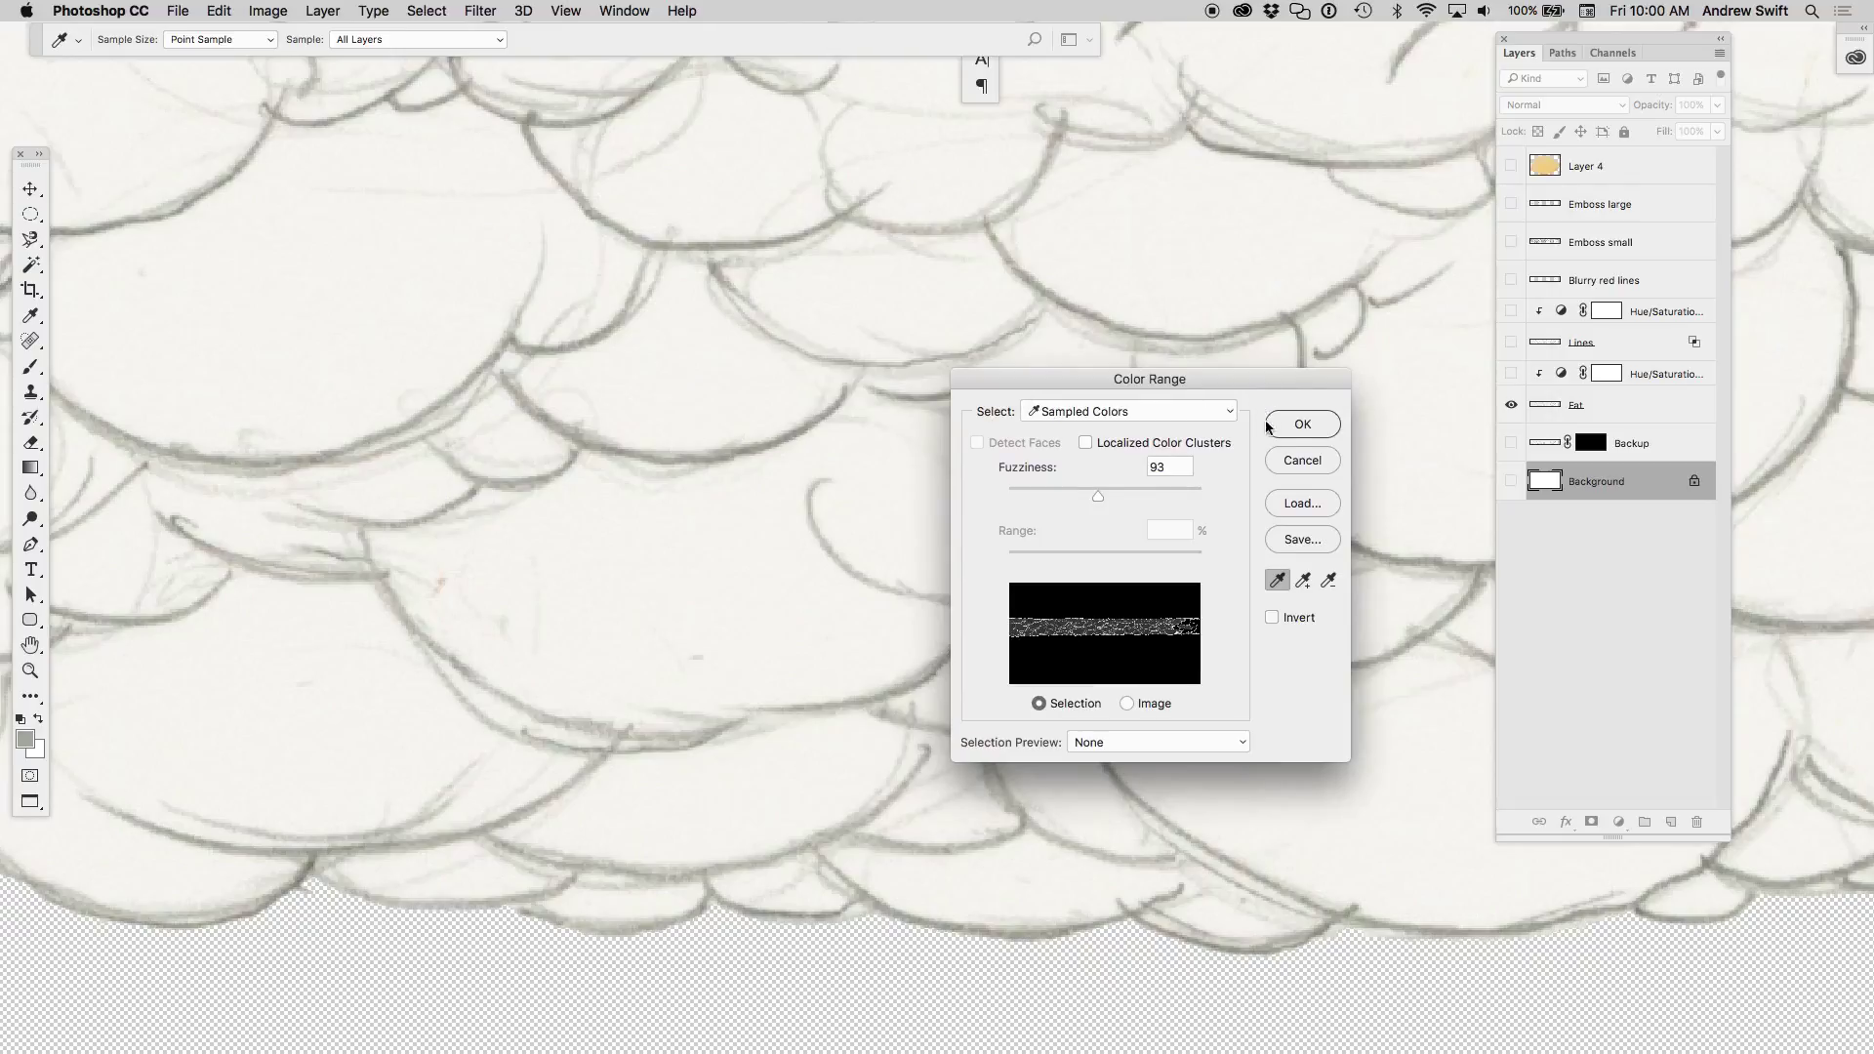
{"action": "left_click", "coordinate": [1300, 422]}
{"action": "key", "text": "q"}
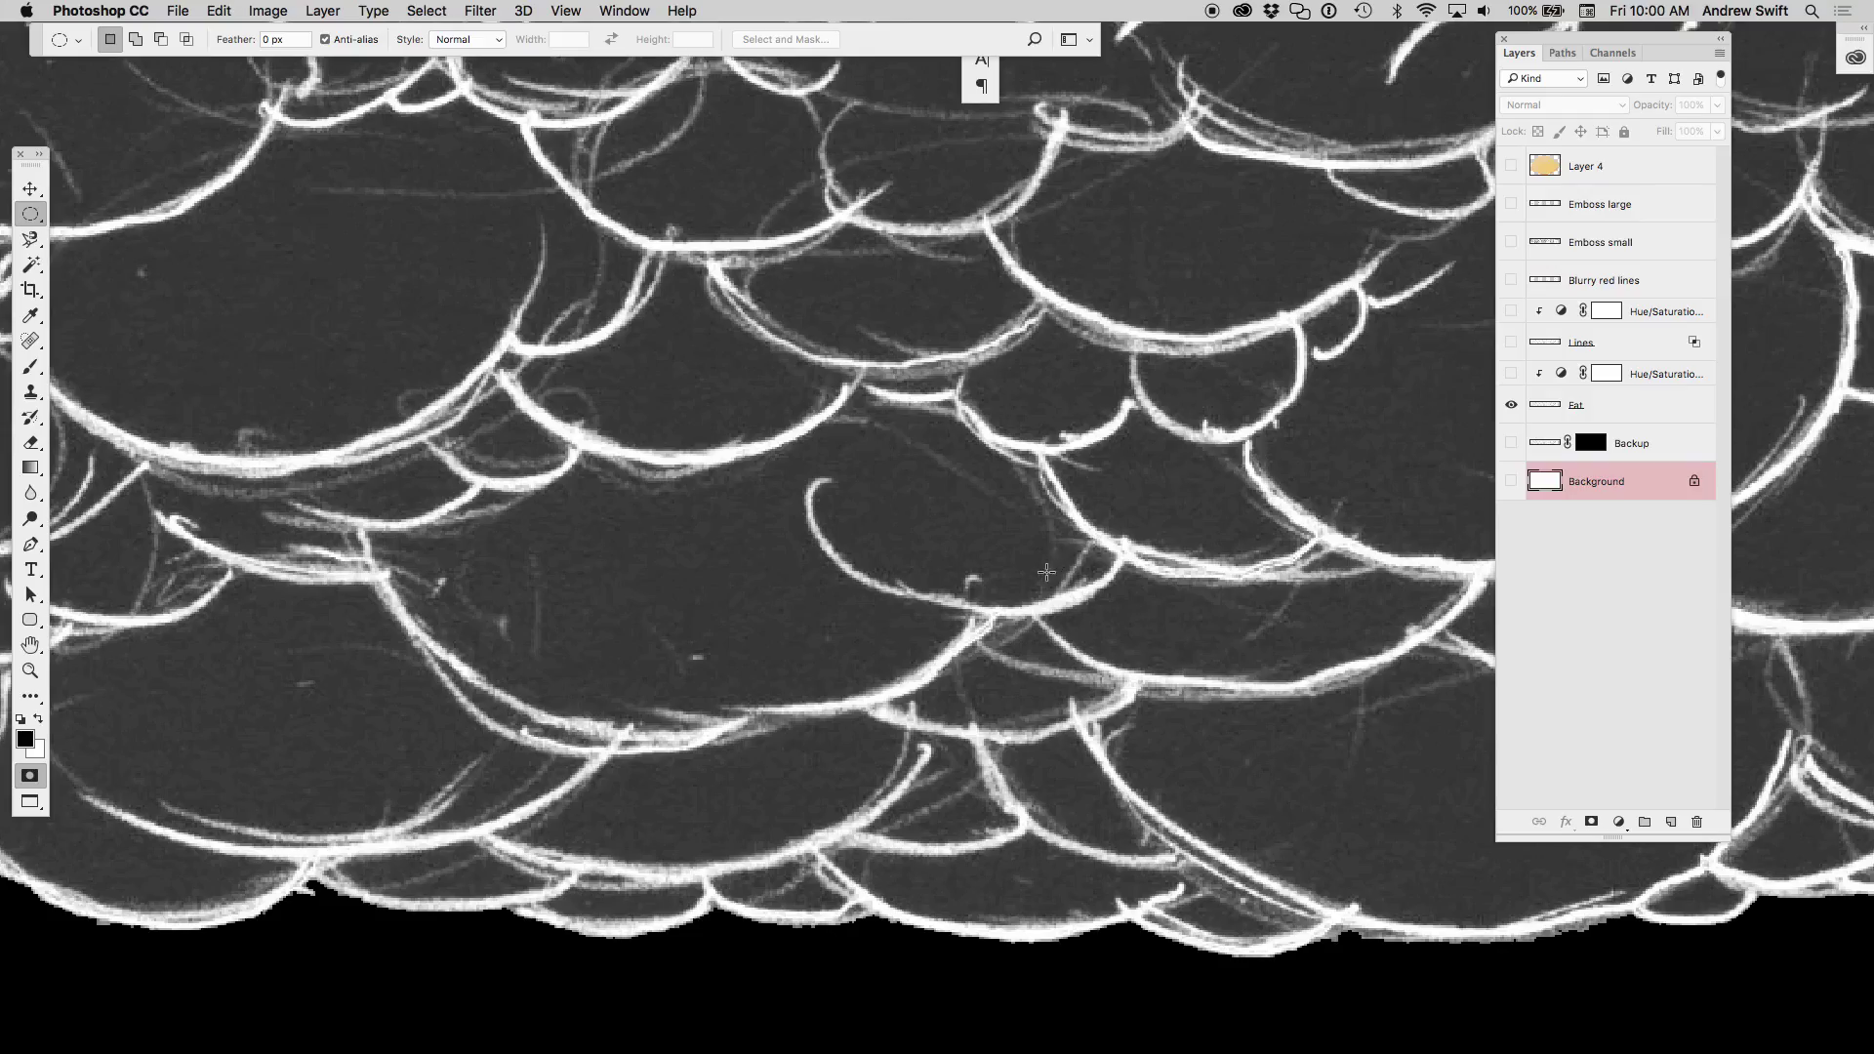
{"action": "scroll", "coordinate": [1046, 572], "scroll_direction": "down", "scroll_amount": 2}
{"action": "scroll", "coordinate": [1034, 564], "scroll_direction": "down", "scroll_amount": 3}
{"action": "scroll", "coordinate": [1020, 557], "scroll_direction": "up", "scroll_amount": 1}
{"action": "scroll", "coordinate": [1010, 550], "scroll_direction": "up", "scroll_amount": 1}
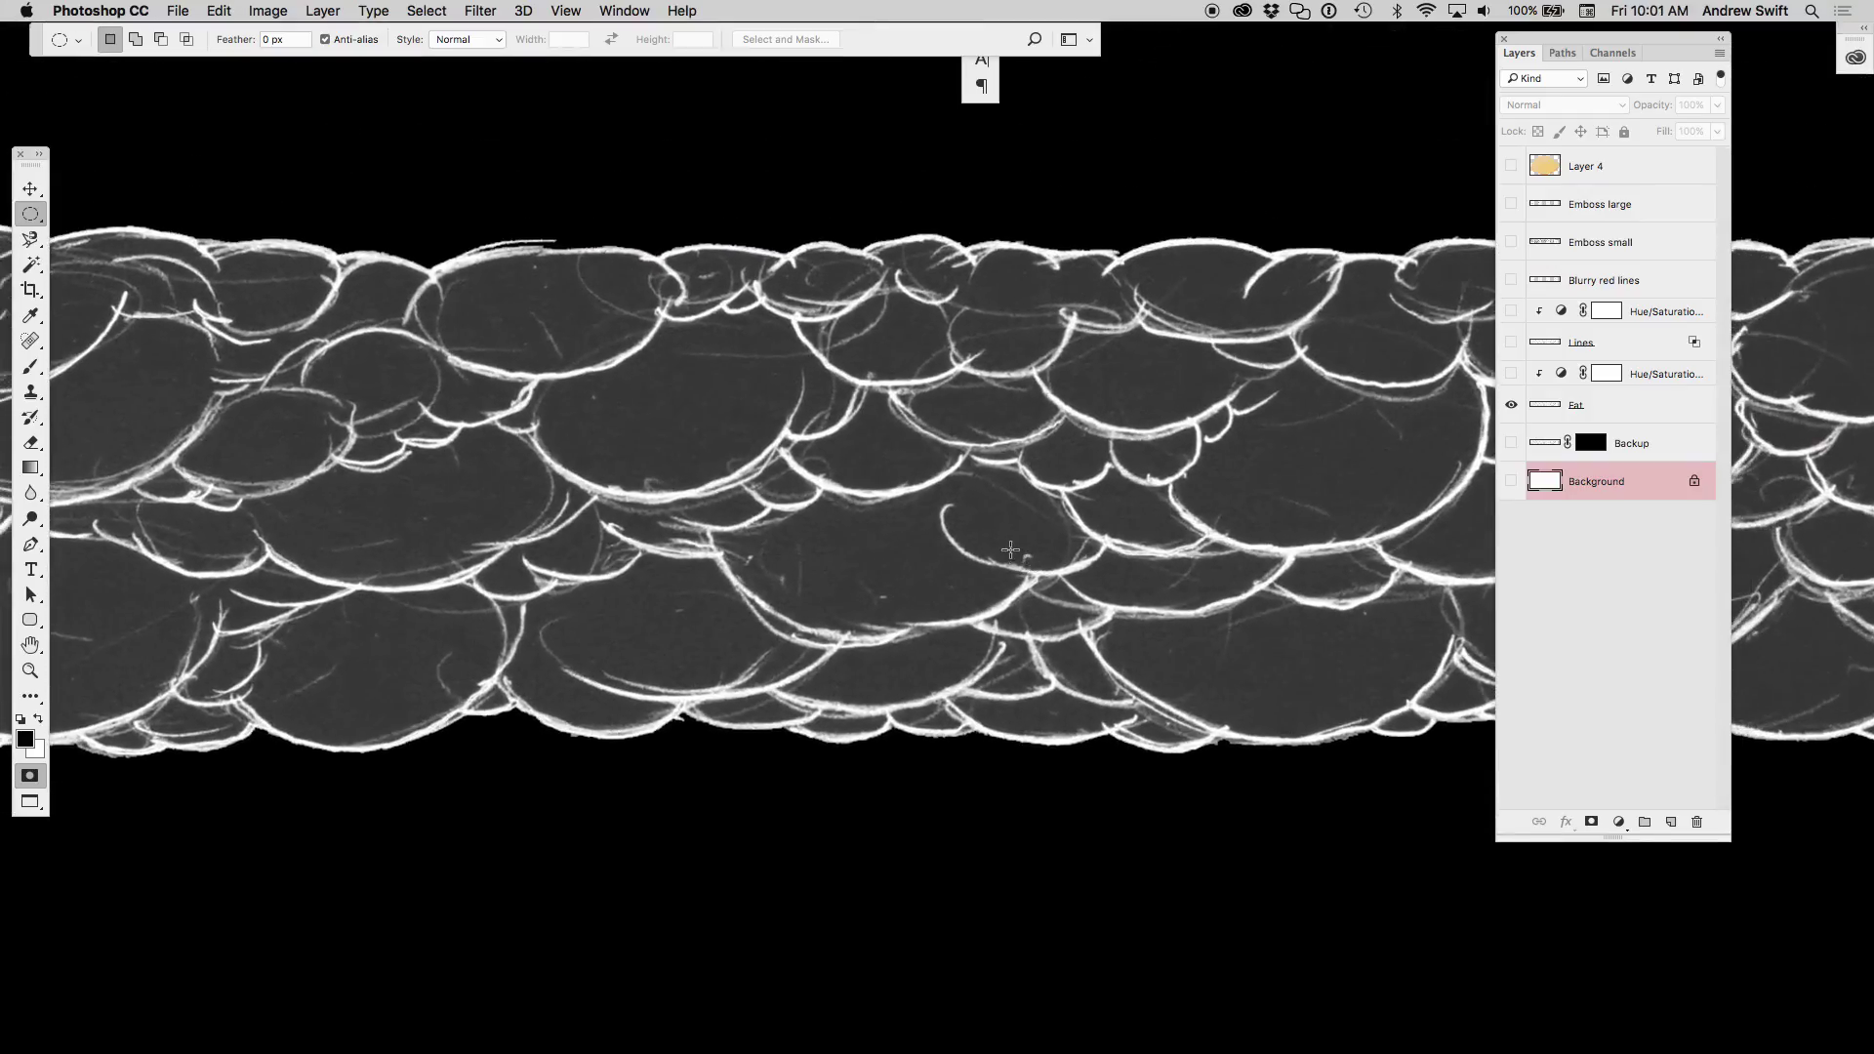
- Darken the mask midtones in Levels (about 0.37) to thin the outlines
{"action": "key", "text": "ctrl+l"}
{"action": "mouse_move", "coordinate": [1077, 498]}
{"action": "left_mouse_down"}
{"action": "mouse_move", "coordinate": [1050, 498]}
{"action": "mouse_move", "coordinate": [1143, 500]}
{"action": "left_mouse_up"}
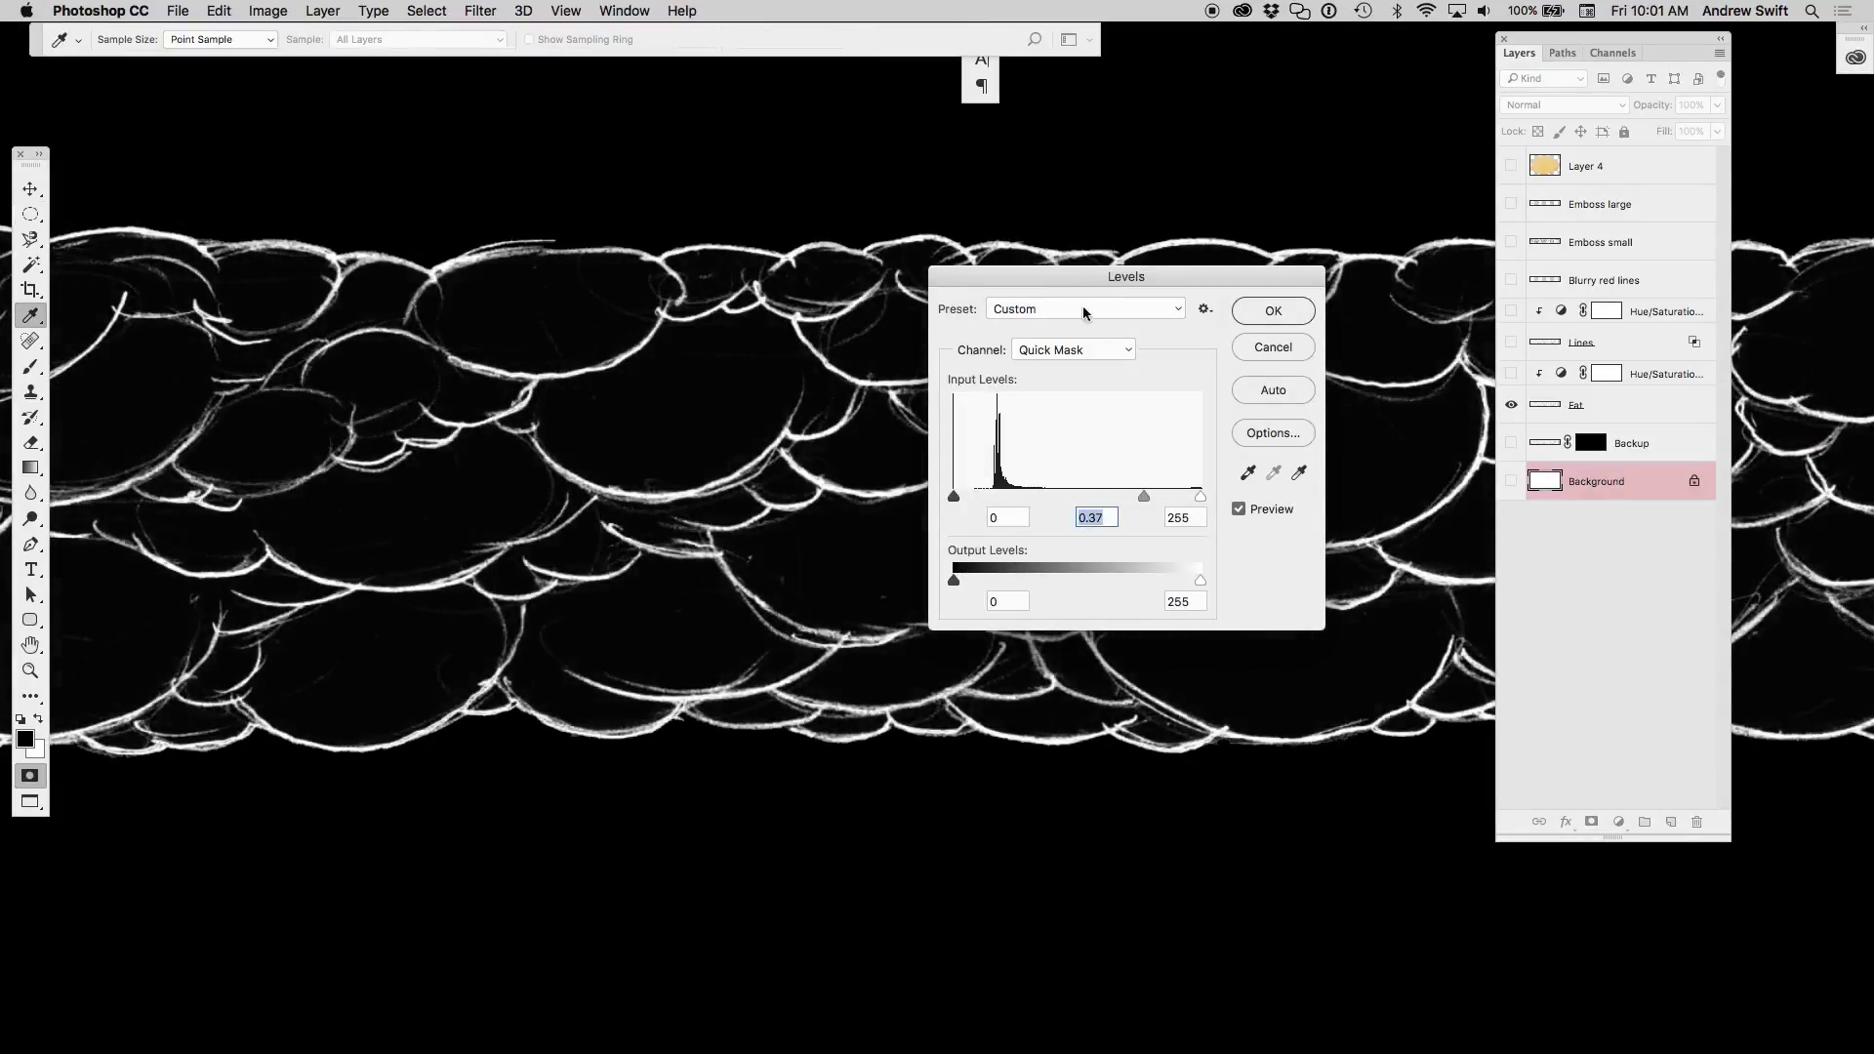
{"action": "left_click_drag", "start_coordinate": [1074, 280], "coordinate": [1467, 418]}
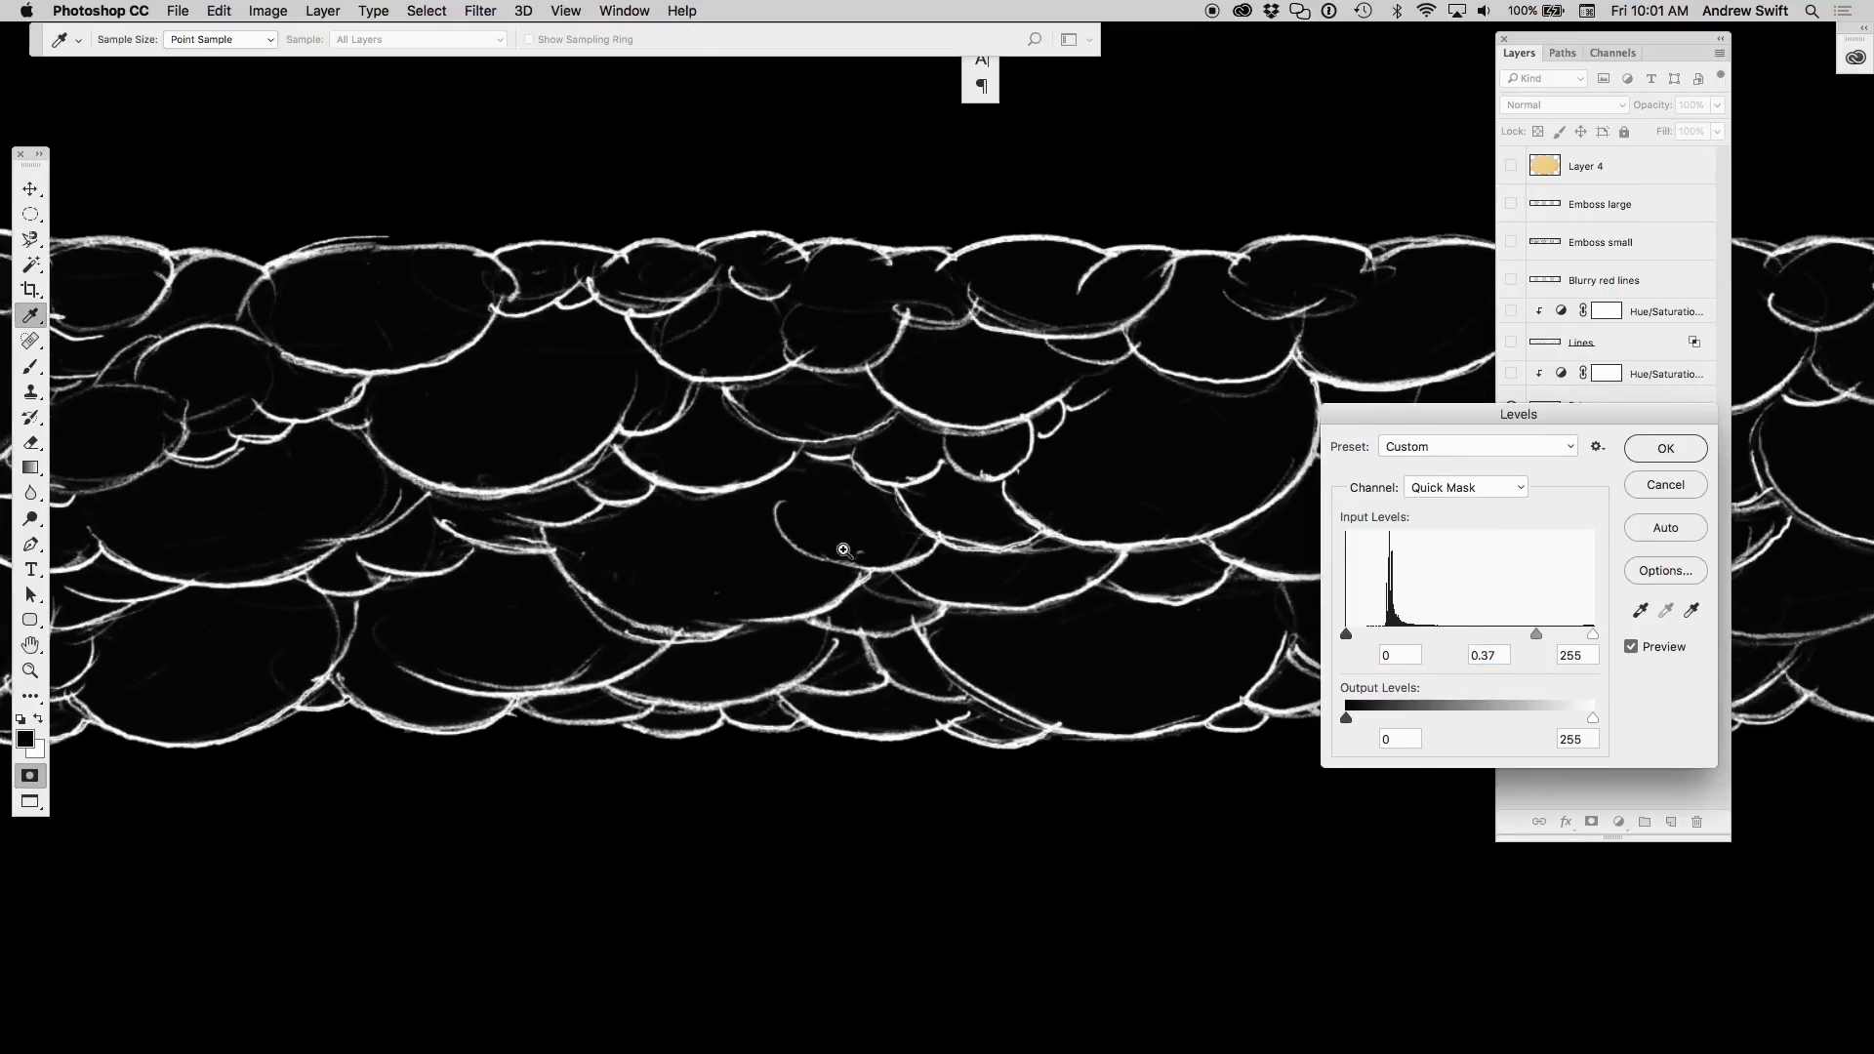
{"action": "scroll", "coordinate": [823, 605], "scroll_direction": "up", "scroll_amount": 3}
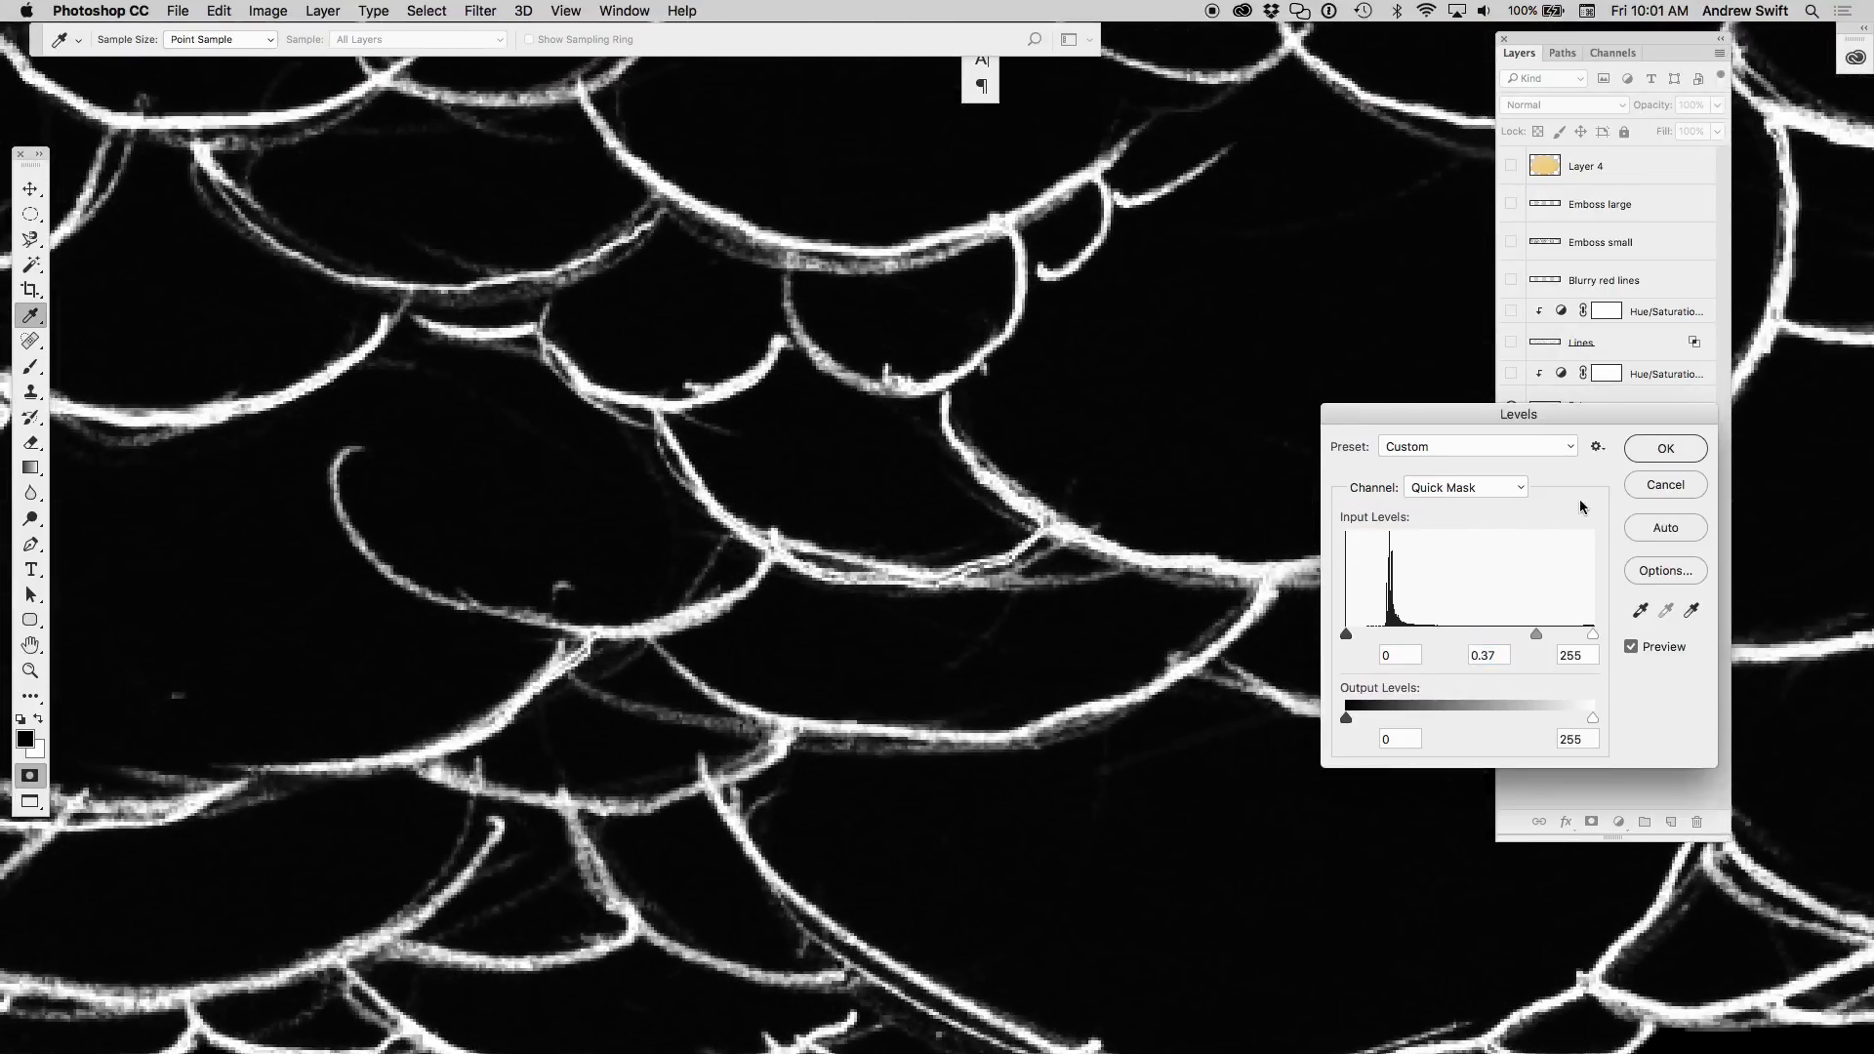
{"action": "left_click_drag", "start_coordinate": [725, 657], "coordinate": [599, 635]}
{"action": "left_click_drag", "start_coordinate": [1537, 635], "coordinate": [1571, 634]}
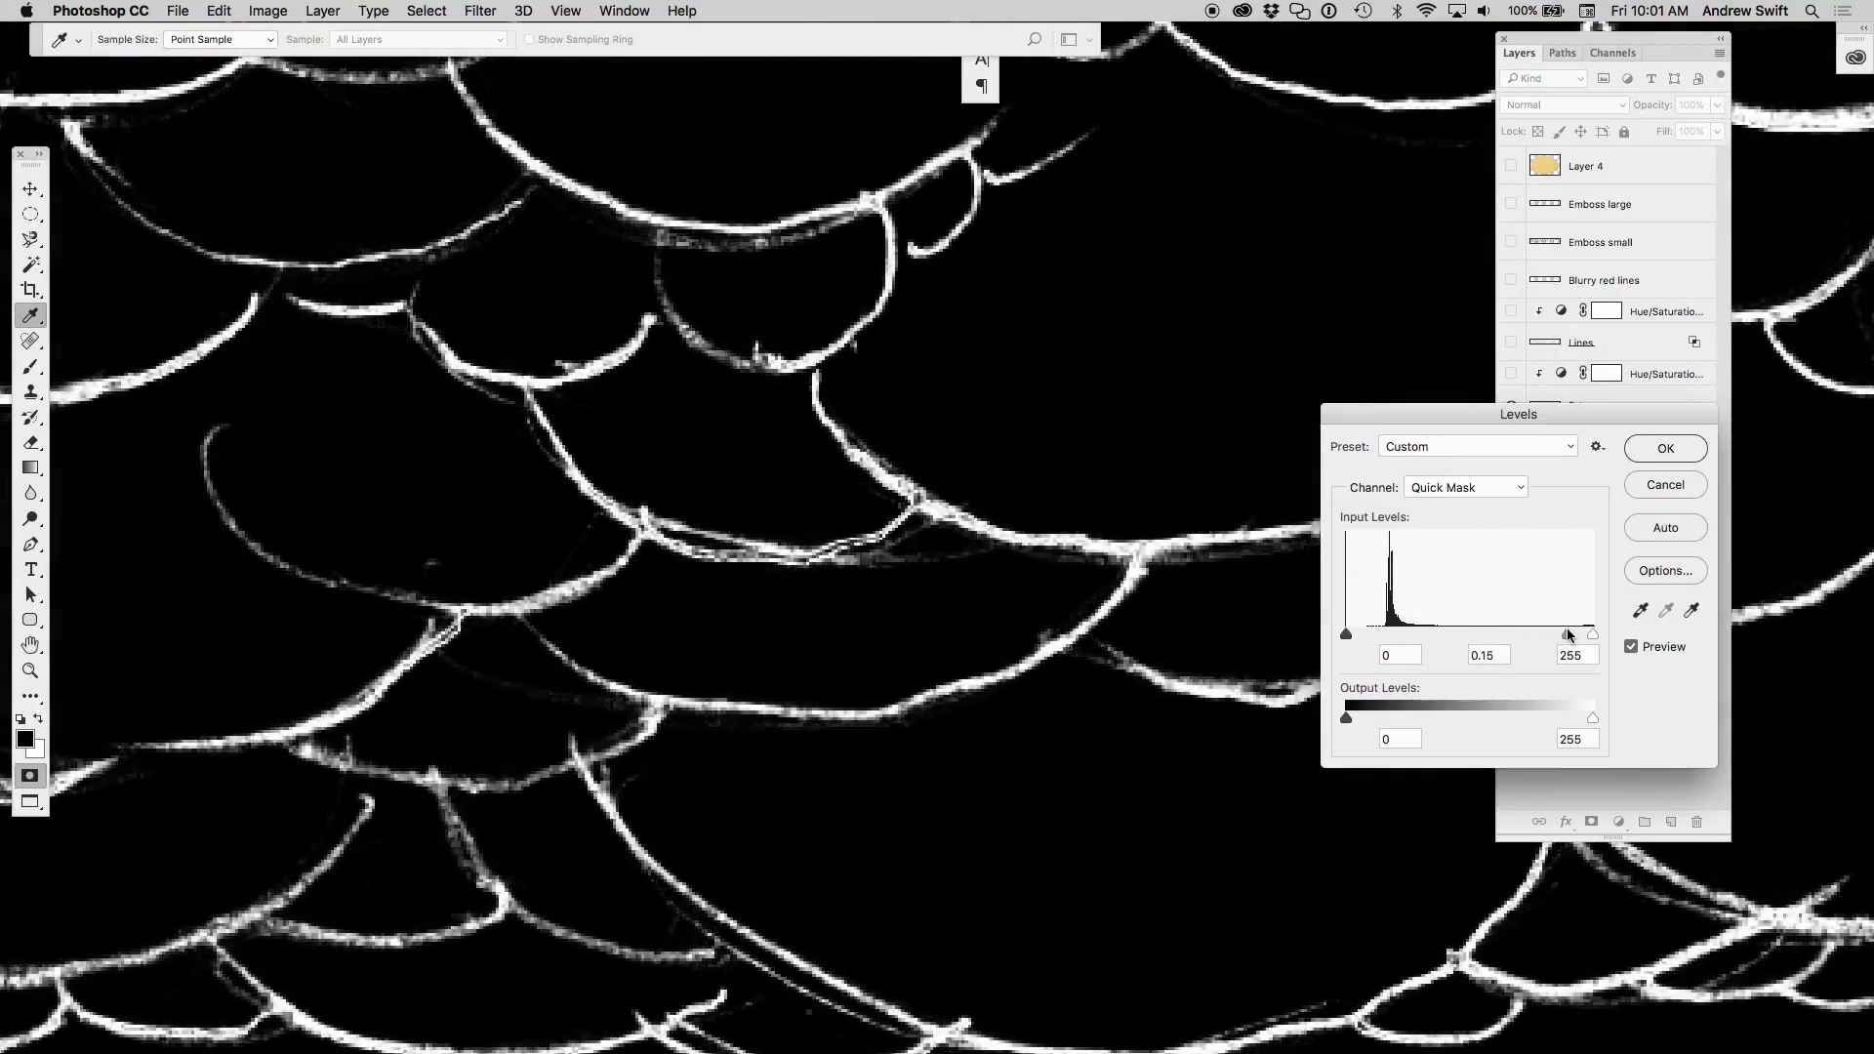
{"action": "scroll", "coordinate": [867, 742], "scroll_direction": "down", "scroll_amount": 3}
{"action": "left_click_drag", "start_coordinate": [867, 742], "coordinate": [581, 689]}
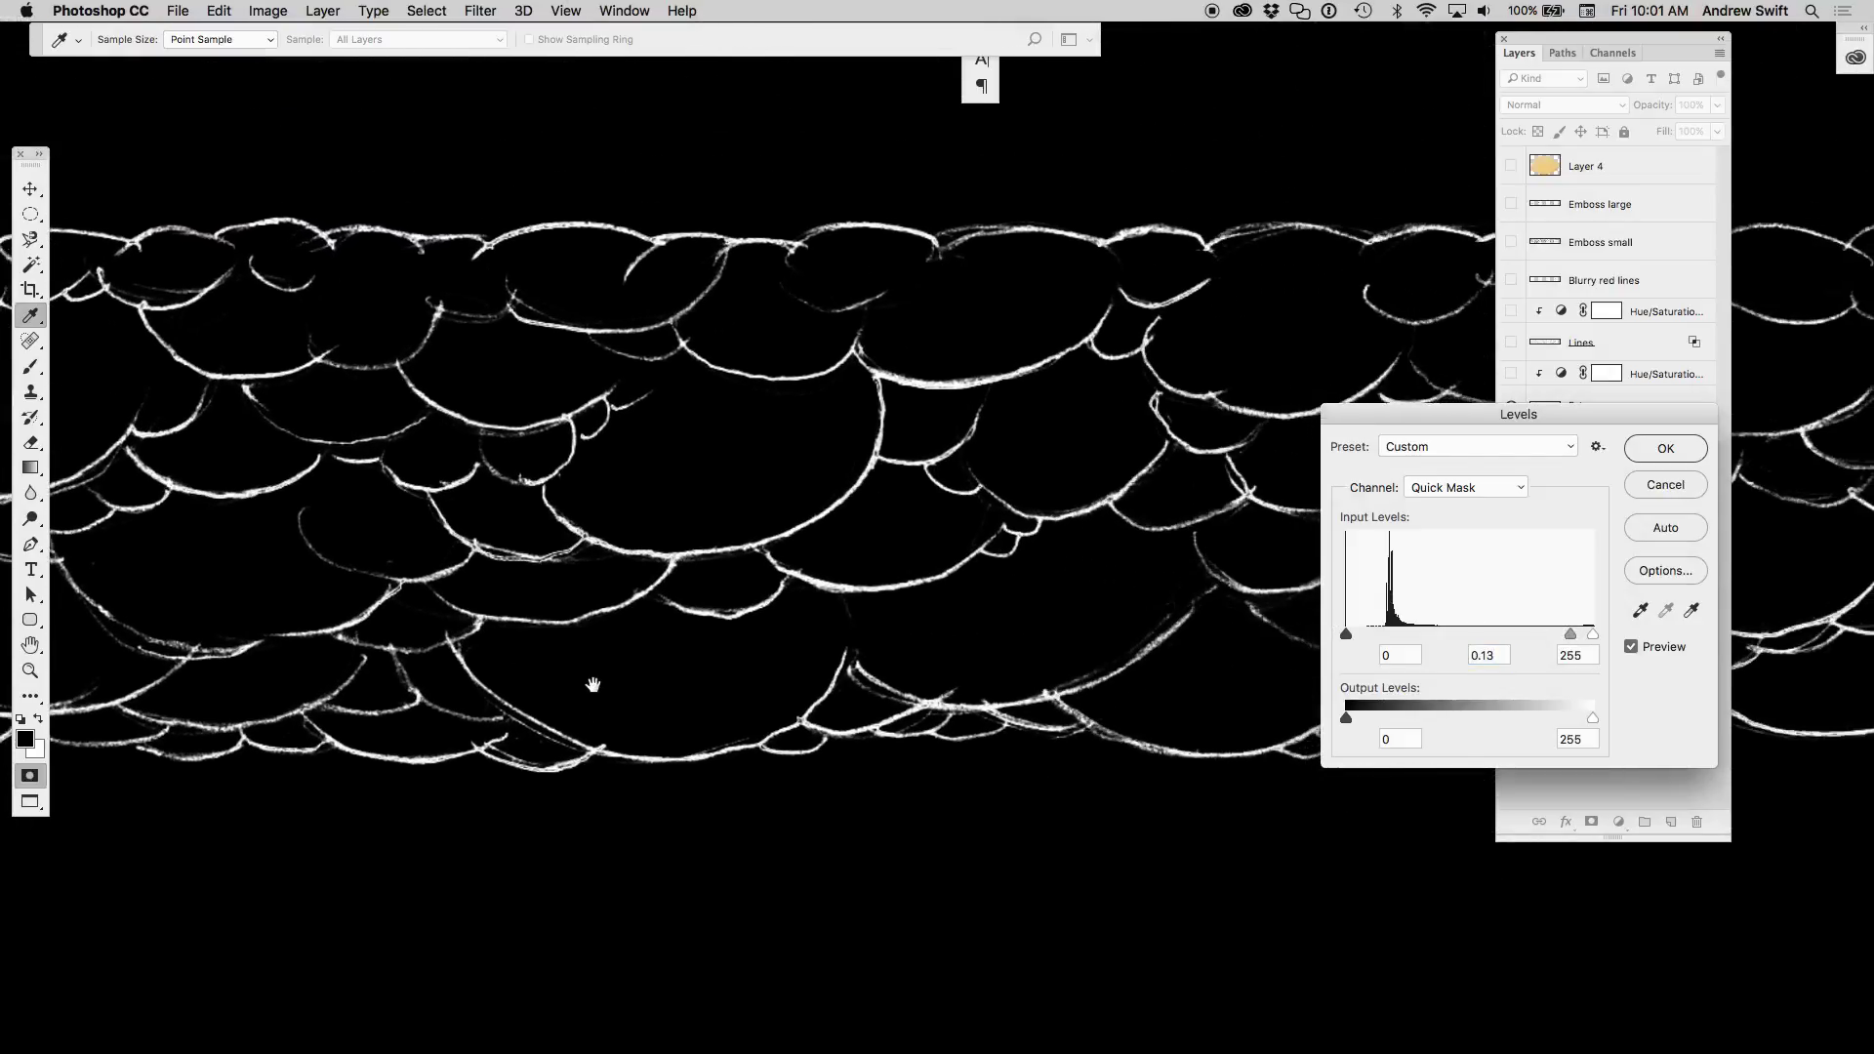
{"action": "left_click", "coordinate": [1666, 448]}
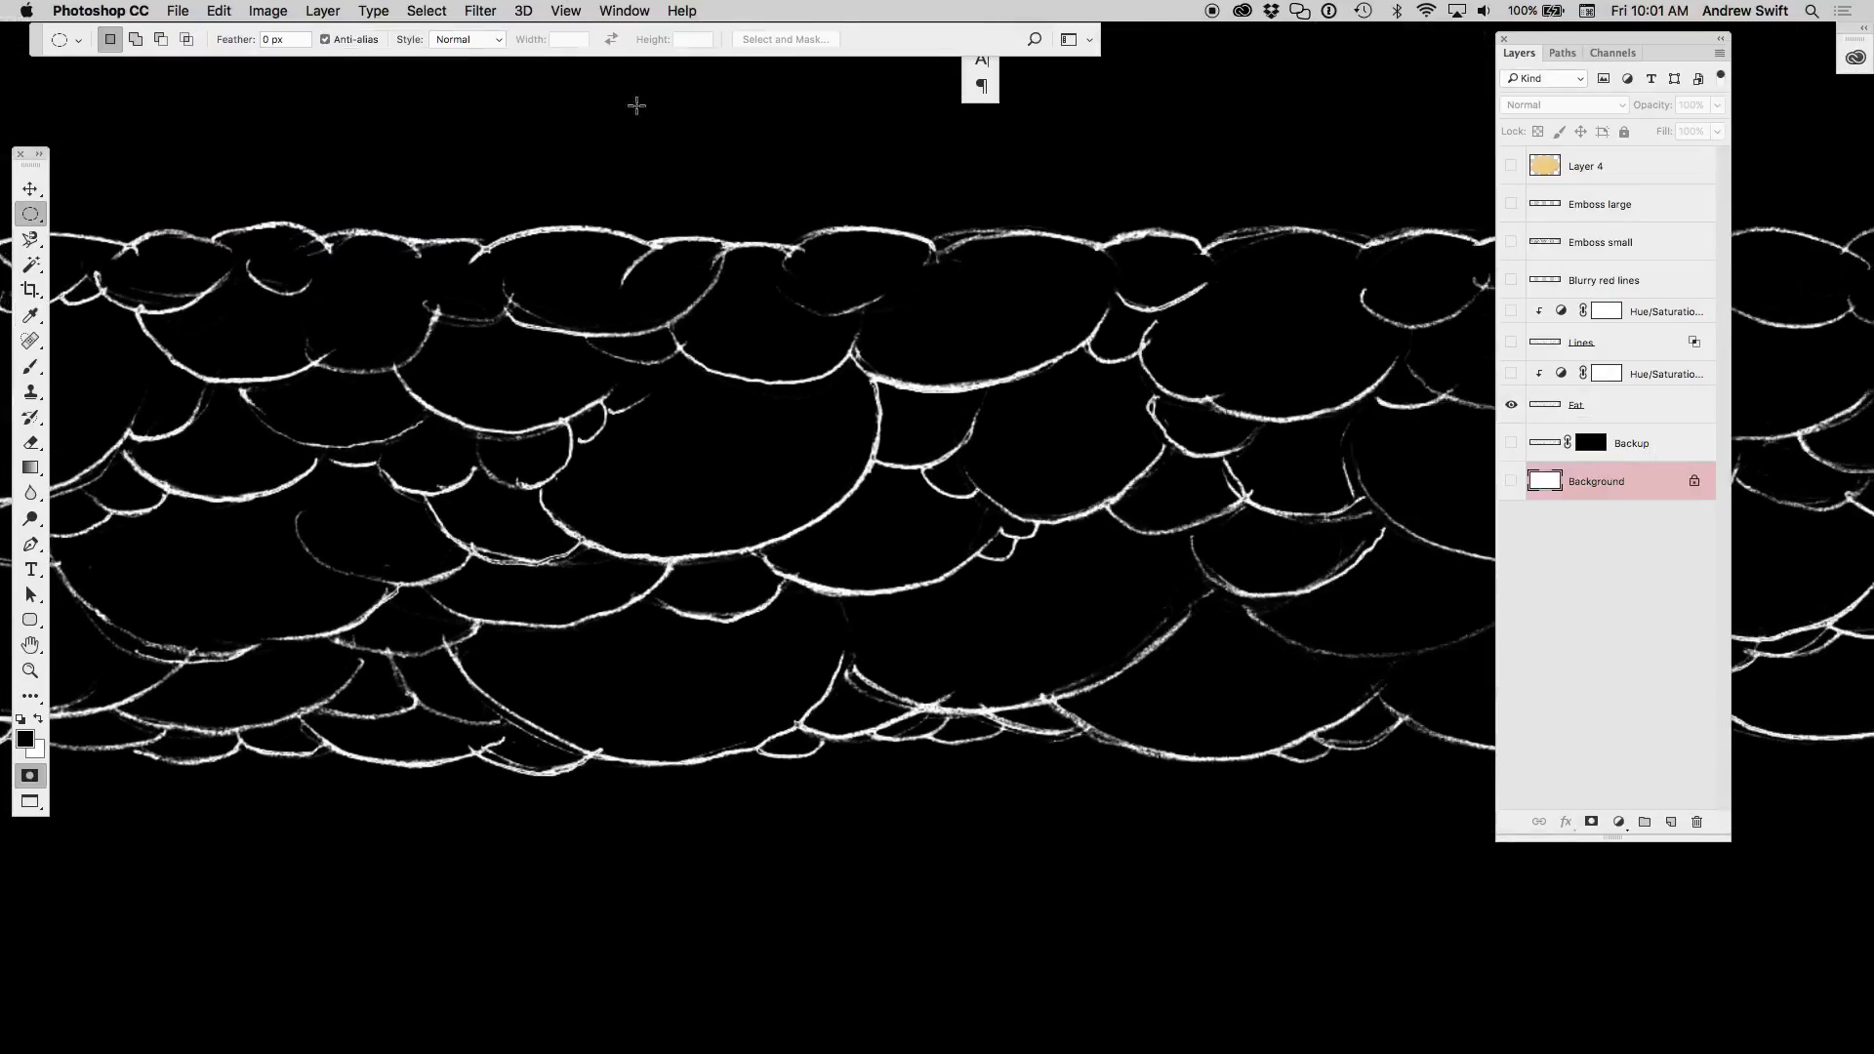
- Soften the mask outlines with a 2.4-pixel Gaussian Blur
{"action": "left_click", "coordinate": [479, 11]}
{"action": "mouse_move", "coordinate": [489, 243]}
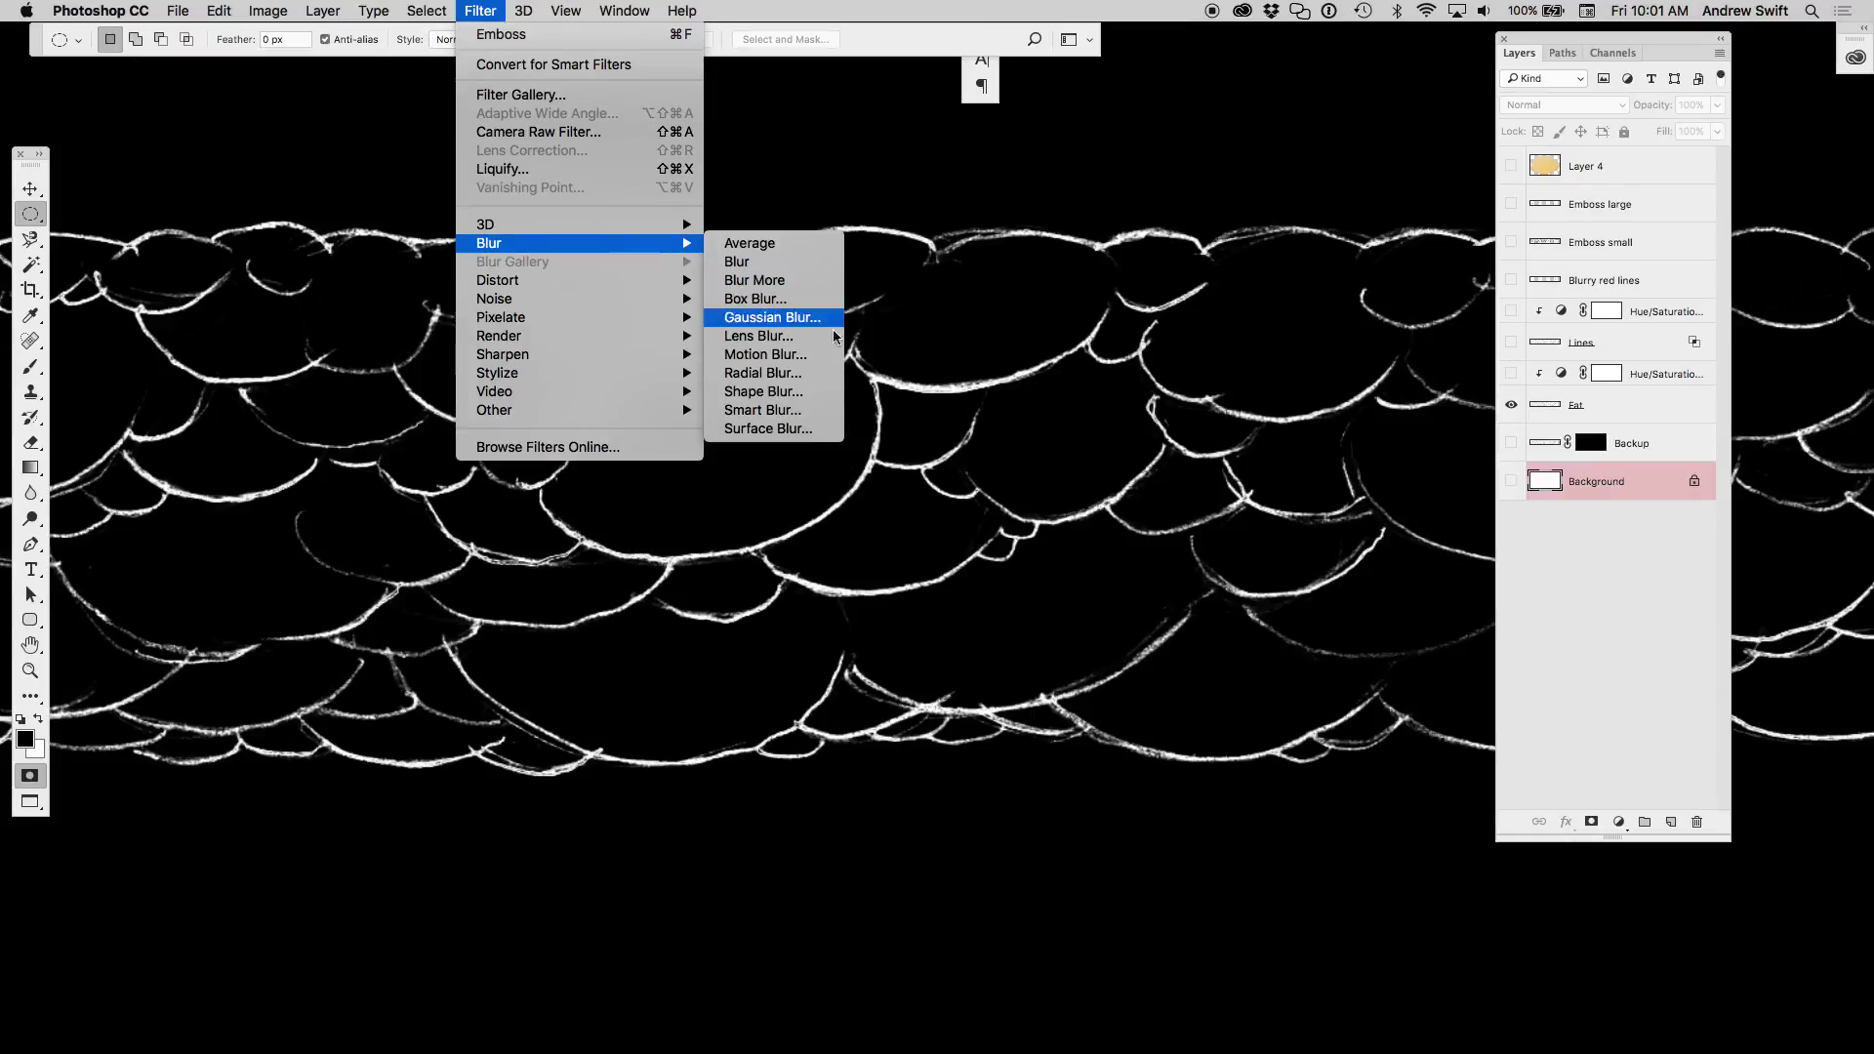
{"action": "left_click", "coordinate": [832, 317]}
{"action": "left_click", "coordinate": [802, 540], "text": "super"}
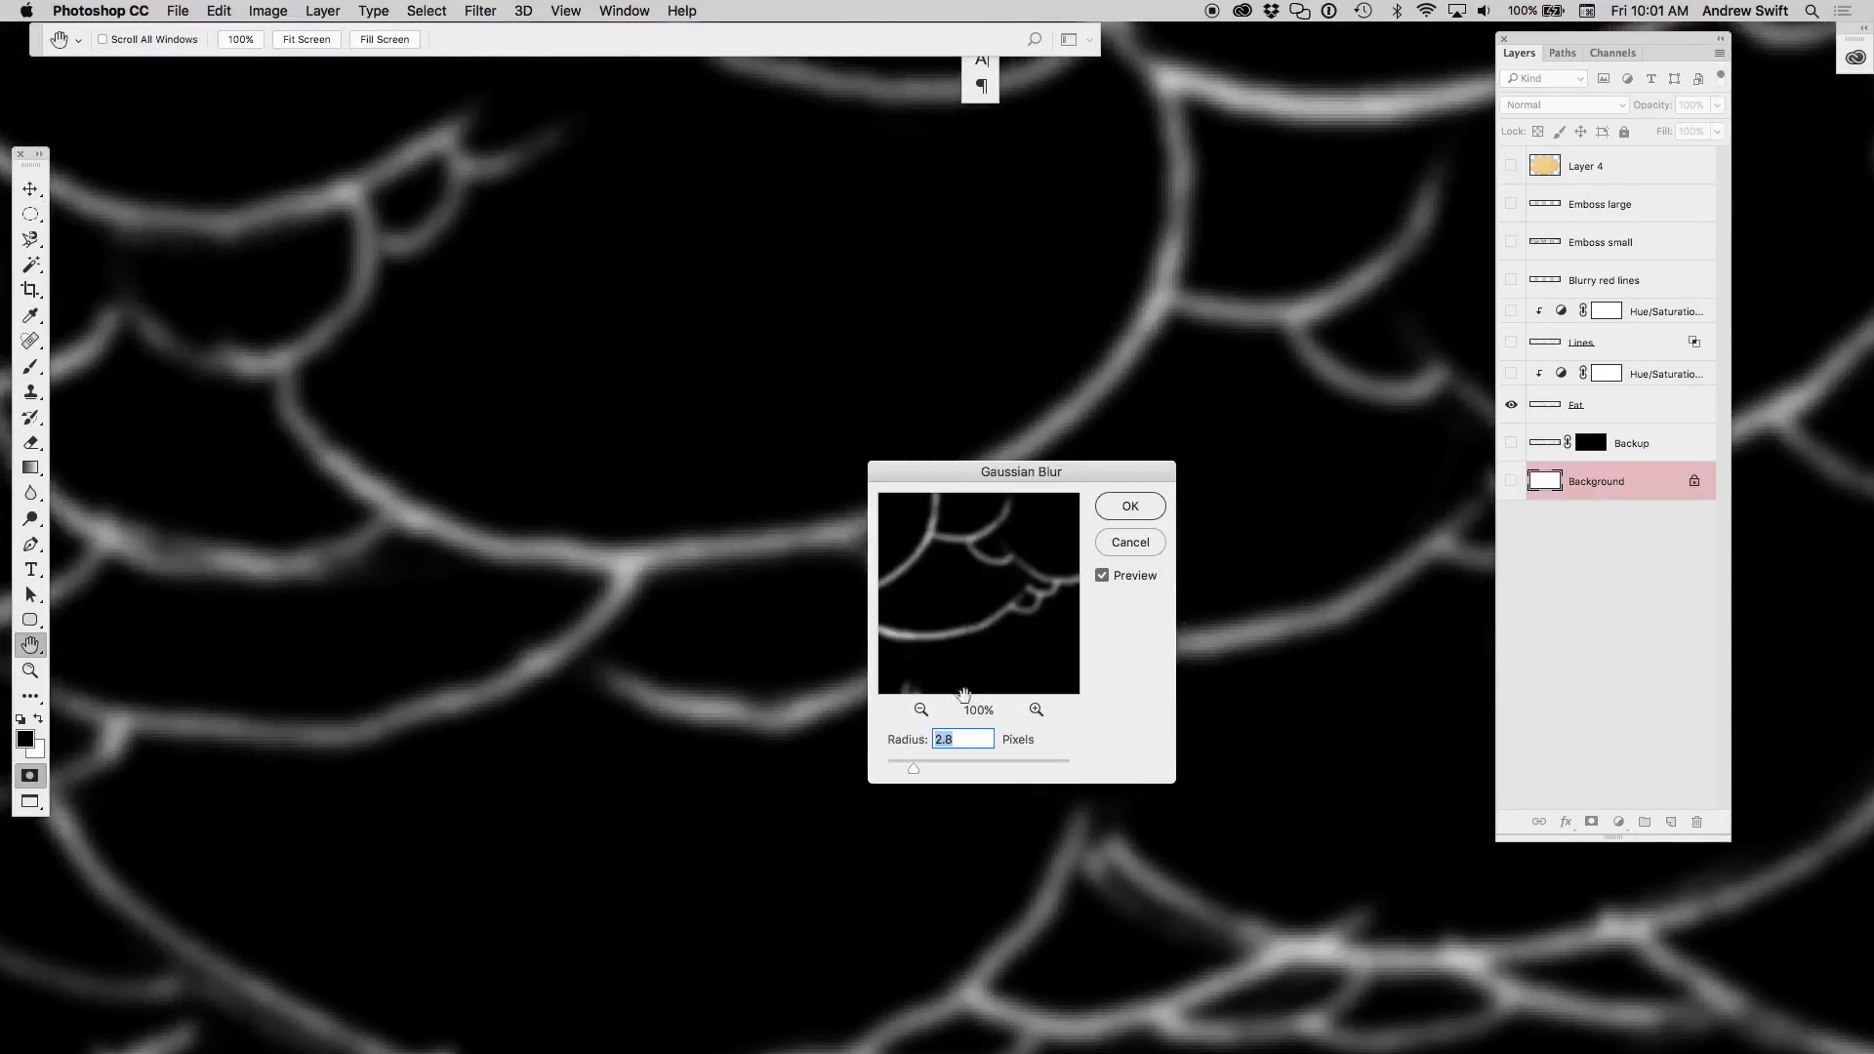
{"action": "left_click_drag", "start_coordinate": [923, 773], "coordinate": [910, 775]}
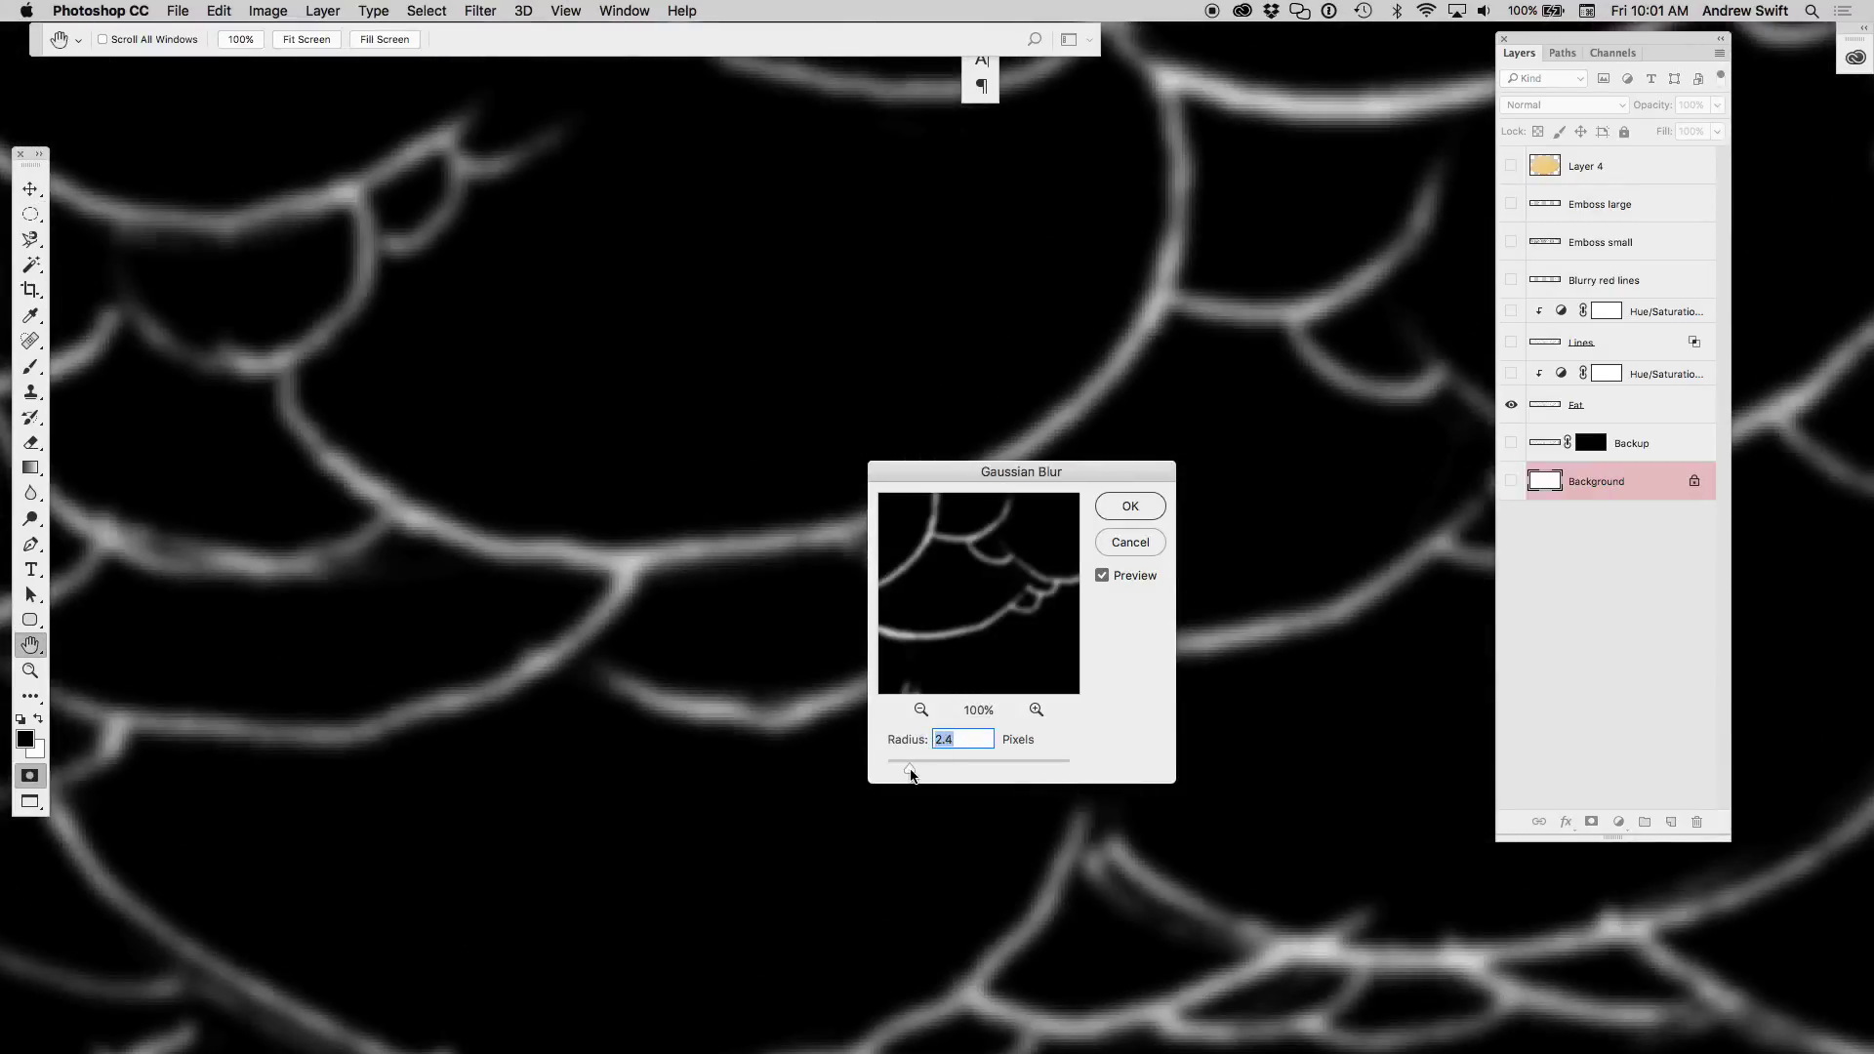
{"action": "left_click", "coordinate": [1129, 506]}
{"action": "key", "text": "super+minus"}
{"action": "key", "text": "super+minus"}
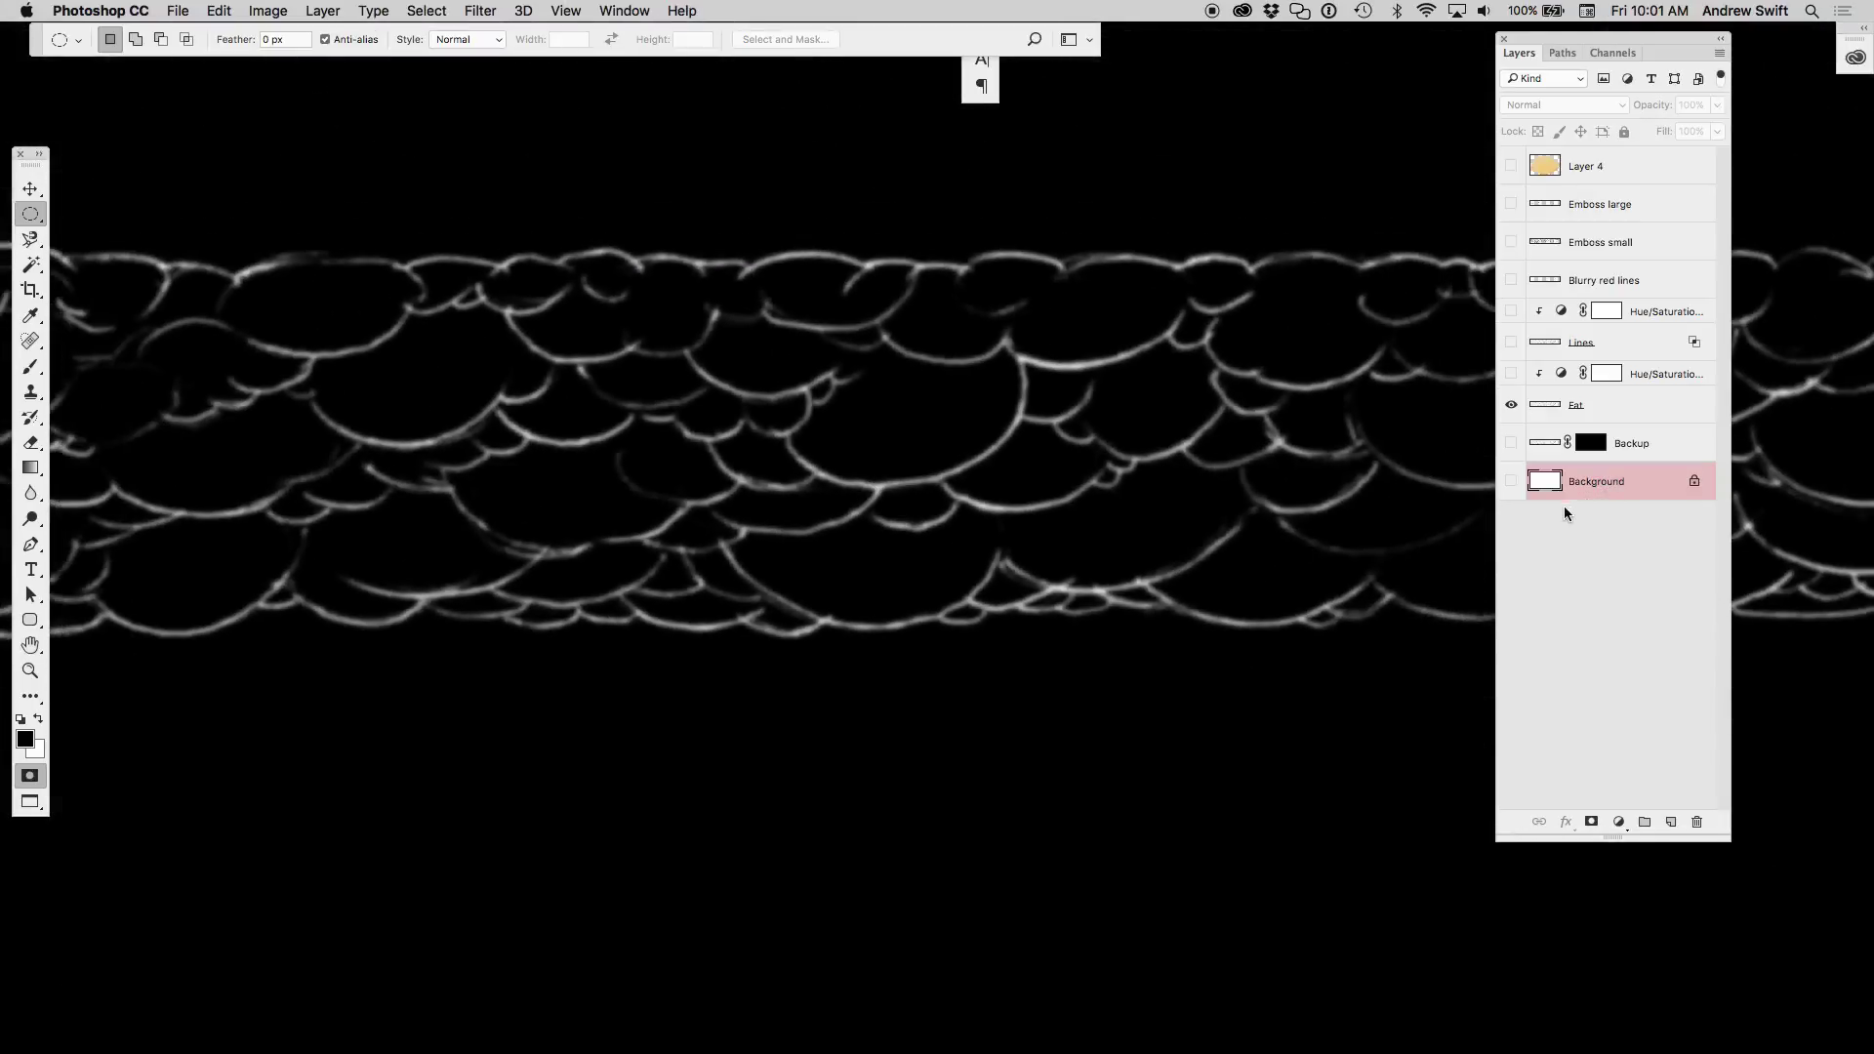
- Fill the outline selection with sampled salmon on a new Layer 5
{"action": "key", "text": "q"}
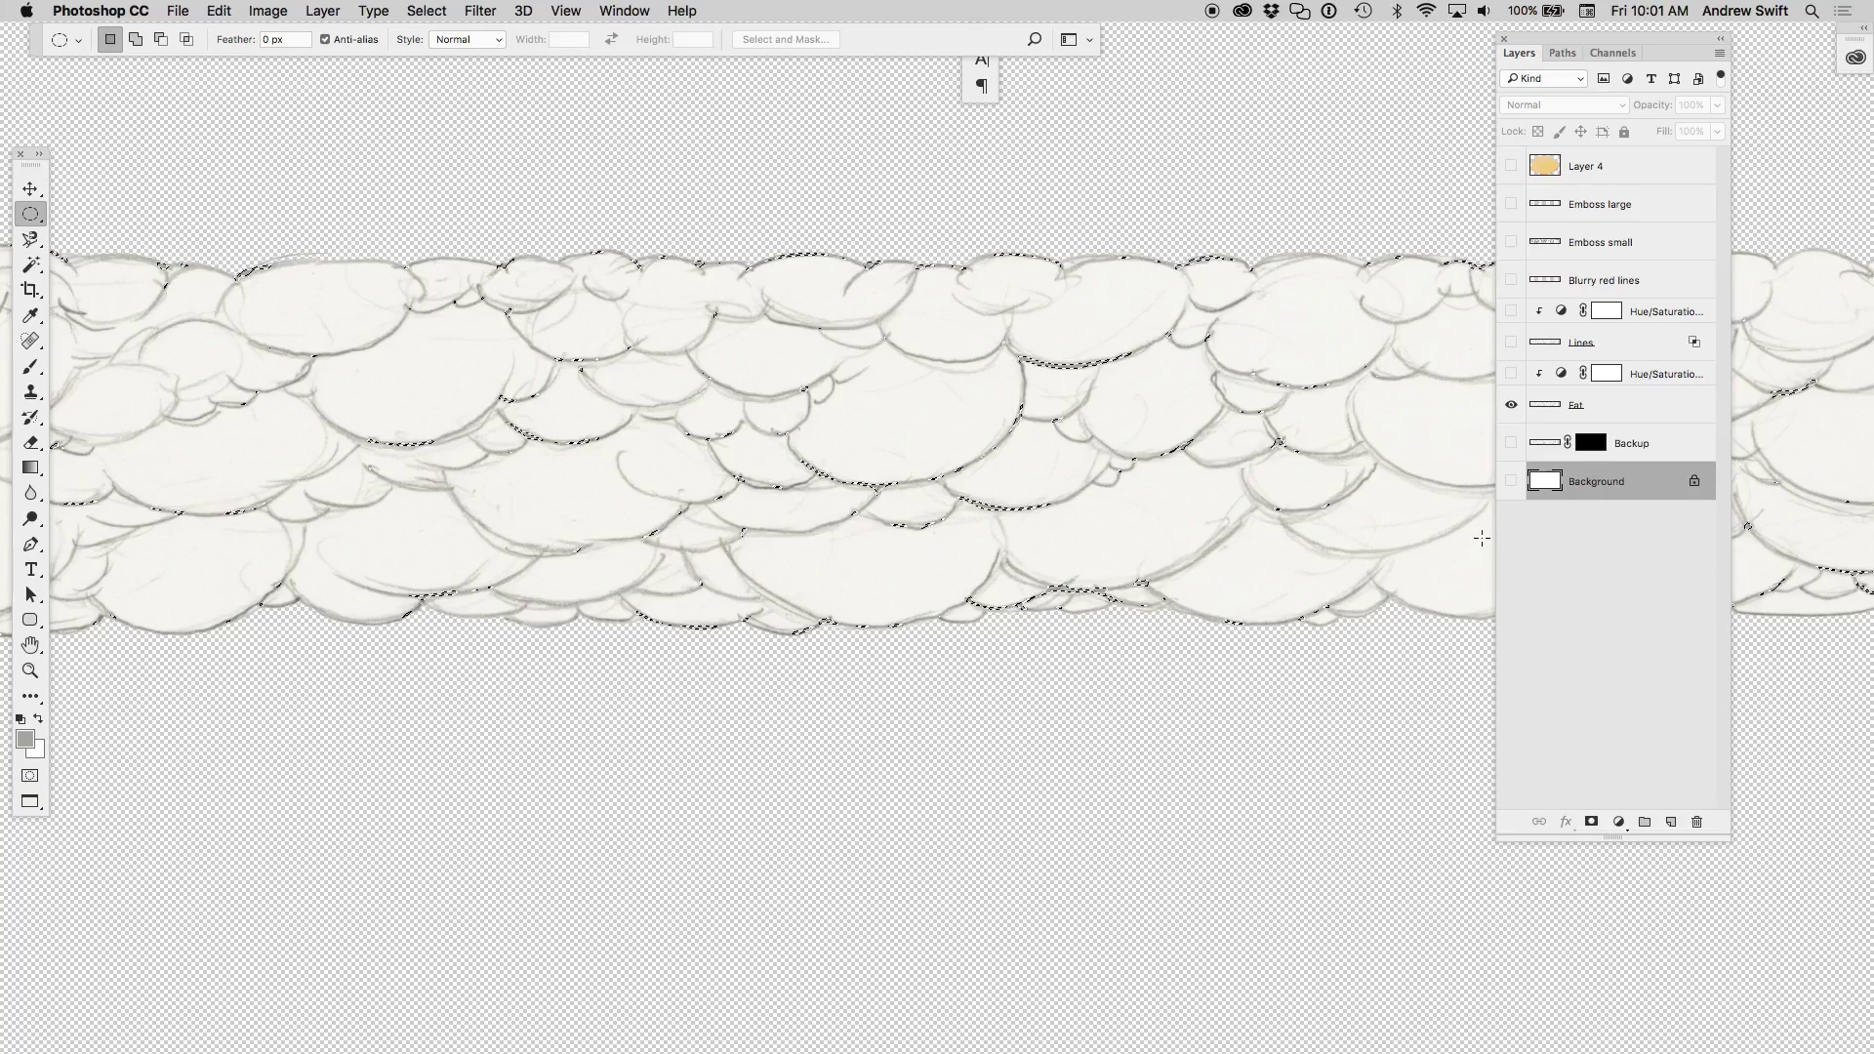
{"action": "key", "text": "super+alt+shift+n"}
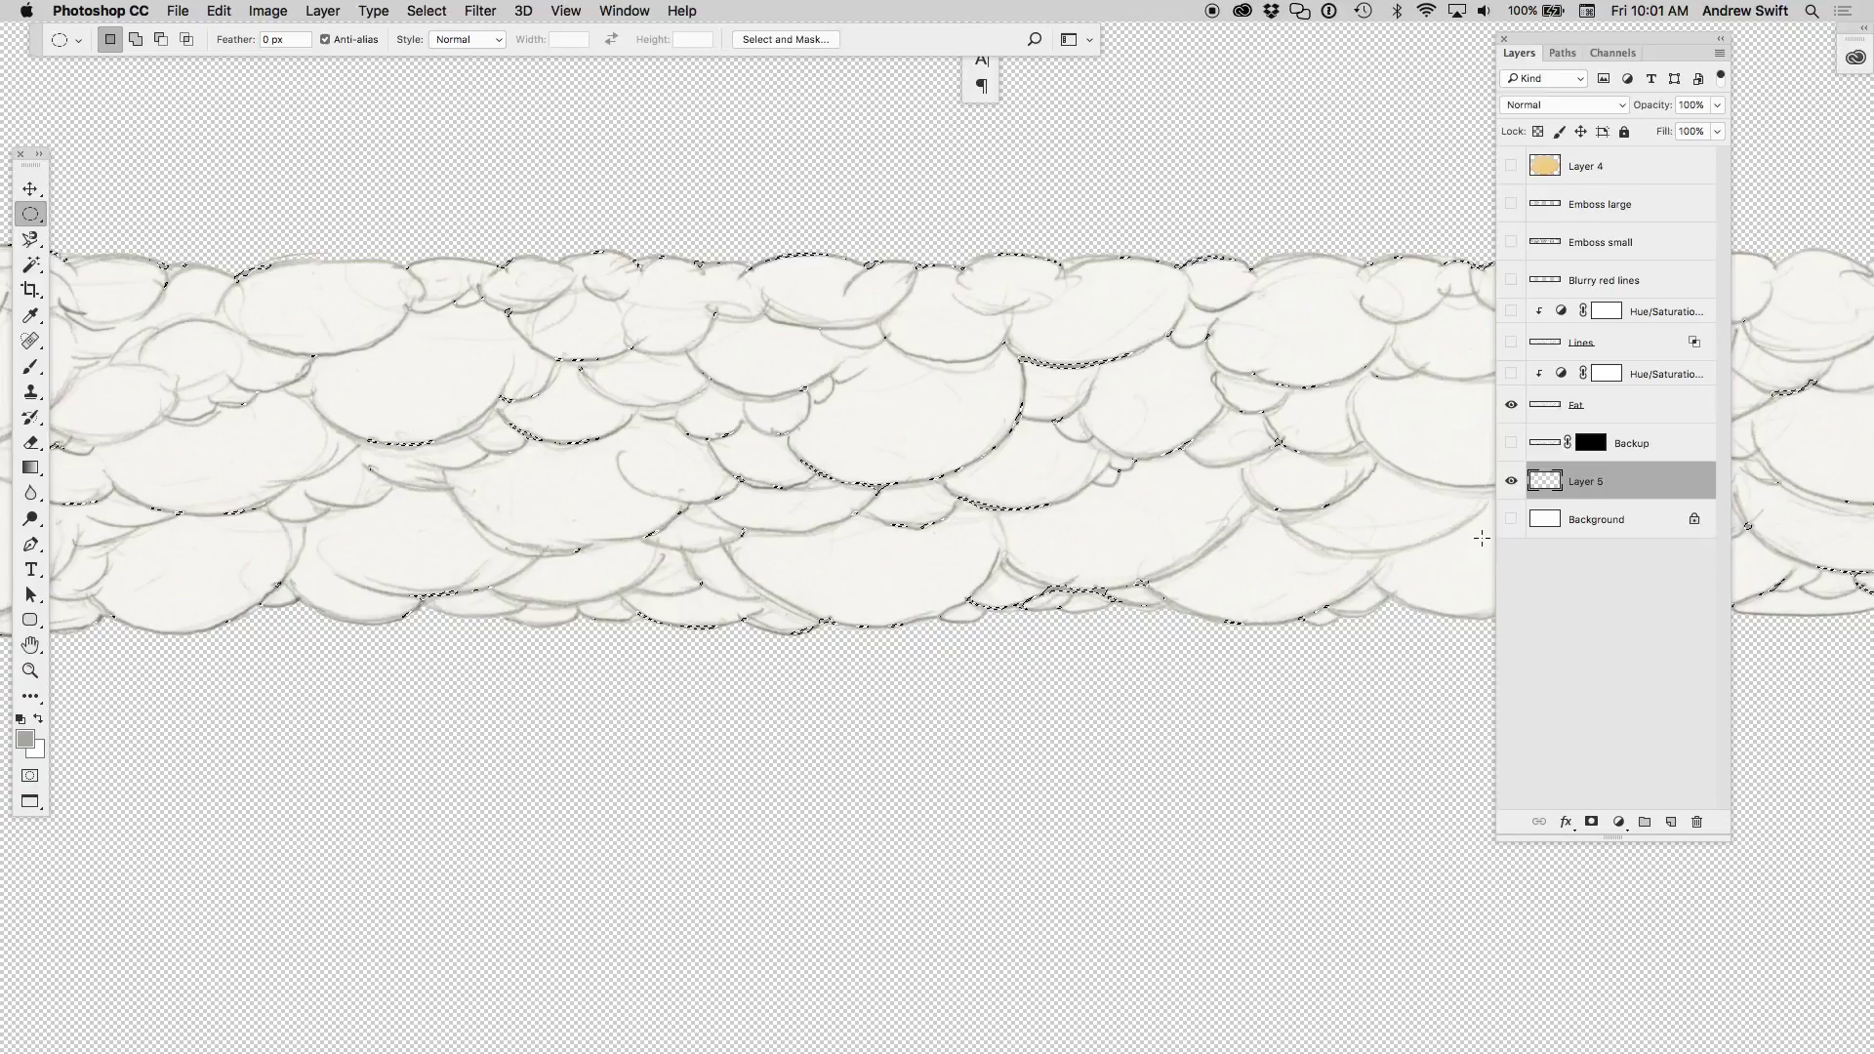
{"action": "left_click", "coordinate": [1512, 280], "text": "alt"}
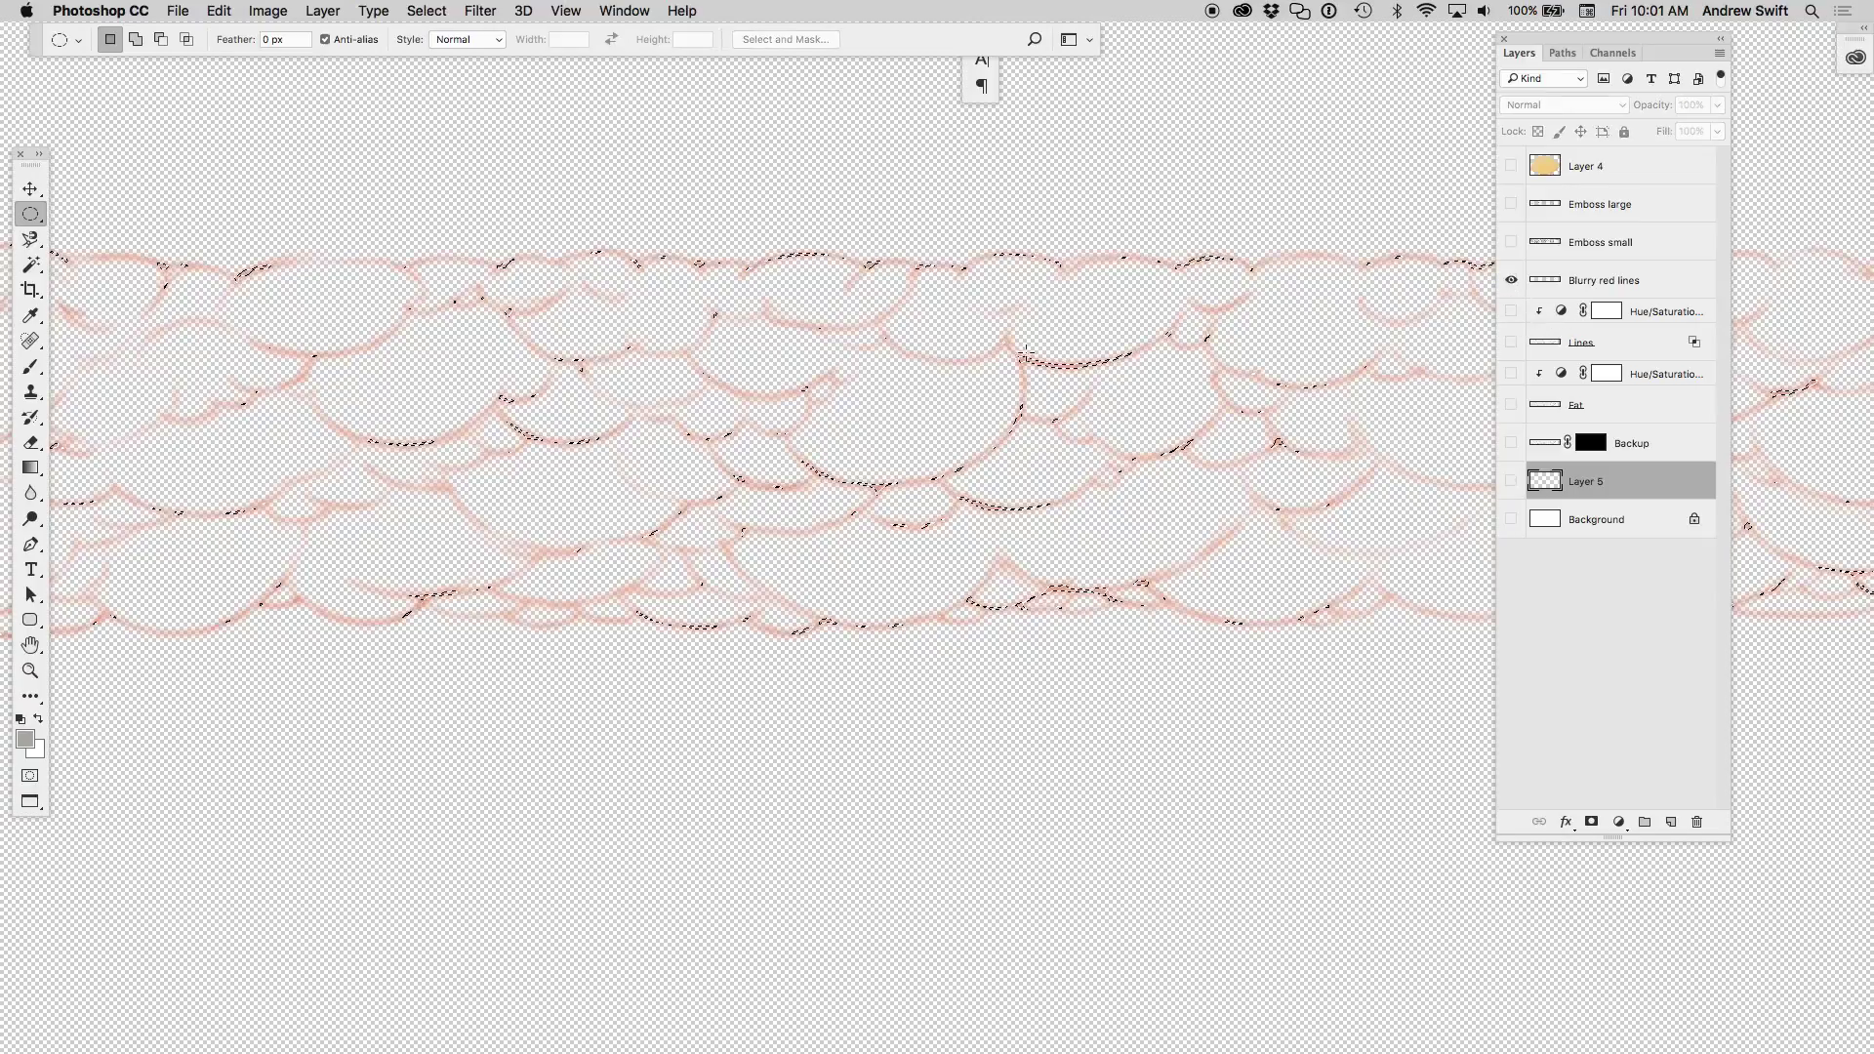
{"action": "key", "text": "b"}
{"action": "left_click", "coordinate": [807, 318], "text": "alt"}
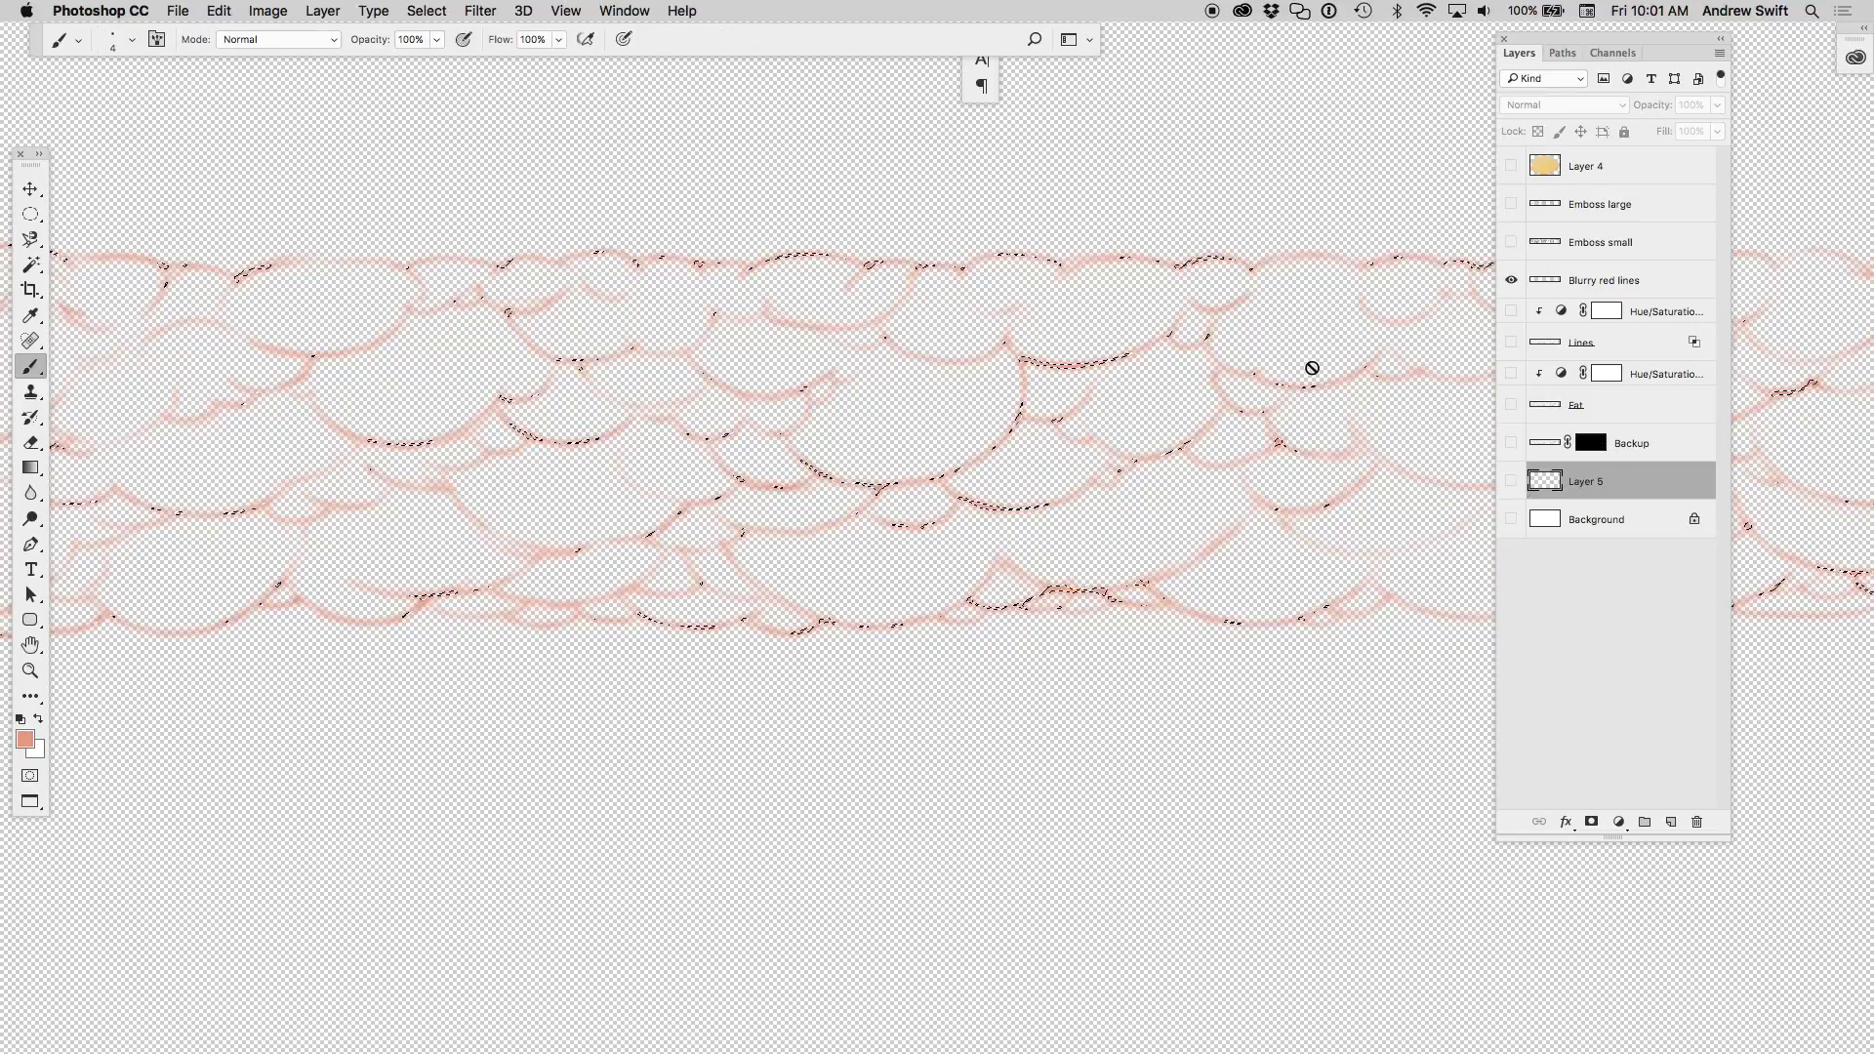
{"action": "key", "text": "alt+BackSpace"}
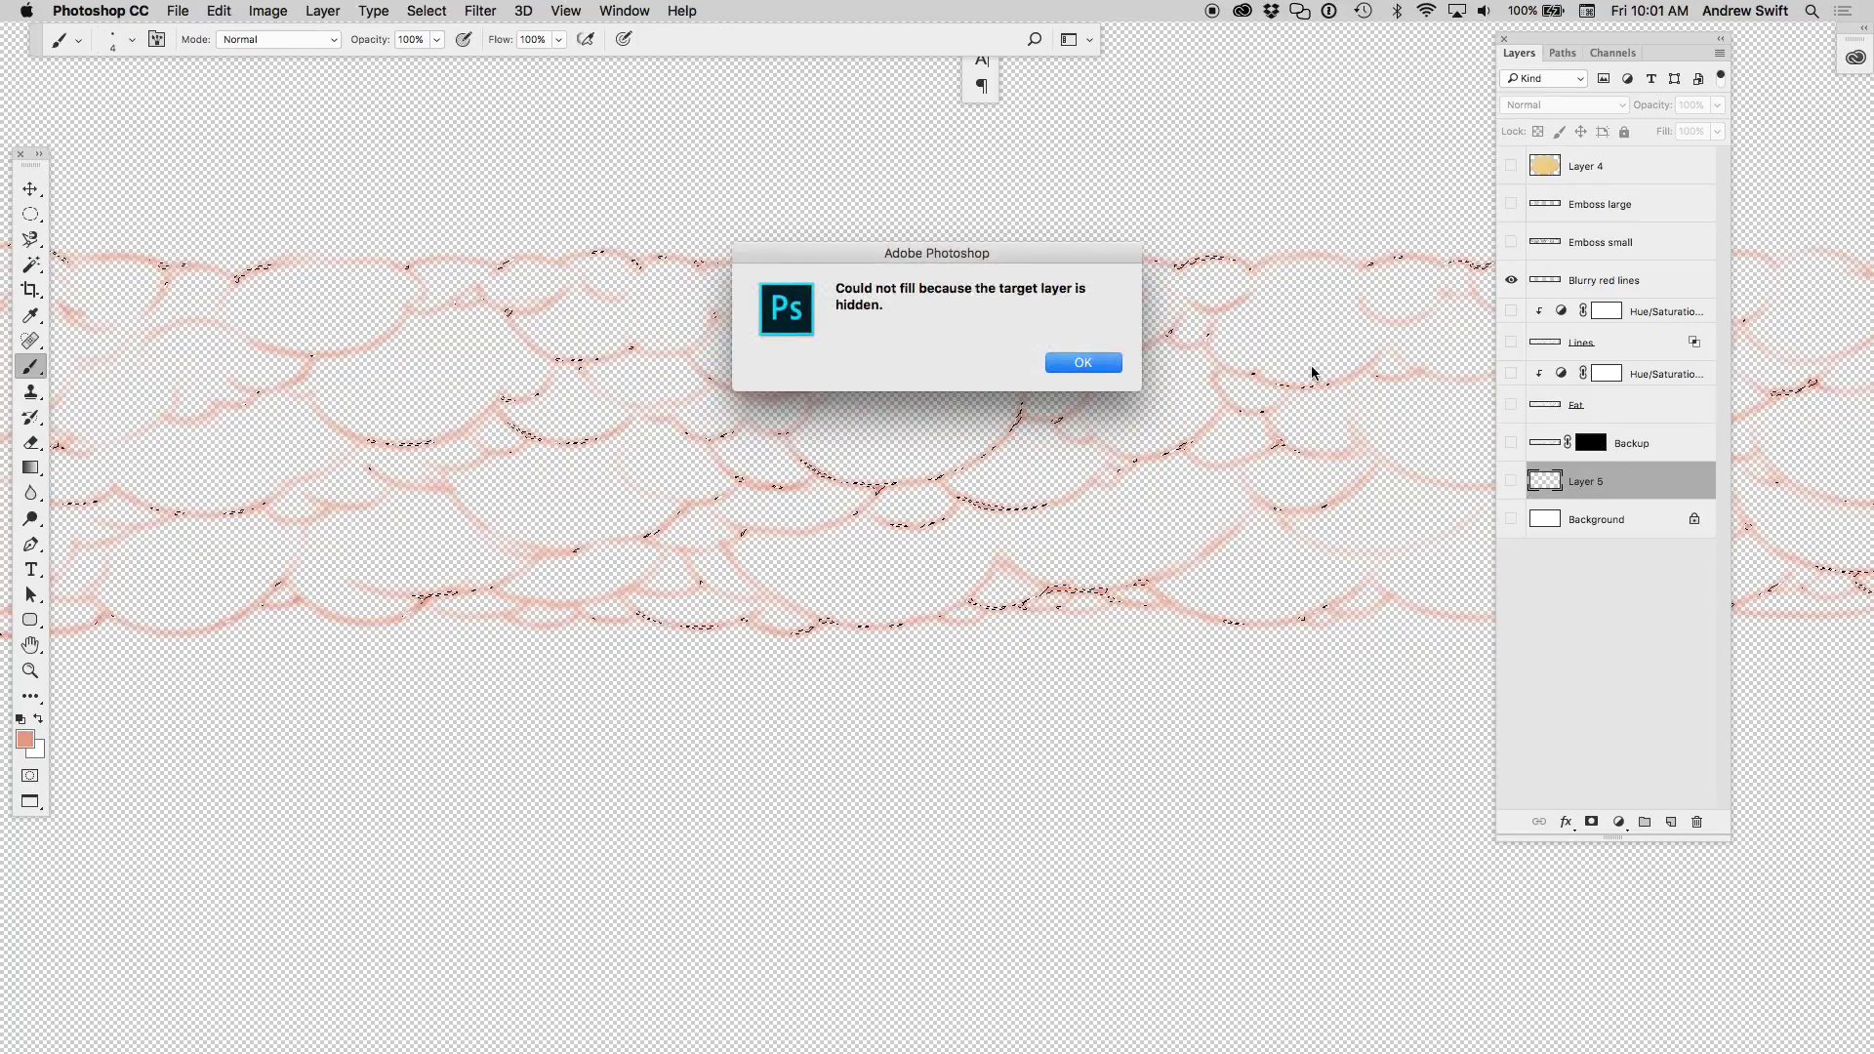
{"action": "key", "text": "Return"}
{"action": "left_click", "coordinate": [1512, 481]}
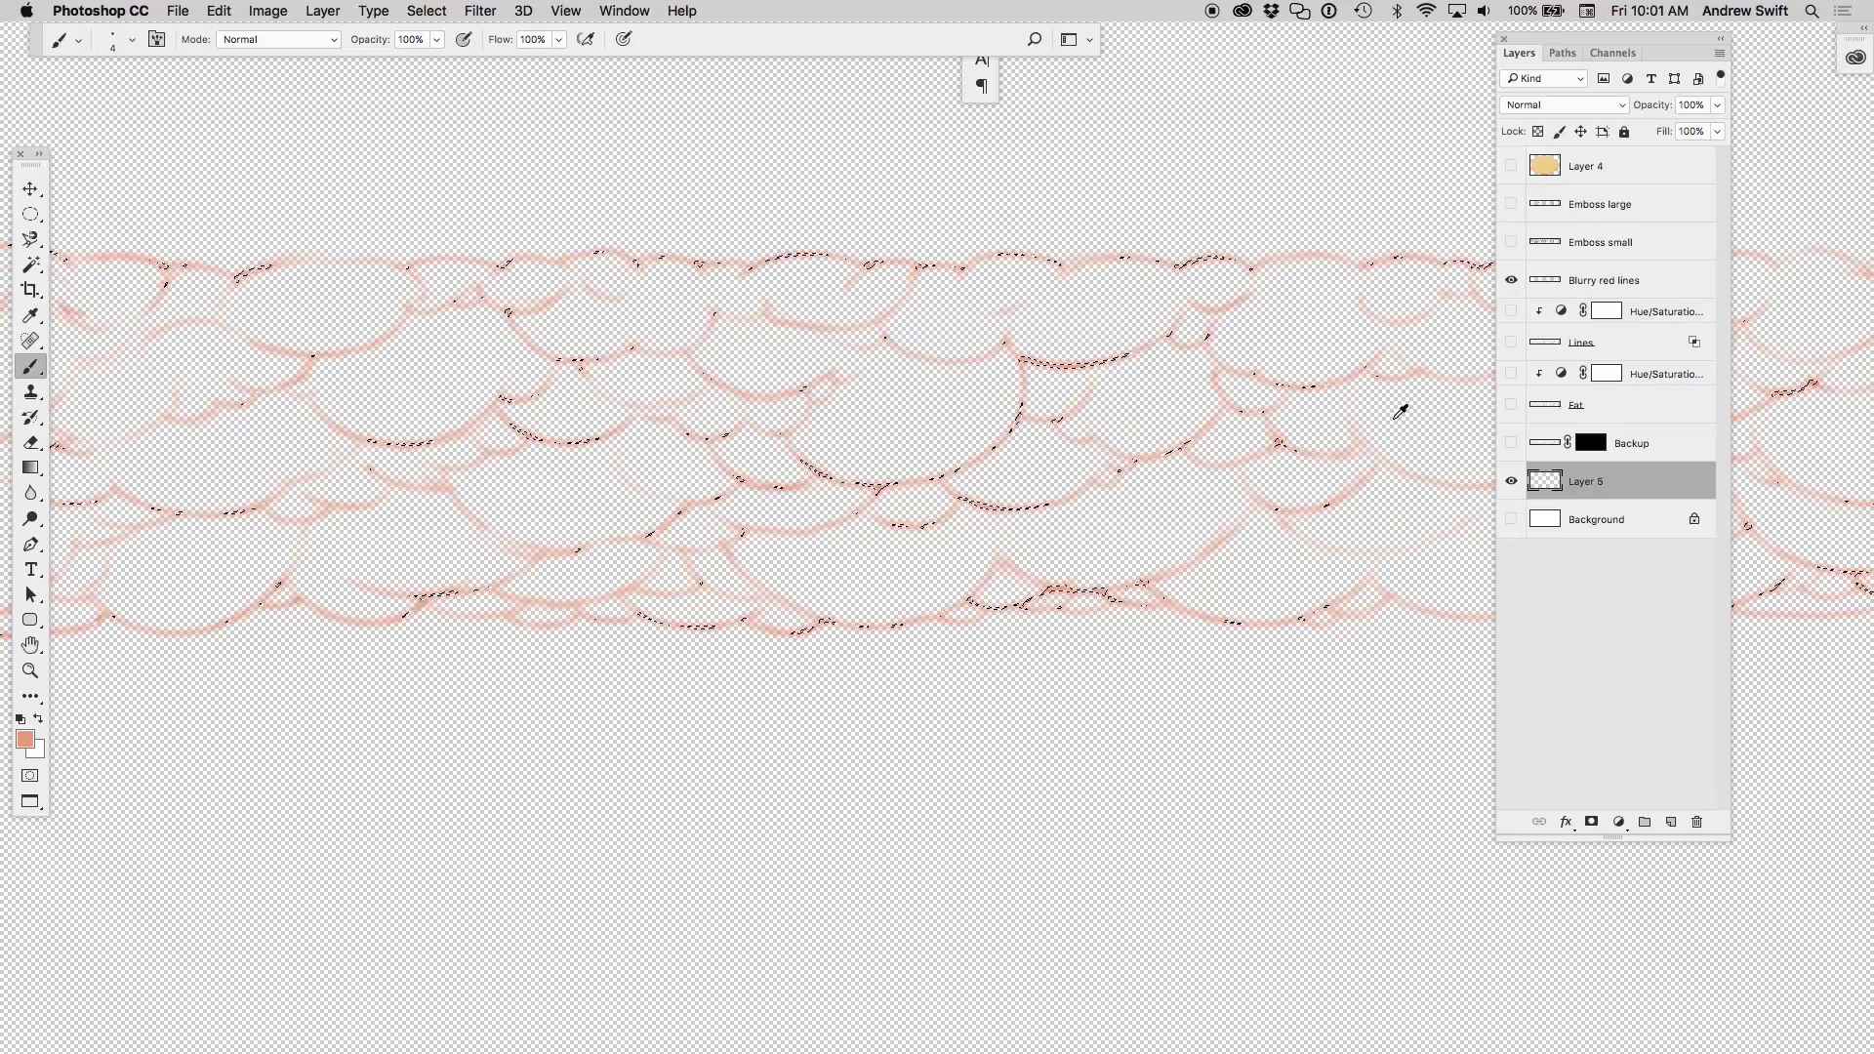
{"action": "key", "text": "alt+BackSpace"}
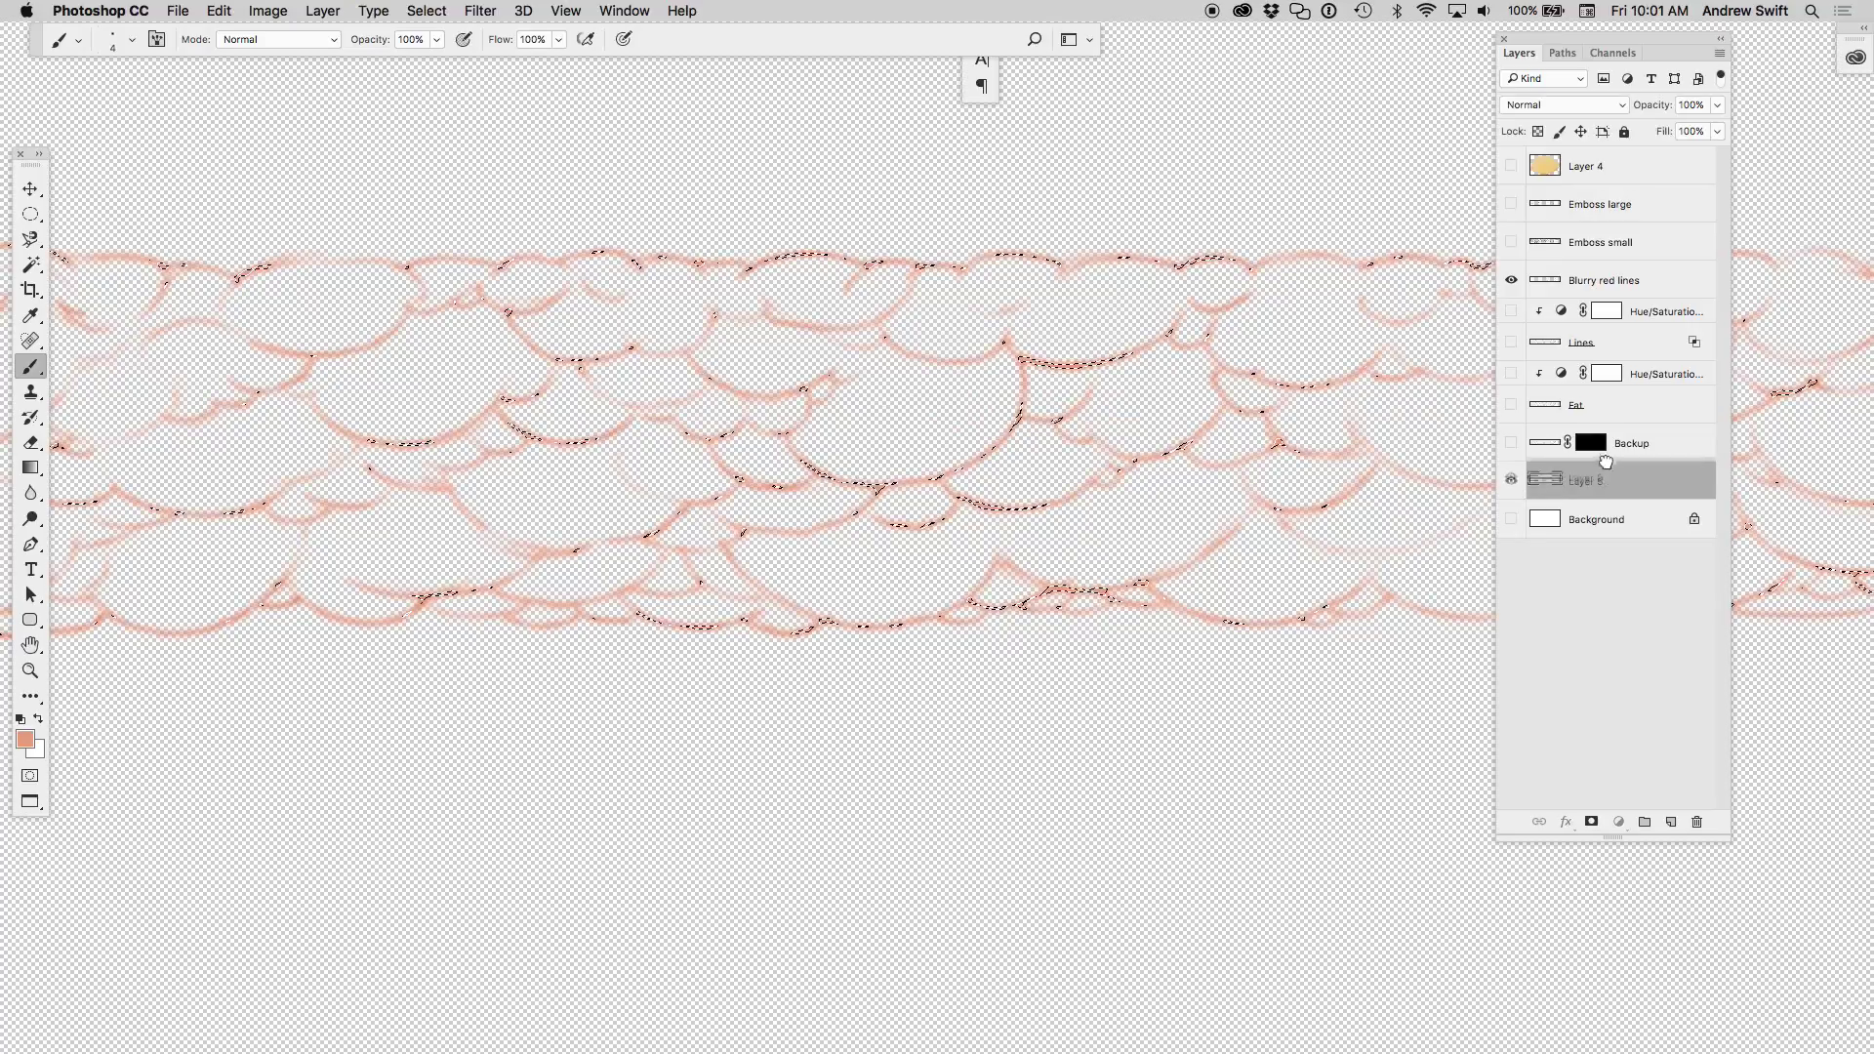
- Move Layer 5 above Blurry red lines and reshow the hue adjustment, Fat and Background layers
{"action": "left_click_drag", "start_coordinate": [1587, 481], "coordinate": [1586, 278]}
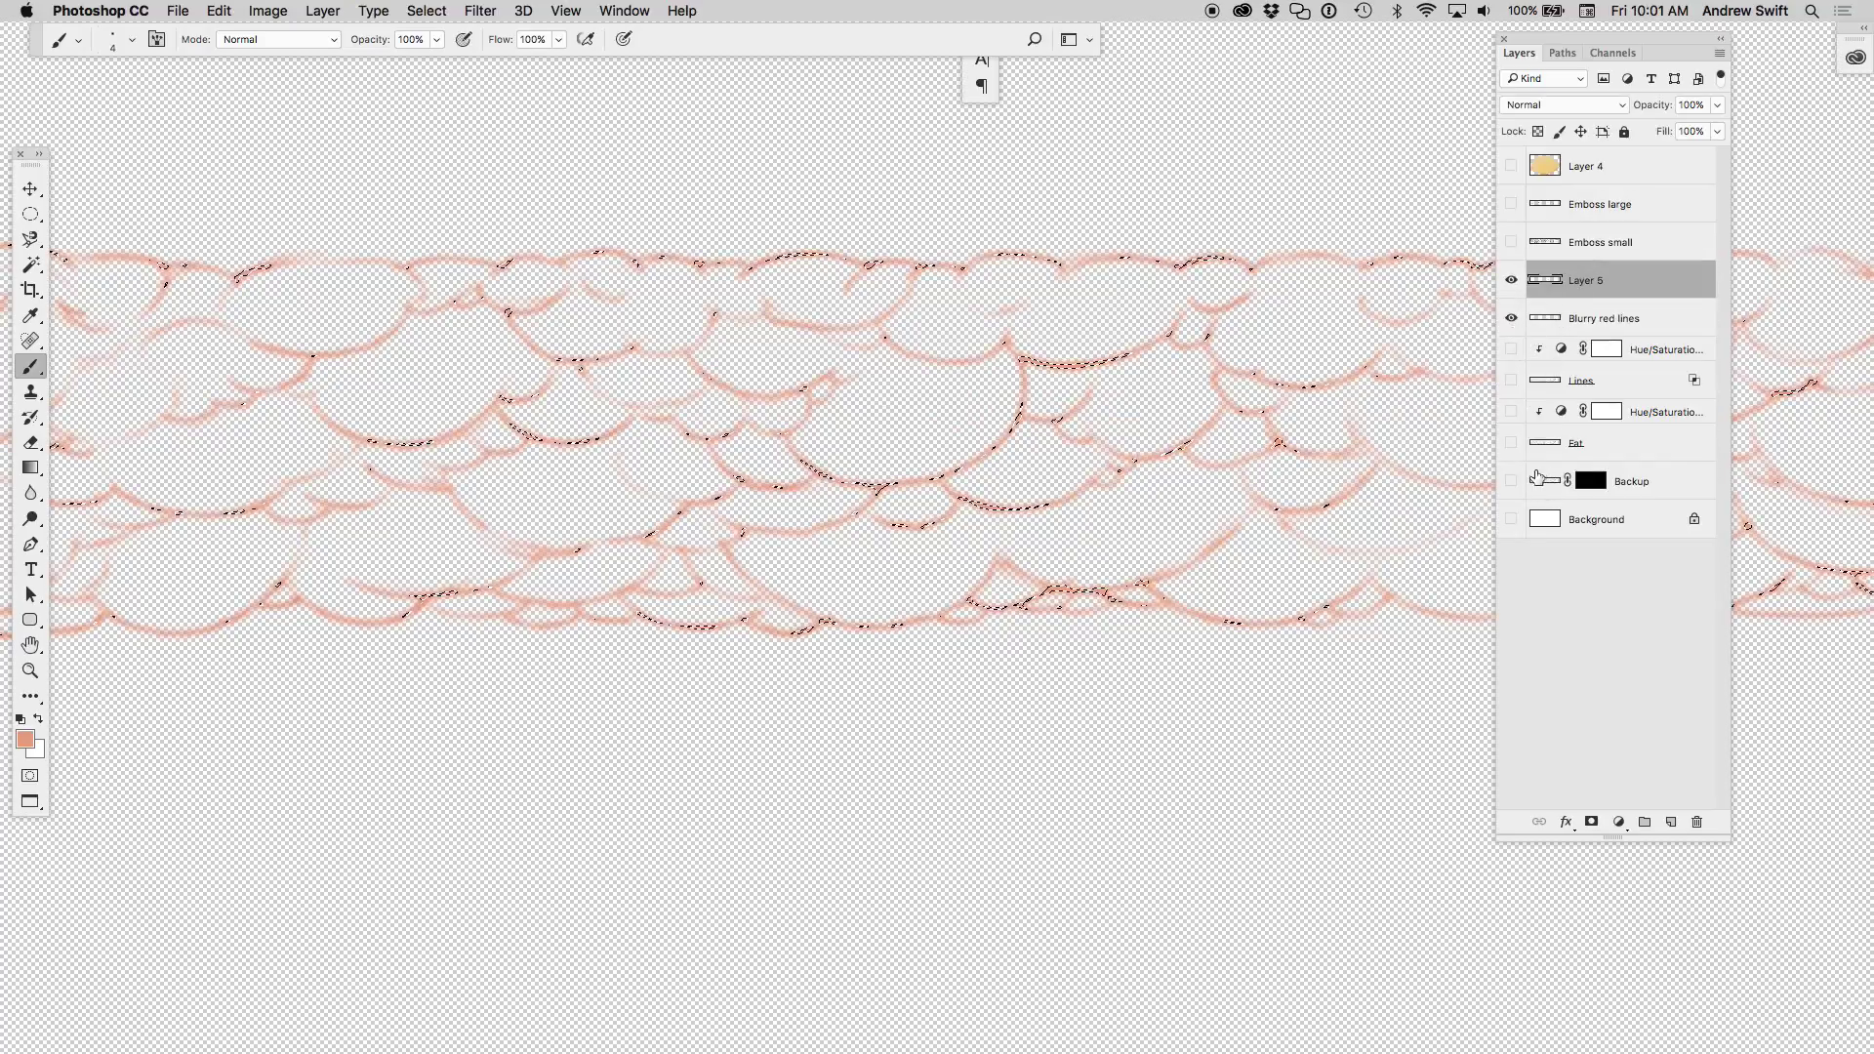
{"action": "left_click", "coordinate": [1511, 411]}
{"action": "left_click", "coordinate": [1511, 443]}
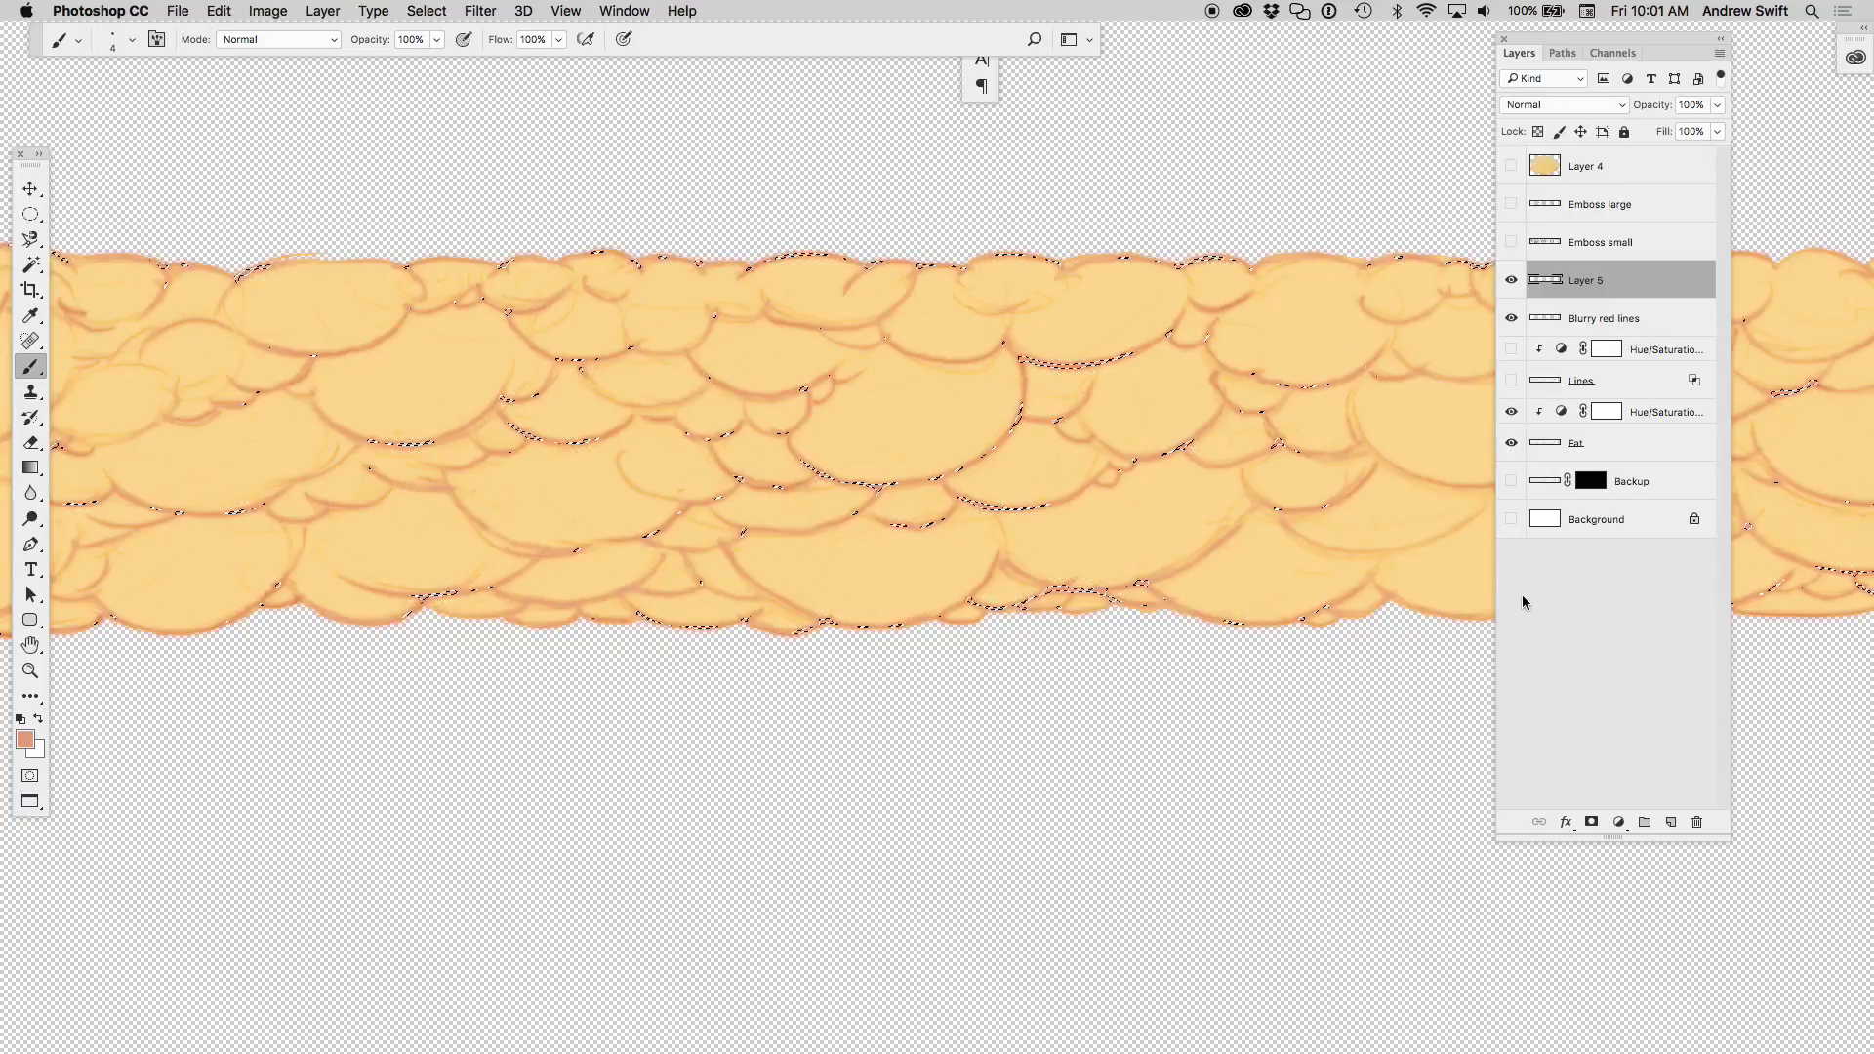
{"action": "left_click", "coordinate": [1511, 518]}
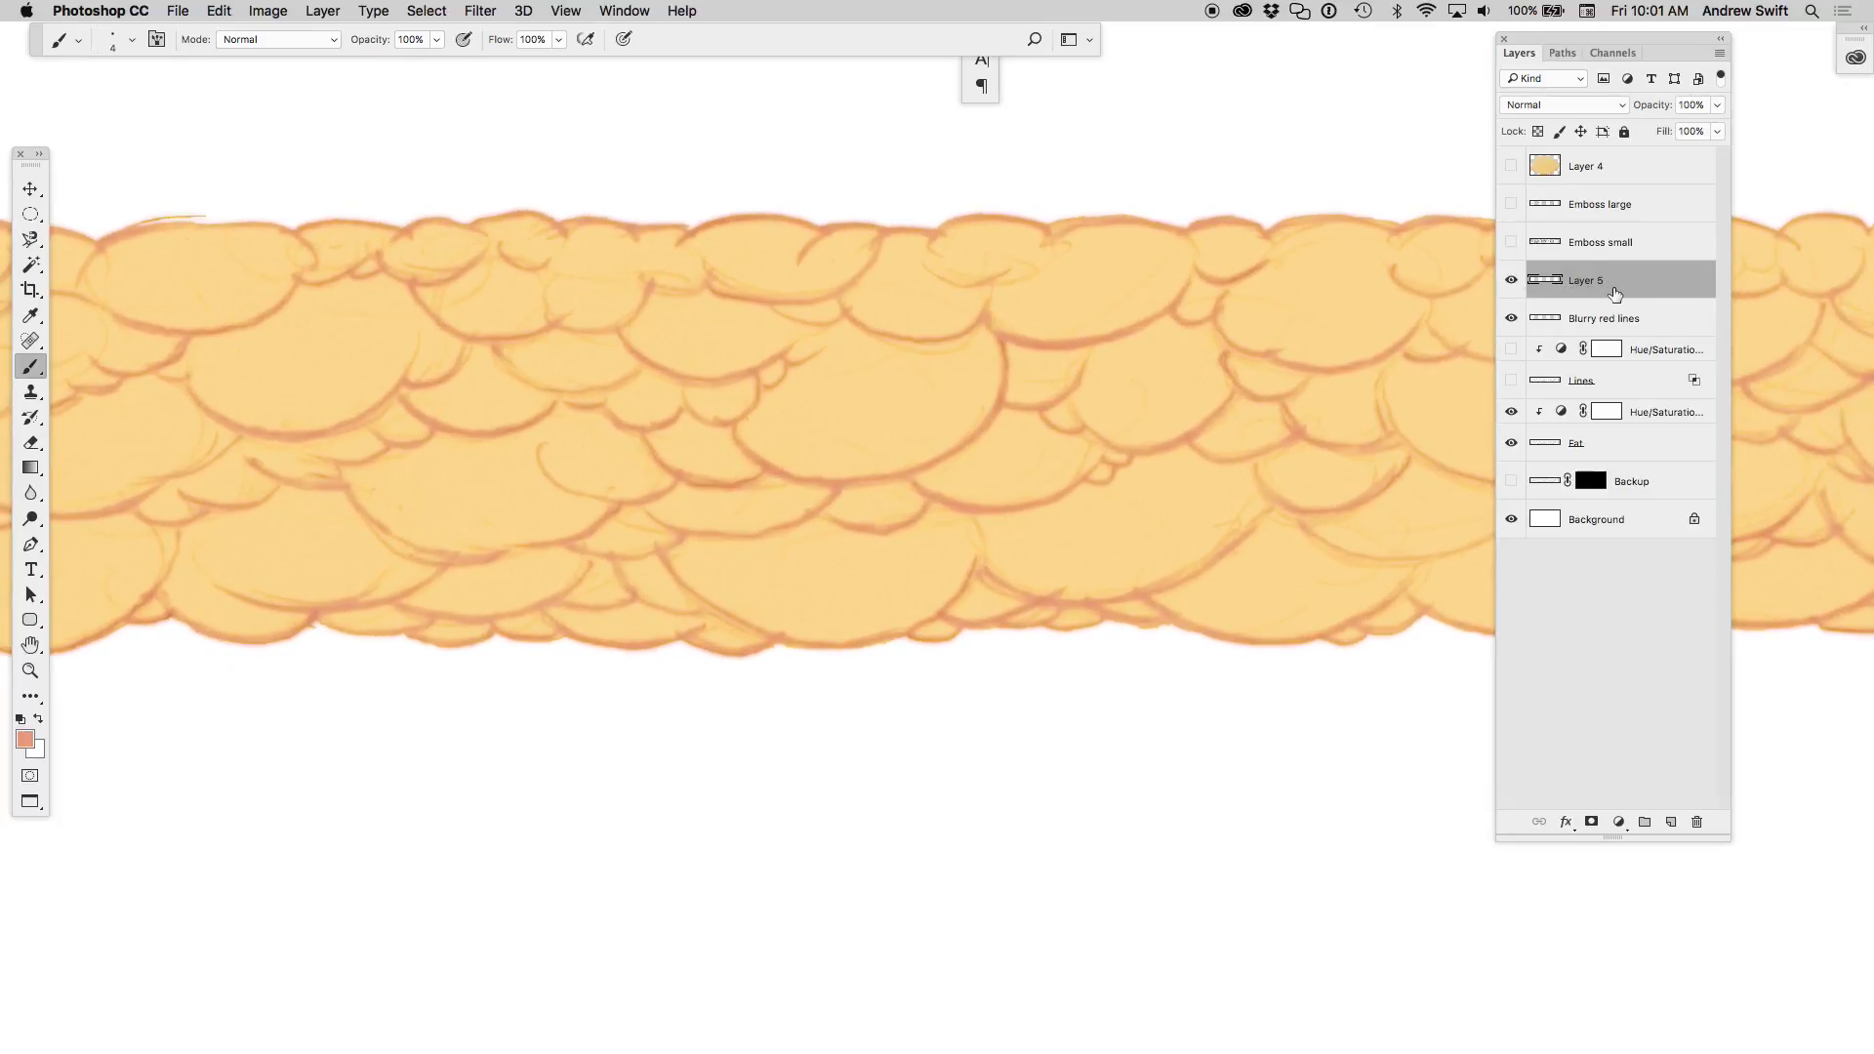
- Set Layer 5 to 20% opacity and Blurry red lines to 30%
{"action": "key", "text": "m"}
{"action": "key", "text": "3"}
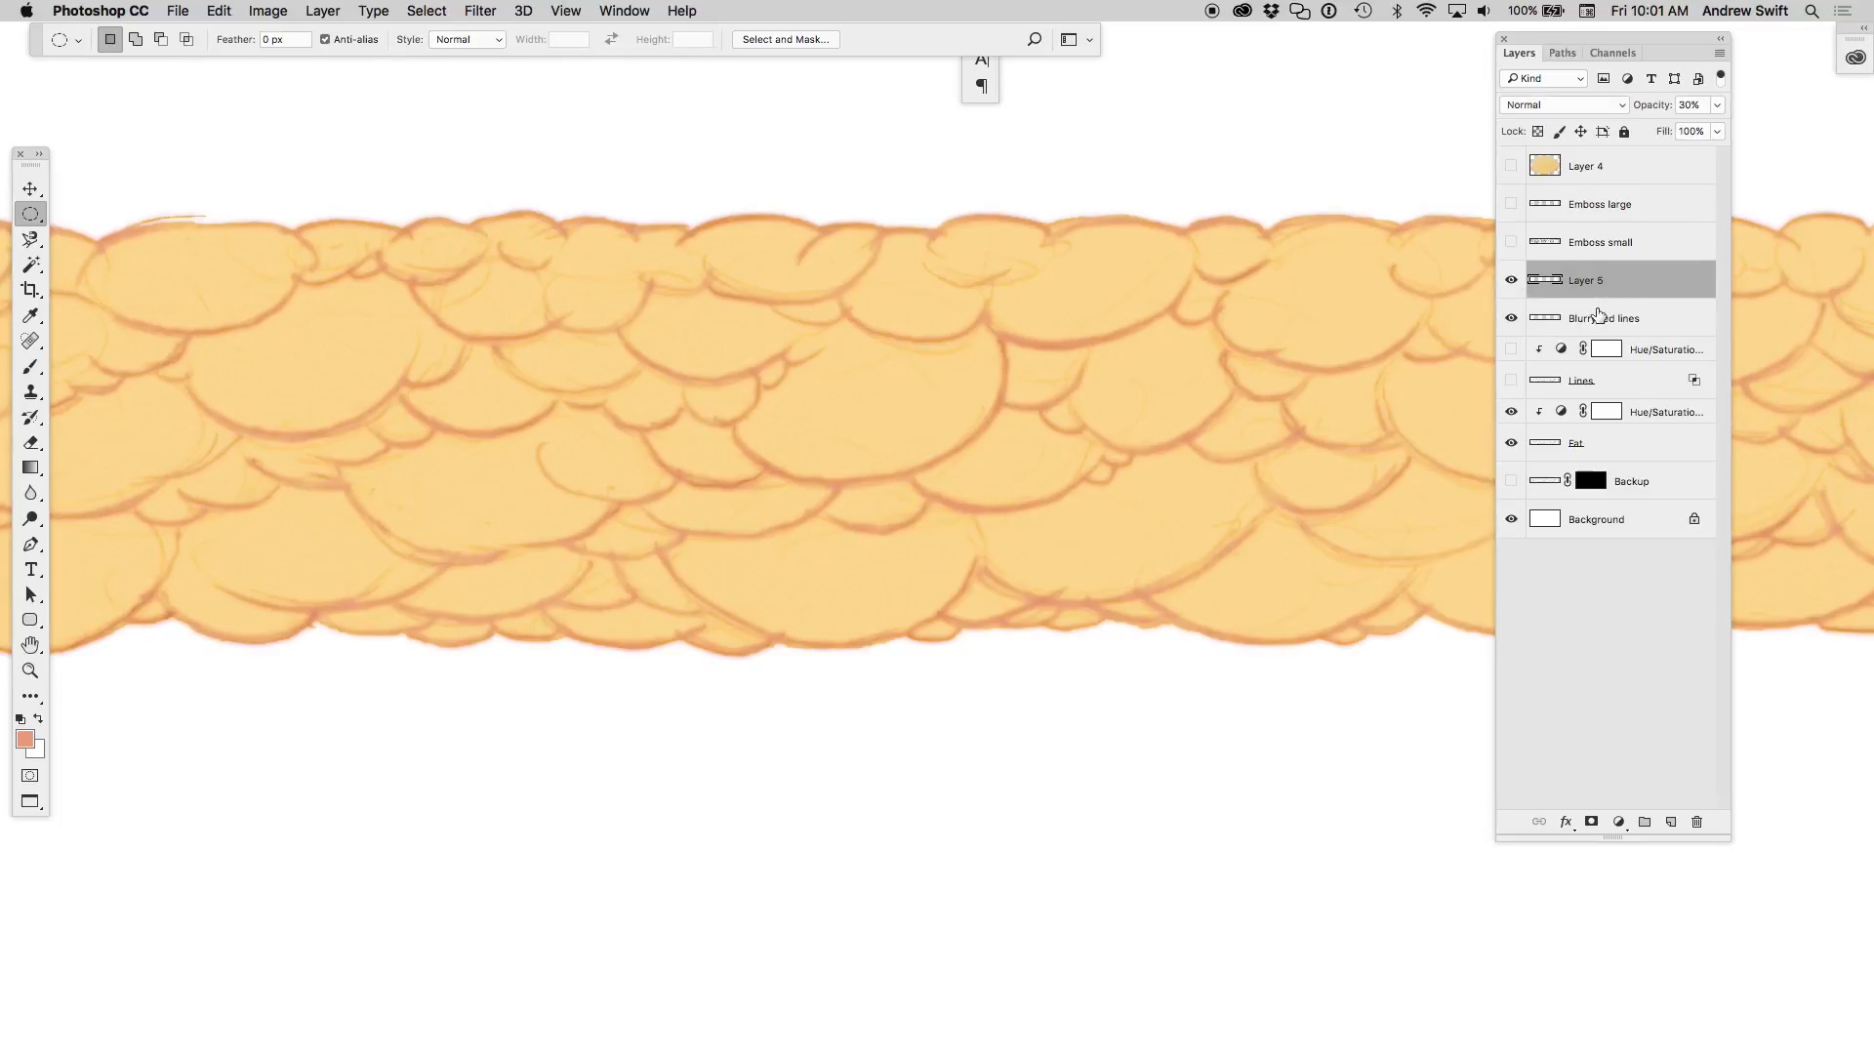
{"action": "key", "text": "2"}
{"action": "left_click_drag", "start_coordinate": [1632, 282], "coordinate": [1632, 293]}
{"action": "key", "text": "0"}
{"action": "left_click", "coordinate": [1611, 332]}
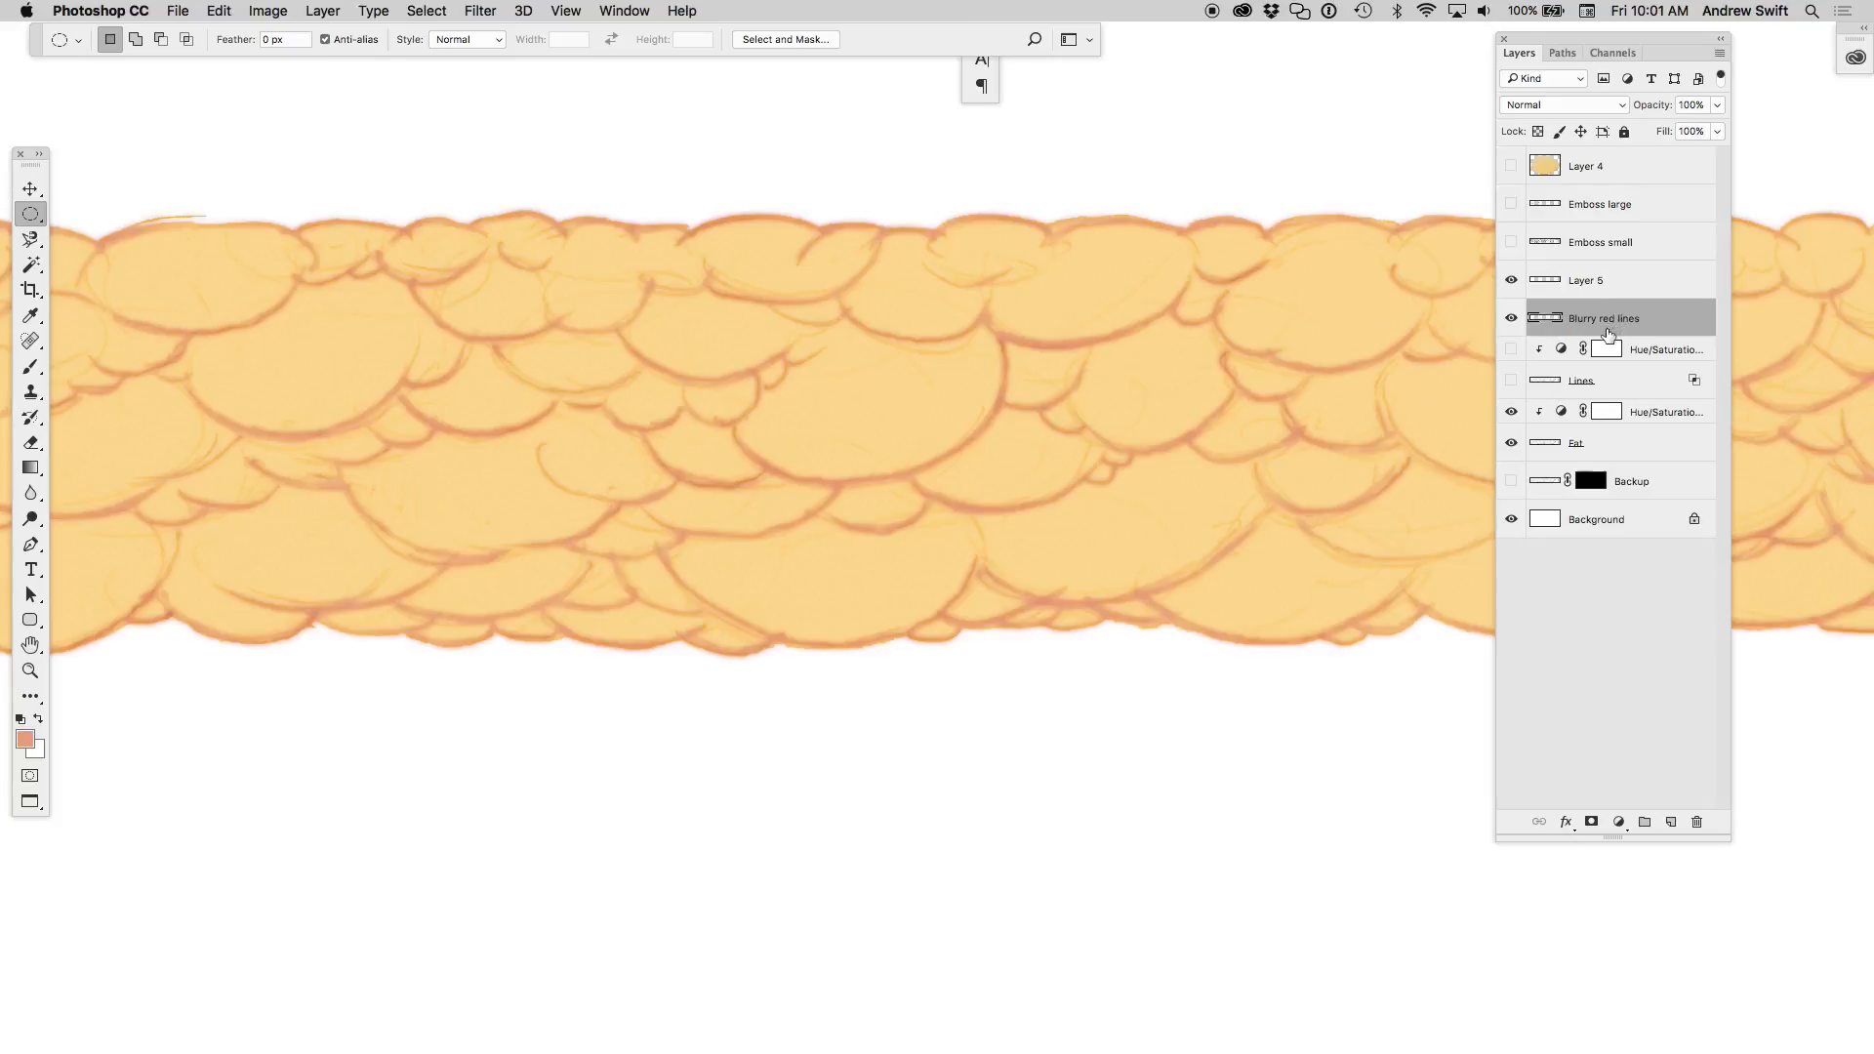
{"action": "key", "text": "3"}
- Try a saturation and hue change on the blurry lines, then restore full opacity
{"action": "key", "text": "super+u"}
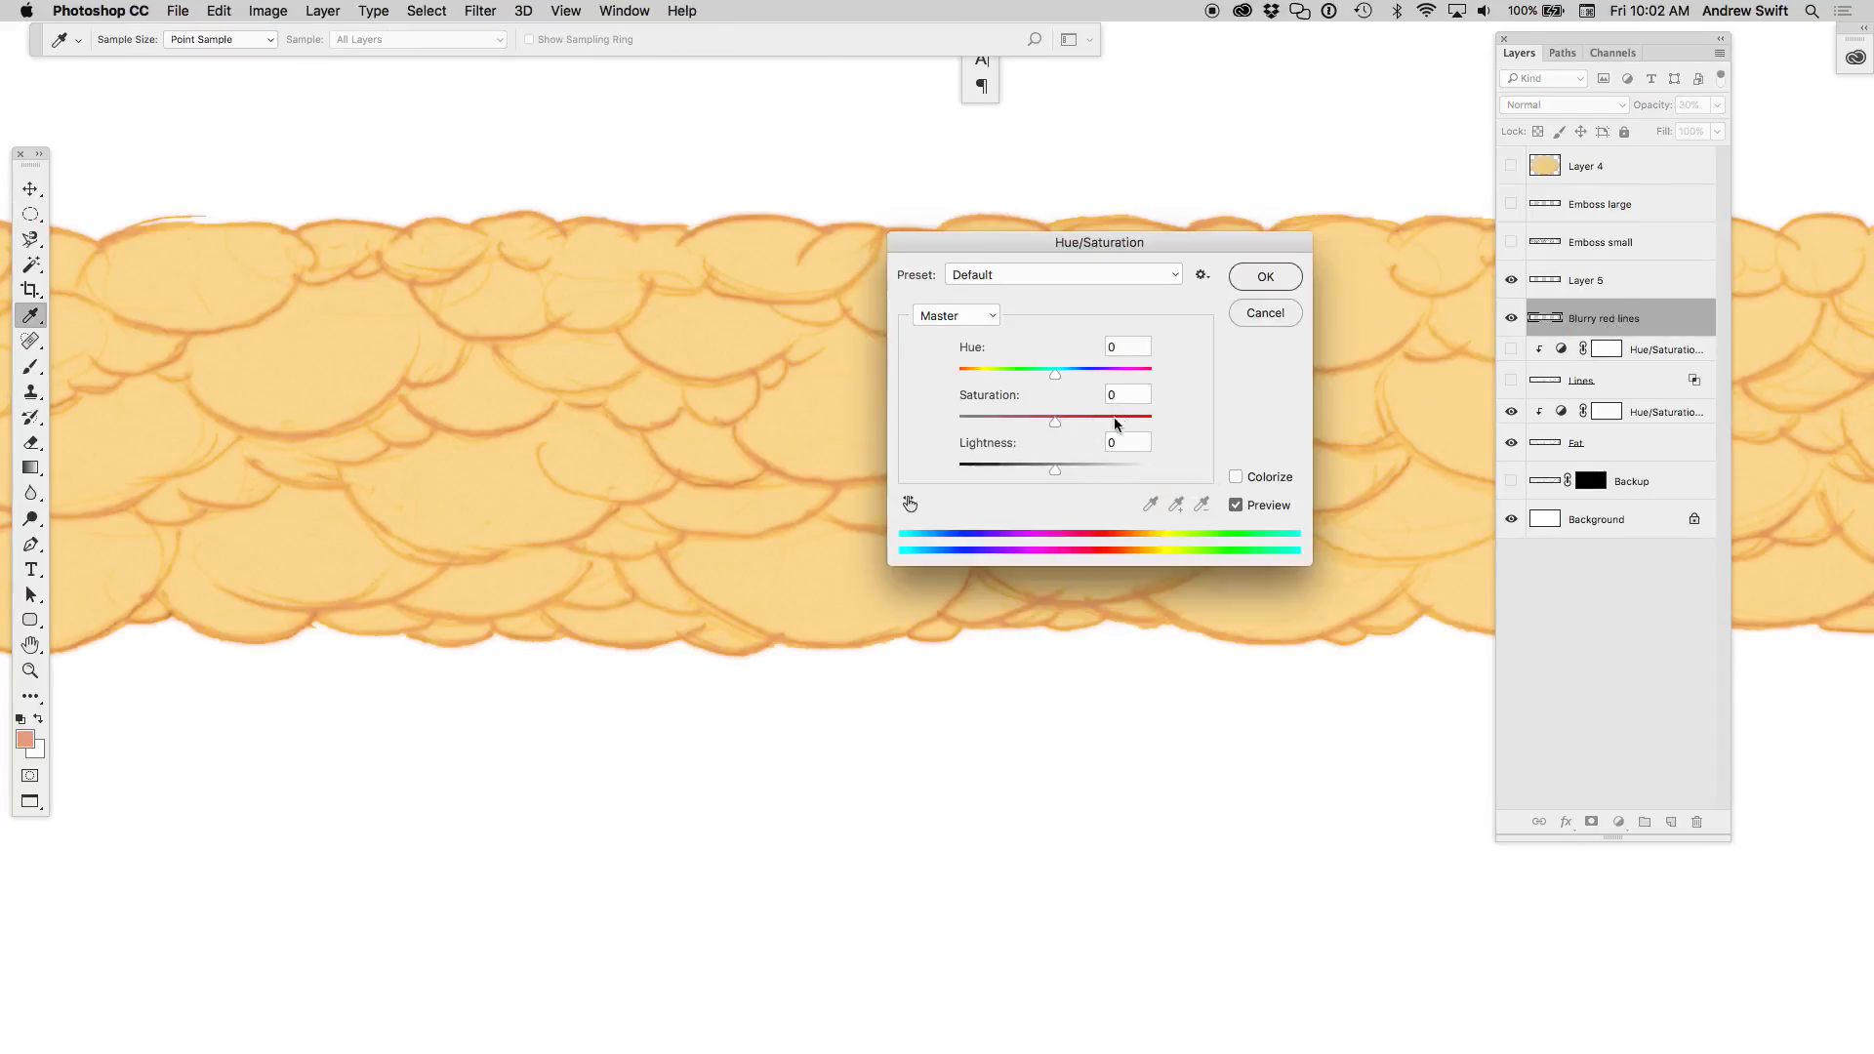
{"action": "left_click_drag", "start_coordinate": [1055, 422], "coordinate": [1158, 422]}
{"action": "mouse_move", "coordinate": [1055, 374]}
{"action": "left_mouse_down"}
{"action": "mouse_move", "coordinate": [1013, 383]}
{"action": "mouse_move", "coordinate": [1104, 377]}
{"action": "left_mouse_up"}
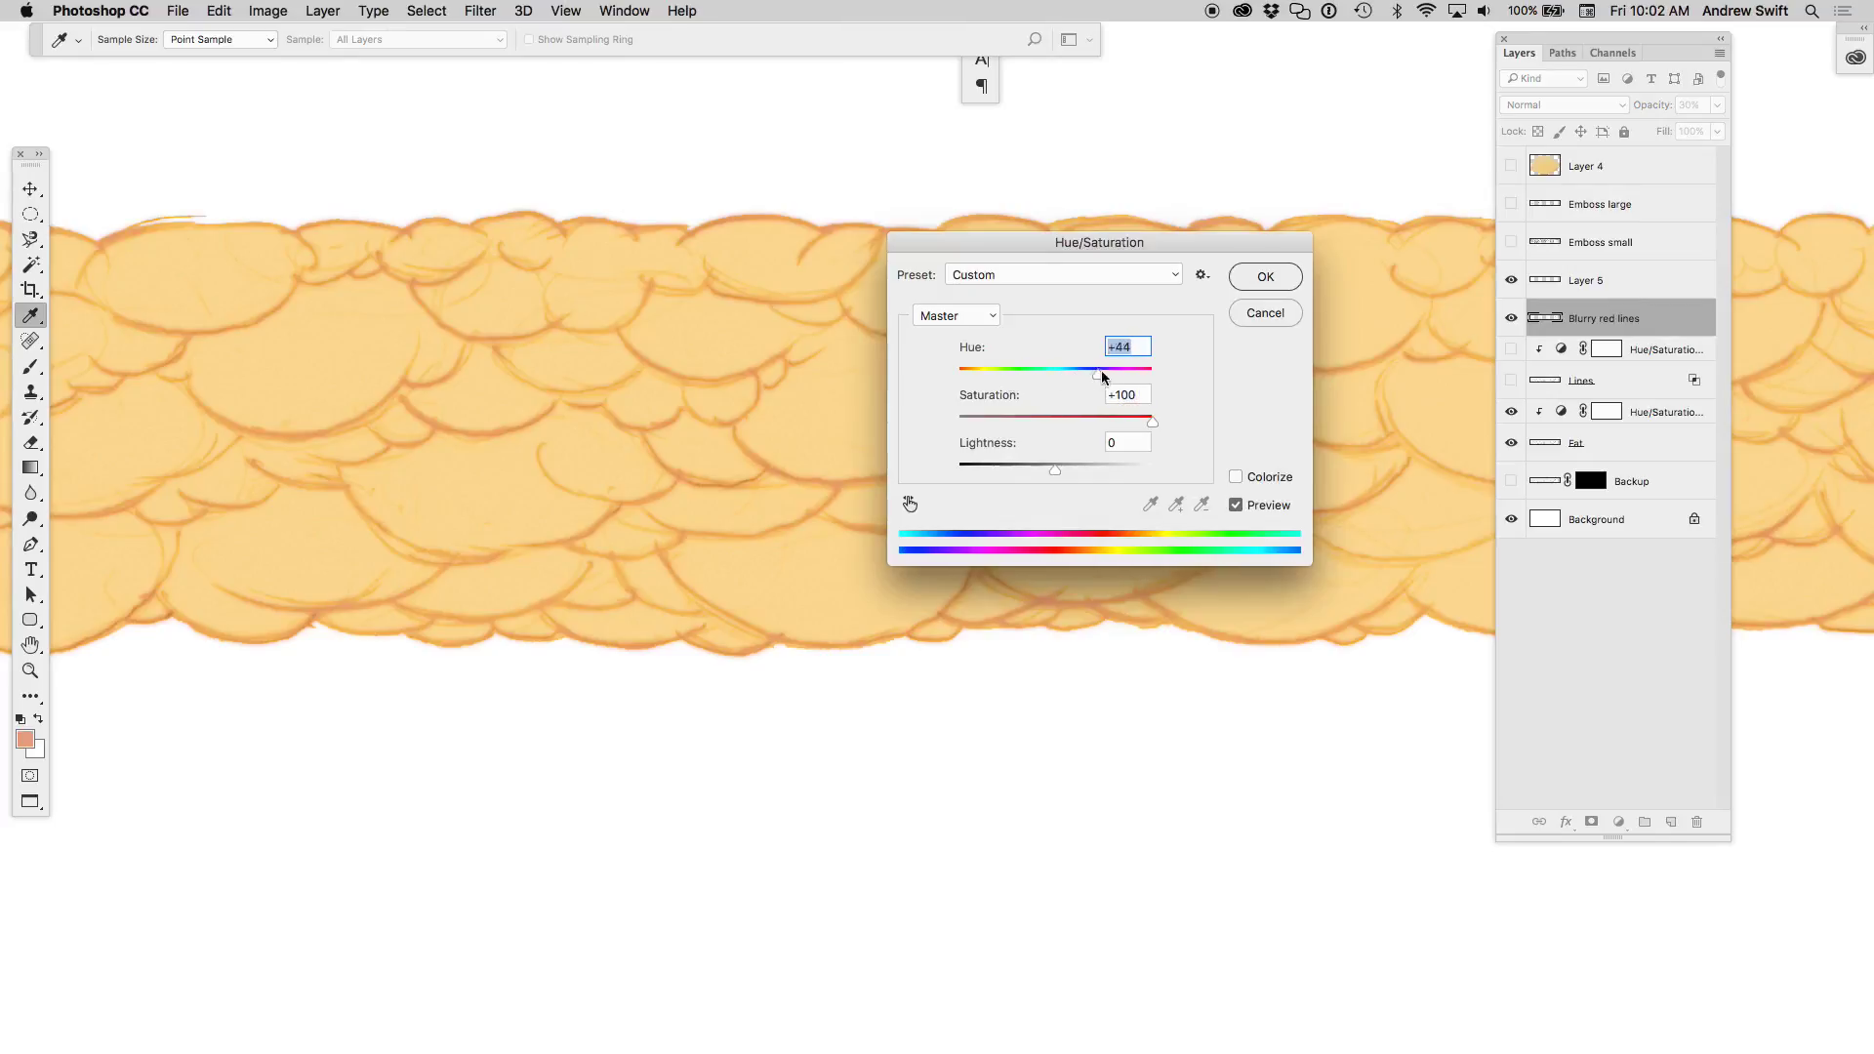
{"action": "key", "text": "Return"}
{"action": "key", "text": "0"}
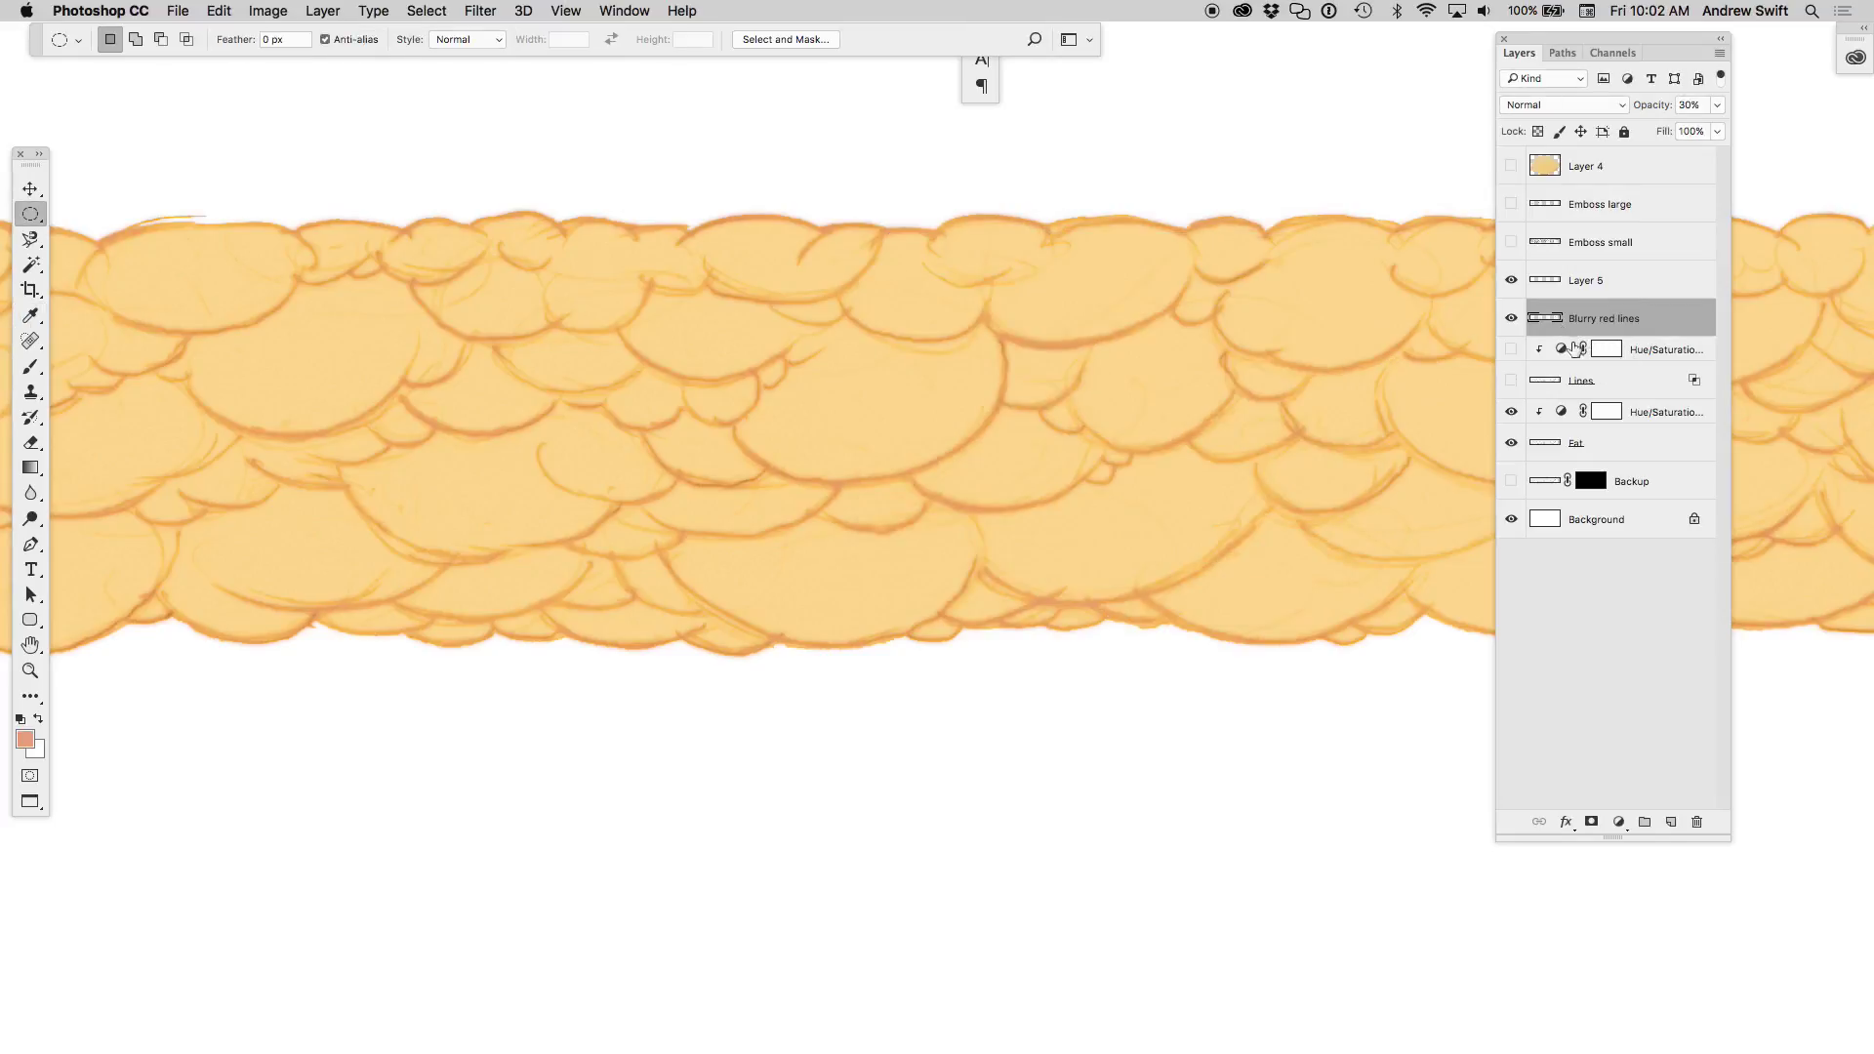
- Colorize the blurry lines pure red: hue 0, saturation 100, lightness -16
{"action": "key", "text": "super+u"}
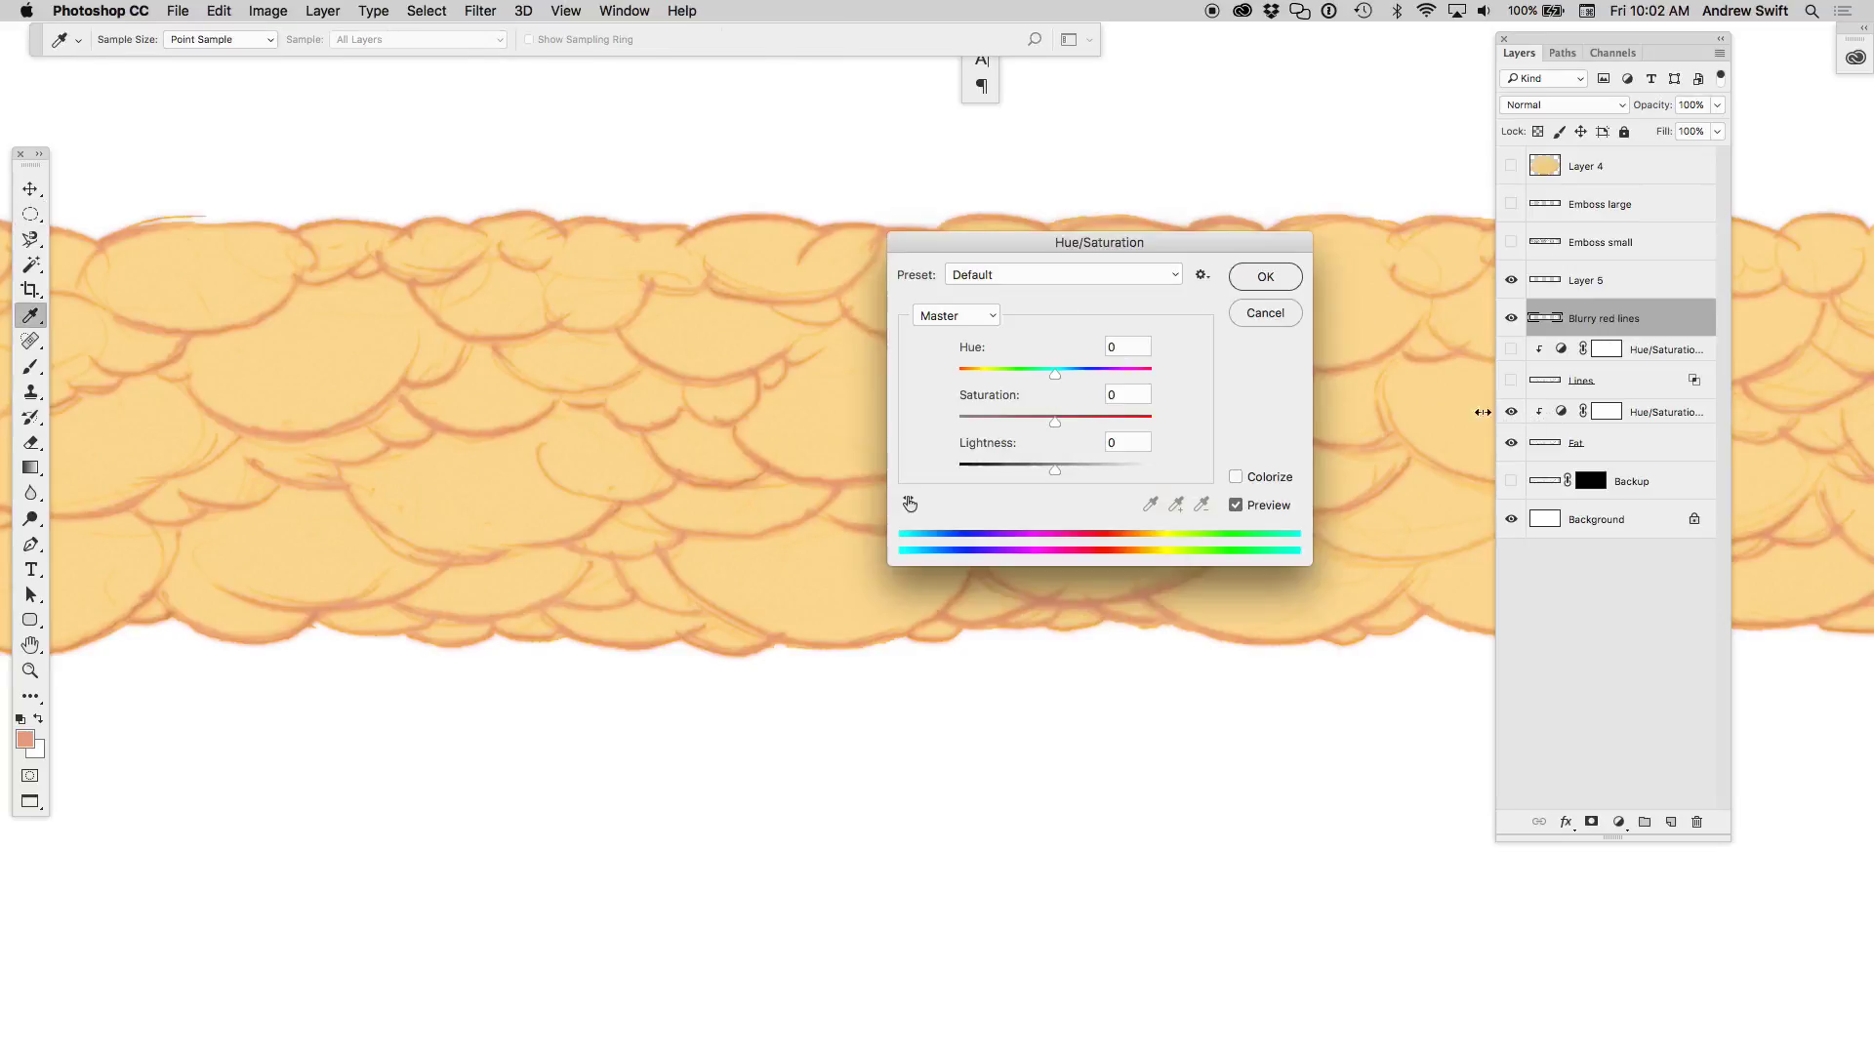
{"action": "left_click_drag", "start_coordinate": [1072, 422], "coordinate": [1232, 424]}
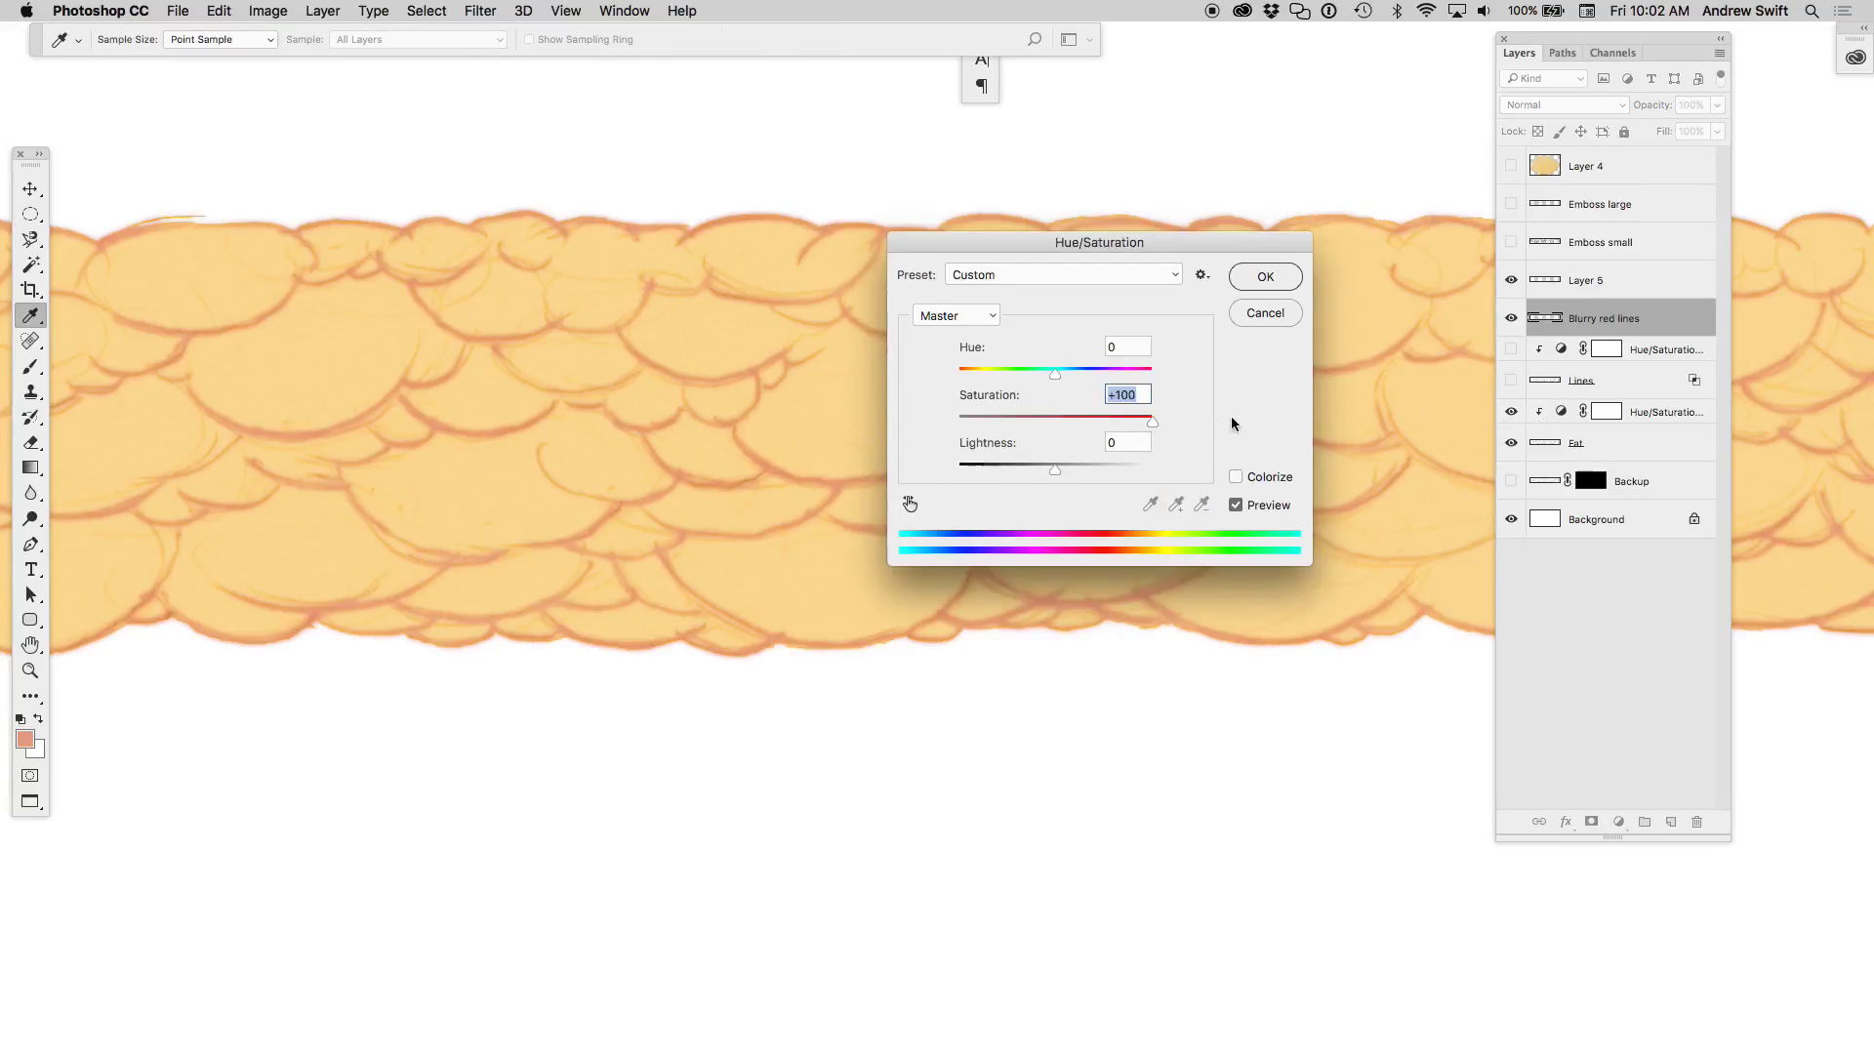
{"action": "left_click_drag", "start_coordinate": [1054, 375], "coordinate": [1046, 372]}
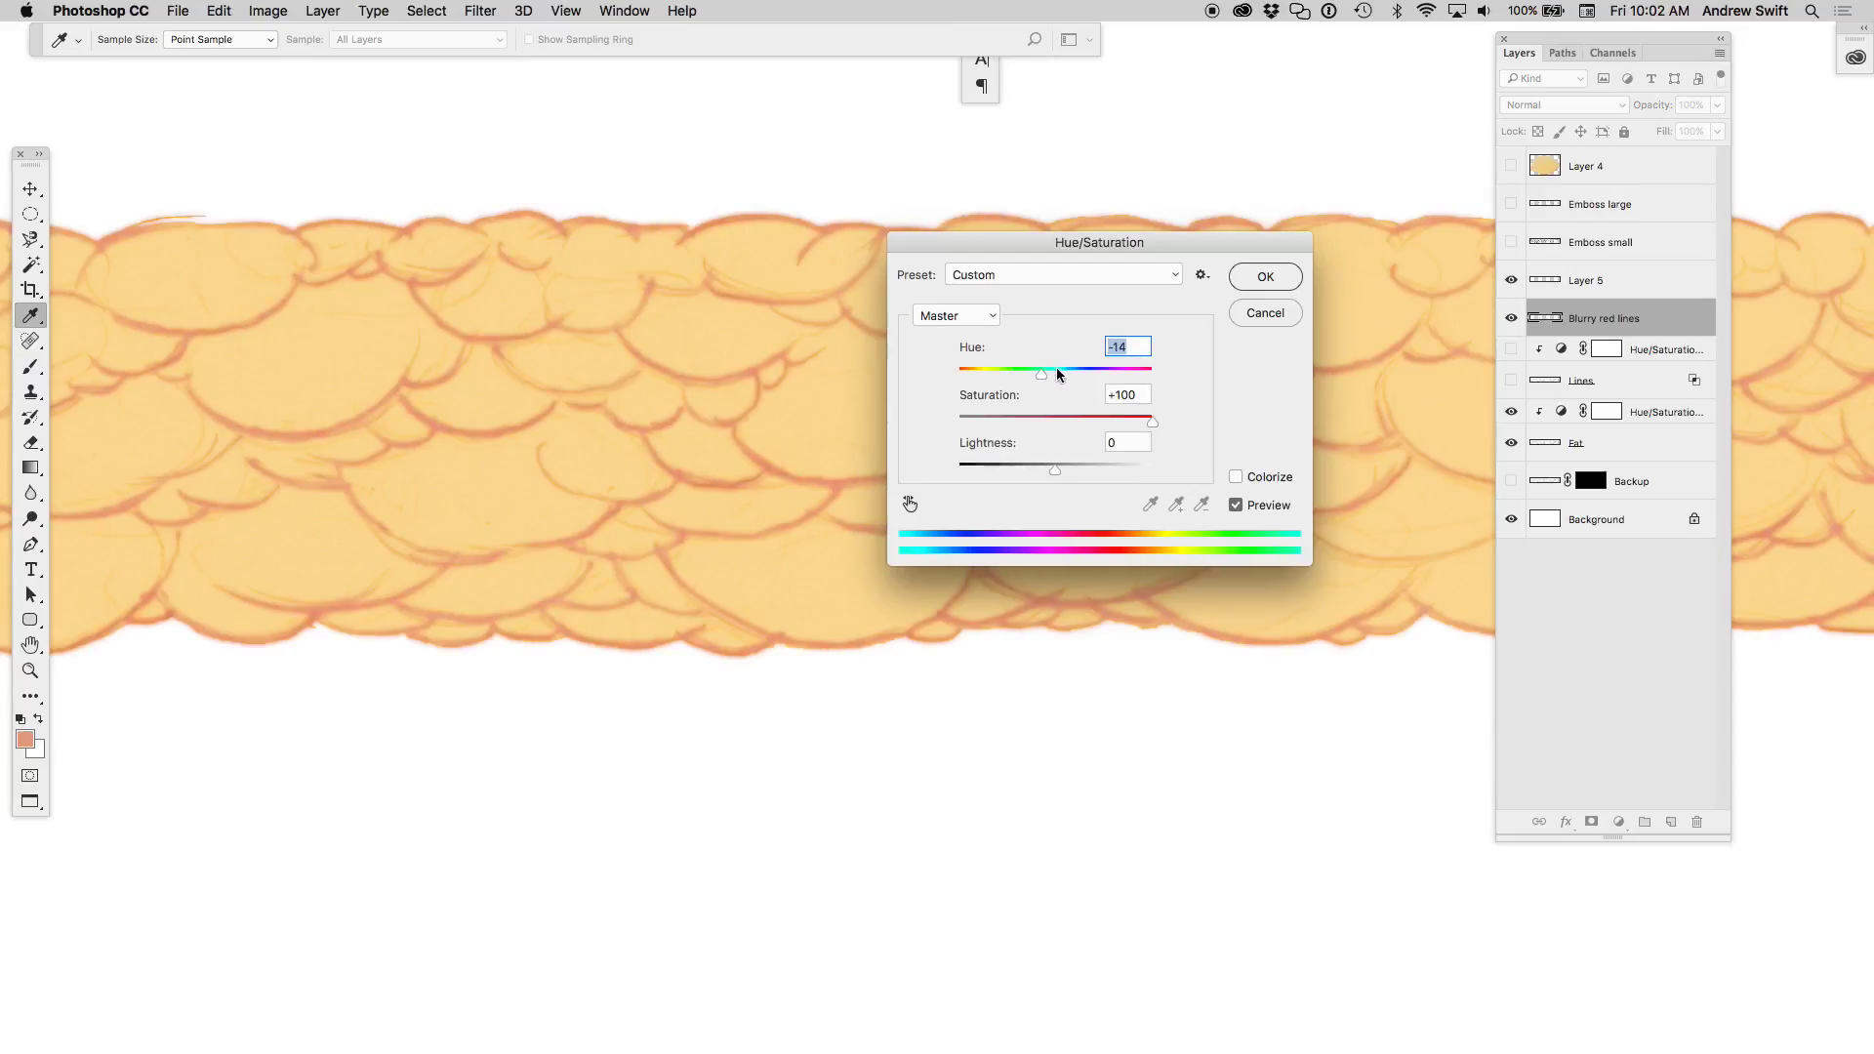
{"action": "left_click_drag", "start_coordinate": [1054, 470], "coordinate": [1039, 473]}
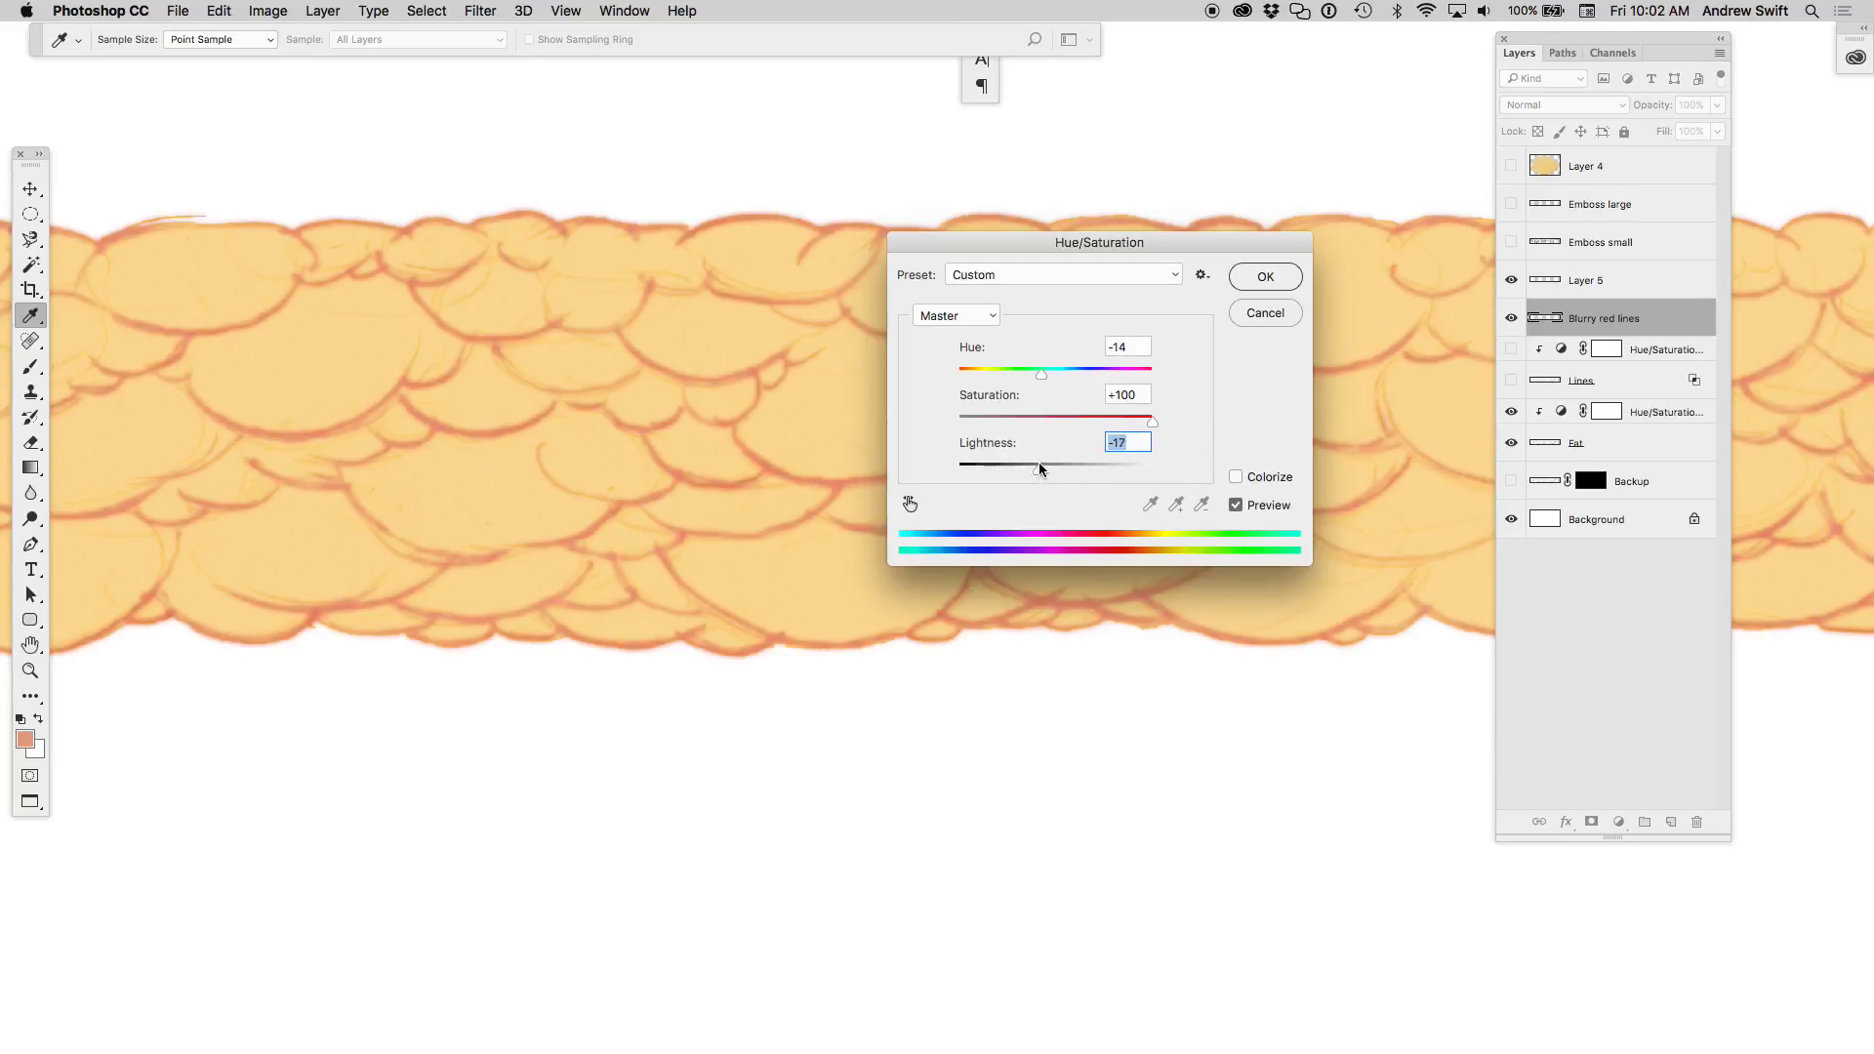
{"action": "left_click", "coordinate": [1154, 422]}
{"action": "left_click_drag", "start_coordinate": [1041, 374], "coordinate": [1165, 415]}
{"action": "left_click", "coordinate": [1236, 477]}
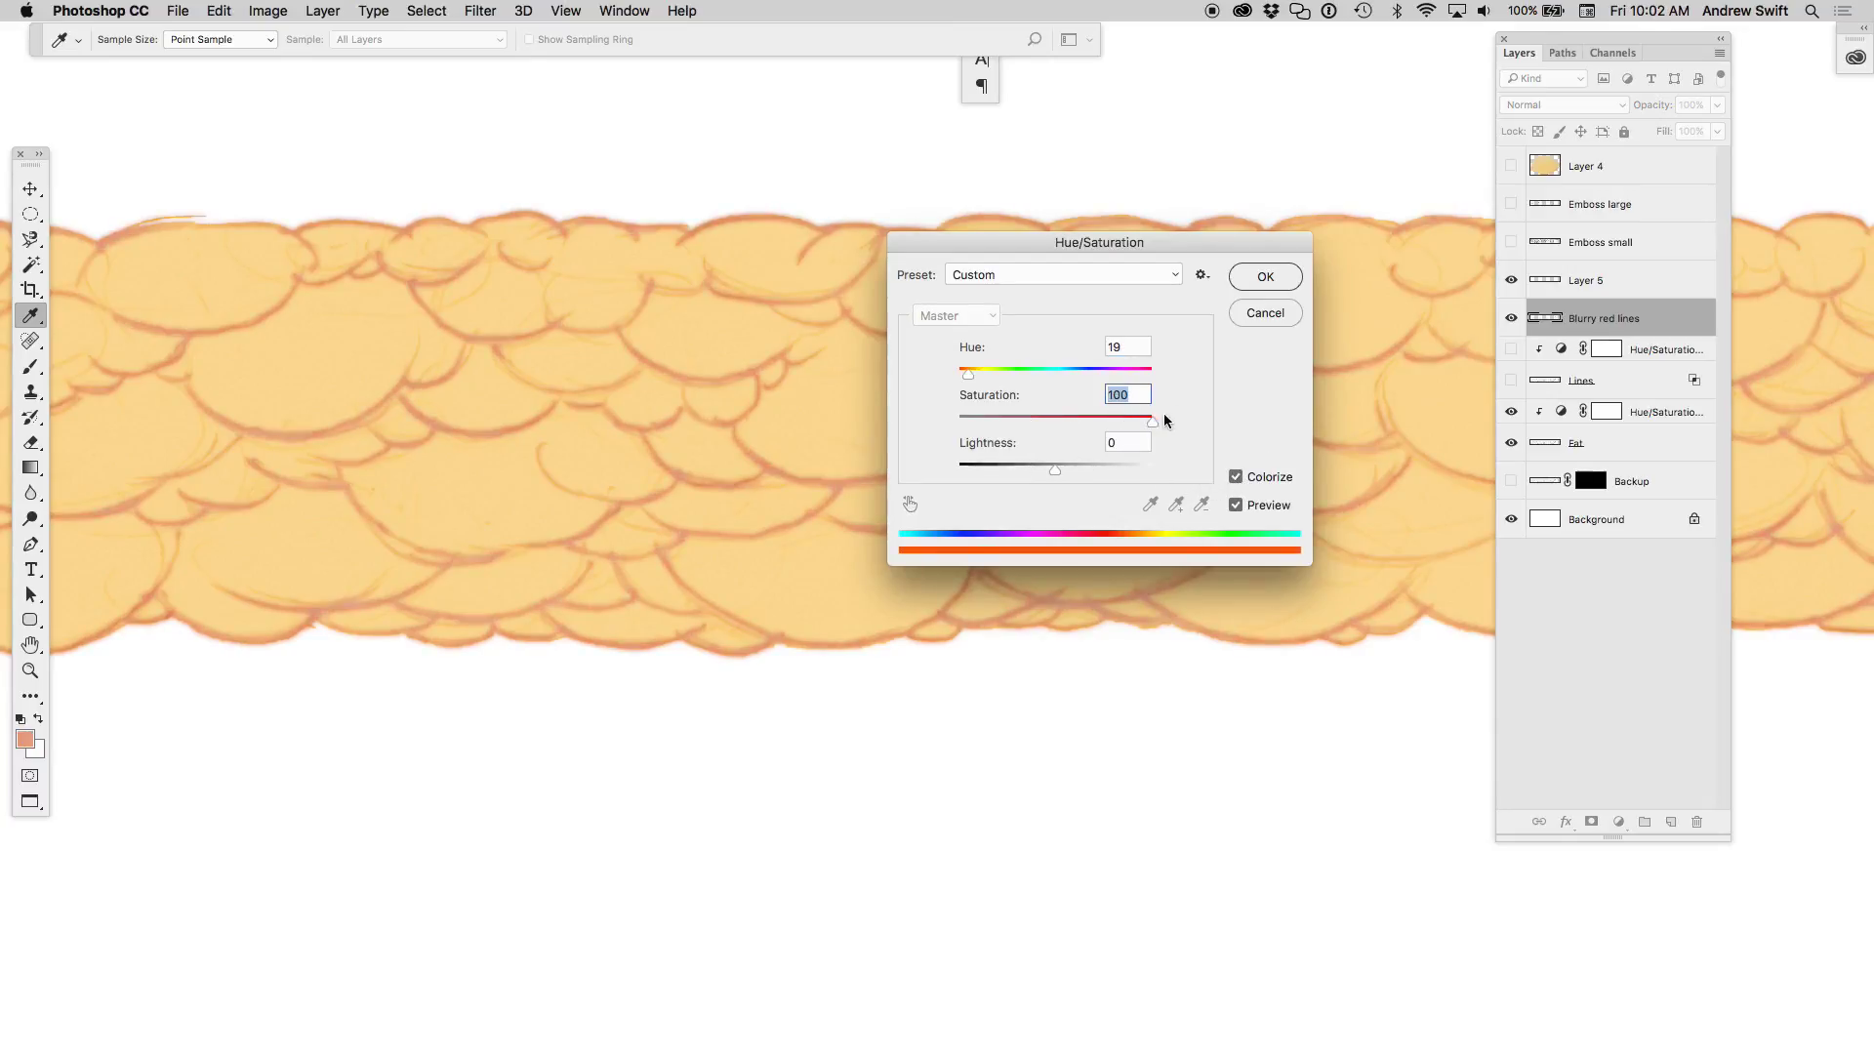
{"action": "left_click_drag", "start_coordinate": [967, 374], "coordinate": [953, 385]}
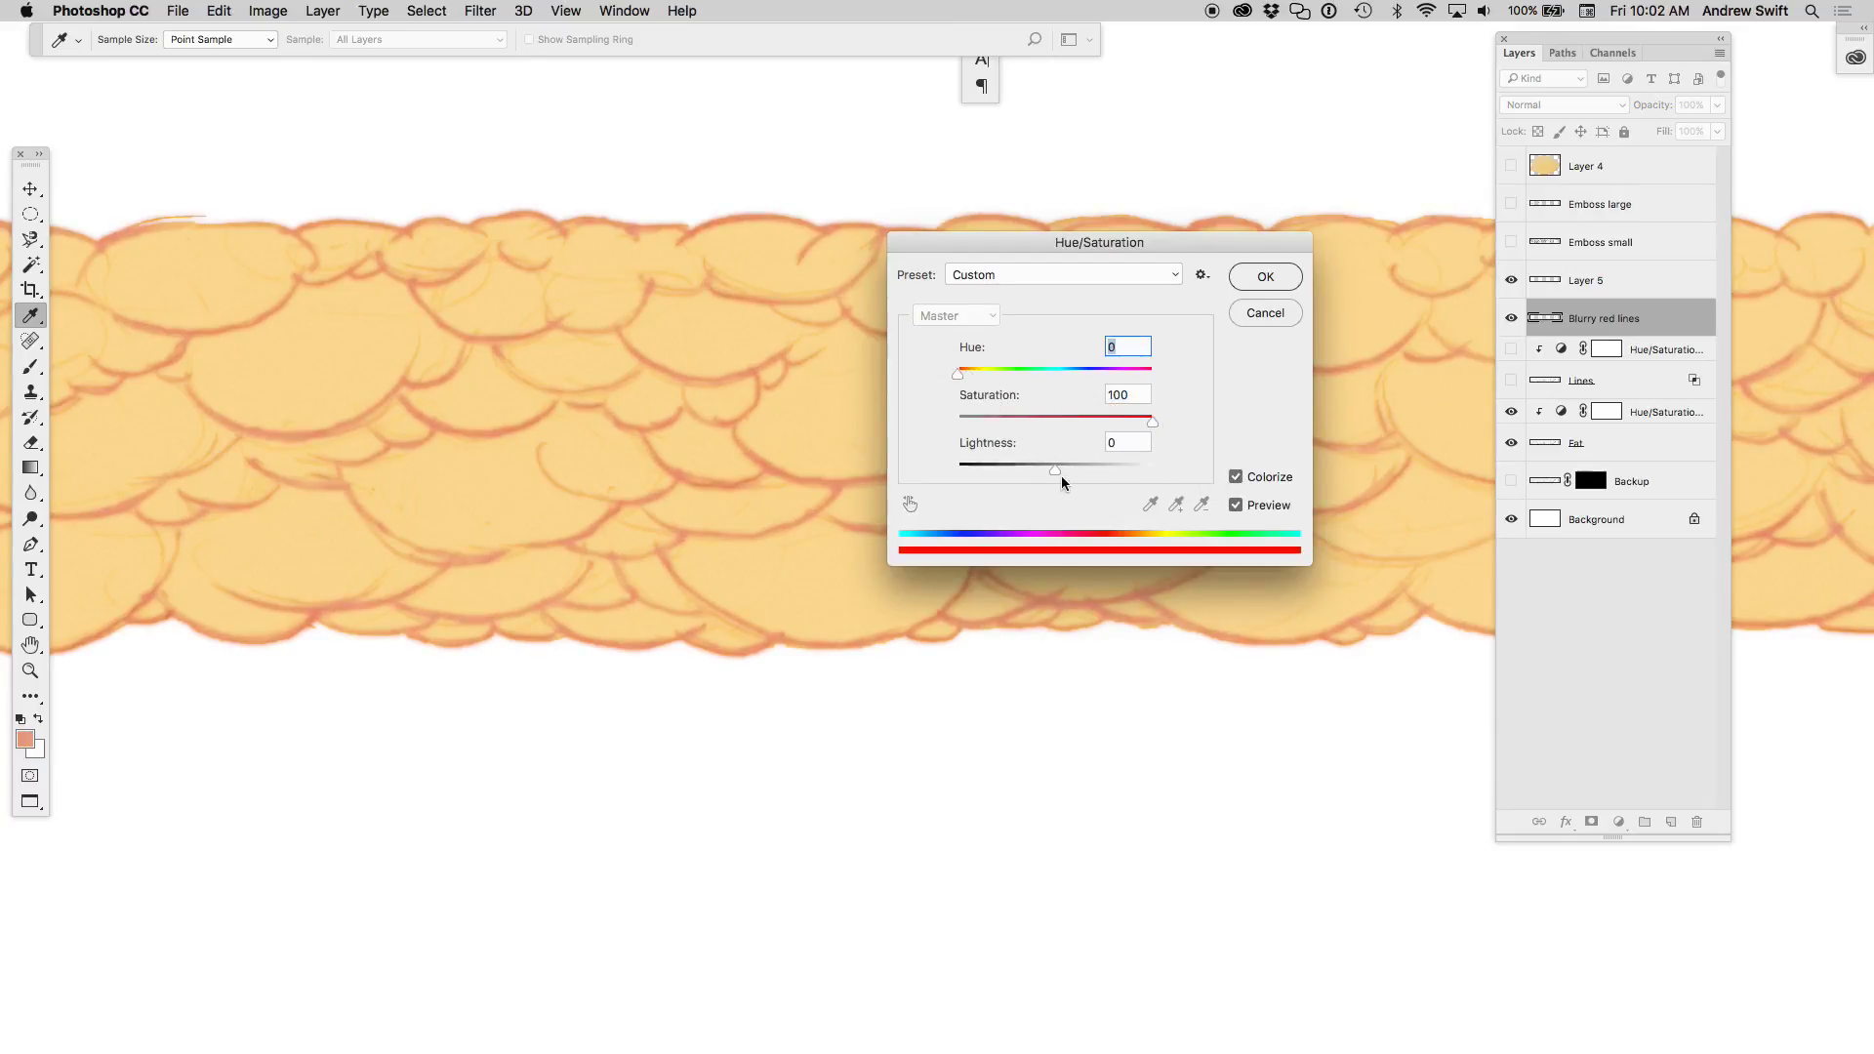
{"action": "left_click_drag", "start_coordinate": [1062, 476], "coordinate": [1023, 470]}
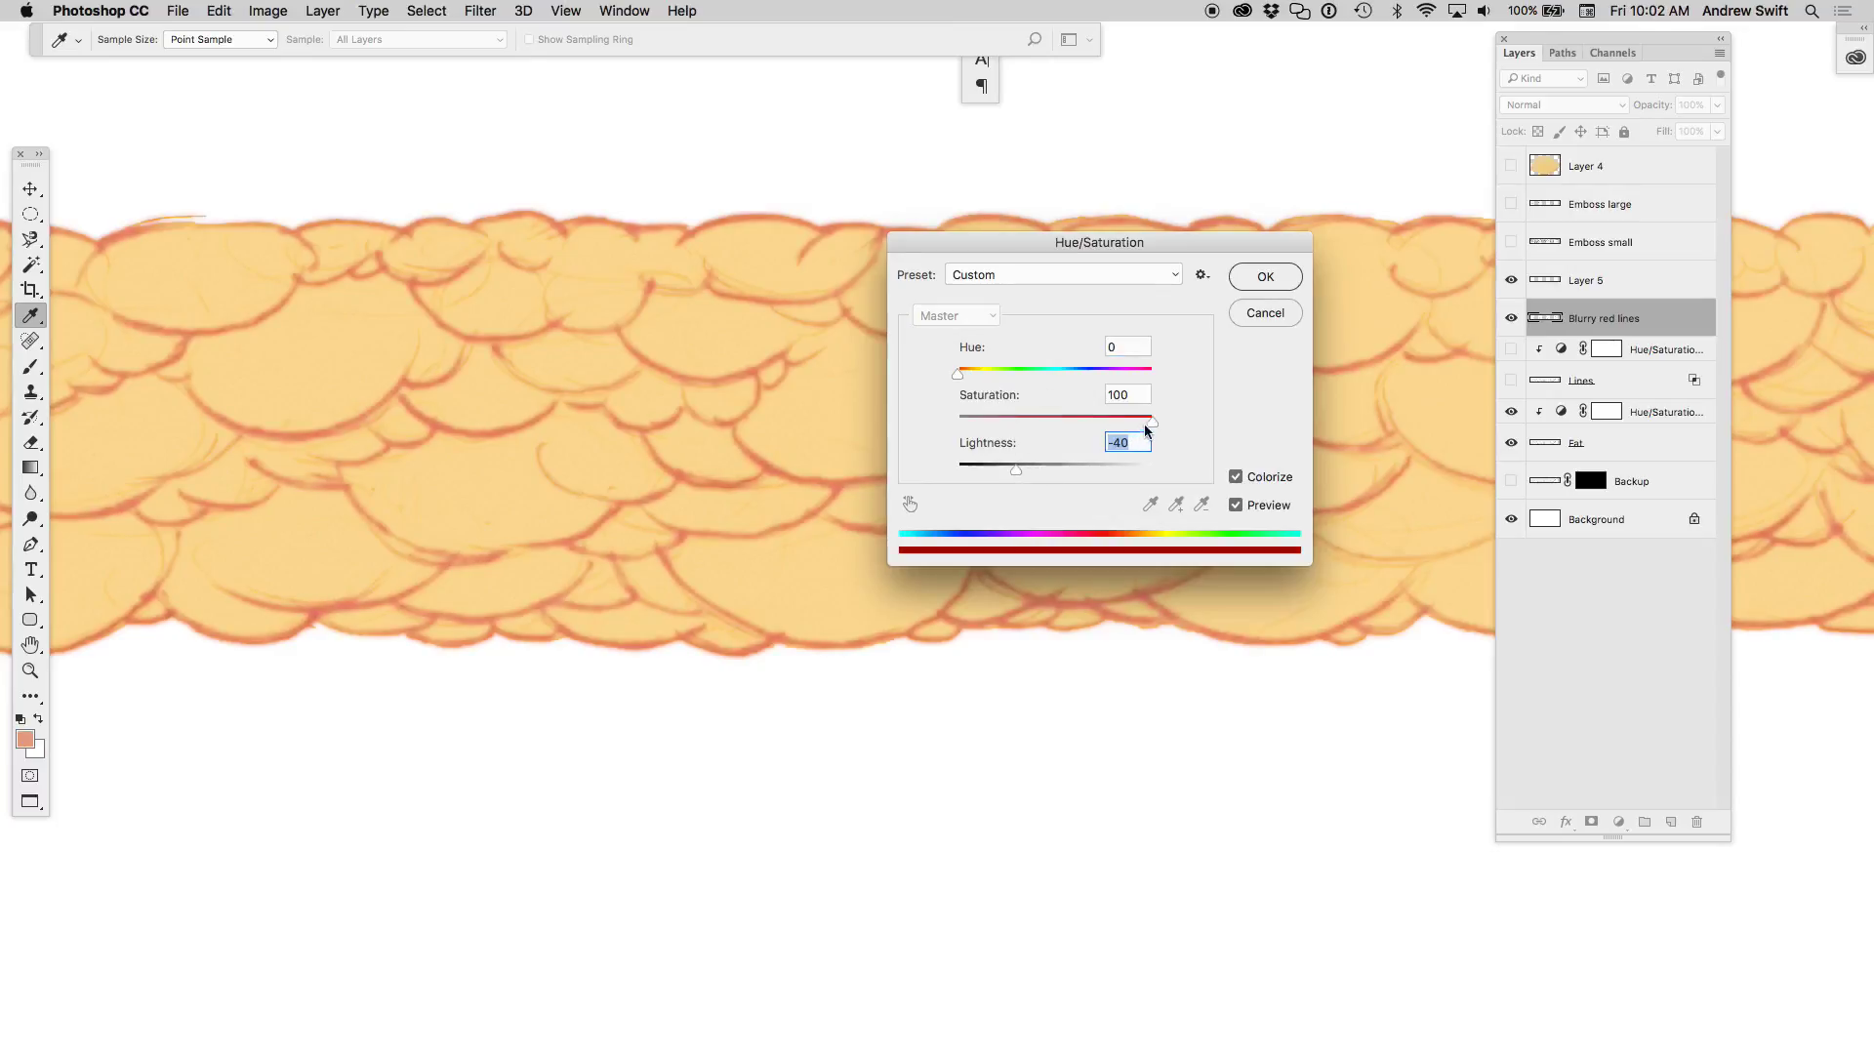
{"action": "mouse_move", "coordinate": [1017, 465]}
{"action": "left_mouse_down"}
{"action": "mouse_move", "coordinate": [1123, 458]}
{"action": "mouse_move", "coordinate": [1059, 472]}
{"action": "left_mouse_up"}
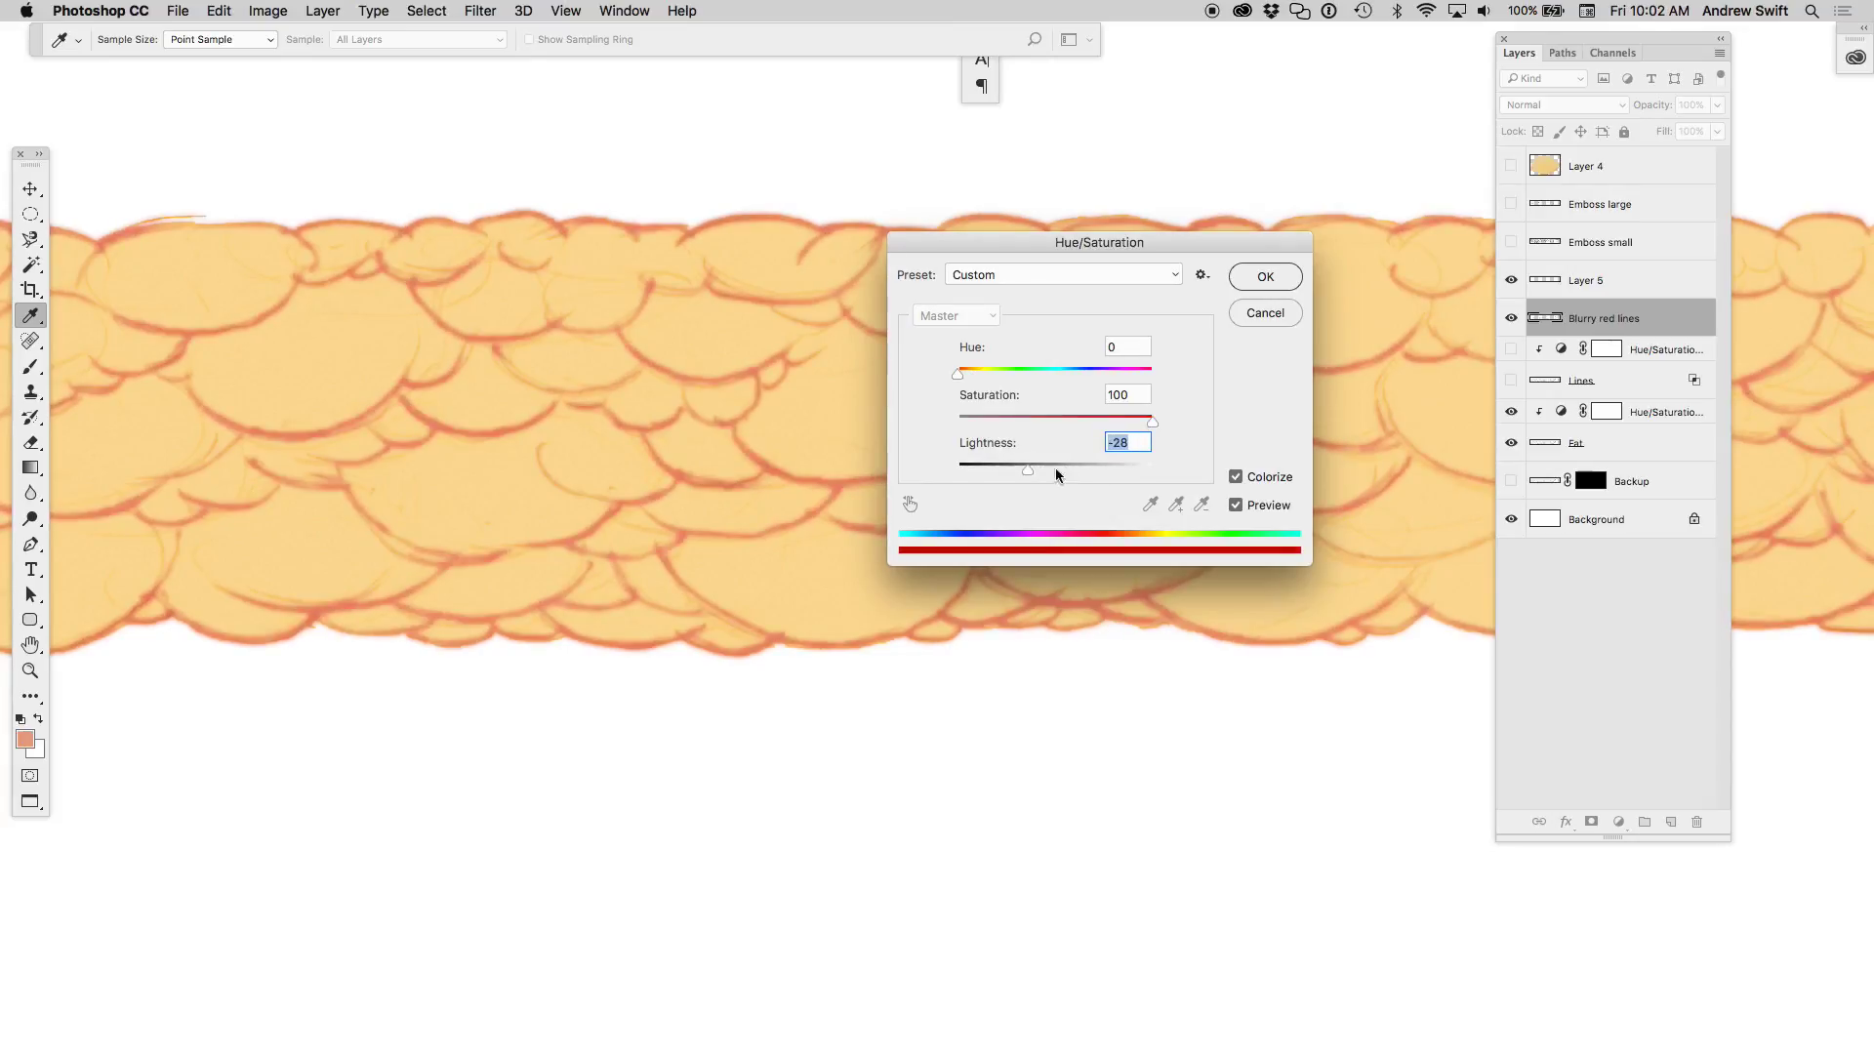
{"action": "key", "text": "Return"}
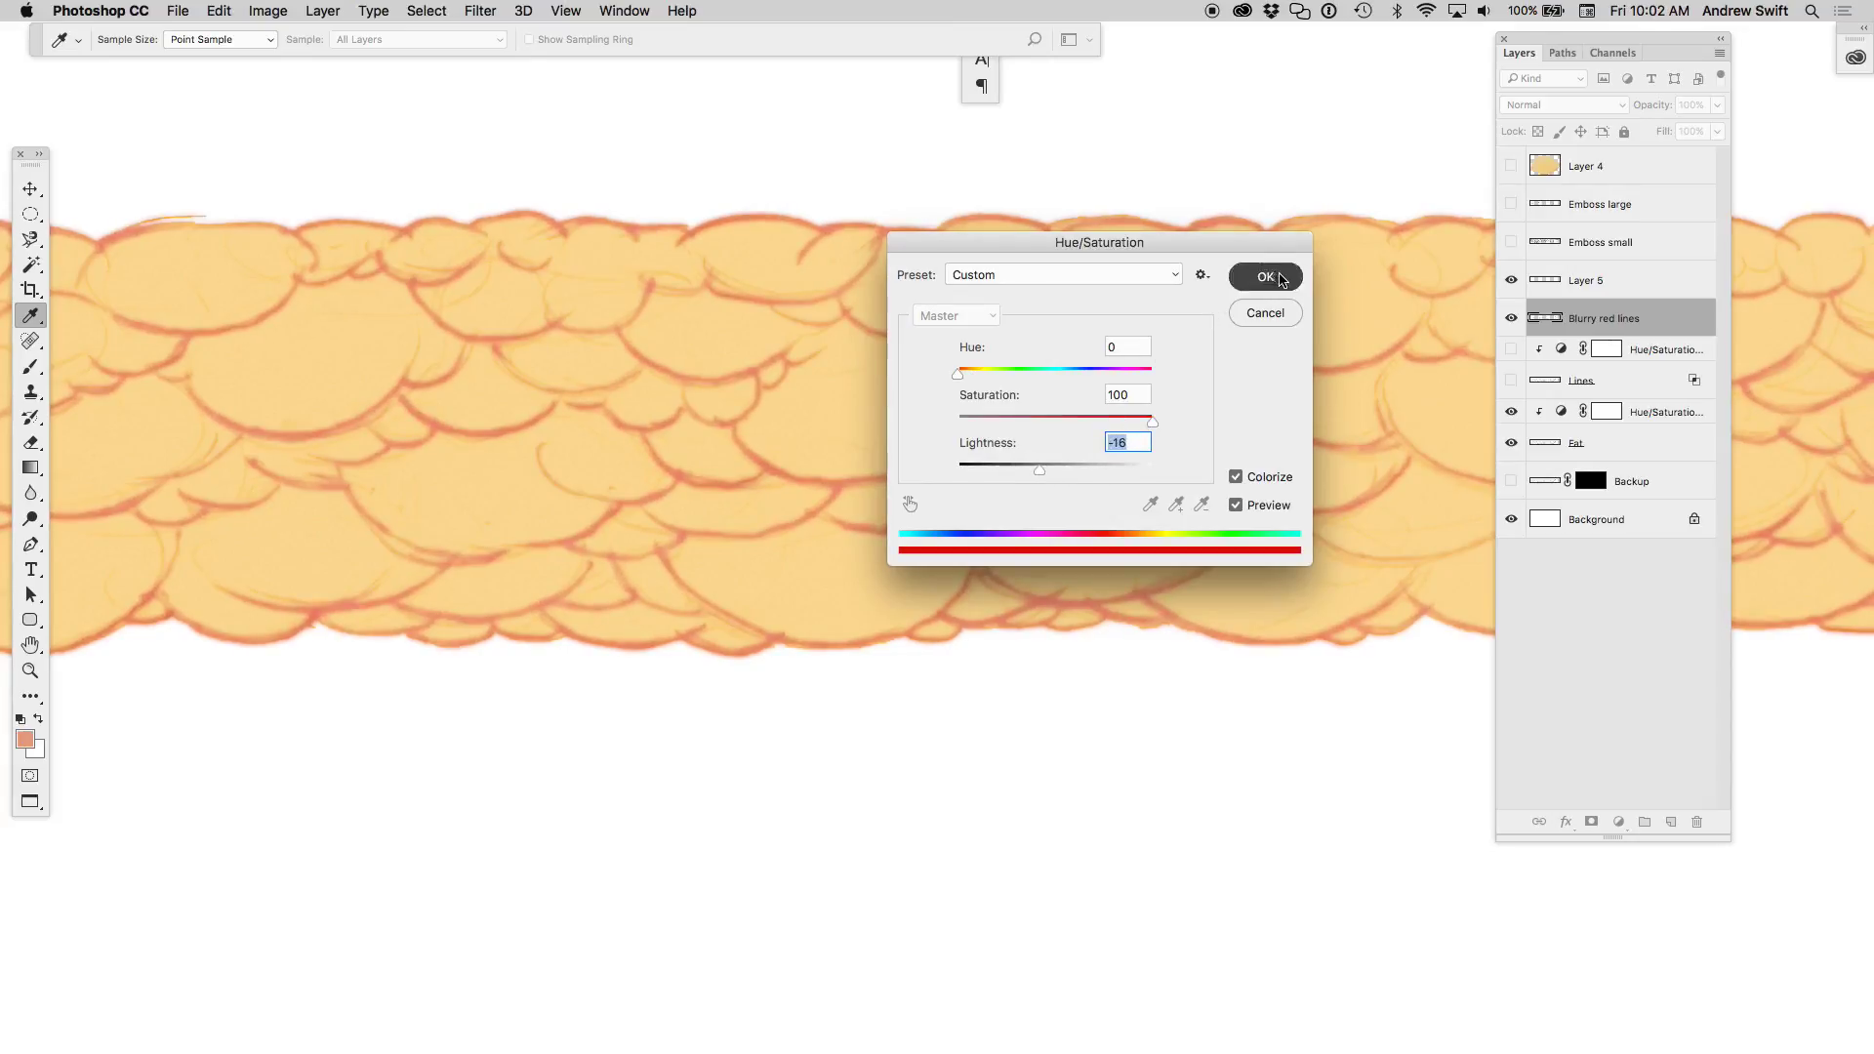
- Fade Blurry red lines to 30% and show both Emboss layers
{"action": "key", "text": "m"}
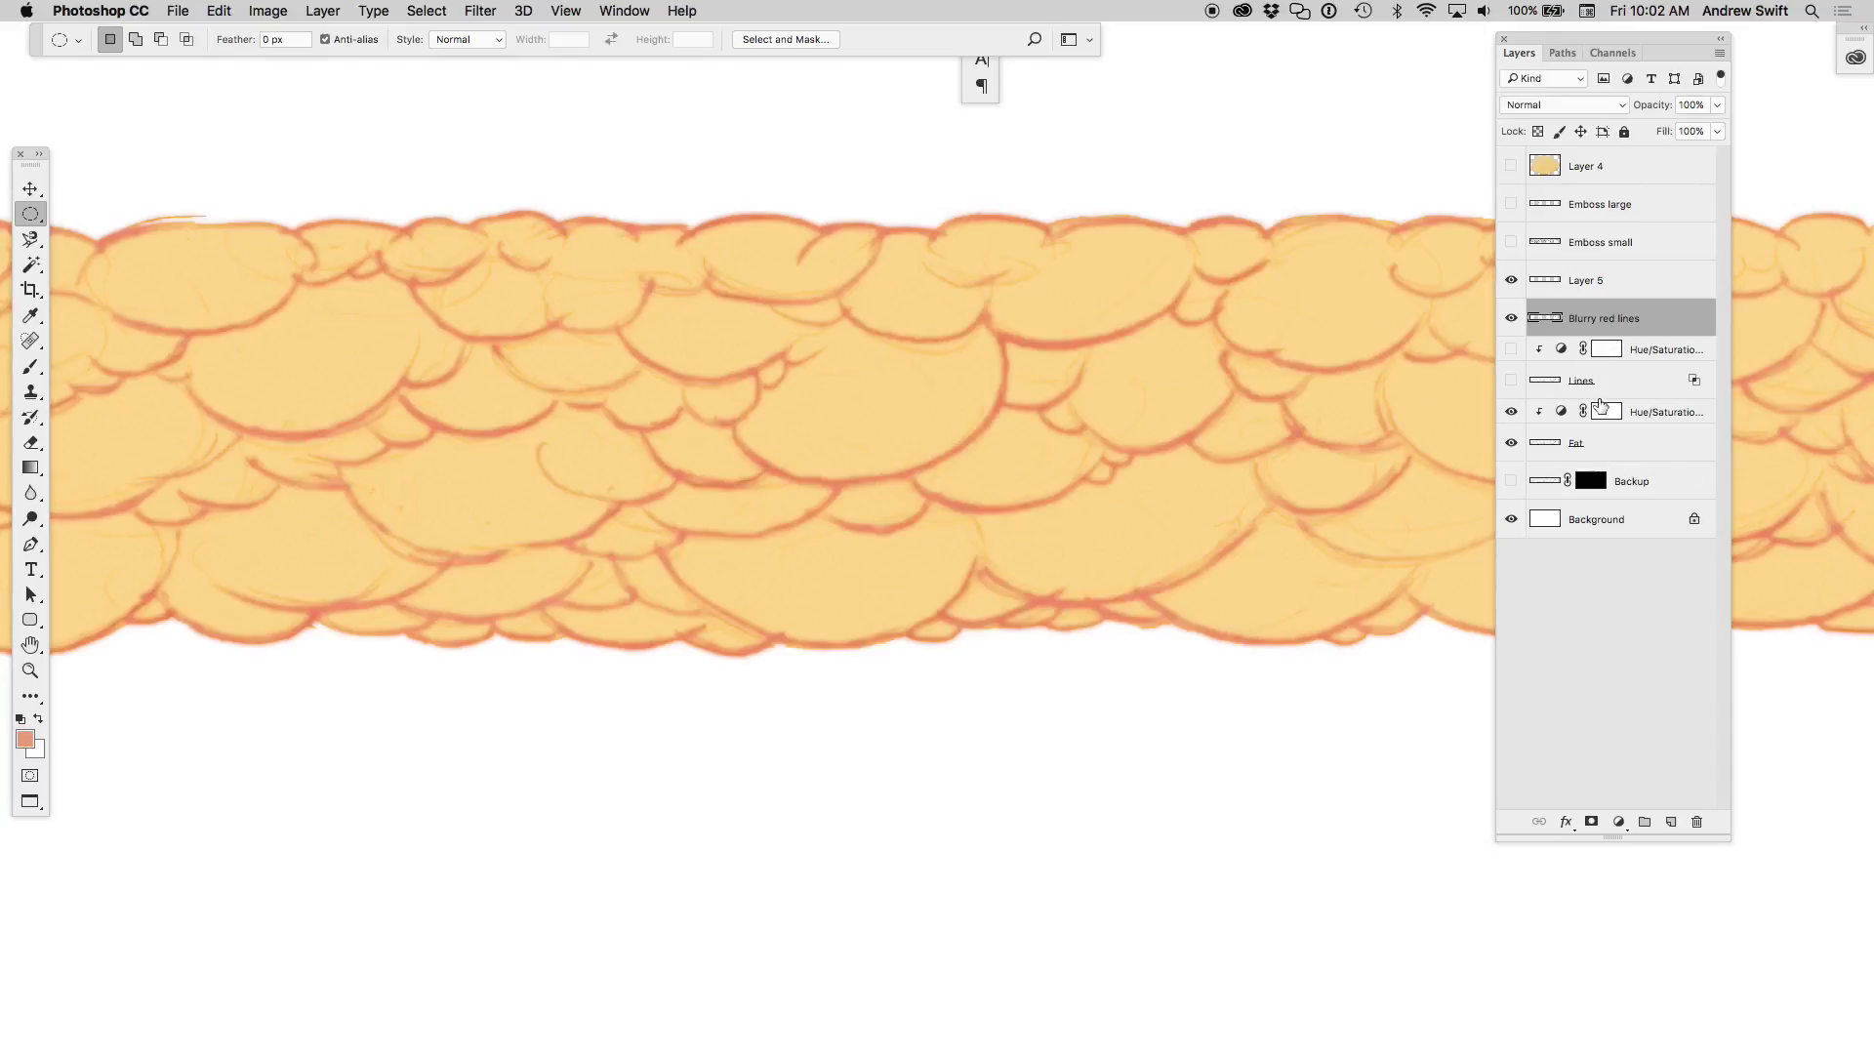
{"action": "key", "text": "3"}
{"action": "left_click", "coordinate": [1587, 283]}
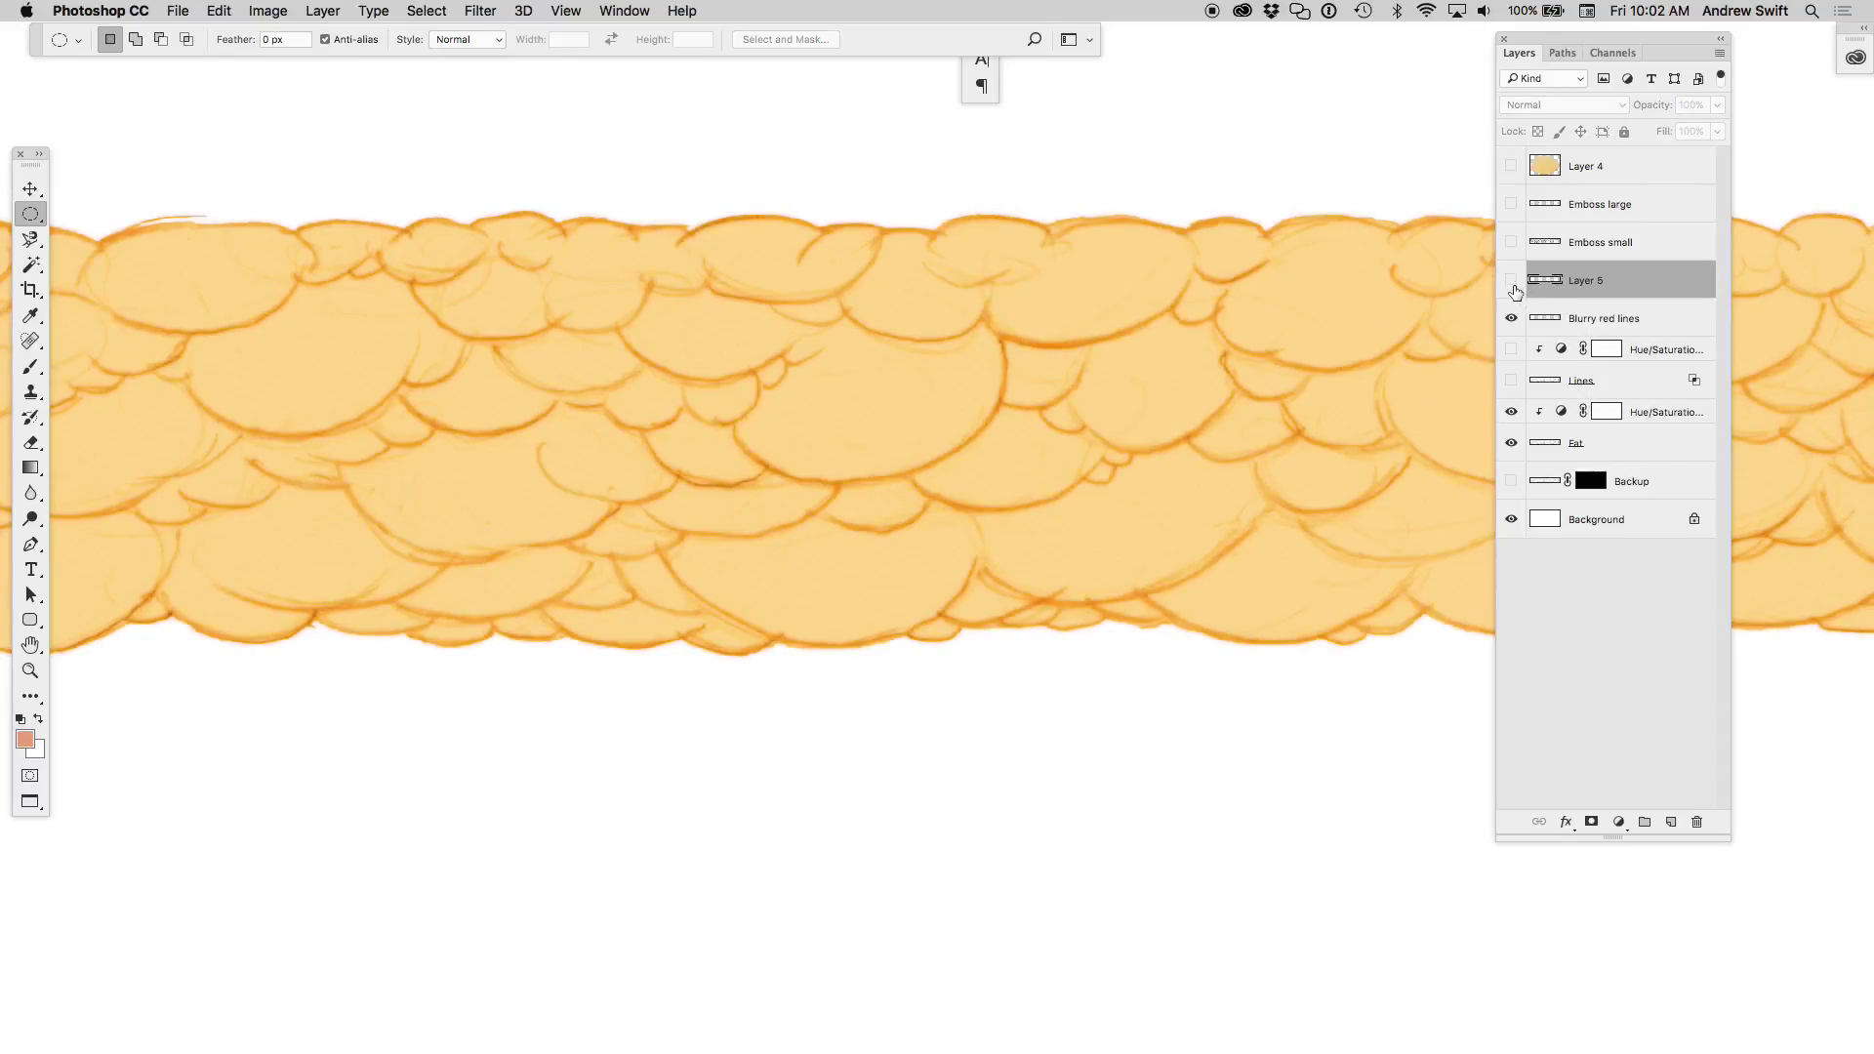
{"action": "left_click", "coordinate": [1511, 244]}
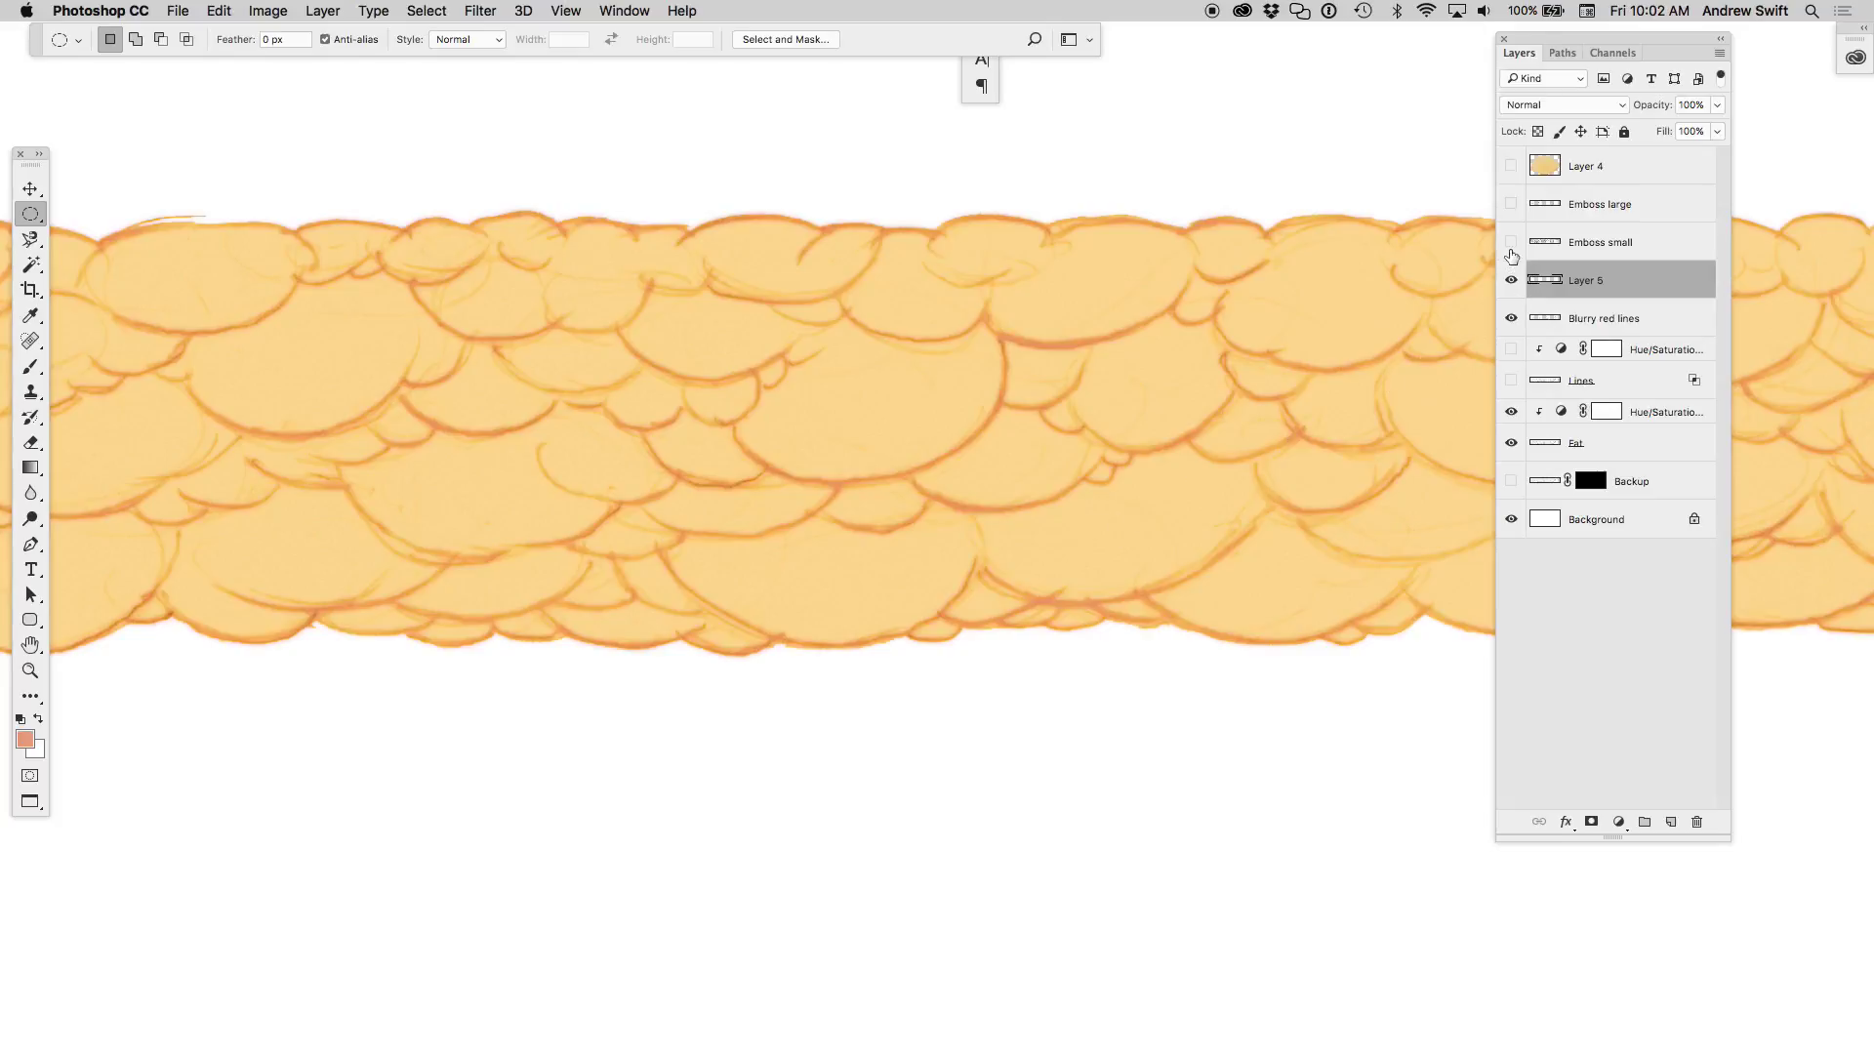
{"action": "left_click", "coordinate": [1511, 206]}
{"action": "mouse_move", "coordinate": [1088, 532]}
{"action": "left_mouse_down"}
{"action": "mouse_move", "coordinate": [882, 625]}
{"action": "mouse_move", "coordinate": [863, 683]}
{"action": "mouse_move", "coordinate": [958, 611]}
{"action": "mouse_move", "coordinate": [908, 628]}
{"action": "mouse_move", "coordinate": [1004, 584]}
{"action": "mouse_move", "coordinate": [987, 556]}
{"action": "mouse_move", "coordinate": [1003, 547]}
{"action": "left_mouse_up"}
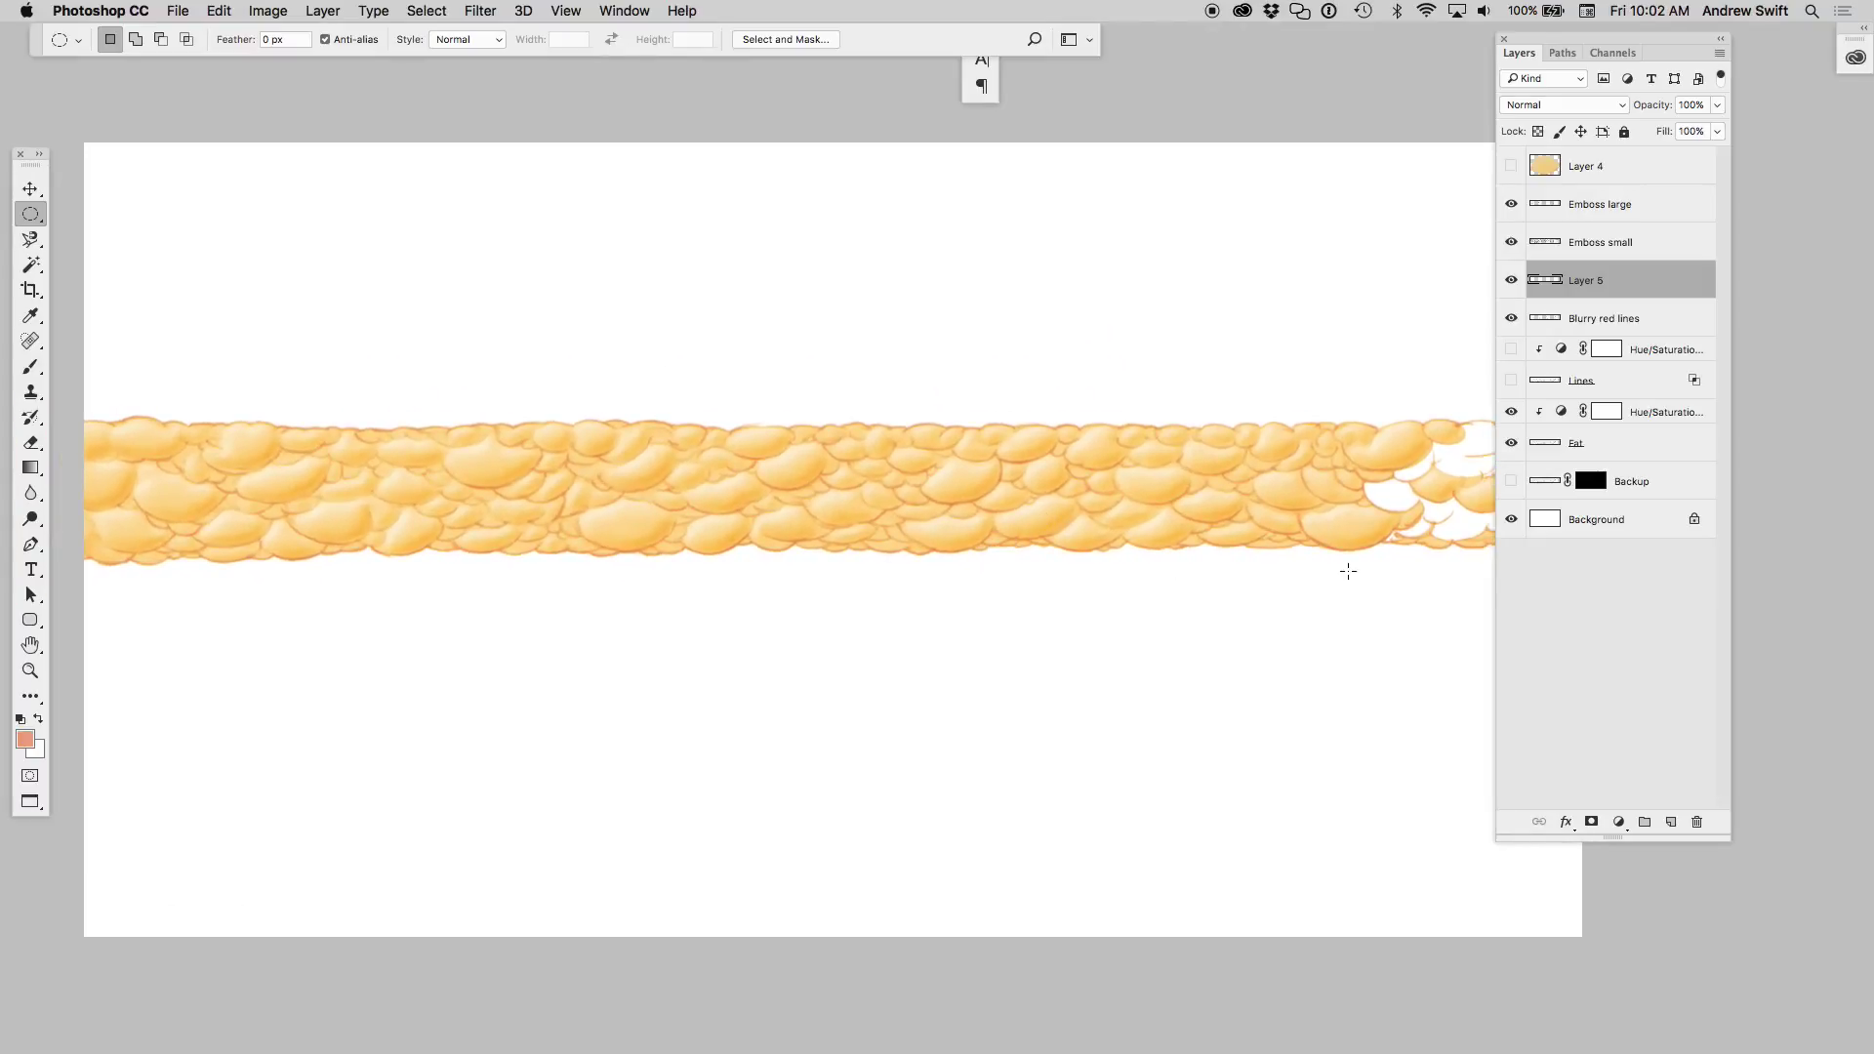
- Delete the Lines layer together with its Hue/Saturation adjustment
{"action": "left_click", "coordinate": [1596, 204]}
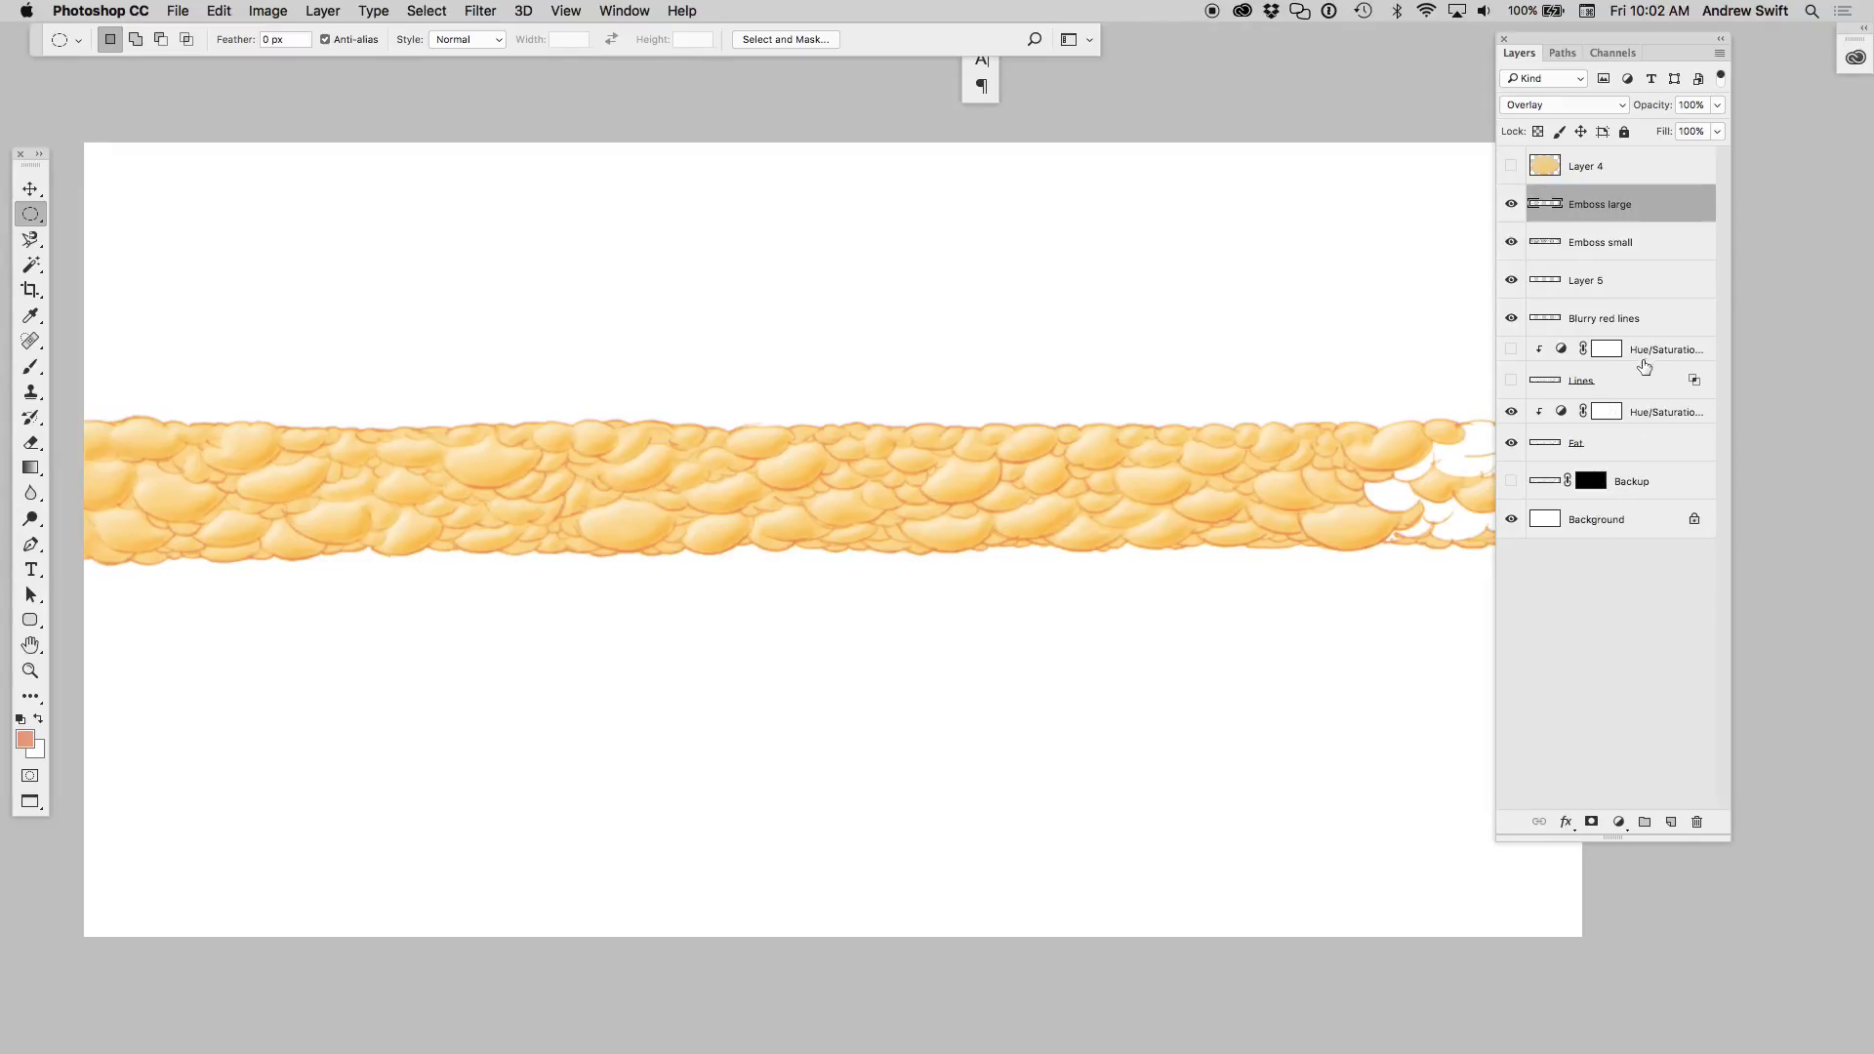
{"action": "left_click", "coordinate": [1512, 381]}
{"action": "left_click", "coordinate": [1630, 383]}
{"action": "left_click", "coordinate": [1649, 350], "text": "shift"}
{"action": "left_click_drag", "start_coordinate": [1649, 349], "coordinate": [1697, 822]}
{"action": "scroll", "coordinate": [974, 489], "scroll_direction": "up", "scroll_amount": 3}
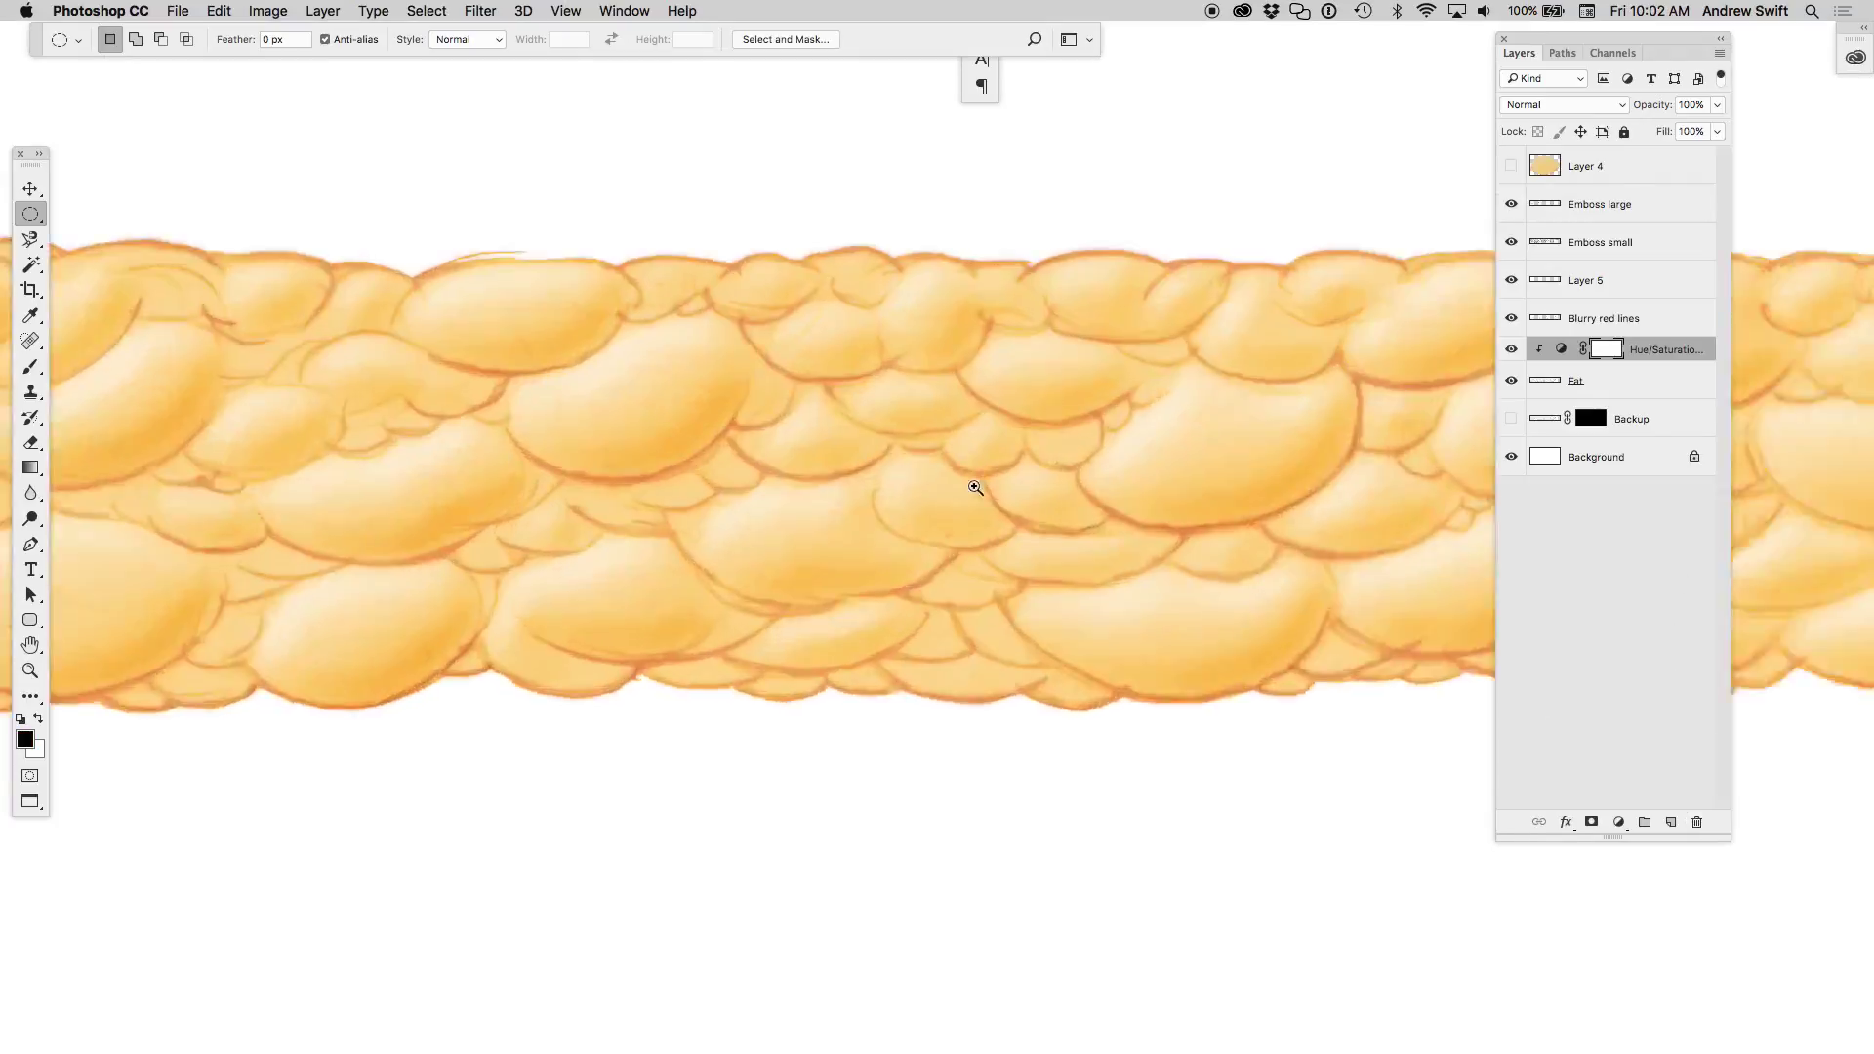
{"action": "scroll", "coordinate": [1025, 511], "scroll_direction": "up", "scroll_amount": 2}
{"action": "scroll", "coordinate": [1017, 589], "scroll_direction": "down", "scroll_amount": 3}
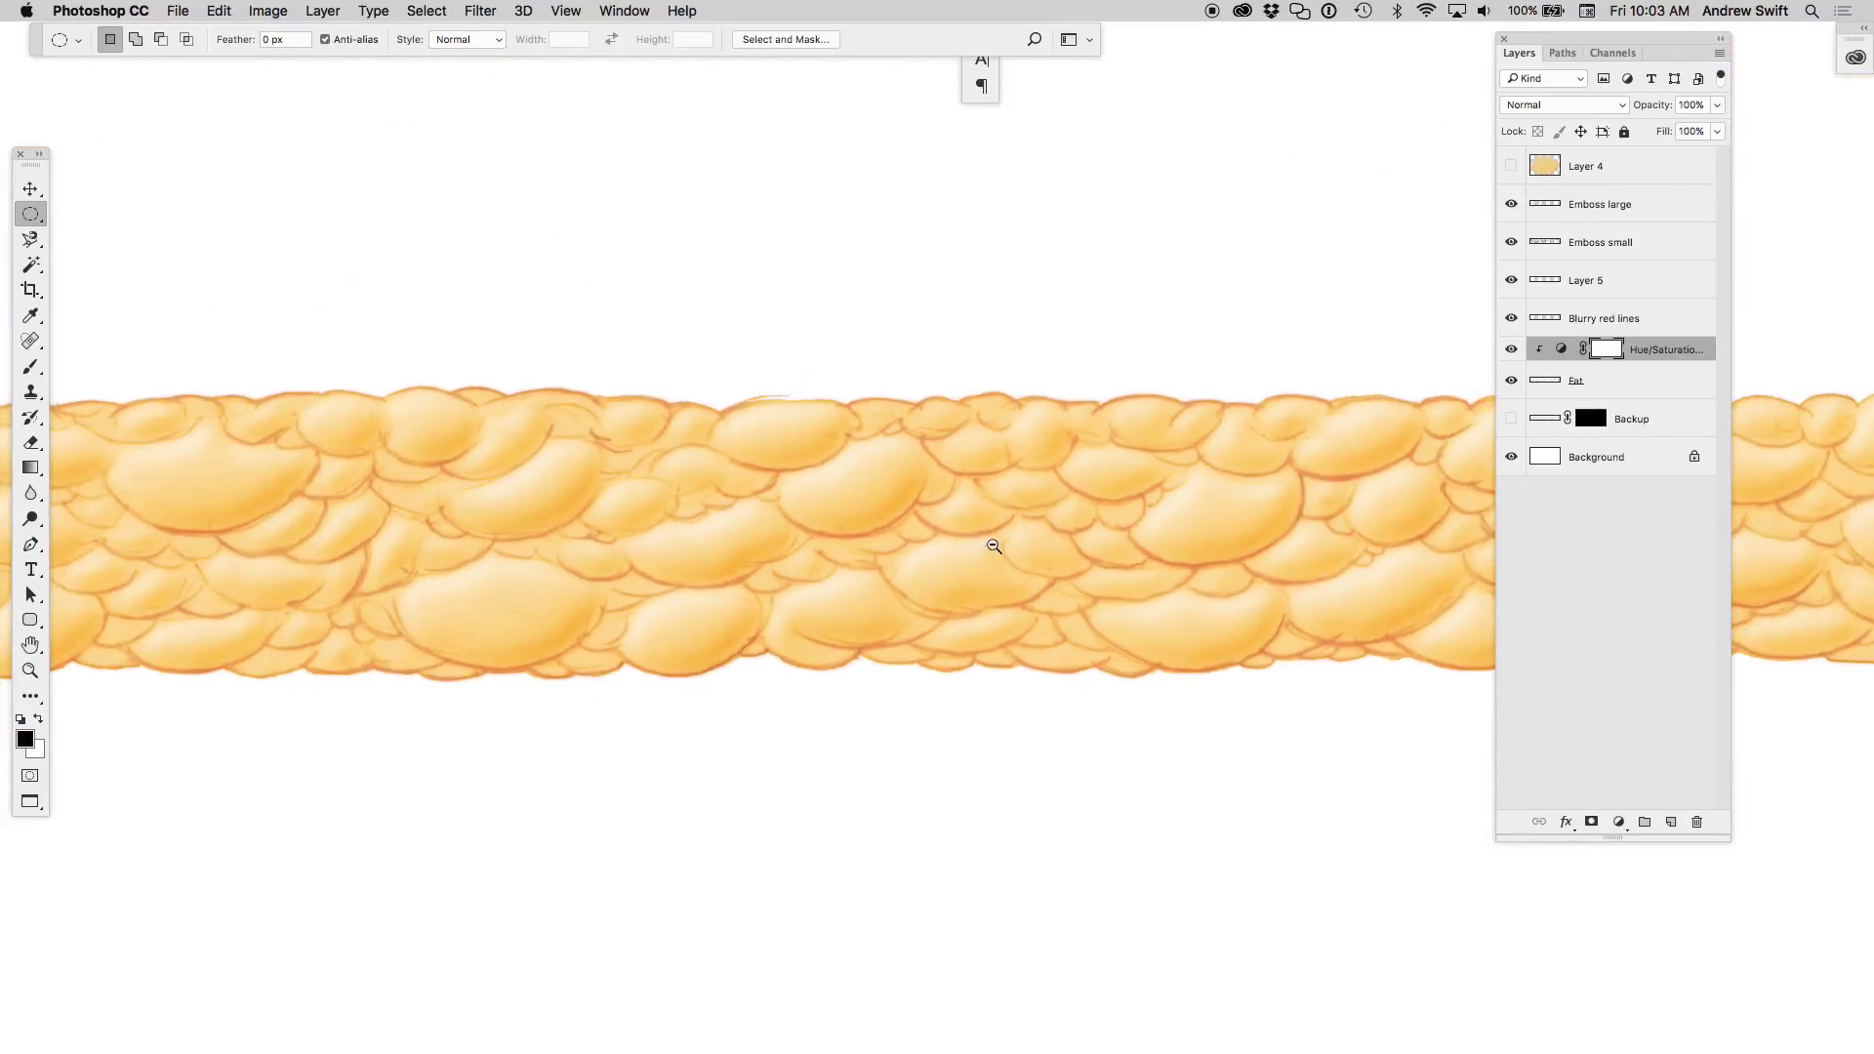
{"action": "scroll", "coordinate": [991, 544], "scroll_direction": "up", "scroll_amount": 2}
- Add a new empty Layer 6 near the top of the stack
{"action": "left_click", "coordinate": [1615, 193]}
{"action": "key", "text": "ctrl+shift+alt+n"}
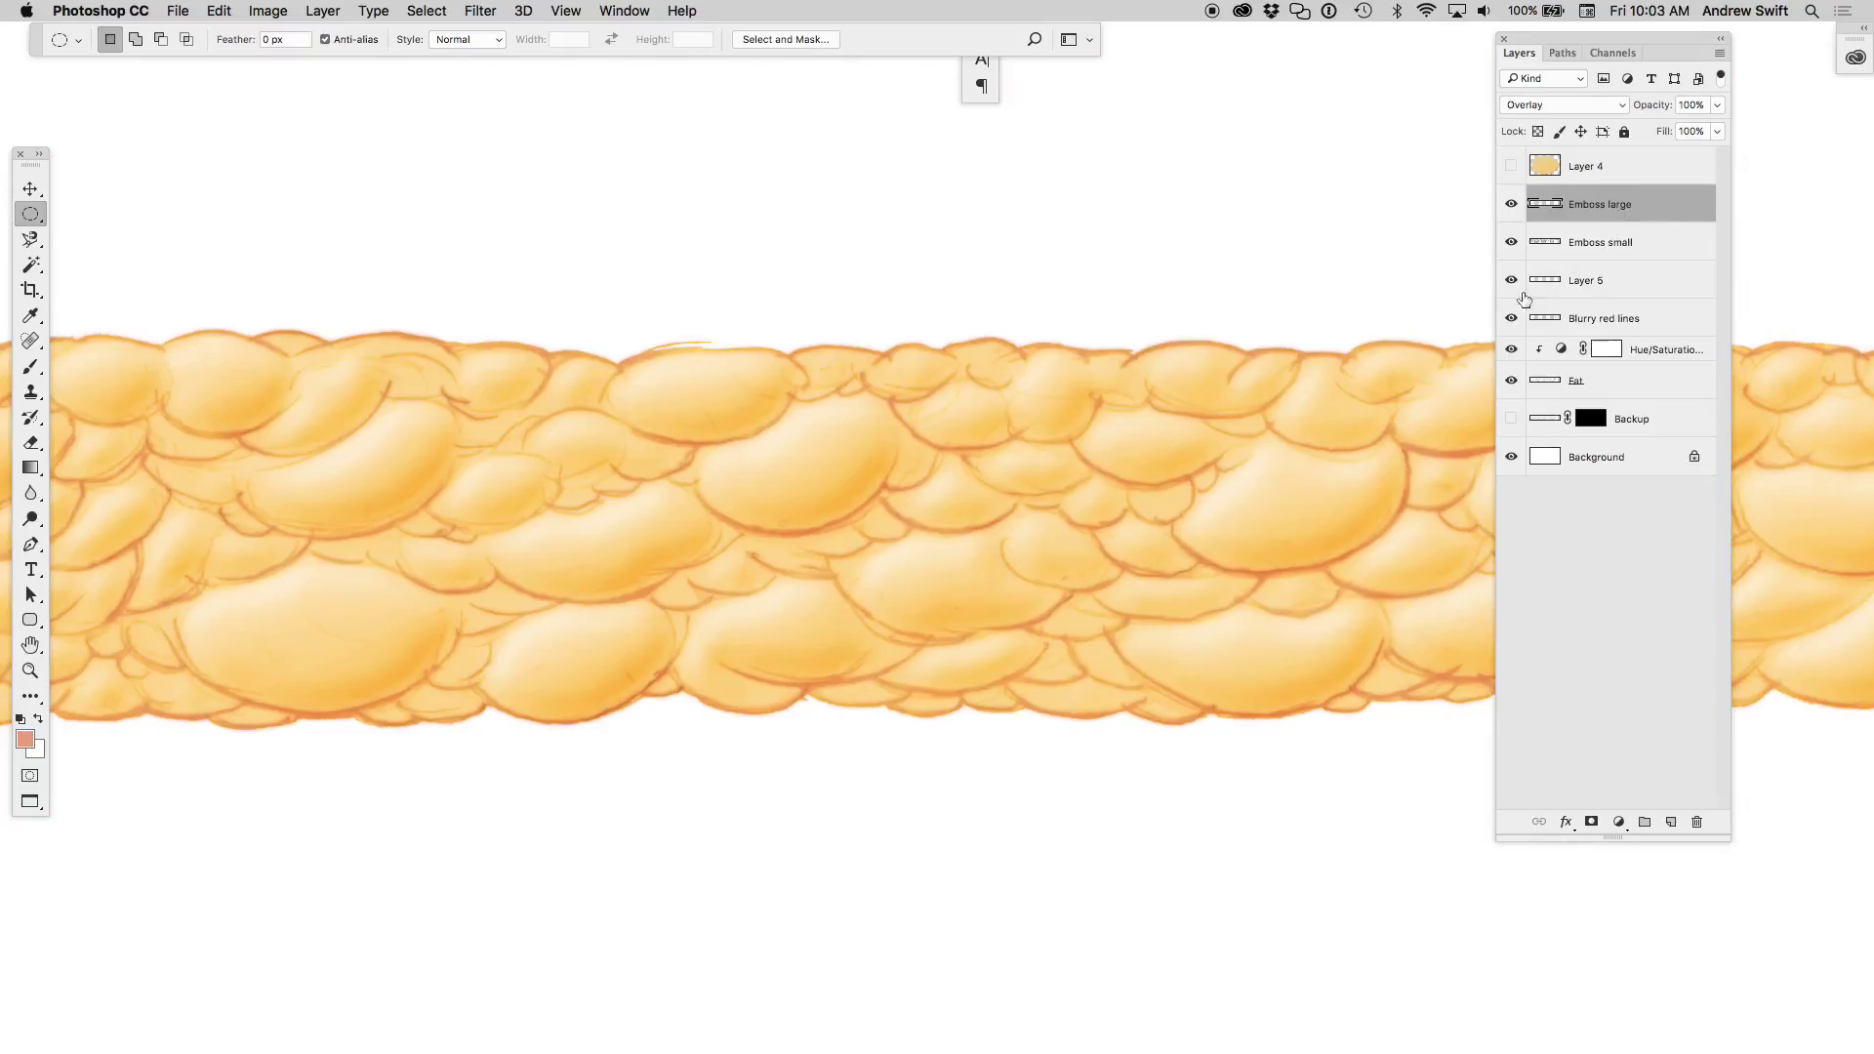
{"action": "key", "text": "b"}
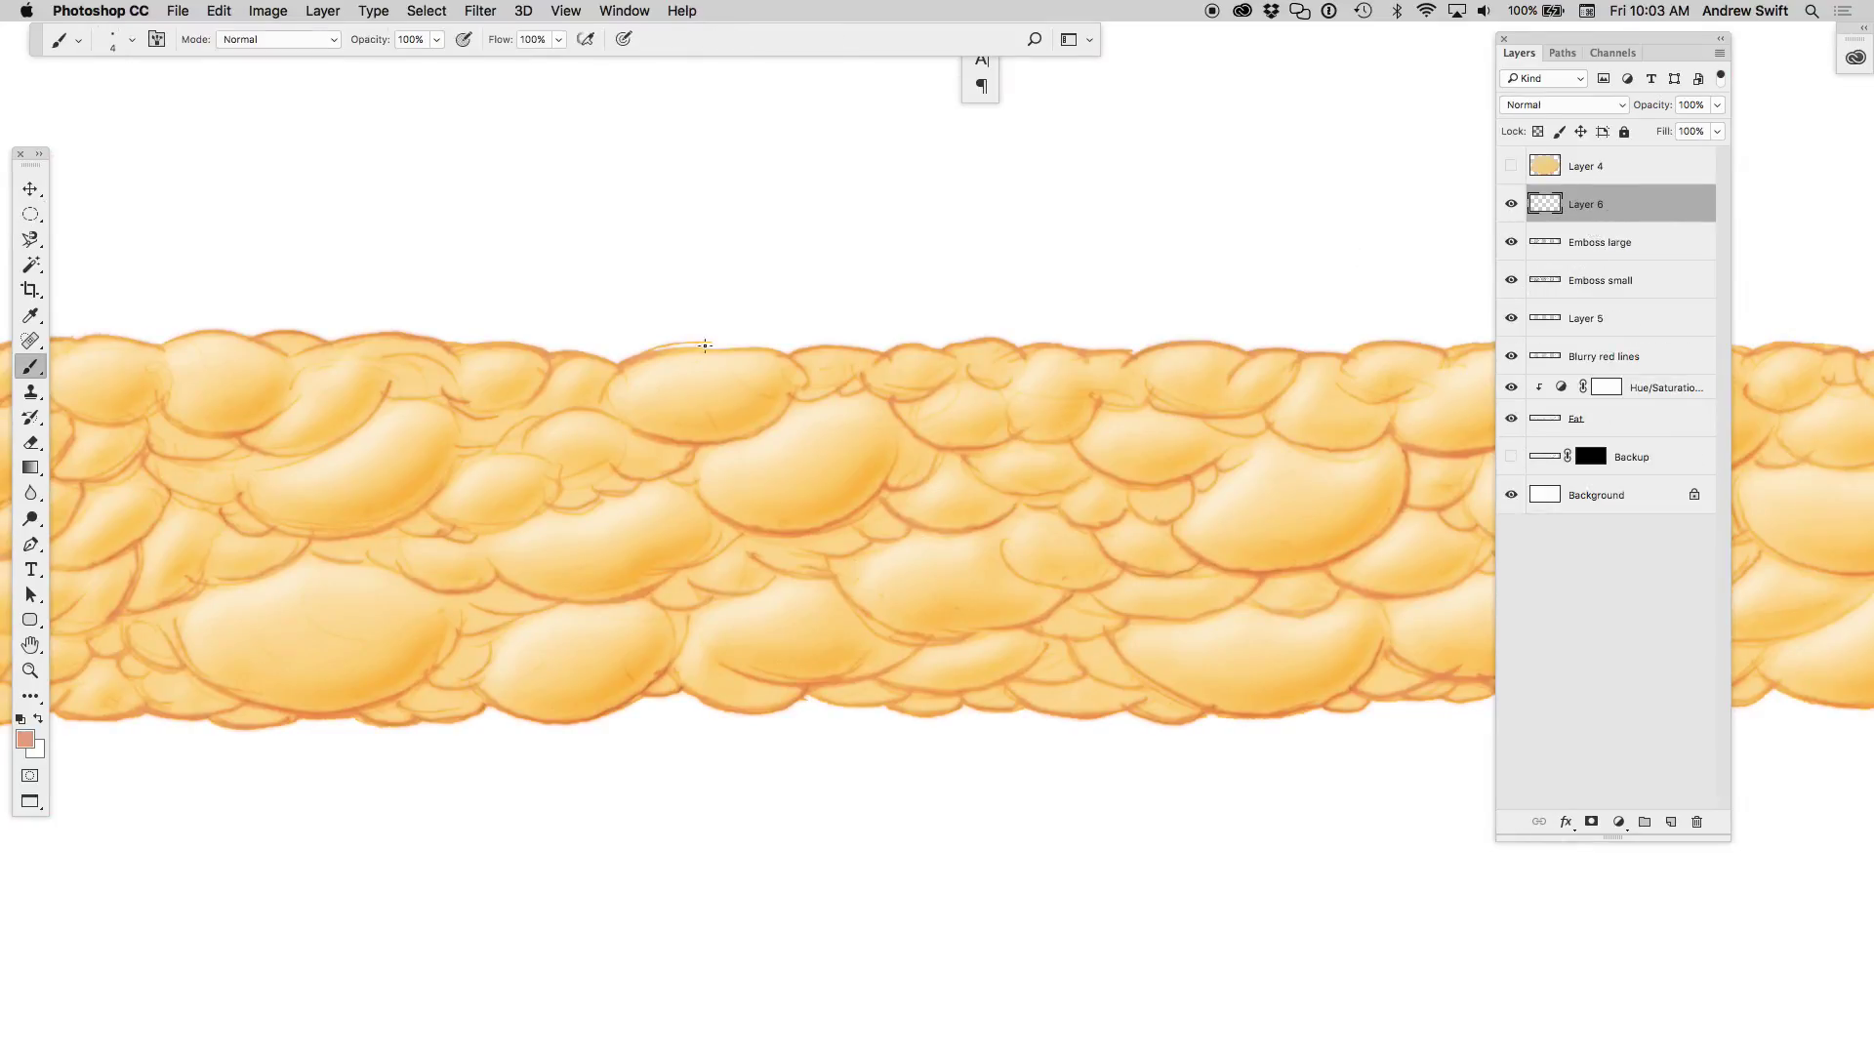
- Rename Layer 6 to 'Opaque paint'
{"action": "double_click", "coordinate": [1583, 204]}
{"action": "type", "text": "Opaque p"}
{"action": "type", "text": "aint"}
{"action": "key", "text": "Return"}
- Delete the unused Layer 4 and reselect Opaque paint
{"action": "left_click", "coordinate": [1638, 176]}
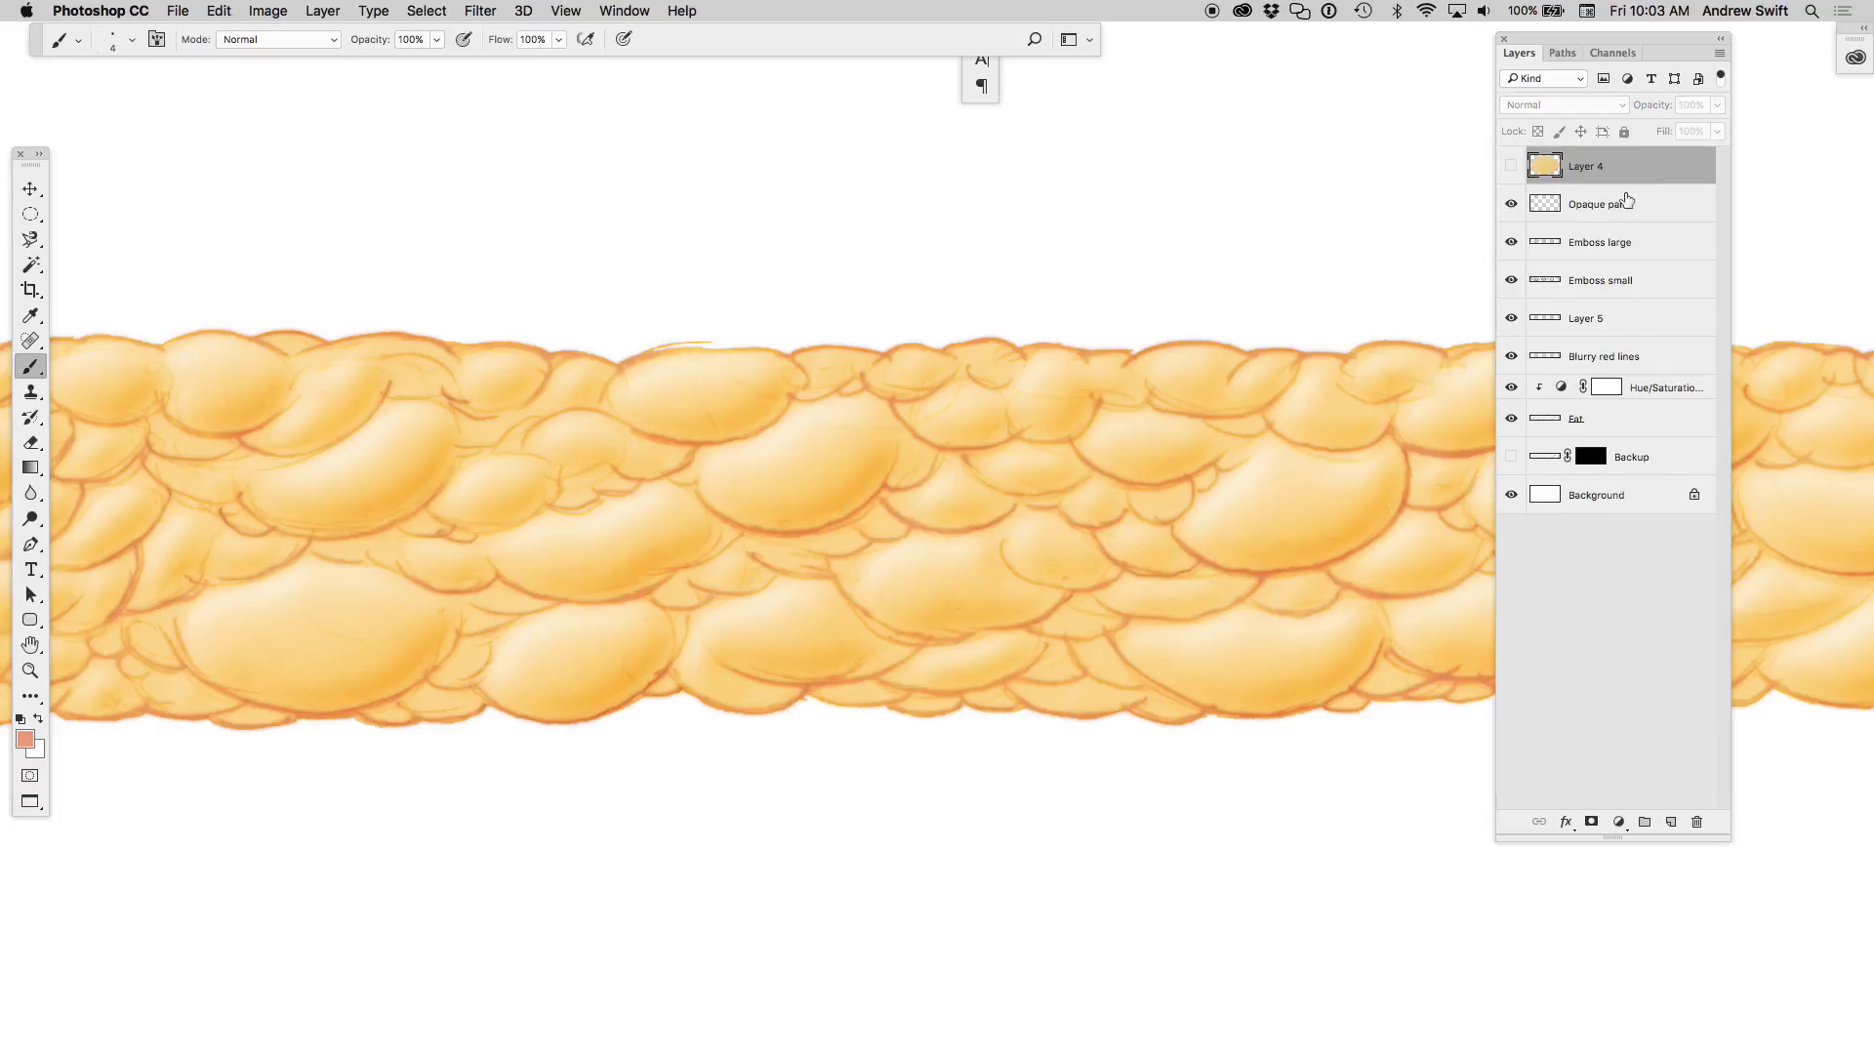
{"action": "left_click", "coordinate": [1696, 822]}
{"action": "left_click", "coordinate": [1610, 422]}
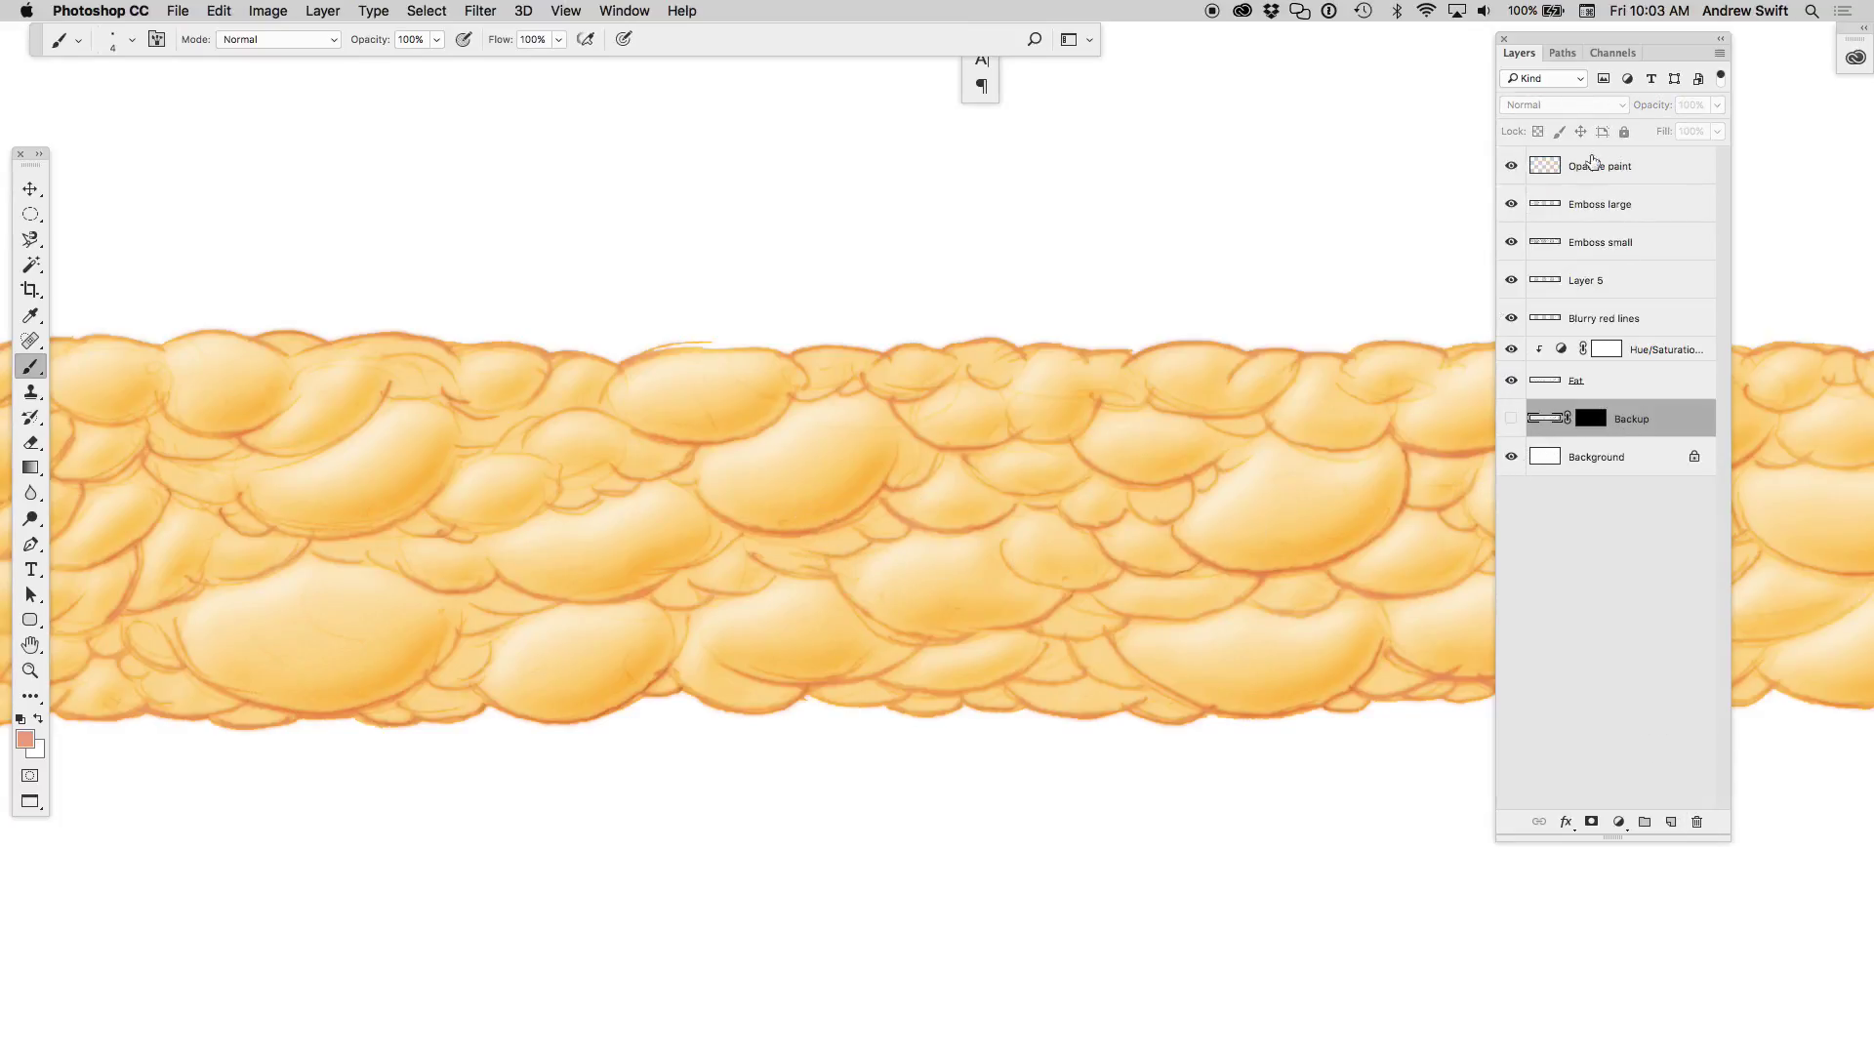
{"action": "left_click", "coordinate": [1593, 164]}
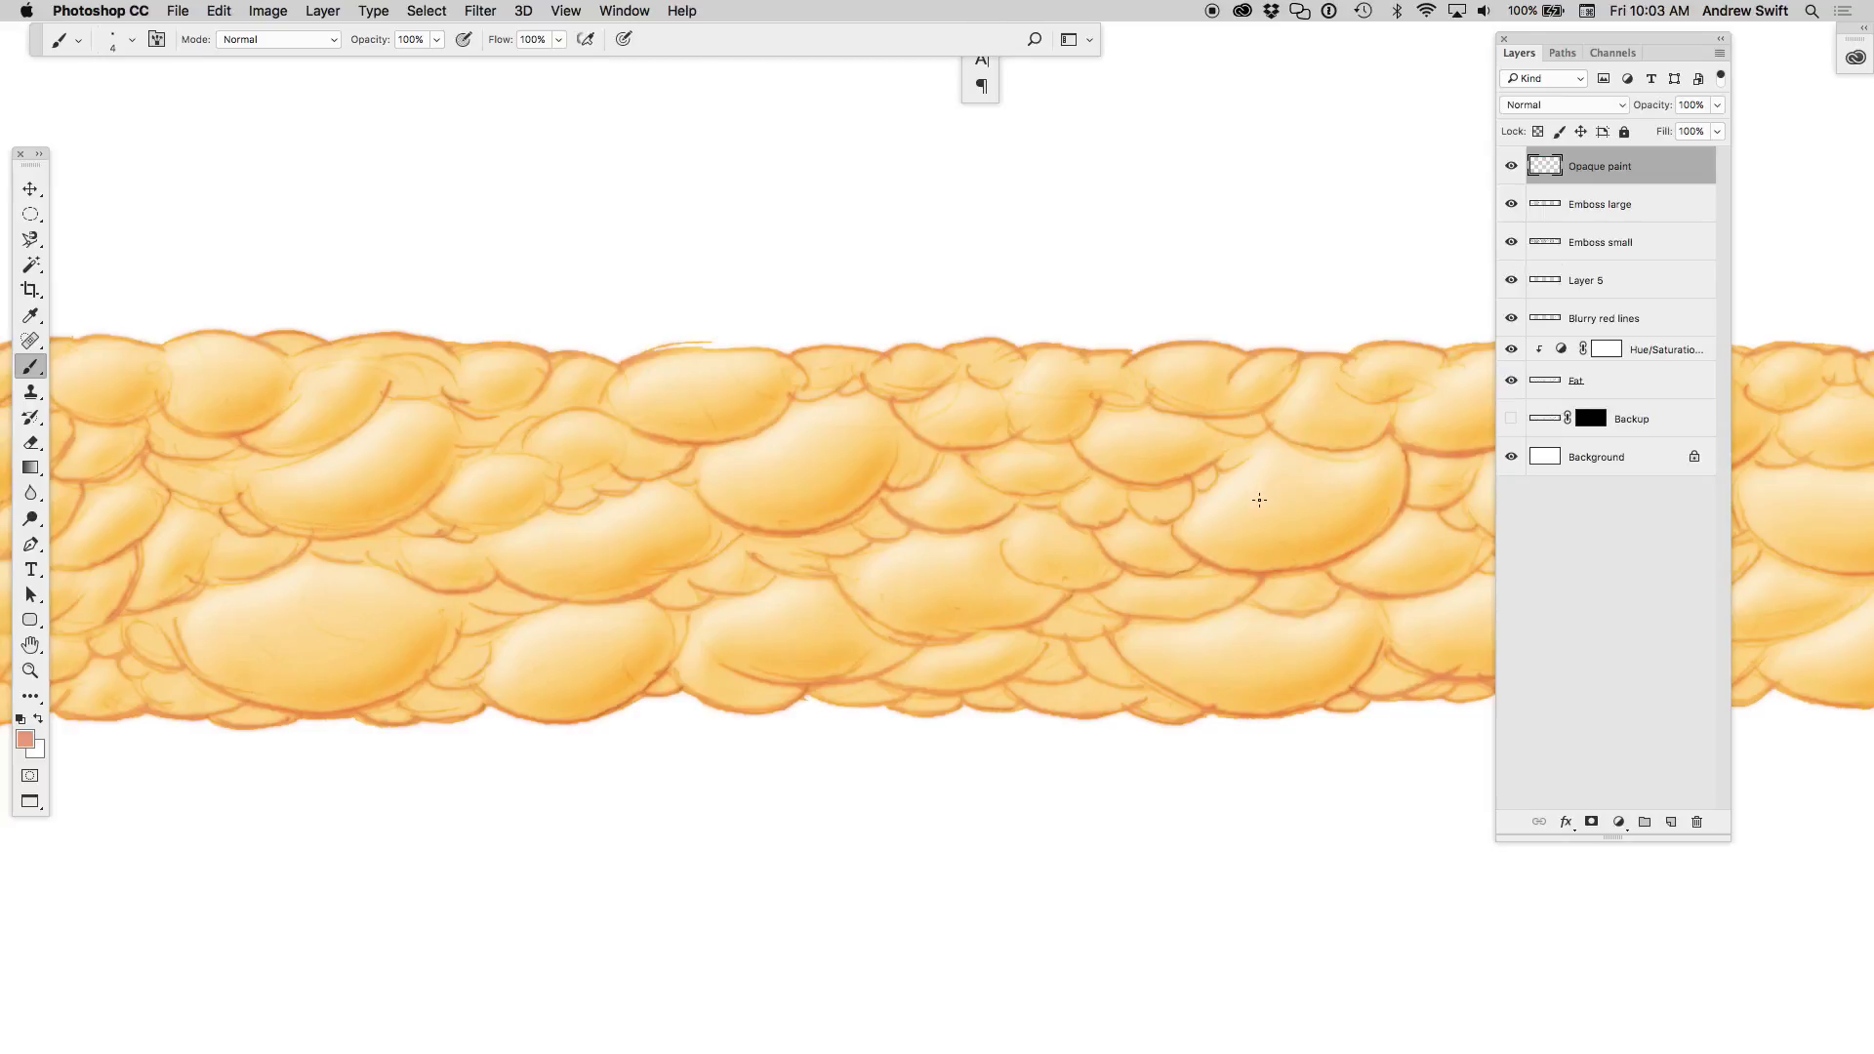
- Set white as the foreground and paint small highlights on the right-hand bubbles
{"action": "key", "text": "d"}
{"action": "key", "text": "x"}
{"action": "left_click_drag", "start_coordinate": [1318, 471], "coordinate": [1360, 460]}
{"action": "left_click_drag", "start_coordinate": [1302, 481], "coordinate": [1320, 481]}
{"action": "left_click_drag", "start_coordinate": [1316, 412], "coordinate": [1328, 403]}
{"action": "left_click_drag", "start_coordinate": [1101, 530], "coordinate": [1062, 523]}
- Add faint white strokes across the left bubbles and a highlight on a large bubble
{"action": "scroll", "coordinate": [1129, 515], "scroll_direction": "down", "scroll_amount": 3}
{"action": "scroll", "coordinate": [1218, 511], "scroll_direction": "down", "scroll_amount": 3}
{"action": "scroll", "coordinate": [1168, 515], "scroll_direction": "up", "scroll_amount": 6}
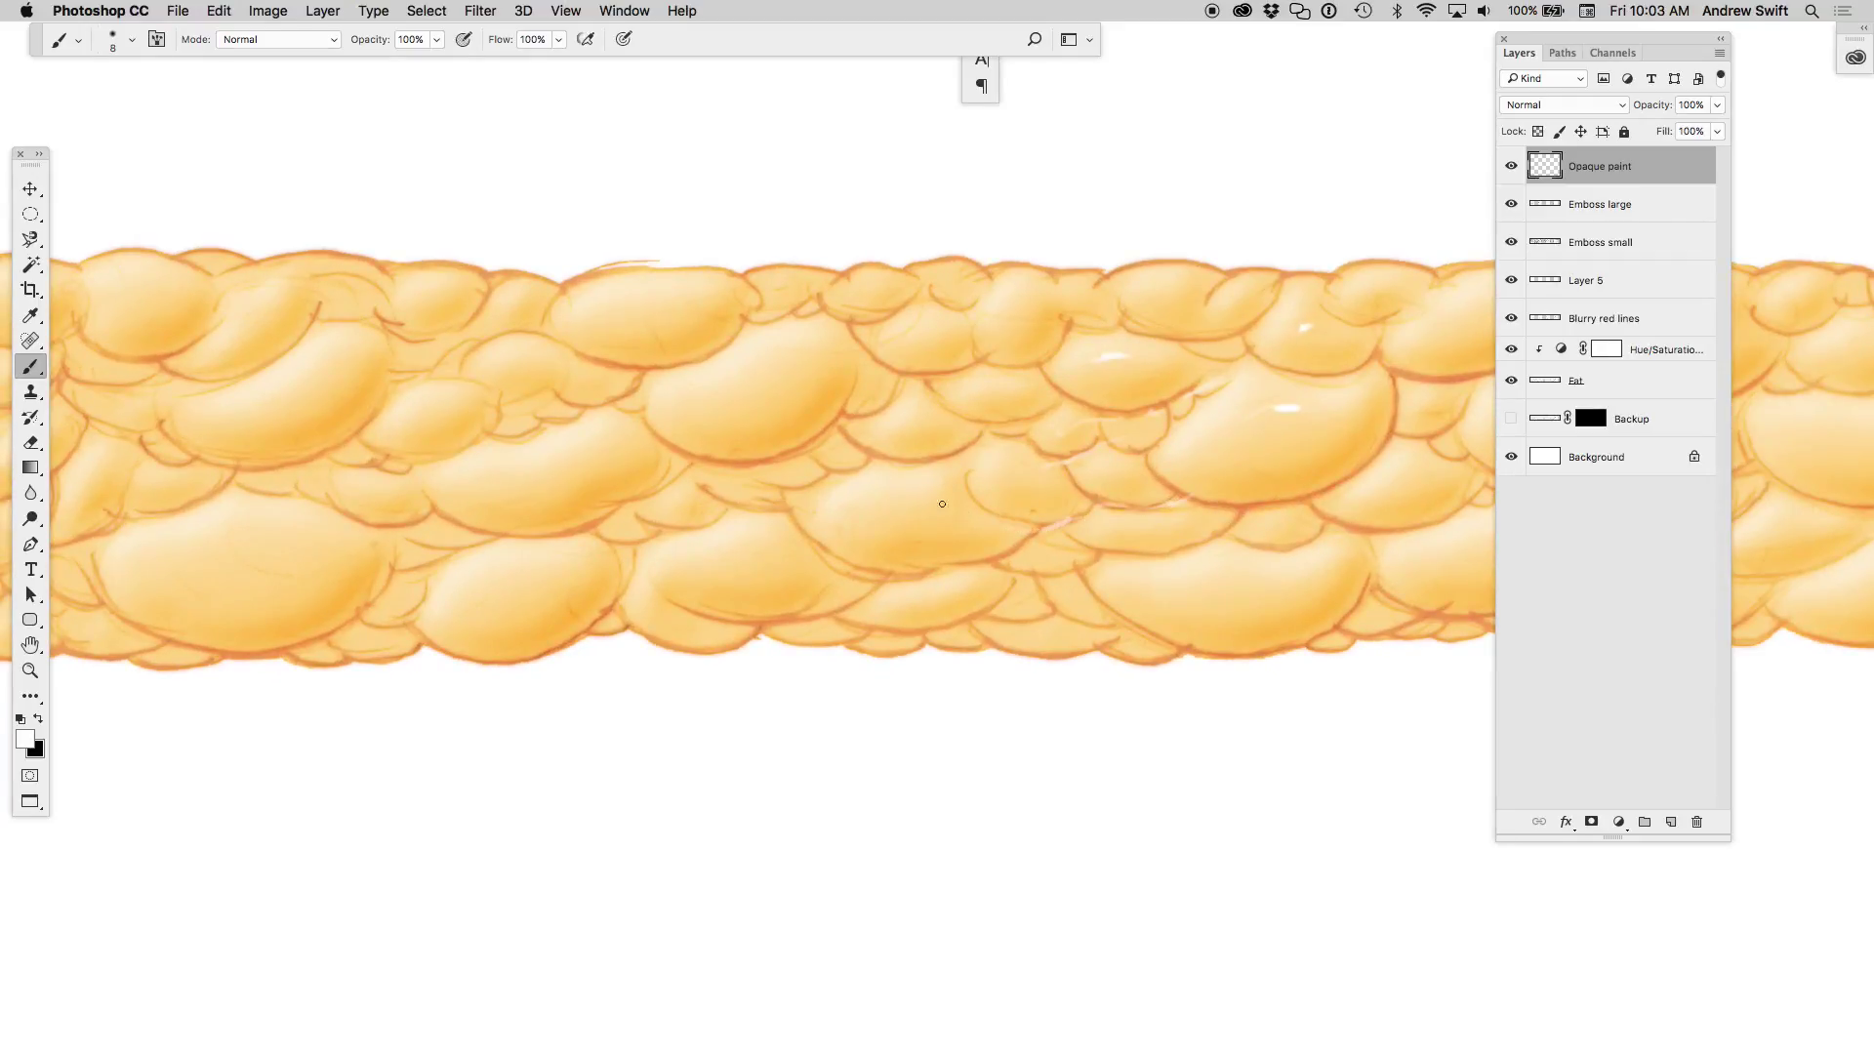
{"action": "left_click_drag", "start_coordinate": [820, 485], "coordinate": [793, 493]}
{"action": "left_click_drag", "start_coordinate": [917, 465], "coordinate": [855, 476]}
{"action": "scroll", "coordinate": [800, 481], "scroll_direction": "down", "scroll_amount": 3}
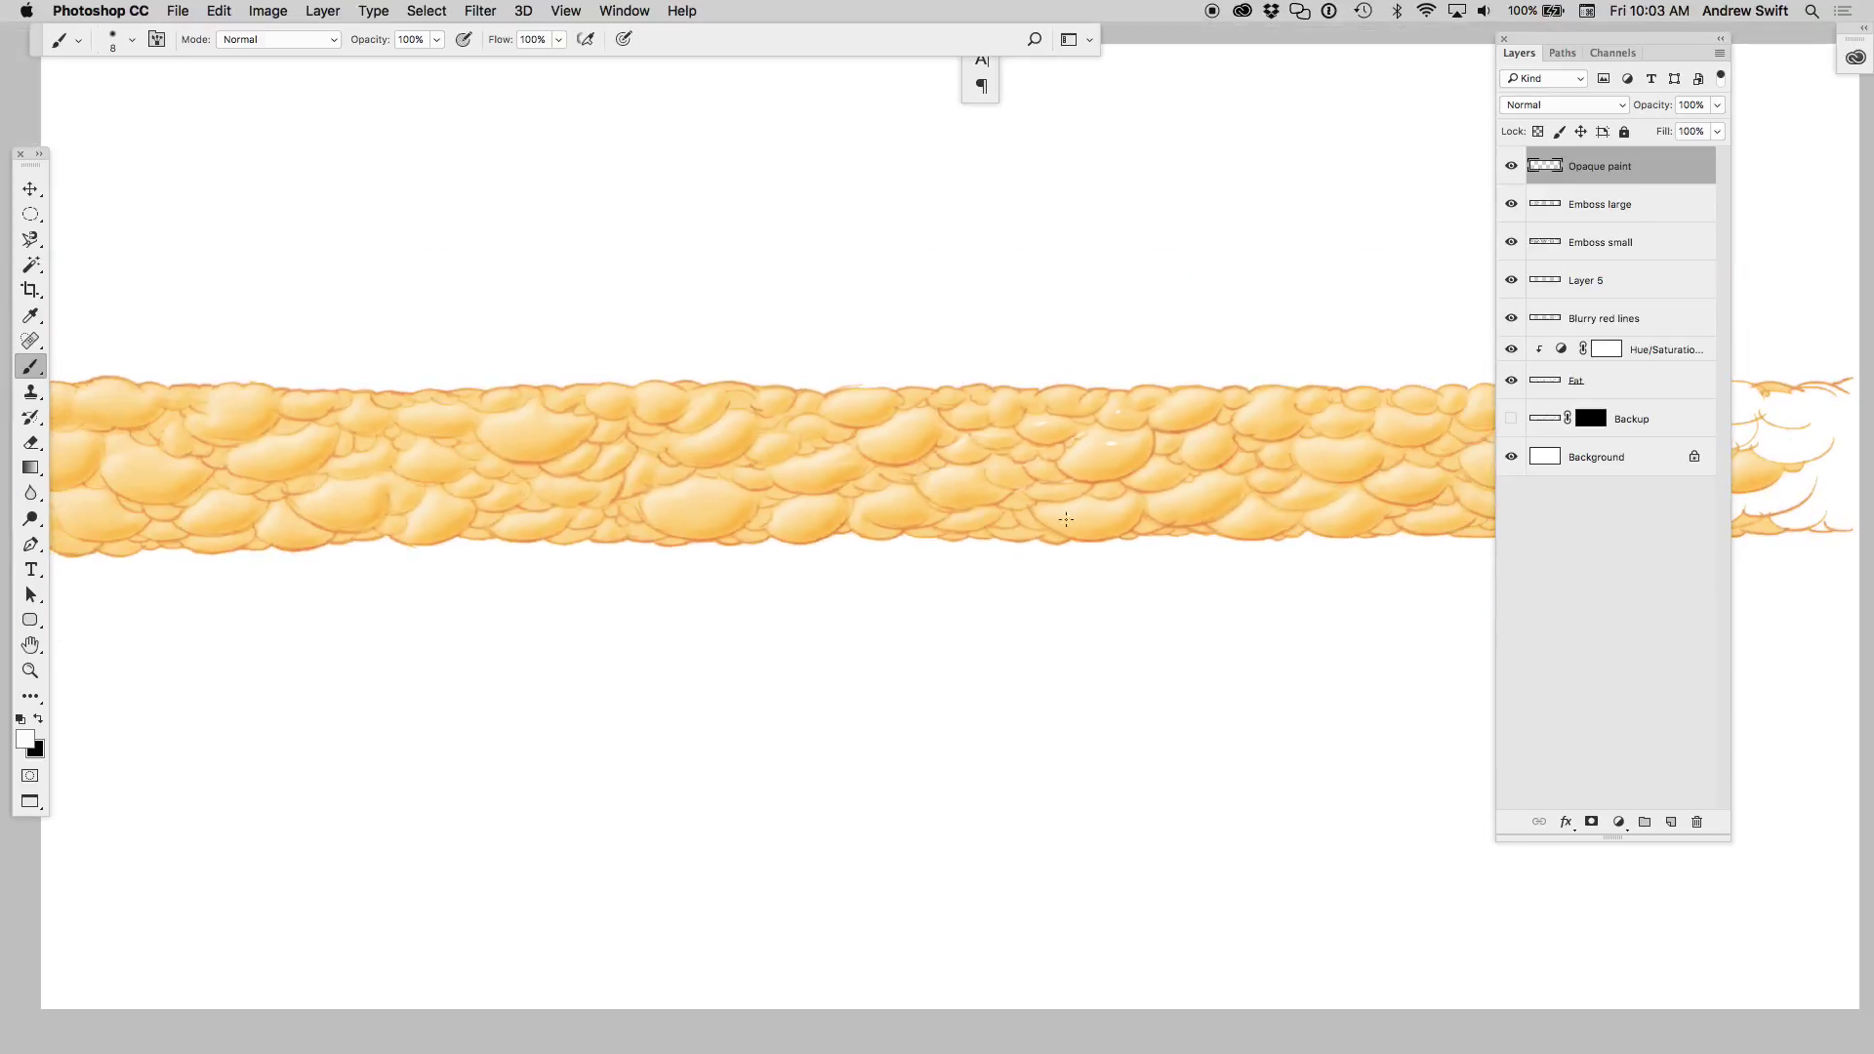
{"action": "scroll", "coordinate": [1234, 494], "scroll_direction": "up", "scroll_amount": 3}
{"action": "scroll", "coordinate": [1130, 485], "scroll_direction": "up", "scroll_amount": 3}
{"action": "left_click_drag", "start_coordinate": [969, 549], "coordinate": [997, 544]}
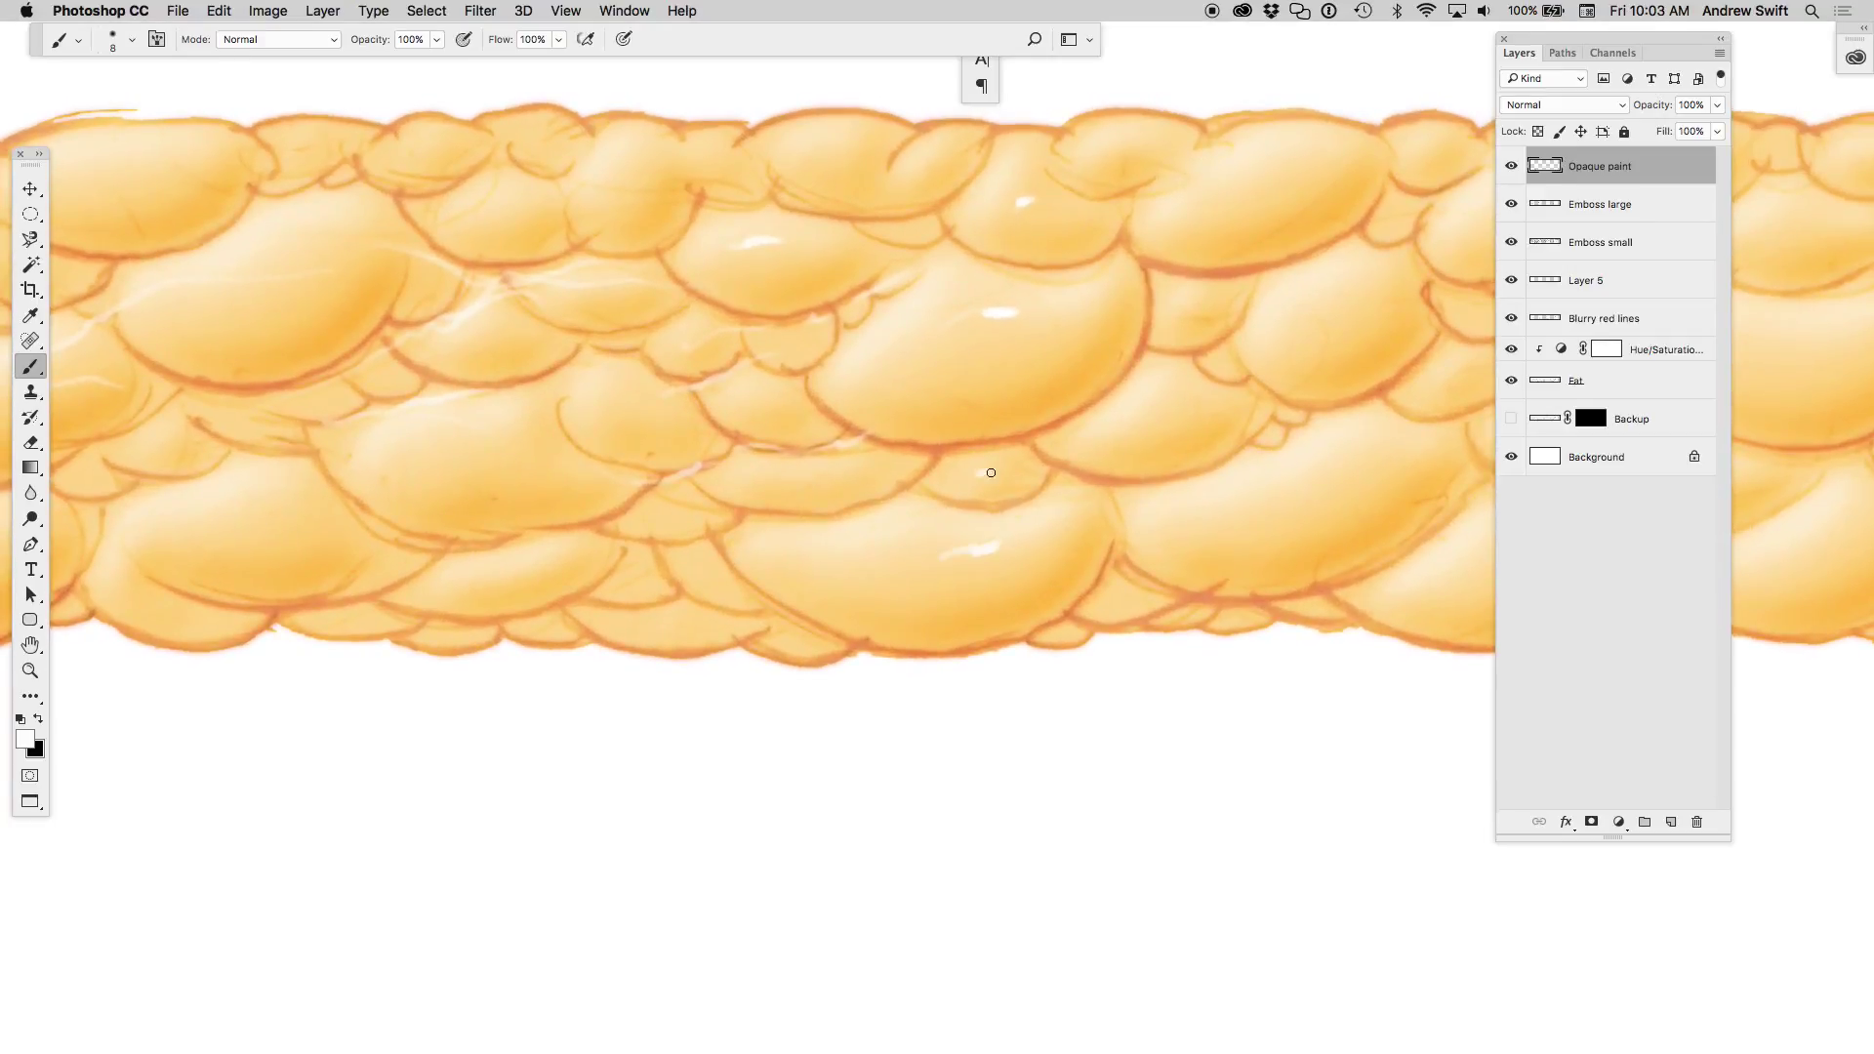
- Add a new layer and switch to the Smudge tool with a 63 brush
{"action": "key", "text": "ctrl+shift+alt+n"}
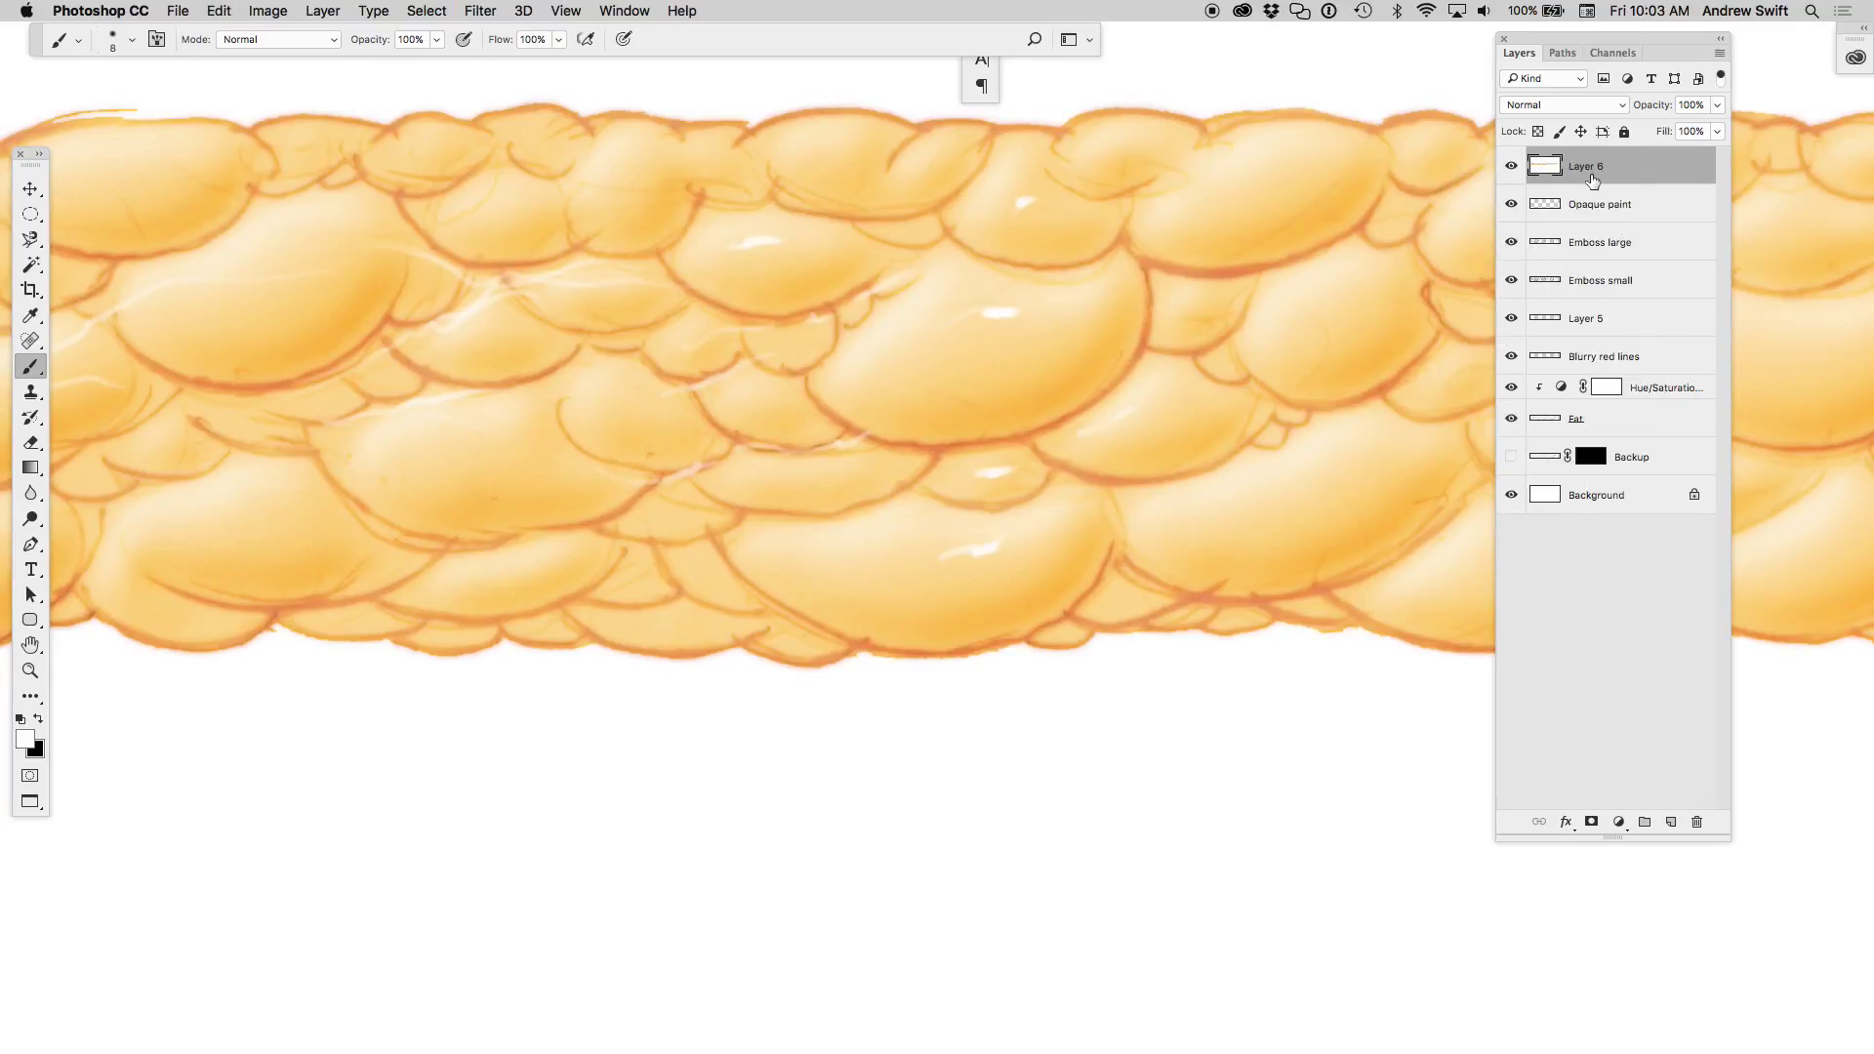
{"action": "left_click", "coordinate": [1512, 168], "text": "alt"}
{"action": "key", "text": "r"}
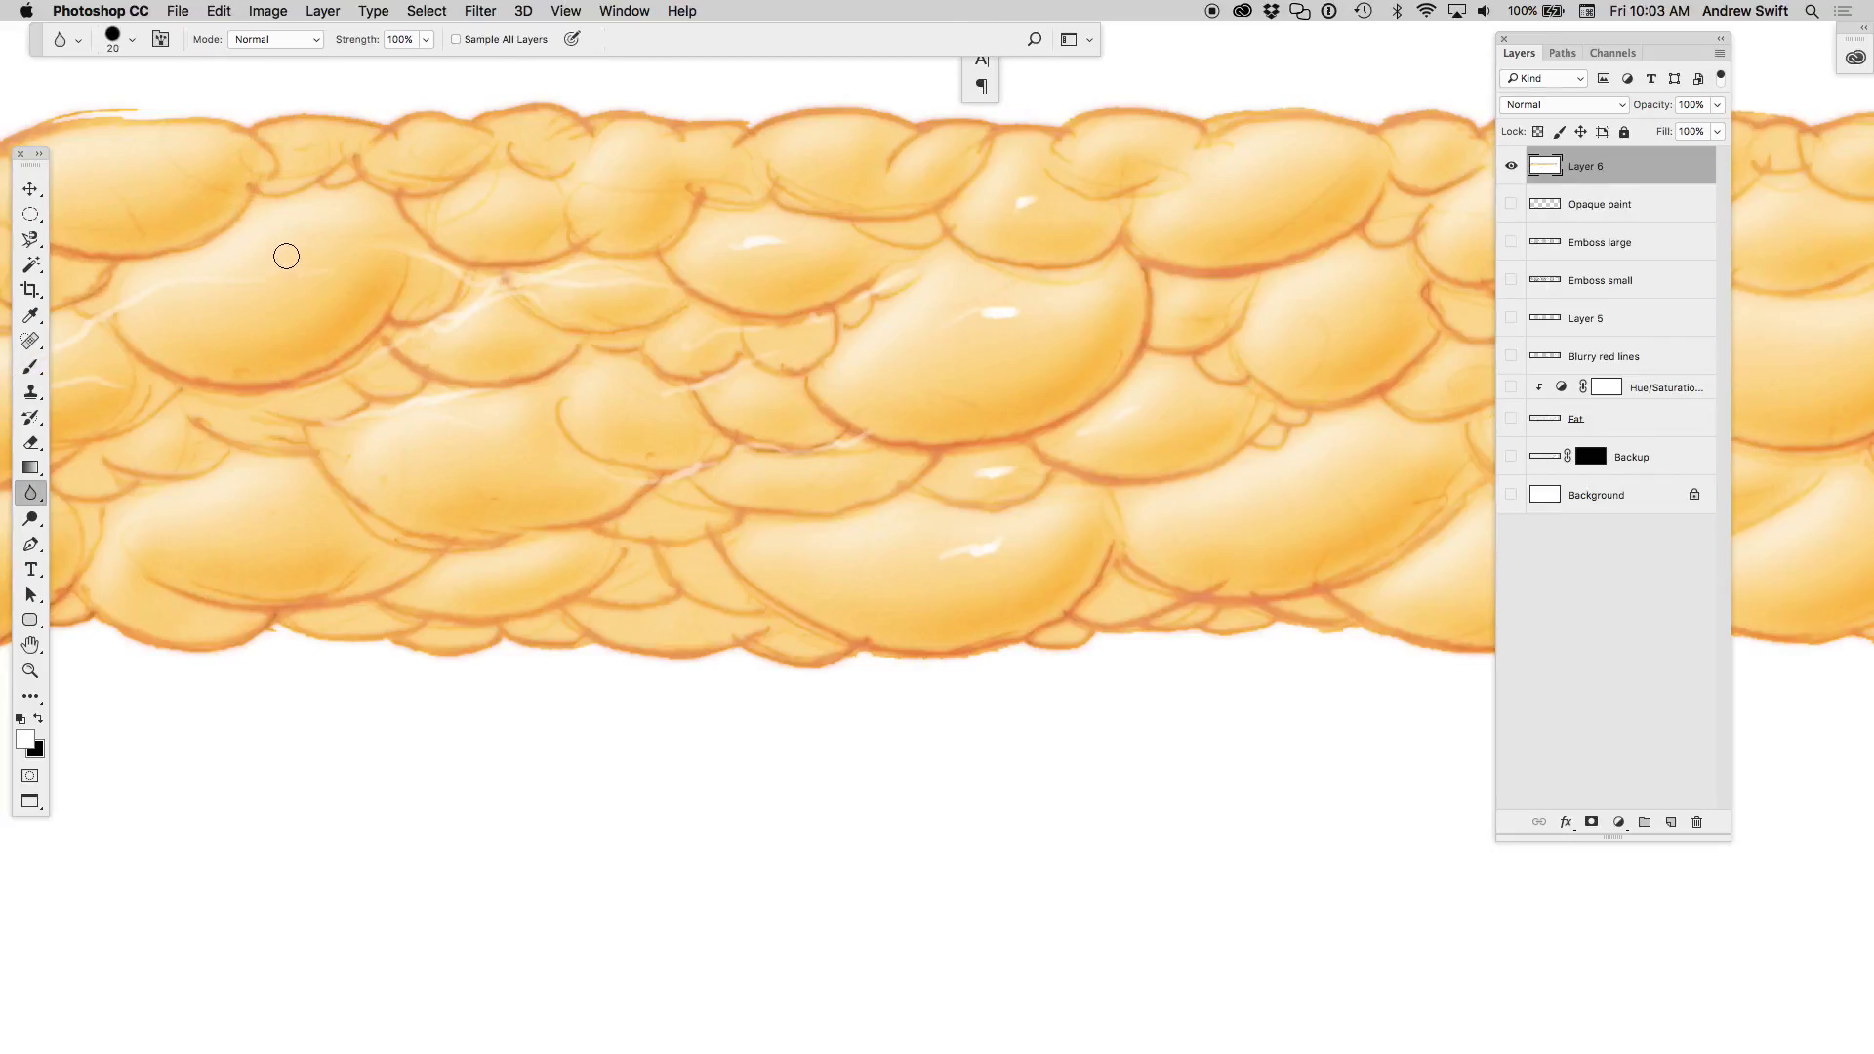
{"action": "left_click", "coordinate": [132, 39]}
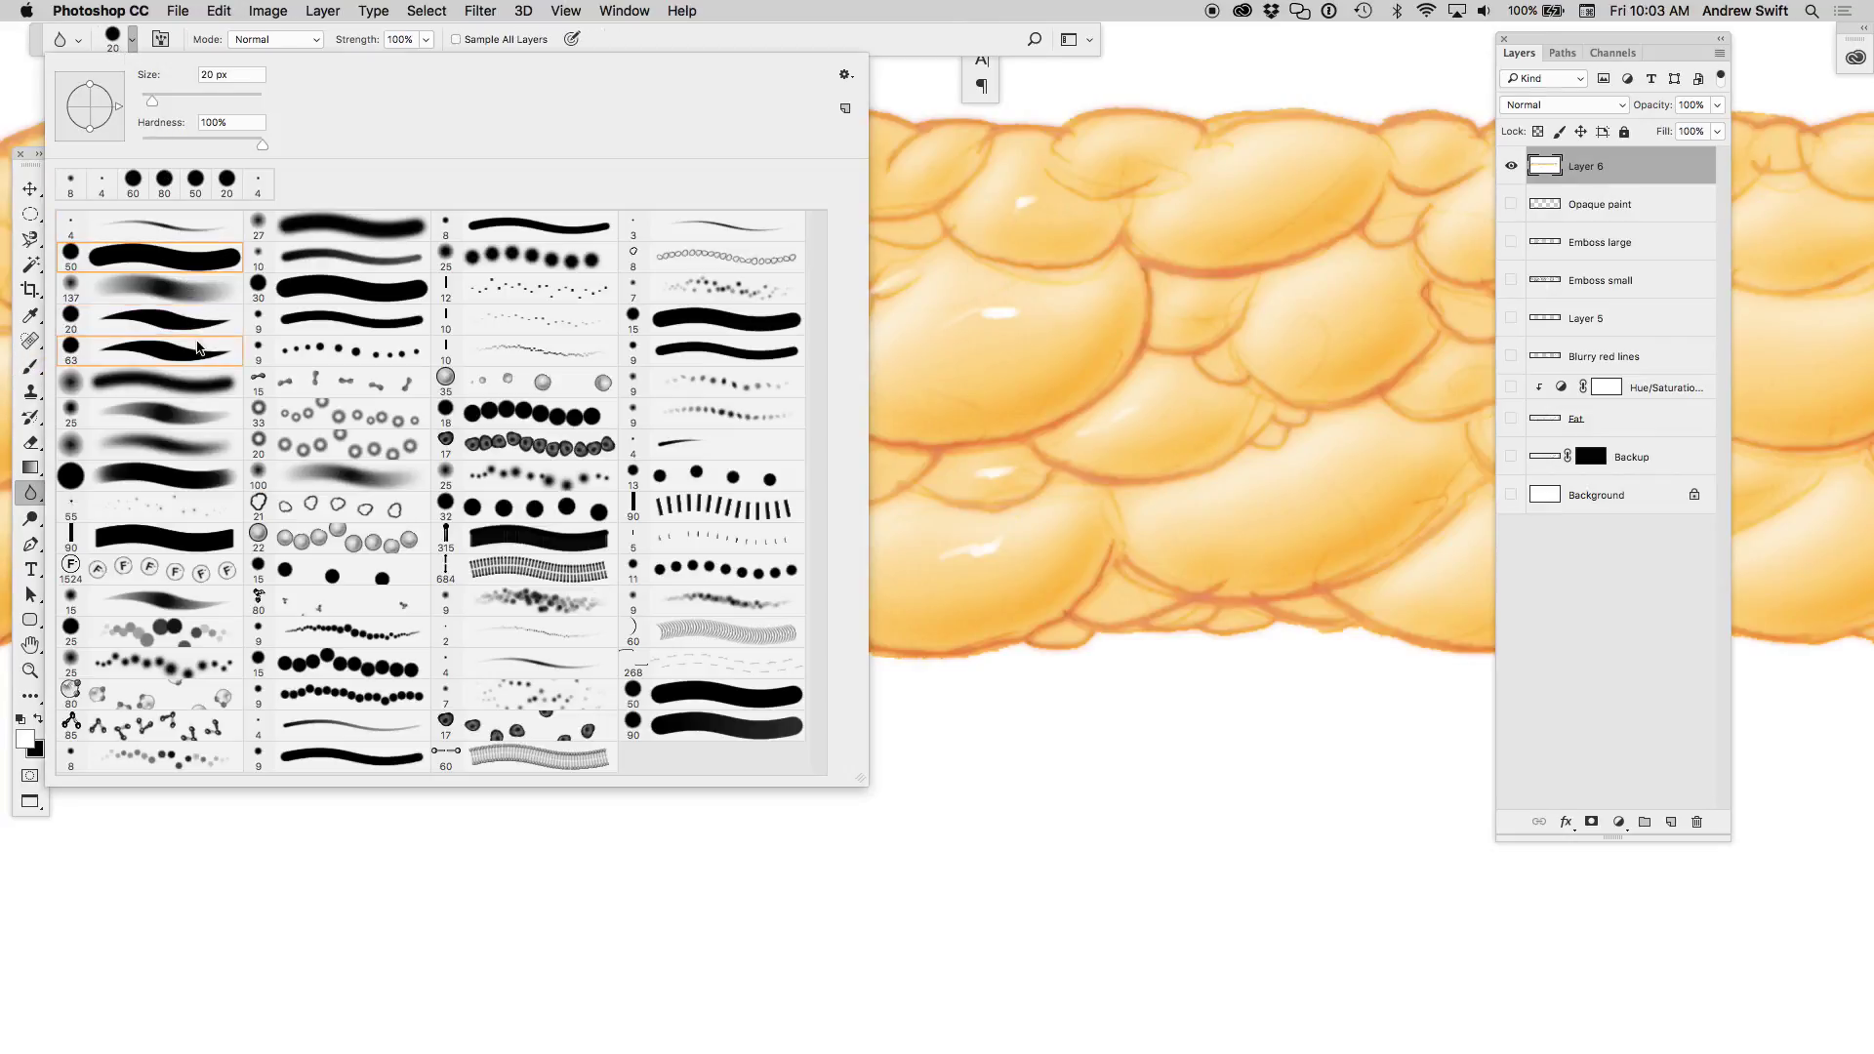
{"action": "key", "text": "Return"}
{"action": "left_click", "coordinate": [79, 43]}
{"action": "key", "text": "Return"}
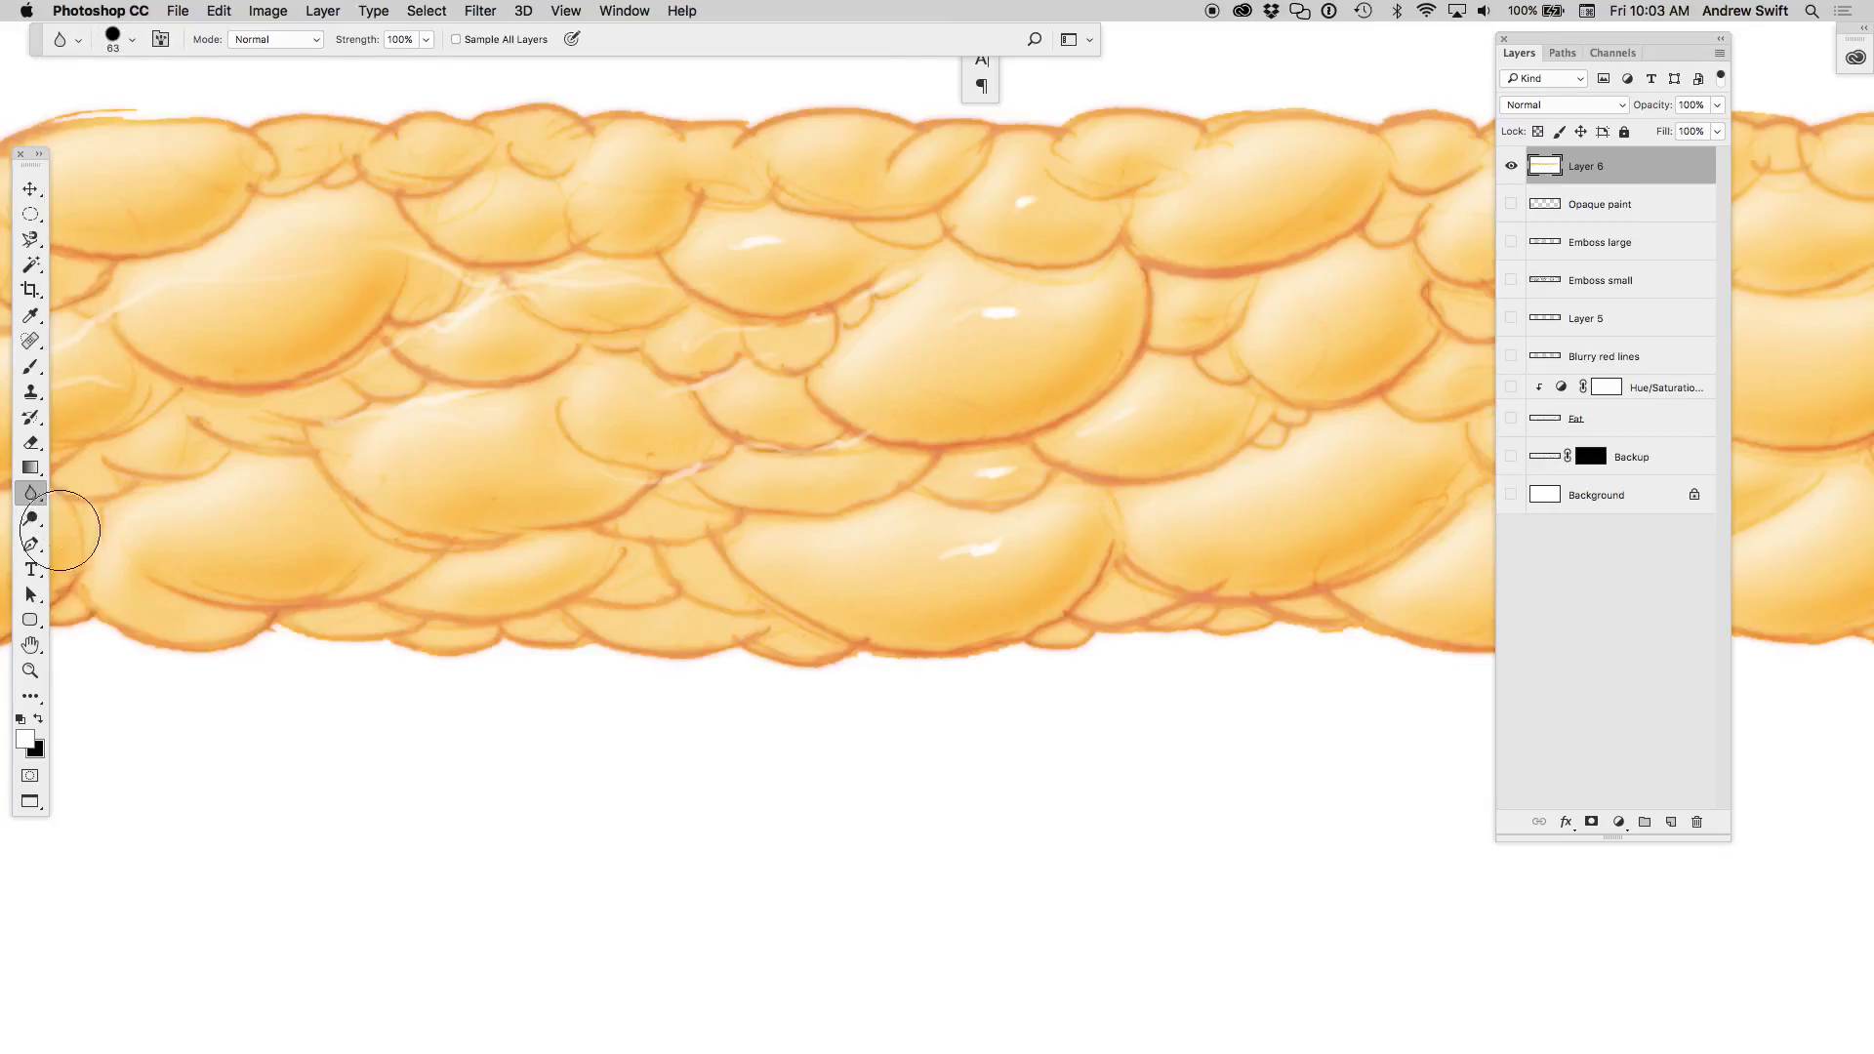
{"action": "right_click", "coordinate": [43, 488]}
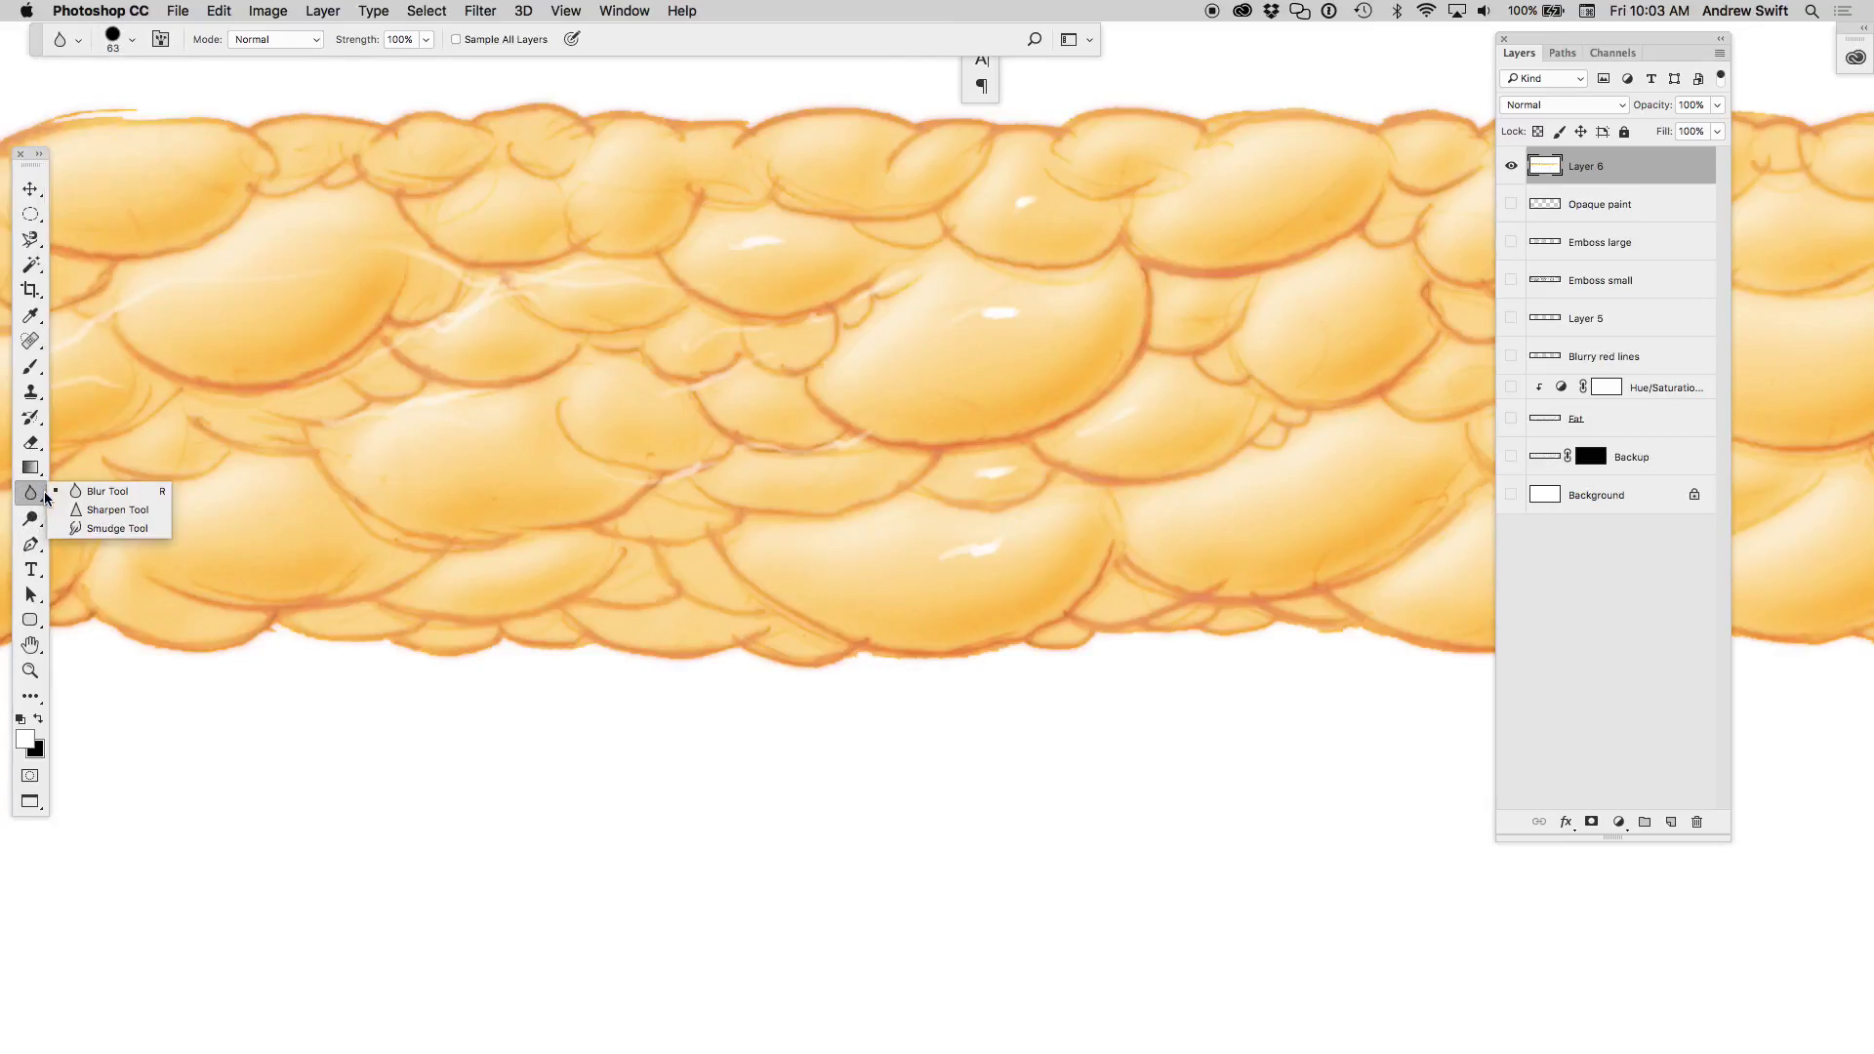
{"action": "left_click", "coordinate": [123, 529]}
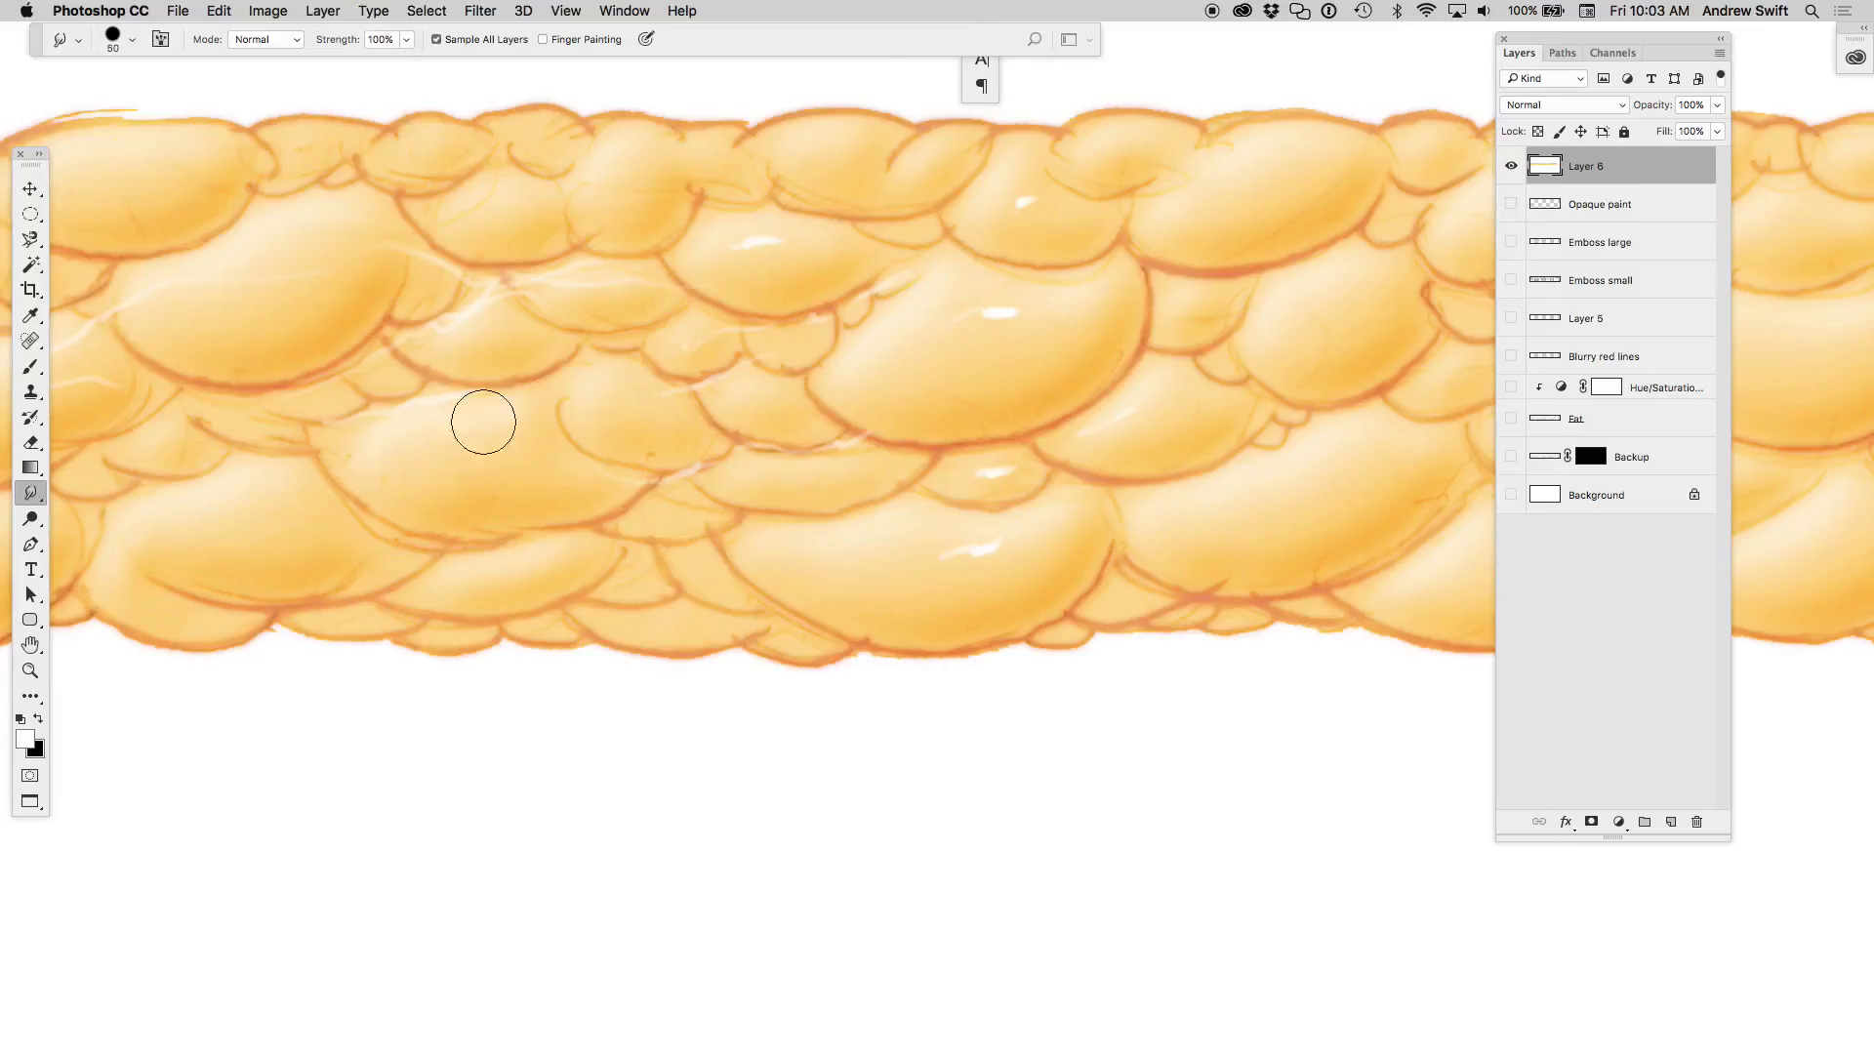
- Undo a trial smudge and set the smudge brush to size 25, 41% strength
{"action": "left_click_drag", "start_coordinate": [831, 318], "coordinate": [966, 265]}
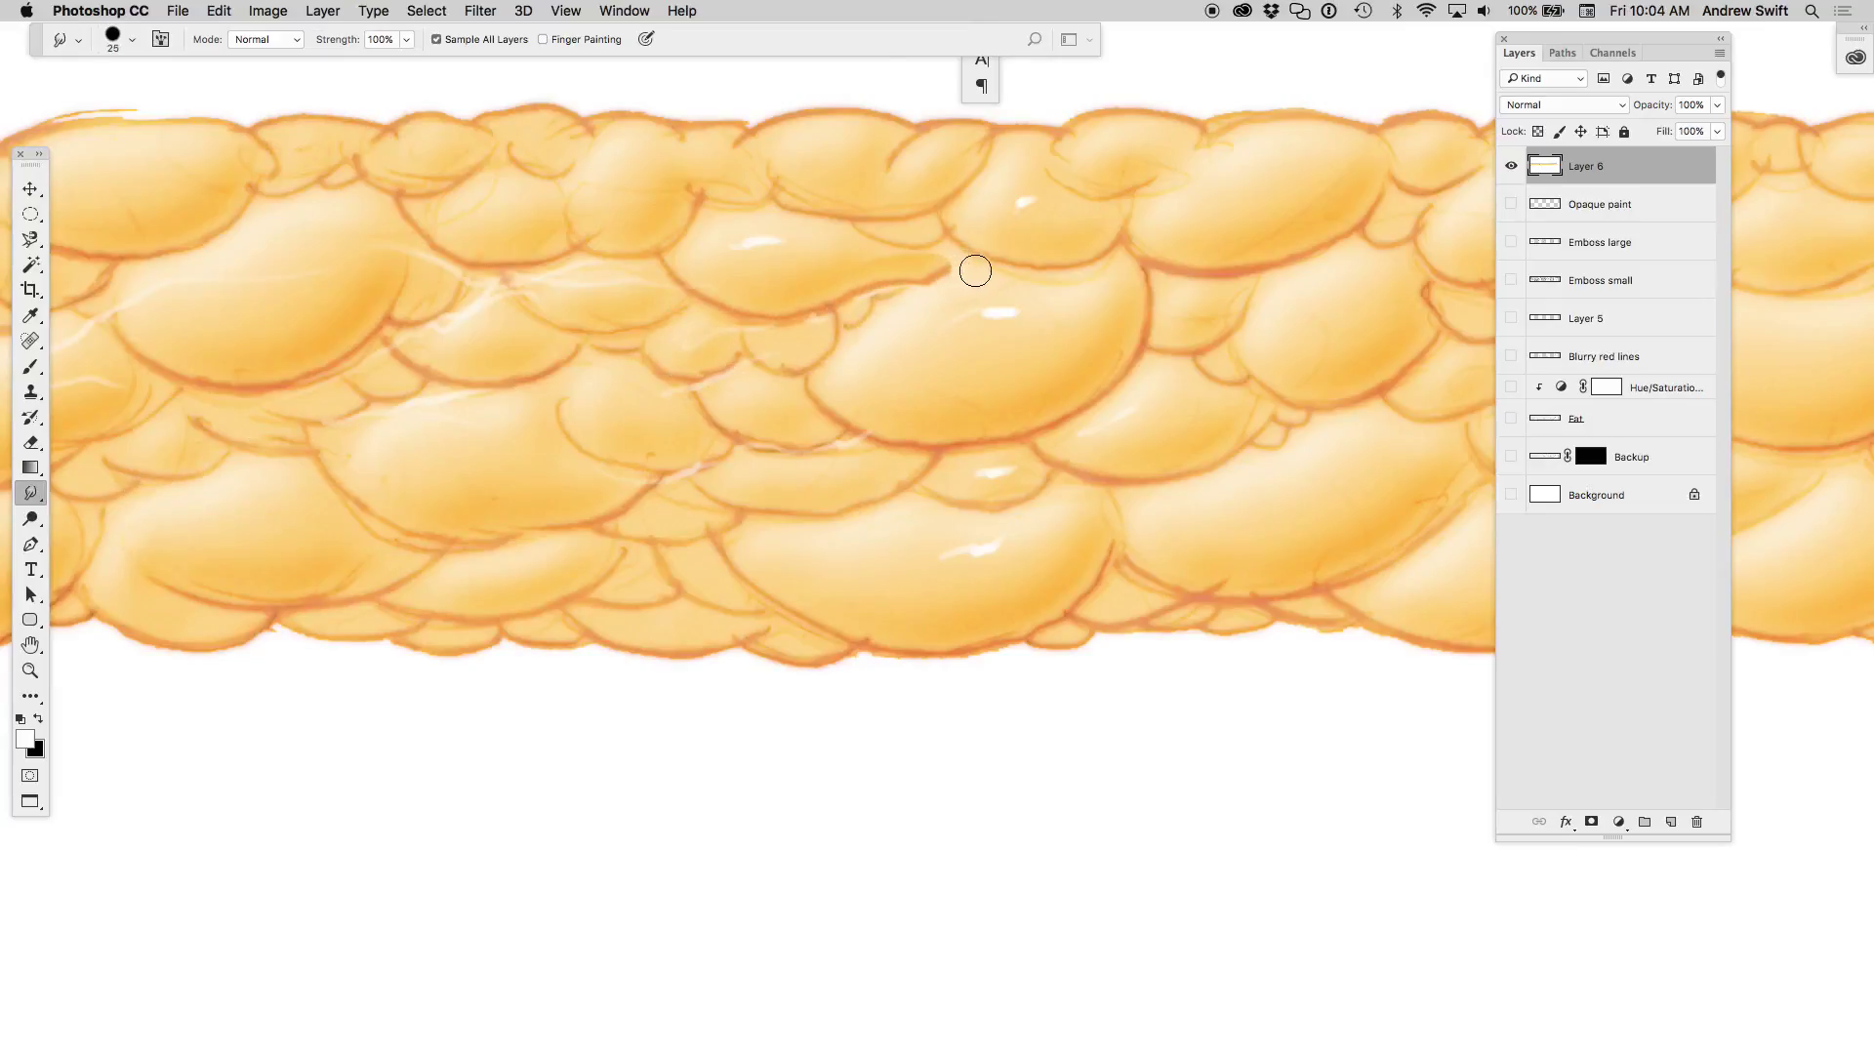
{"action": "key", "text": "x"}
{"action": "key", "text": "bracketleft"}
{"action": "key", "text": "super+z"}
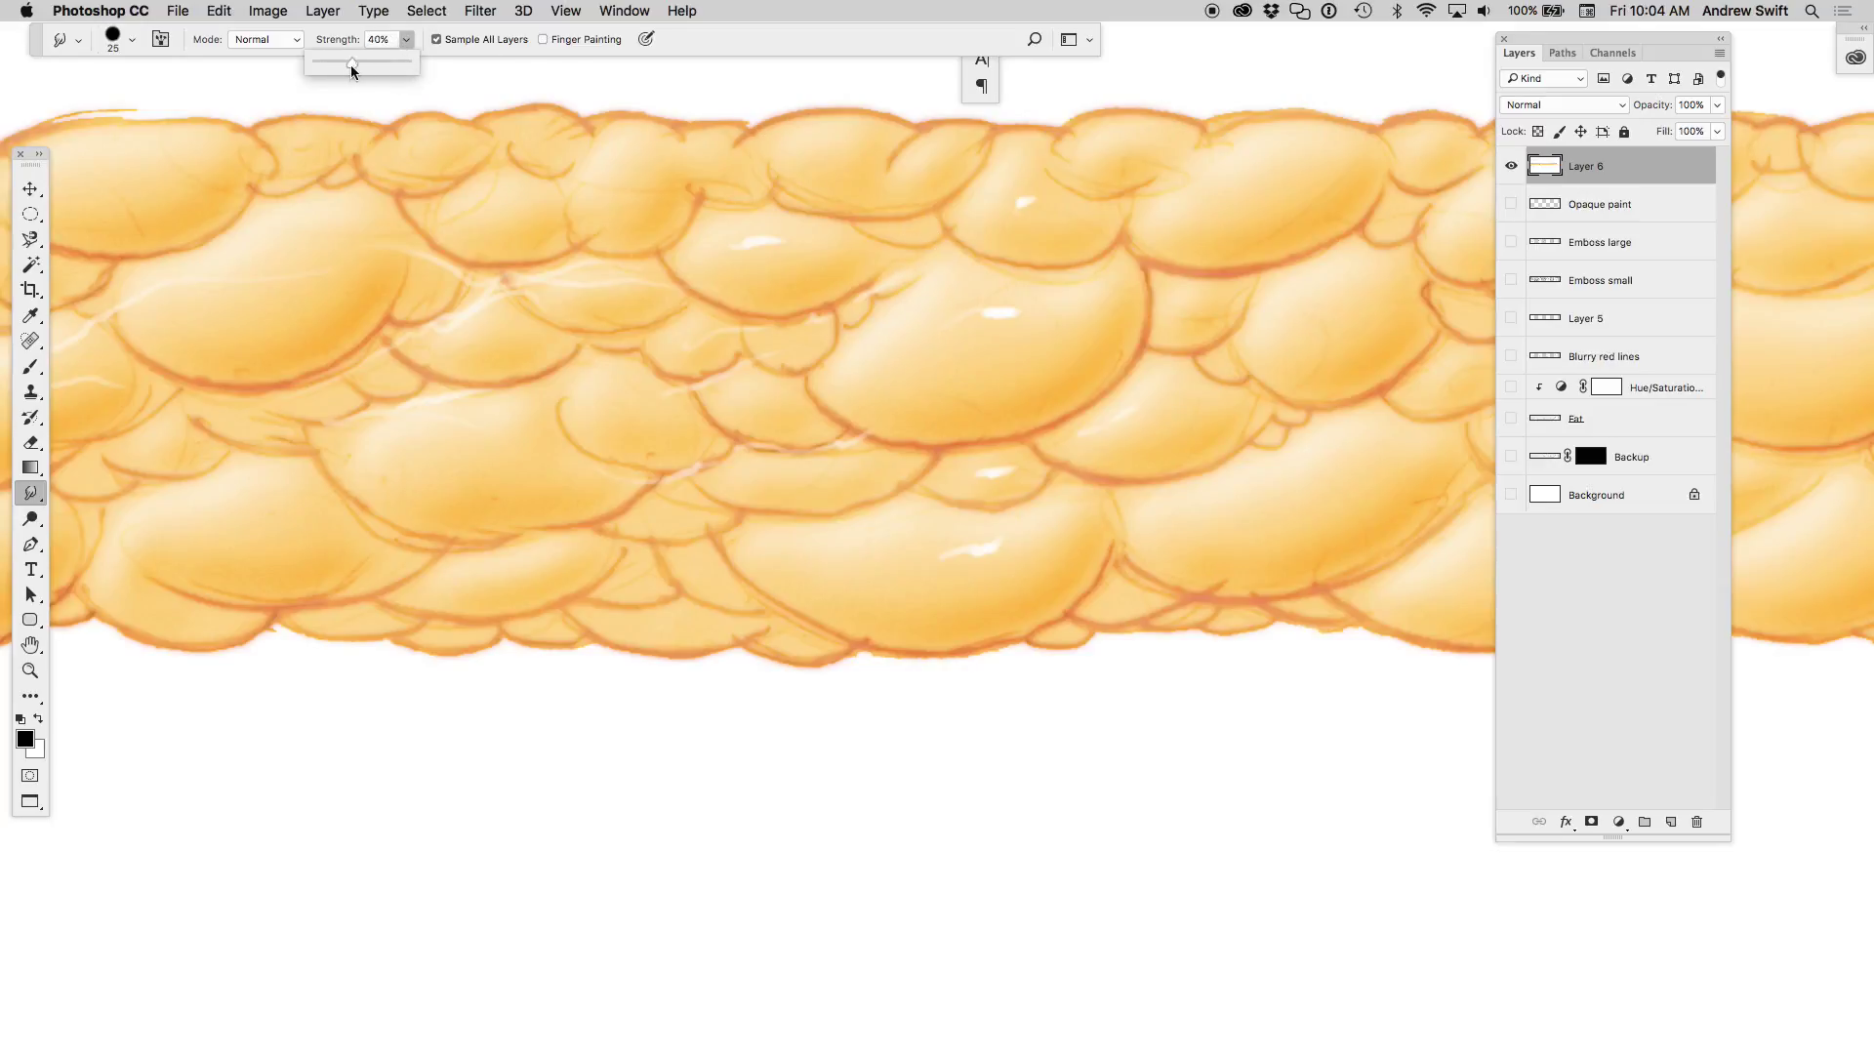
{"action": "left_click_drag", "start_coordinate": [353, 64], "coordinate": [354, 64]}
{"action": "left_click", "coordinate": [625, 278]}
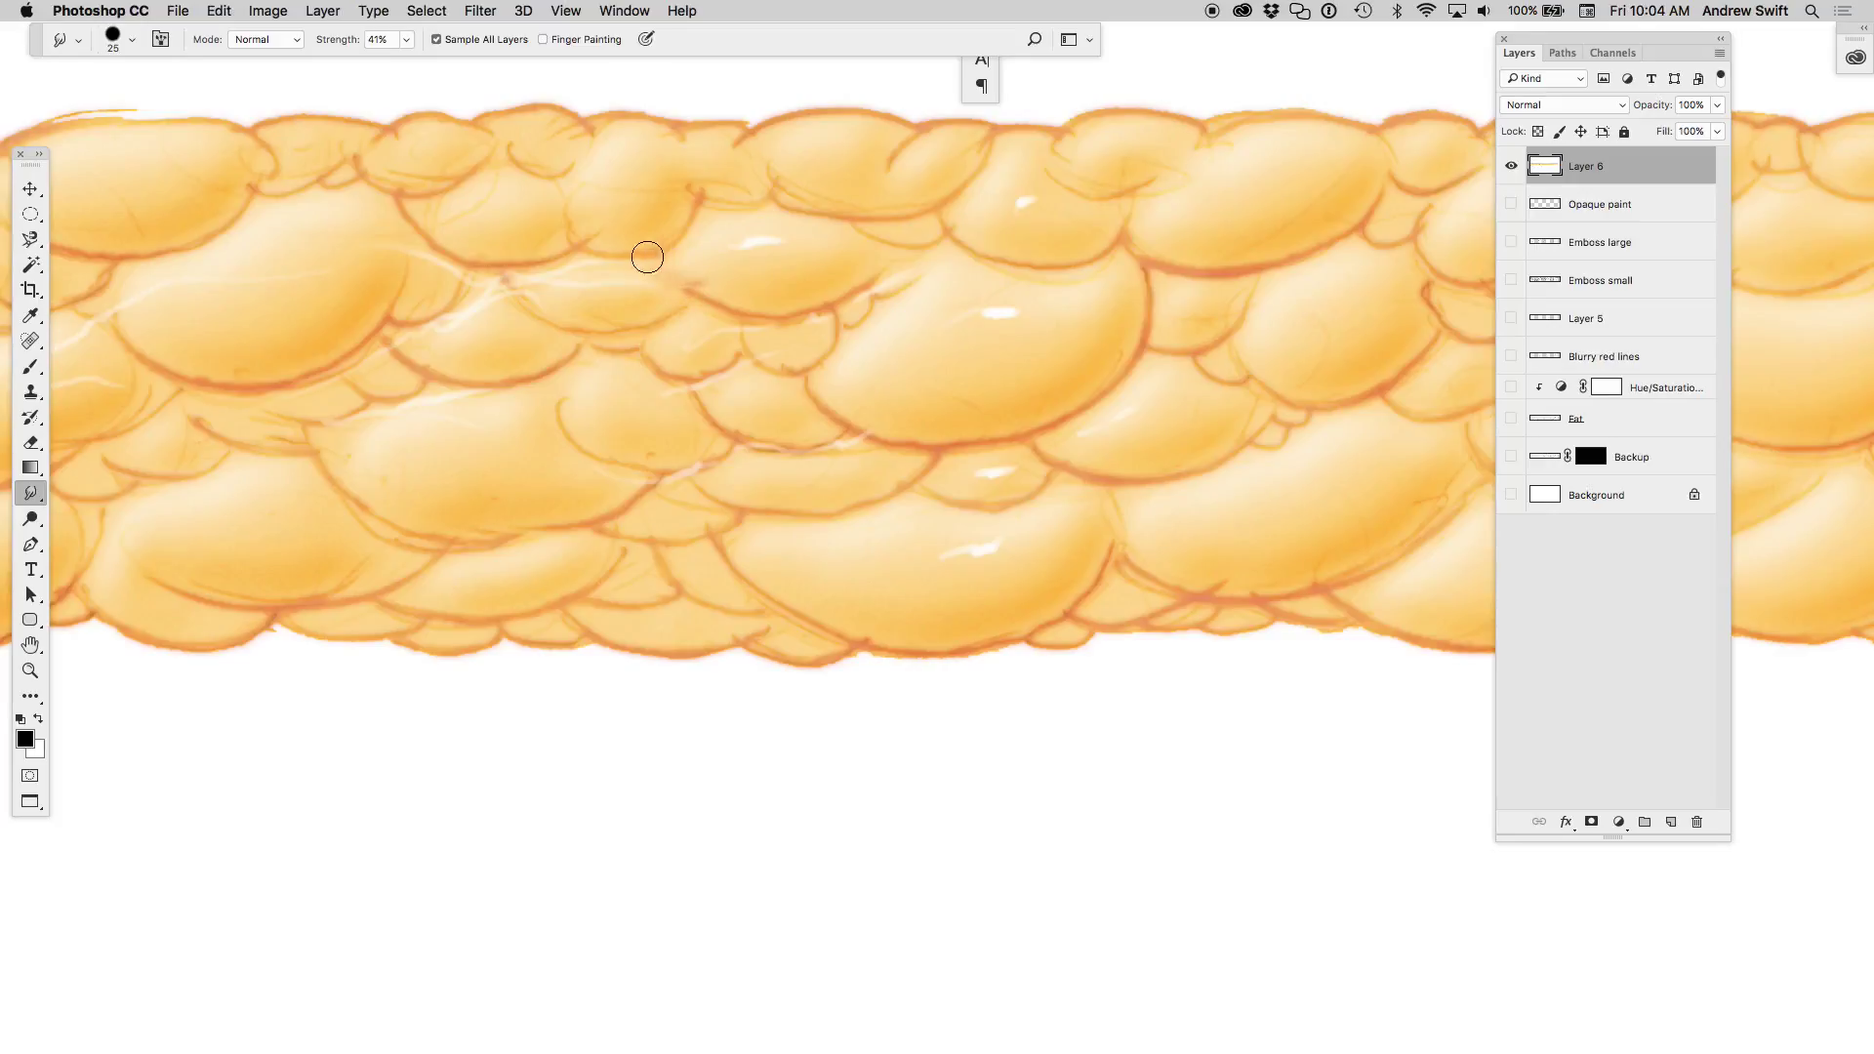
- Smudge the outlines between the upper-left cloud bubbles
{"action": "mouse_move", "coordinate": [647, 257]}
{"action": "left_mouse_down"}
{"action": "mouse_move", "coordinate": [745, 209]}
{"action": "mouse_move", "coordinate": [627, 227]}
{"action": "left_mouse_up"}
{"action": "key", "text": "bracketleft"}
{"action": "key", "text": "bracketleft"}
{"action": "key", "text": "bracketleft"}
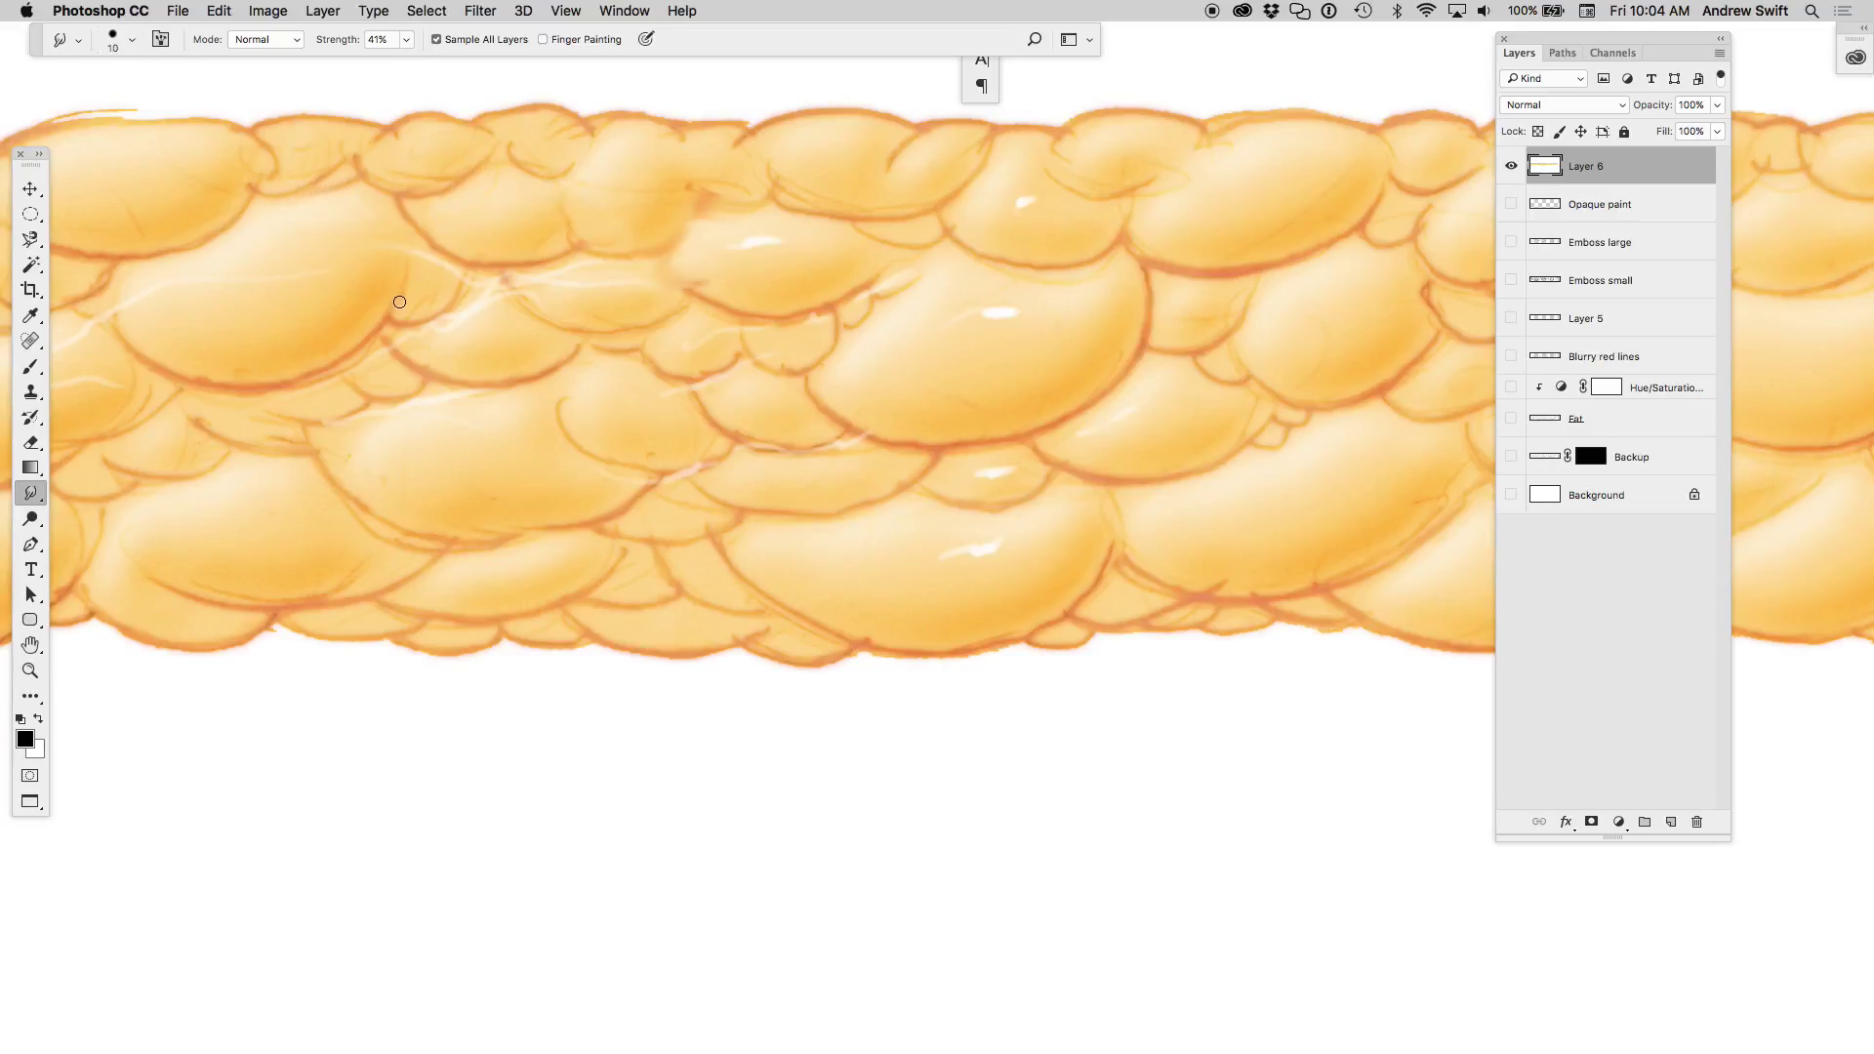
{"action": "key", "text": "bracketright"}
{"action": "key", "text": "bracketright"}
{"action": "key", "text": "bracketright"}
{"action": "mouse_move", "coordinate": [260, 176]}
{"action": "left_mouse_down"}
{"action": "mouse_move", "coordinate": [292, 149]}
{"action": "mouse_move", "coordinate": [285, 202]}
{"action": "left_mouse_up"}
{"action": "key", "text": "super+z"}
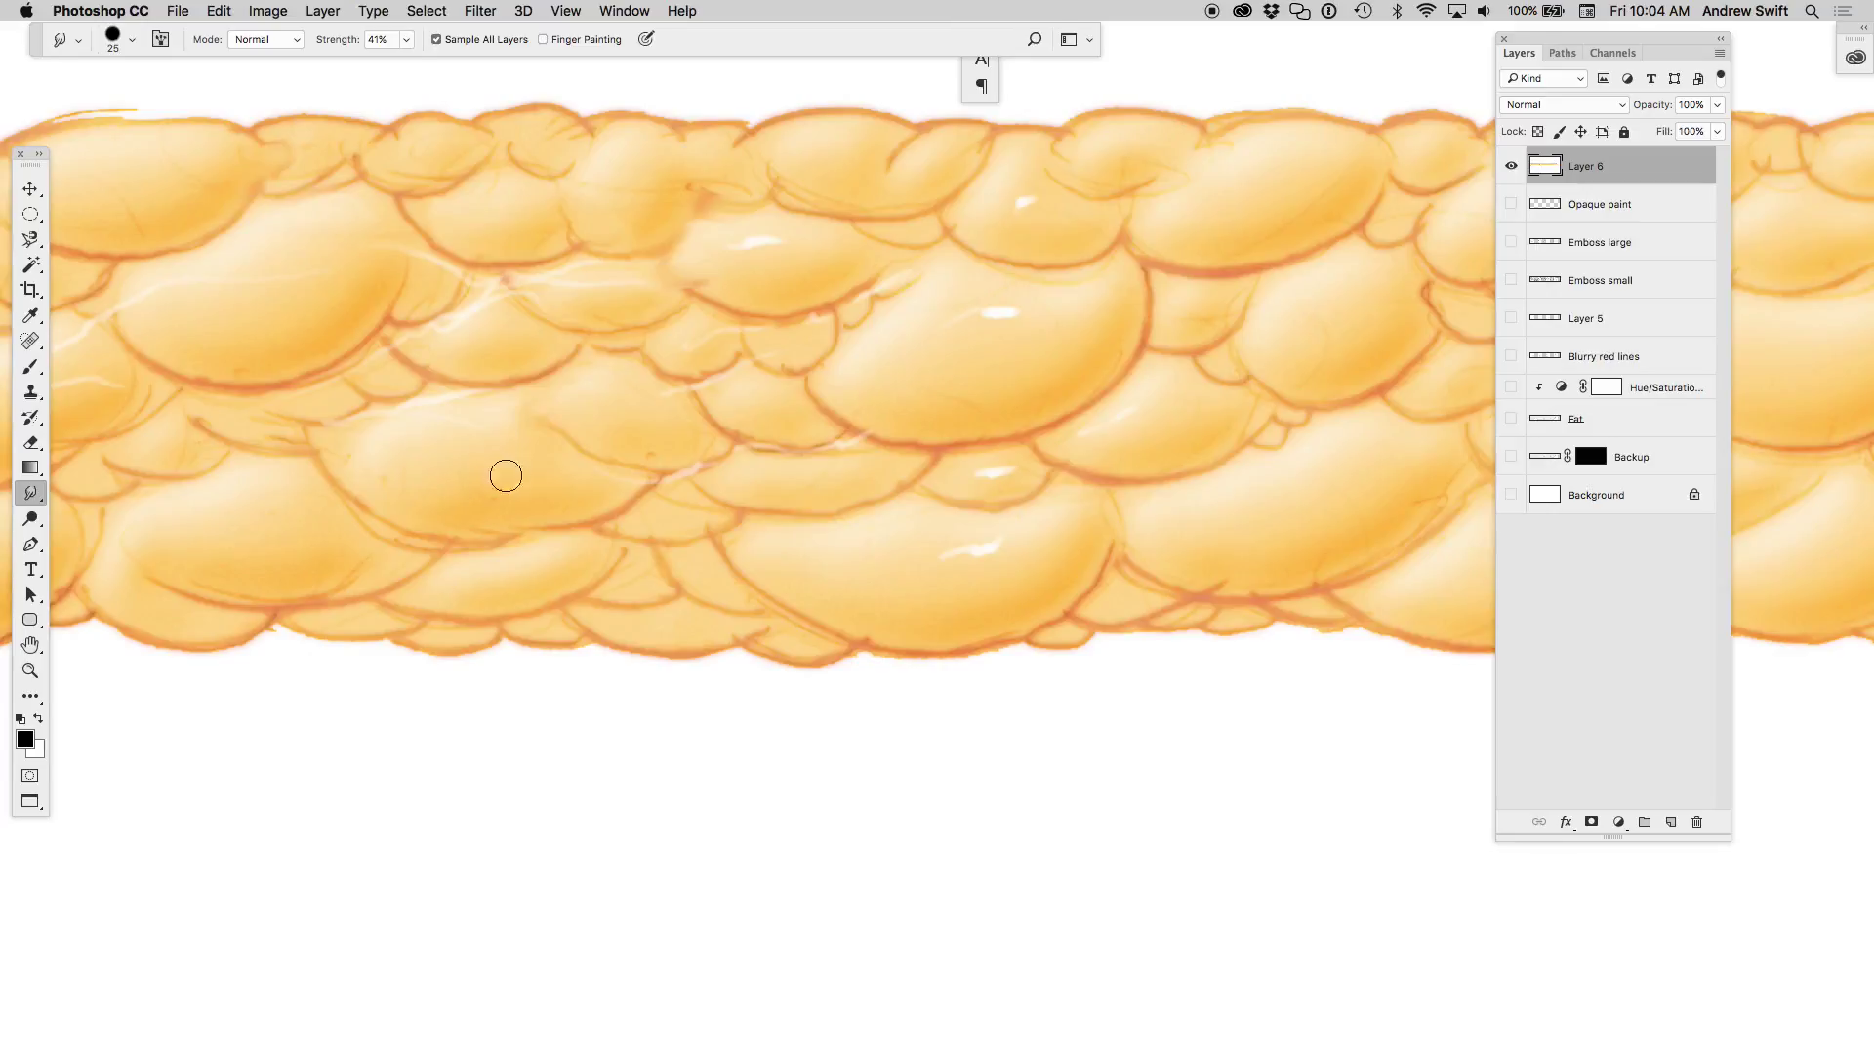
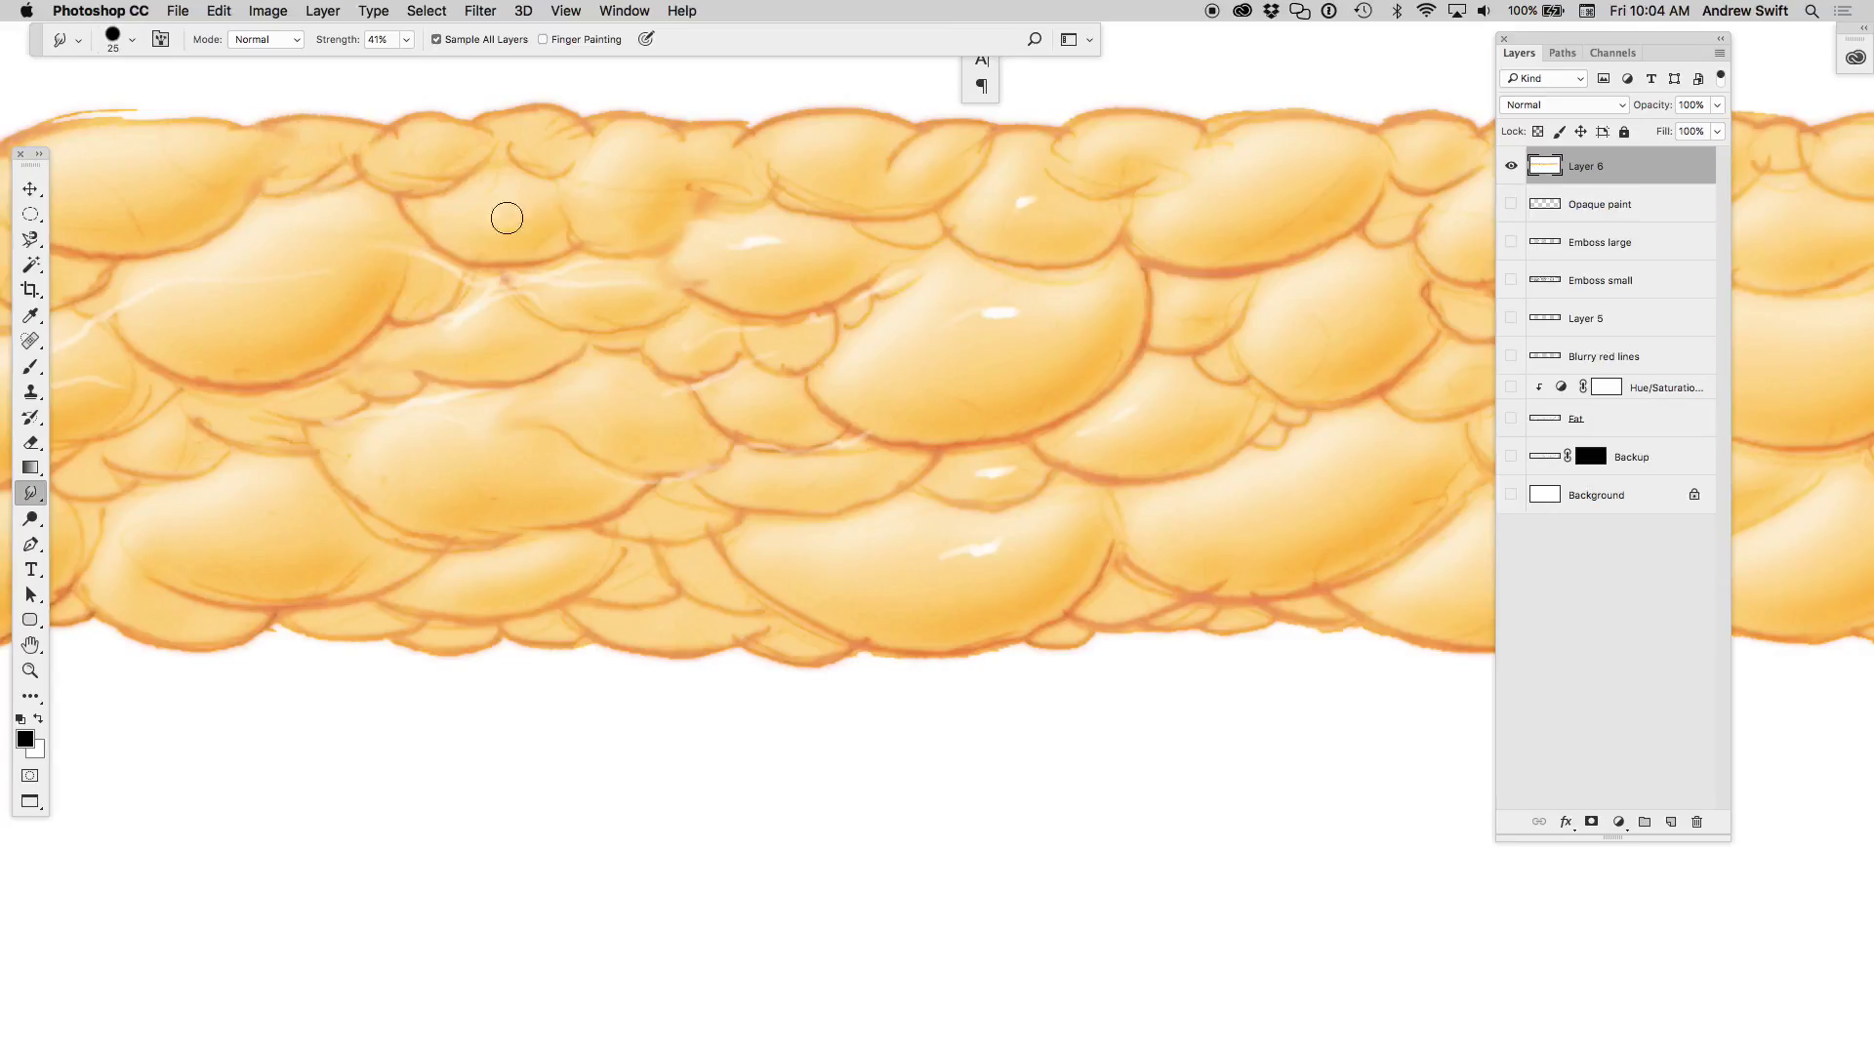
- Smudge the globule outlines on Layer 6 along the first stretch of the band, resizing the brush as needed
{"action": "scroll", "coordinate": [905, 528], "scroll_direction": "down", "scroll_amount": 1}
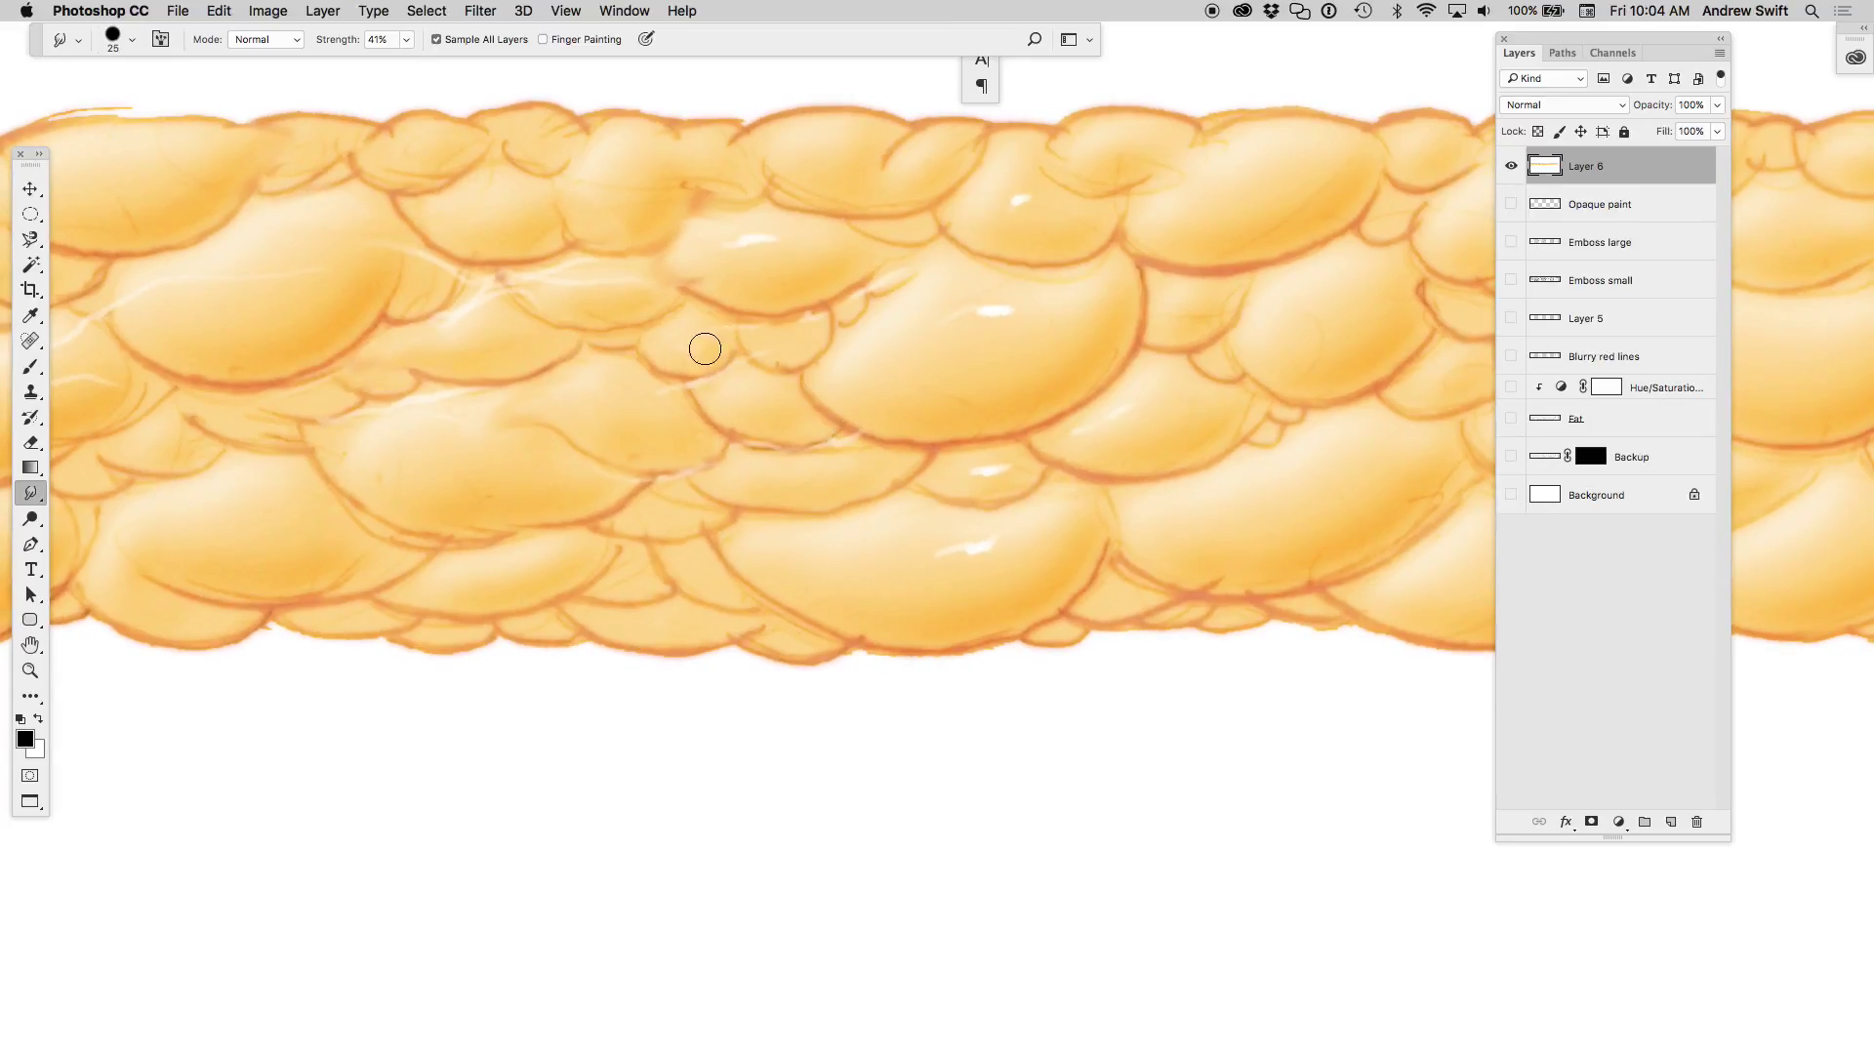
{"action": "mouse_move", "coordinate": [705, 349]}
{"action": "left_mouse_down"}
{"action": "mouse_move", "coordinate": [925, 389]}
{"action": "mouse_move", "coordinate": [926, 257]}
{"action": "left_mouse_up"}
{"action": "key", "text": "bracketright"}
{"action": "key", "text": "bracketright"}
{"action": "key", "text": "bracketright"}
{"action": "key", "text": "bracketright"}
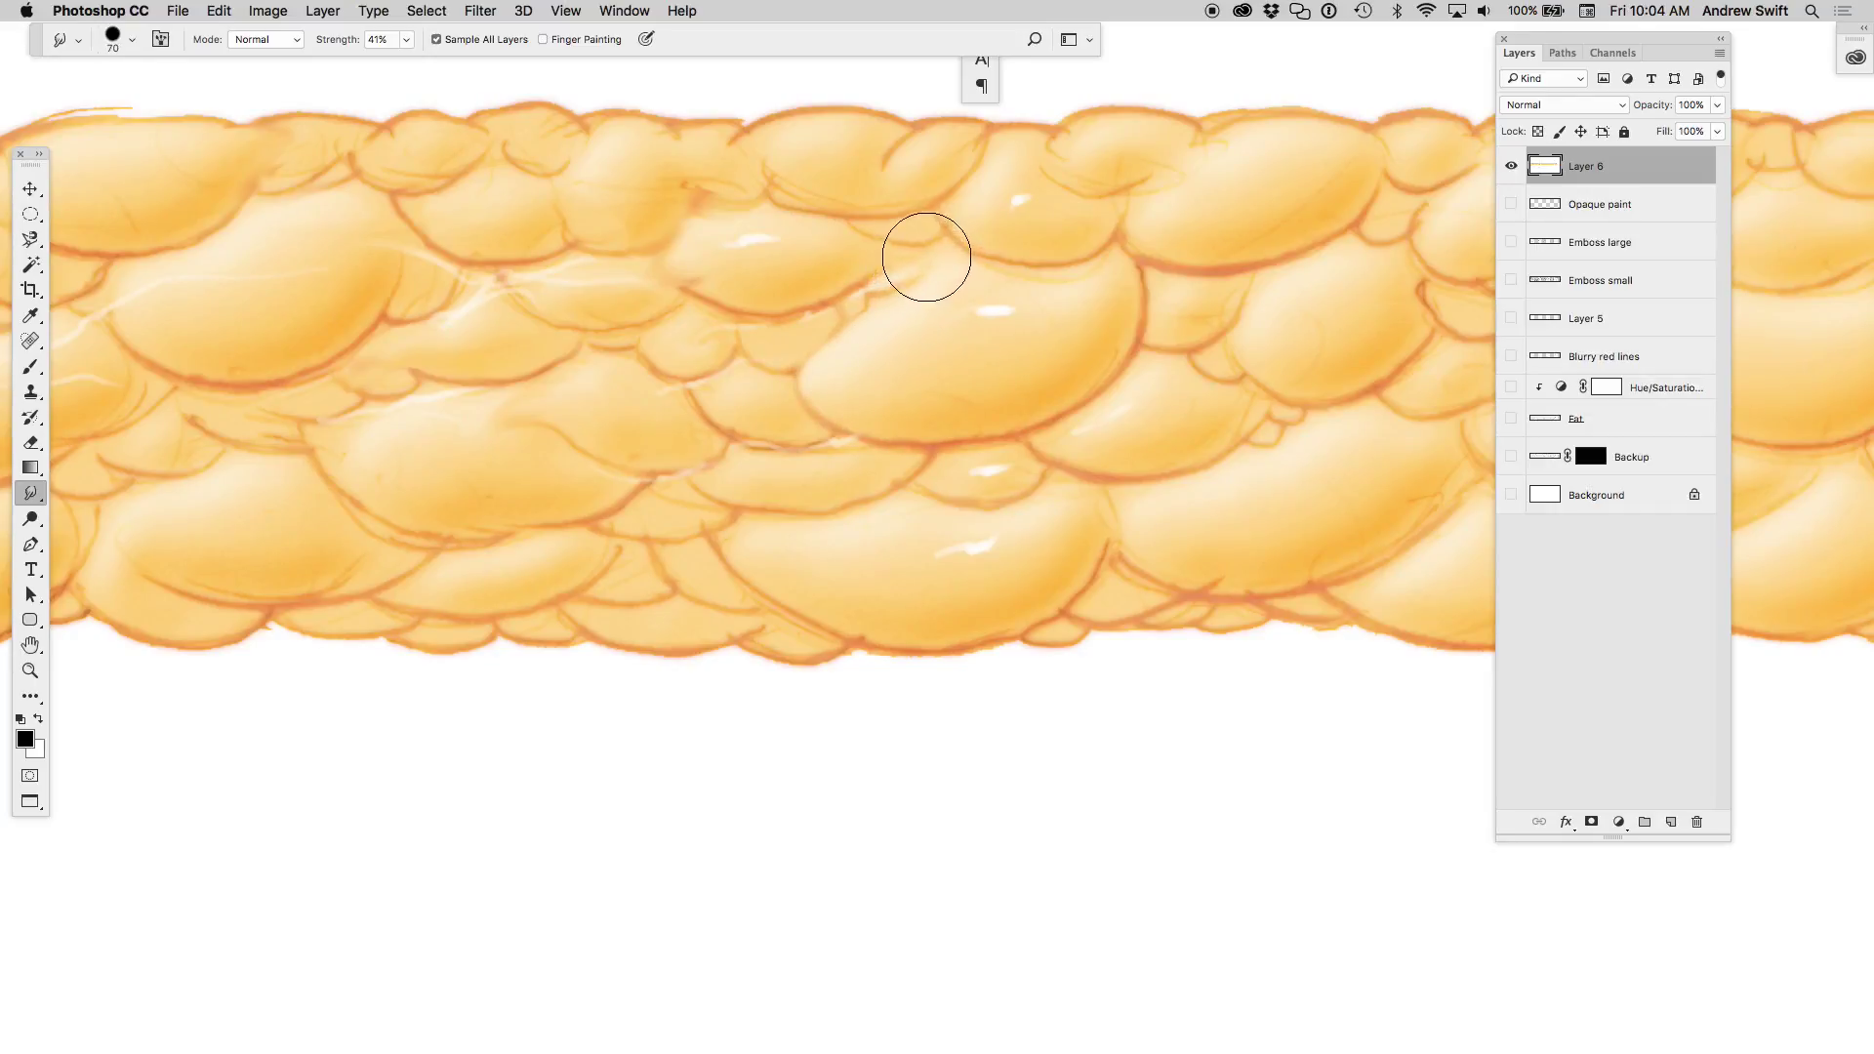
{"action": "left_click_drag", "start_coordinate": [1066, 543], "coordinate": [885, 480]}
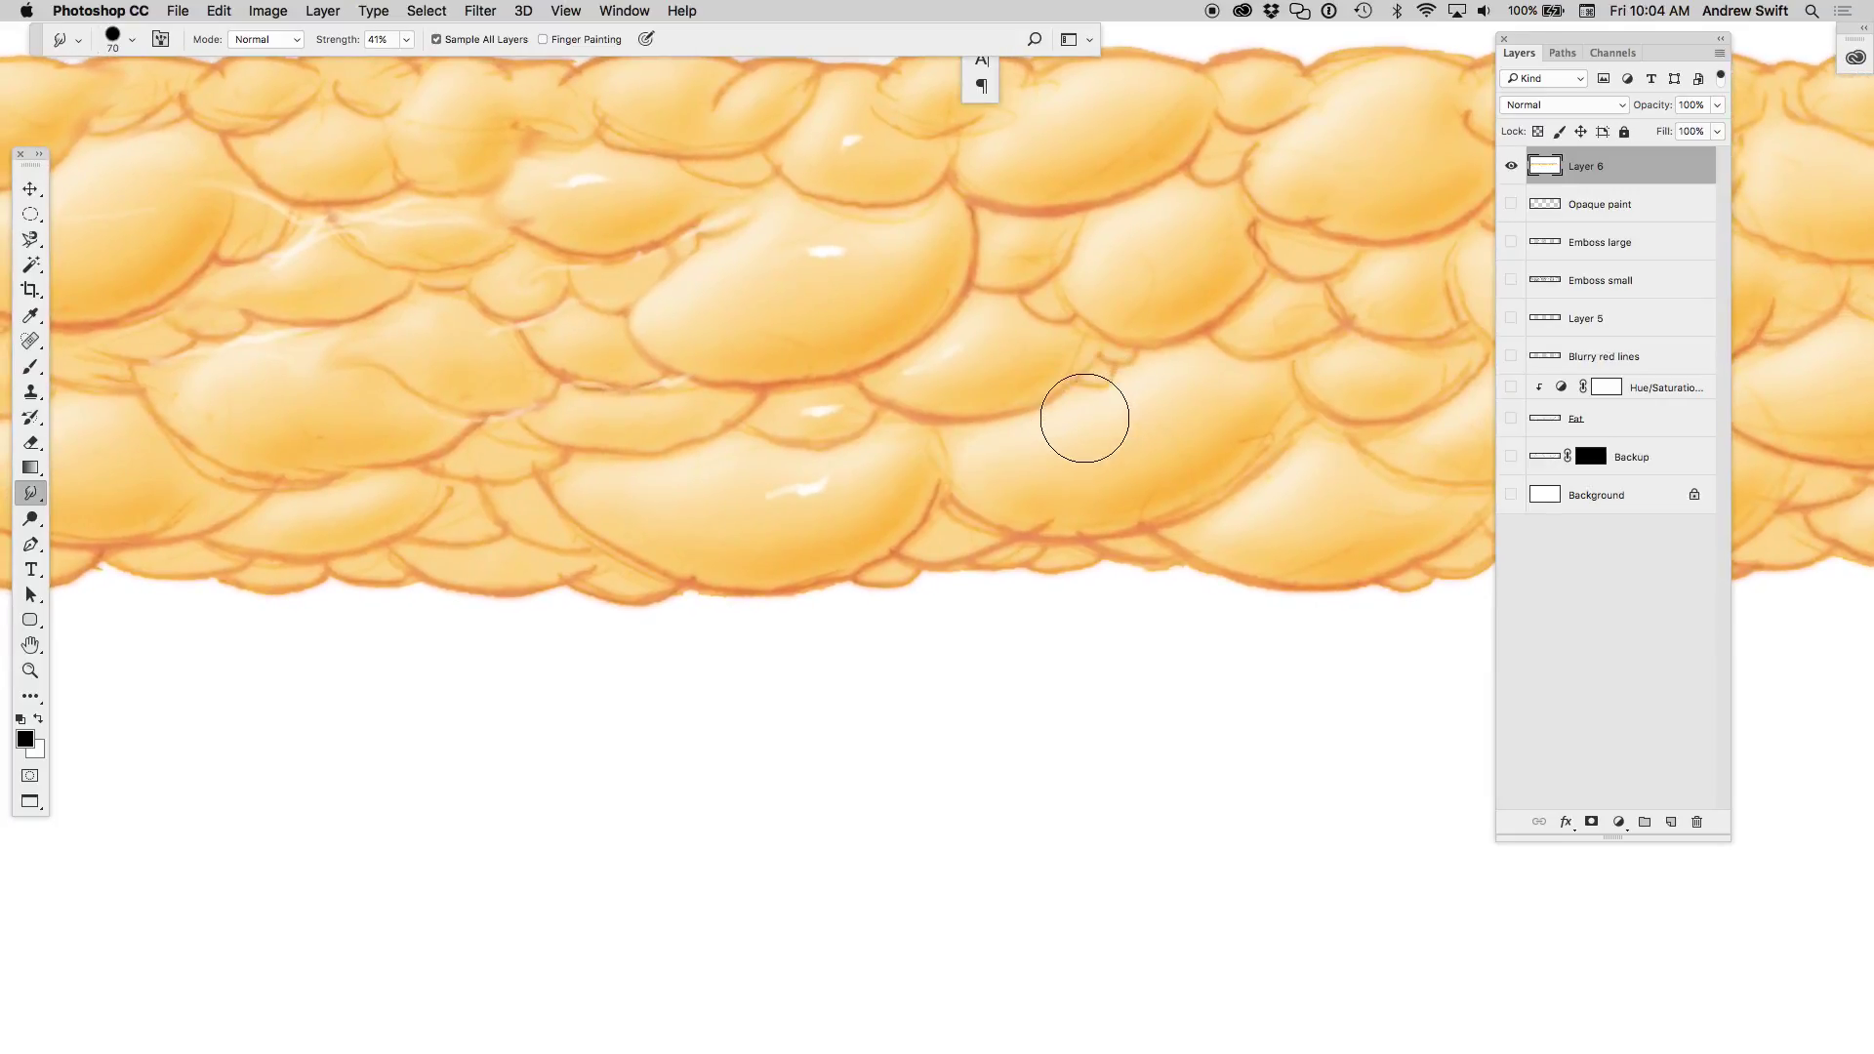
{"action": "key", "text": "bracketleft"}
{"action": "key", "text": "bracketleft"}
{"action": "key", "text": "bracketleft"}
{"action": "key", "text": "bracketleft"}
{"action": "mouse_move", "coordinate": [694, 432]}
{"action": "left_mouse_down"}
{"action": "mouse_move", "coordinate": [590, 435]}
{"action": "mouse_move", "coordinate": [598, 489]}
{"action": "mouse_move", "coordinate": [741, 452]}
{"action": "left_mouse_up"}
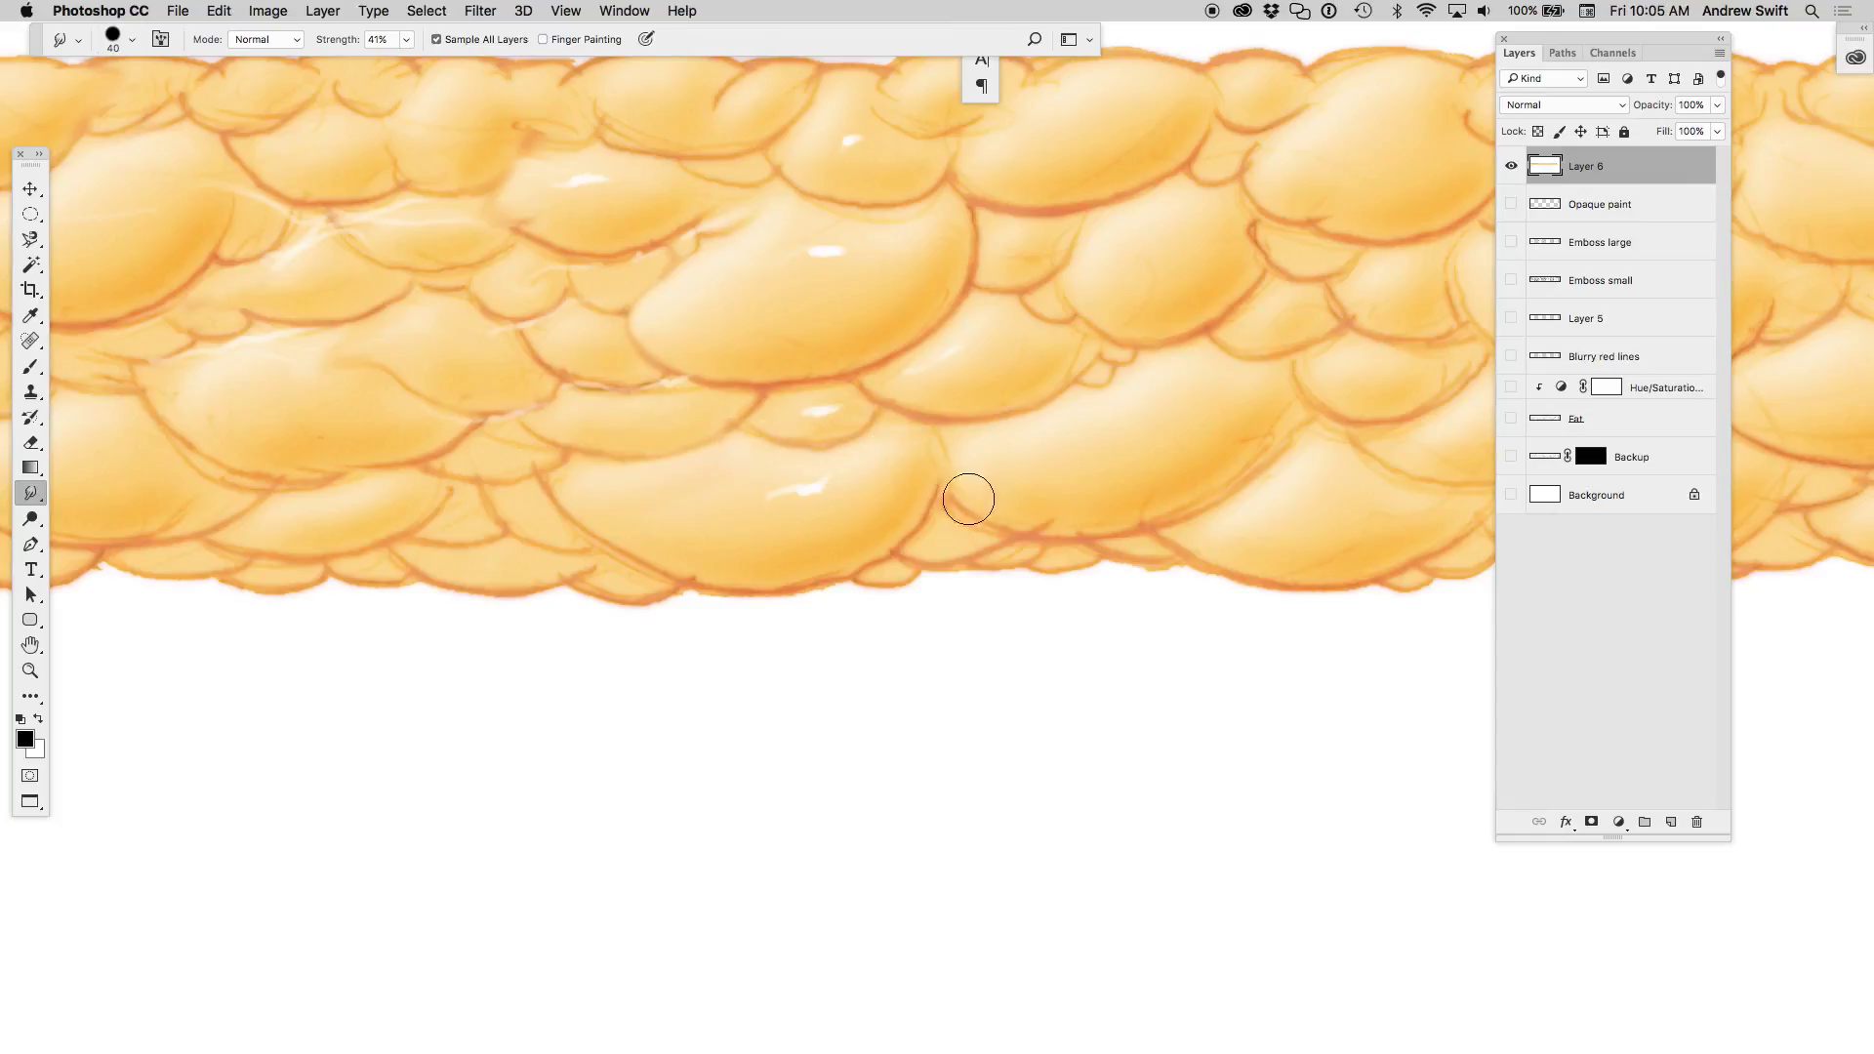
{"action": "left_click_drag", "start_coordinate": [1088, 451], "coordinate": [807, 515]}
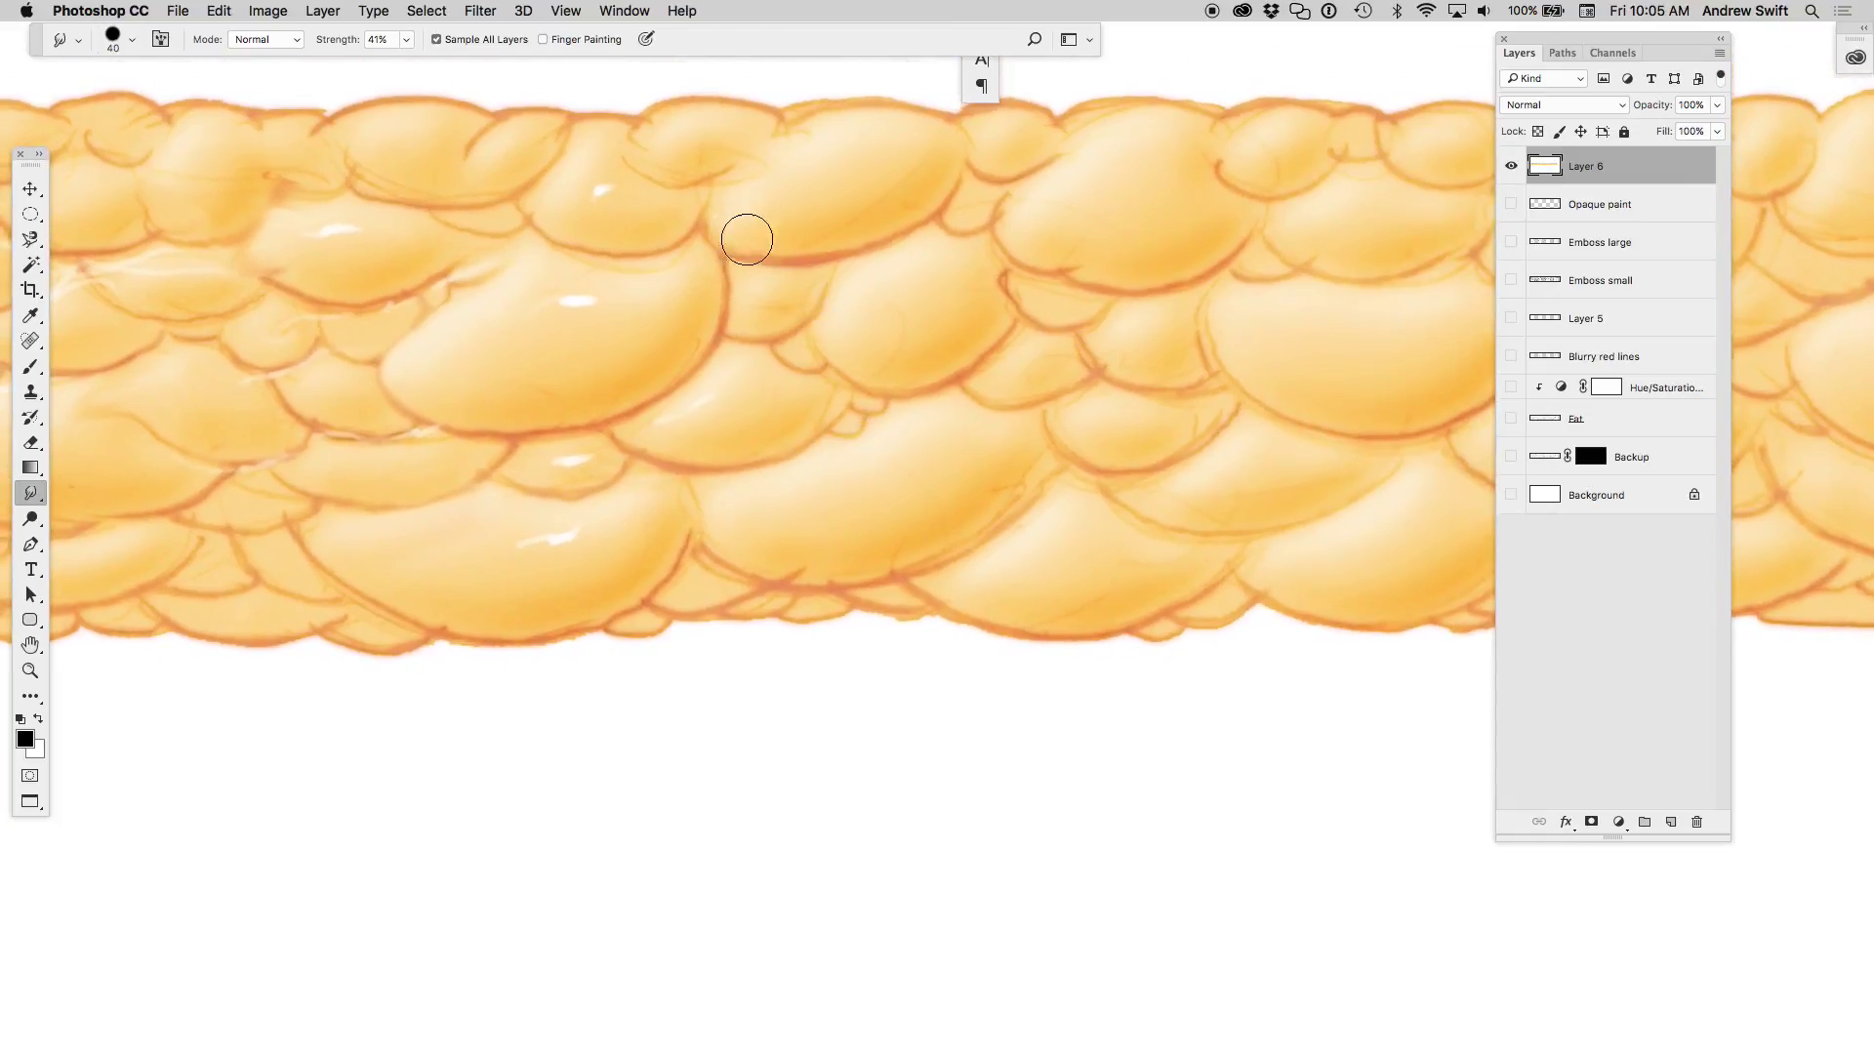
{"action": "left_click_drag", "start_coordinate": [747, 239], "coordinate": [857, 240]}
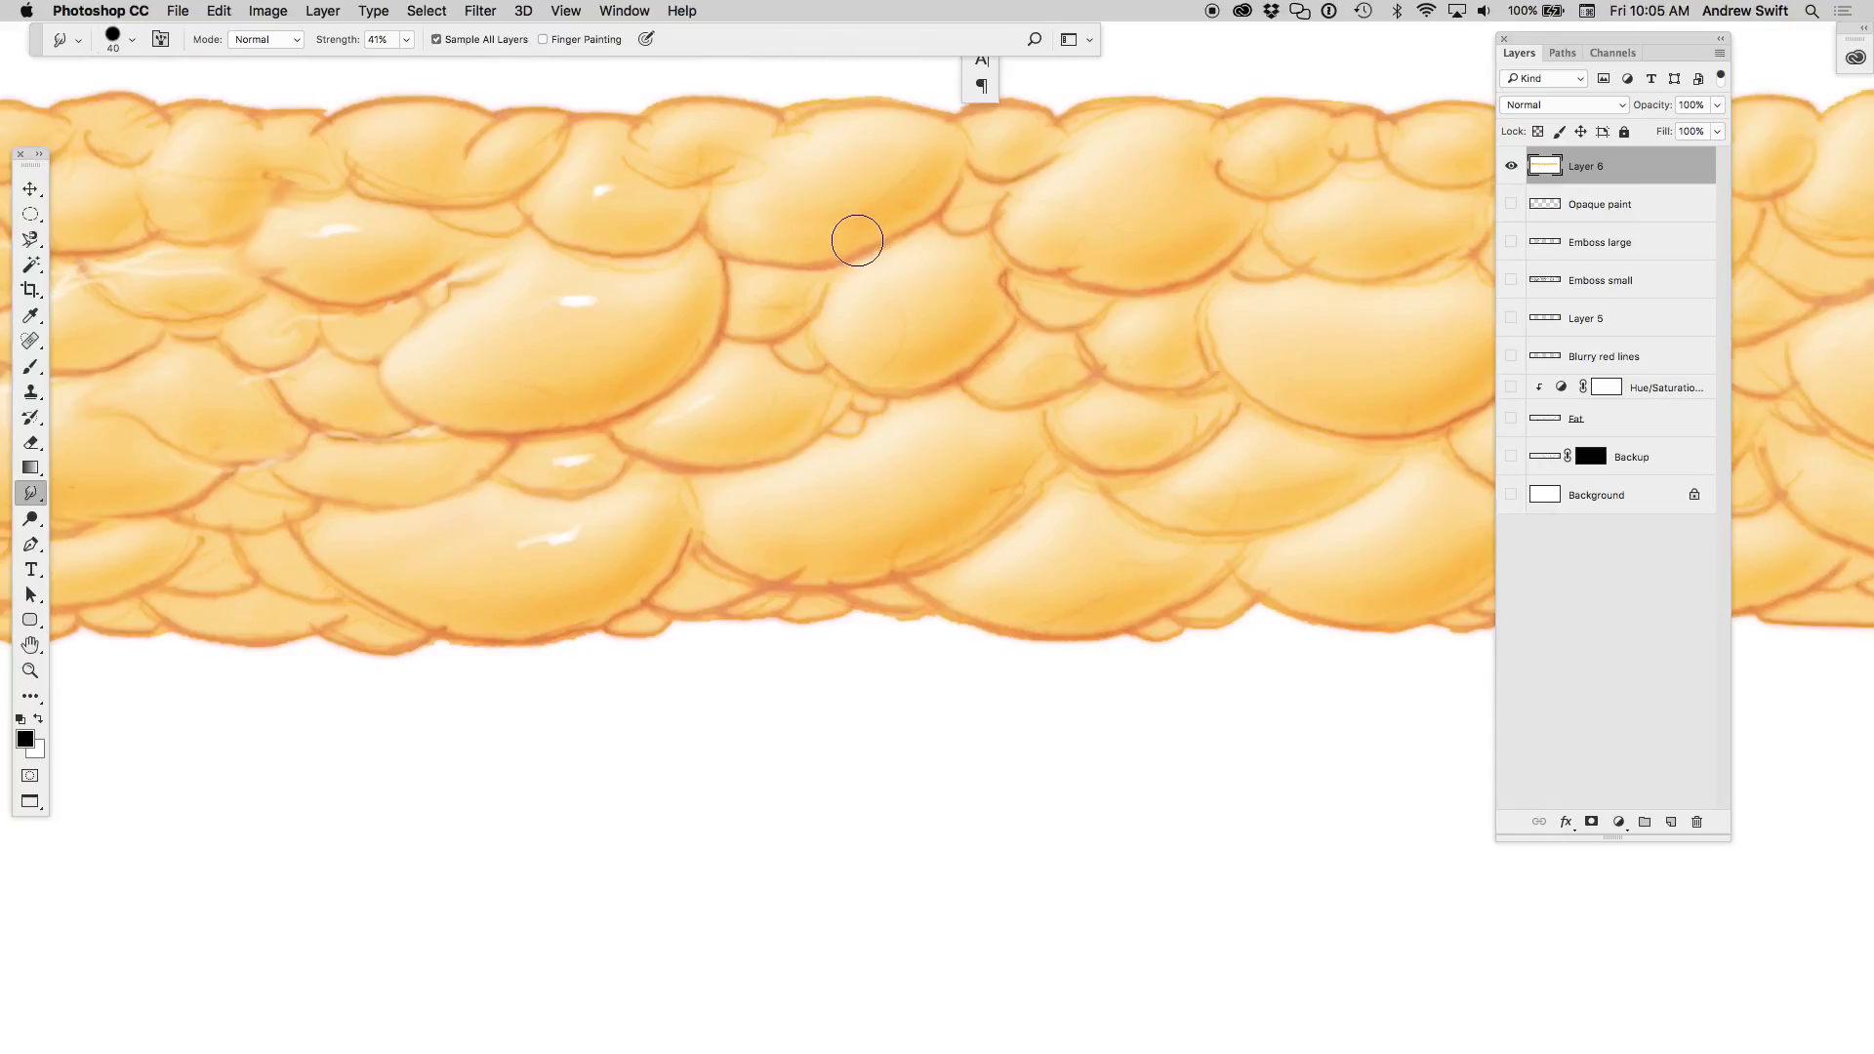
- Smudge and reshape the globule outlines further right along the band
{"action": "left_click", "coordinate": [903, 462], "text": "alt"}
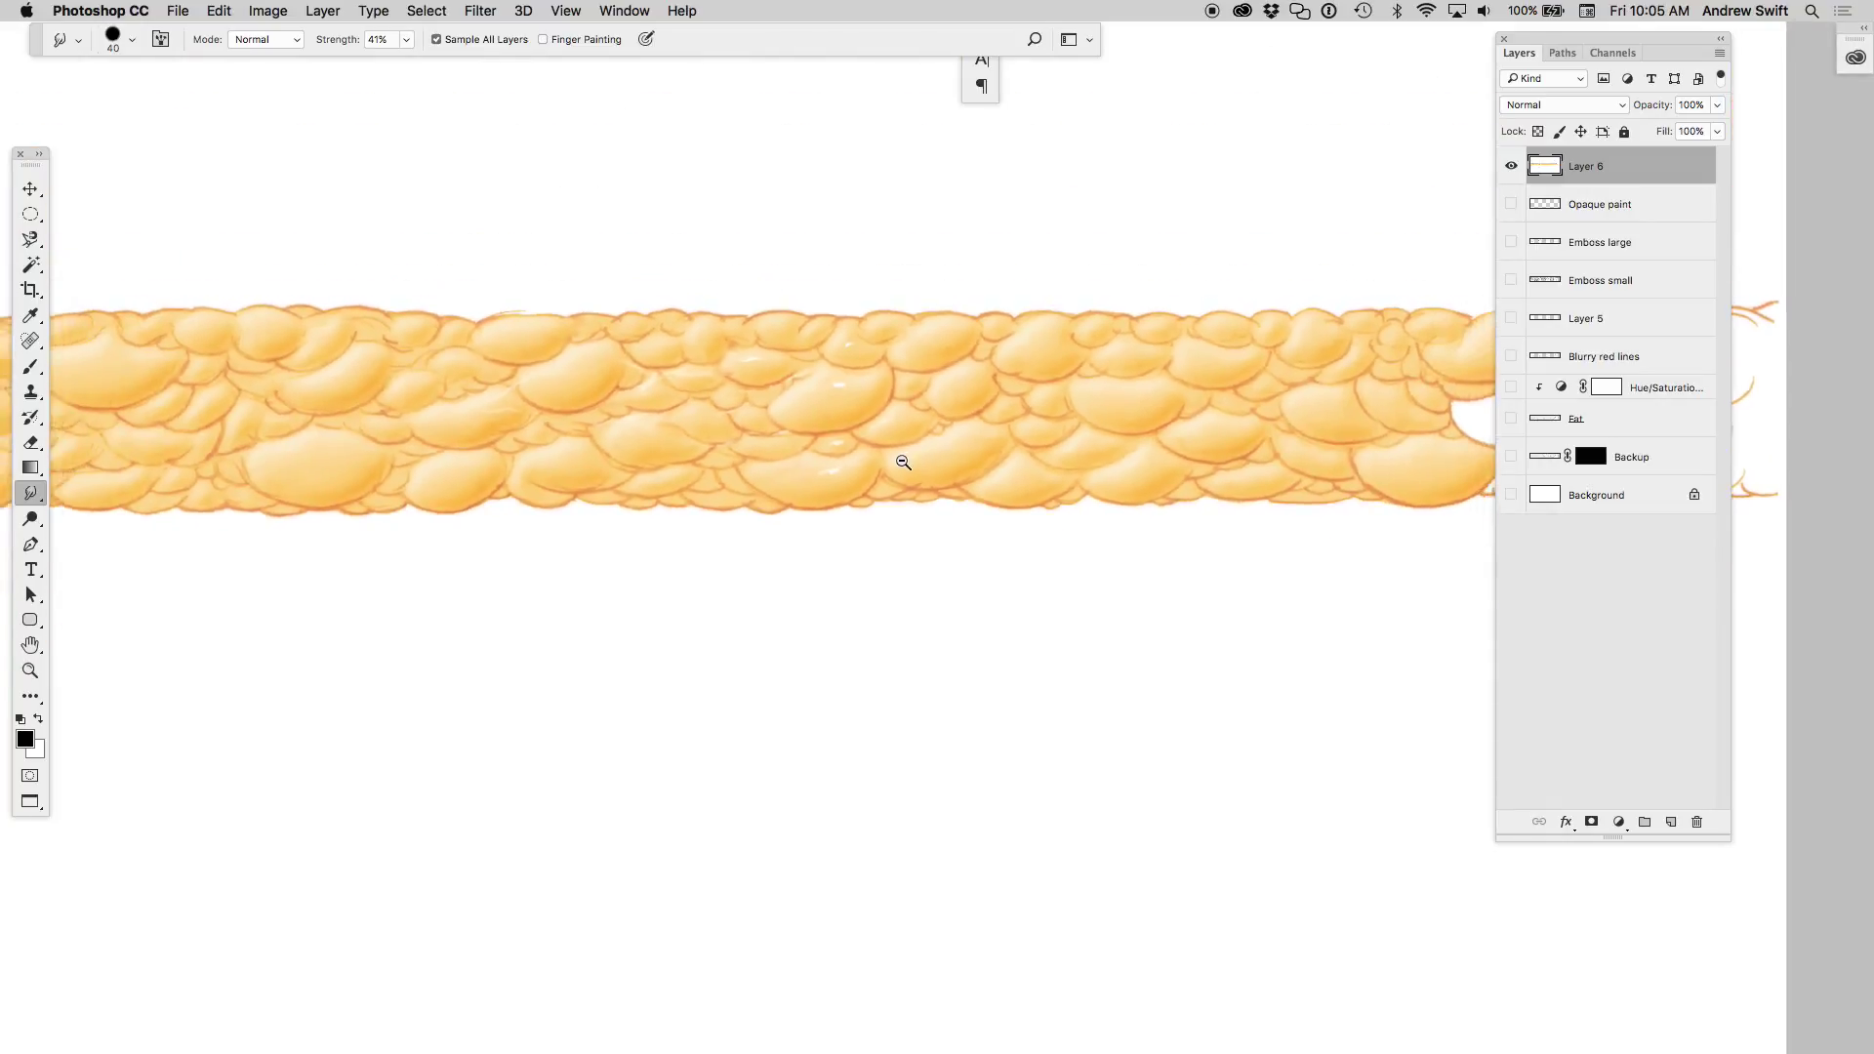
{"action": "scroll", "coordinate": [903, 462], "scroll_direction": "up", "scroll_amount": 3}
{"action": "scroll", "coordinate": [958, 452], "scroll_direction": "up", "scroll_amount": 2}
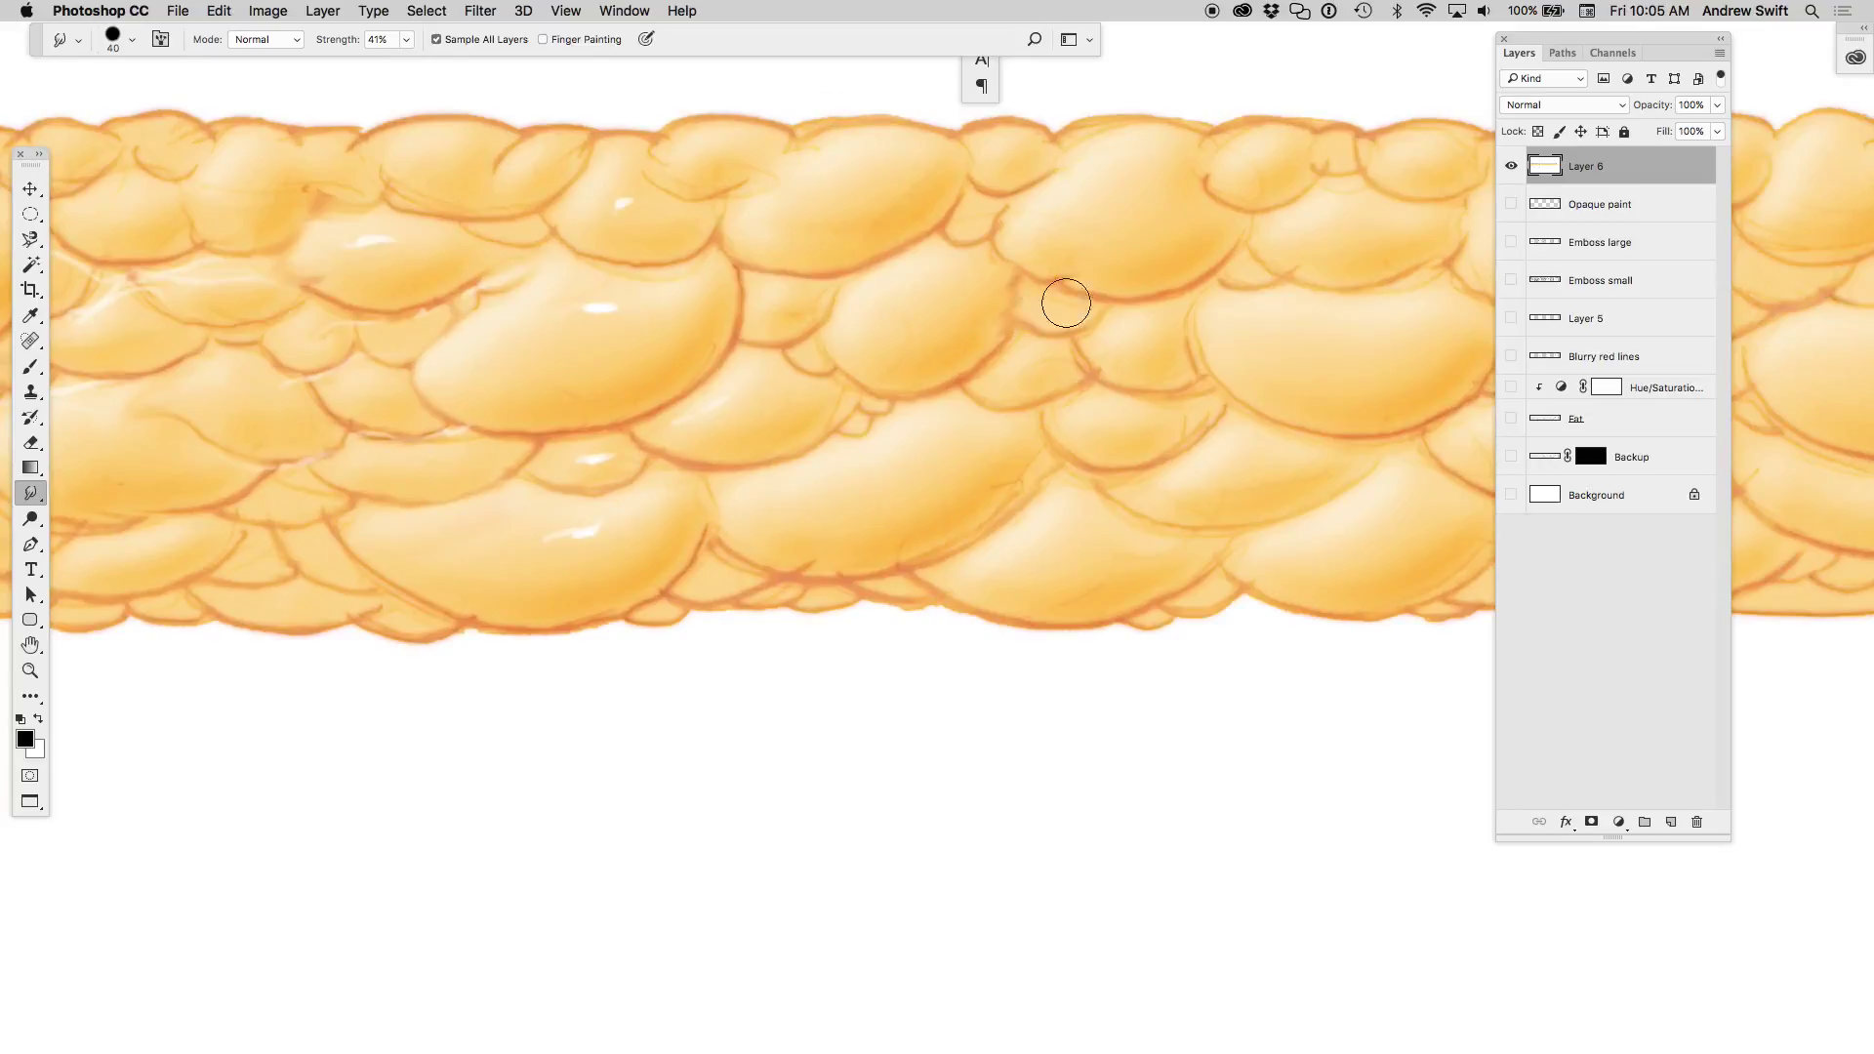
{"action": "mouse_move", "coordinate": [1066, 302]}
{"action": "left_mouse_down"}
{"action": "mouse_move", "coordinate": [1243, 302]}
{"action": "mouse_move", "coordinate": [1192, 310]}
{"action": "mouse_move", "coordinate": [1251, 326]}
{"action": "mouse_move", "coordinate": [1243, 363]}
{"action": "left_mouse_up"}
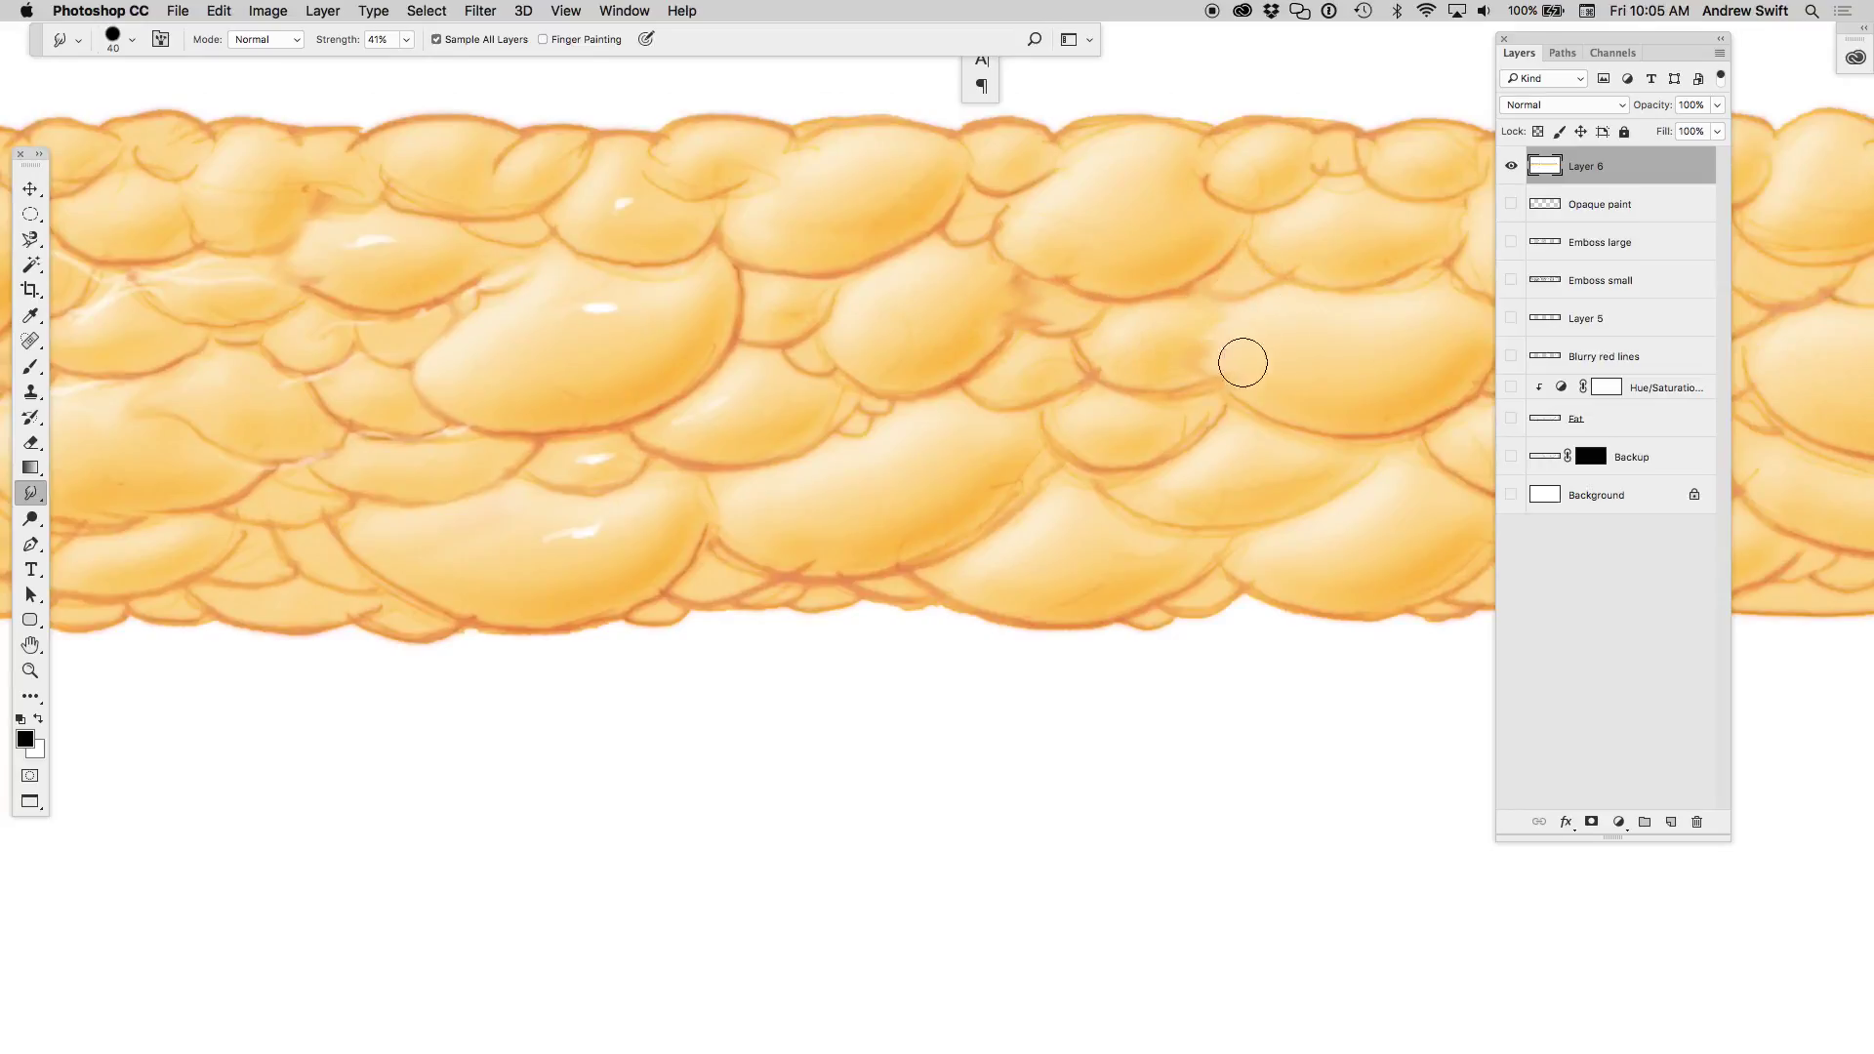
{"action": "scroll", "coordinate": [1000, 418], "scroll_direction": "right", "scroll_amount": 8}
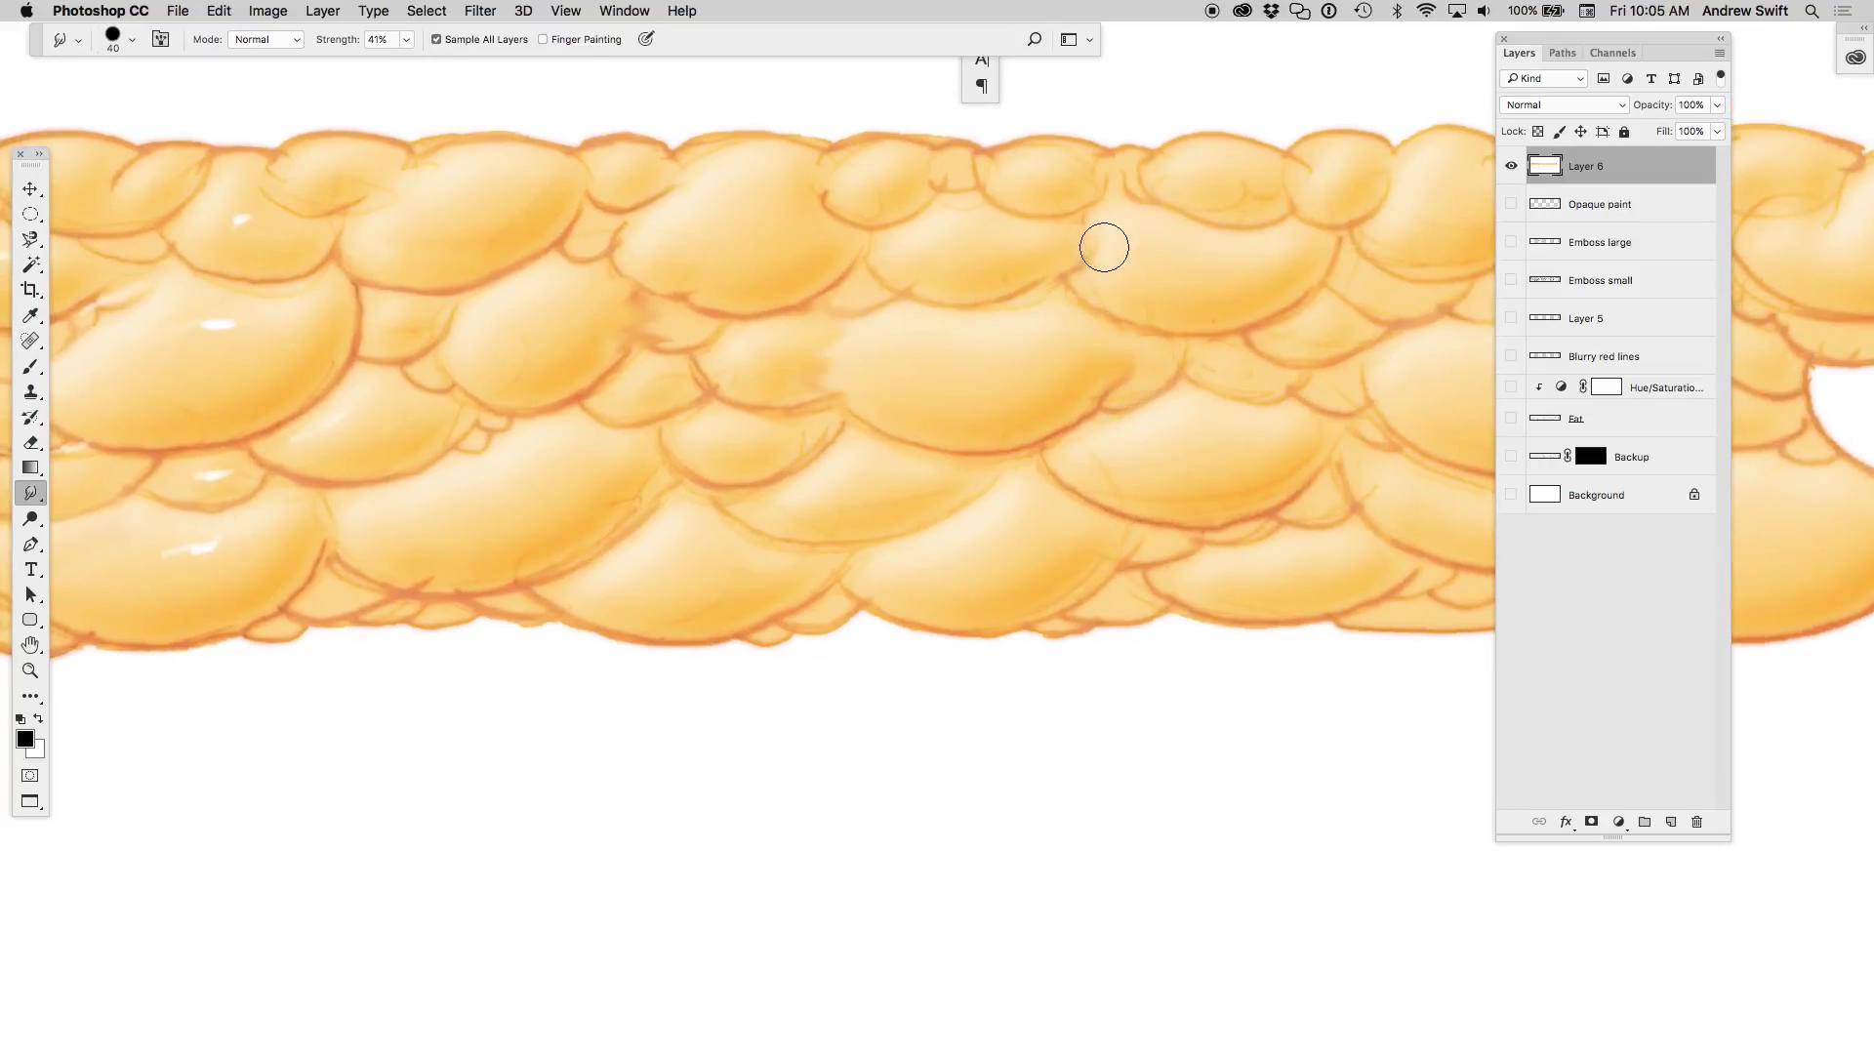
{"action": "scroll", "coordinate": [956, 375], "scroll_direction": "right", "scroll_amount": 10}
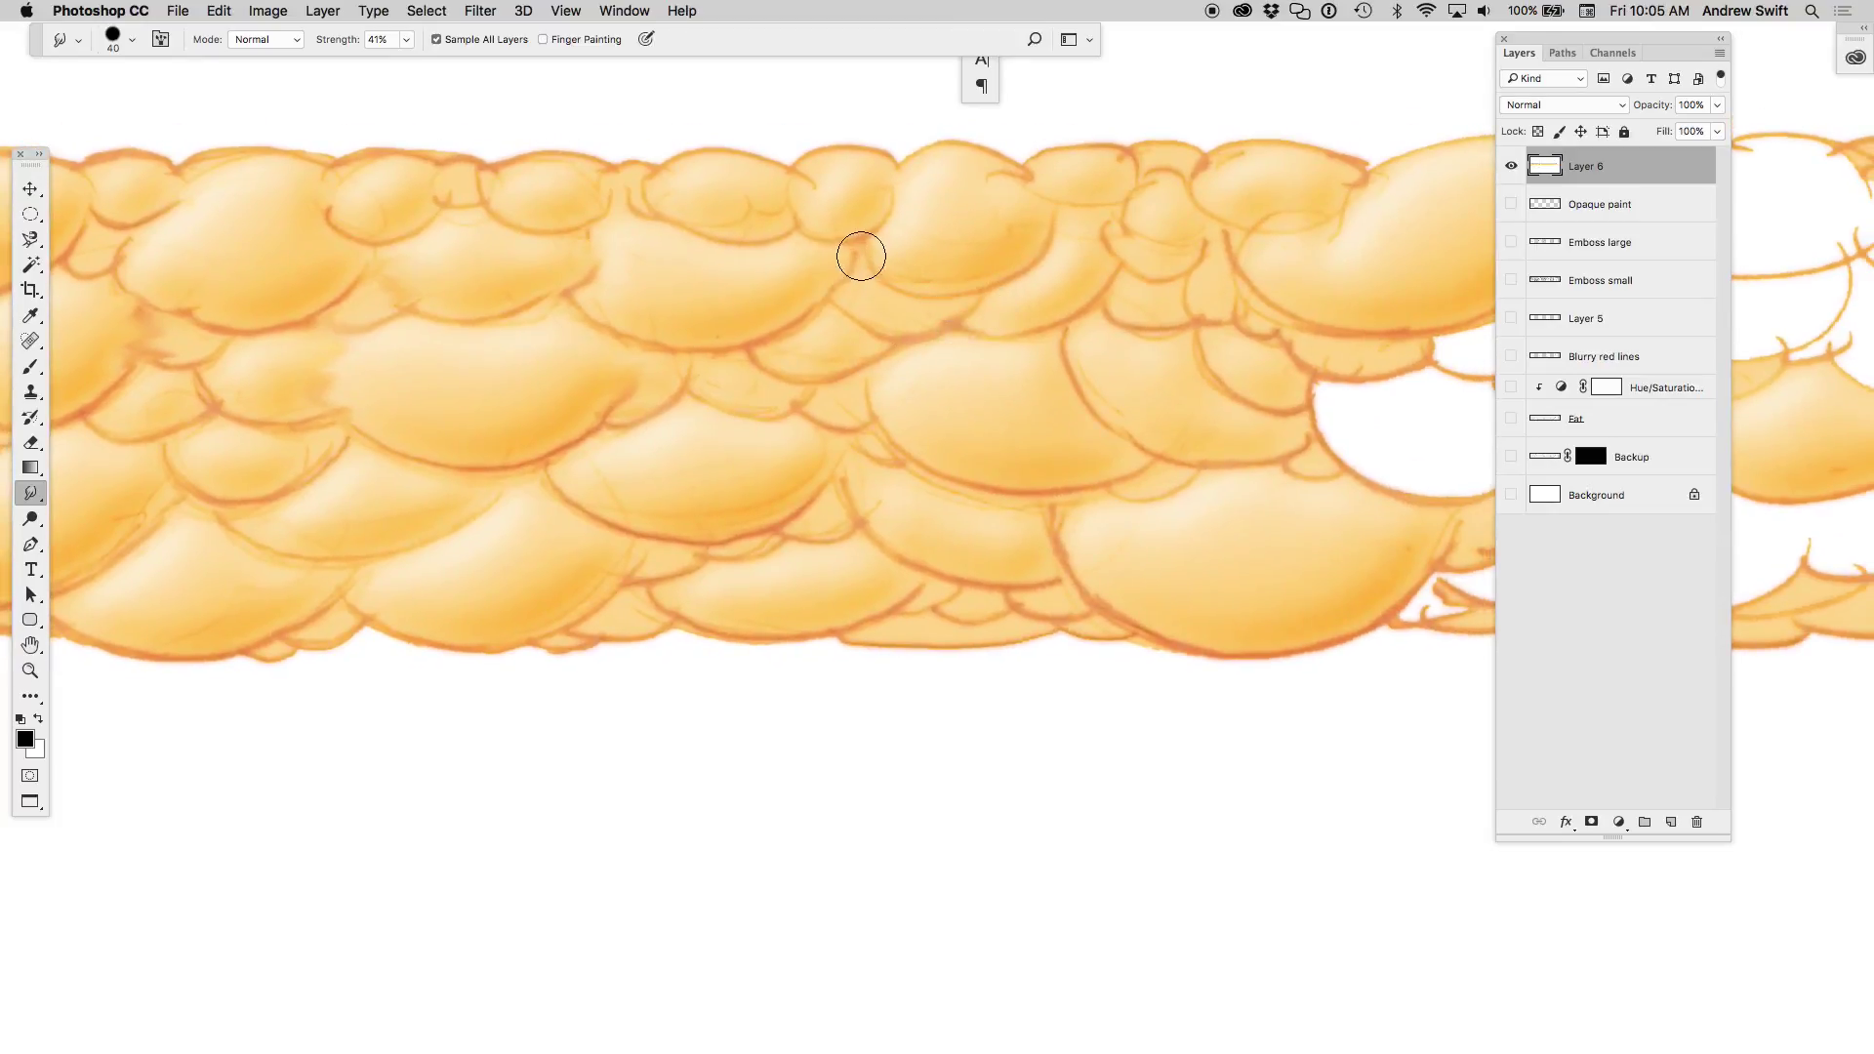
{"action": "scroll", "coordinate": [971, 461], "scroll_direction": "down", "scroll_amount": 3}
{"action": "scroll", "coordinate": [1053, 504], "scroll_direction": "down", "scroll_amount": 2}
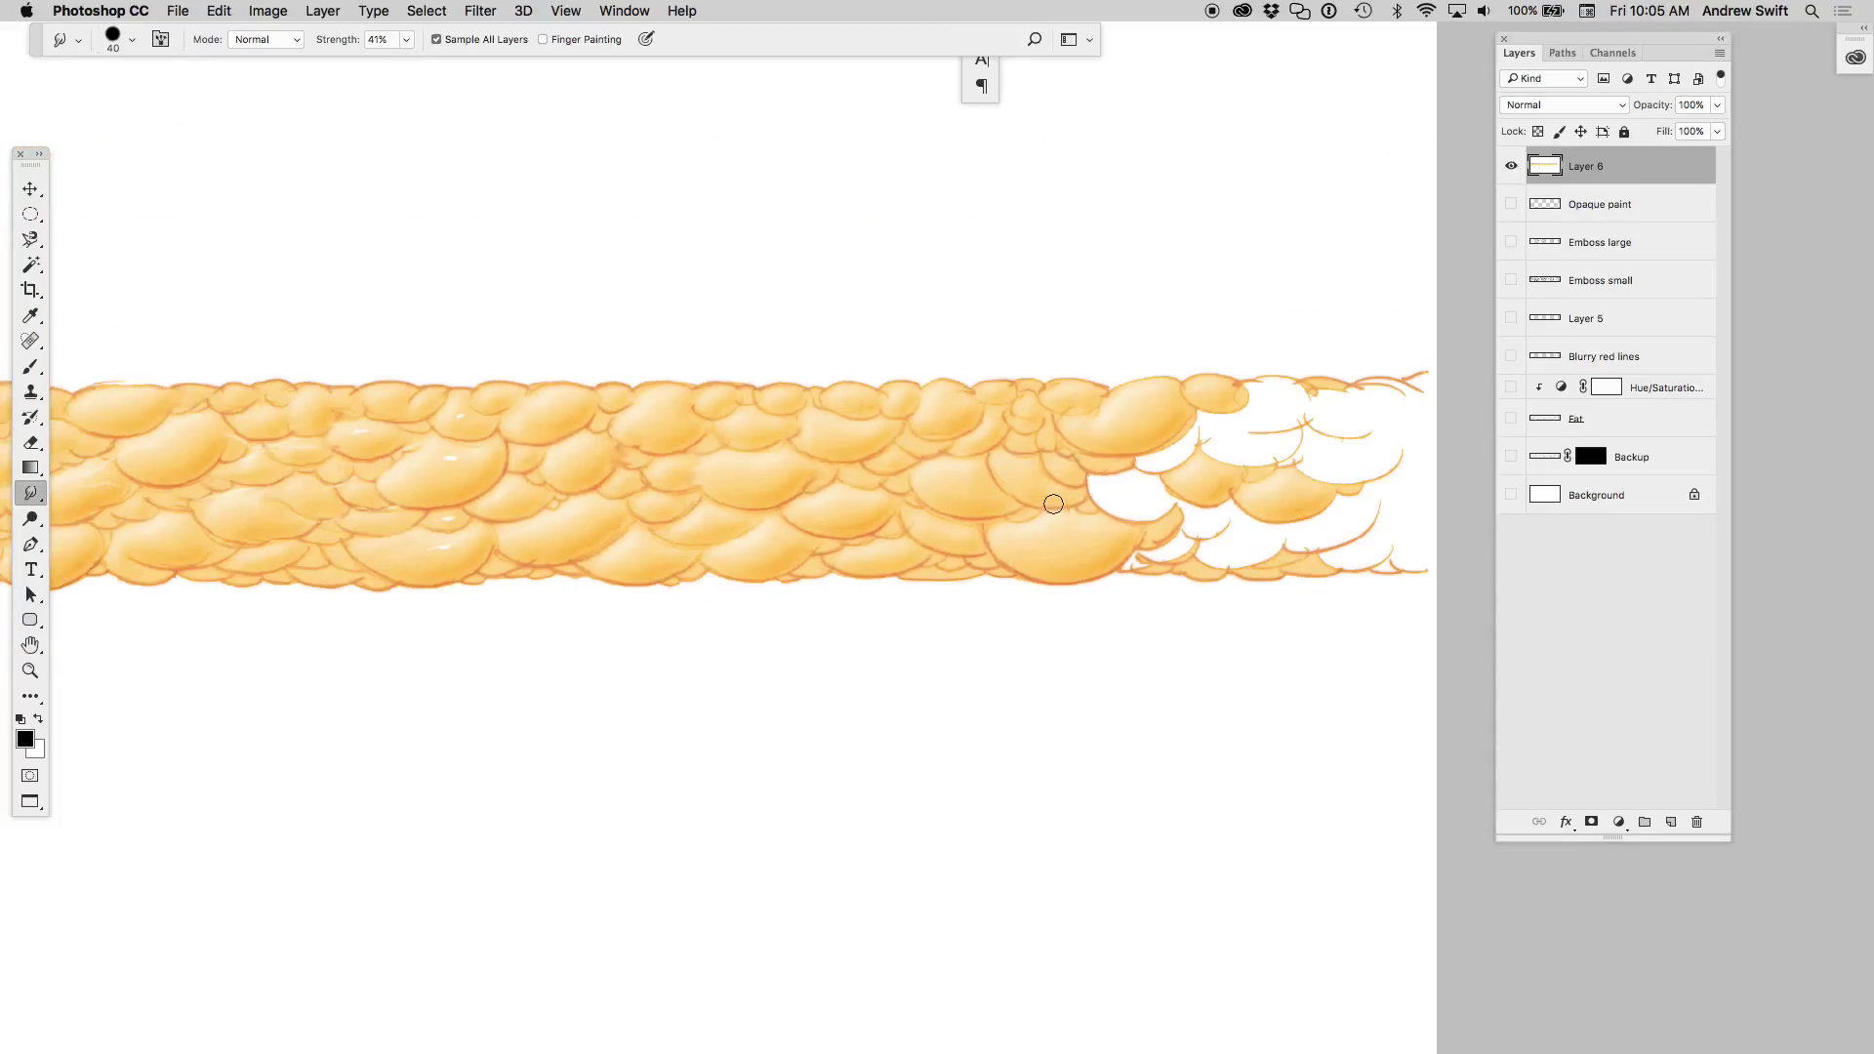
{"action": "scroll", "coordinate": [859, 502], "scroll_direction": "up", "scroll_amount": 2}
{"action": "scroll", "coordinate": [628, 489], "scroll_direction": "up", "scroll_amount": 3}
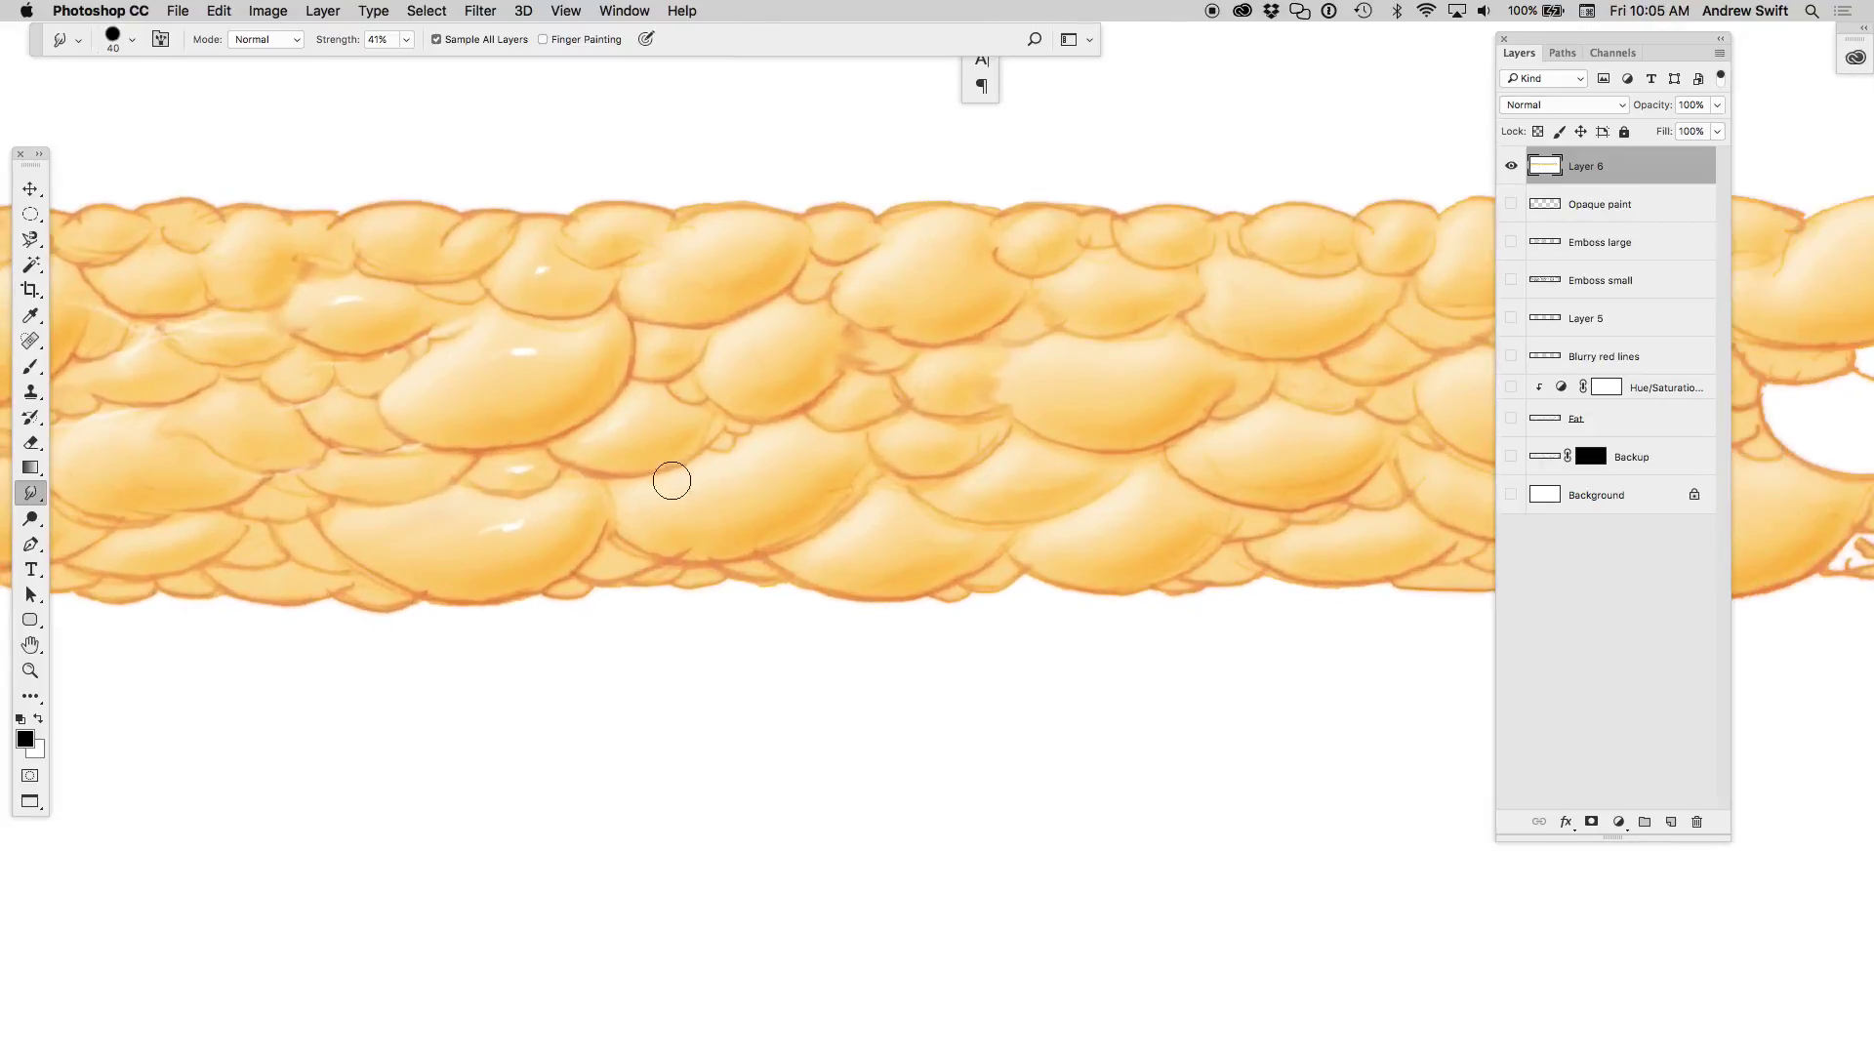
{"action": "left_click_drag", "start_coordinate": [670, 482], "coordinate": [1059, 576]}
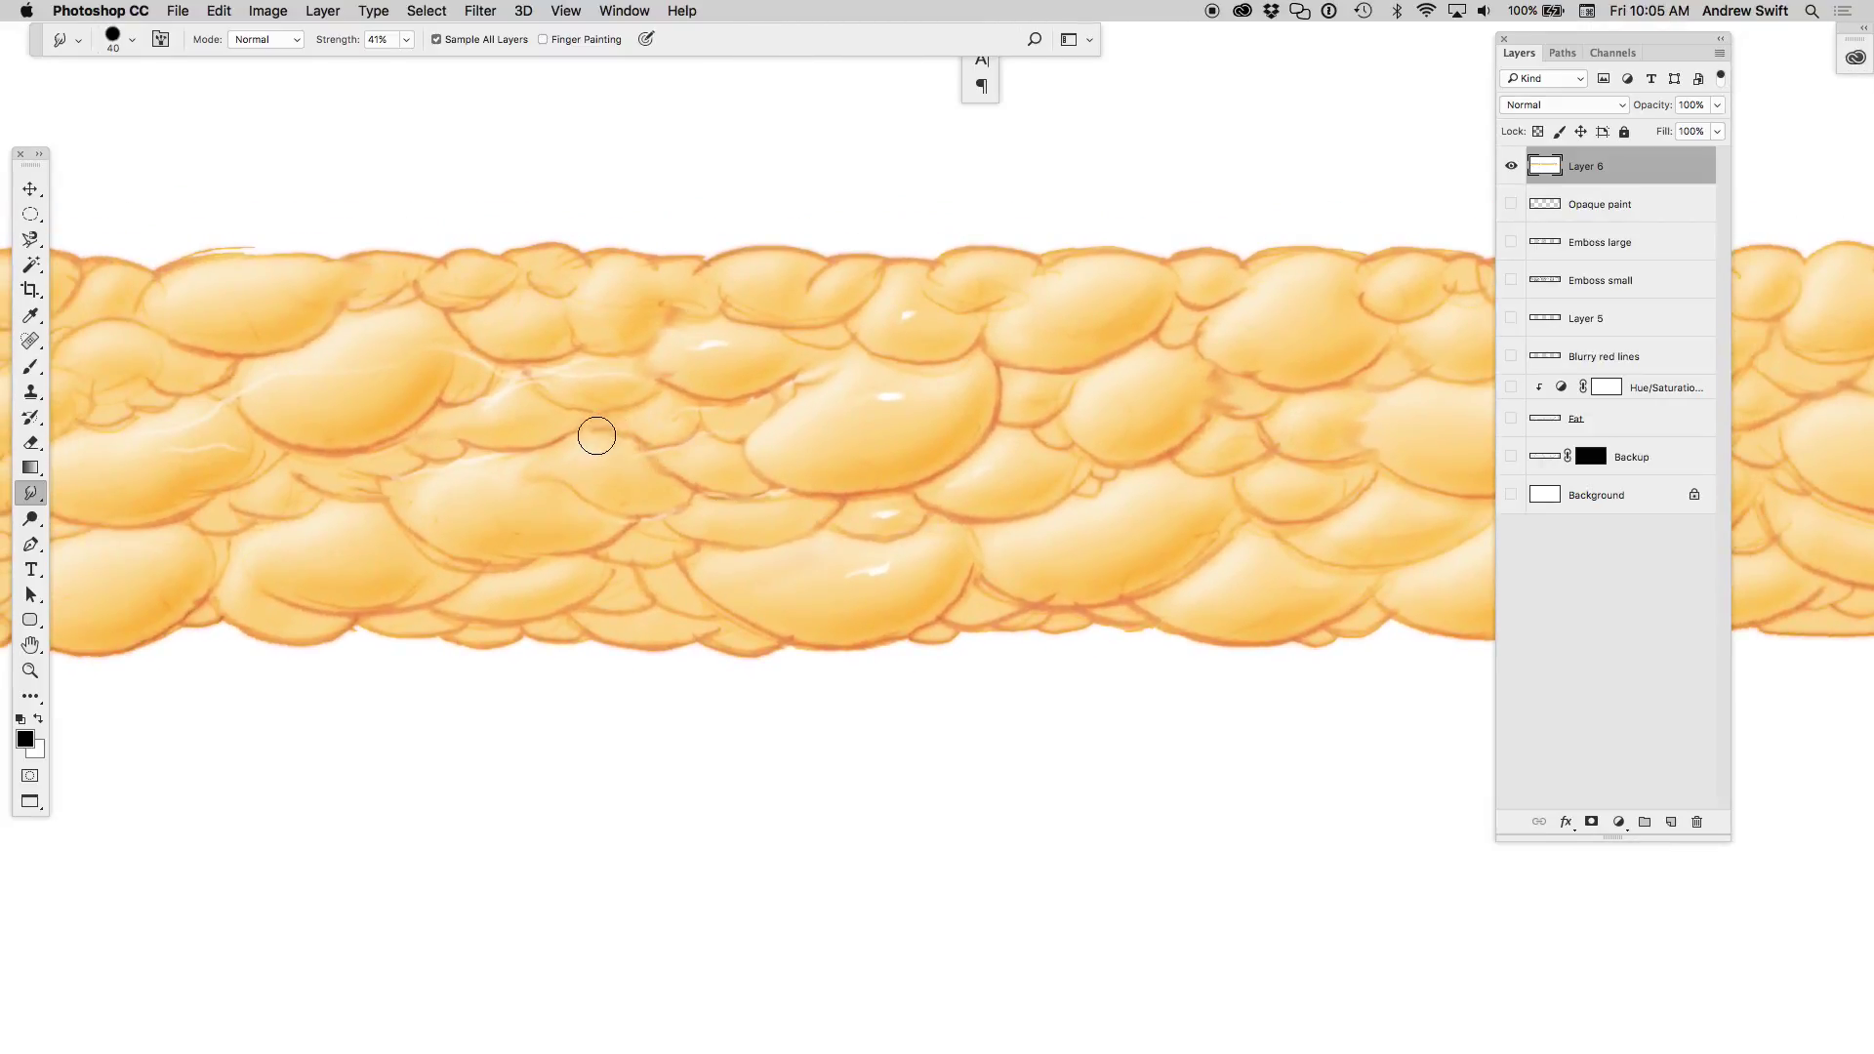
{"action": "mouse_move", "coordinate": [570, 401]}
{"action": "left_mouse_down"}
{"action": "mouse_move", "coordinate": [494, 414]}
{"action": "mouse_move", "coordinate": [435, 342]}
{"action": "mouse_move", "coordinate": [385, 339]}
{"action": "left_mouse_up"}
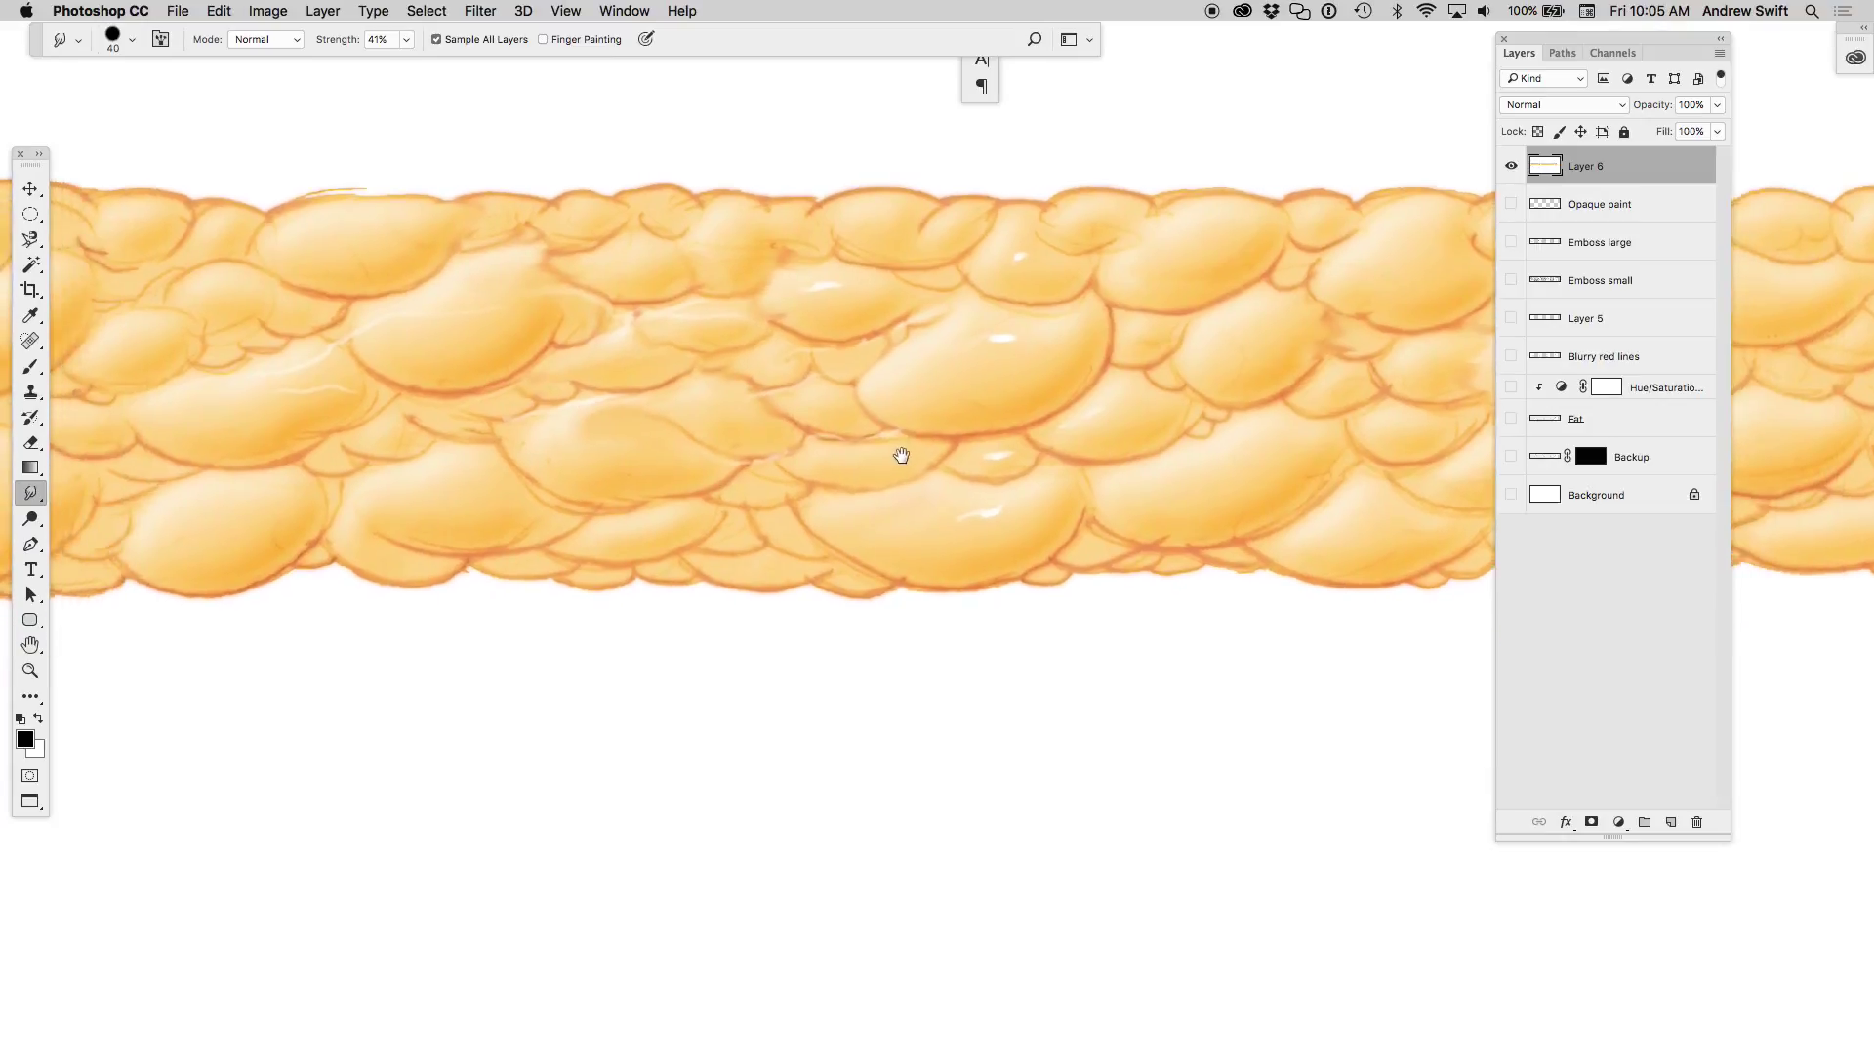
- Move to another stretch of the band and preview Layer 6 on its own
{"action": "left_click", "coordinate": [823, 493], "text": "alt"}
{"action": "left_click", "coordinate": [869, 489], "text": "alt"}
{"action": "key", "text": "ctrl+plus"}
{"action": "key", "text": "ctrl+plus"}
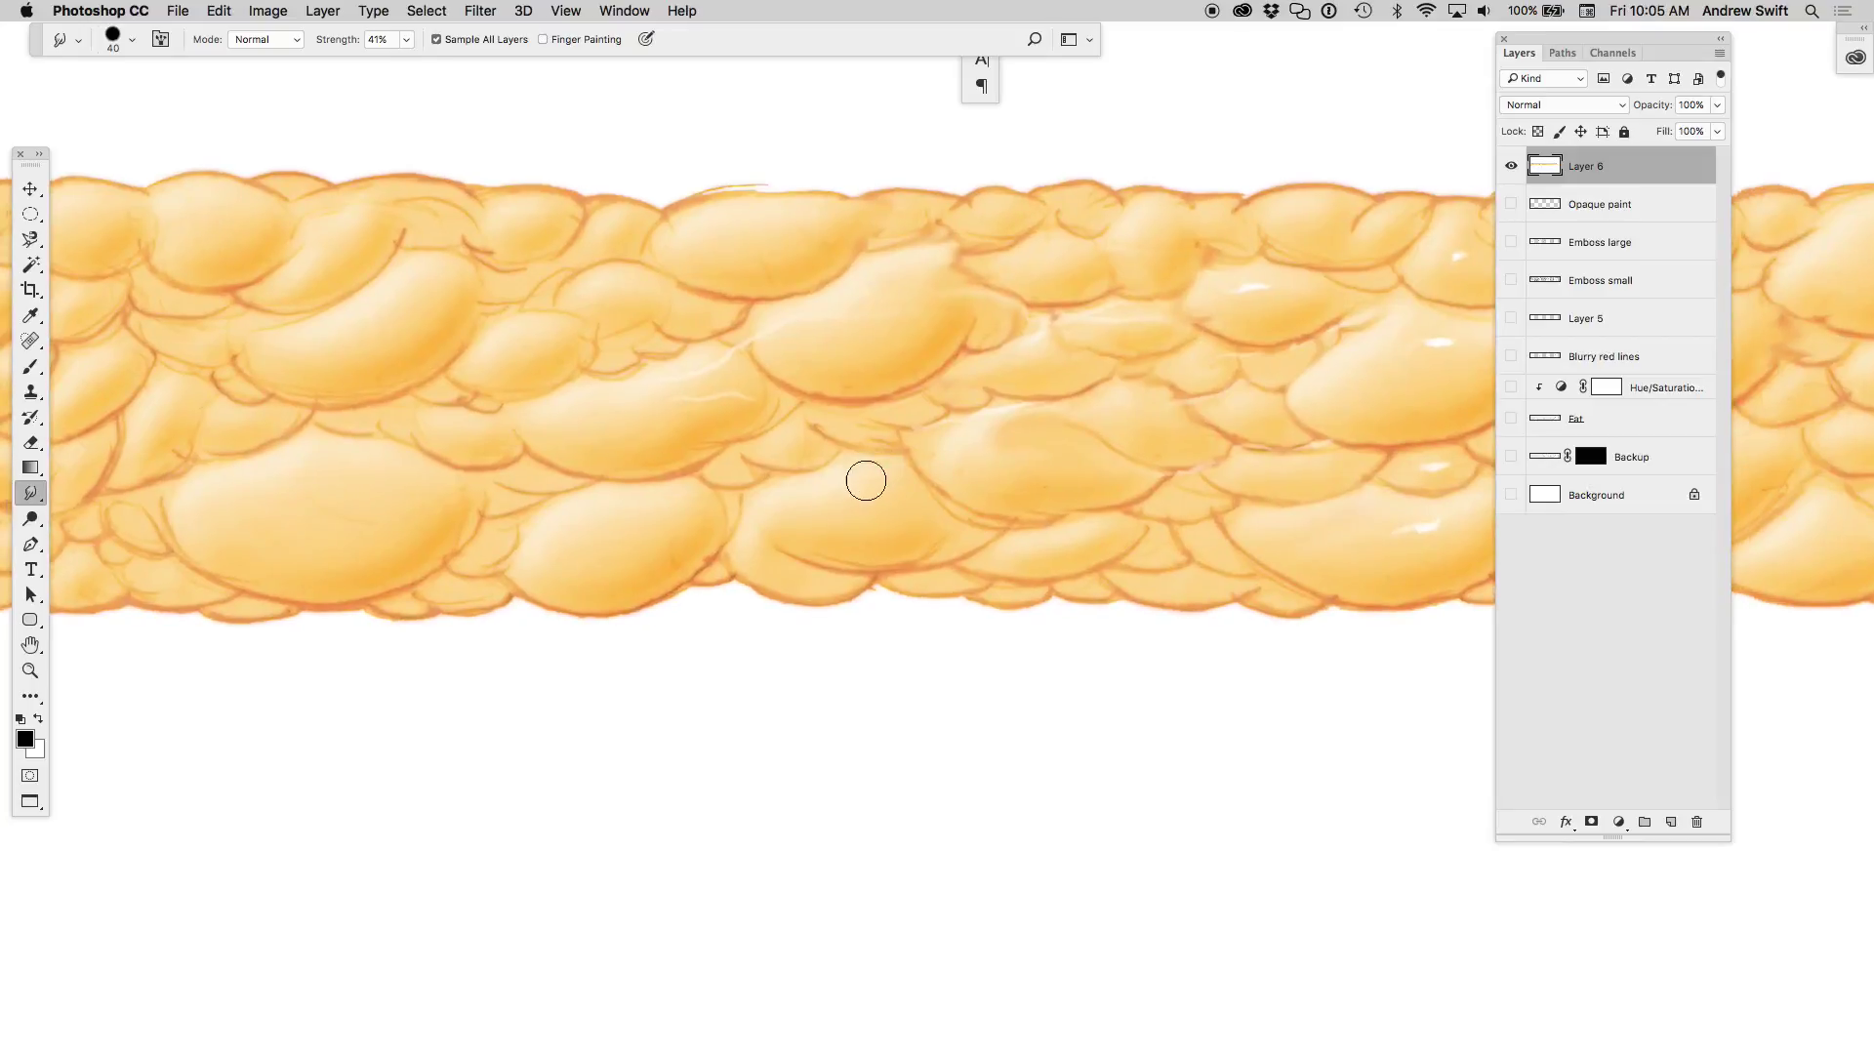
{"action": "left_click_drag", "start_coordinate": [865, 476], "coordinate": [1140, 562]}
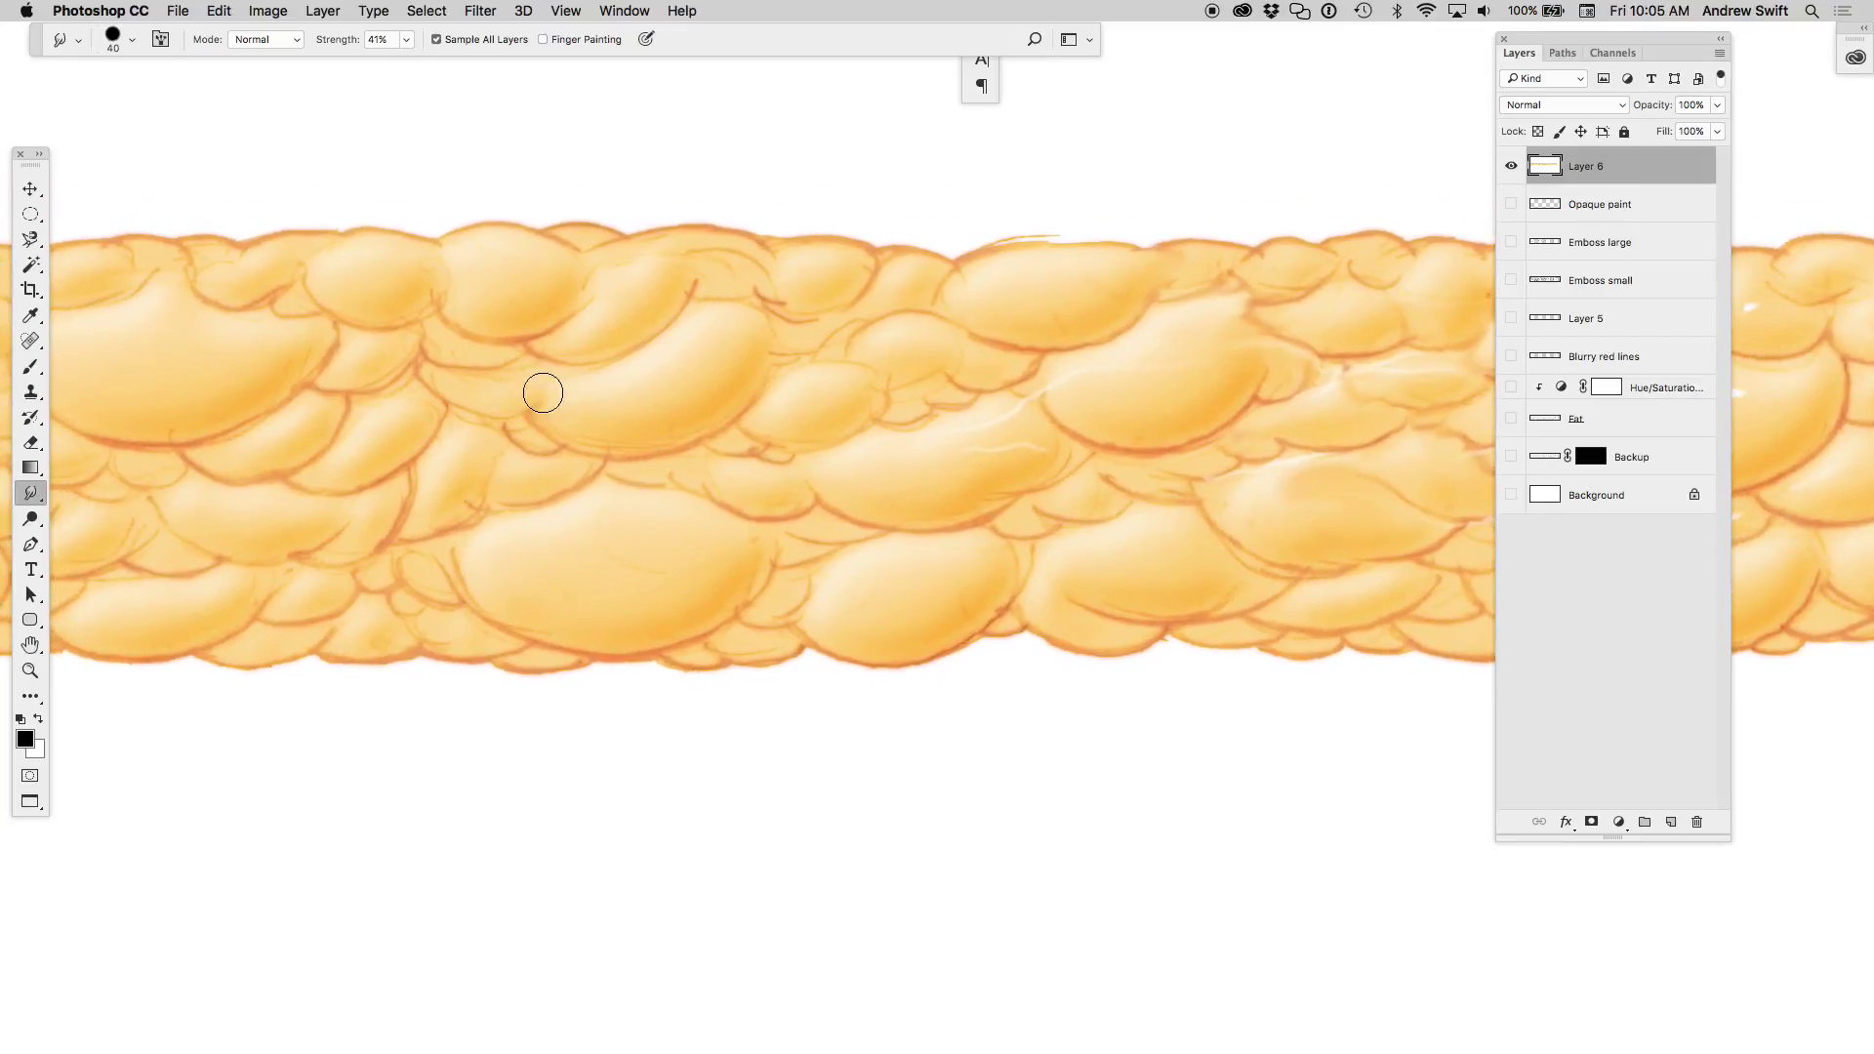
{"action": "left_click", "coordinate": [1511, 167], "text": "alt"}
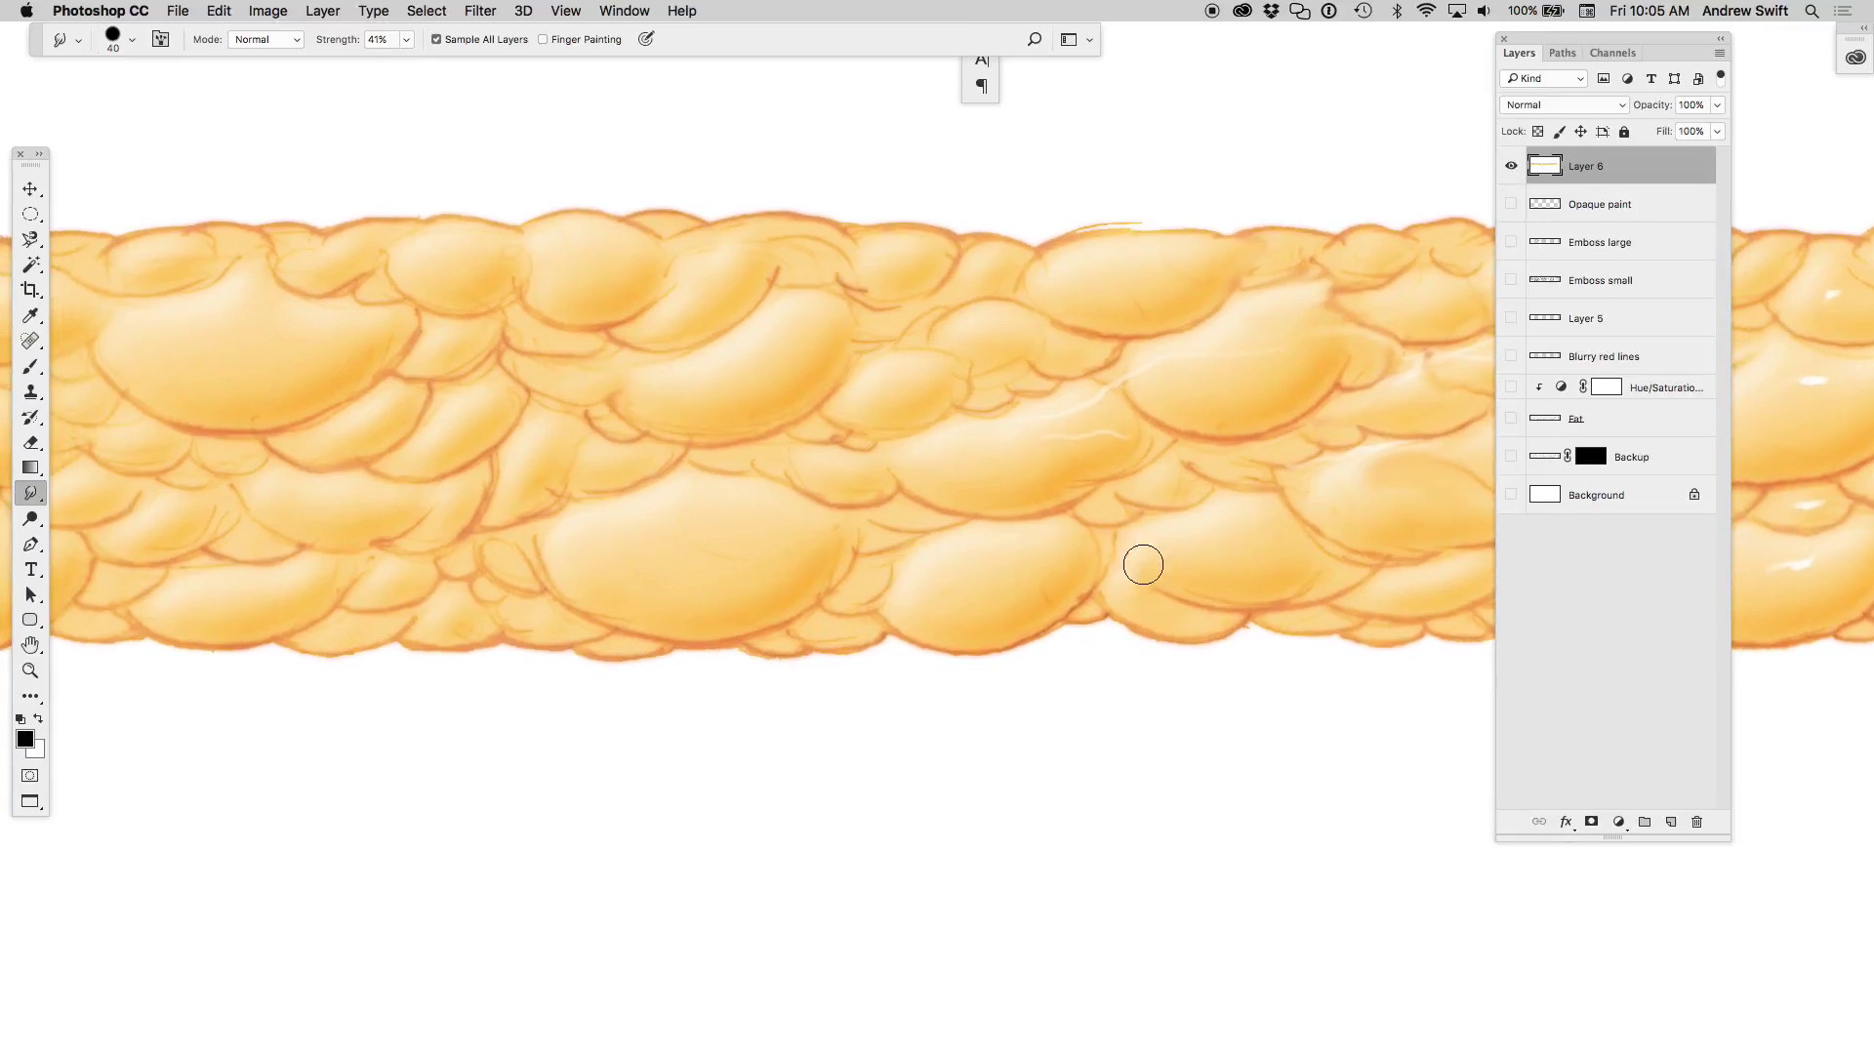
{"action": "key", "text": "b"}
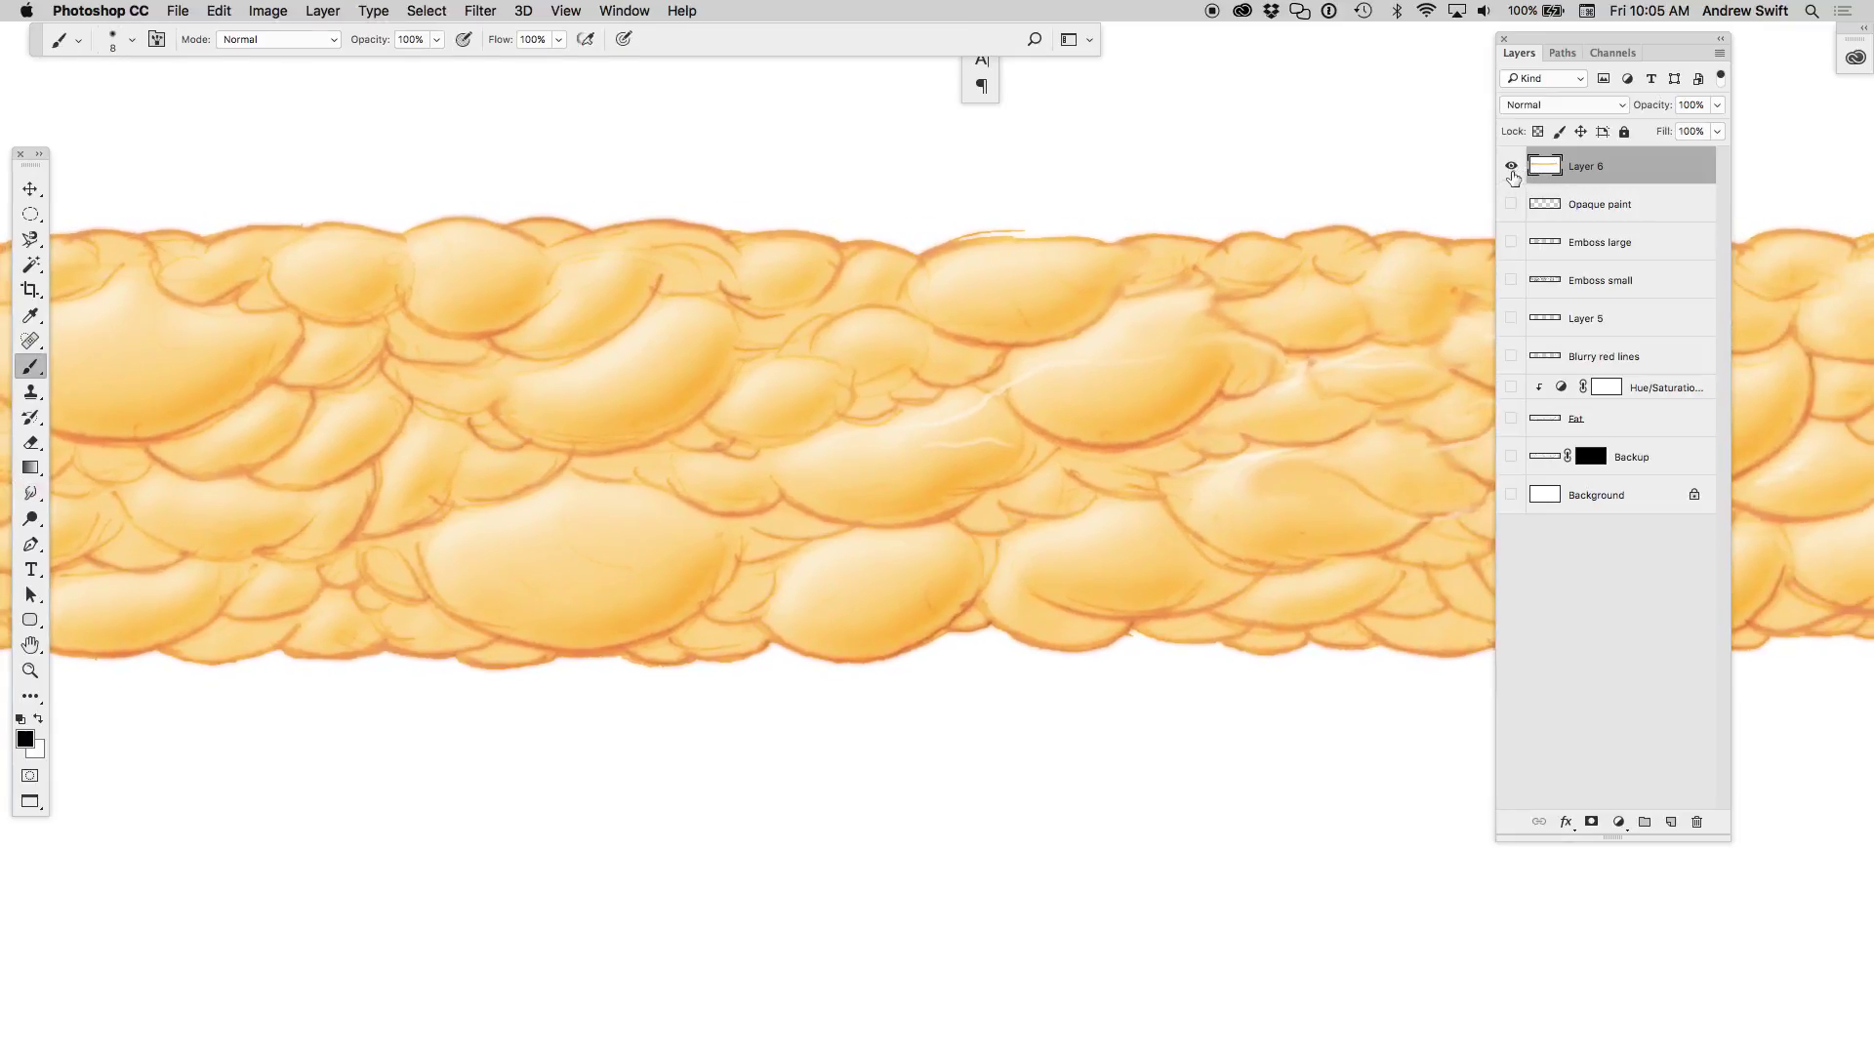
- Delete Layer 6 and make all the remaining layers visible again
{"action": "left_click", "coordinate": [1700, 820]}
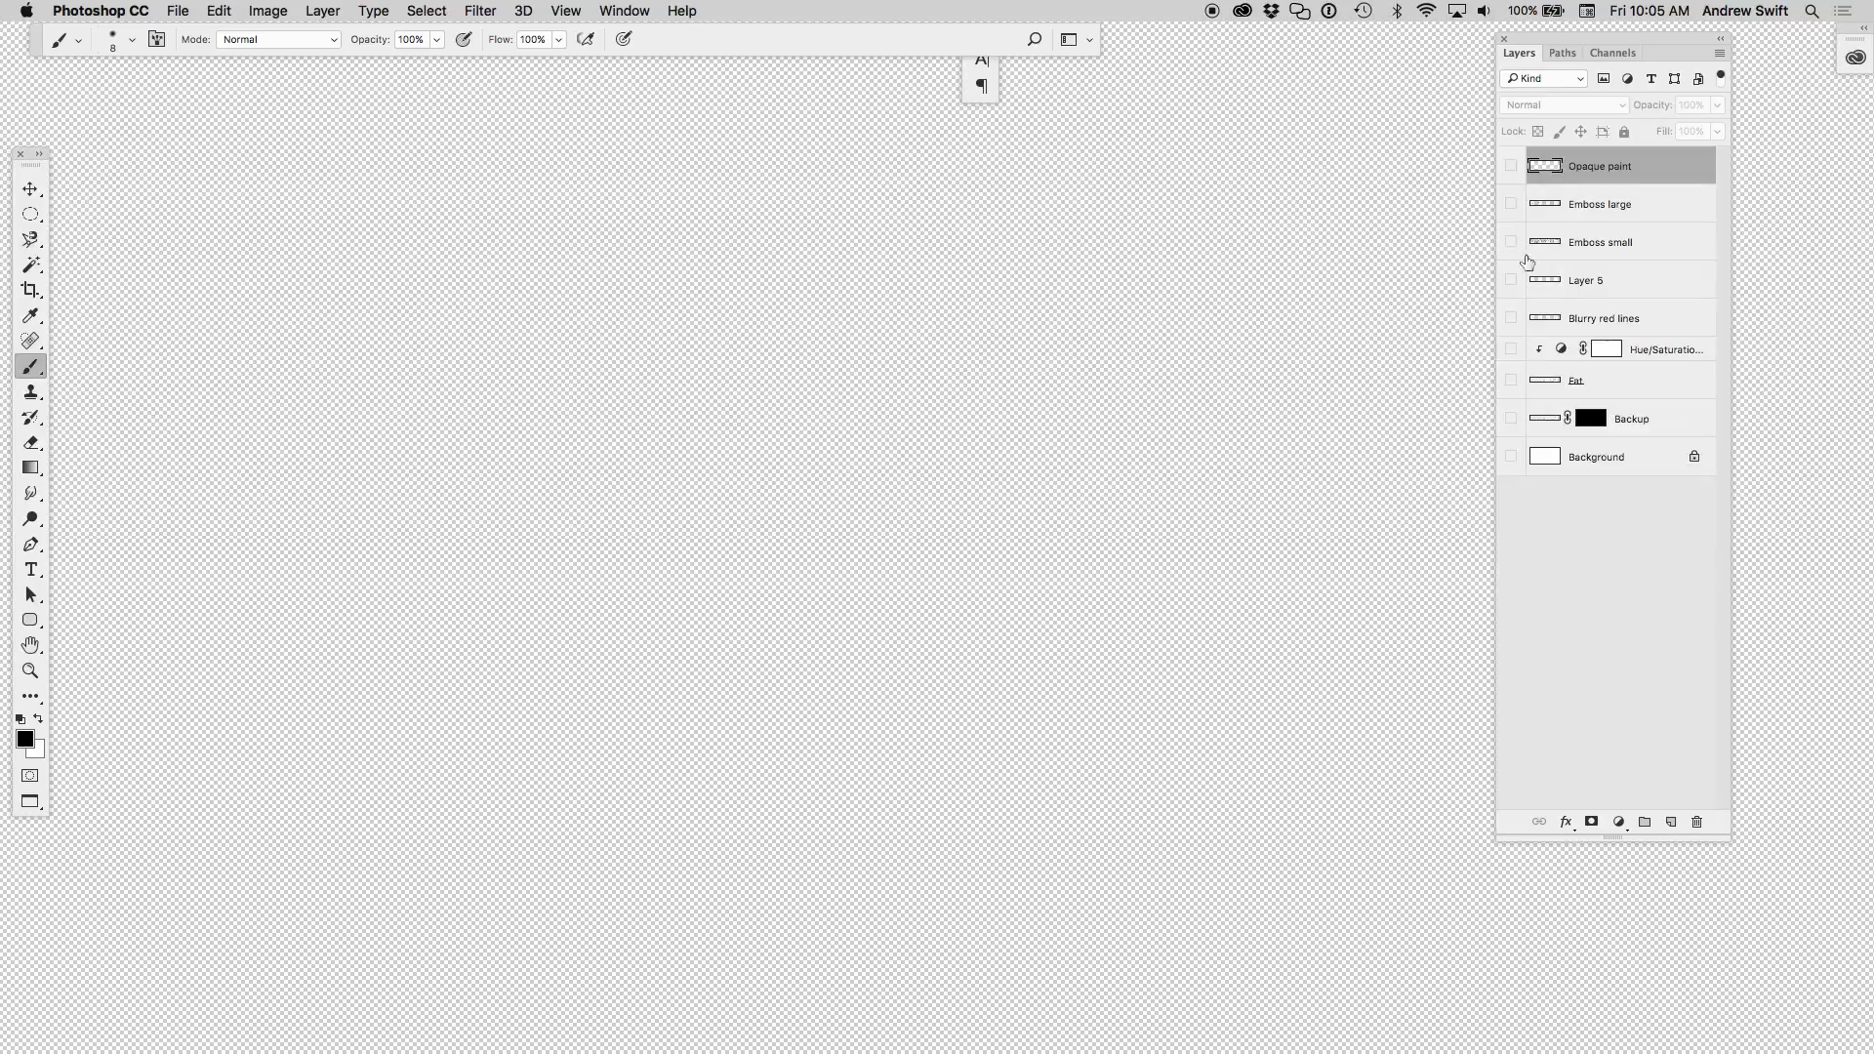
{"action": "left_click_drag", "start_coordinate": [1511, 166], "coordinate": [1511, 457]}
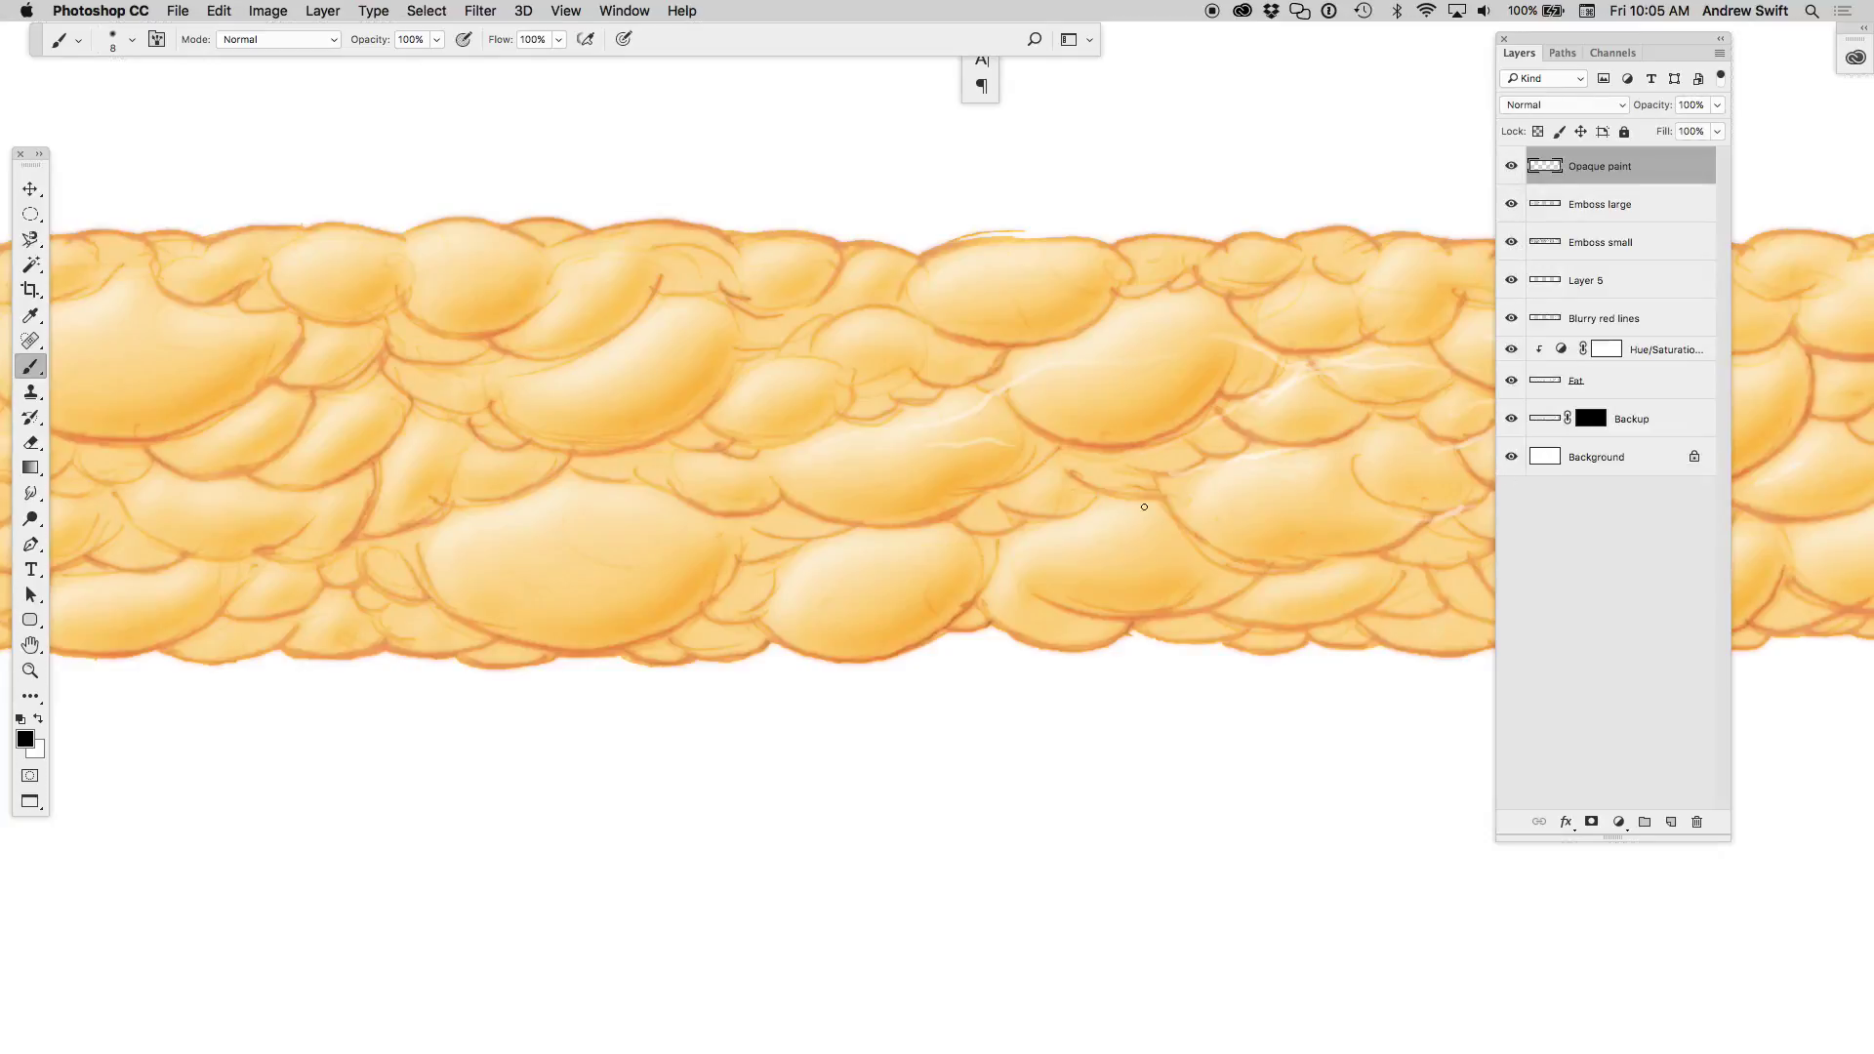
{"action": "left_click_drag", "start_coordinate": [886, 584], "coordinate": [789, 608]}
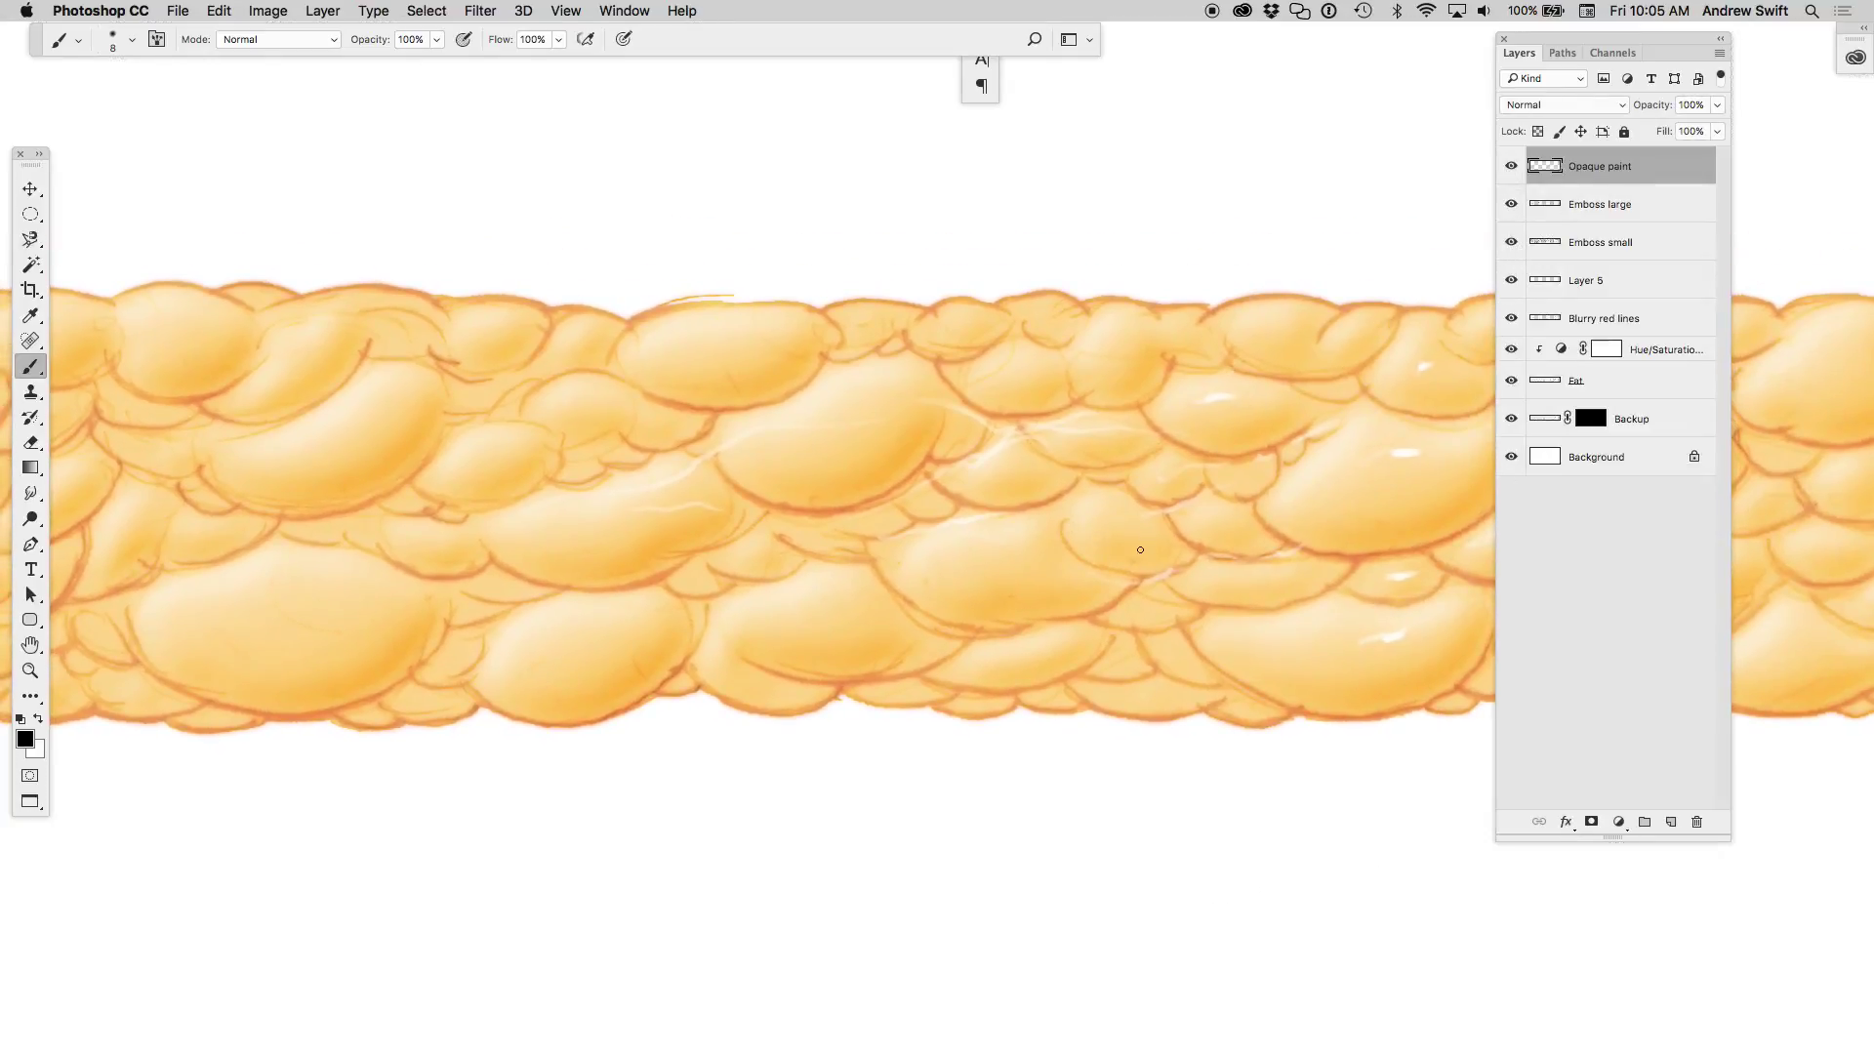
{"action": "left_click_drag", "start_coordinate": [1025, 383], "coordinate": [1074, 382]}
- Paint thin pale highlight streaks along the globule edges and diagonally across the fat
{"action": "left_click_drag", "start_coordinate": [690, 411], "coordinate": [804, 389]}
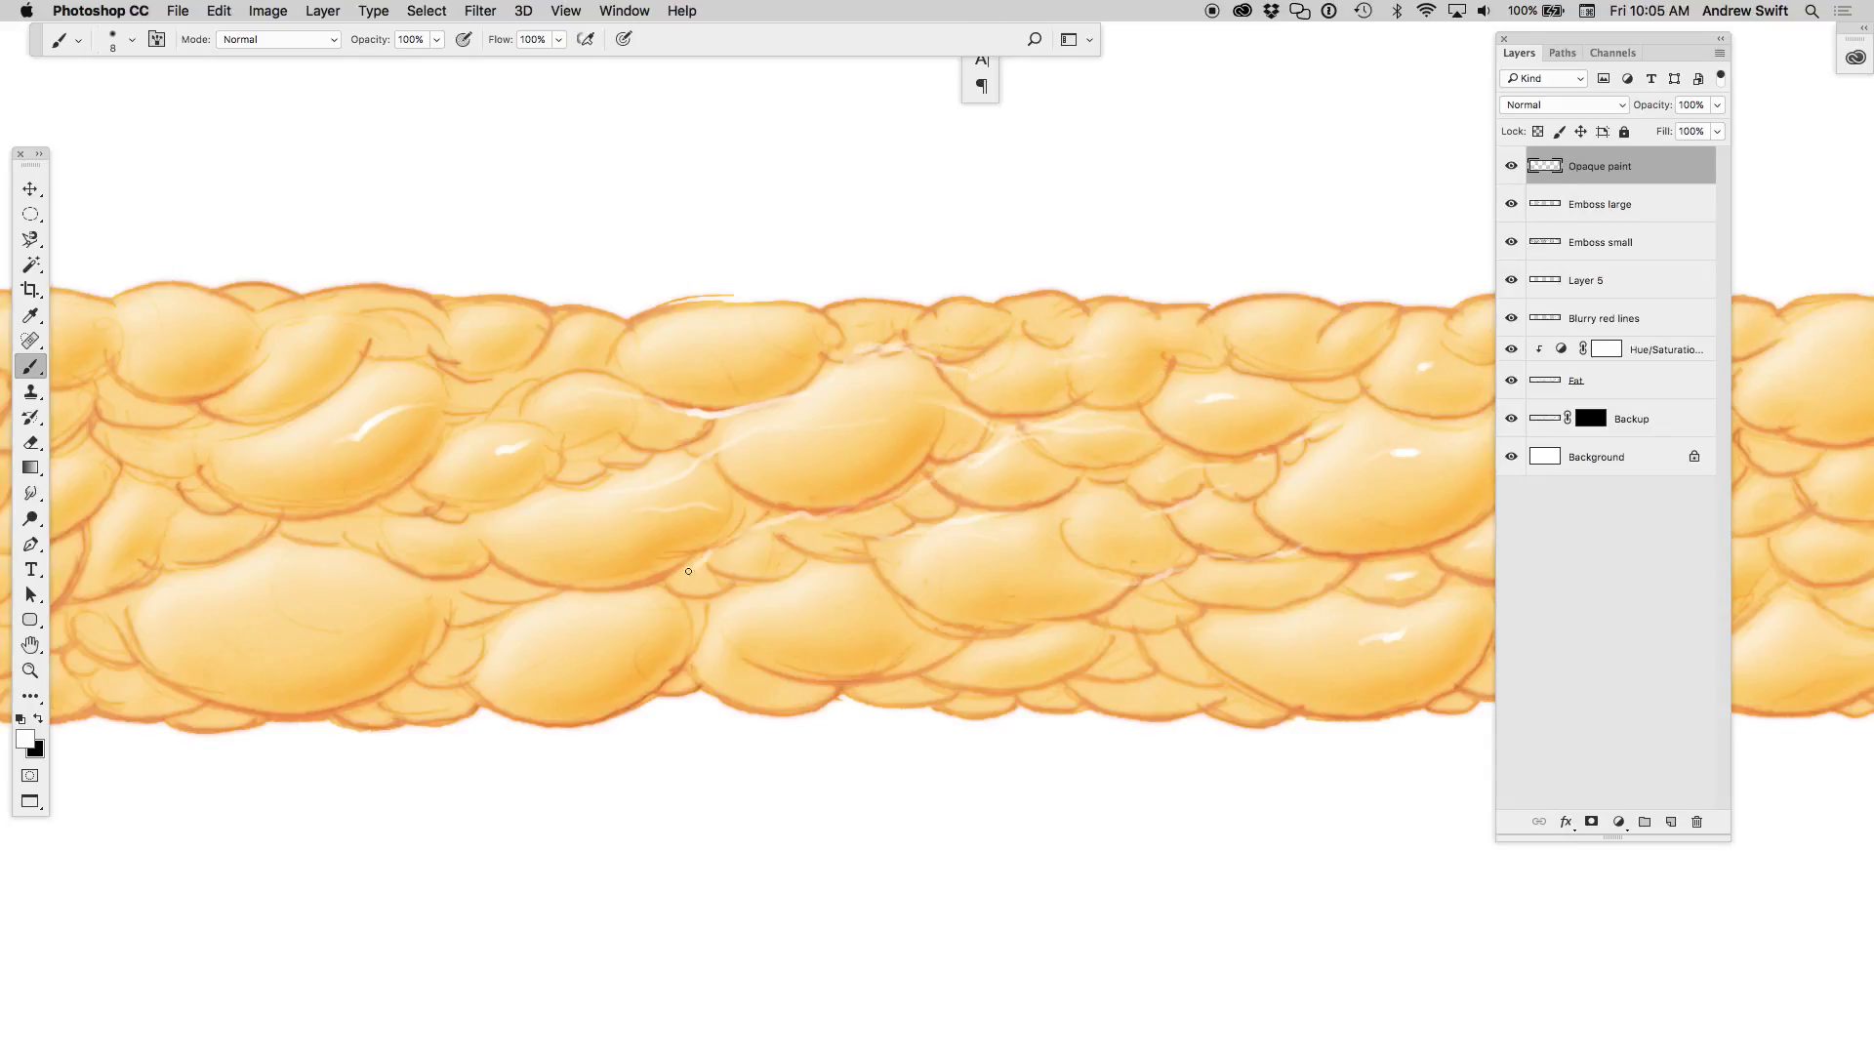
{"action": "left_click_drag", "start_coordinate": [688, 571], "coordinate": [499, 605]}
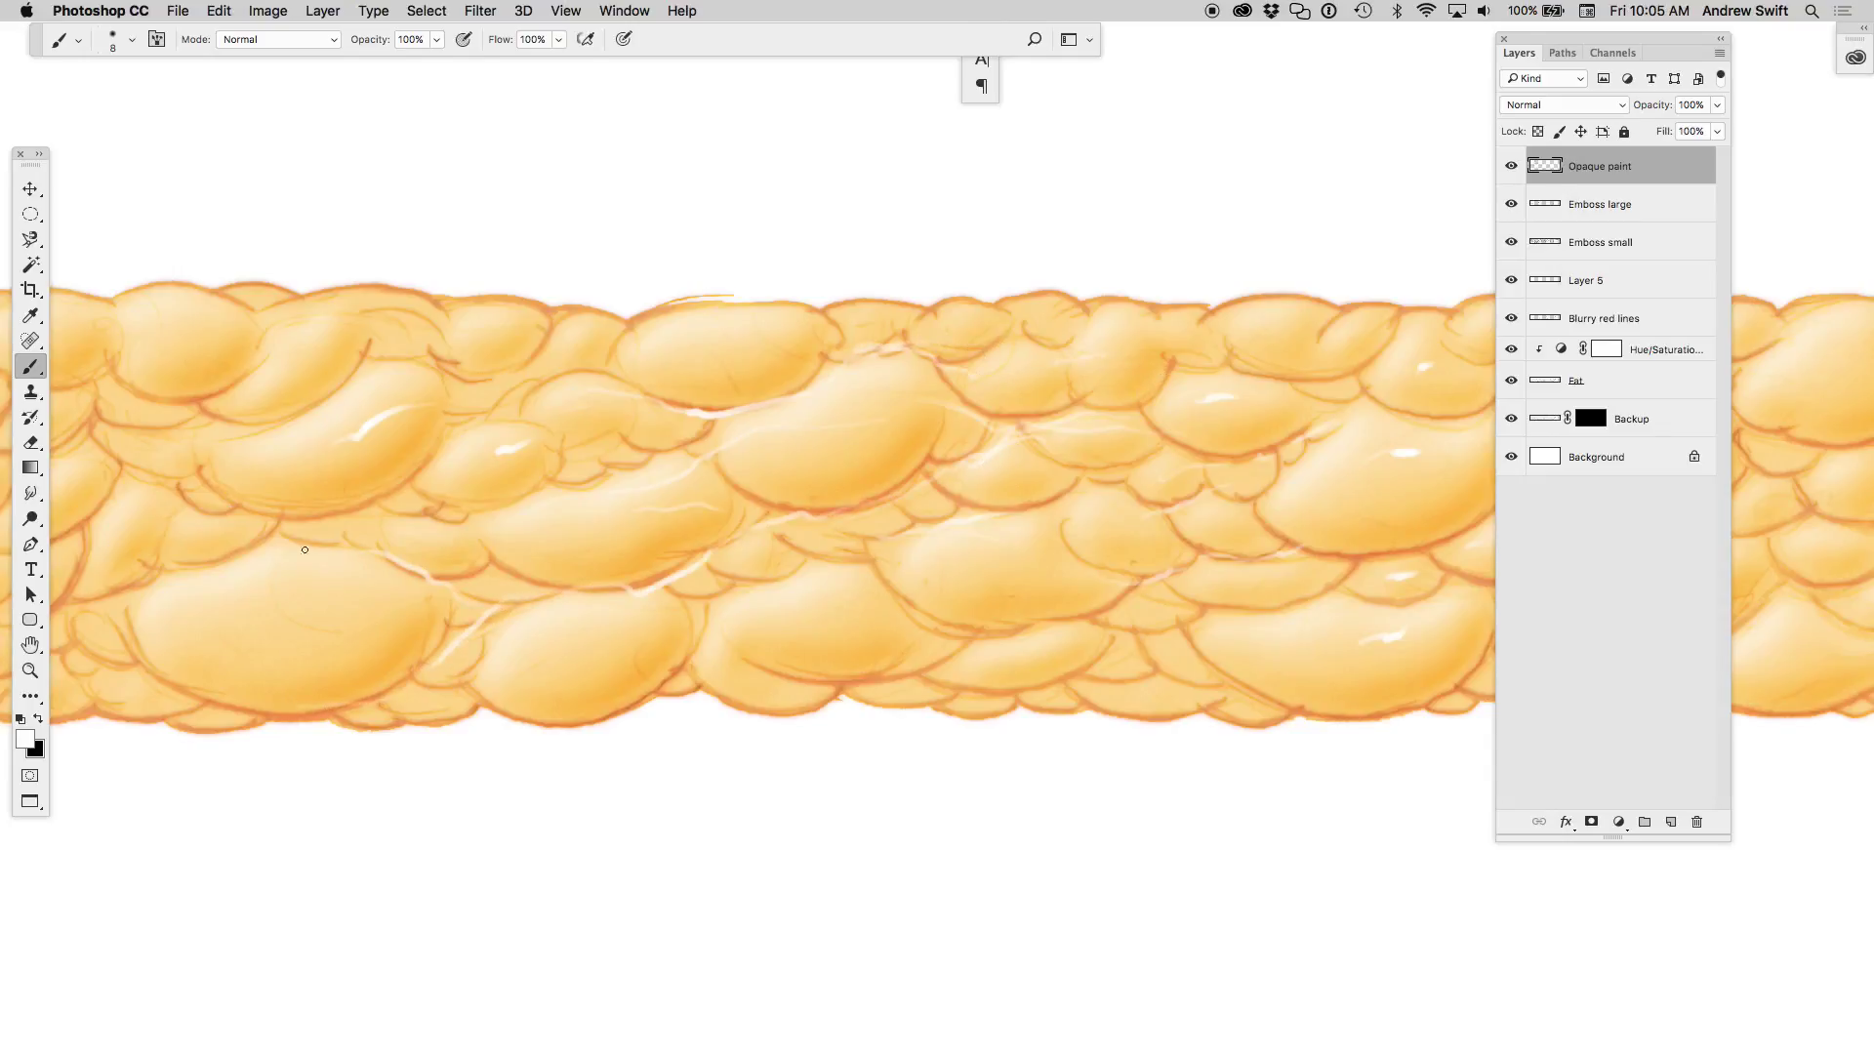
{"action": "left_click_drag", "start_coordinate": [511, 504], "coordinate": [283, 519]}
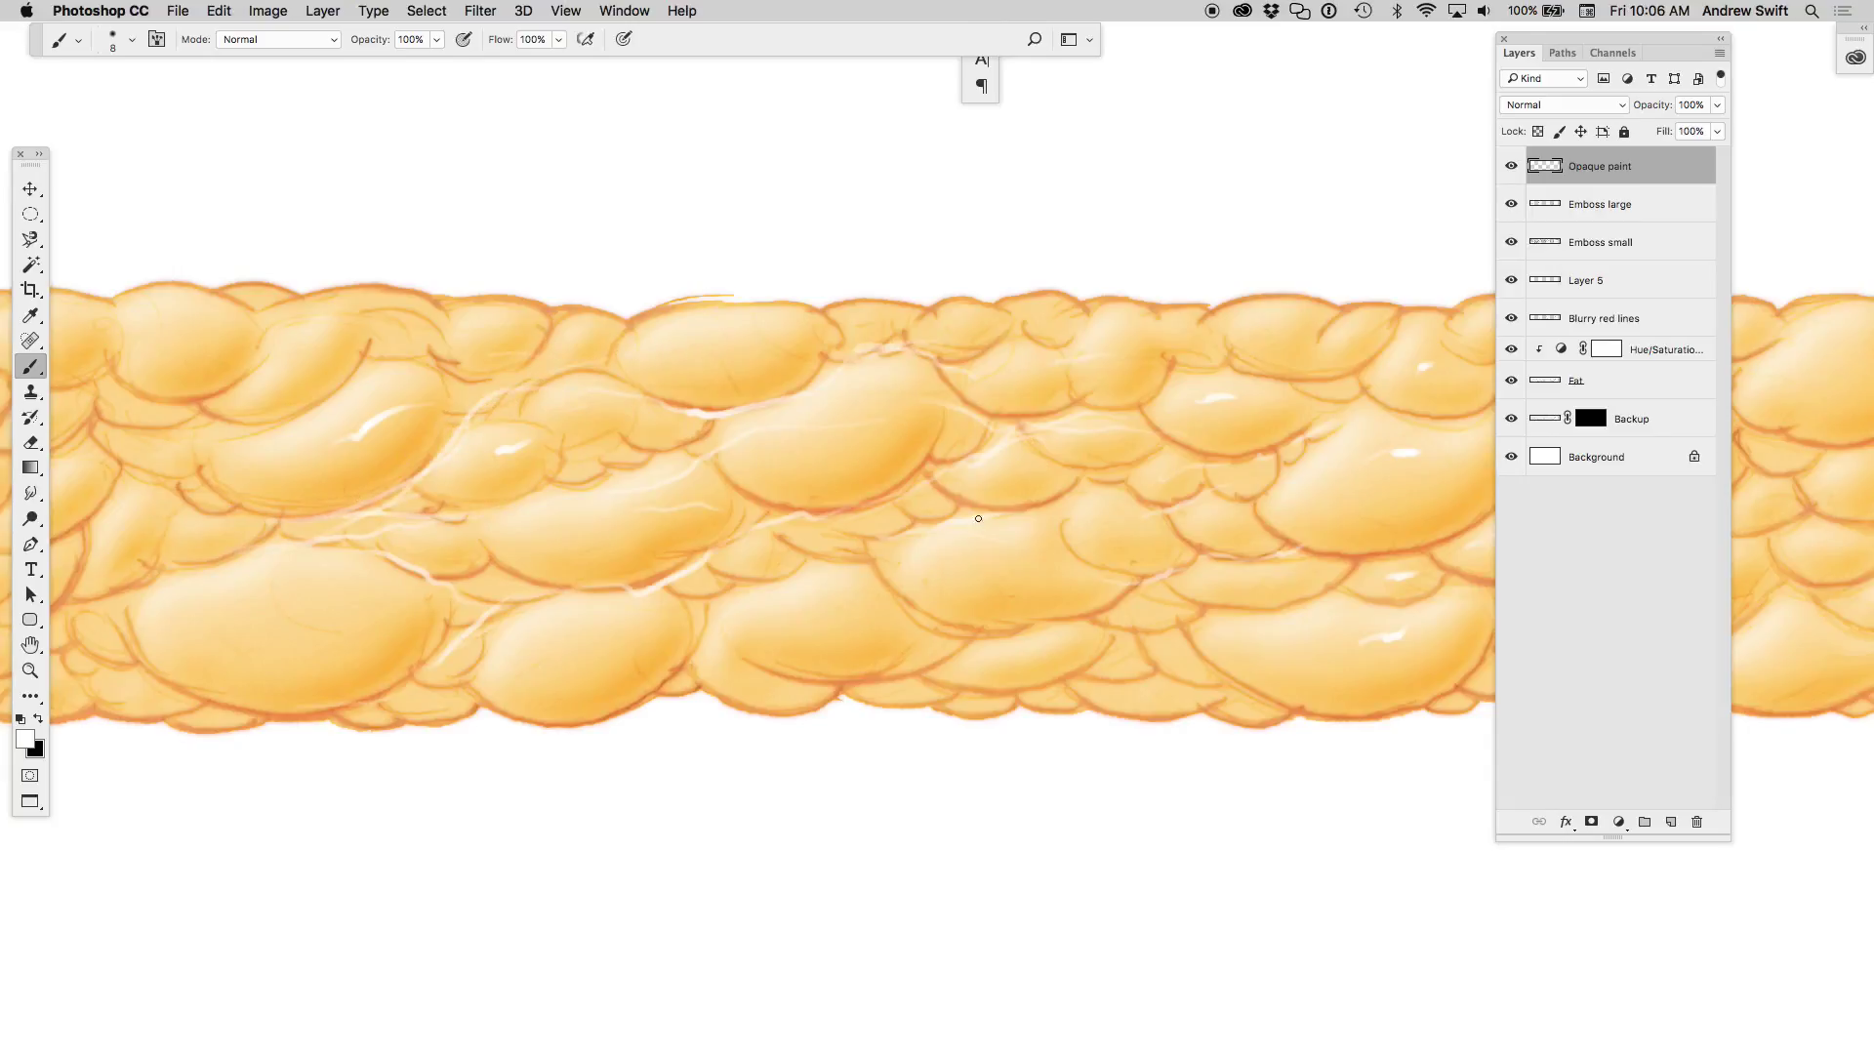
{"action": "mouse_move", "coordinate": [978, 519]}
{"action": "left_mouse_down"}
{"action": "mouse_move", "coordinate": [861, 569]}
{"action": "mouse_move", "coordinate": [1035, 553]}
{"action": "left_mouse_up"}
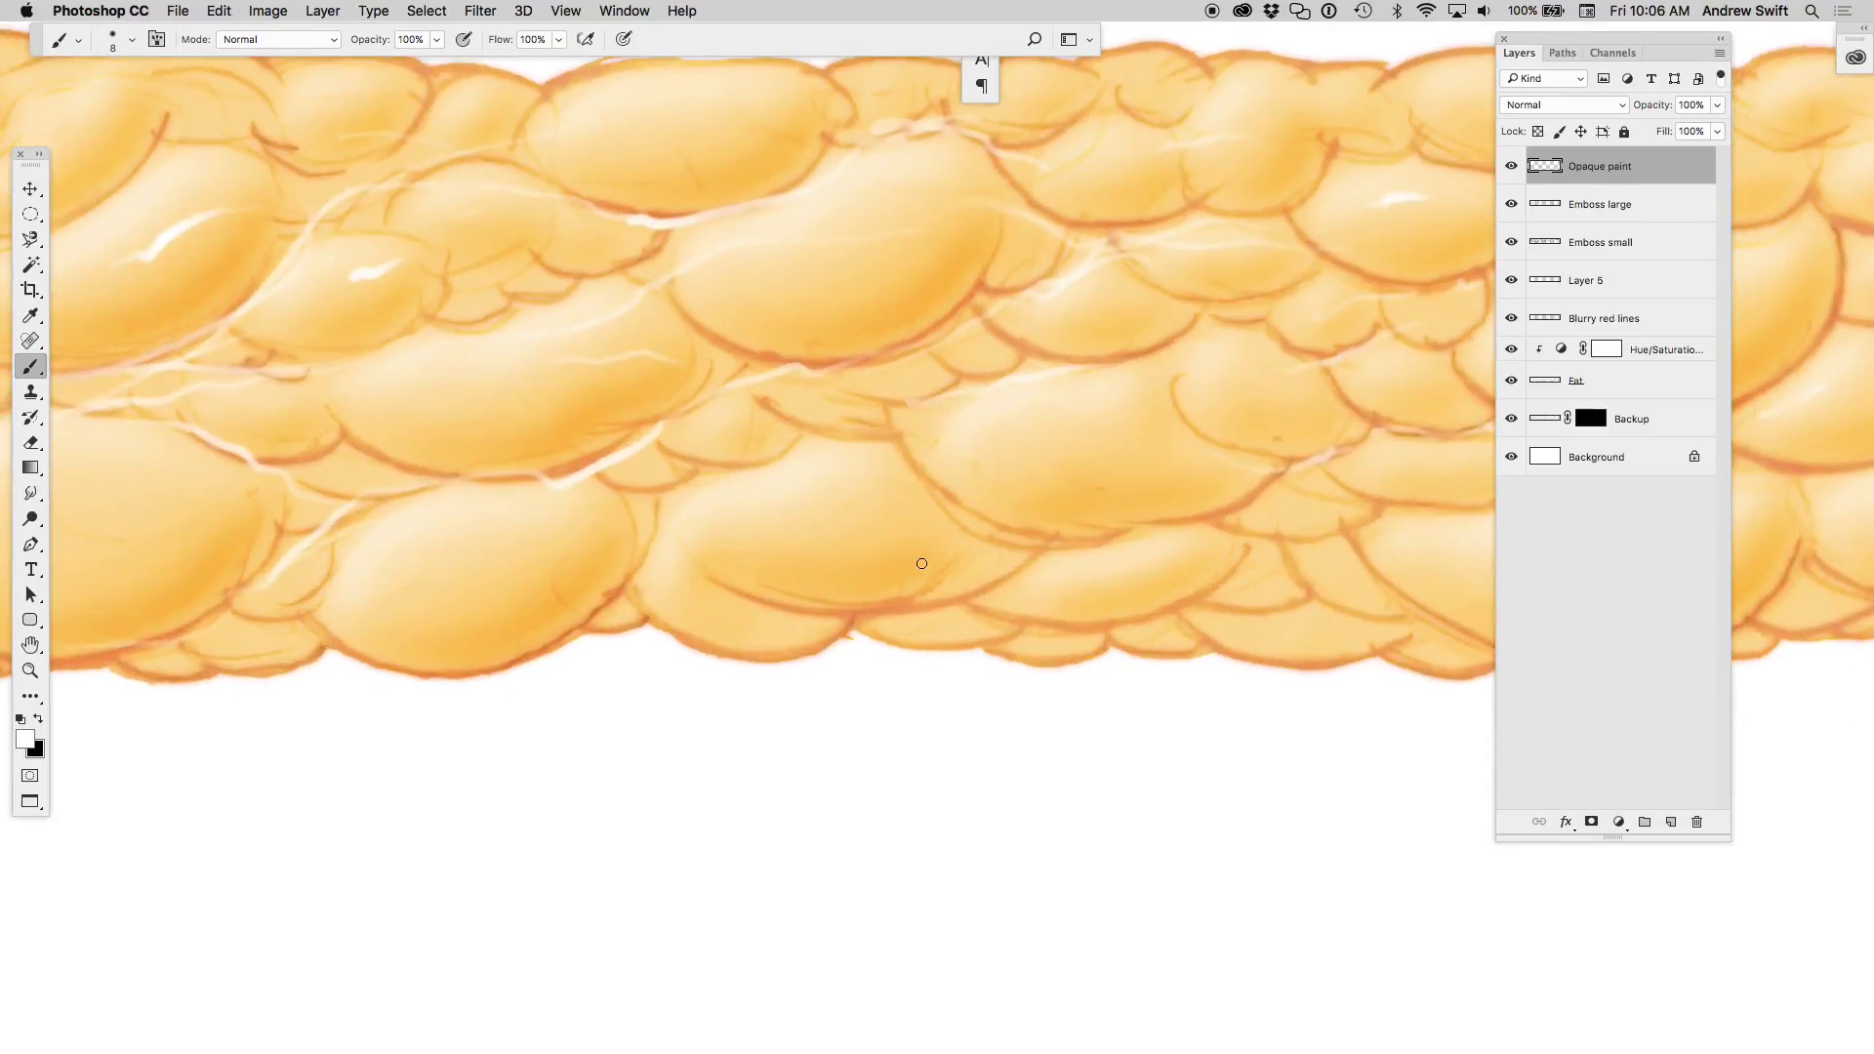
{"action": "mouse_move", "coordinate": [635, 514]}
{"action": "left_mouse_down"}
{"action": "mouse_move", "coordinate": [891, 469]}
{"action": "mouse_move", "coordinate": [780, 425]}
{"action": "left_mouse_up"}
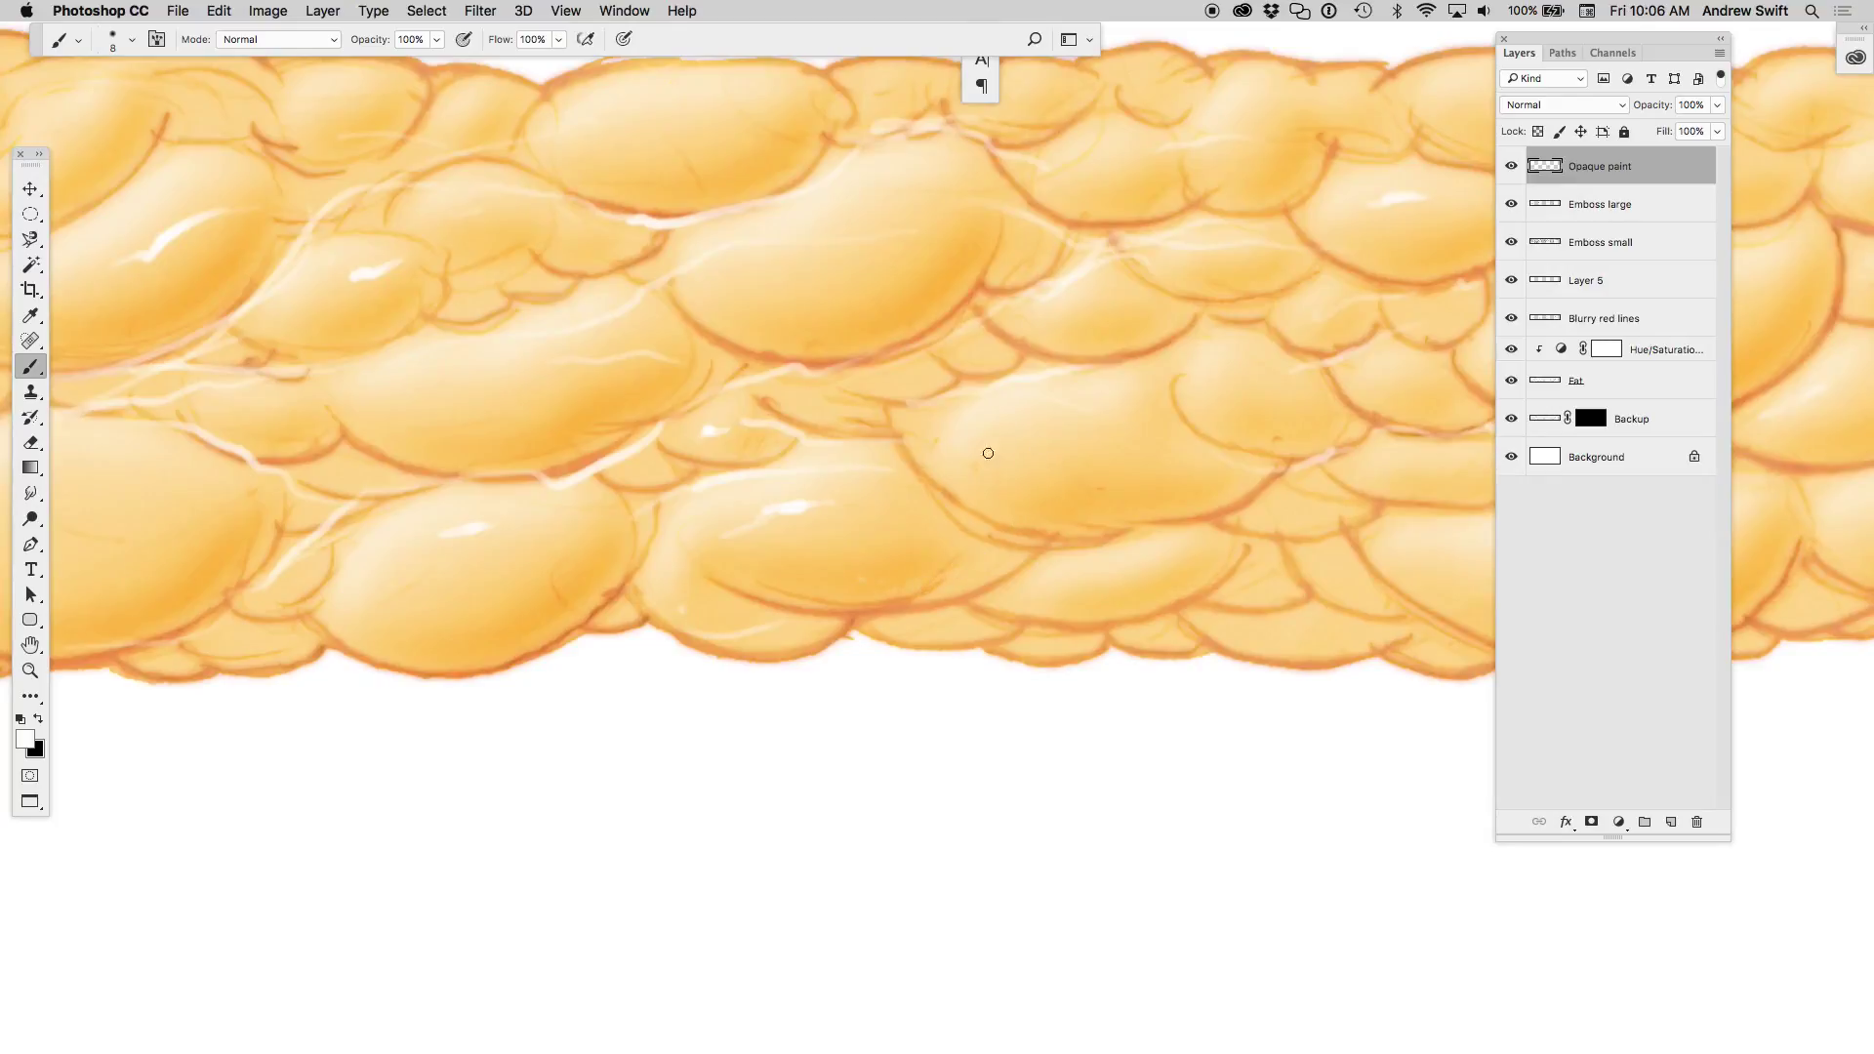
{"action": "mouse_move", "coordinate": [860, 338]}
{"action": "left_mouse_down"}
{"action": "mouse_move", "coordinate": [1150, 351]}
{"action": "mouse_move", "coordinate": [1091, 619]}
{"action": "left_mouse_up"}
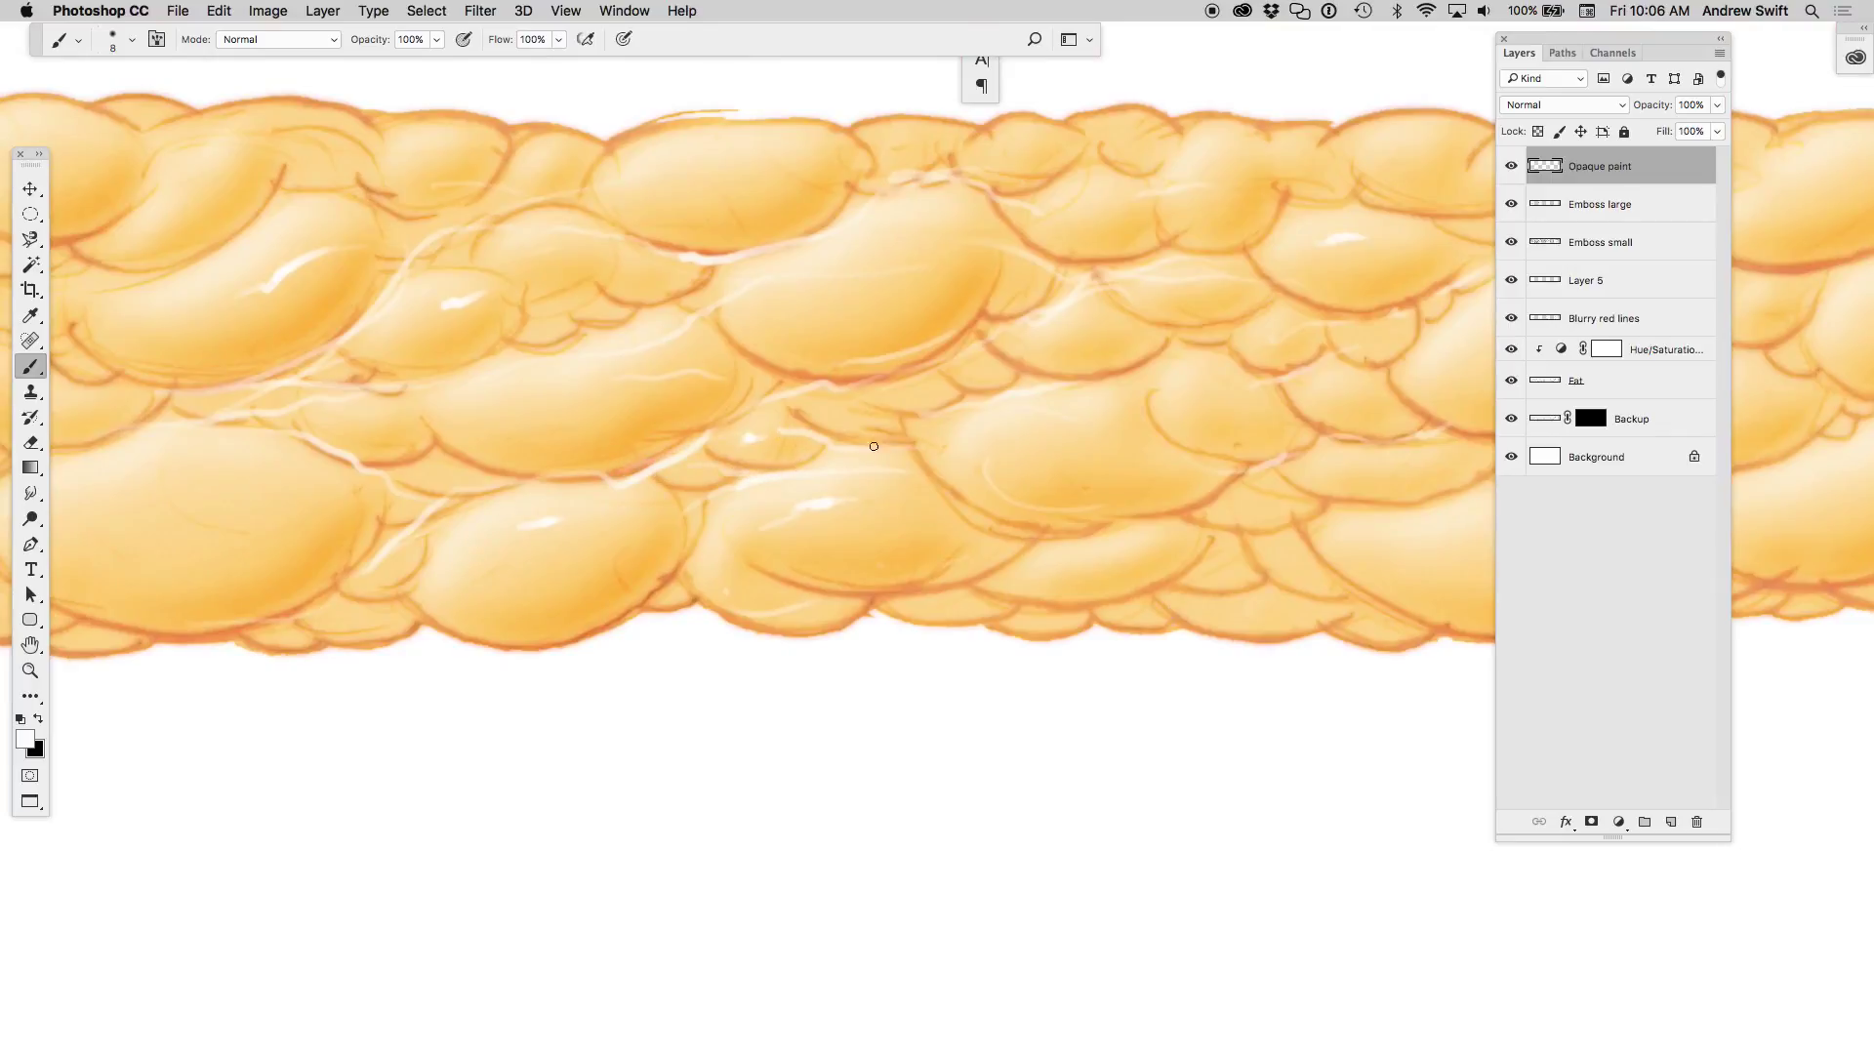
{"action": "left_click_drag", "start_coordinate": [779, 395], "coordinate": [1031, 302]}
{"action": "left_click_drag", "start_coordinate": [977, 401], "coordinate": [842, 414]}
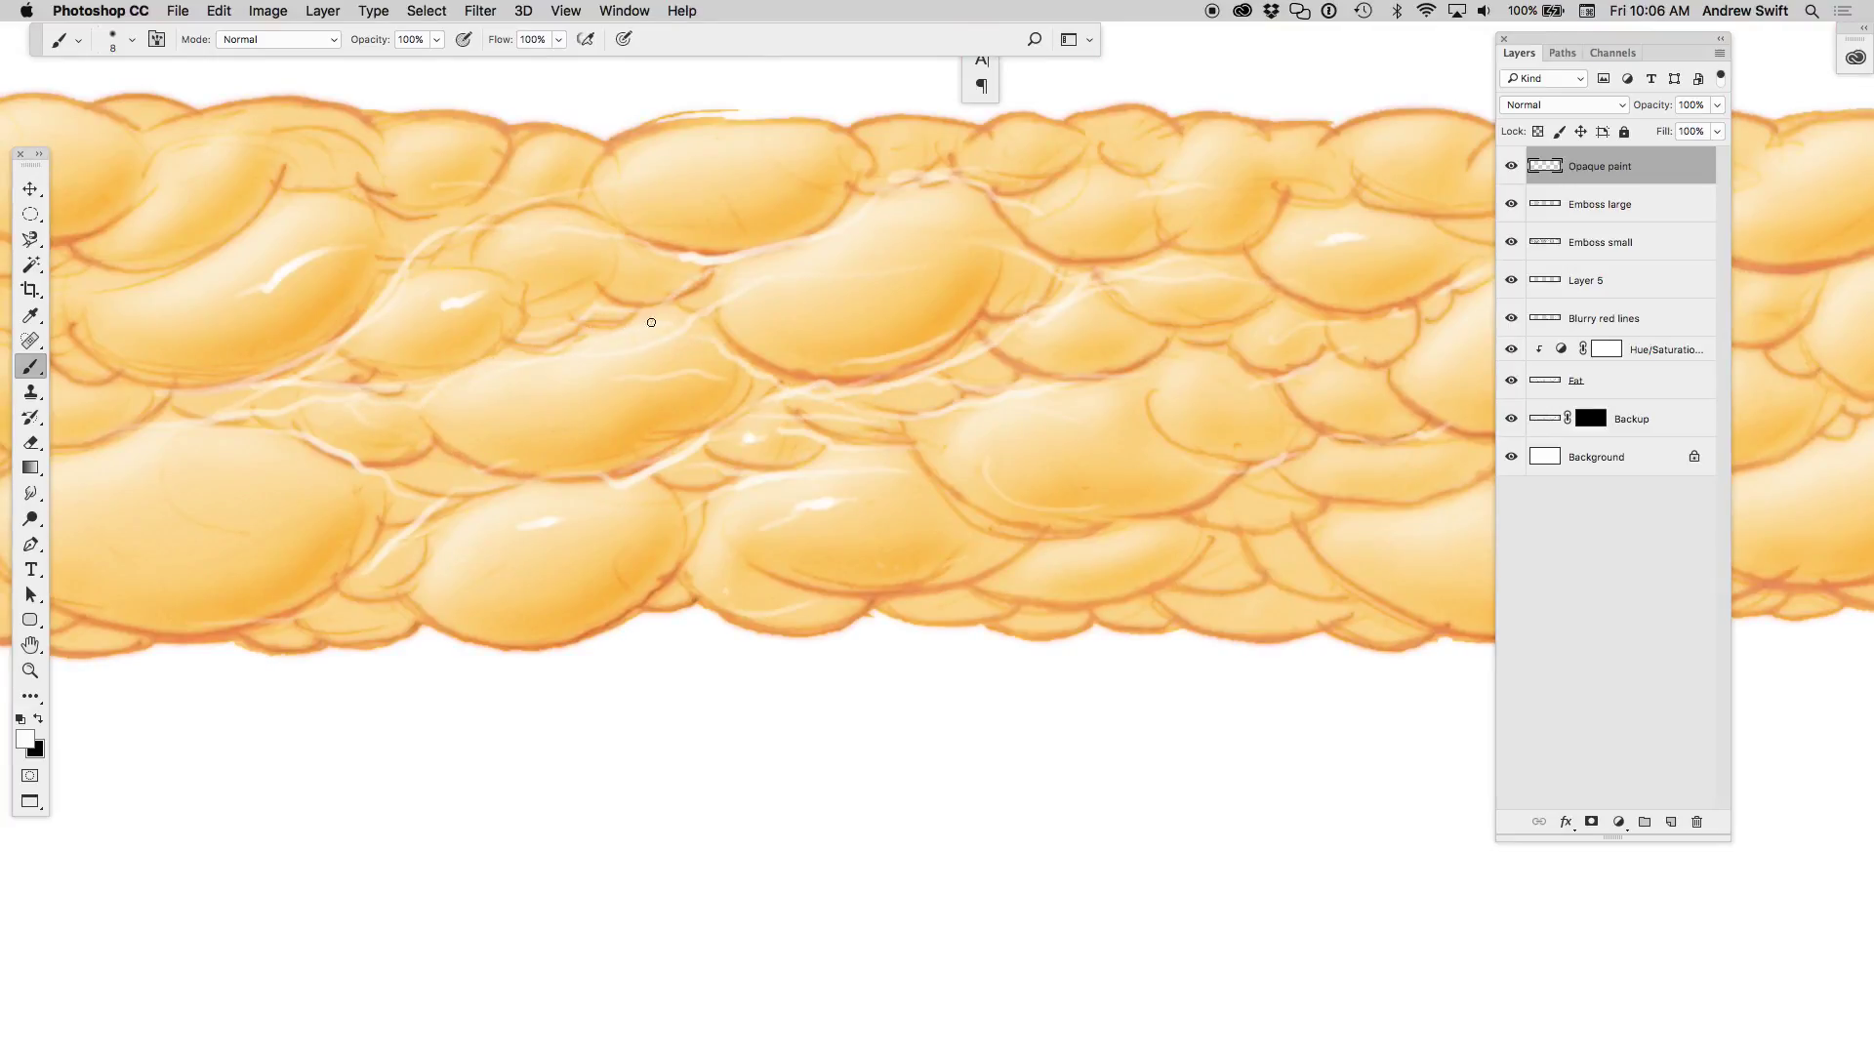
{"action": "left_click", "coordinate": [35, 738]}
- Set the foreground colour to red #ff0000 and add a new layer named vessels
{"action": "left_click_drag", "start_coordinate": [968, 532], "coordinate": [984, 523]}
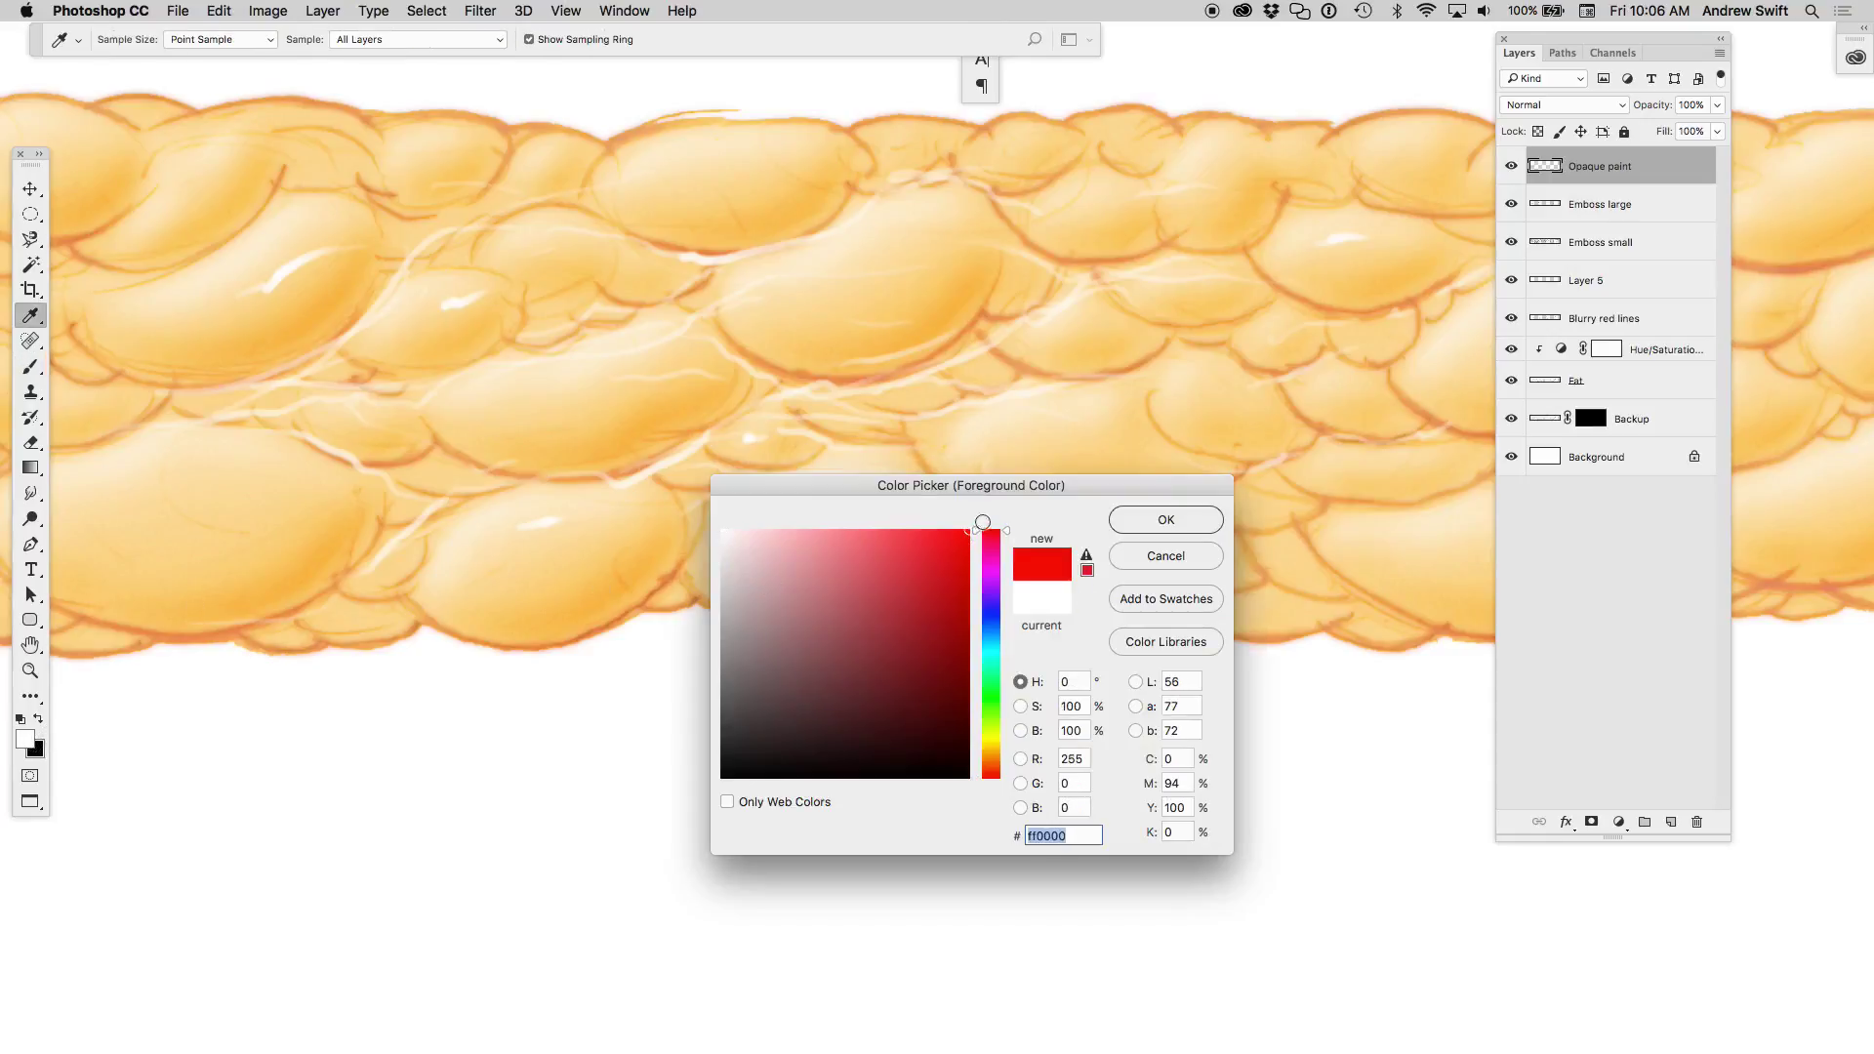
{"action": "left_click", "coordinate": [1177, 524]}
{"action": "key", "text": "b"}
{"action": "key", "text": "ctrl+shift+alt+n"}
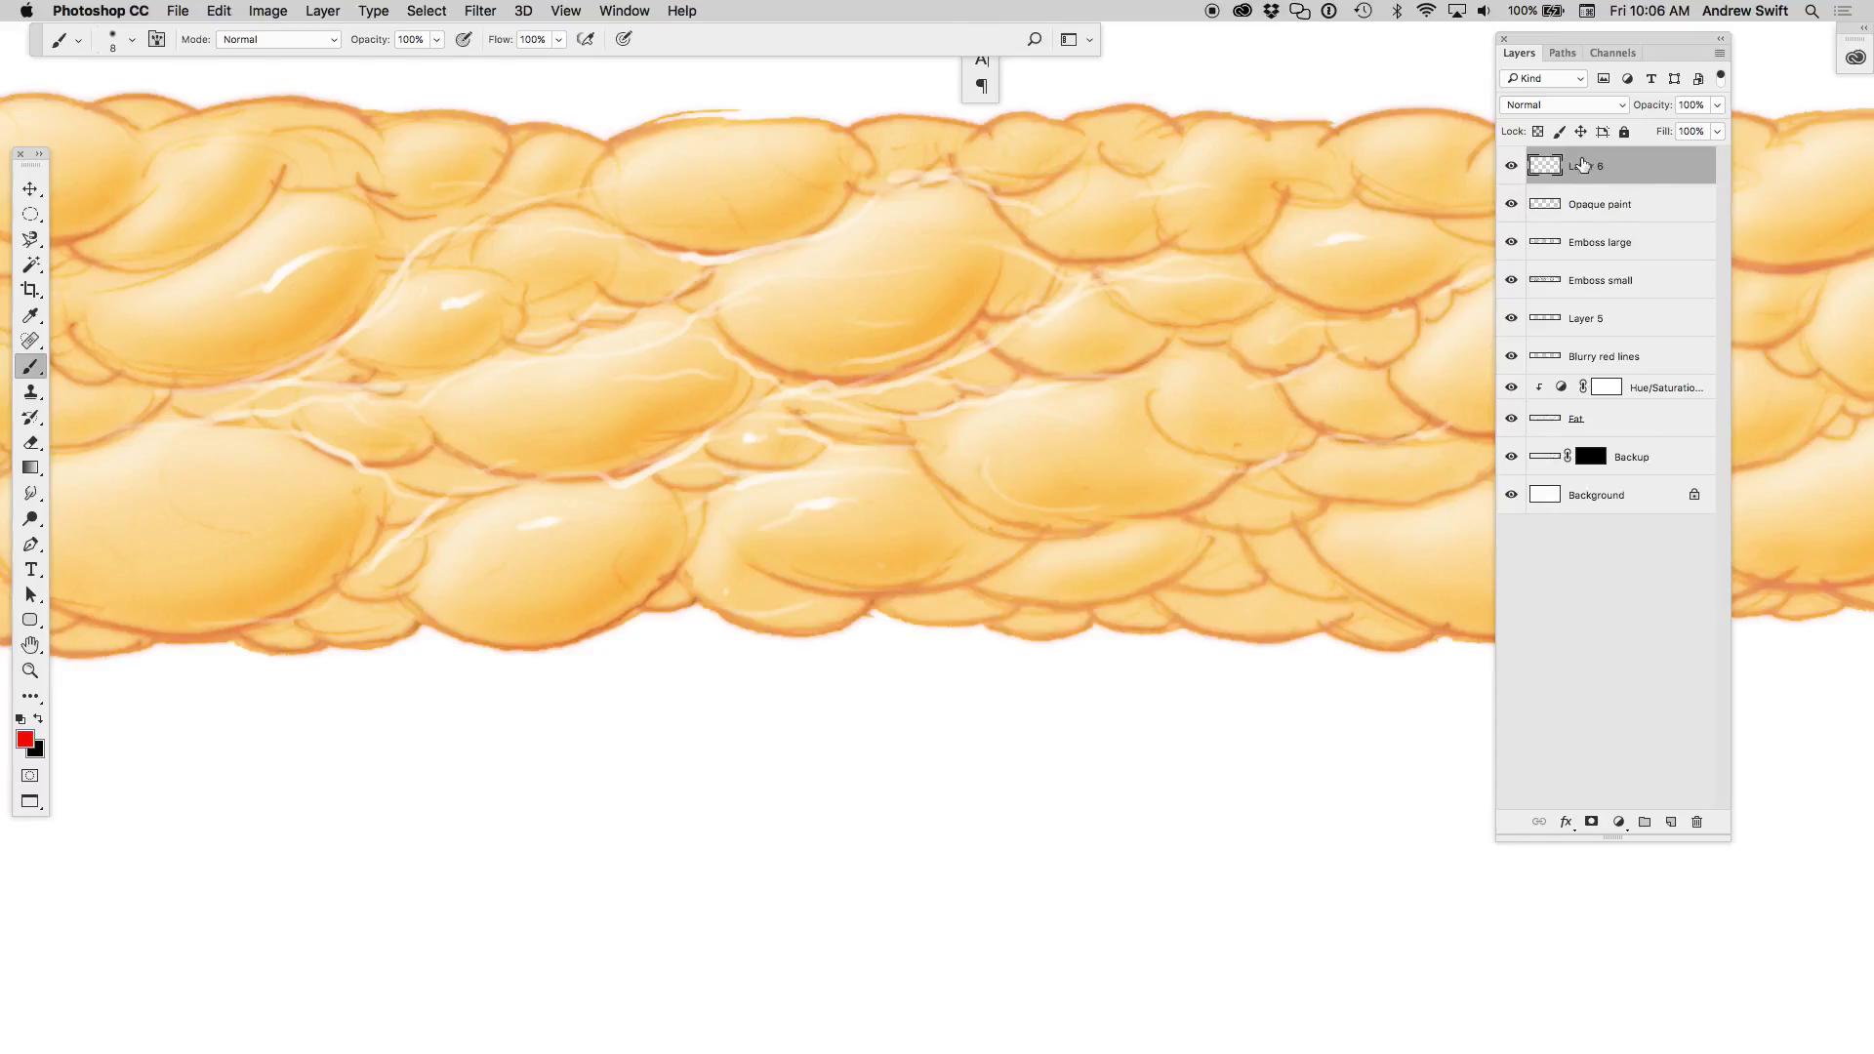
{"action": "double_click", "coordinate": [1584, 166]}
{"action": "type", "text": "V"}
- Try red vessel strokes across the globules, undoing the unsatisfactory attempts
{"action": "key", "text": "ctrl+z"}
{"action": "left_click_drag", "start_coordinate": [791, 370], "coordinate": [852, 304]}
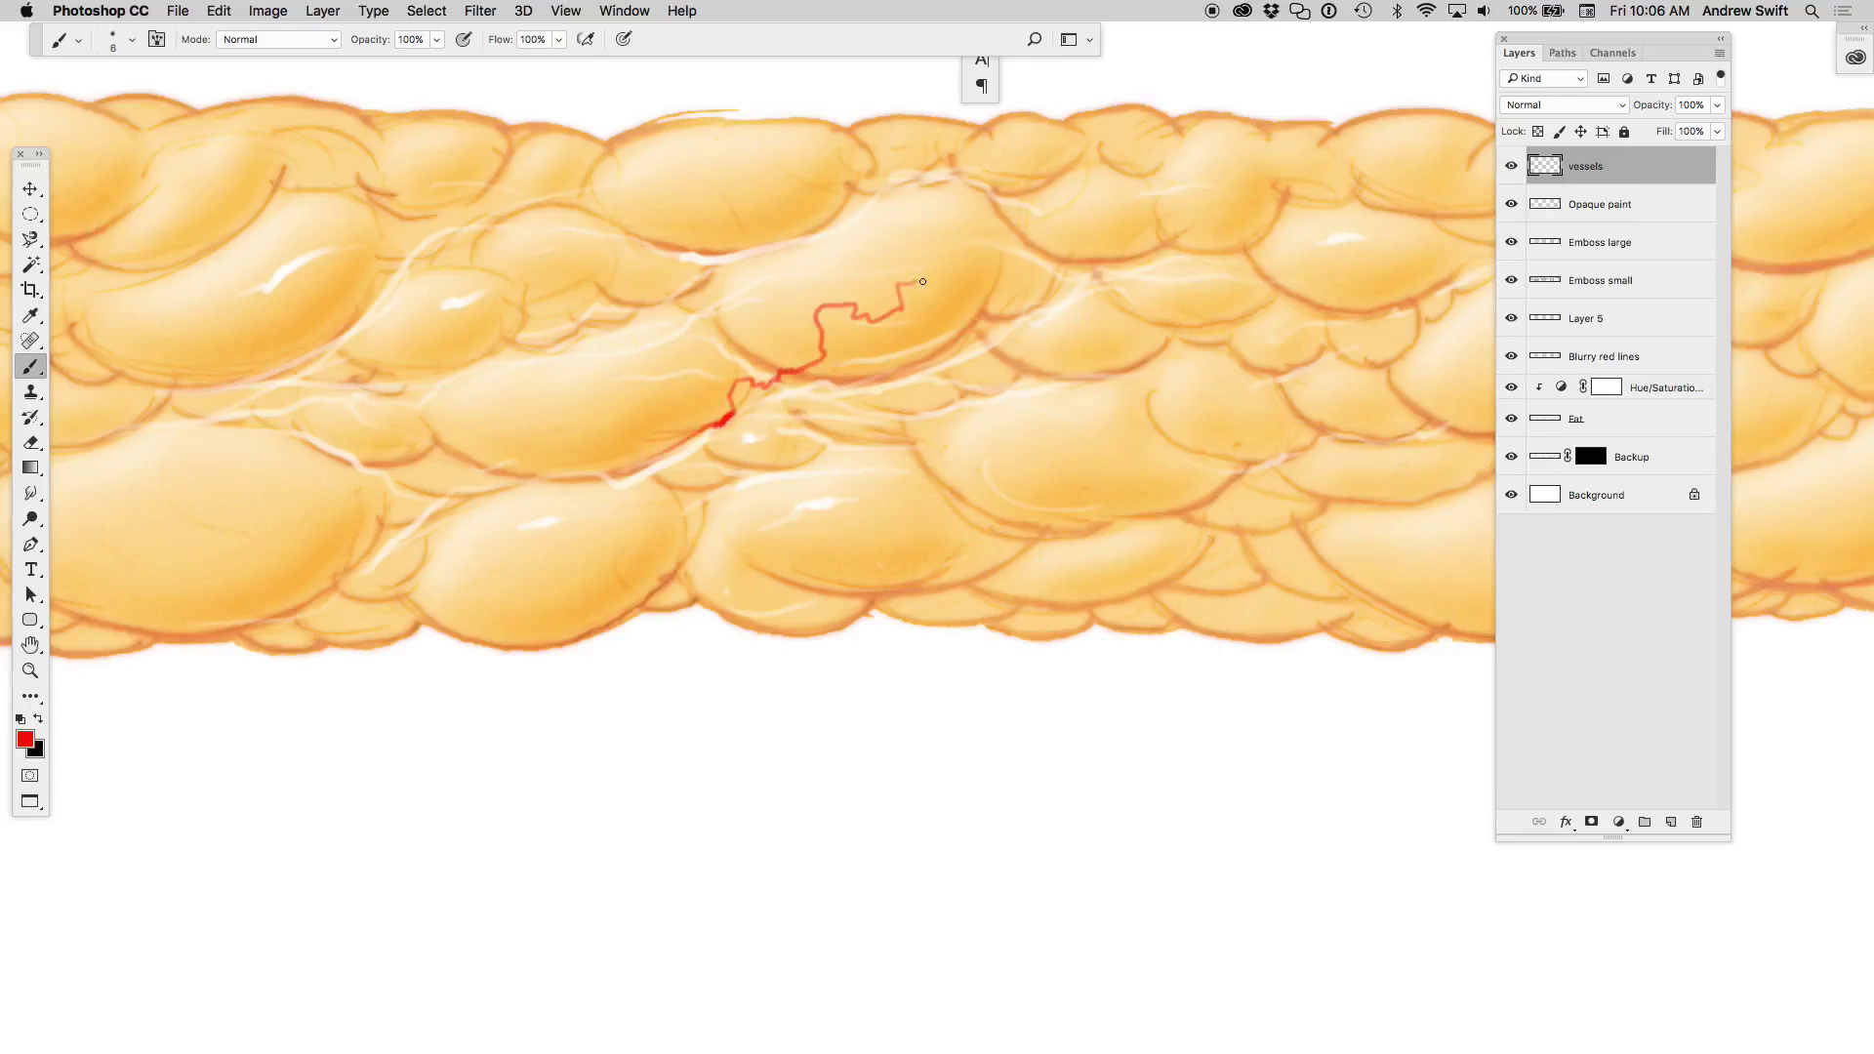
{"action": "scroll", "coordinate": [1118, 322], "scroll_direction": "down", "scroll_amount": 3}
{"action": "scroll", "coordinate": [1143, 355], "scroll_direction": "up", "scroll_amount": 3}
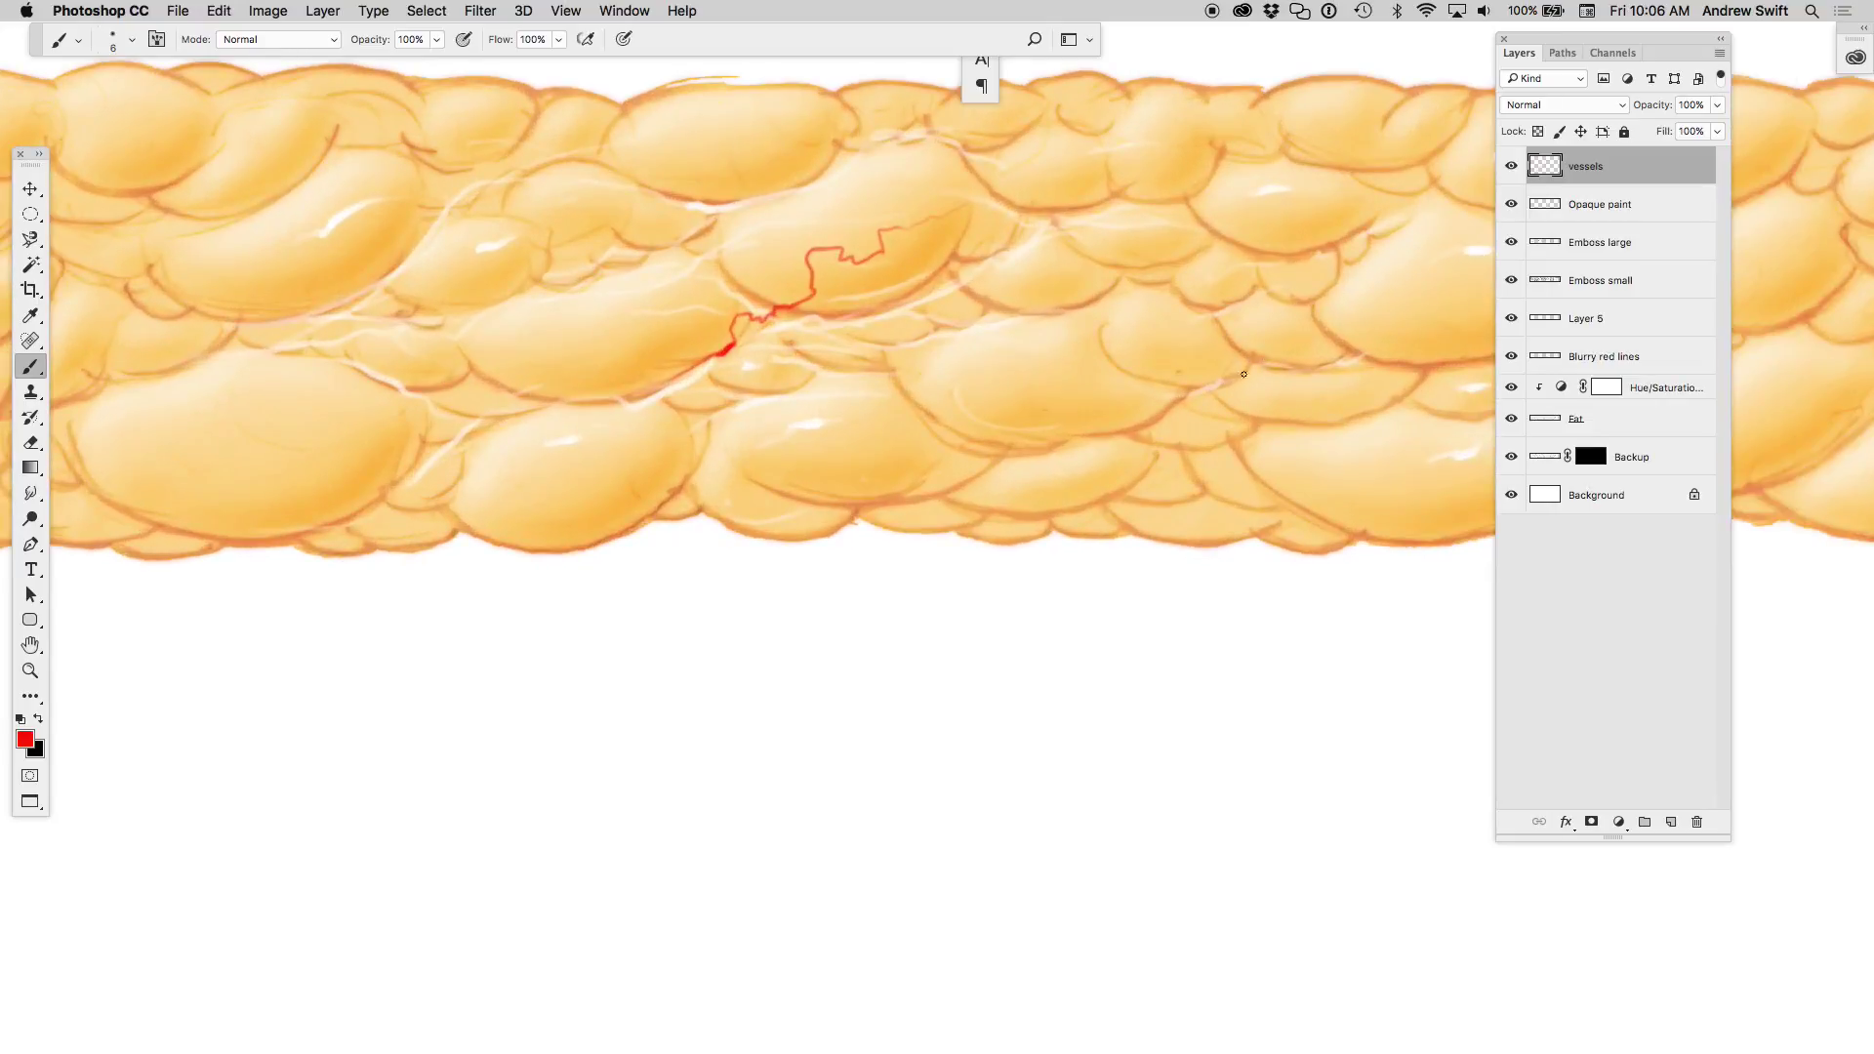
{"action": "key", "text": "ctrl+z"}
{"action": "left_click_drag", "start_coordinate": [1209, 405], "coordinate": [1010, 421]}
{"action": "mouse_move", "coordinate": [881, 405]}
{"action": "left_mouse_down"}
{"action": "mouse_move", "coordinate": [999, 337]}
{"action": "mouse_move", "coordinate": [1000, 472]}
{"action": "mouse_move", "coordinate": [1134, 455]}
{"action": "left_mouse_up"}
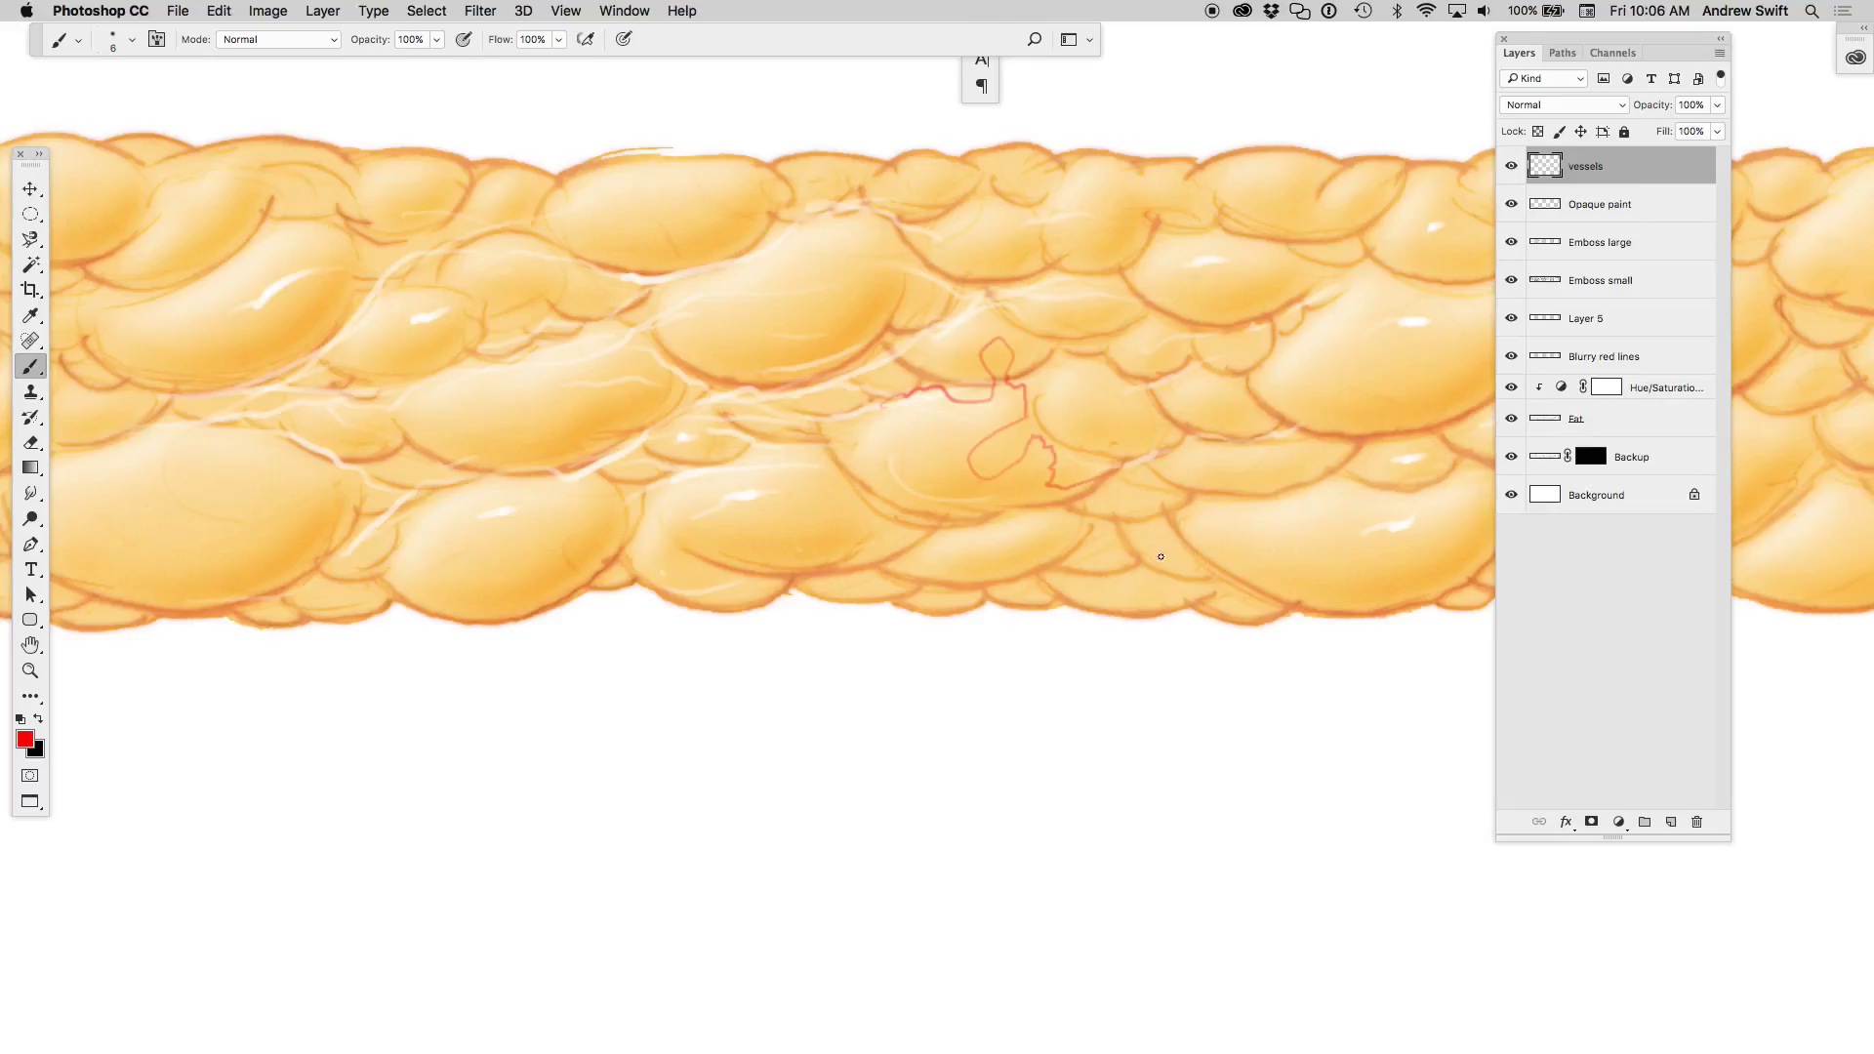
- Paint a winding red vessel up-right across the upper globules
{"action": "scroll", "coordinate": [1161, 556], "scroll_direction": "down", "scroll_amount": 3}
{"action": "scroll", "coordinate": [1171, 561], "scroll_direction": "up", "scroll_amount": 5}
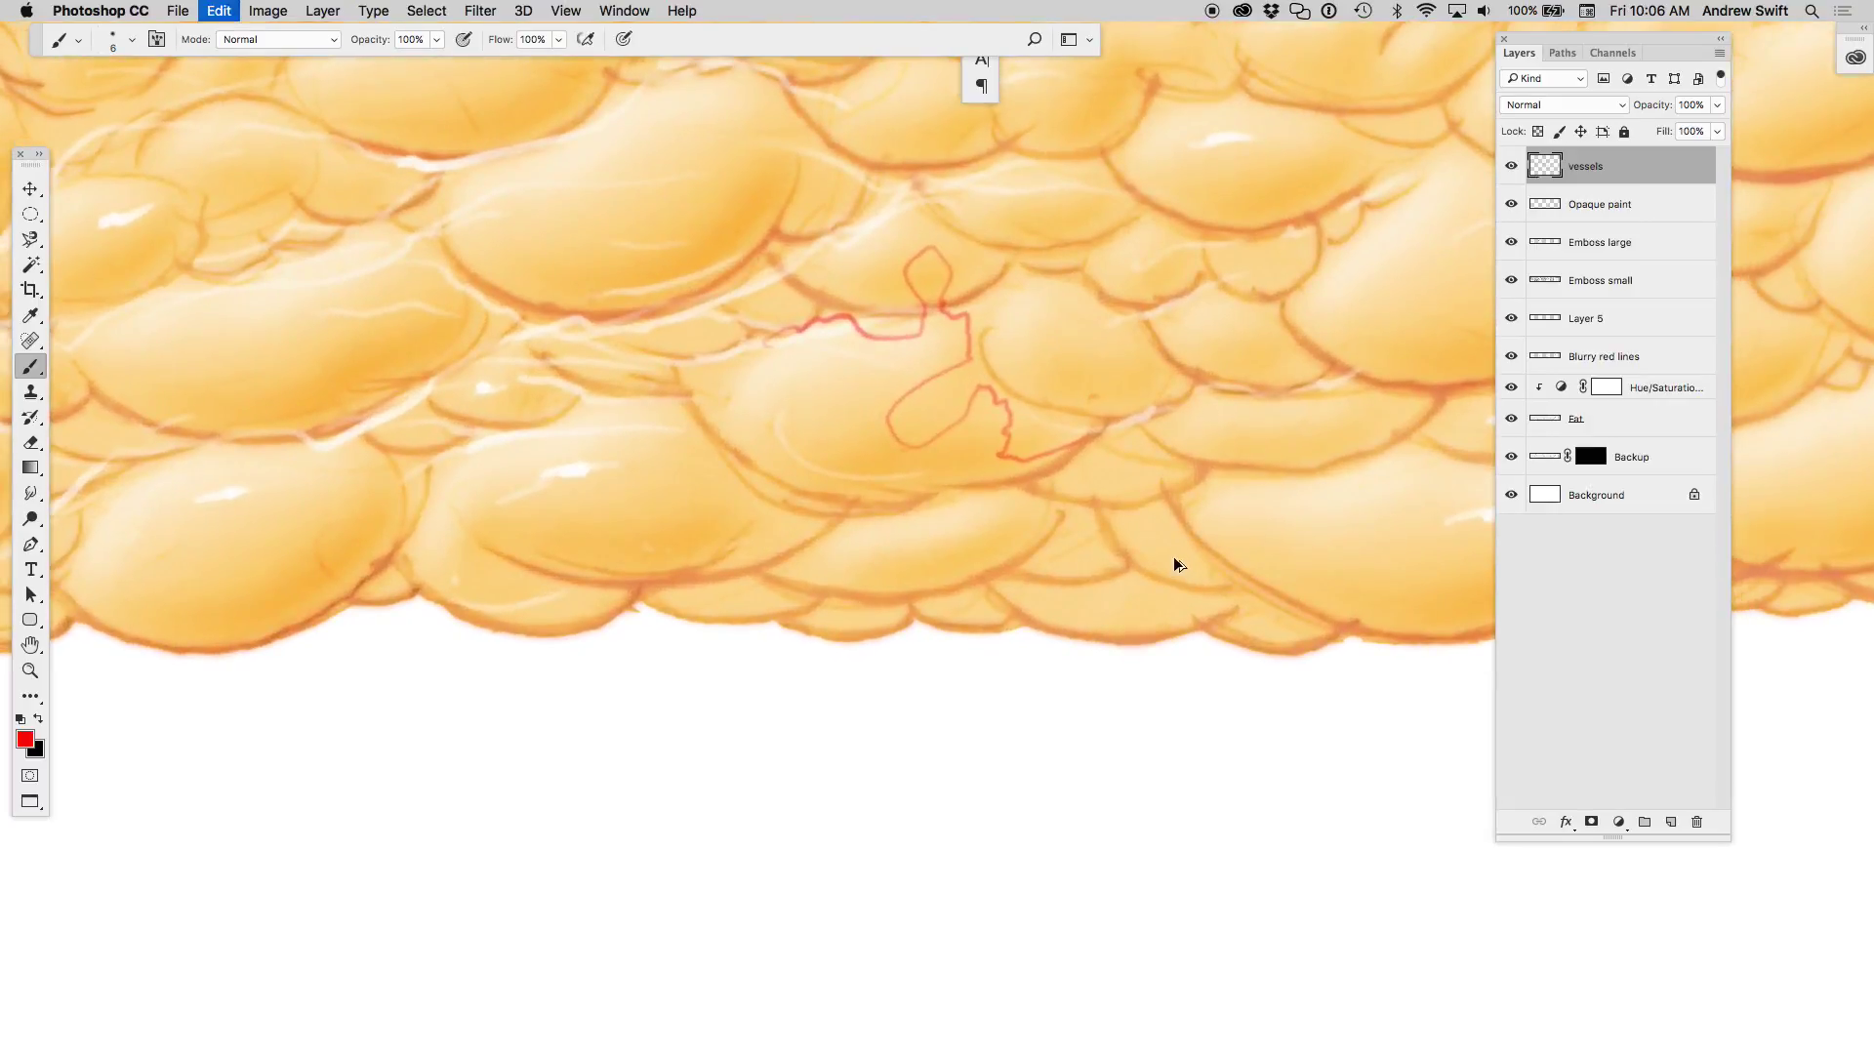
{"action": "key", "text": "ctrl+z"}
{"action": "mouse_move", "coordinate": [867, 369]}
{"action": "left_mouse_down"}
{"action": "mouse_move", "coordinate": [1111, 186]}
{"action": "mouse_move", "coordinate": [1122, 127]}
{"action": "mouse_move", "coordinate": [1173, 86]}
{"action": "mouse_move", "coordinate": [1371, 182]}
{"action": "mouse_move", "coordinate": [1339, 229]}
{"action": "mouse_move", "coordinate": [1414, 189]}
{"action": "mouse_move", "coordinate": [1454, 191]}
{"action": "left_mouse_up"}
{"action": "key", "text": "super+minus"}
{"action": "key", "text": "super+minus"}
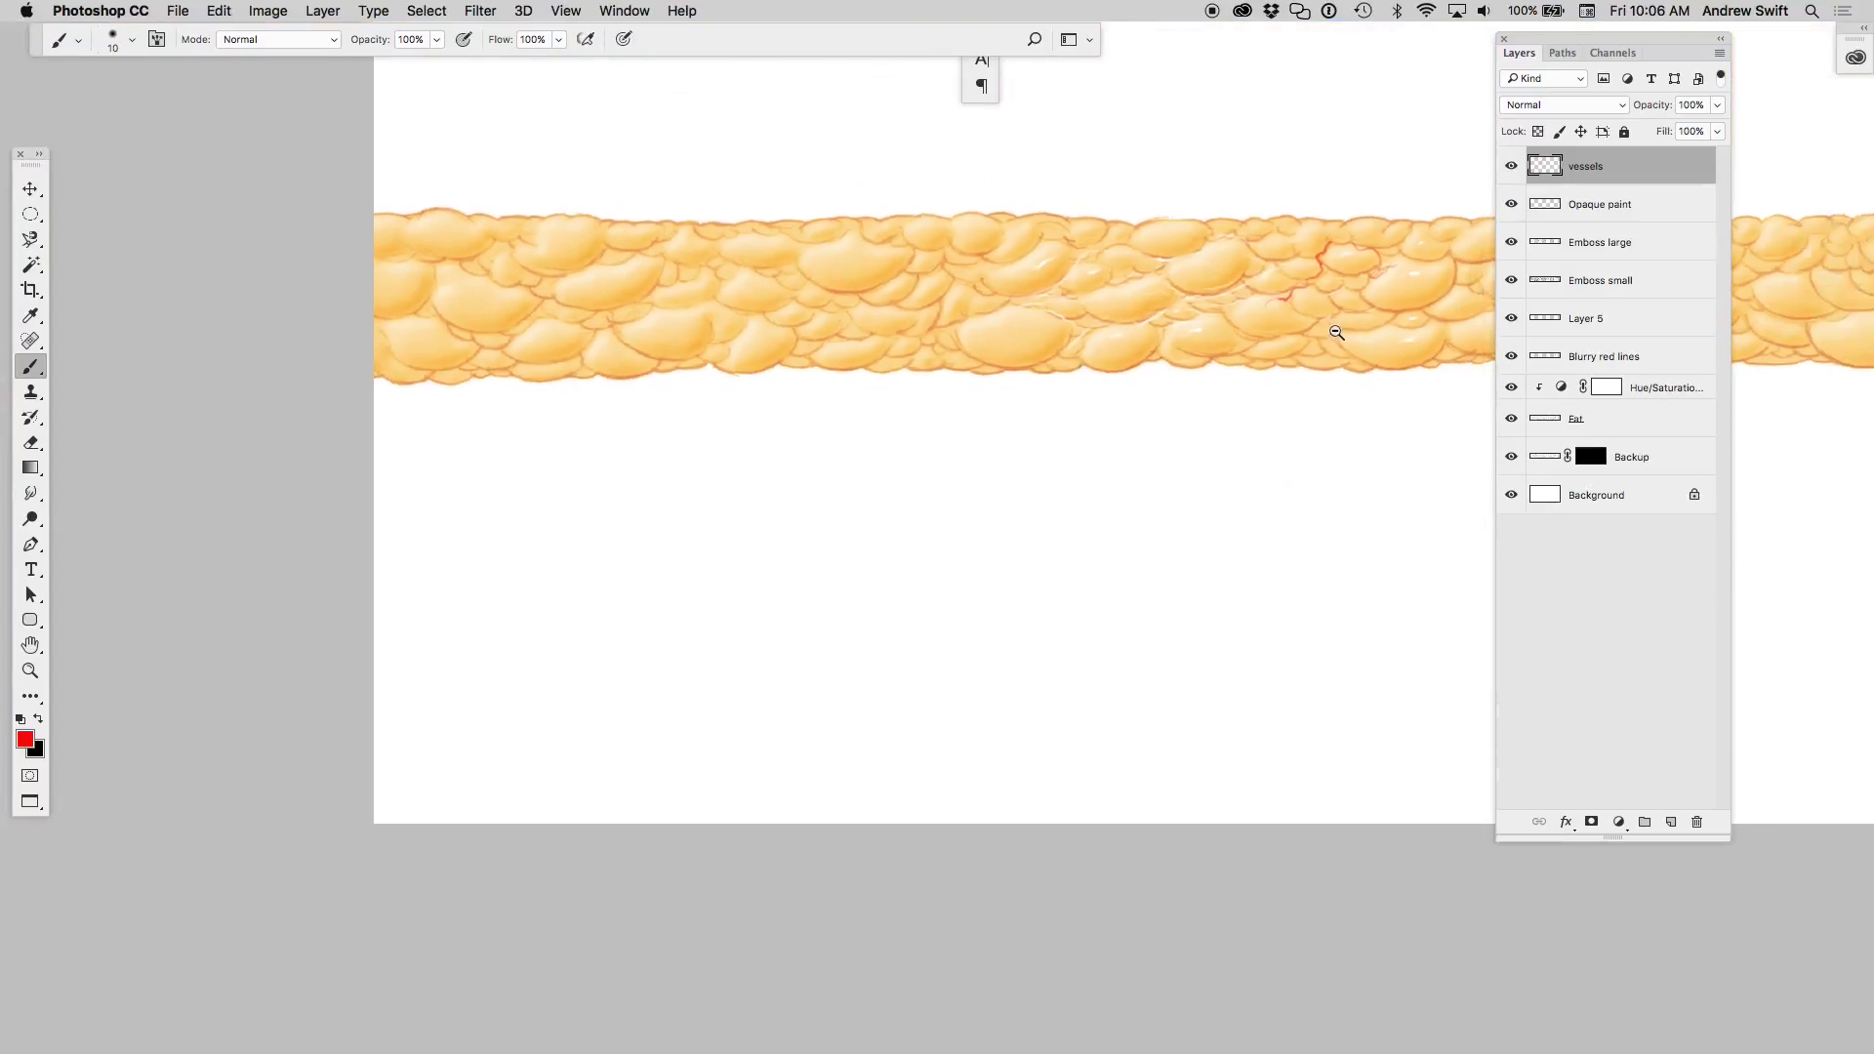
{"action": "key", "text": "super+plus"}
{"action": "left_click_drag", "start_coordinate": [1368, 318], "coordinate": [1145, 560]}
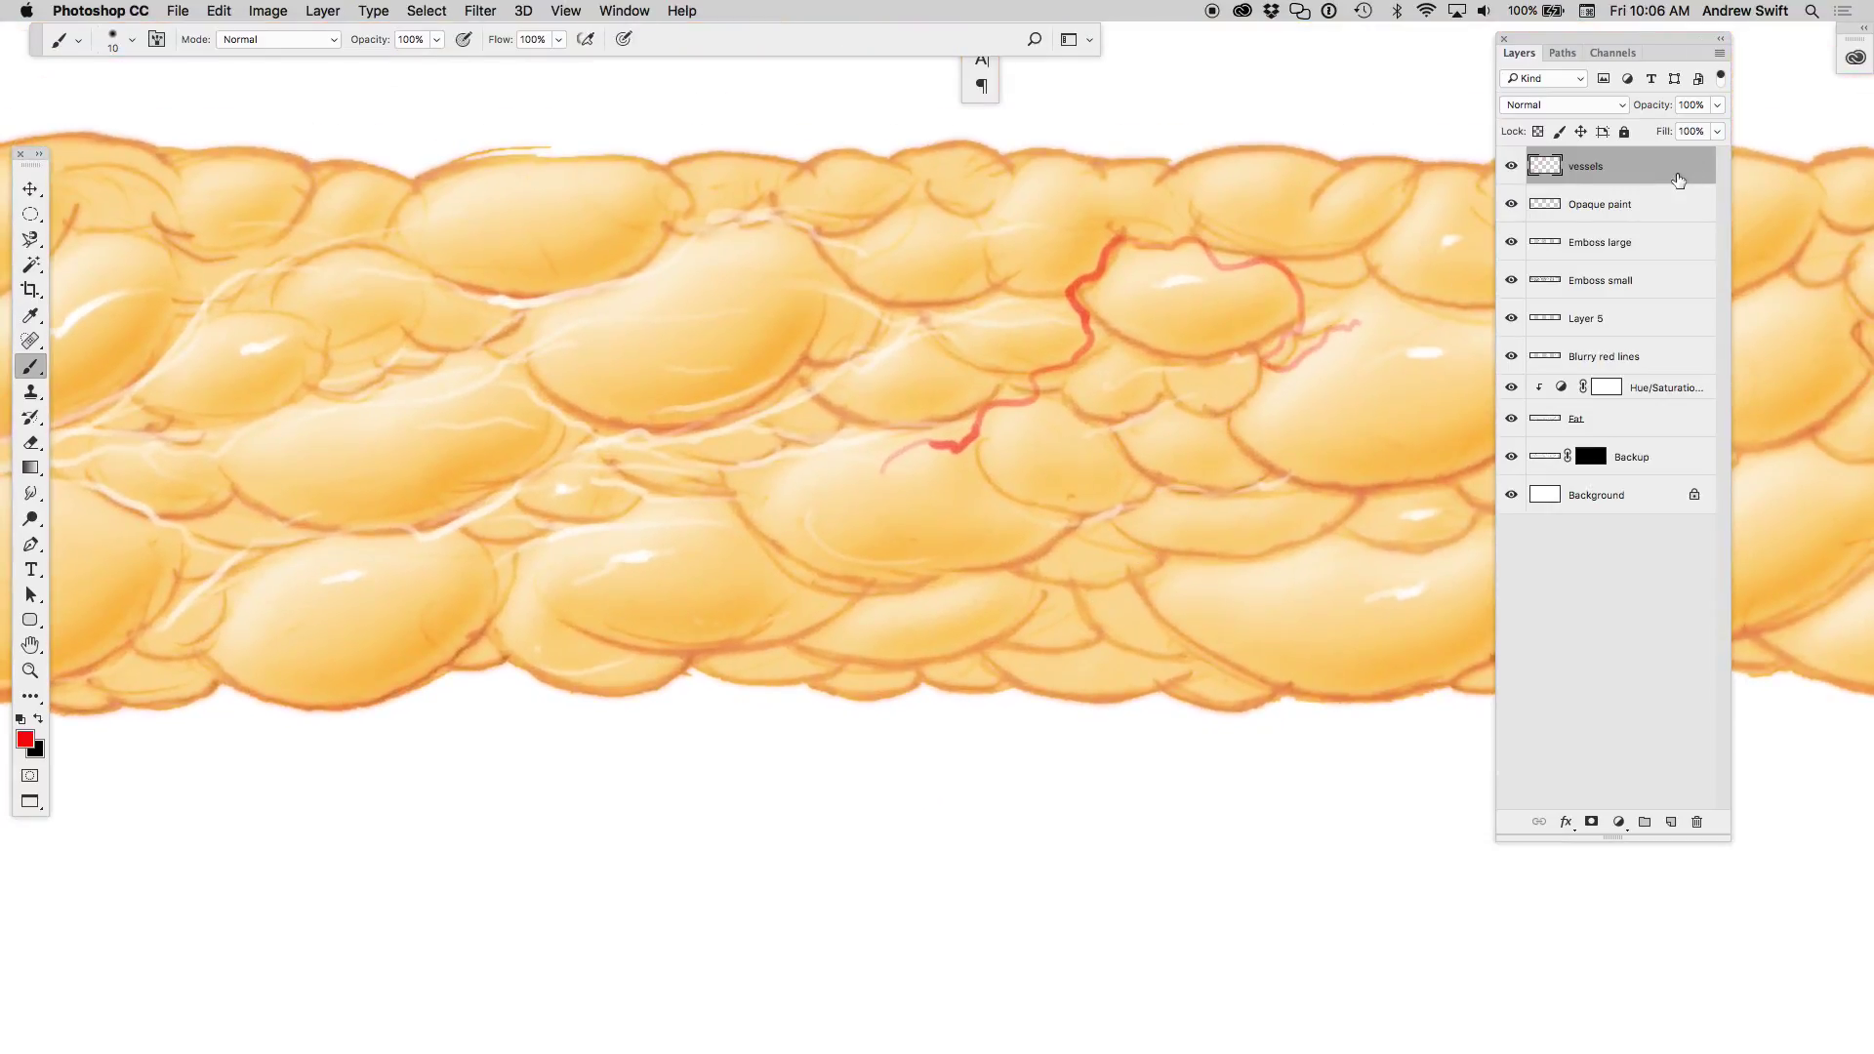
- Give the vessels layer Bevel & Emboss with Size 9 px and Depth 84%
{"action": "double_click", "coordinate": [1678, 180]}
{"action": "left_click_drag", "start_coordinate": [744, 683], "coordinate": [681, 625]}
{"action": "left_click", "coordinate": [1004, 429]}
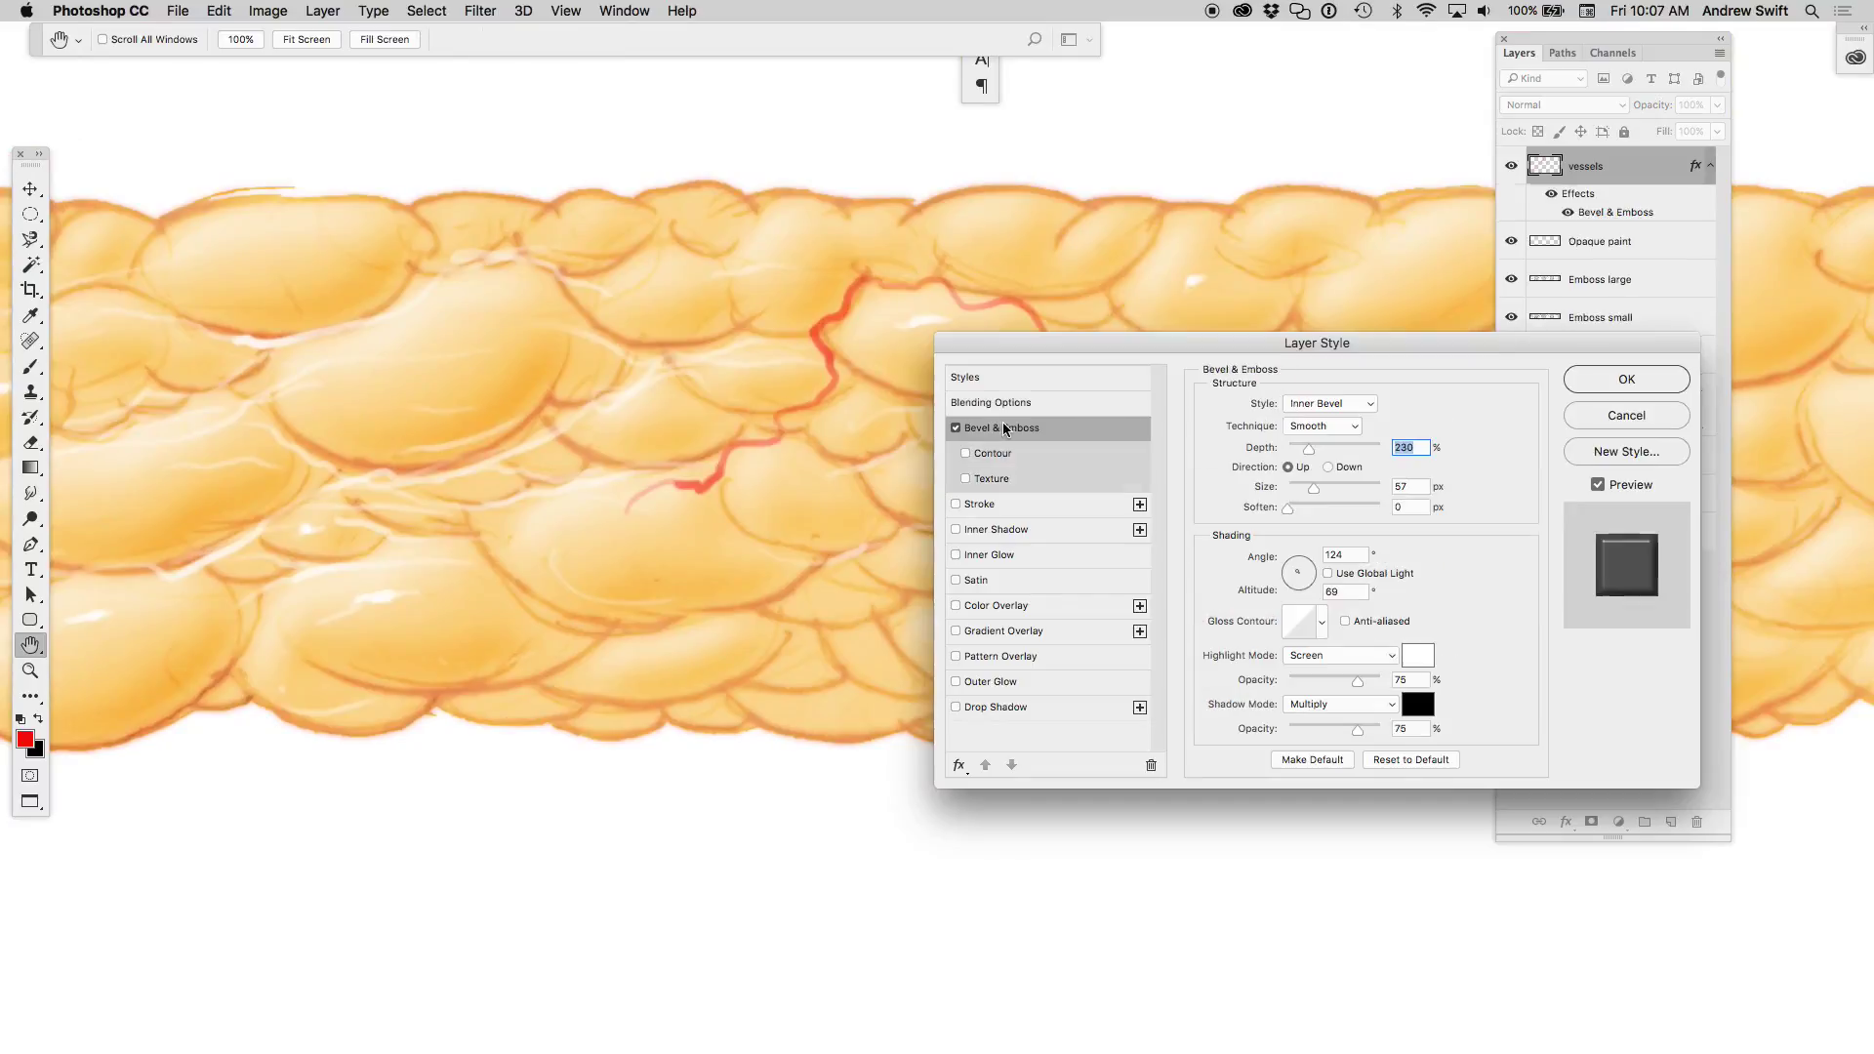
{"action": "left_click_drag", "start_coordinate": [1308, 488], "coordinate": [1298, 493]}
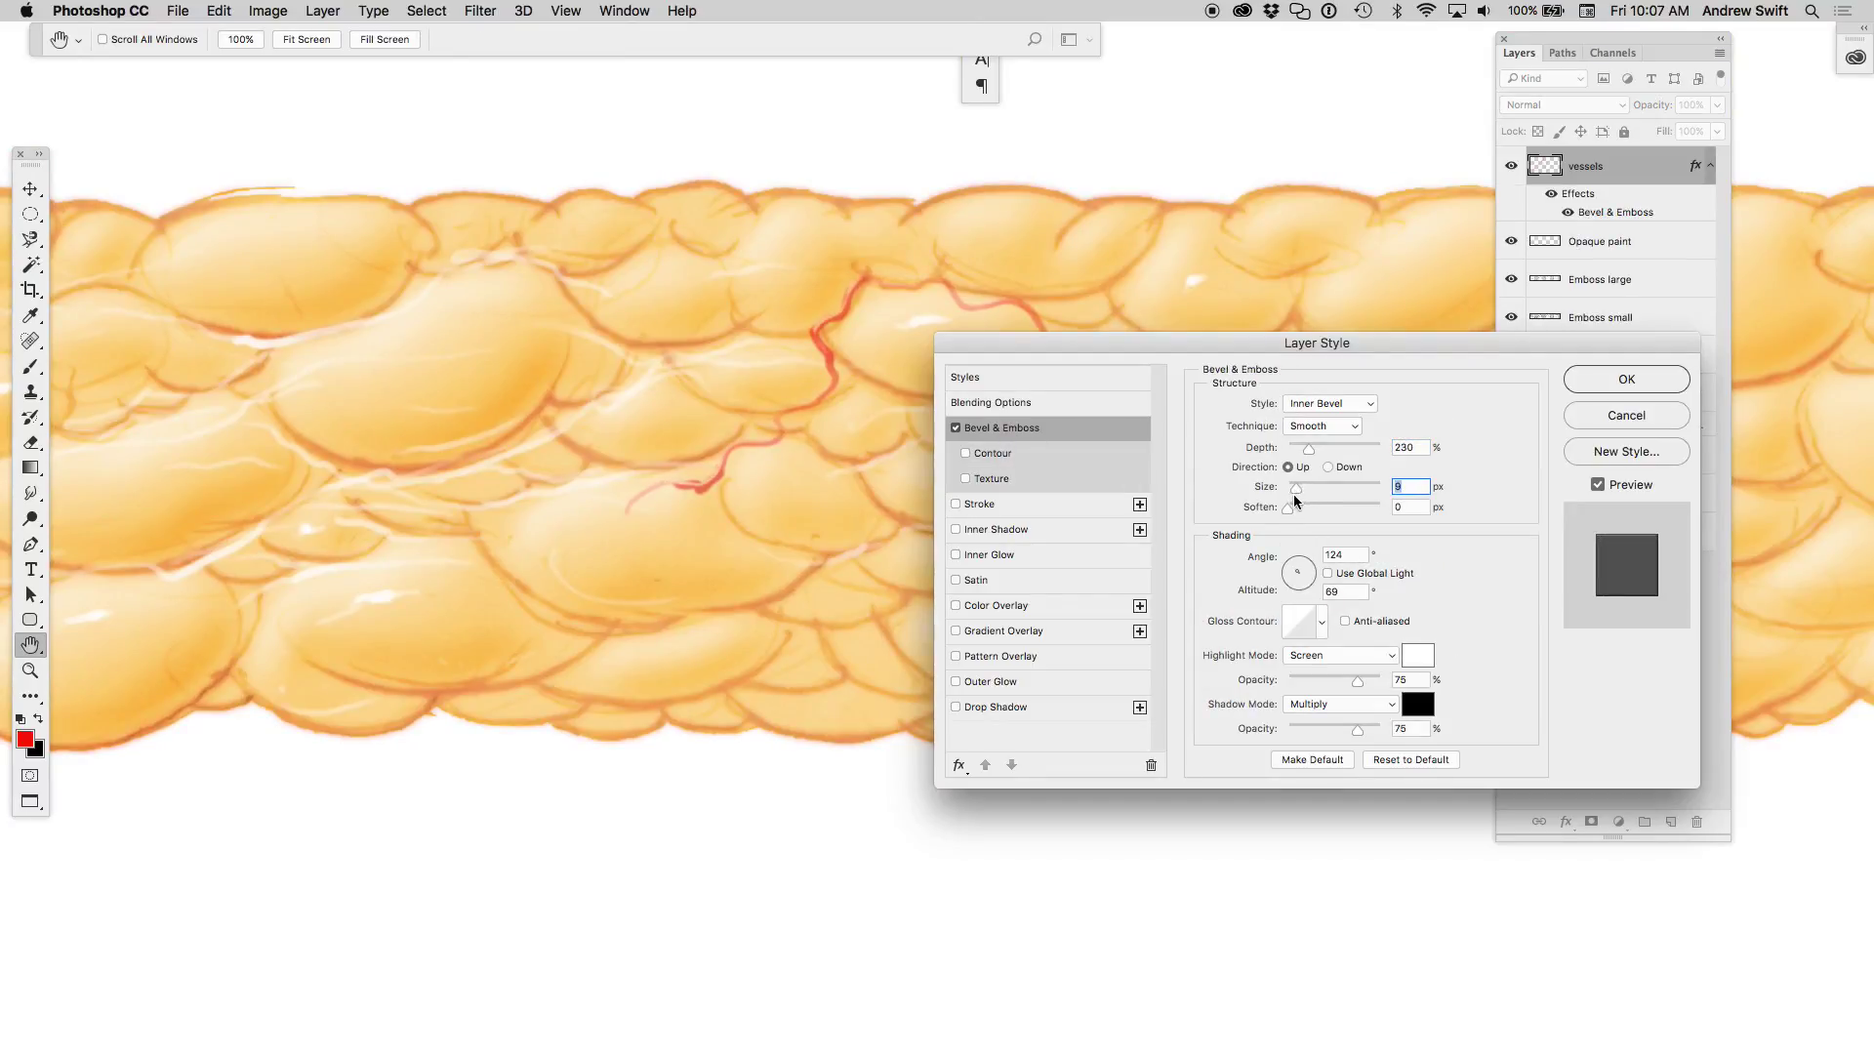
{"action": "mouse_move", "coordinate": [1308, 451]}
{"action": "left_mouse_down"}
{"action": "mouse_move", "coordinate": [1290, 494]}
{"action": "mouse_move", "coordinate": [1311, 449]}
{"action": "left_mouse_up"}
{"action": "left_click", "coordinate": [1626, 380]}
{"action": "left_click_drag", "start_coordinate": [791, 637], "coordinate": [894, 606]}
- Paint red vessels along a globule edge and over a globule bulge
{"action": "key", "text": "ctrl+z"}
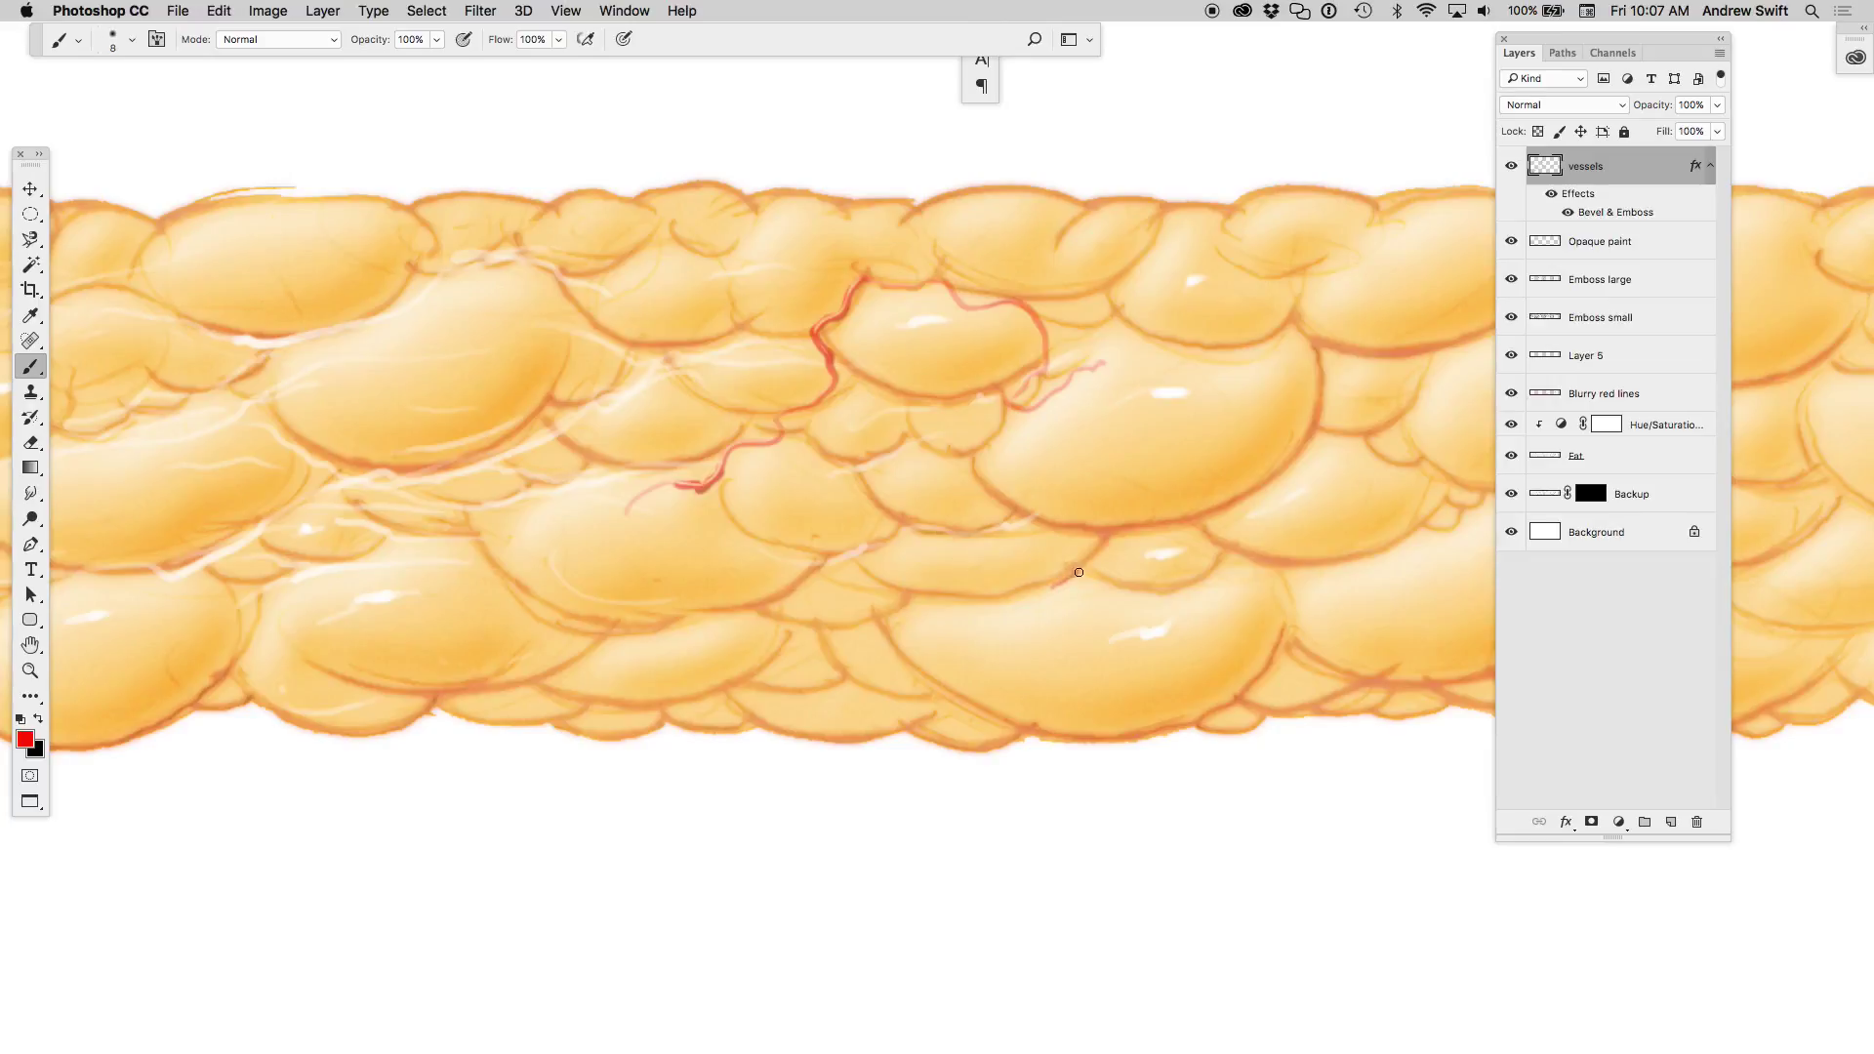
{"action": "left_click_drag", "start_coordinate": [1079, 572], "coordinate": [1150, 535]}
{"action": "left_click", "coordinate": [1300, 483], "text": "alt"}
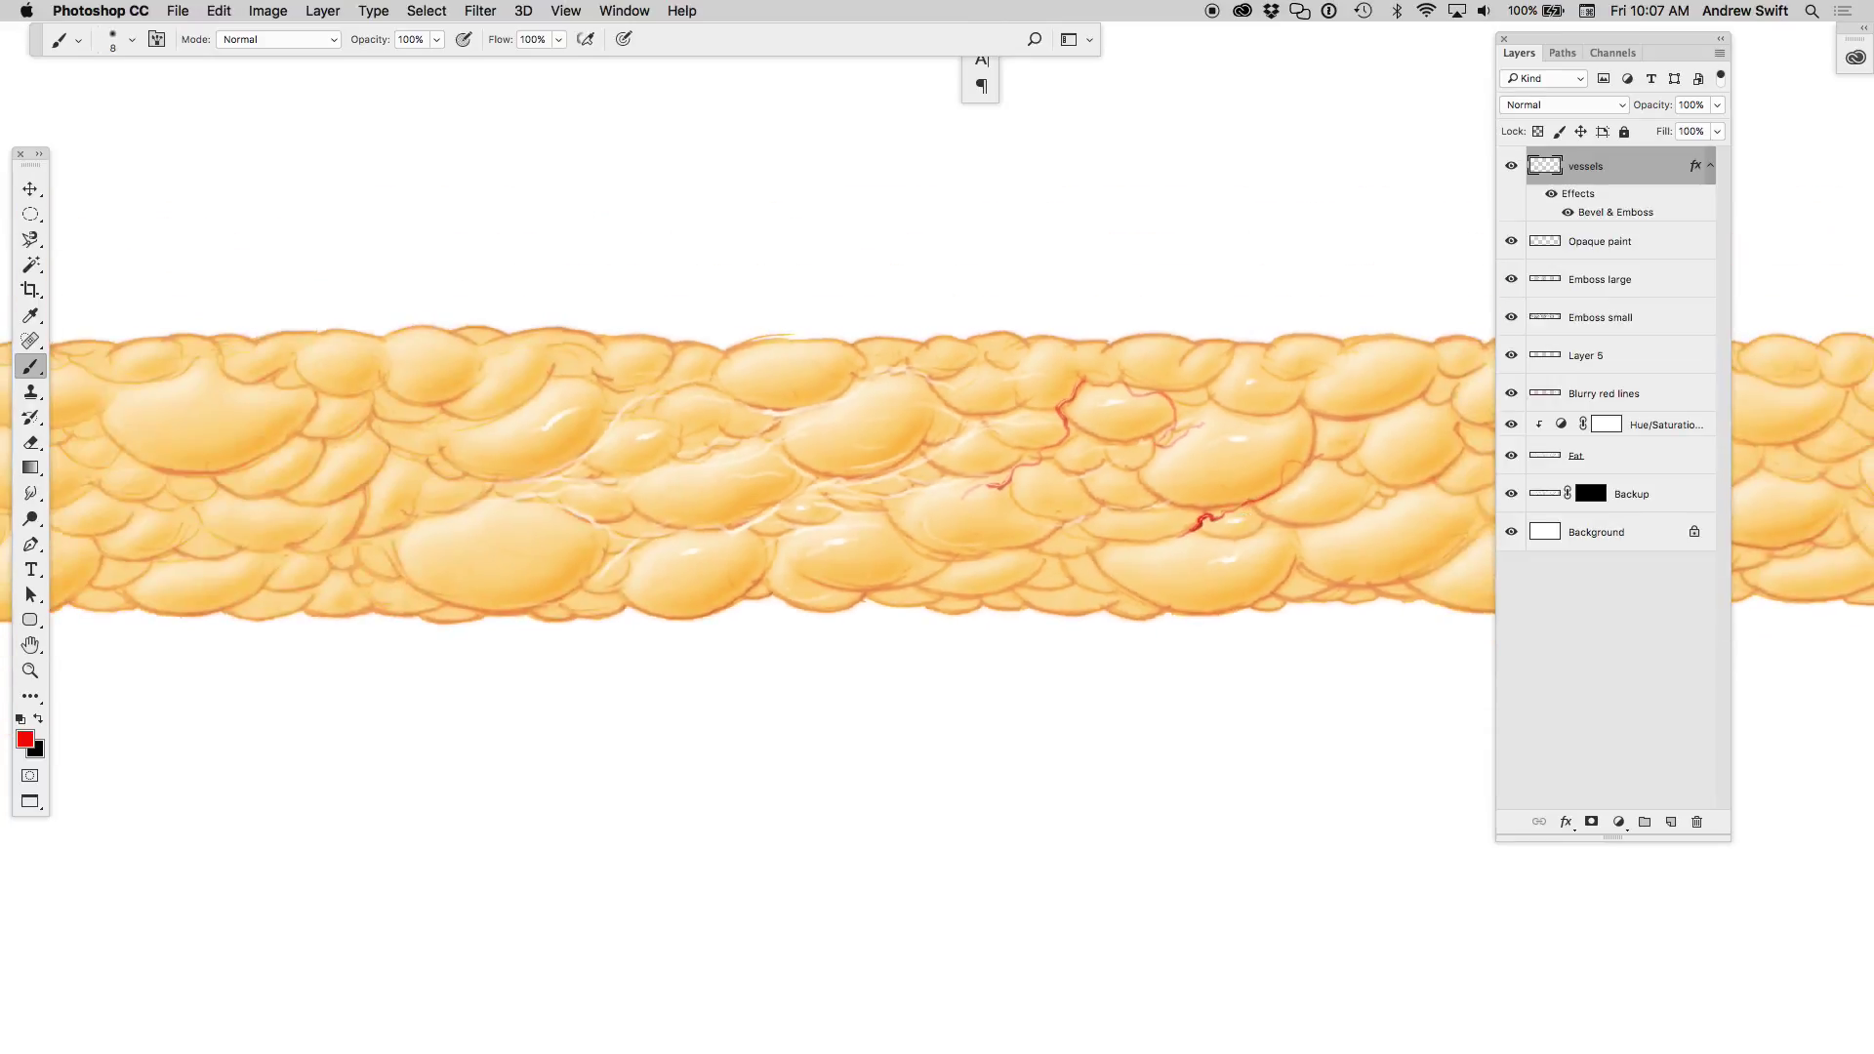
{"action": "left_click_drag", "start_coordinate": [1279, 544], "coordinate": [1025, 553]}
{"action": "scroll", "coordinate": [1075, 535], "scroll_direction": "up", "scroll_amount": 5}
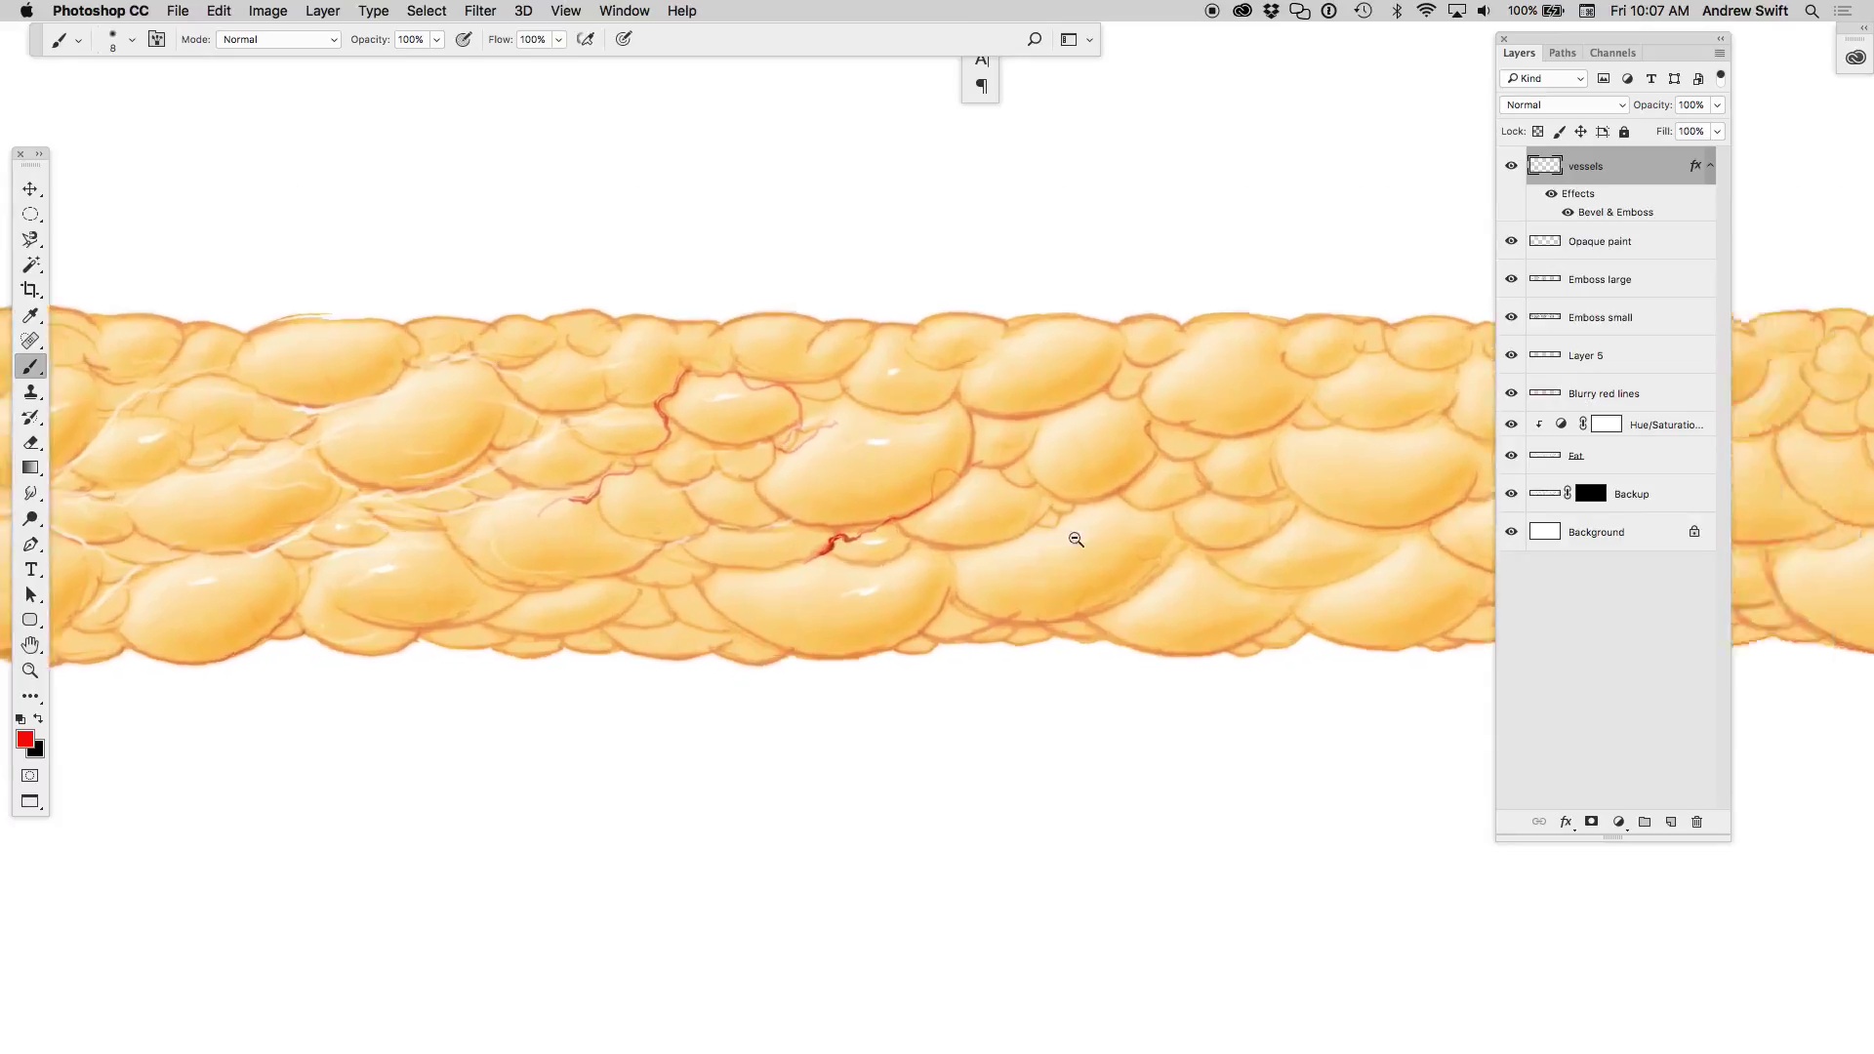
{"action": "mouse_move", "coordinate": [883, 574]}
{"action": "left_mouse_down"}
{"action": "mouse_move", "coordinate": [1020, 527]}
{"action": "mouse_move", "coordinate": [1045, 625]}
{"action": "mouse_move", "coordinate": [1189, 640]}
{"action": "mouse_move", "coordinate": [1293, 600]}
{"action": "mouse_move", "coordinate": [1289, 483]}
{"action": "mouse_move", "coordinate": [1232, 435]}
{"action": "mouse_move", "coordinate": [1287, 368]}
{"action": "mouse_move", "coordinate": [1264, 254]}
{"action": "mouse_move", "coordinate": [1366, 132]}
{"action": "mouse_move", "coordinate": [1421, 126]}
{"action": "left_mouse_up"}
{"action": "scroll", "coordinate": [1343, 429], "scroll_direction": "down", "scroll_amount": 5}
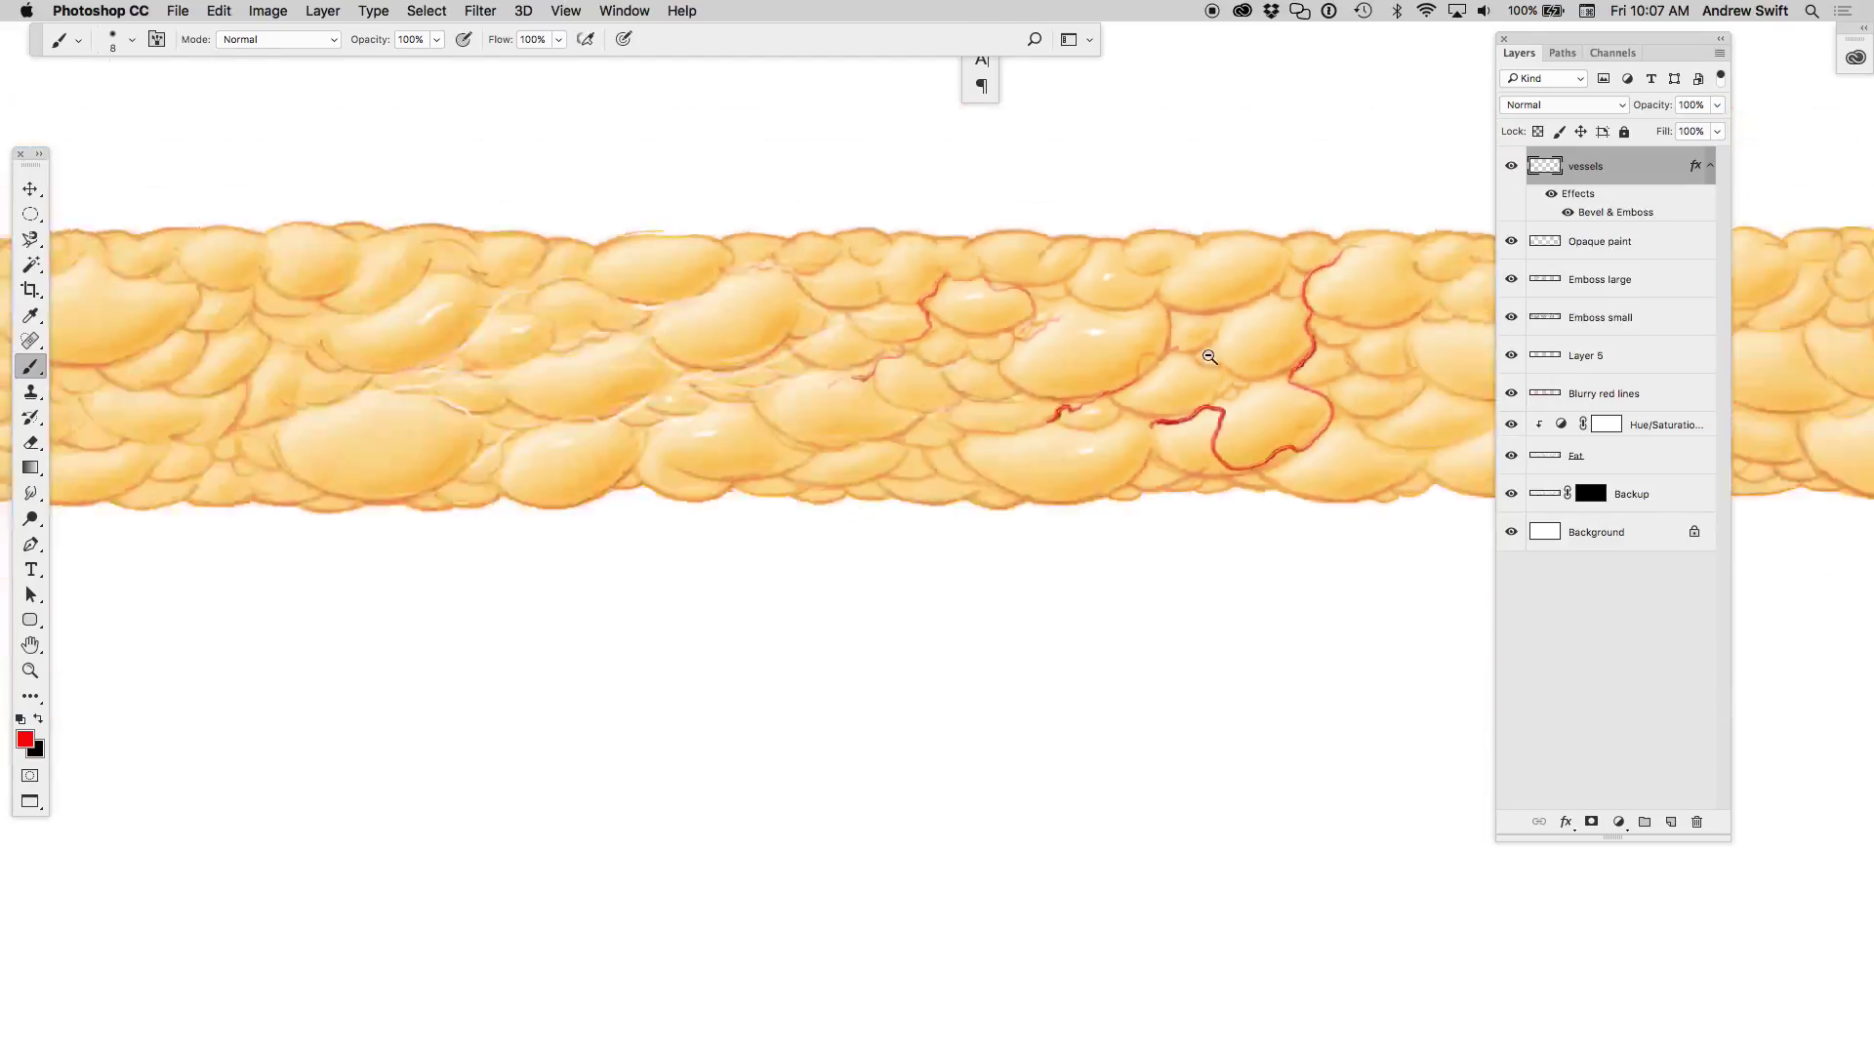
{"action": "scroll", "coordinate": [1344, 430], "scroll_direction": "up", "scroll_amount": 3}
{"action": "scroll", "coordinate": [740, 640], "scroll_direction": "up", "scroll_amount": 2}
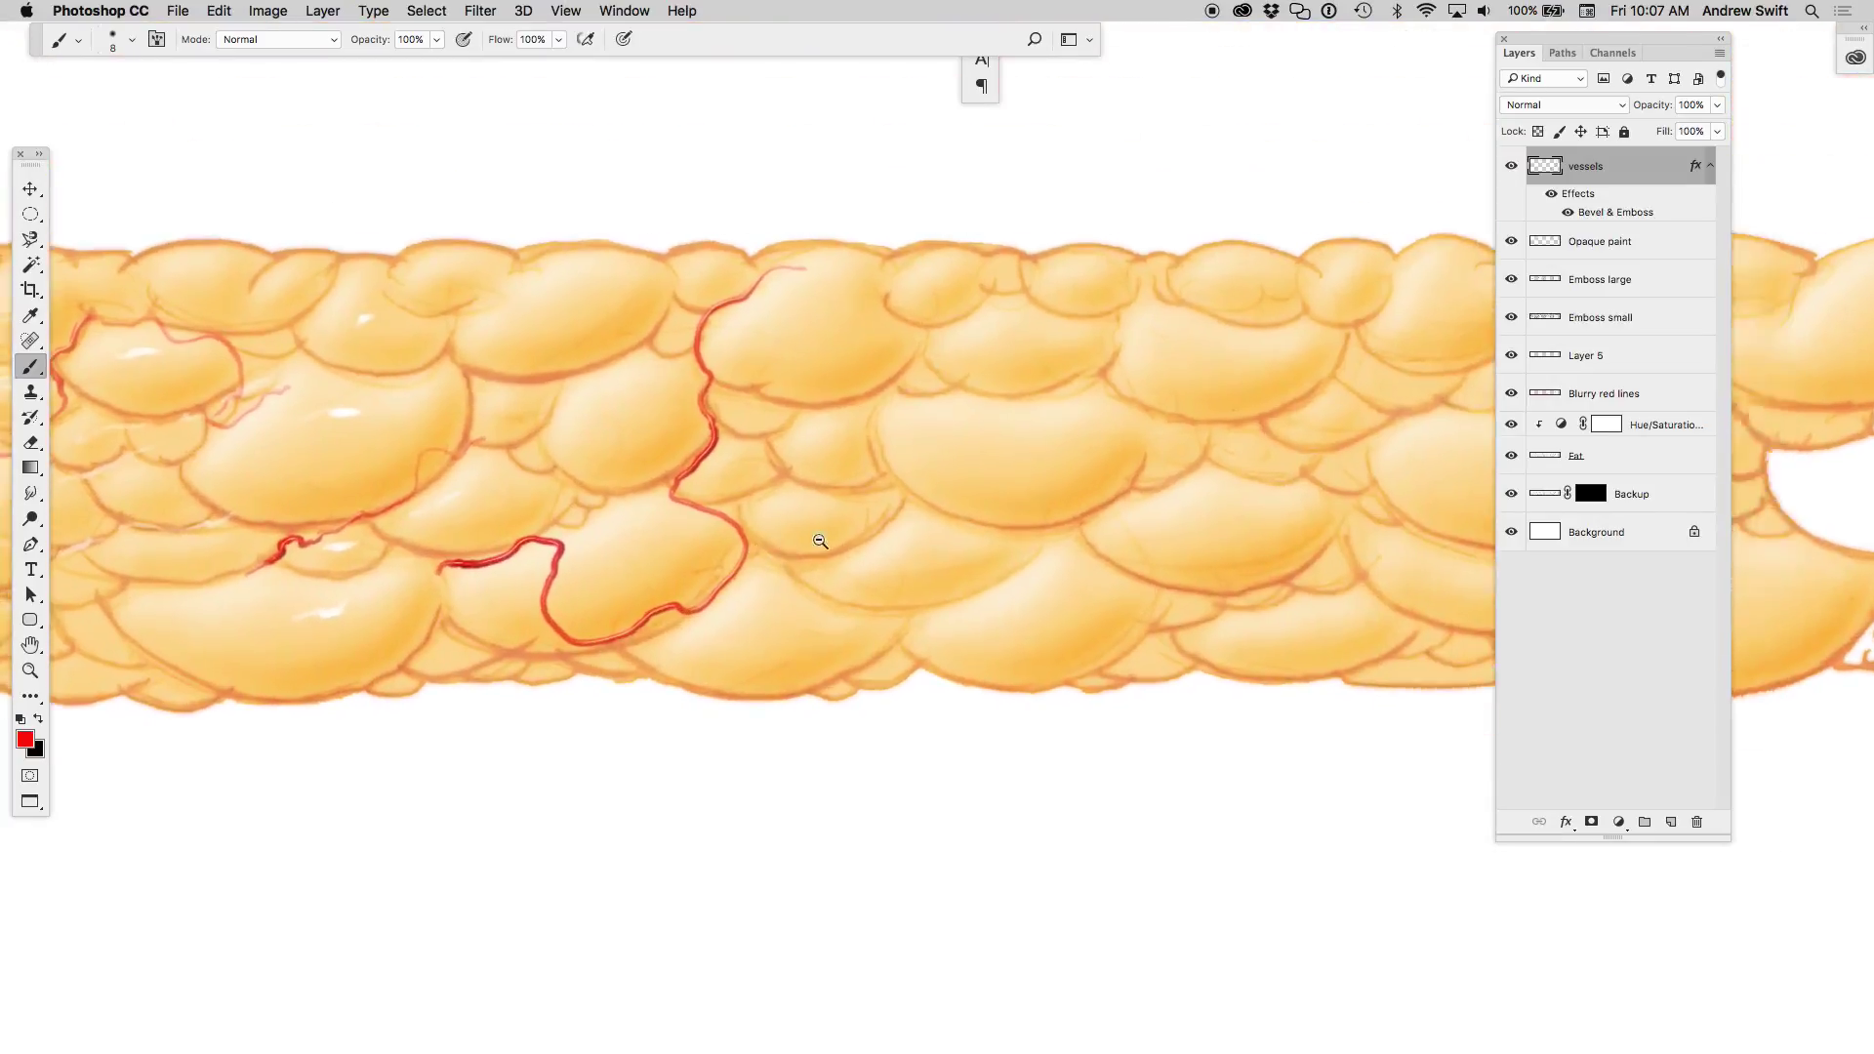
{"action": "scroll", "coordinate": [718, 558], "scroll_direction": "up", "scroll_amount": 3}
- Paint a long upward-winding vessel and a branch to the right, with panels hidden
{"action": "mouse_move", "coordinate": [718, 558]}
{"action": "left_mouse_down"}
{"action": "mouse_move", "coordinate": [723, 488]}
{"action": "mouse_move", "coordinate": [893, 346]}
{"action": "mouse_move", "coordinate": [1142, 312]}
{"action": "mouse_move", "coordinate": [1186, 94]}
{"action": "mouse_move", "coordinate": [1299, 78]}
{"action": "left_mouse_up"}
{"action": "scroll", "coordinate": [1220, 371], "scroll_direction": "down", "scroll_amount": 5}
{"action": "scroll", "coordinate": [971, 452], "scroll_direction": "up", "scroll_amount": 1}
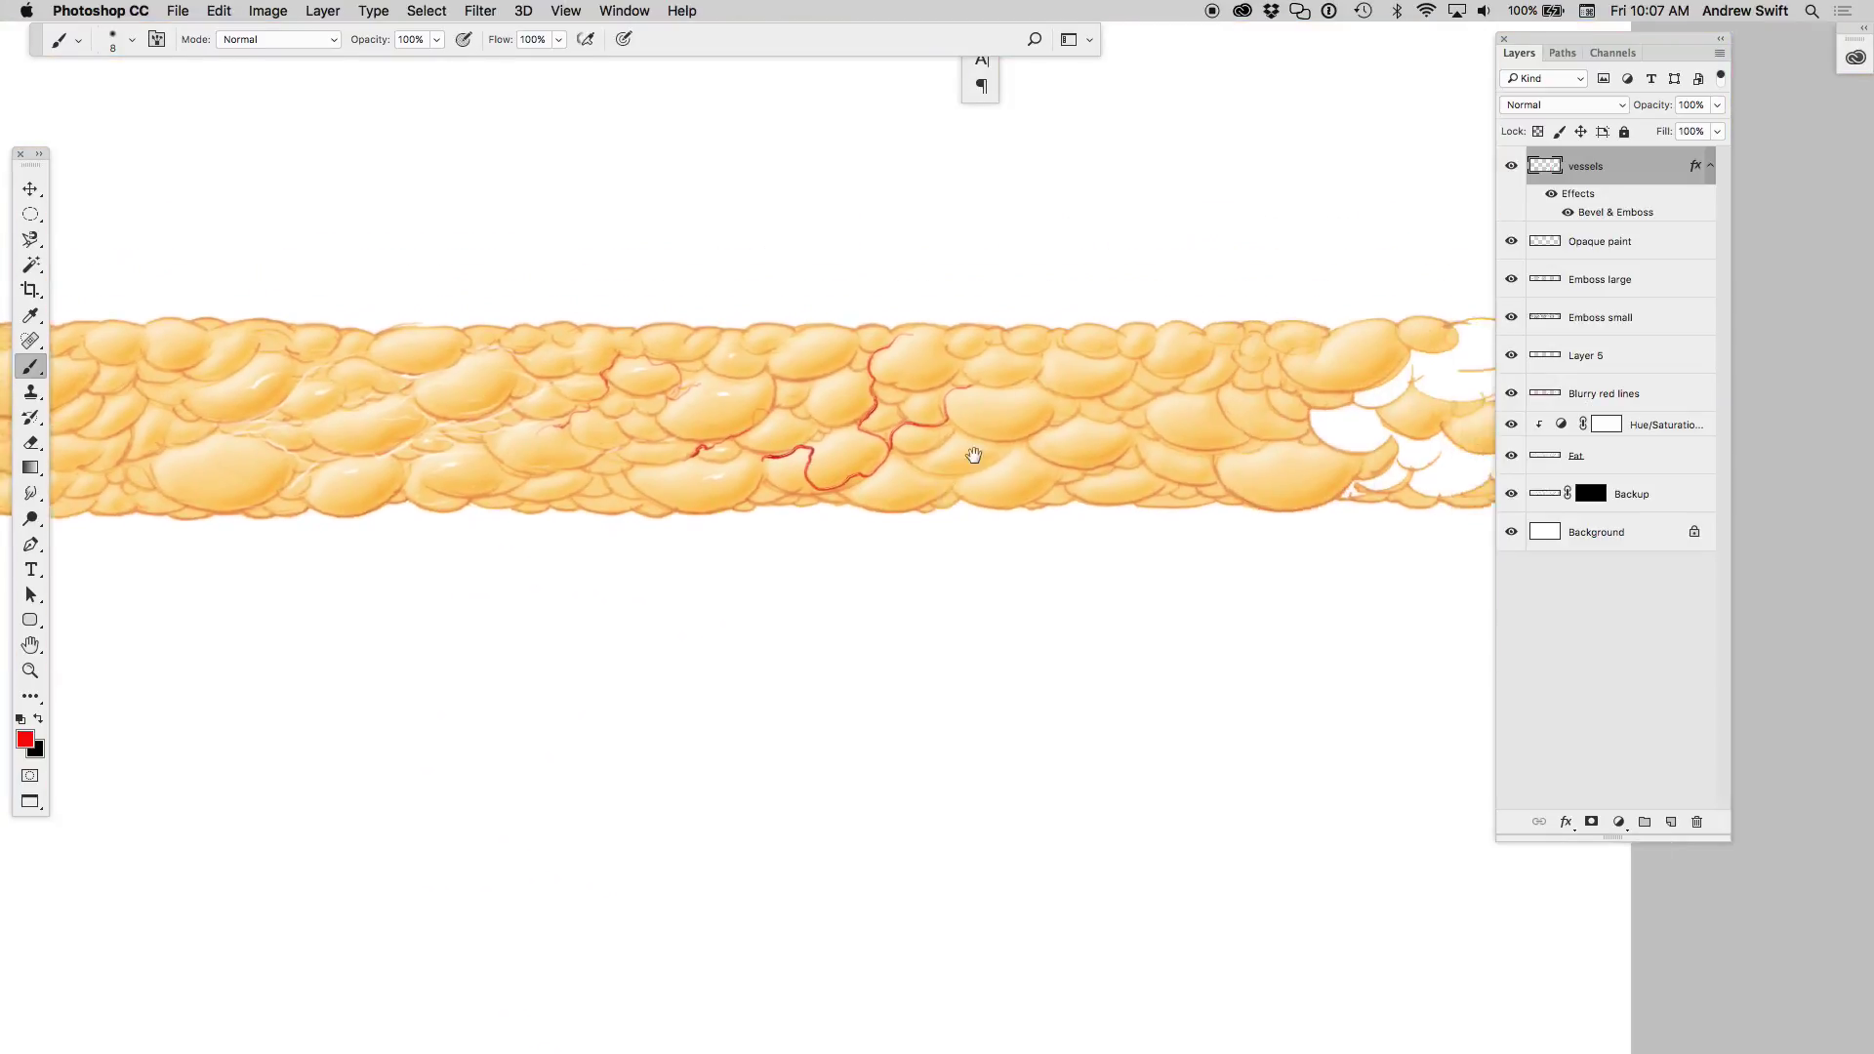
{"action": "scroll", "coordinate": [1038, 517], "scroll_direction": "up", "scroll_amount": 2}
{"action": "key", "text": "Tab"}
{"action": "scroll", "coordinate": [966, 547], "scroll_direction": "up", "scroll_amount": 3}
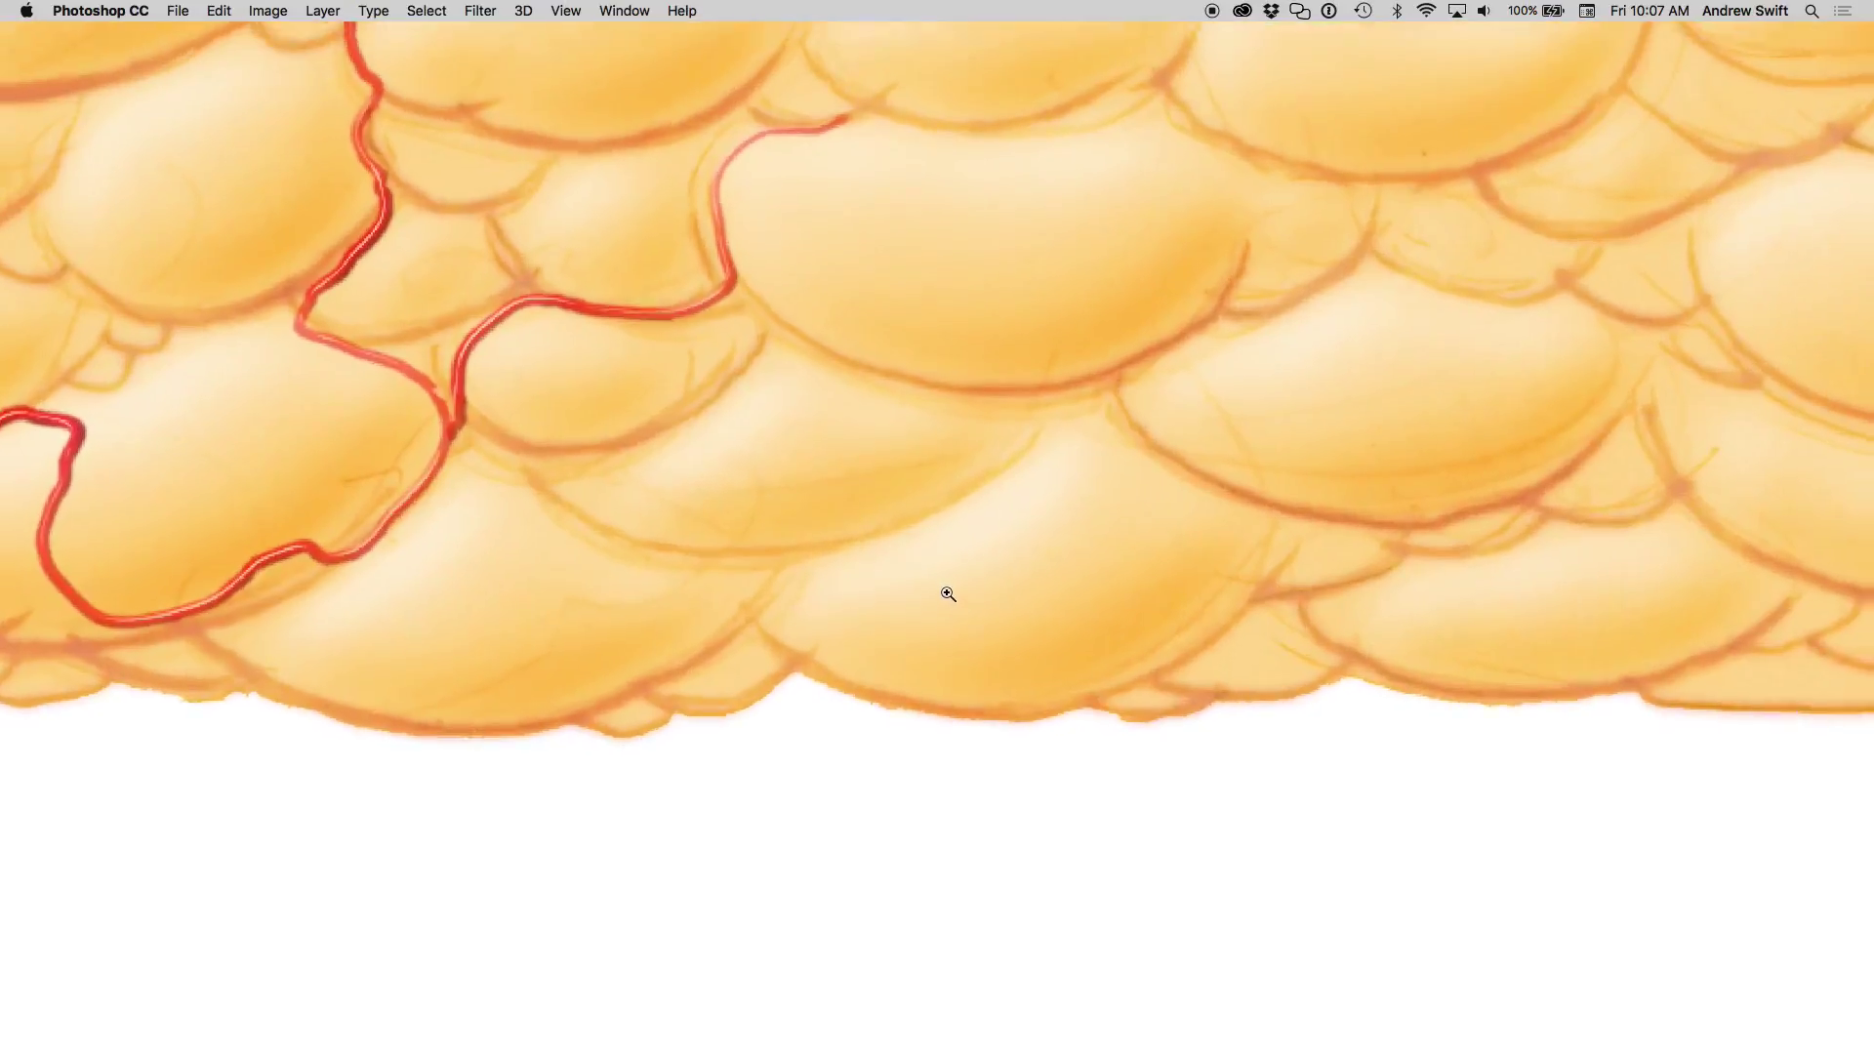
{"action": "scroll", "coordinate": [908, 615], "scroll_direction": "up", "scroll_amount": 1}
{"action": "left_click_drag", "start_coordinate": [890, 637], "coordinate": [889, 646]}
{"action": "mouse_move", "coordinate": [716, 336]}
{"action": "left_mouse_down"}
{"action": "mouse_move", "coordinate": [1171, 395]}
{"action": "mouse_move", "coordinate": [1279, 344]}
{"action": "mouse_move", "coordinate": [1285, 238]}
{"action": "mouse_move", "coordinate": [1226, 92]}
{"action": "mouse_move", "coordinate": [1510, 180]}
{"action": "mouse_move", "coordinate": [1738, 157]}
{"action": "left_mouse_up"}
{"action": "scroll", "coordinate": [1577, 355], "scroll_direction": "down", "scroll_amount": 3}
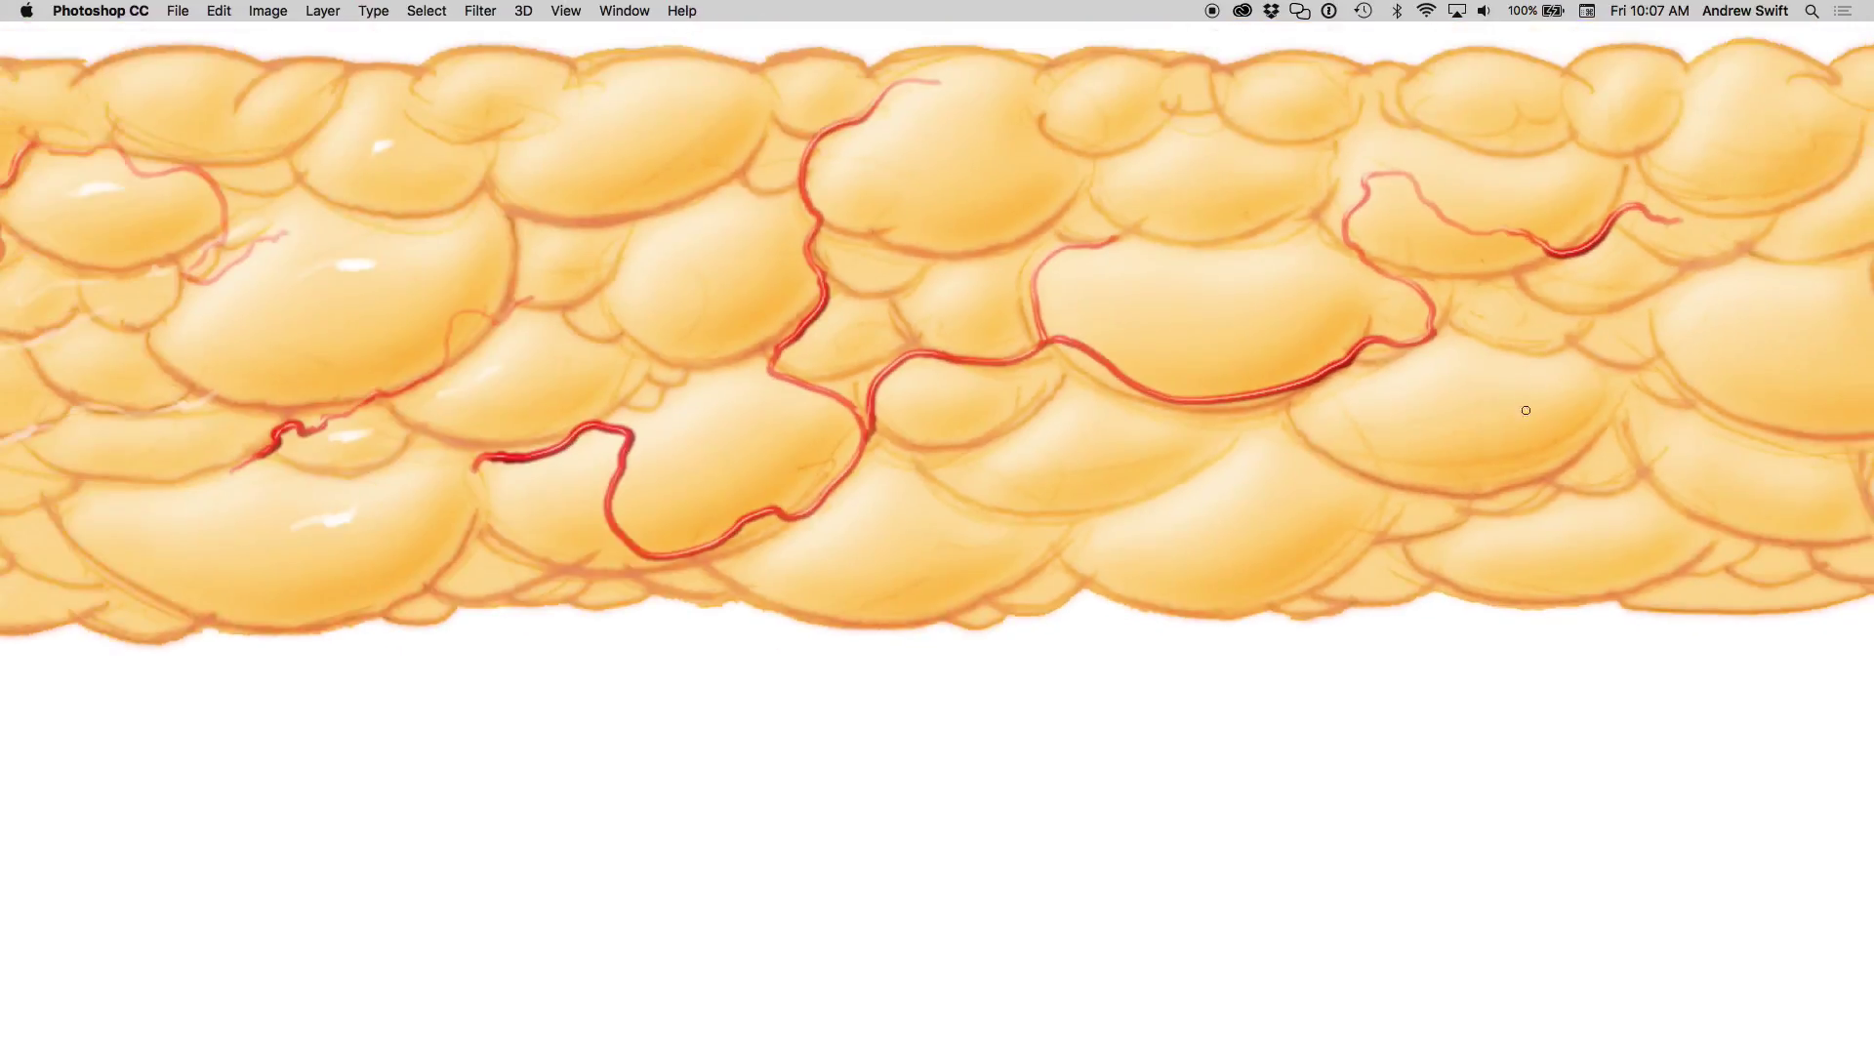
{"action": "left_click", "coordinate": [1265, 537], "text": "alt"}
{"action": "left_click", "coordinate": [1232, 635], "text": "alt"}
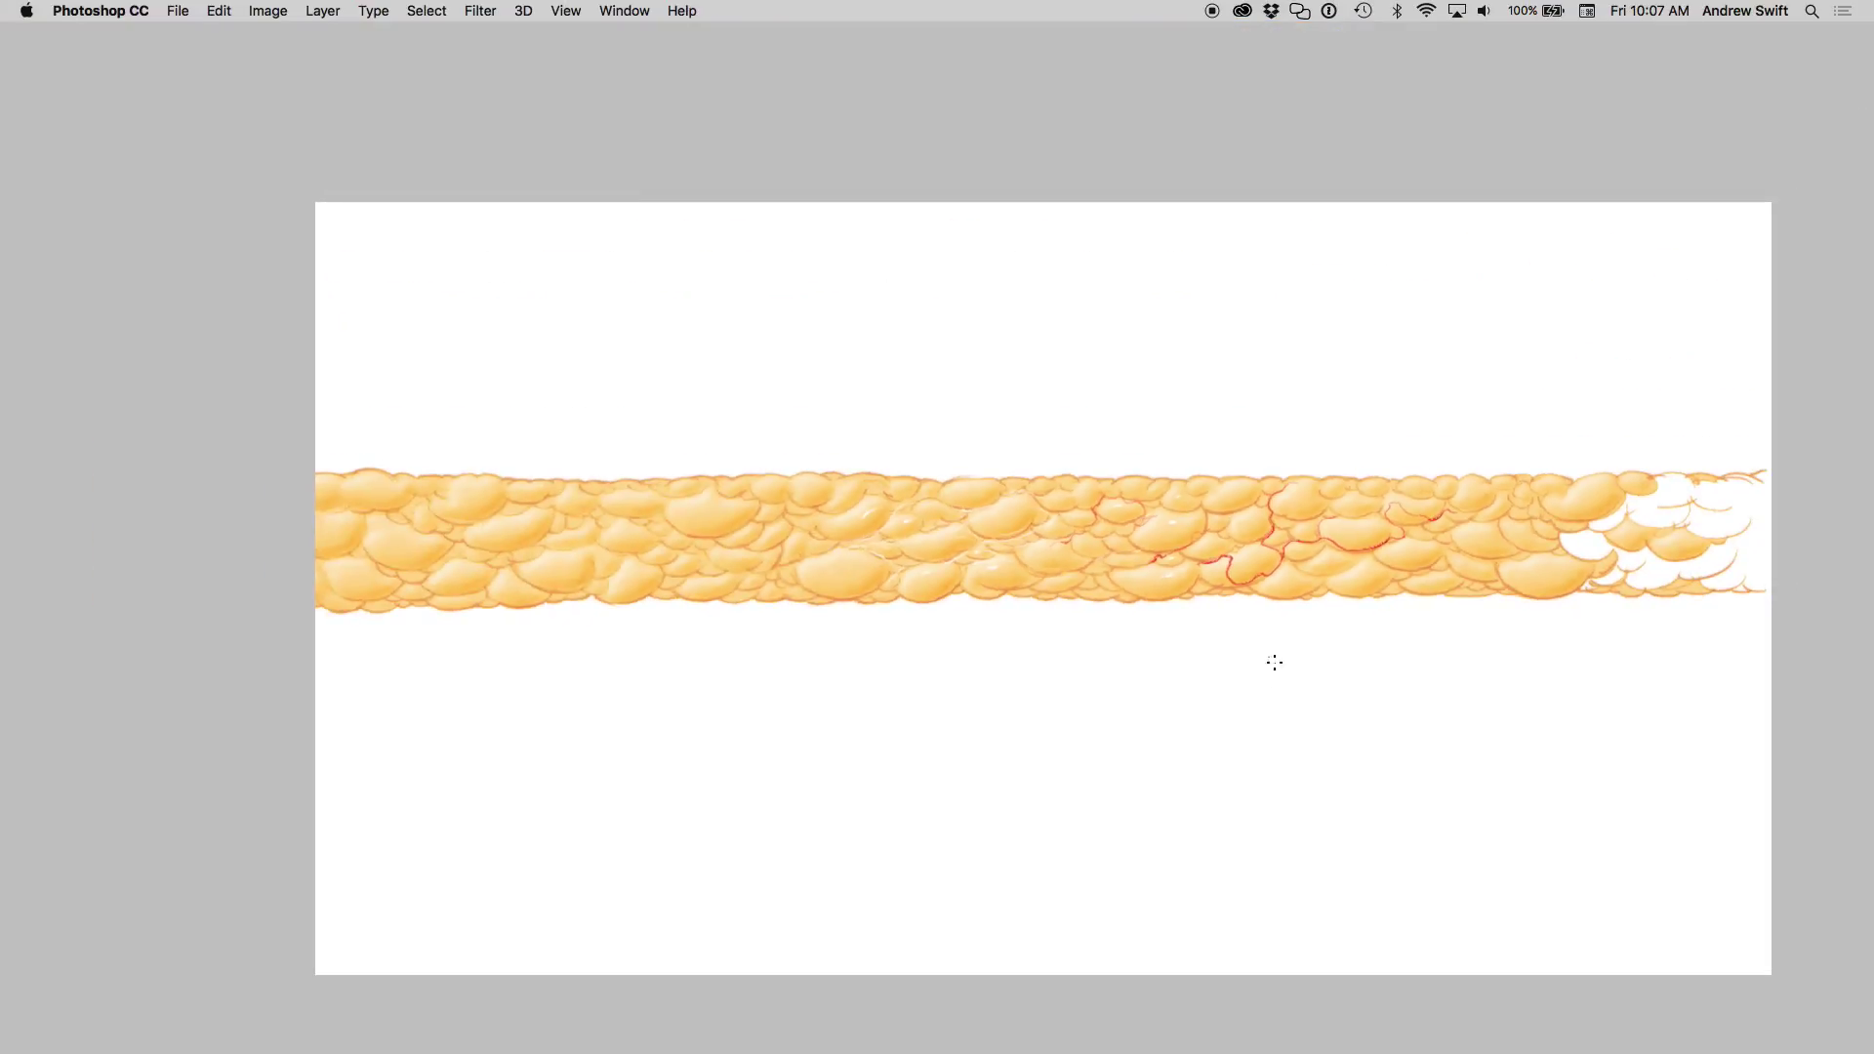
- Paint red vessels winding left across the globules and rising from the lower left
{"action": "scroll", "coordinate": [1277, 597], "scroll_direction": "up", "scroll_amount": 3}
{"action": "scroll", "coordinate": [1109, 548], "scroll_direction": "up", "scroll_amount": 2}
{"action": "scroll", "coordinate": [1200, 636], "scroll_direction": "up", "scroll_amount": 1}
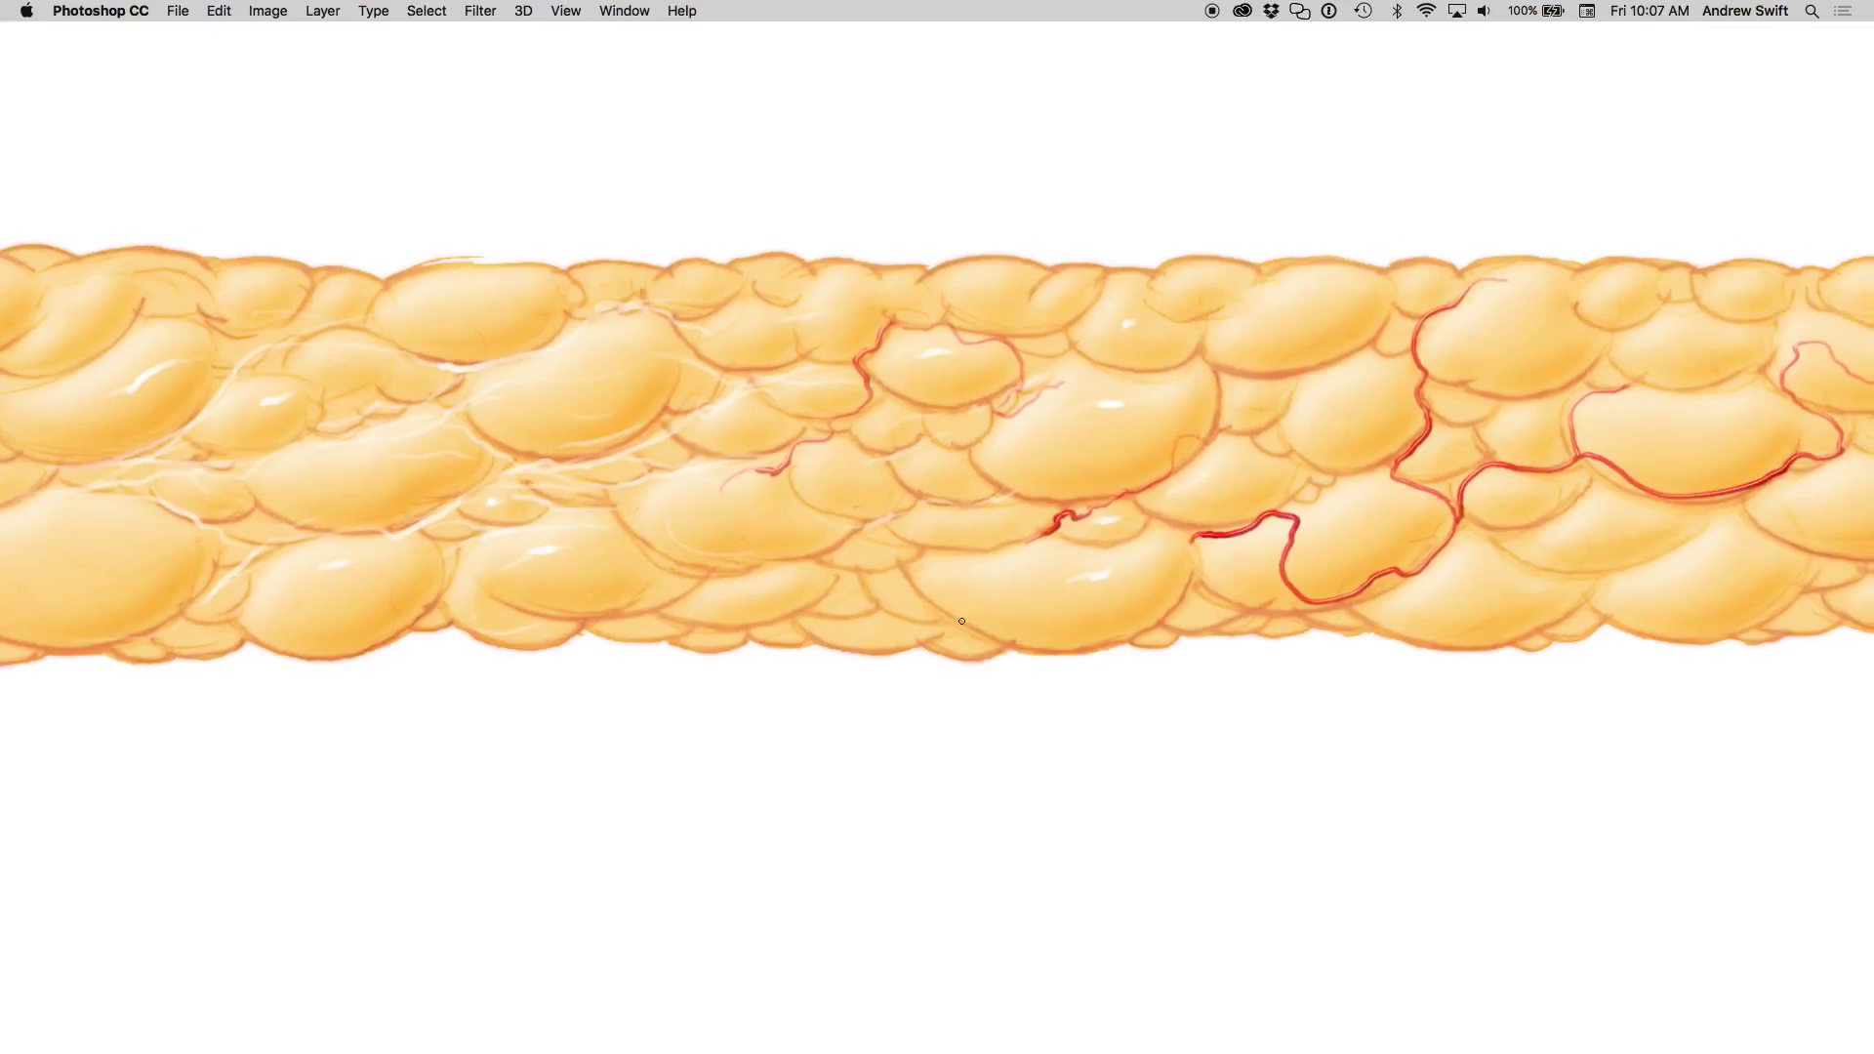
{"action": "mouse_move", "coordinate": [964, 615]}
{"action": "left_mouse_down"}
{"action": "mouse_move", "coordinate": [864, 576]}
{"action": "mouse_move", "coordinate": [737, 621]}
{"action": "mouse_move", "coordinate": [580, 505]}
{"action": "mouse_move", "coordinate": [360, 531]}
{"action": "mouse_move", "coordinate": [293, 457]}
{"action": "mouse_move", "coordinate": [321, 408]}
{"action": "mouse_move", "coordinate": [250, 376]}
{"action": "mouse_move", "coordinate": [185, 437]}
{"action": "mouse_move", "coordinate": [95, 470]}
{"action": "left_mouse_up"}
{"action": "left_click", "coordinate": [520, 554]}
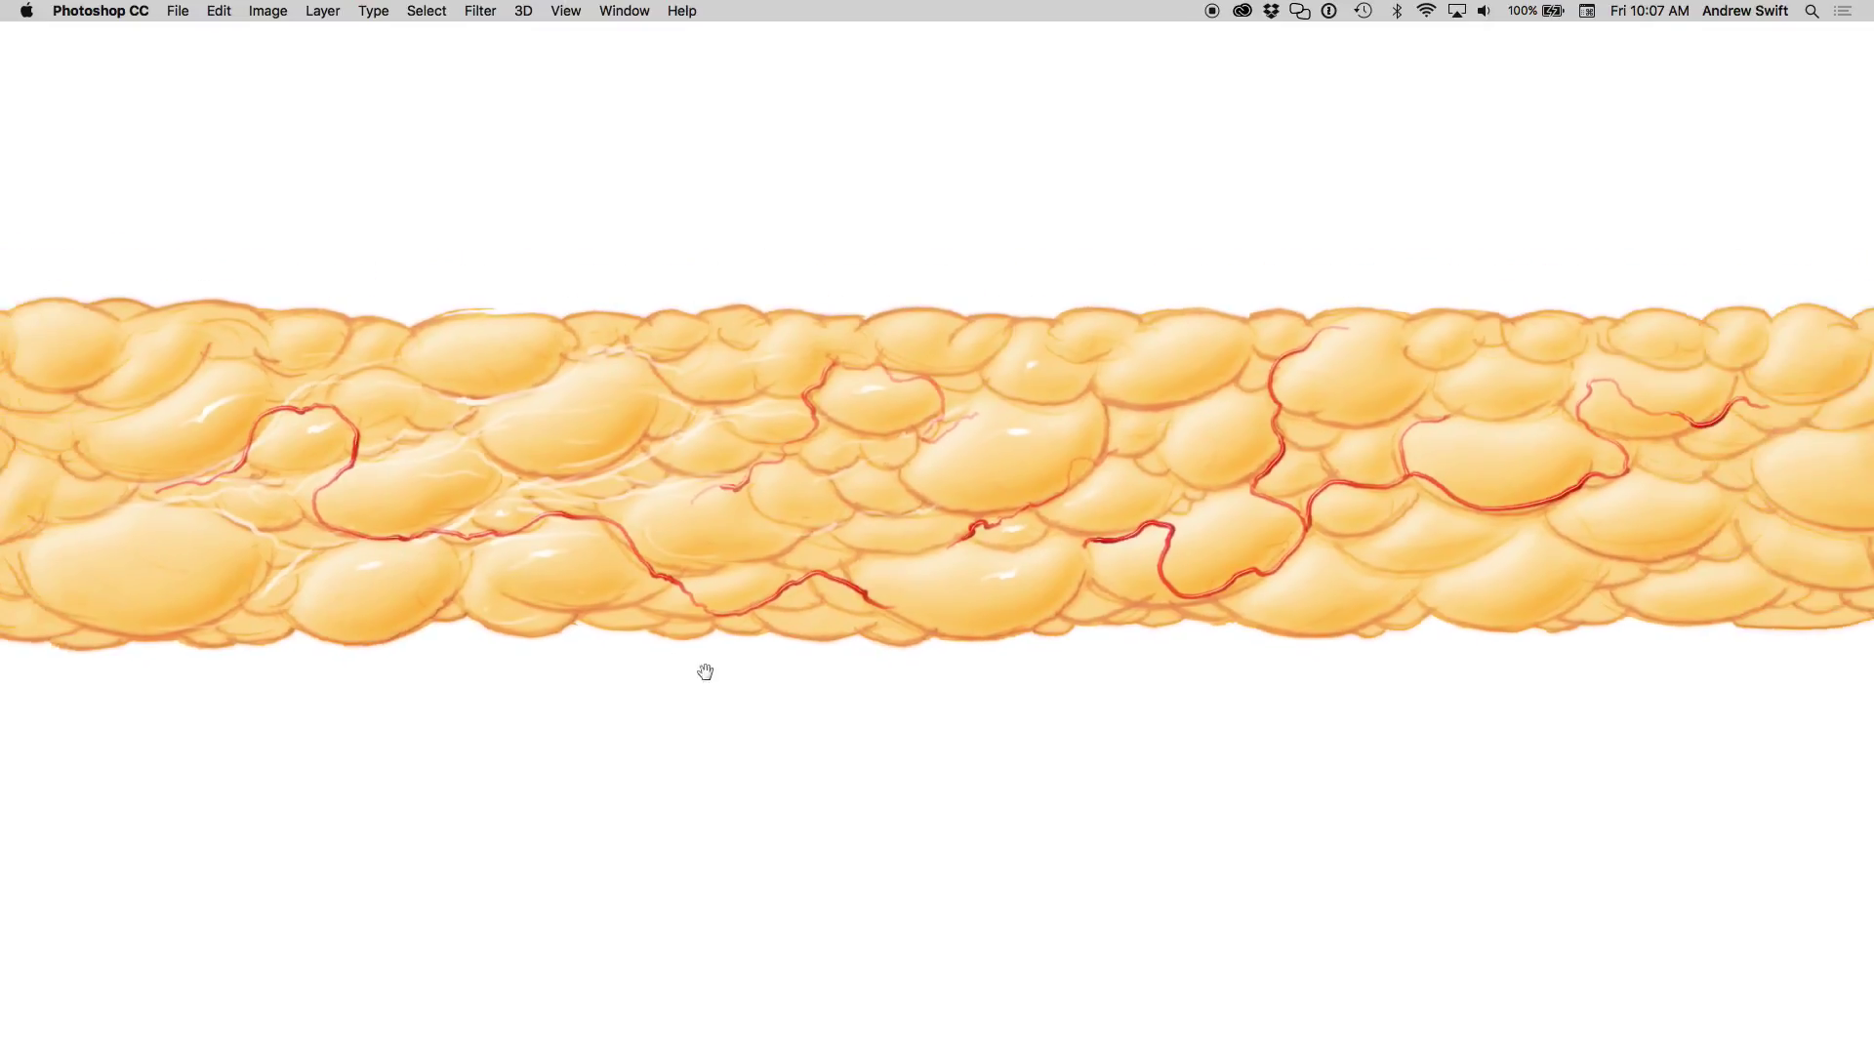
{"action": "left_click", "coordinate": [702, 670]}
{"action": "left_click_drag", "start_coordinate": [1002, 719], "coordinate": [1023, 713]}
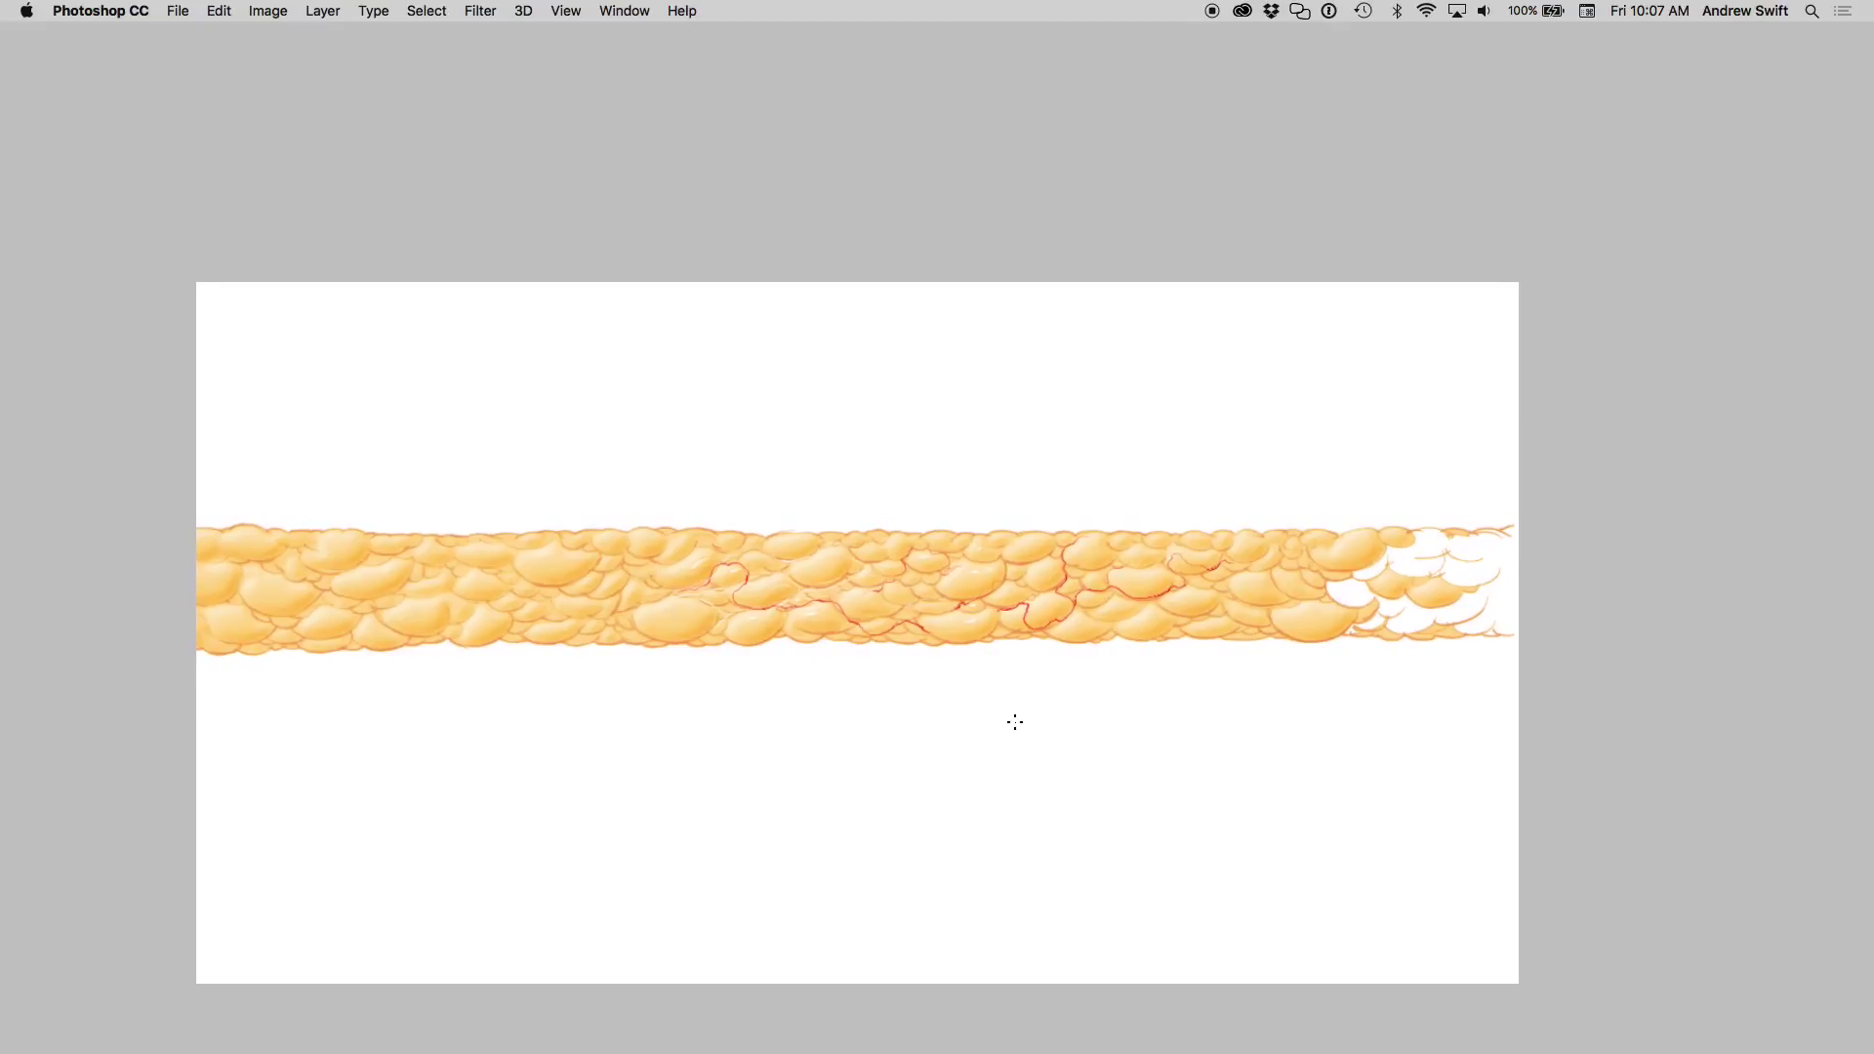
{"action": "left_click", "coordinate": [804, 669]}
{"action": "left_click", "coordinate": [1075, 682]}
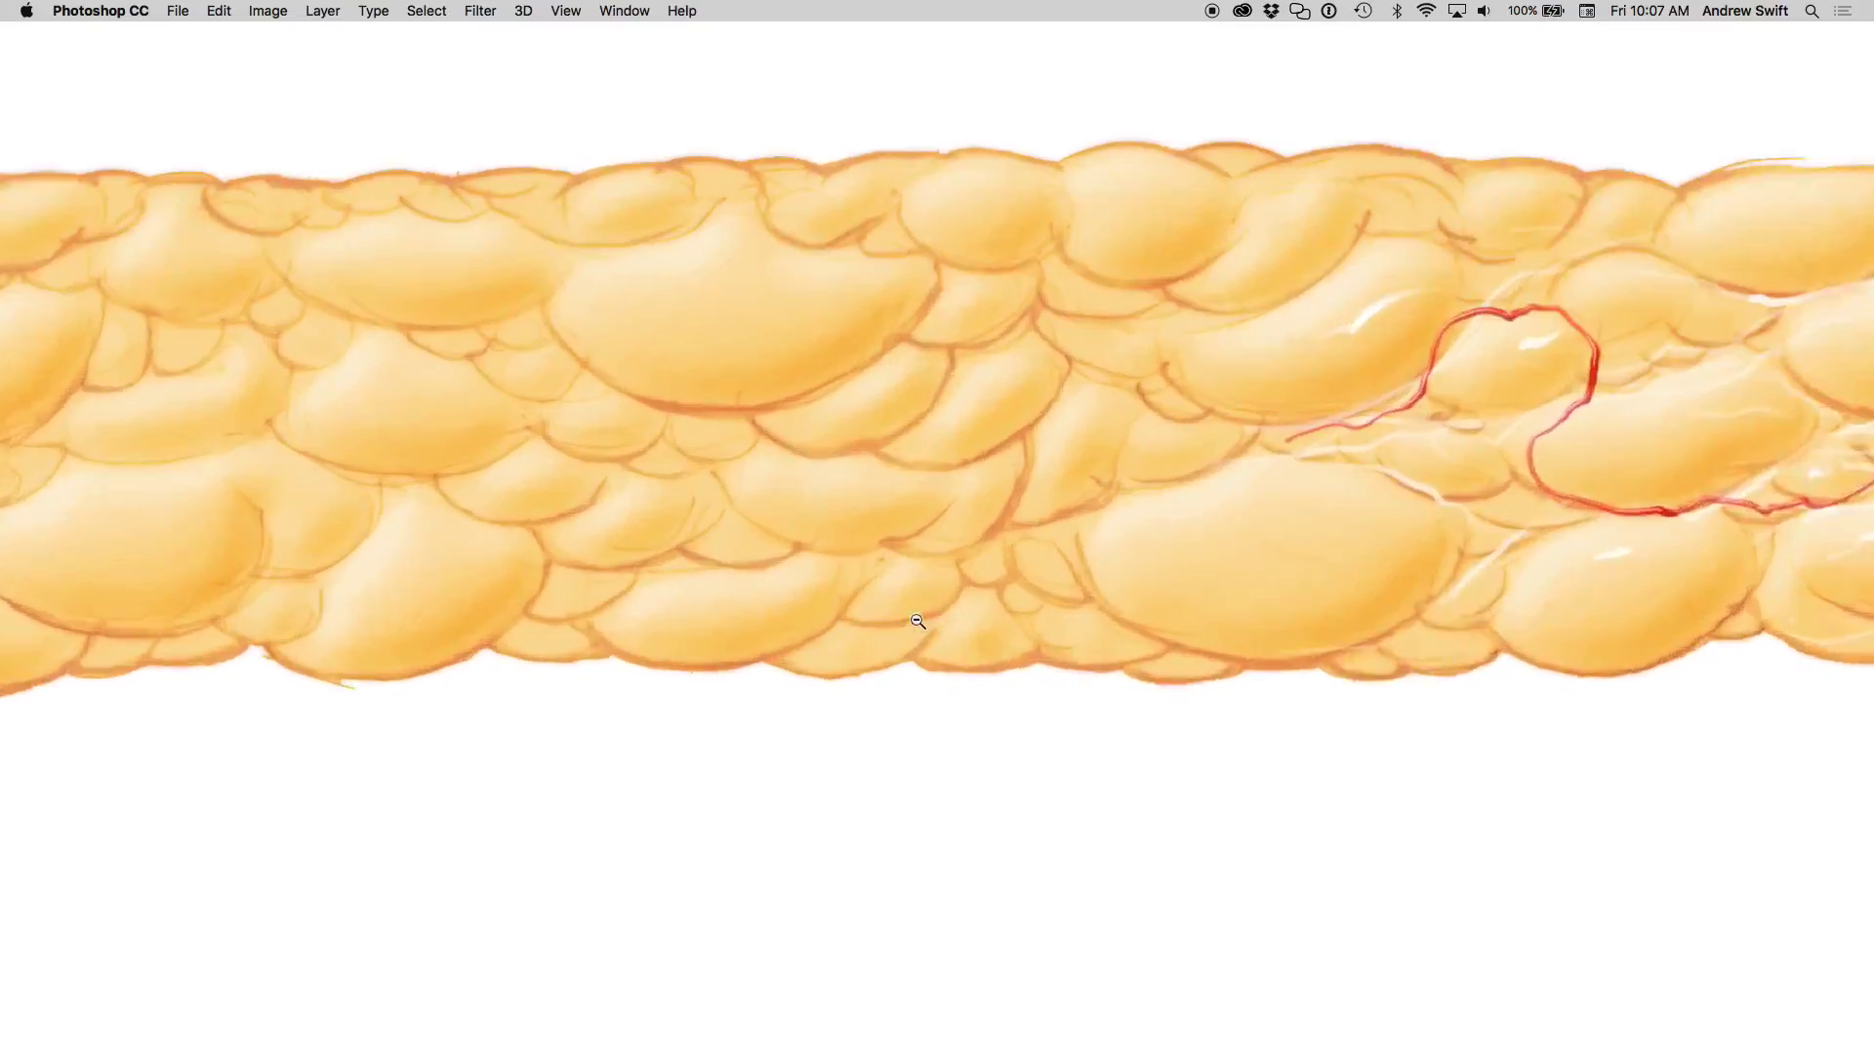
{"action": "left_click", "coordinate": [1026, 724]}
{"action": "mouse_move", "coordinate": [552, 633]}
{"action": "left_mouse_down"}
{"action": "mouse_move", "coordinate": [794, 556]}
{"action": "mouse_move", "coordinate": [837, 460]}
{"action": "mouse_move", "coordinate": [974, 448]}
{"action": "mouse_move", "coordinate": [1010, 312]}
{"action": "mouse_move", "coordinate": [861, 131]}
{"action": "mouse_move", "coordinate": [1080, 112]}
{"action": "left_mouse_up"}
- Add a looping vessel, a long leftward vessel with extension, and short branching strokes
{"action": "mouse_move", "coordinate": [1029, 385]}
{"action": "left_mouse_down"}
{"action": "mouse_move", "coordinate": [1165, 276]}
{"action": "mouse_move", "coordinate": [1186, 332]}
{"action": "mouse_move", "coordinate": [1144, 552]}
{"action": "mouse_move", "coordinate": [1095, 571]}
{"action": "mouse_move", "coordinate": [1079, 625]}
{"action": "mouse_move", "coordinate": [990, 665]}
{"action": "mouse_move", "coordinate": [899, 673]}
{"action": "mouse_move", "coordinate": [1175, 732]}
{"action": "left_mouse_up"}
{"action": "mouse_move", "coordinate": [803, 543]}
{"action": "left_mouse_down"}
{"action": "mouse_move", "coordinate": [400, 508]}
{"action": "mouse_move", "coordinate": [227, 610]}
{"action": "mouse_move", "coordinate": [187, 683]}
{"action": "mouse_move", "coordinate": [109, 705]}
{"action": "mouse_move", "coordinate": [244, 742]}
{"action": "left_mouse_up"}
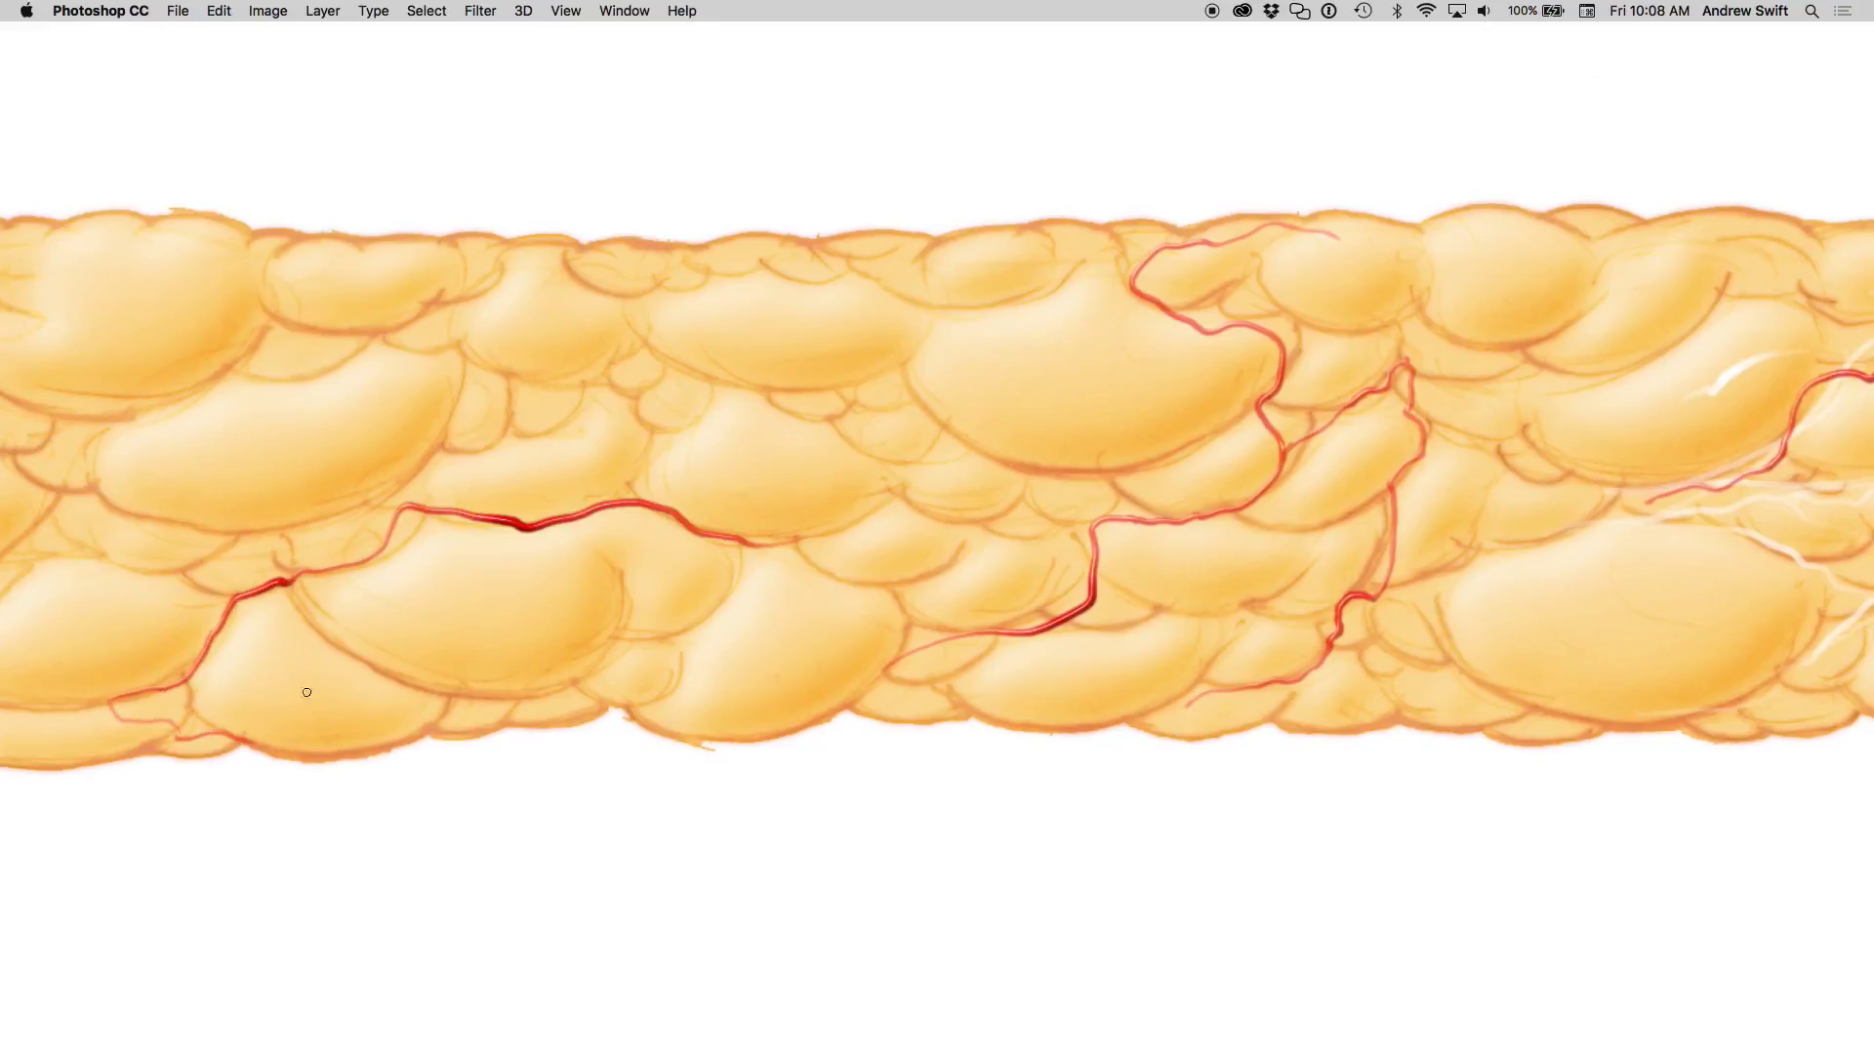
{"action": "mouse_move", "coordinate": [302, 681]}
{"action": "left_mouse_down"}
{"action": "mouse_move", "coordinate": [765, 674]}
{"action": "mouse_move", "coordinate": [728, 580]}
{"action": "mouse_move", "coordinate": [599, 598]}
{"action": "mouse_move", "coordinate": [429, 576]}
{"action": "mouse_move", "coordinate": [238, 652]}
{"action": "mouse_move", "coordinate": [184, 495]}
{"action": "mouse_move", "coordinate": [86, 444]}
{"action": "mouse_move", "coordinate": [211, 391]}
{"action": "mouse_move", "coordinate": [167, 331]}
{"action": "mouse_move", "coordinate": [314, 351]}
{"action": "left_mouse_up"}
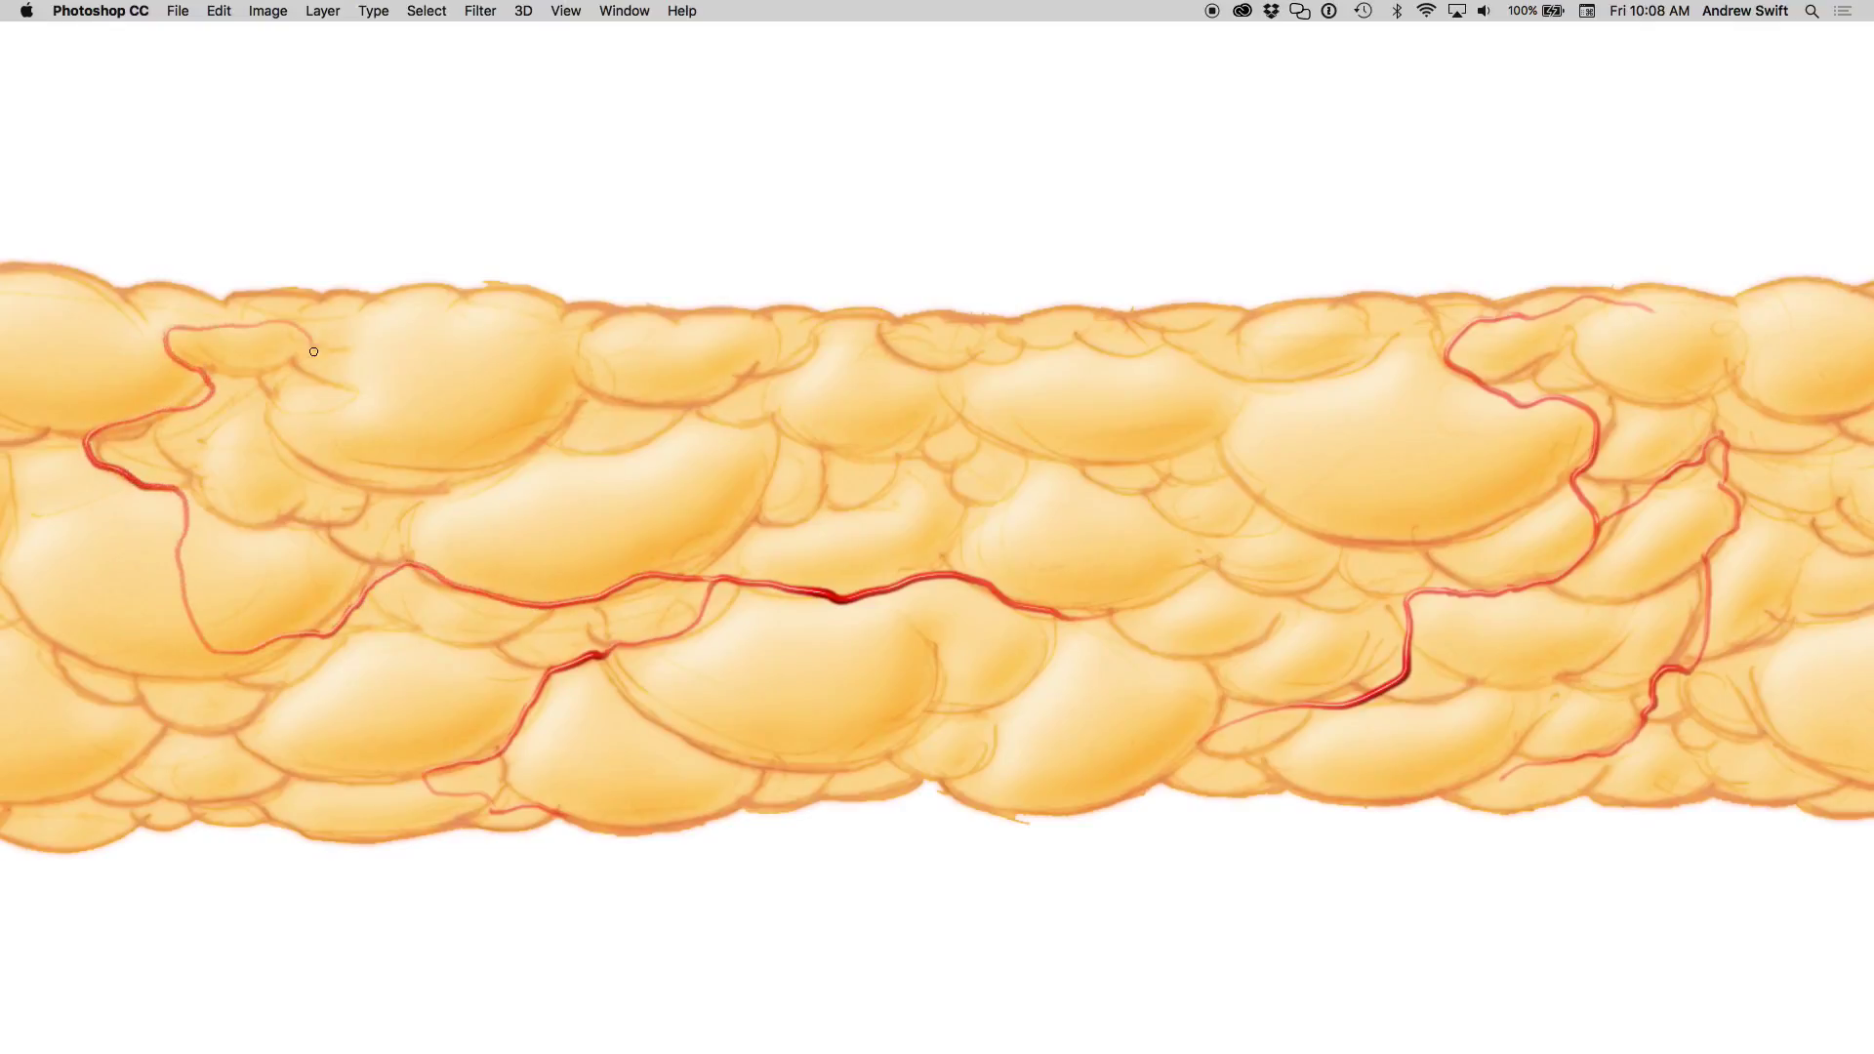
{"action": "left_click_drag", "start_coordinate": [701, 560], "coordinate": [1273, 551]}
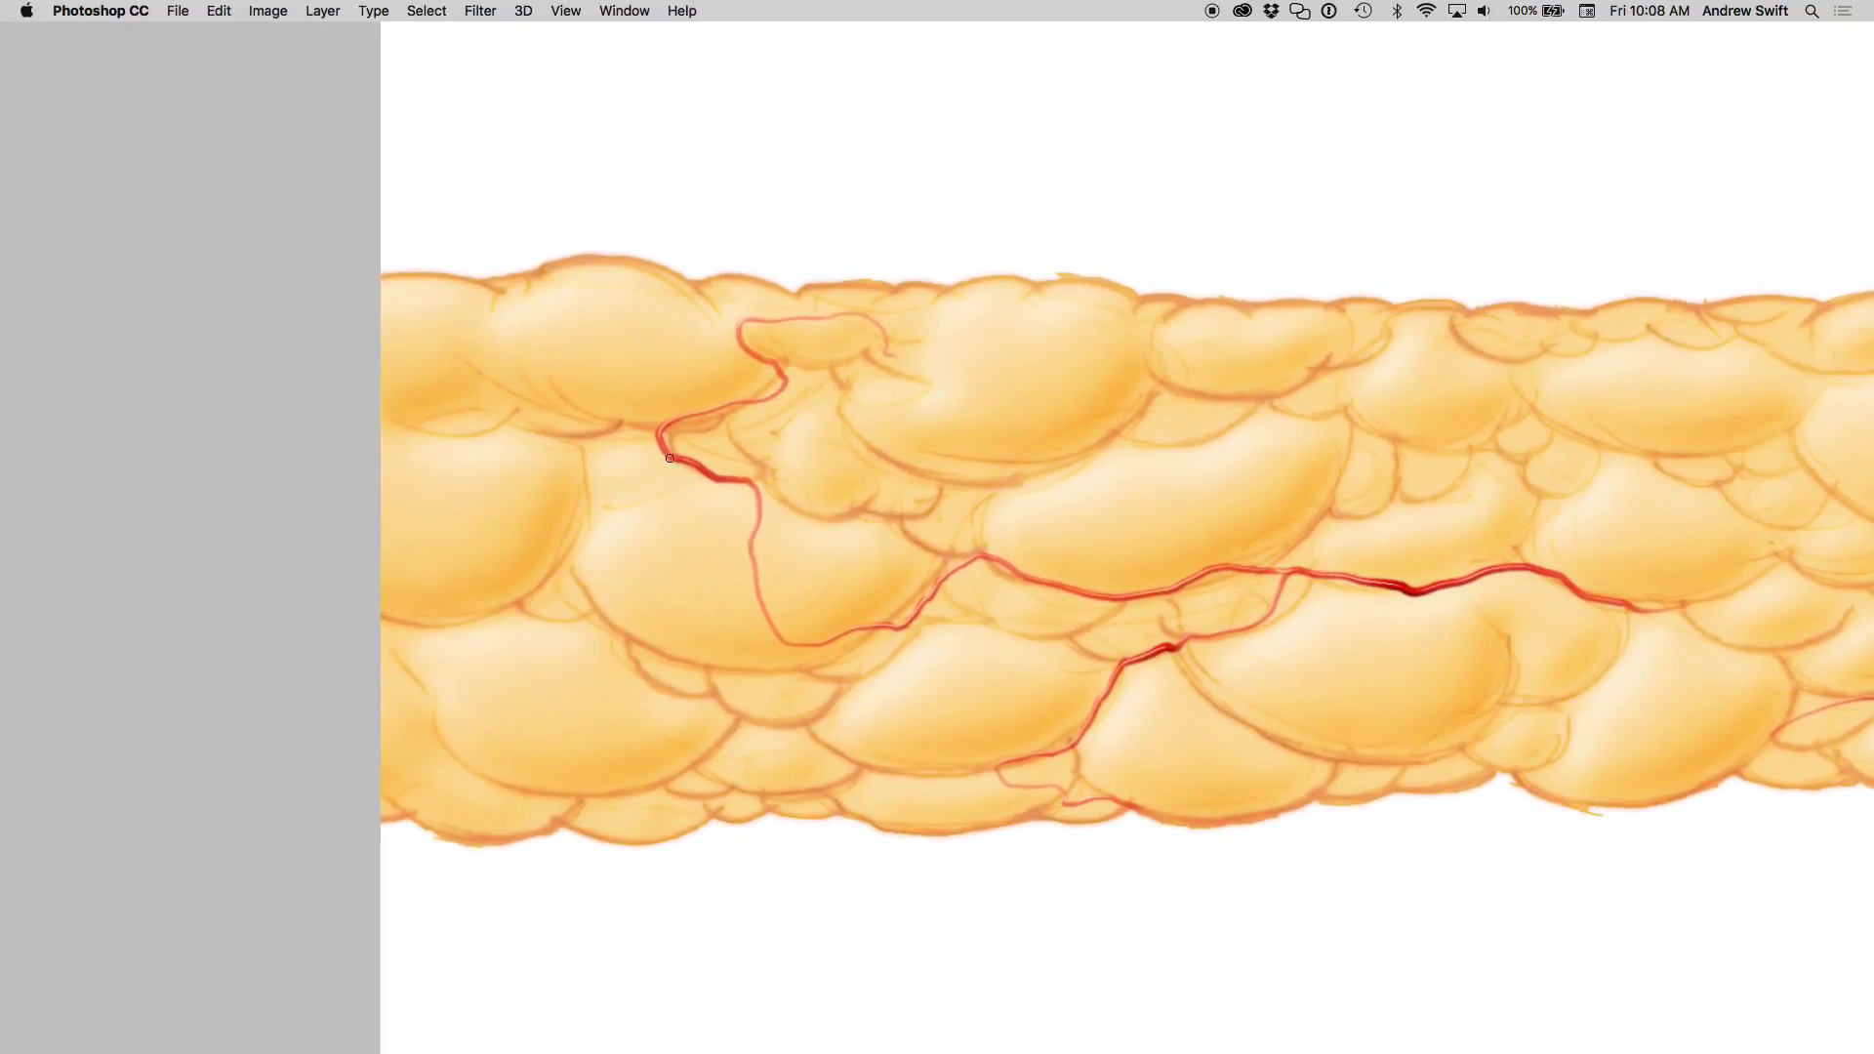
{"action": "mouse_move", "coordinate": [670, 458]}
{"action": "left_mouse_down"}
{"action": "mouse_move", "coordinate": [493, 598]}
{"action": "mouse_move", "coordinate": [426, 605]}
{"action": "left_mouse_up"}
{"action": "left_click_drag", "start_coordinate": [816, 626], "coordinate": [574, 626]}
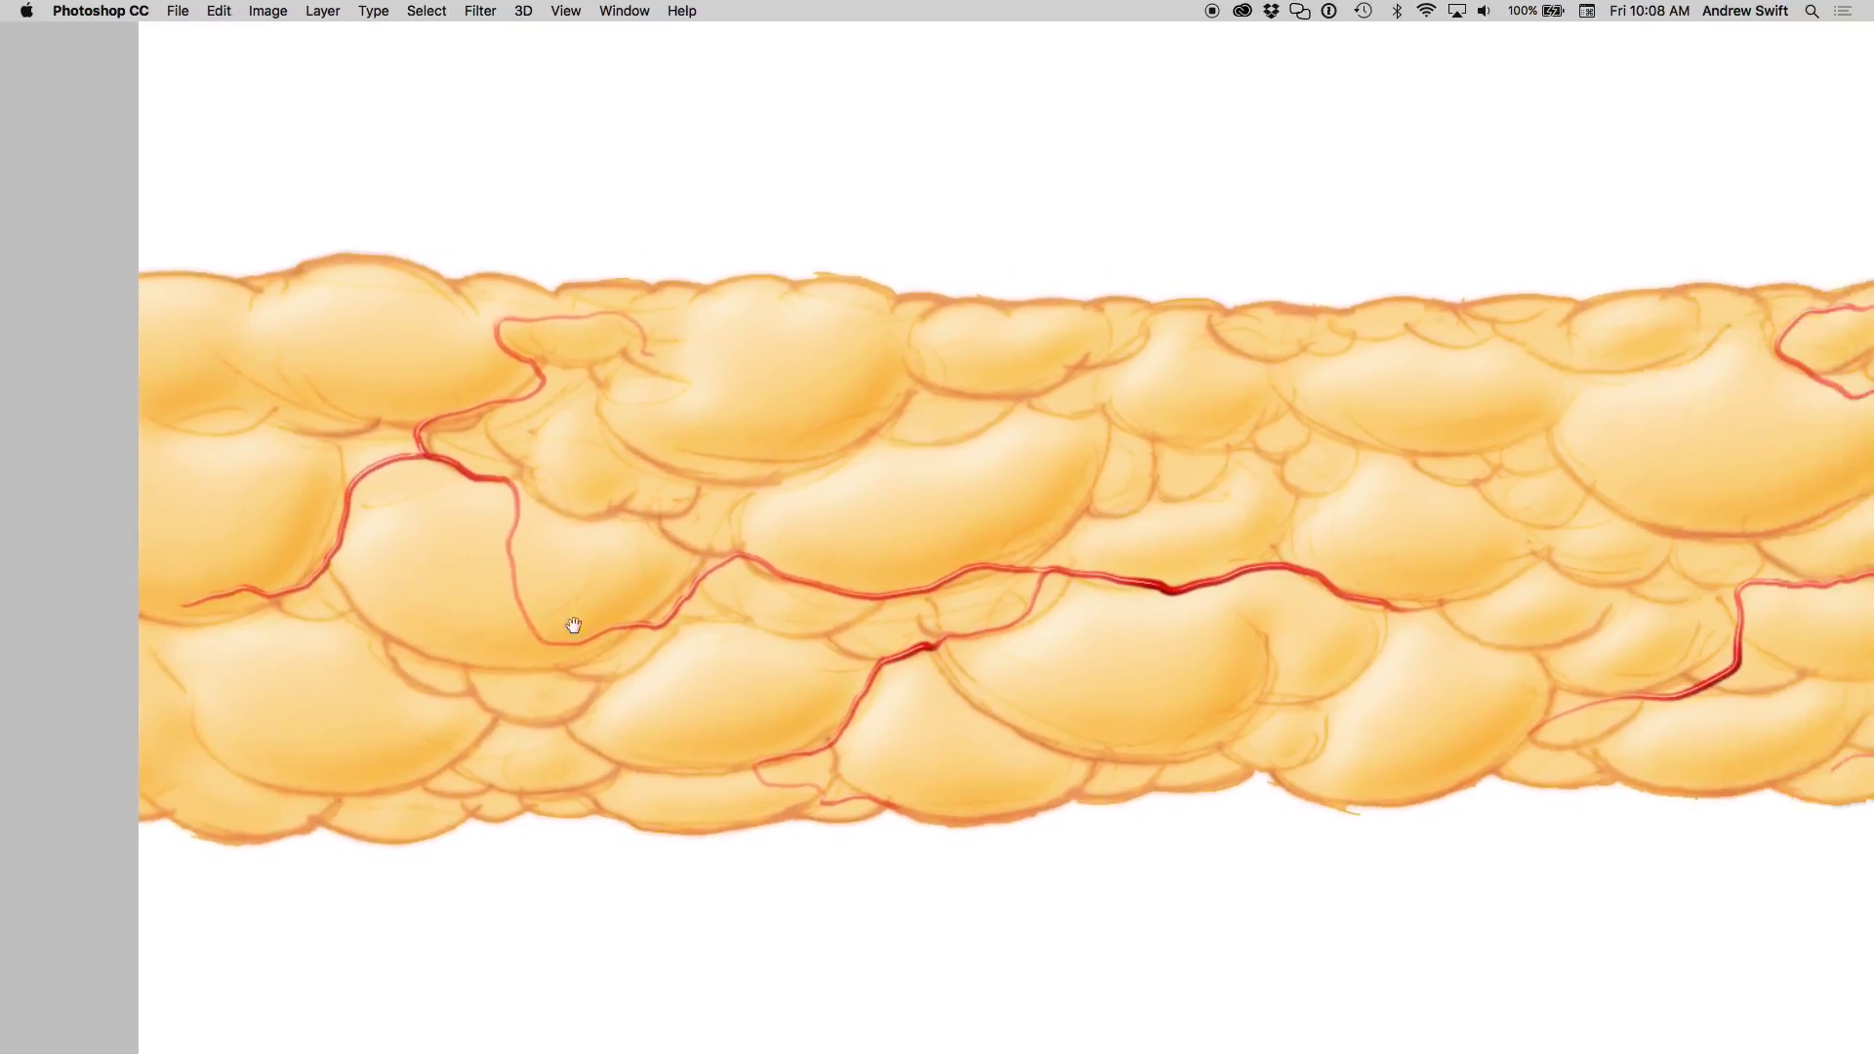
{"action": "scroll", "coordinate": [634, 630], "scroll_direction": "right", "scroll_amount": 2}
{"action": "scroll", "coordinate": [879, 625], "scroll_direction": "right", "scroll_amount": 5}
{"action": "mouse_move", "coordinate": [1000, 621]}
{"action": "left_mouse_down"}
{"action": "mouse_move", "coordinate": [1047, 569]}
{"action": "mouse_move", "coordinate": [1064, 493]}
{"action": "mouse_move", "coordinate": [951, 517]}
{"action": "mouse_move", "coordinate": [820, 454]}
{"action": "mouse_move", "coordinate": [750, 446]}
{"action": "left_mouse_up"}
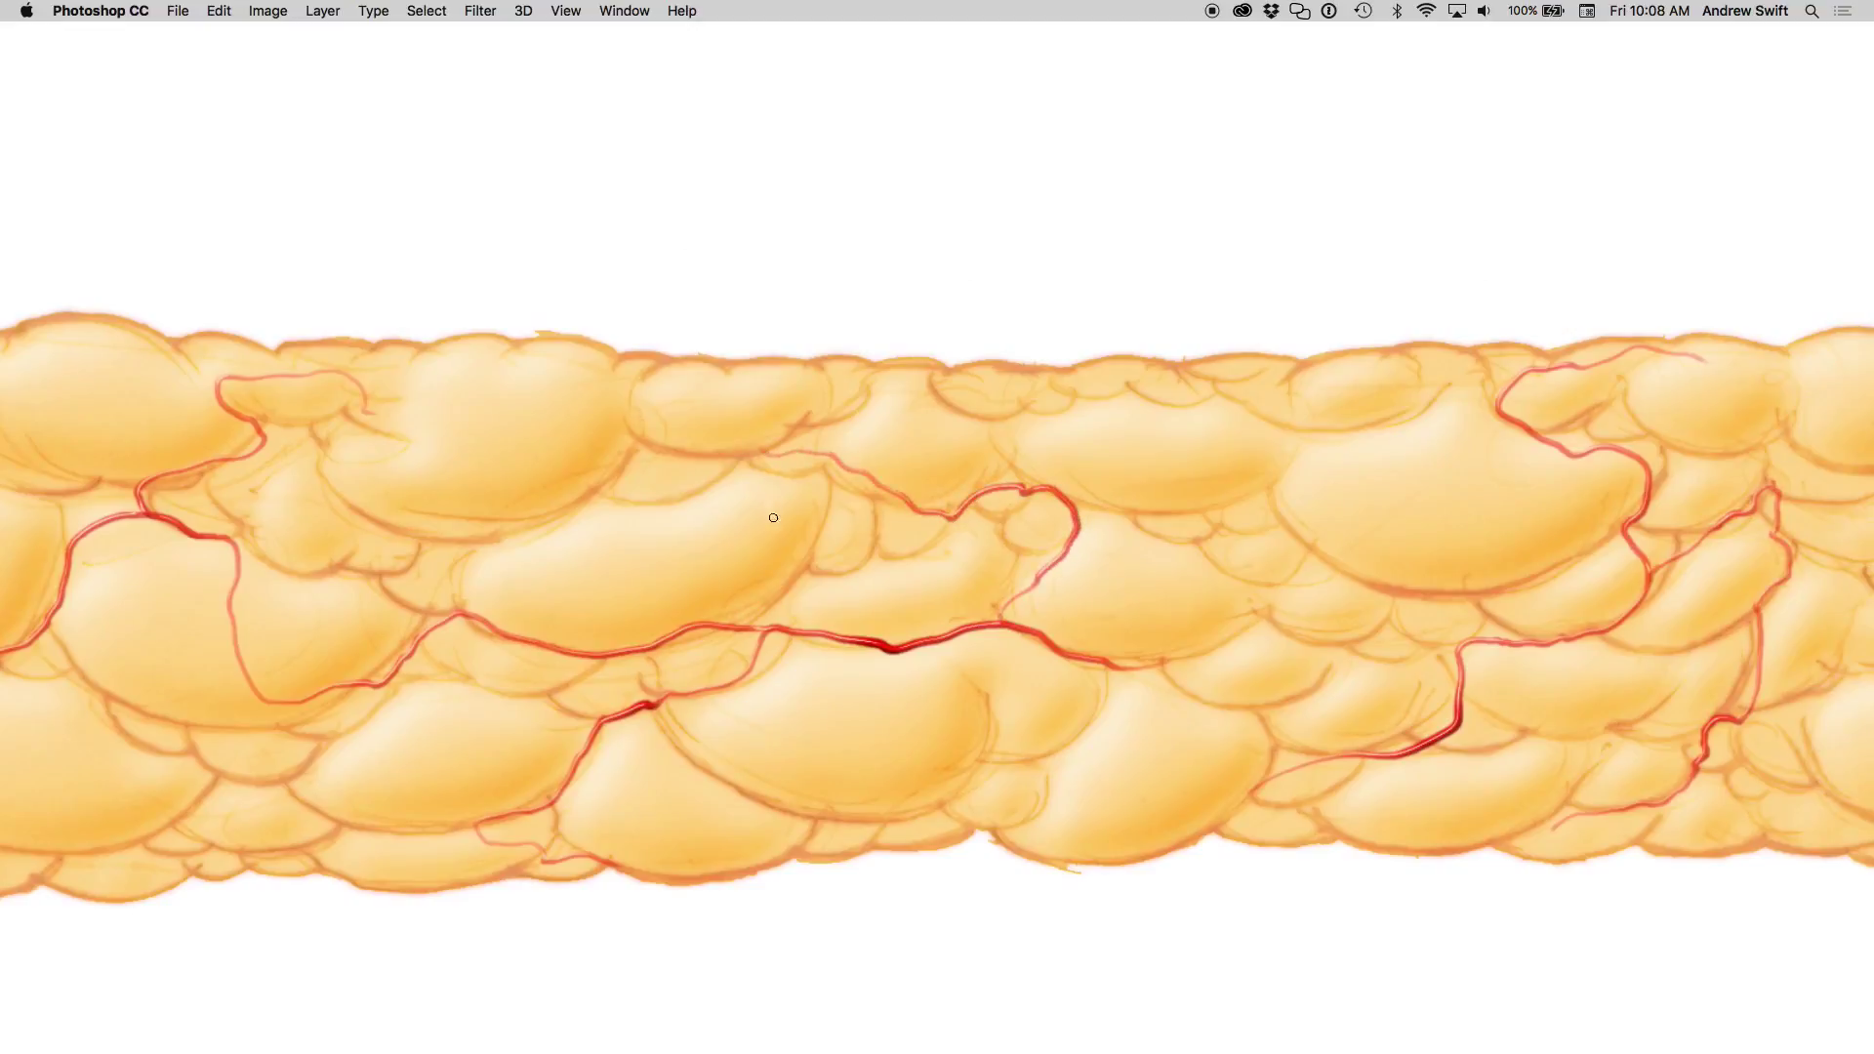
{"action": "key", "text": "Tab"}
- Paint a white glint on the central globule on the Opaque paint layer
{"action": "left_click", "coordinate": [1601, 241]}
{"action": "key", "text": "Tab"}
{"action": "left_click_drag", "start_coordinate": [671, 535], "coordinate": [750, 511]}
{"action": "key", "text": "Tab"}
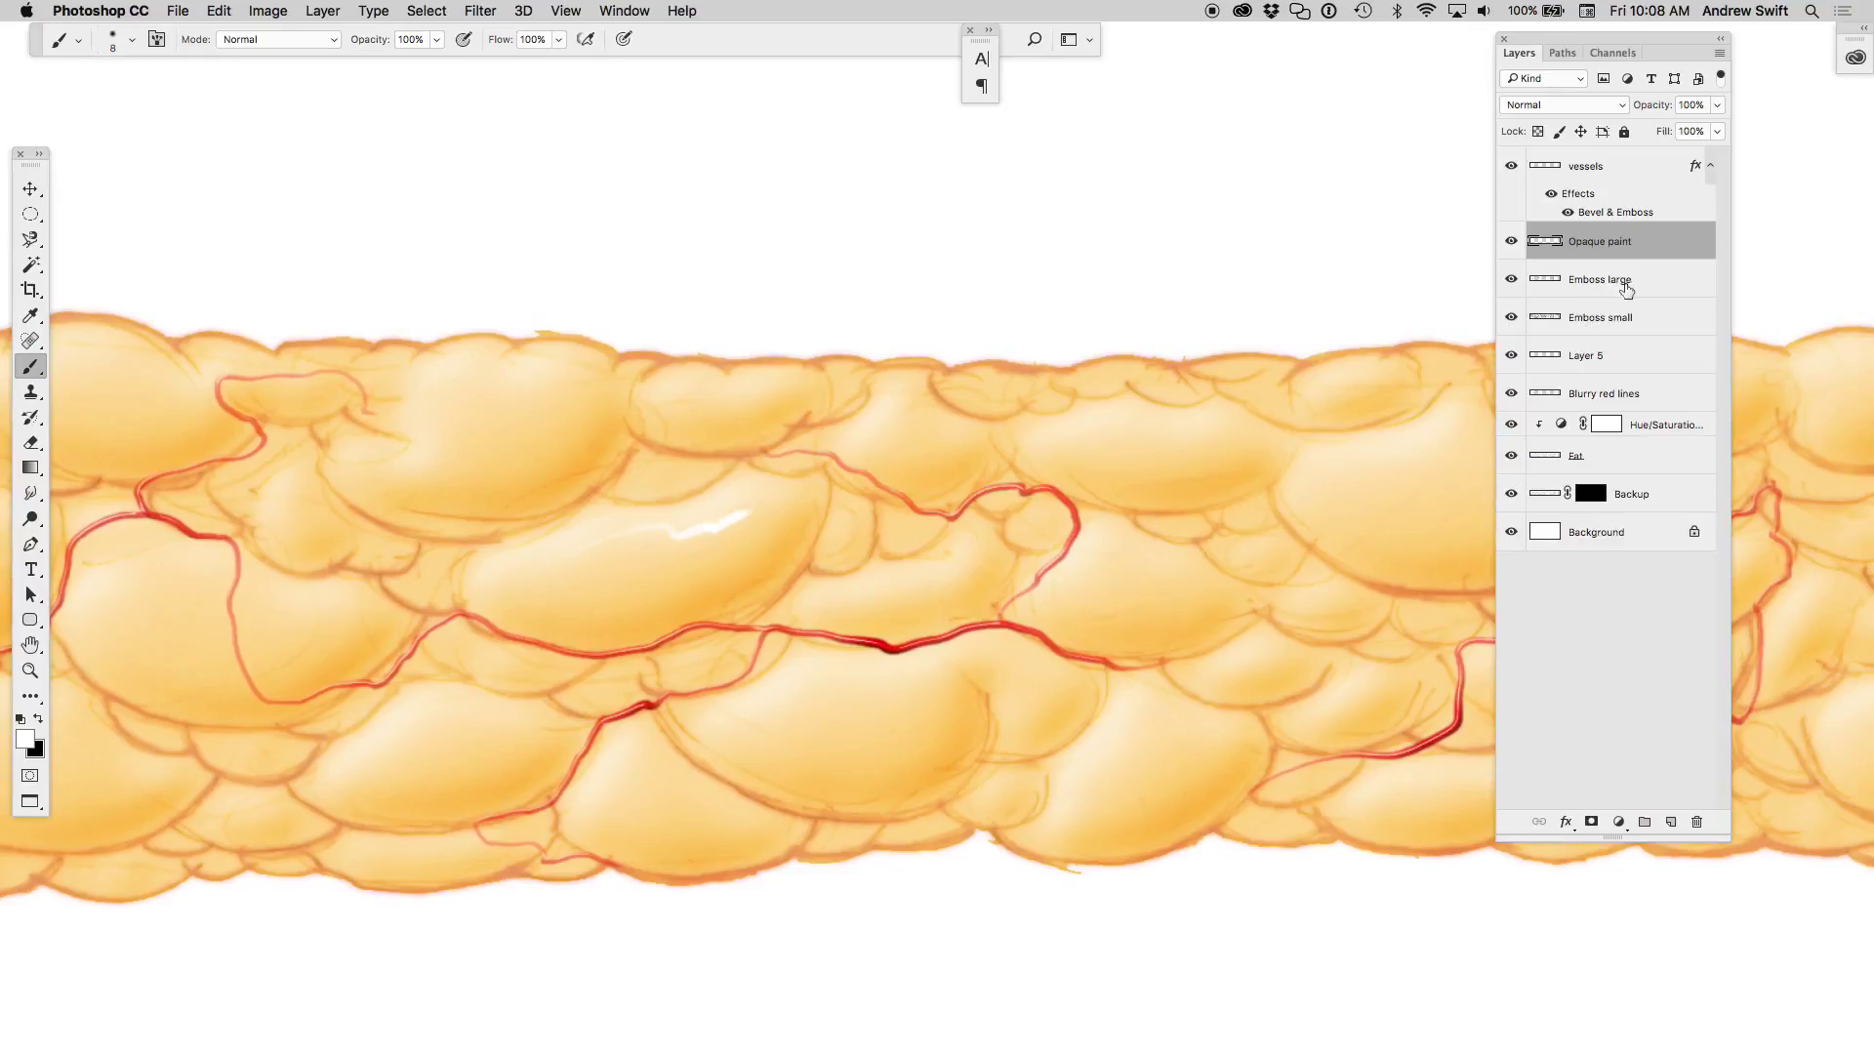
- Check the Emboss large and Emboss small blending settings, then reselect the Opaque paint layer
{"action": "double_click", "coordinate": [1663, 288]}
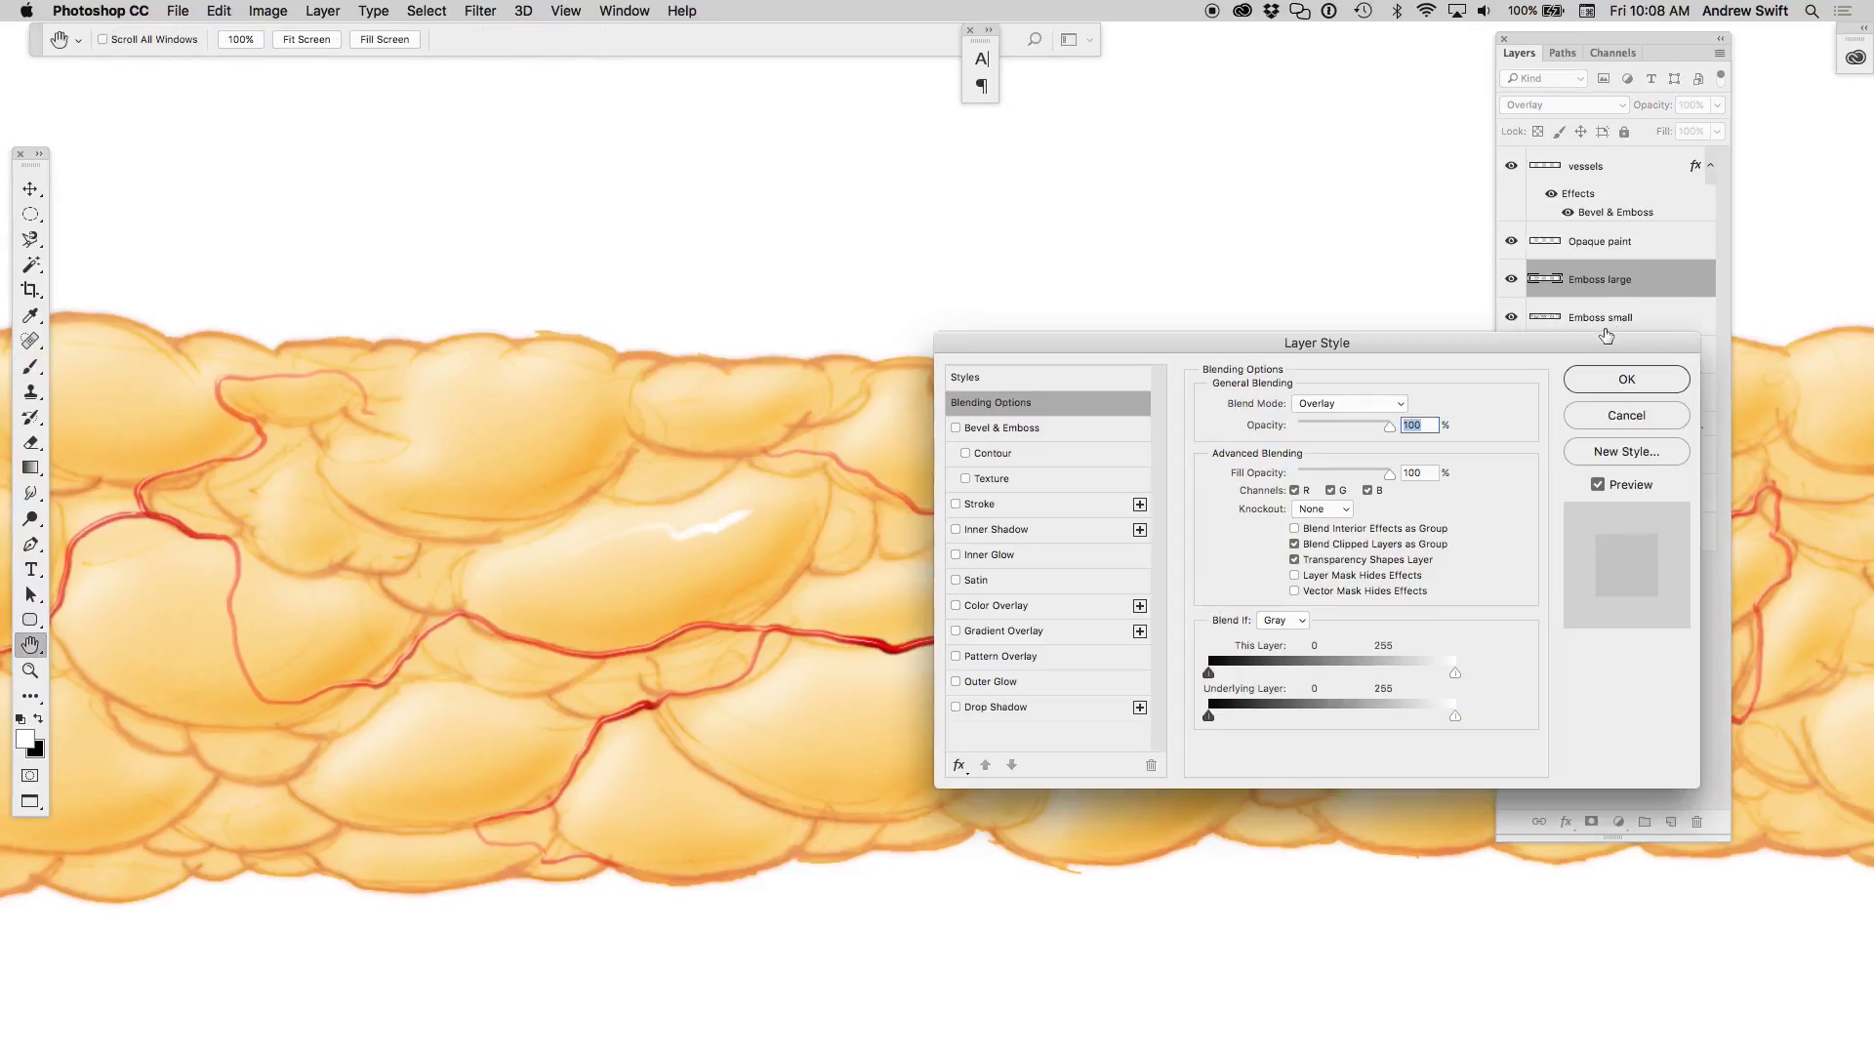
{"action": "key", "text": "Escape"}
{"action": "double_click", "coordinate": [1649, 319]}
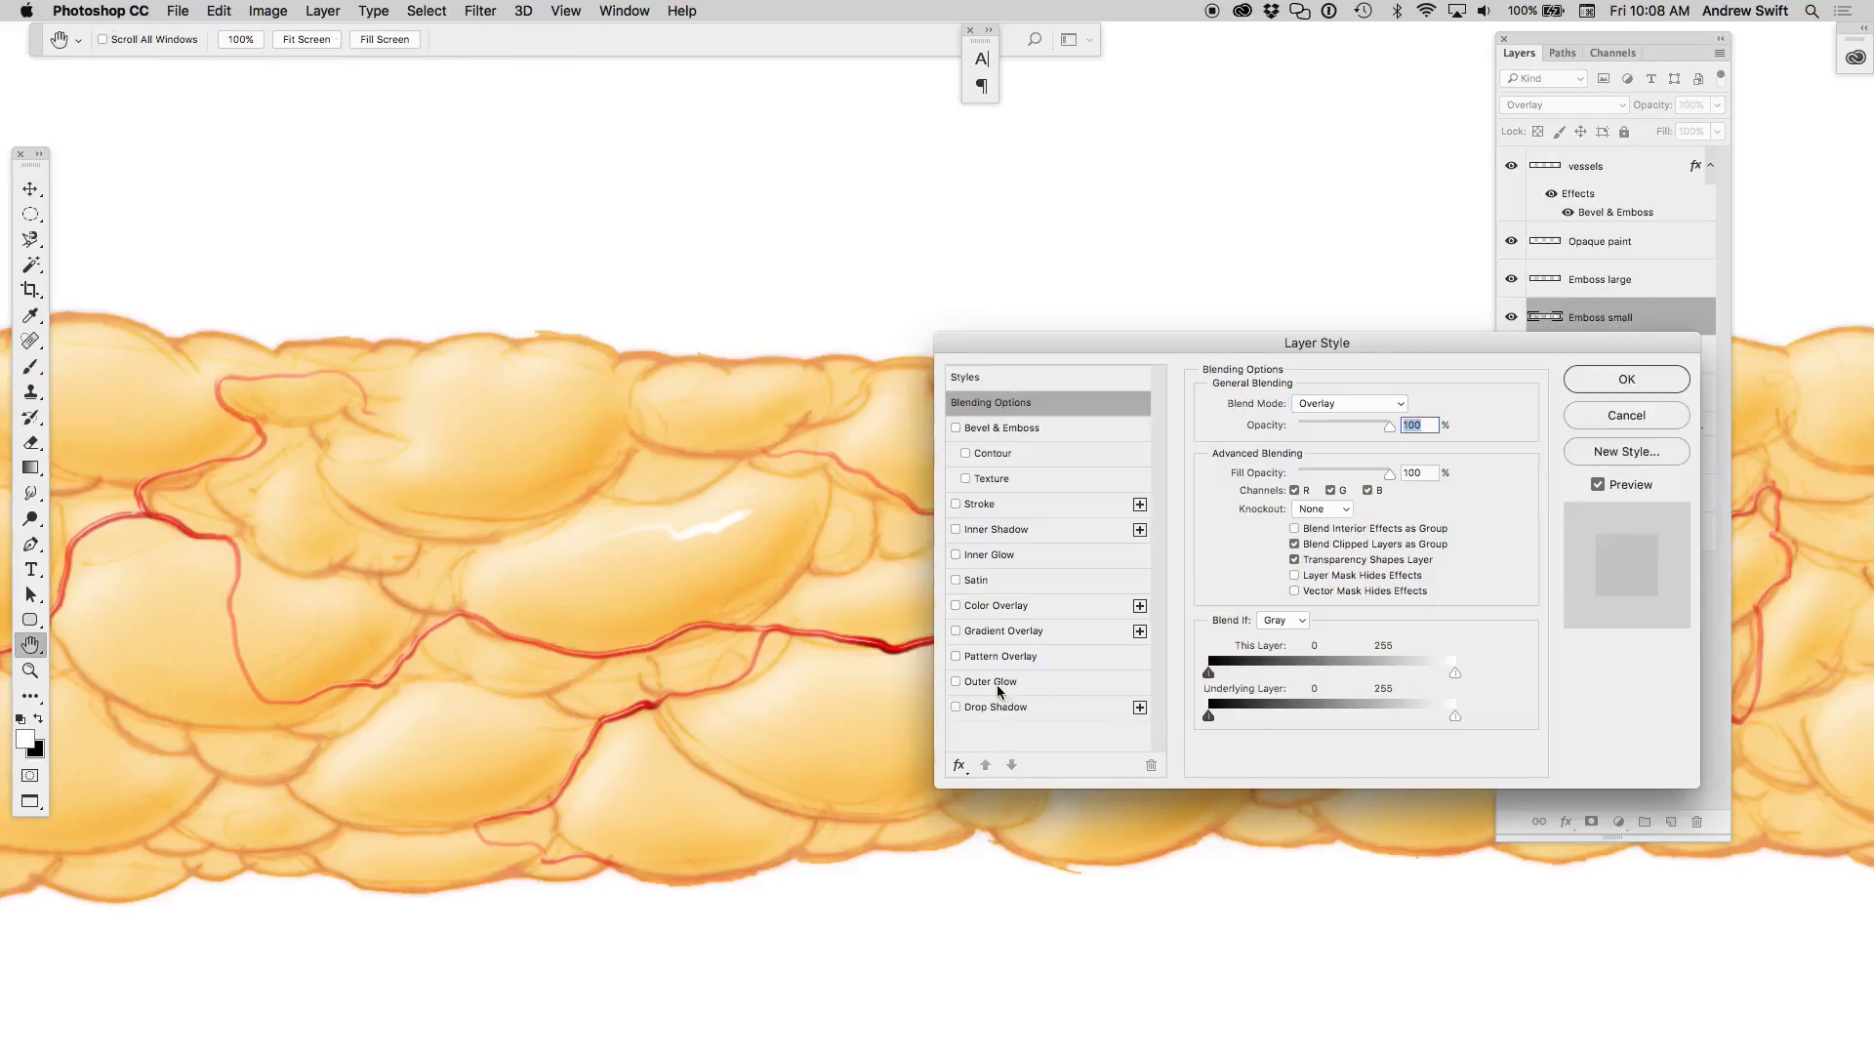
{"action": "left_click", "coordinate": [1627, 378]}
{"action": "left_click", "coordinate": [1513, 320]}
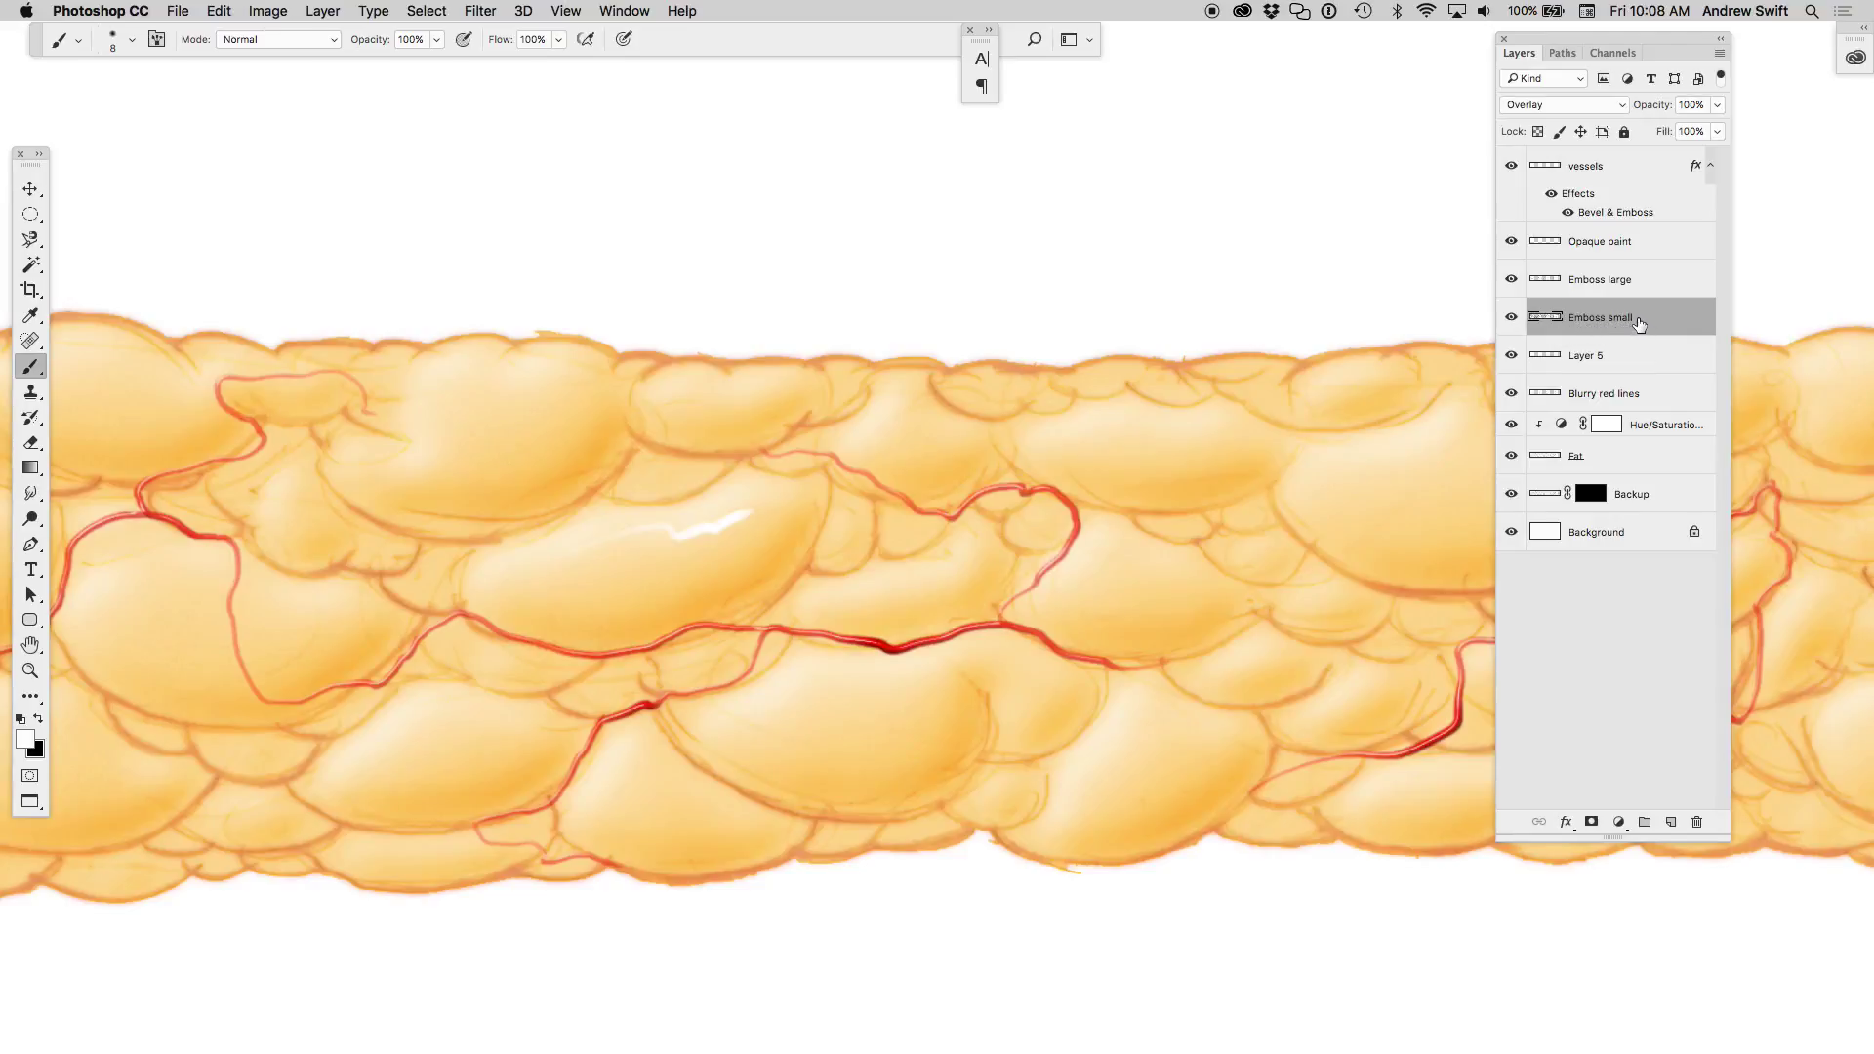
{"action": "left_click", "coordinate": [1652, 282]}
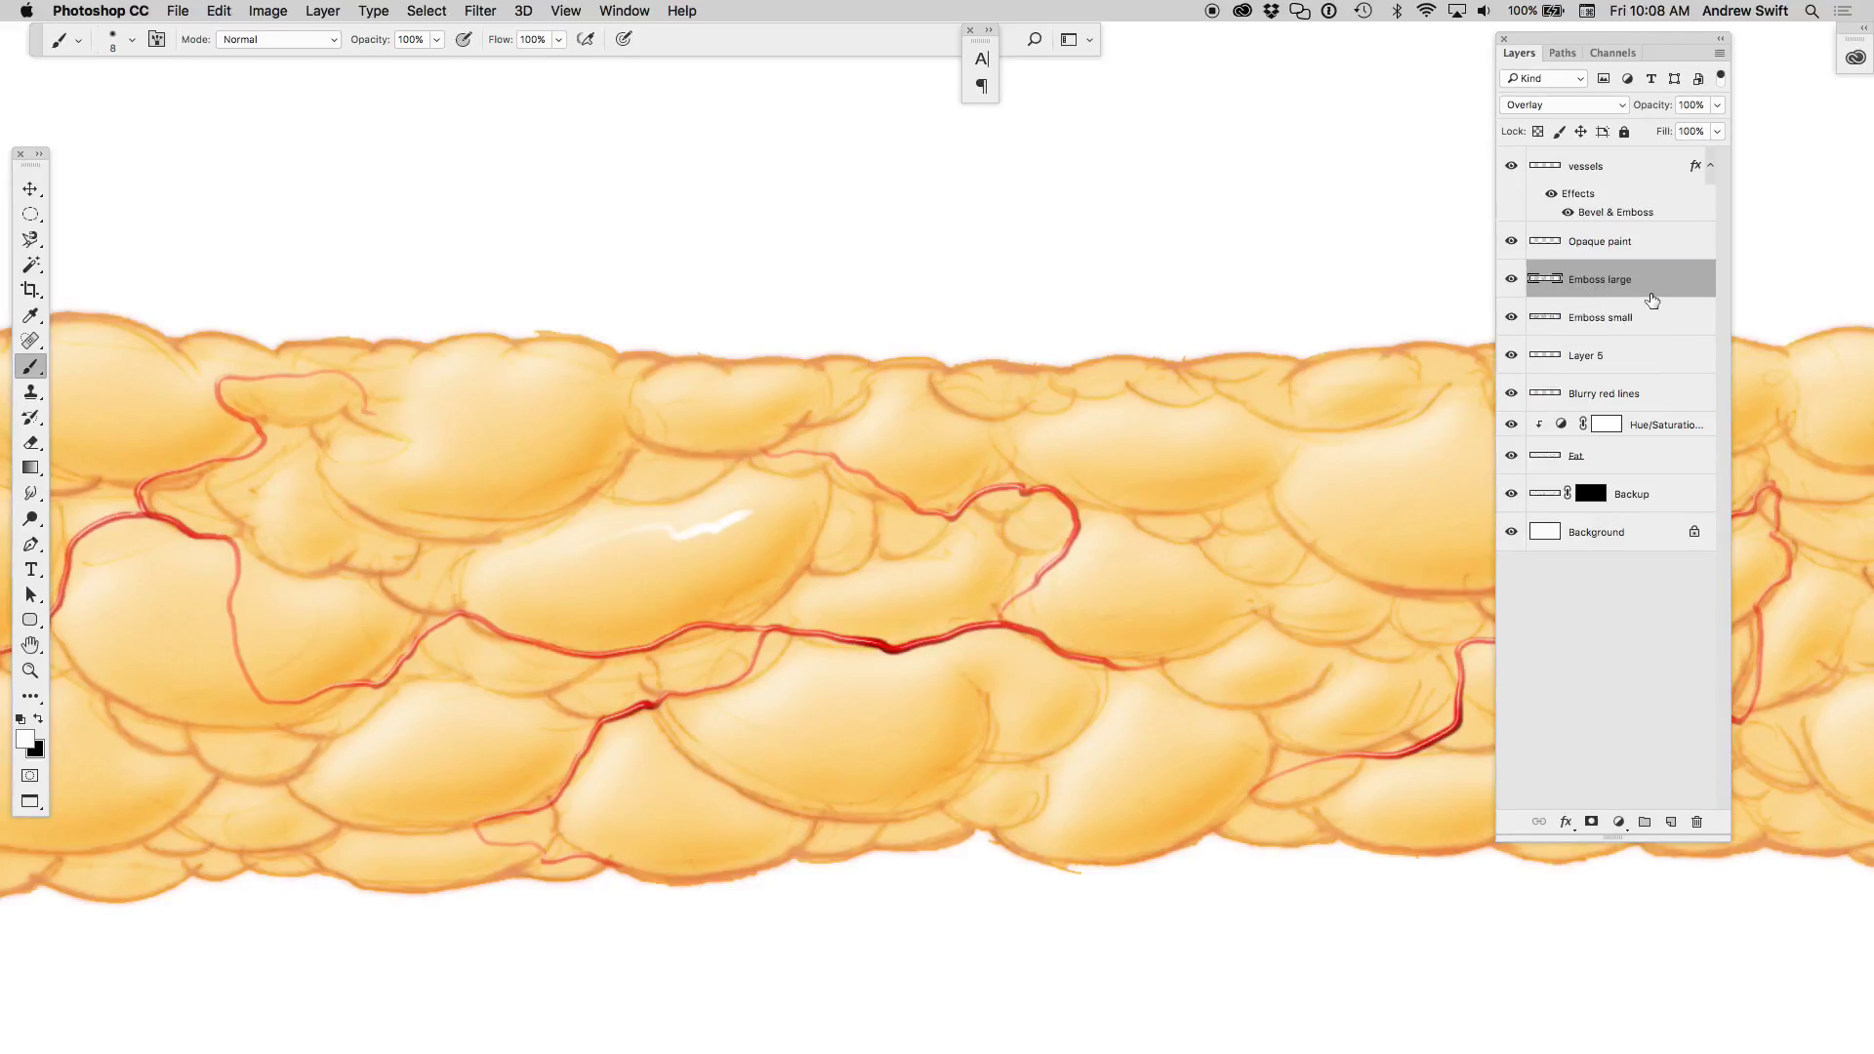
{"action": "left_click", "coordinate": [1606, 185]}
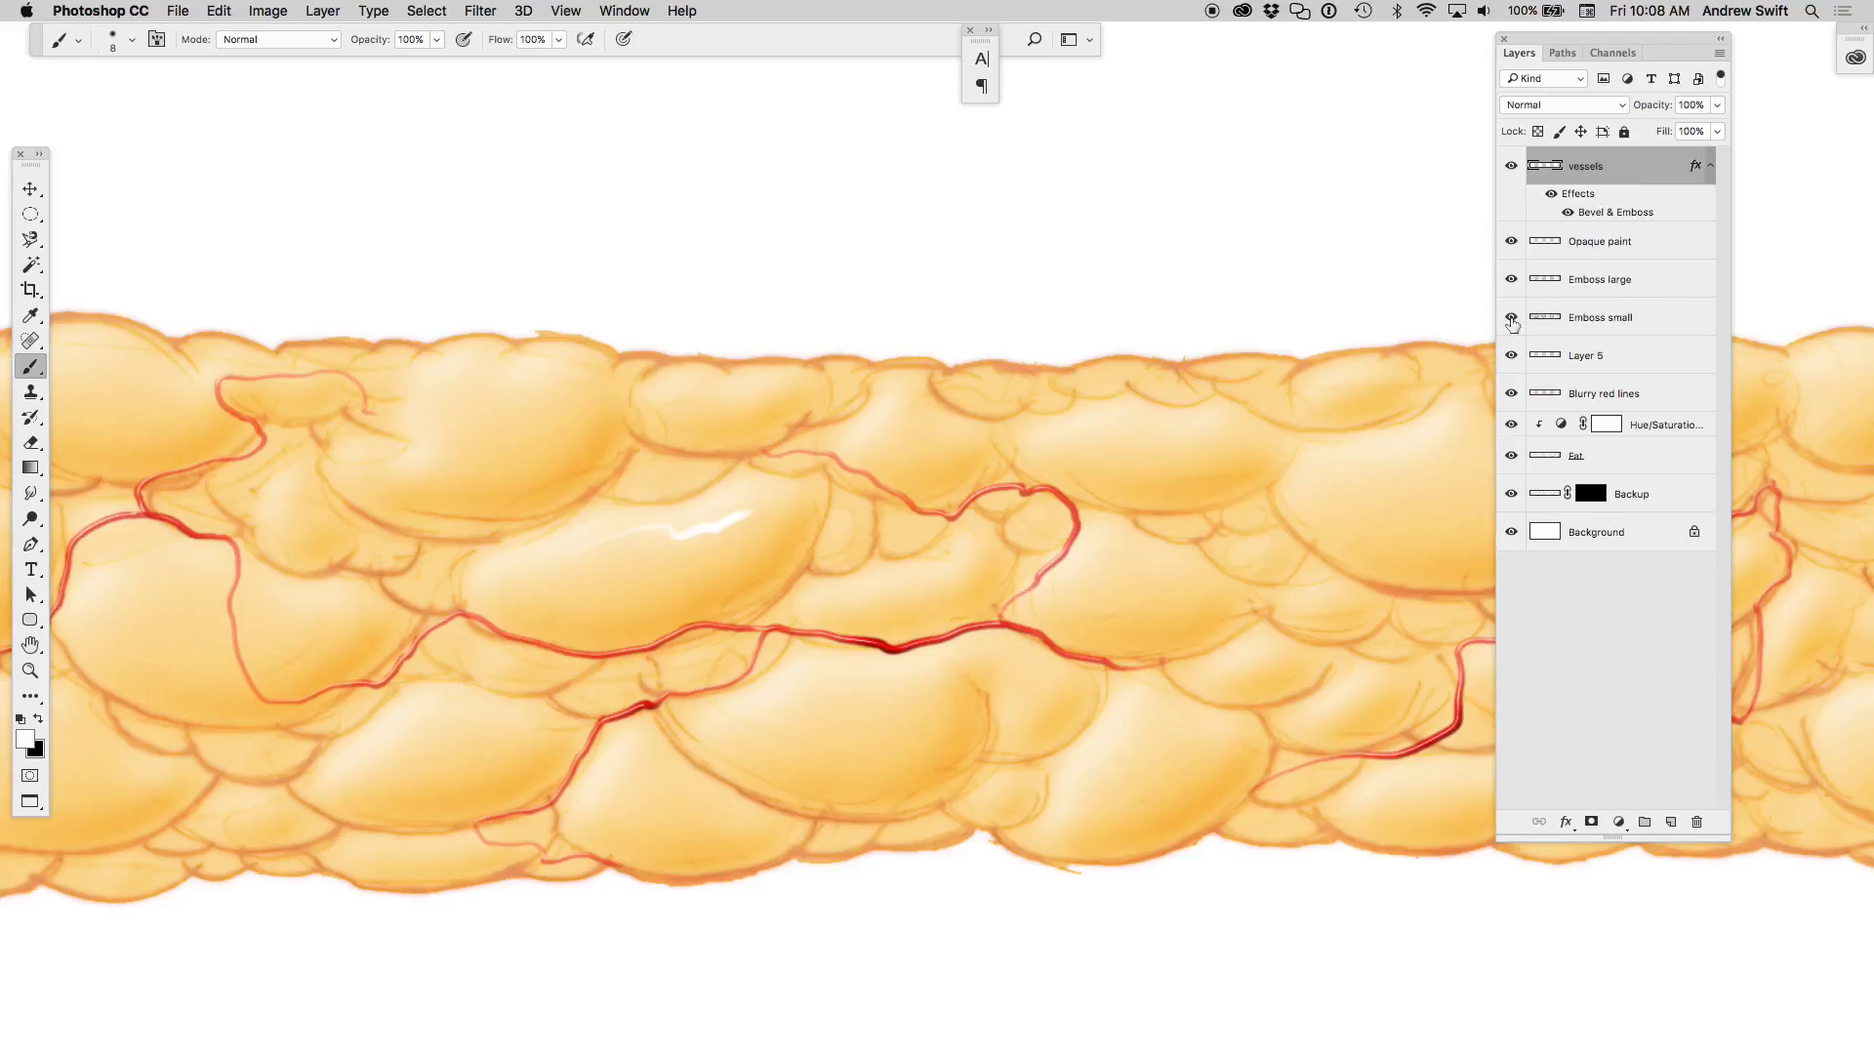
{"action": "left_click", "coordinate": [1606, 241]}
- Dab small white glints and faint highlights on the central and lower-left globules
{"action": "key", "text": "Tab"}
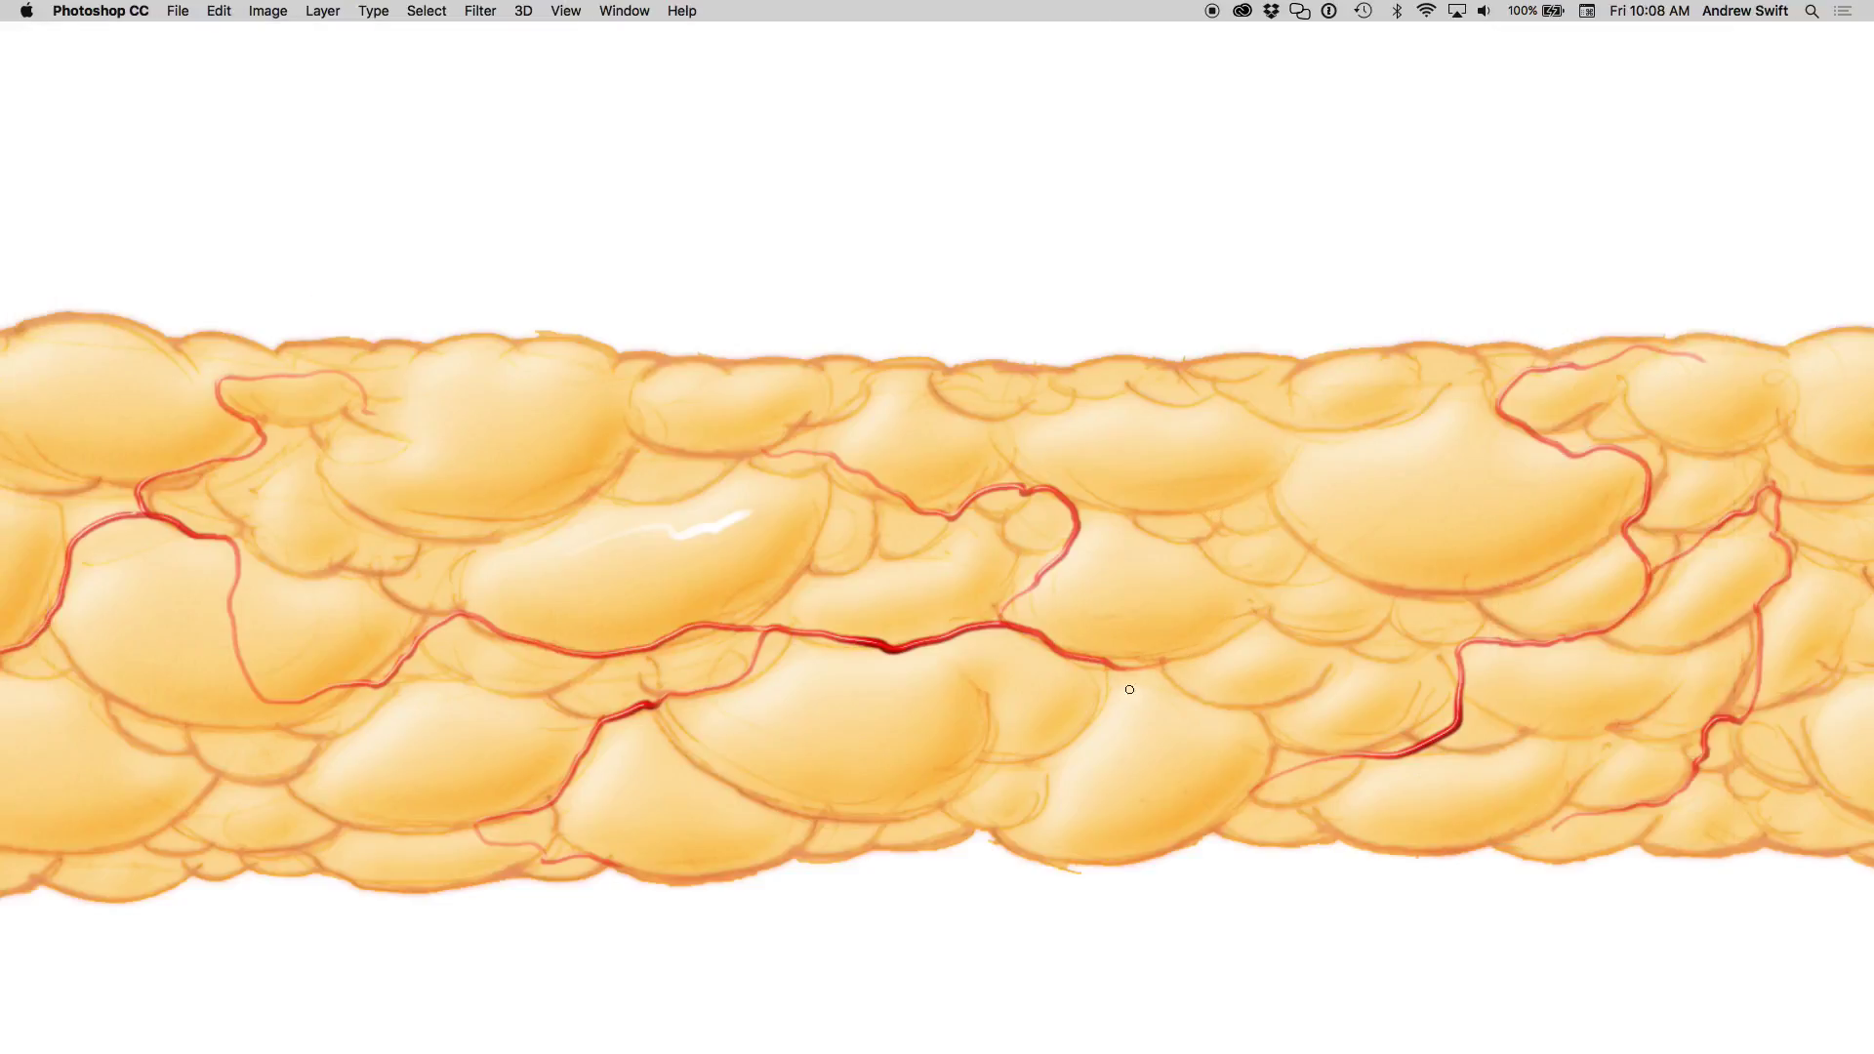
{"action": "left_click_drag", "start_coordinate": [847, 685], "coordinate": [887, 681]}
{"action": "left_click_drag", "start_coordinate": [809, 582], "coordinate": [710, 644]}
{"action": "left_click_drag", "start_coordinate": [971, 532], "coordinate": [1009, 534]}
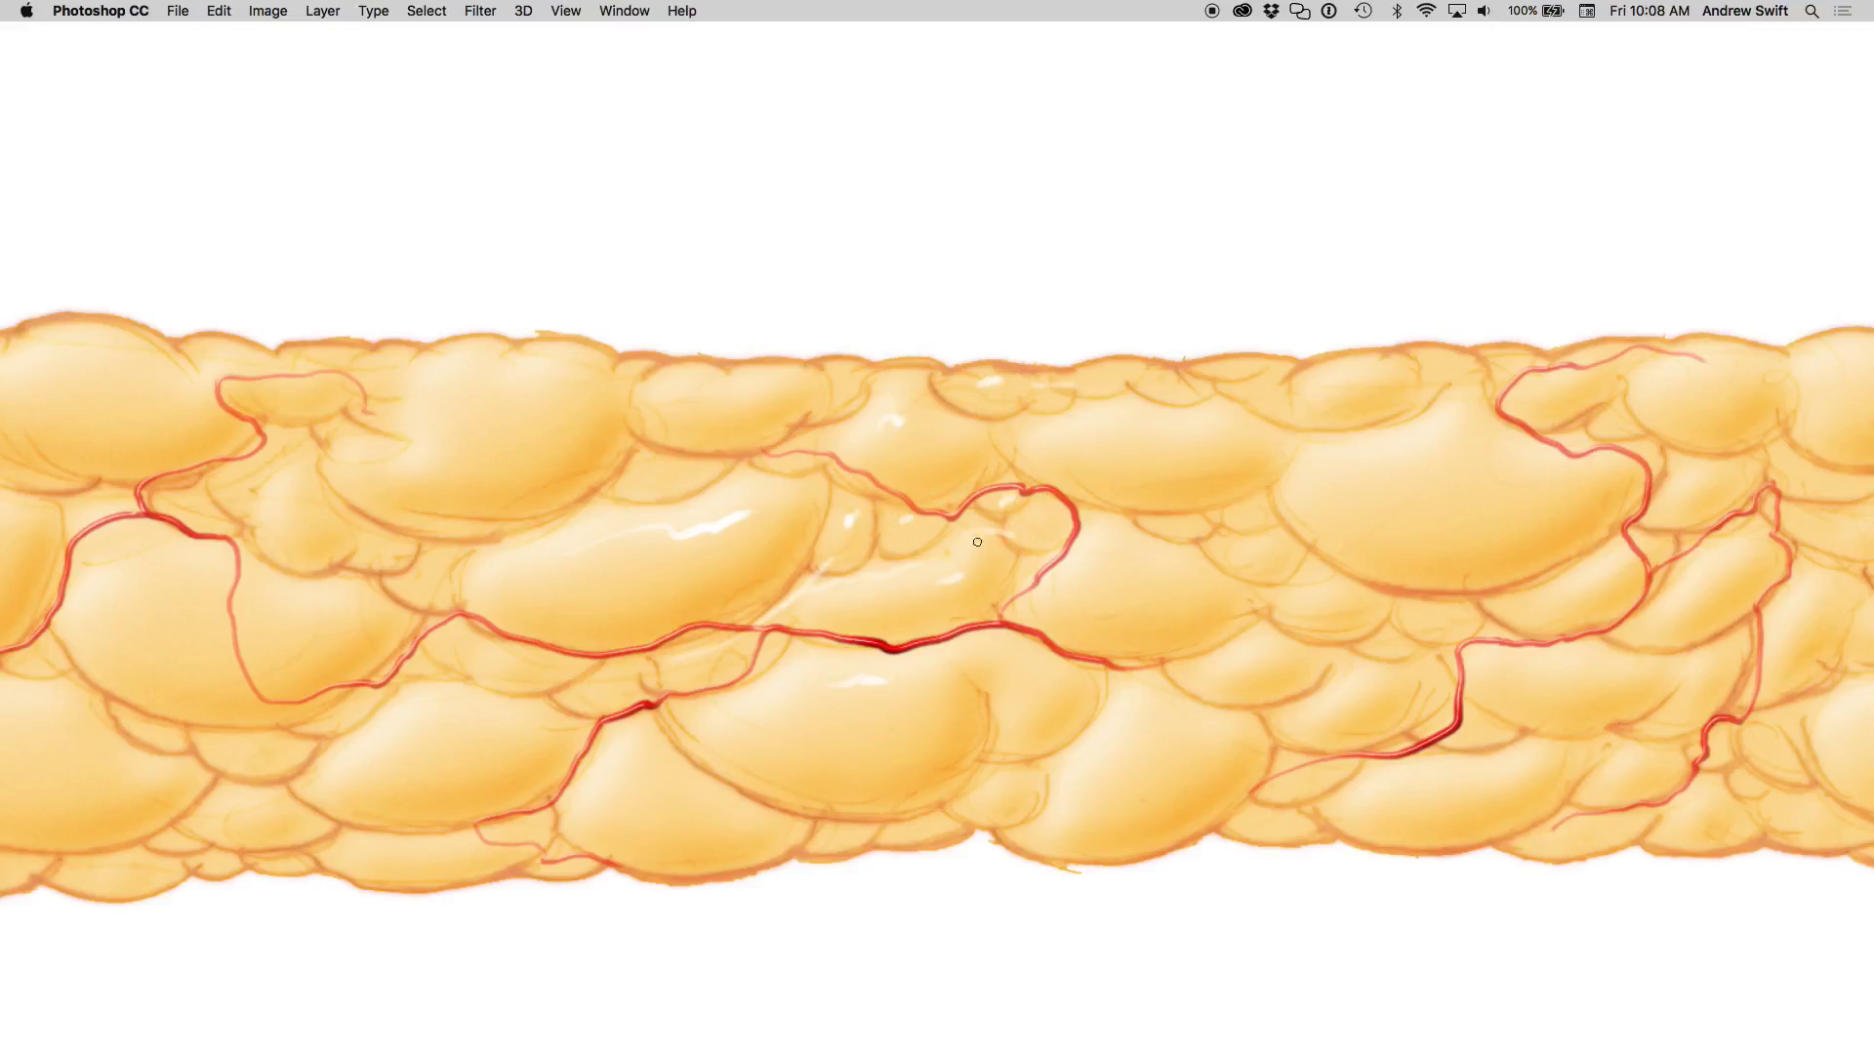
{"action": "left_click_drag", "start_coordinate": [704, 511], "coordinate": [1180, 567]}
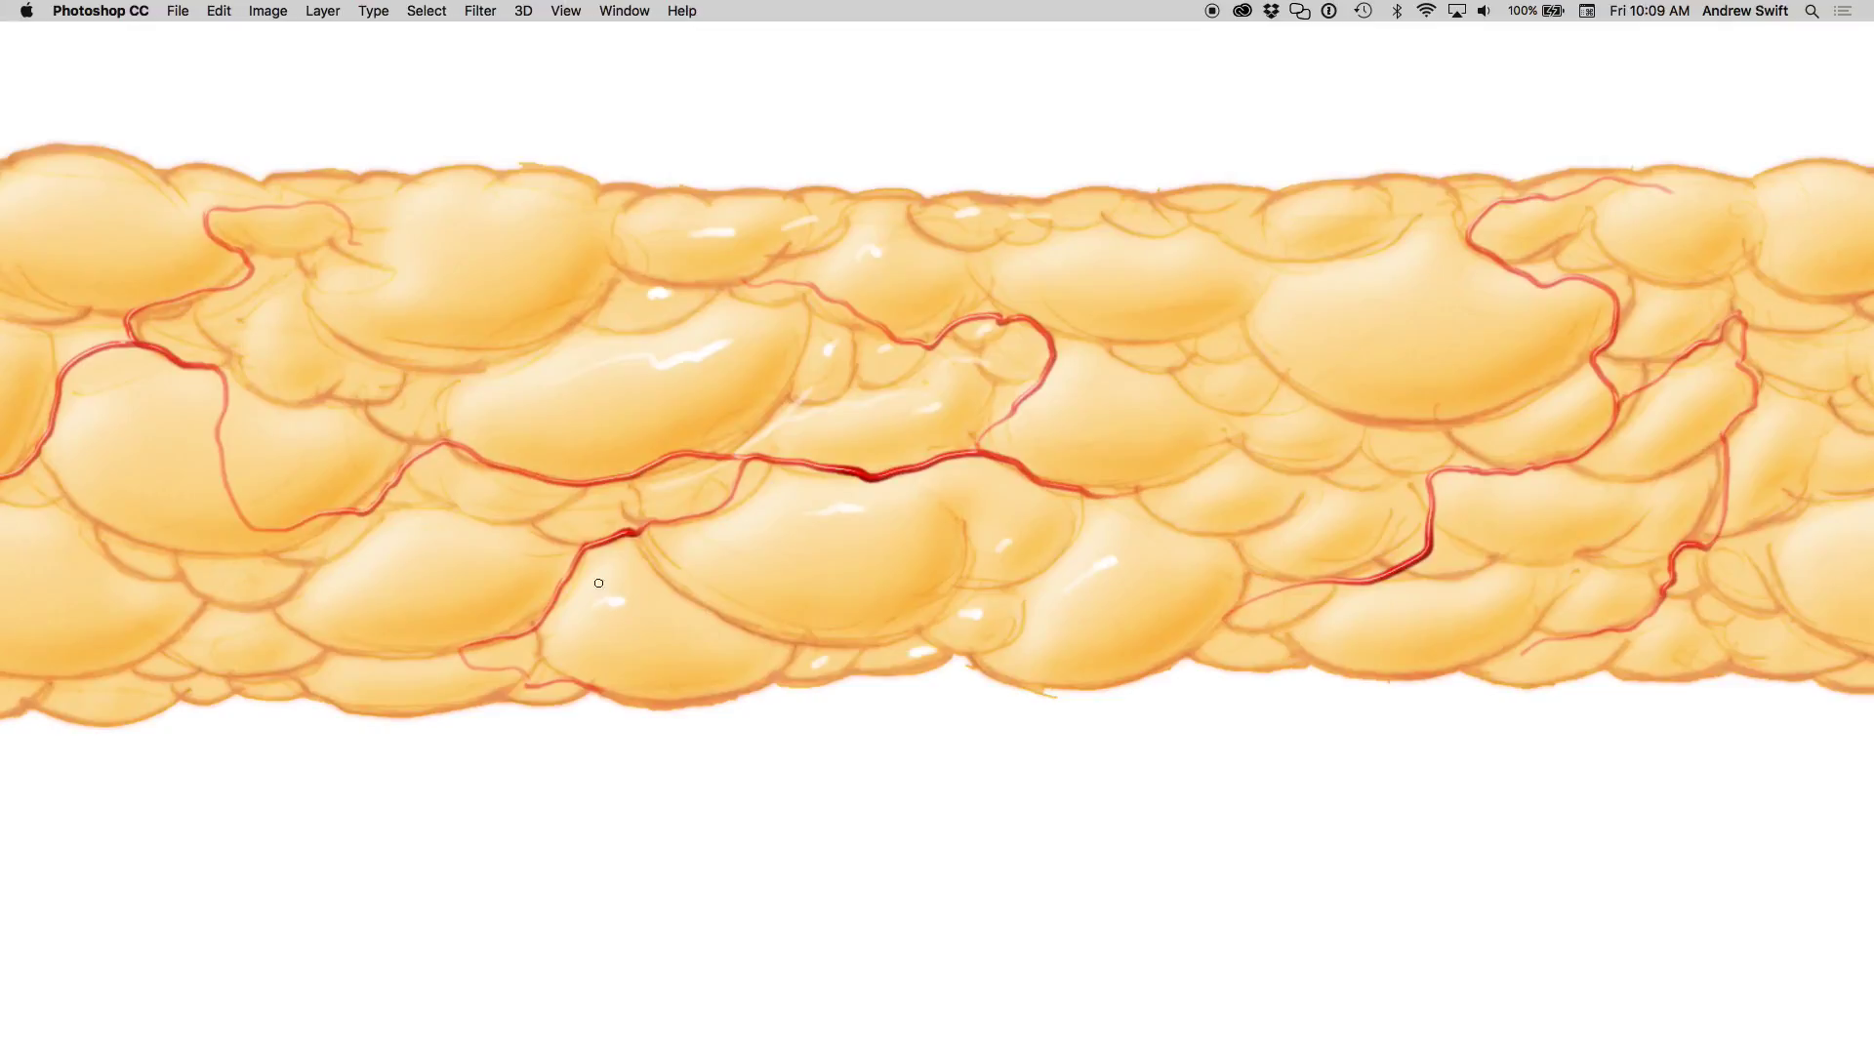
{"action": "scroll", "coordinate": [482, 487], "scroll_direction": "left", "scroll_amount": 5}
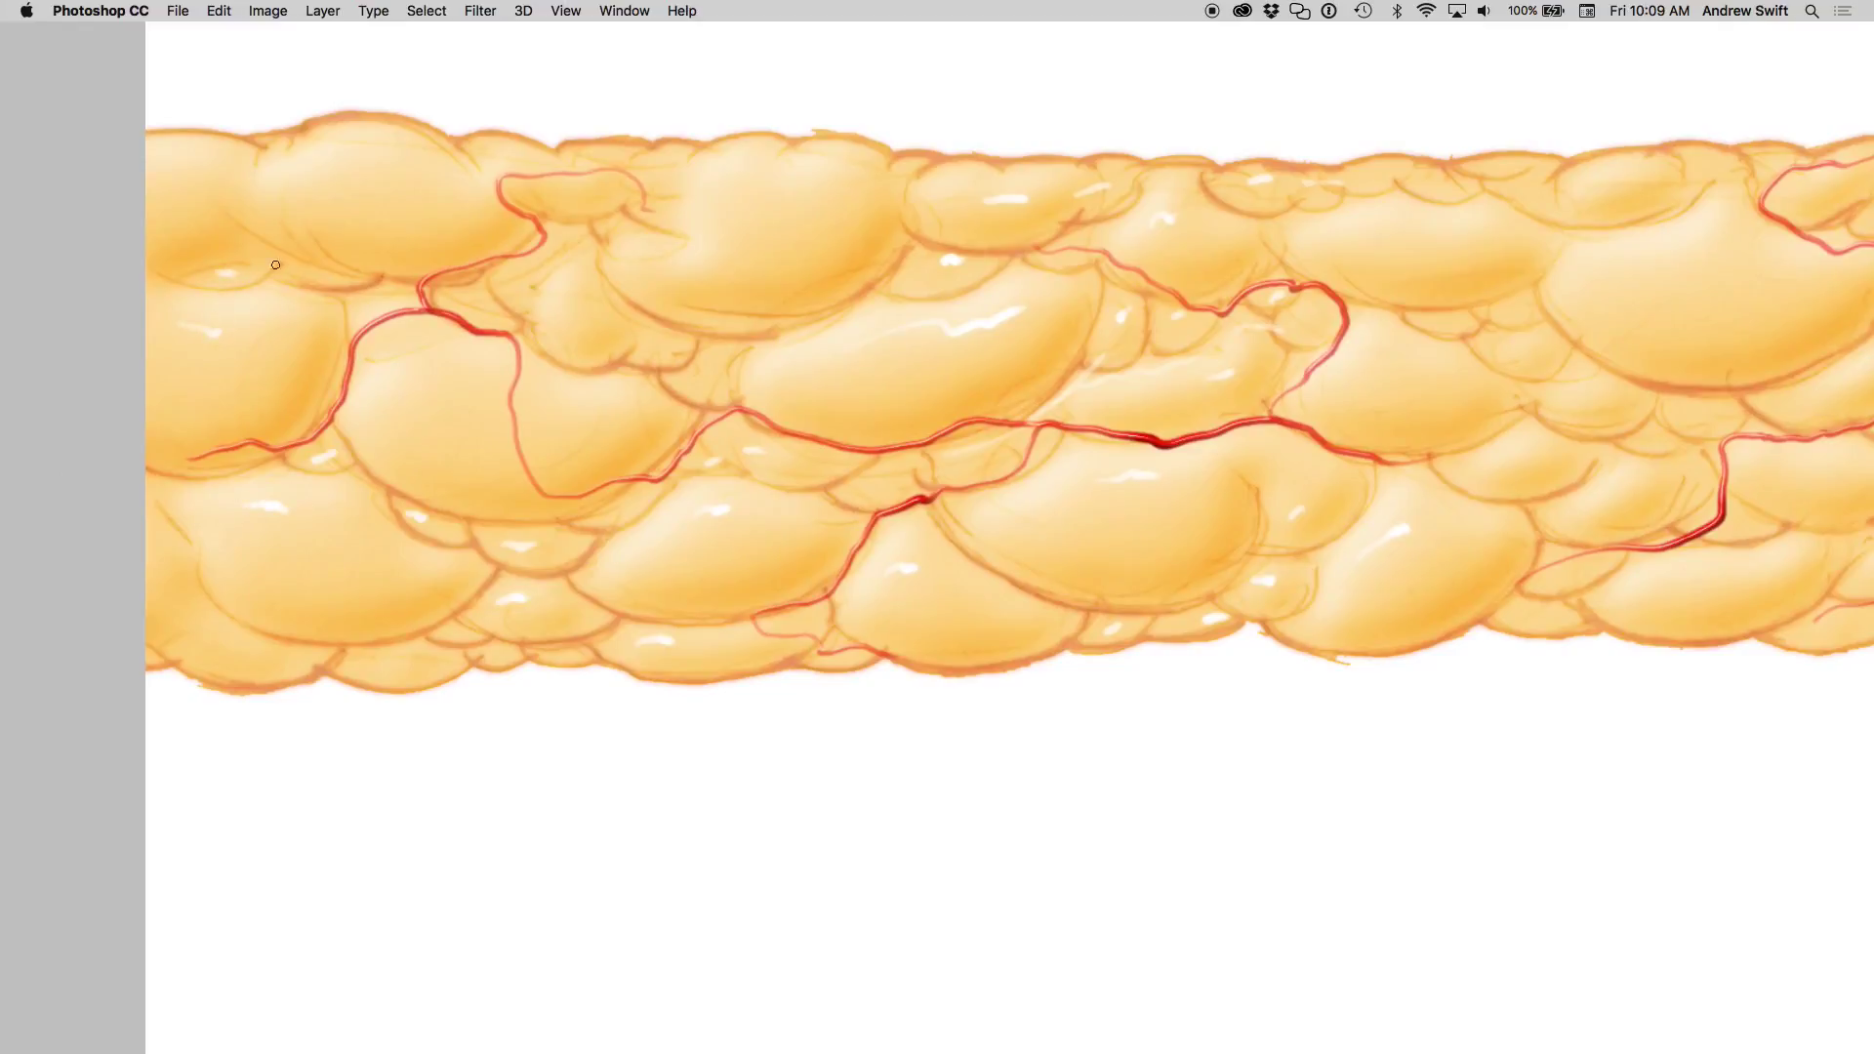
{"action": "left_click_drag", "start_coordinate": [217, 639], "coordinate": [254, 652]}
- Add more small white glints to globules further right along the band
{"action": "scroll", "coordinate": [586, 625], "scroll_direction": "right", "scroll_amount": 10}
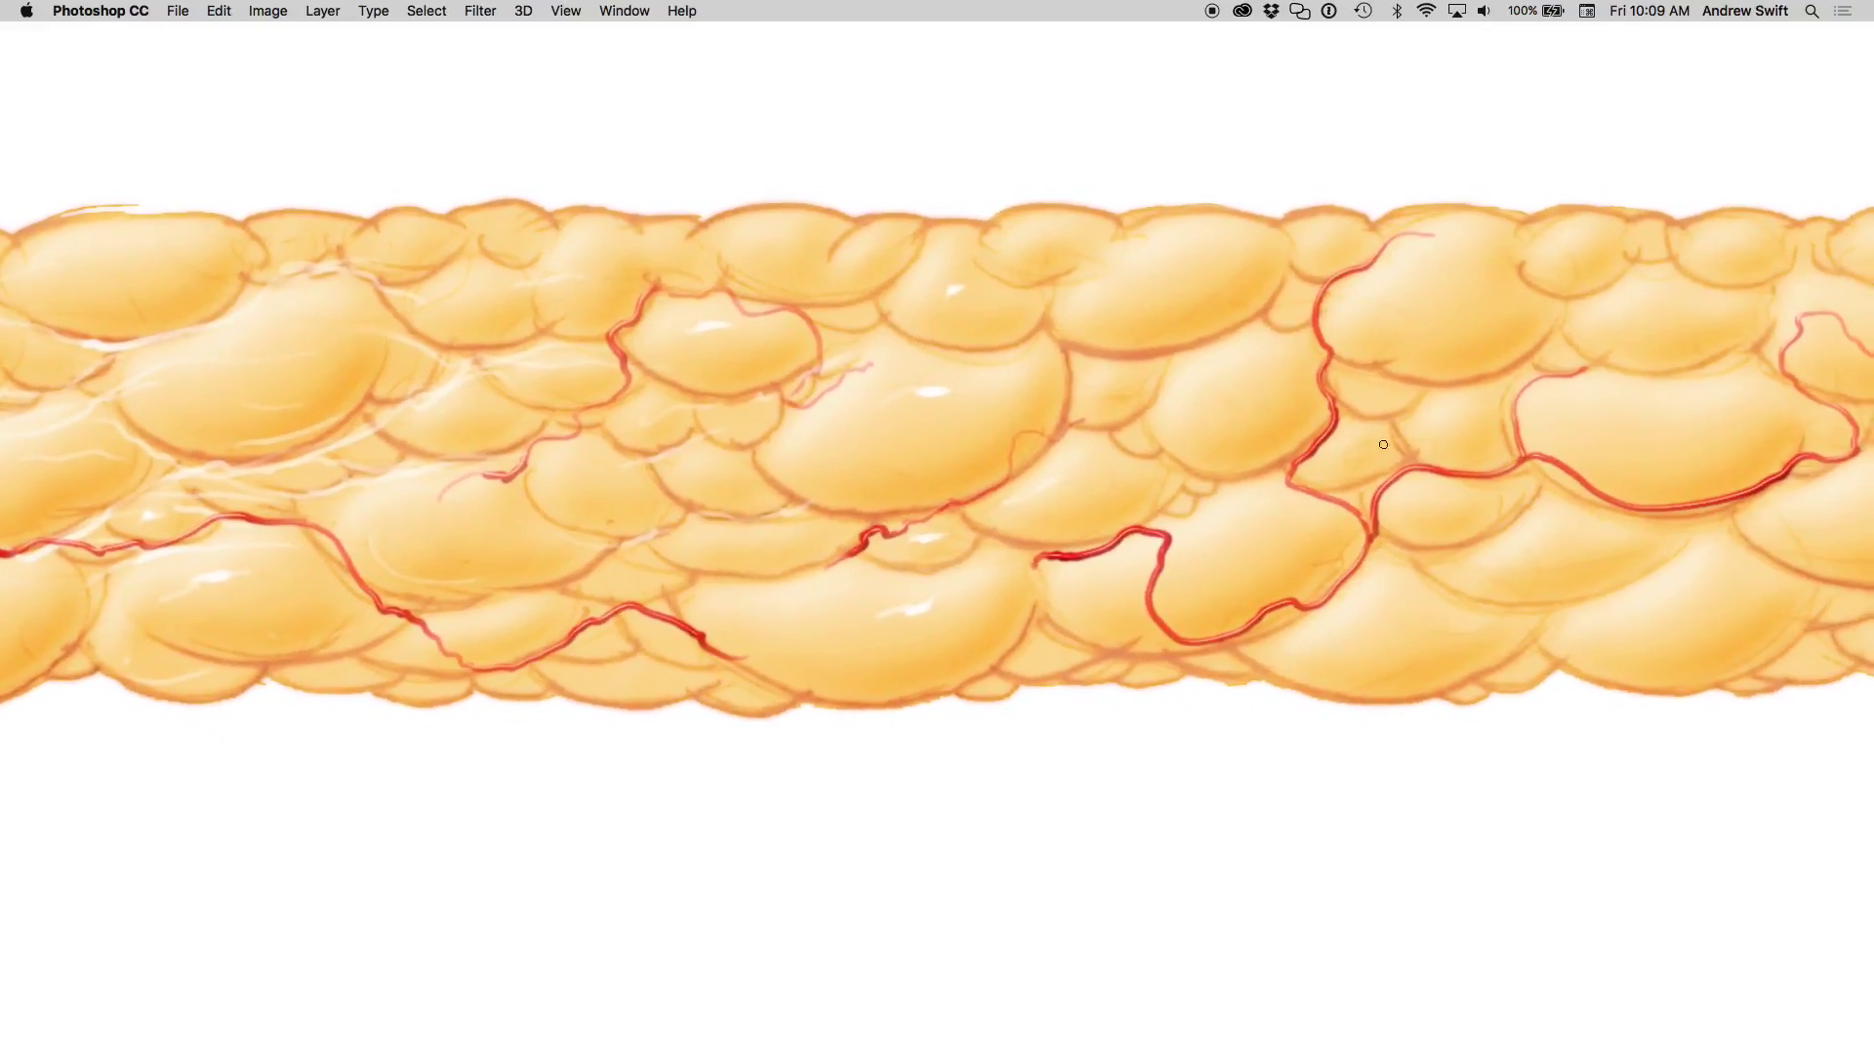
{"action": "left_click_drag", "start_coordinate": [1578, 248], "coordinate": [1601, 240]}
{"action": "left_click_drag", "start_coordinate": [1666, 436], "coordinate": [1257, 467]}
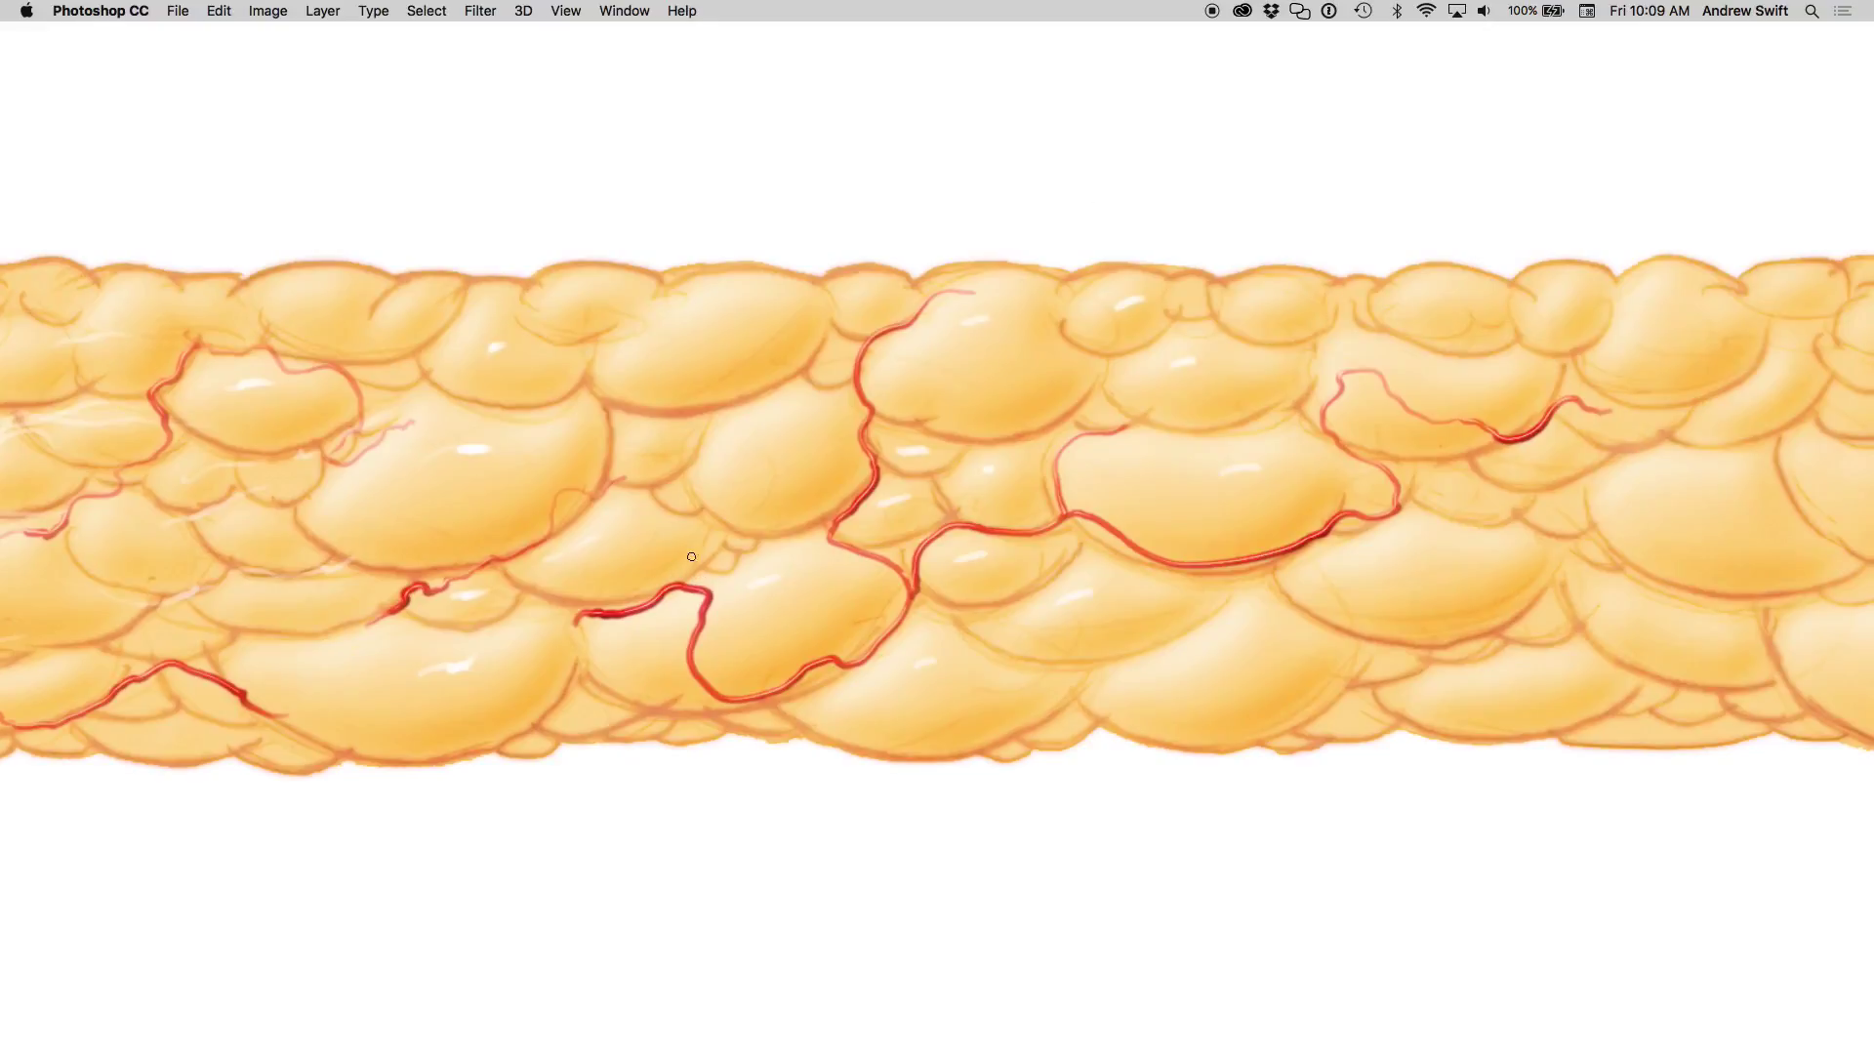
{"action": "left_click_drag", "start_coordinate": [574, 709], "coordinate": [591, 697]}
{"action": "scroll", "coordinate": [1557, 280], "scroll_direction": "right", "scroll_amount": 5}
{"action": "scroll", "coordinate": [1138, 552], "scroll_direction": "right", "scroll_amount": 5}
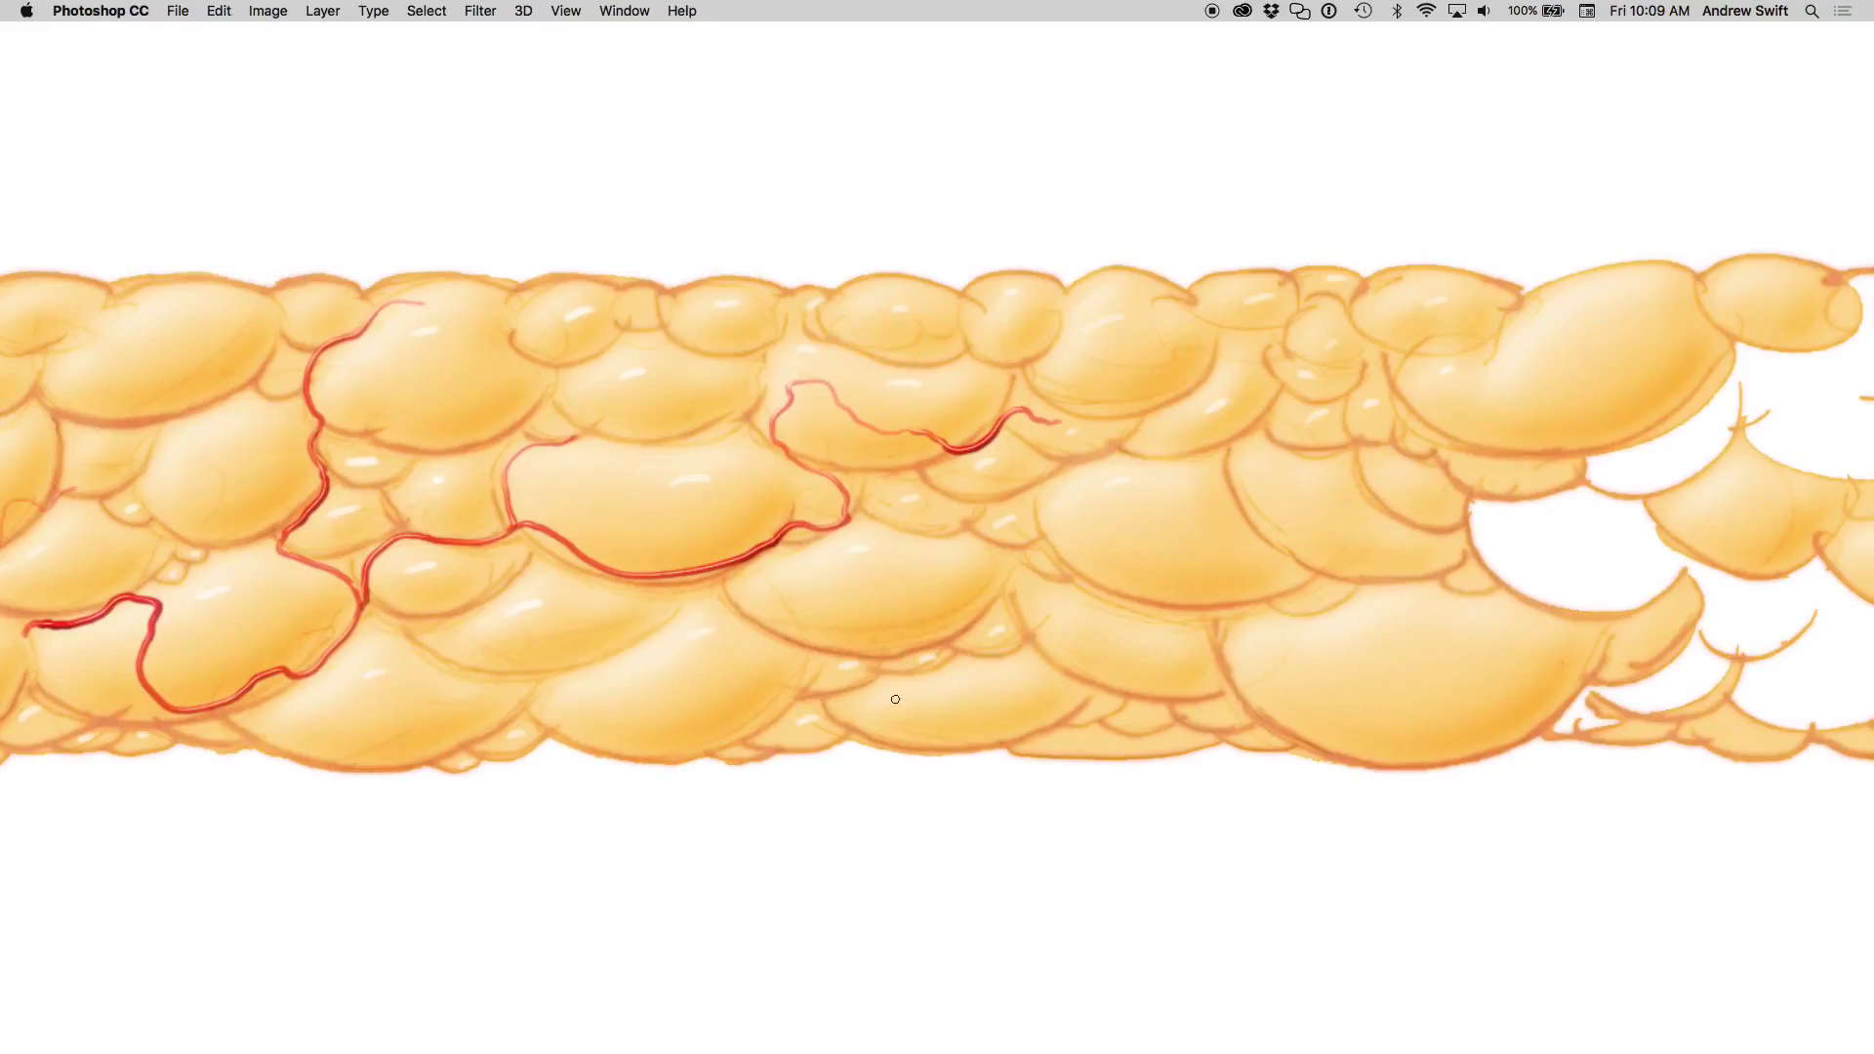
{"action": "left_click_drag", "start_coordinate": [1106, 630], "coordinate": [1135, 627]}
{"action": "left_click_drag", "start_coordinate": [1140, 713], "coordinate": [1168, 706]}
- Zoom out to fit the whole fat band and centre it in the view
{"action": "left_click", "coordinate": [1485, 523], "text": "alt"}
{"action": "left_click", "coordinate": [1331, 536], "text": "alt"}
{"action": "left_click_drag", "start_coordinate": [1323, 558], "coordinate": [1384, 499]}
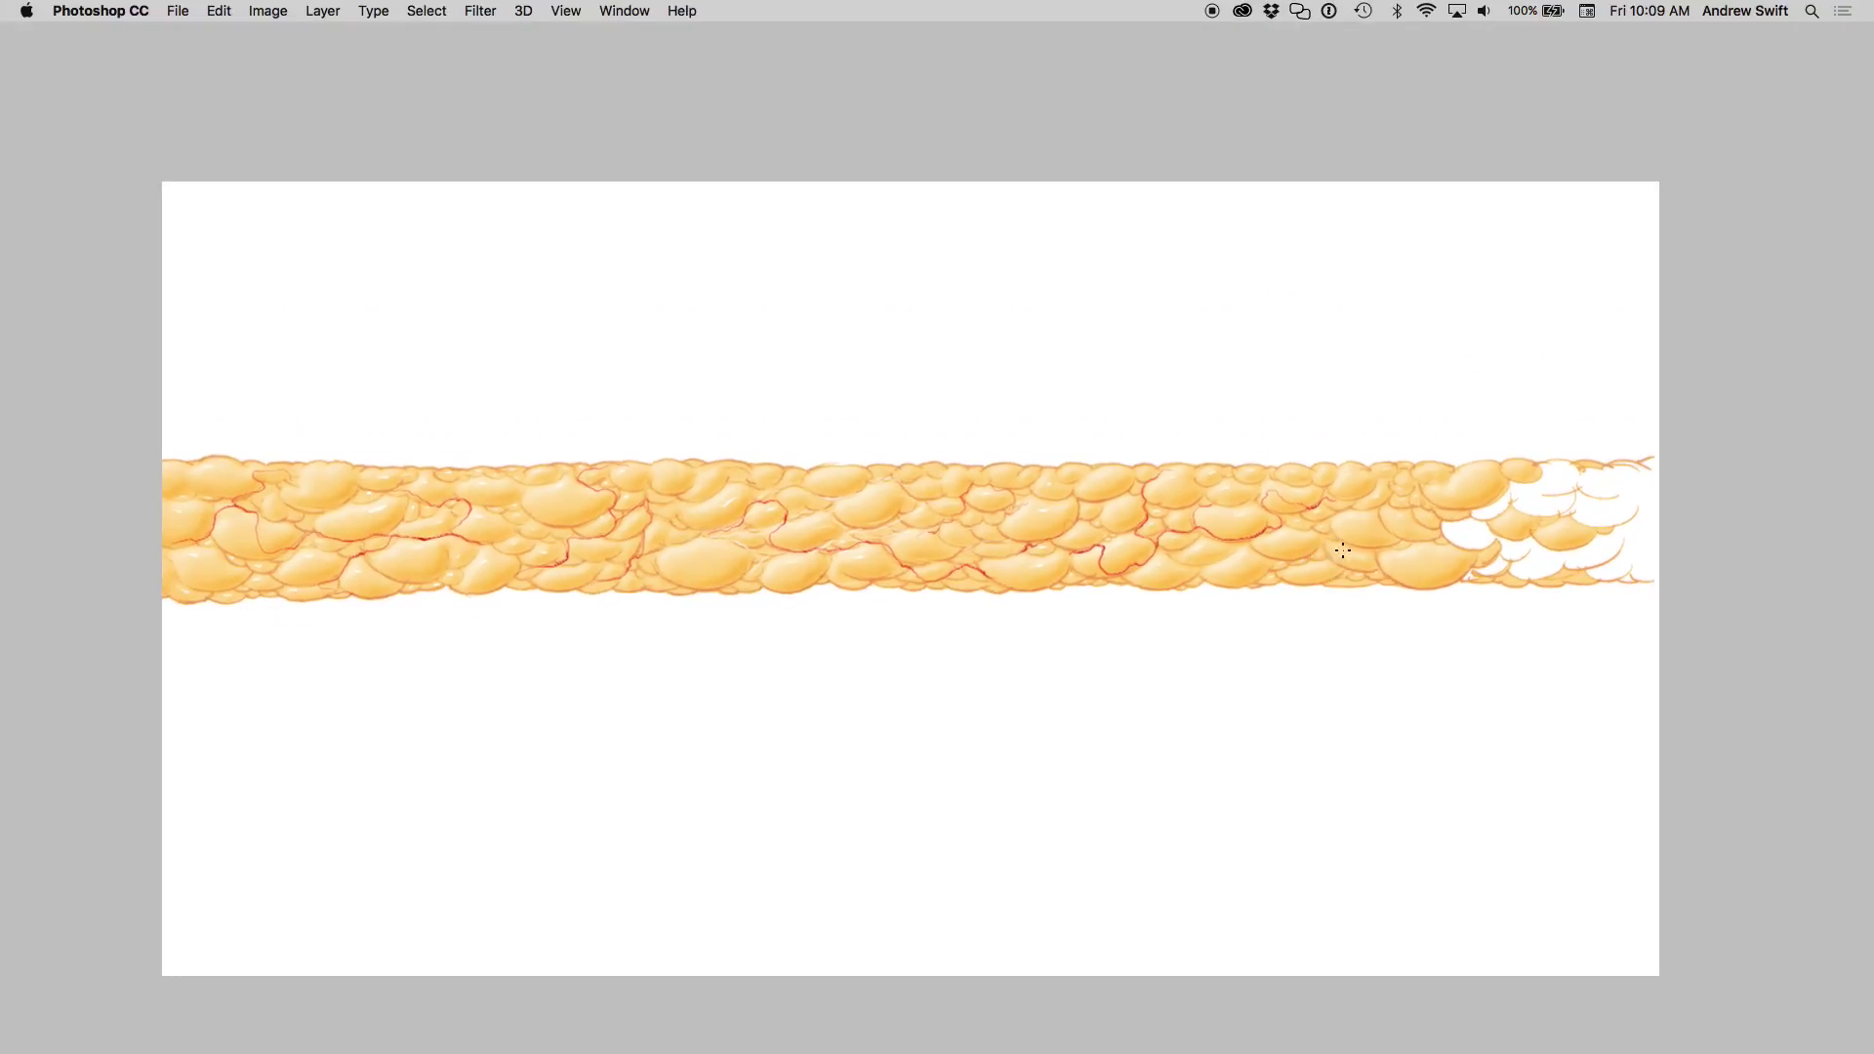
{"action": "left_click_drag", "start_coordinate": [1253, 518], "coordinate": [1301, 520]}
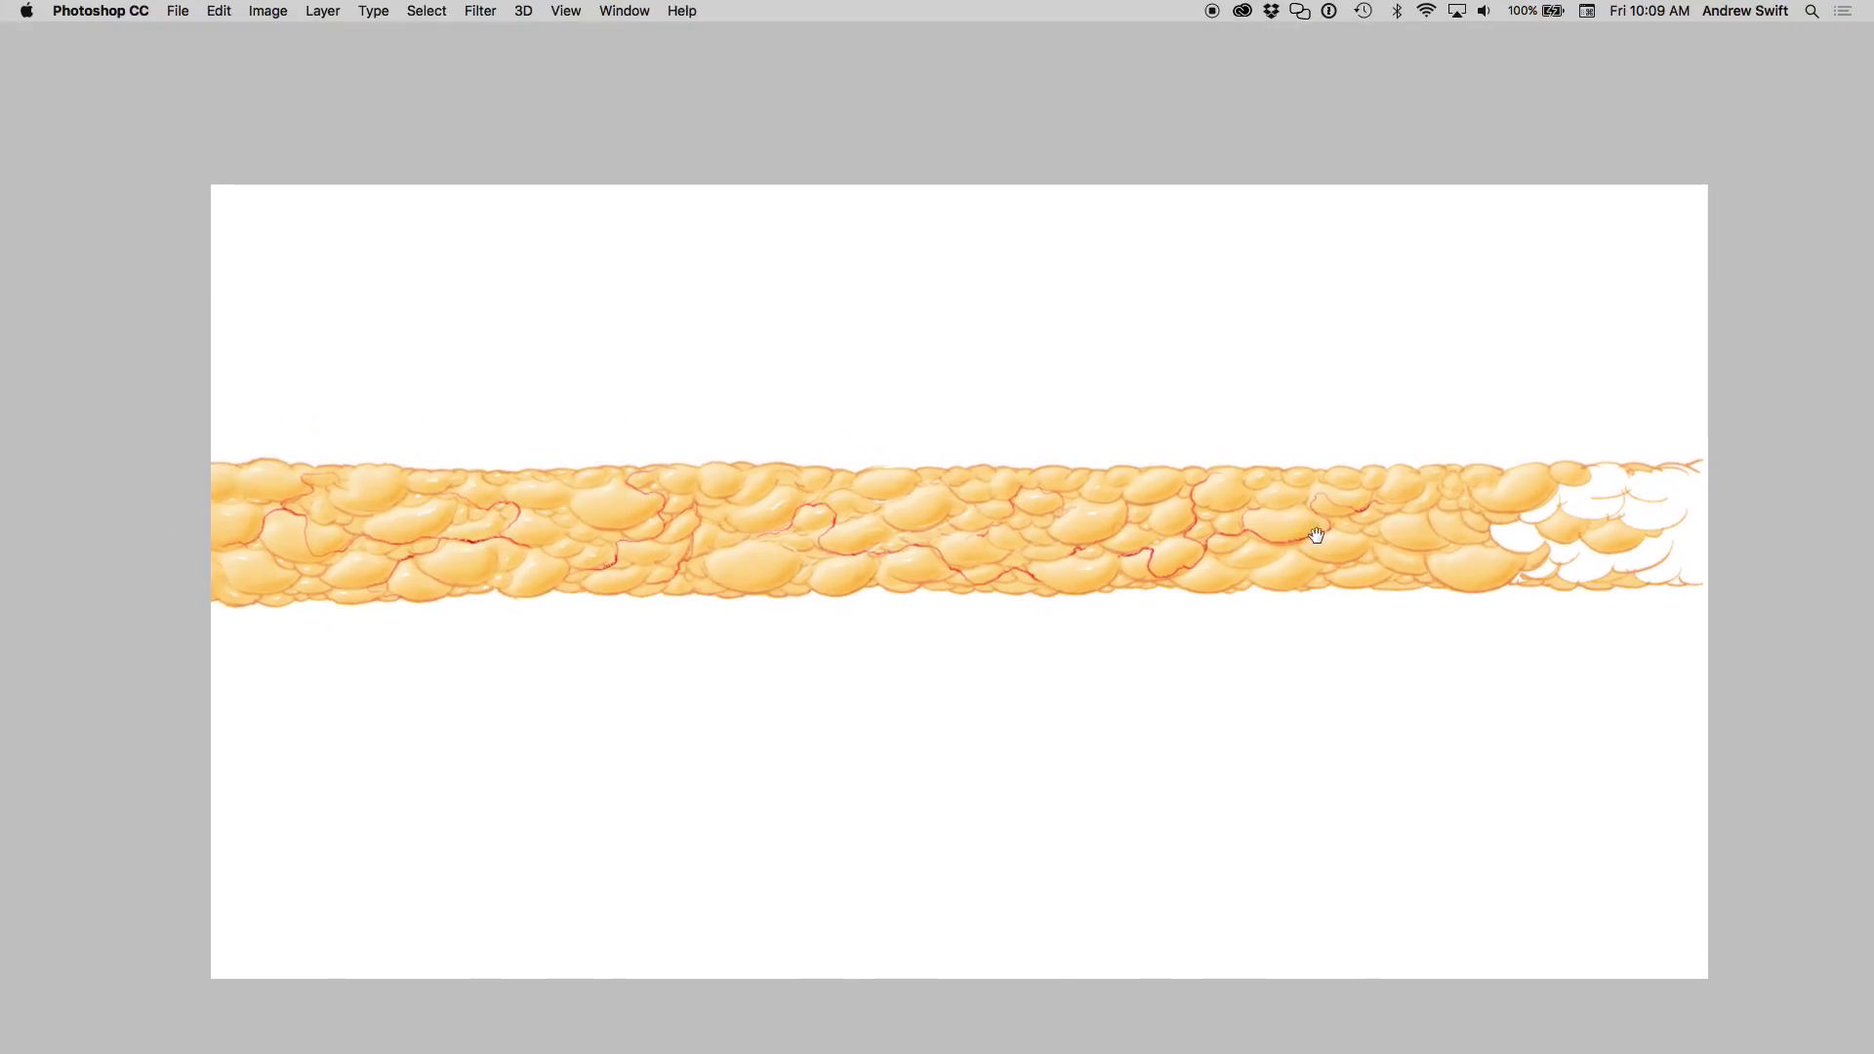